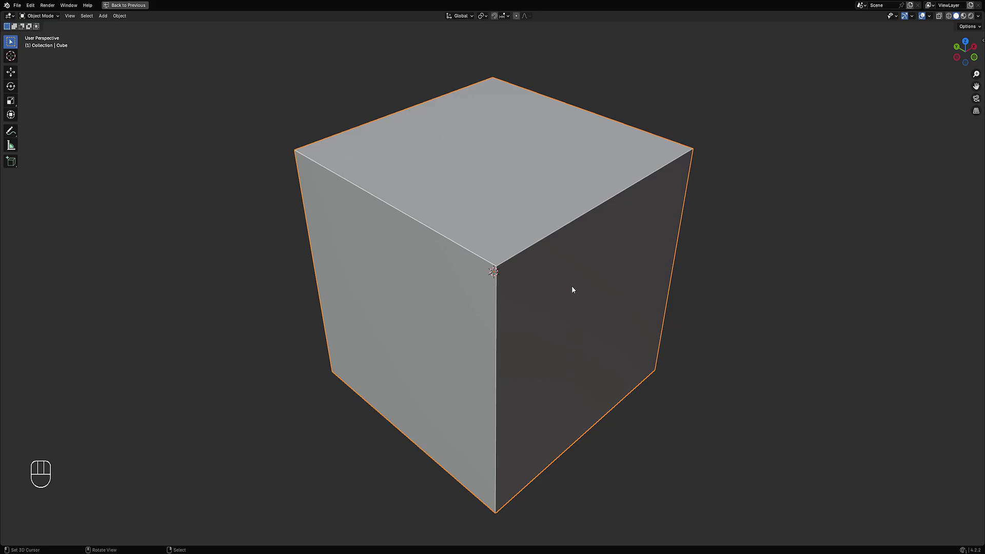
{"action": "key", "text": "shift+q"}
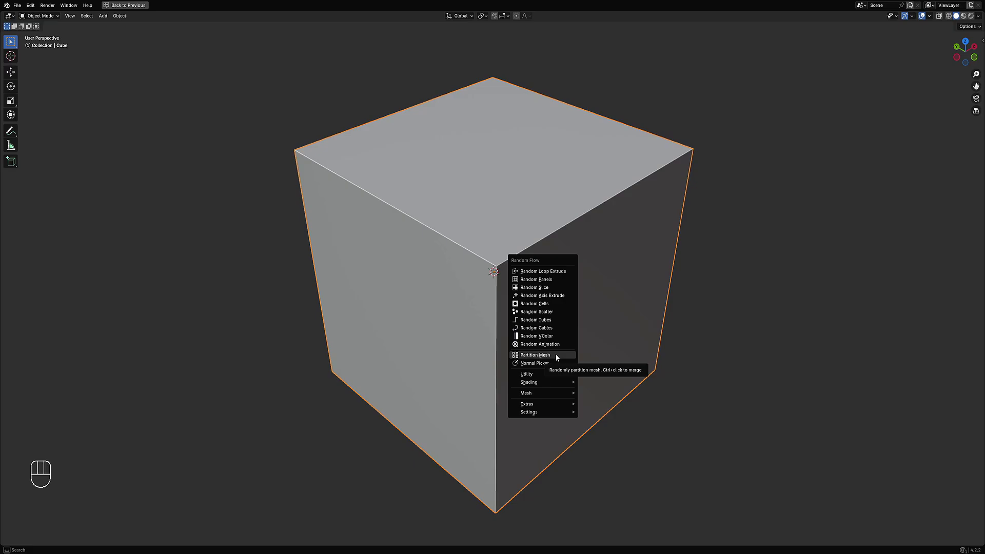
{"action": "left_click", "coordinate": [557, 279]}
{"action": "left_click_drag", "start_coordinate": [619, 249], "coordinate": [702, 207]}
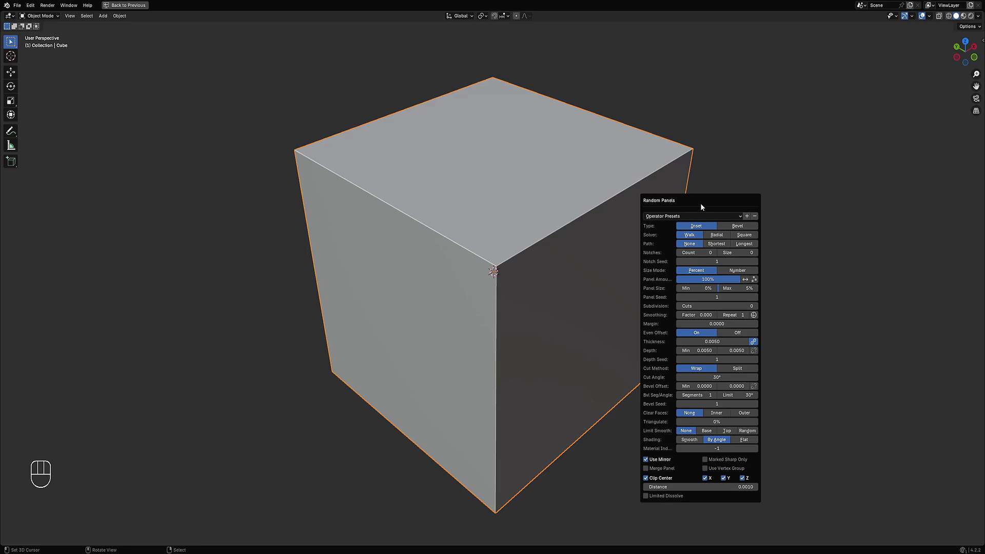
- Subdivide the whole cube mesh twice and return to object mode
{"action": "key", "text": "Tab"}
{"action": "scroll", "coordinate": [655, 196], "scroll_direction": "down", "scroll_amount": 1}
{"action": "key", "text": "w"}
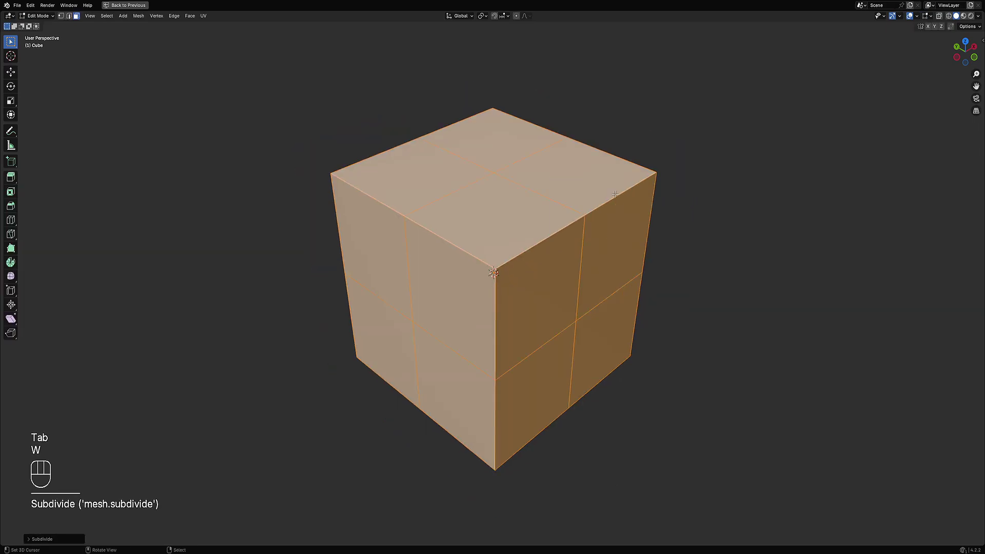
{"action": "key", "text": "w"}
{"action": "middle_click_drag", "start_coordinate": [655, 196], "coordinate": [630, 202], "text": "shift"}
{"action": "key", "text": "Tab"}
- Try Random Panels of the Inset type on the subdivided cube, inspect the result and undo it
{"action": "key", "text": "shift+q"}
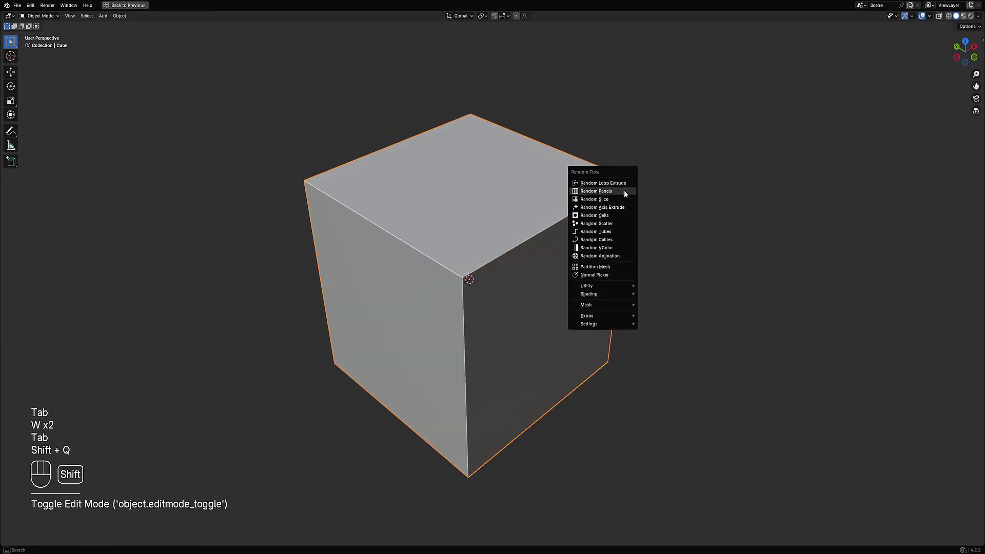
{"action": "left_click", "coordinate": [624, 191]}
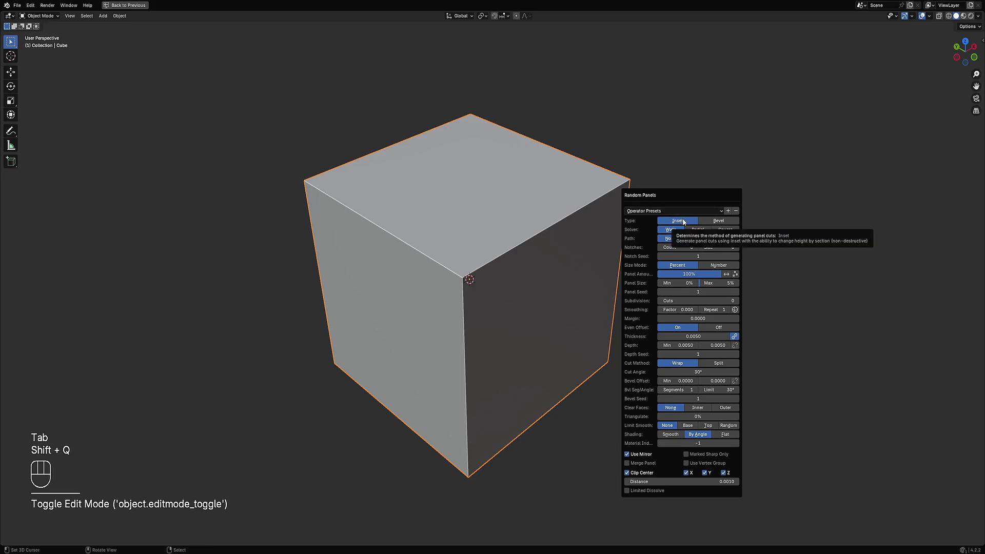
{"action": "left_click", "coordinate": [683, 222]}
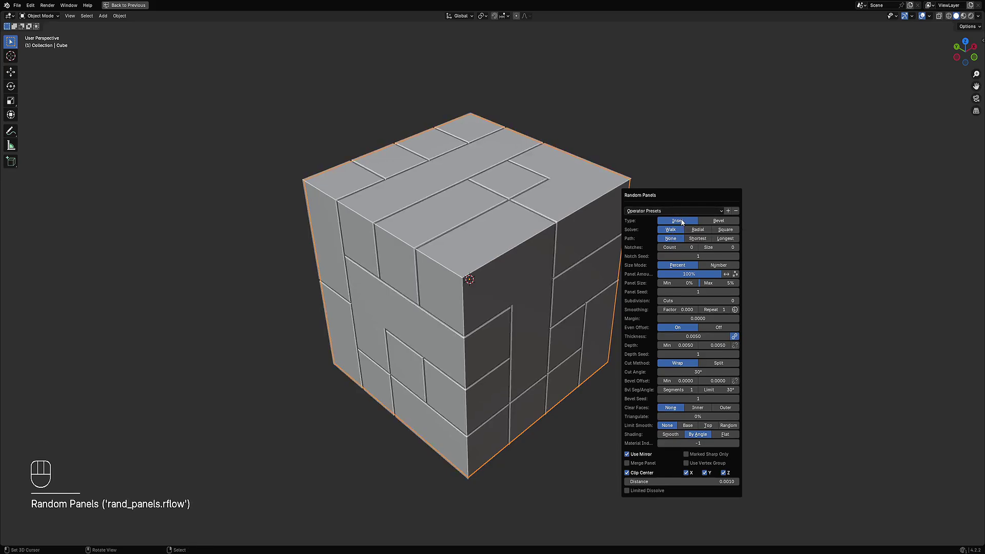
{"action": "middle_click_drag", "start_coordinate": [539, 307], "coordinate": [502, 288]}
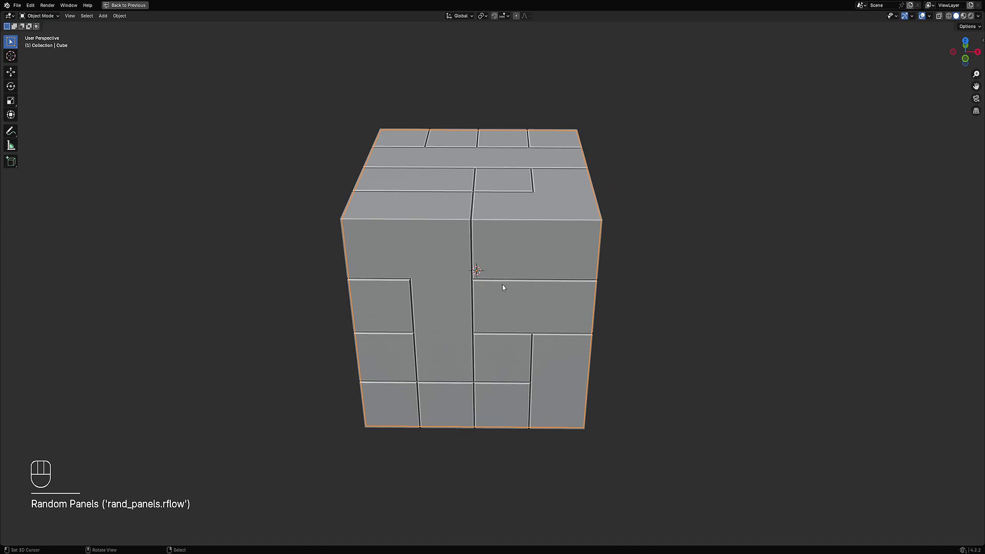
{"action": "middle_click_drag", "start_coordinate": [439, 246], "coordinate": [471, 269]}
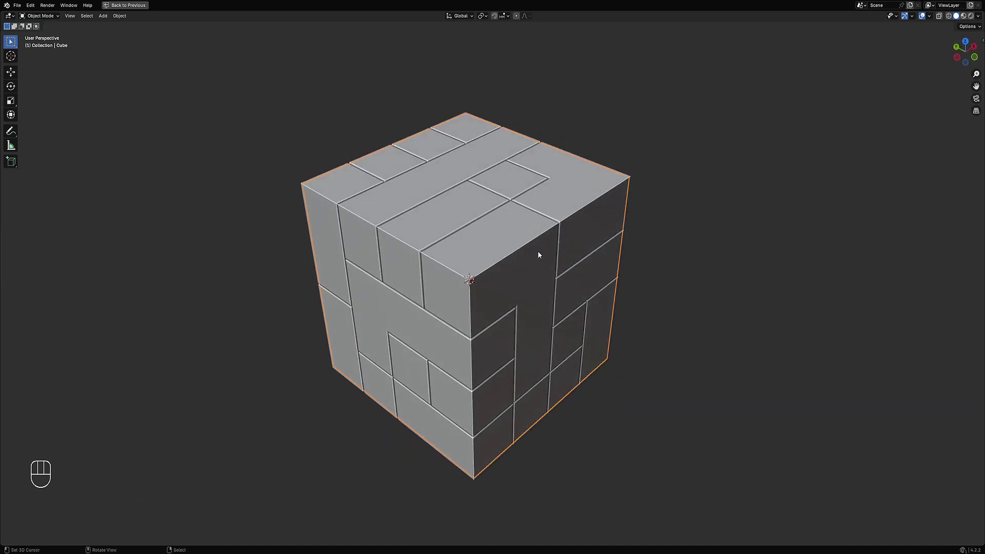
{"action": "key", "text": "ctrl+z"}
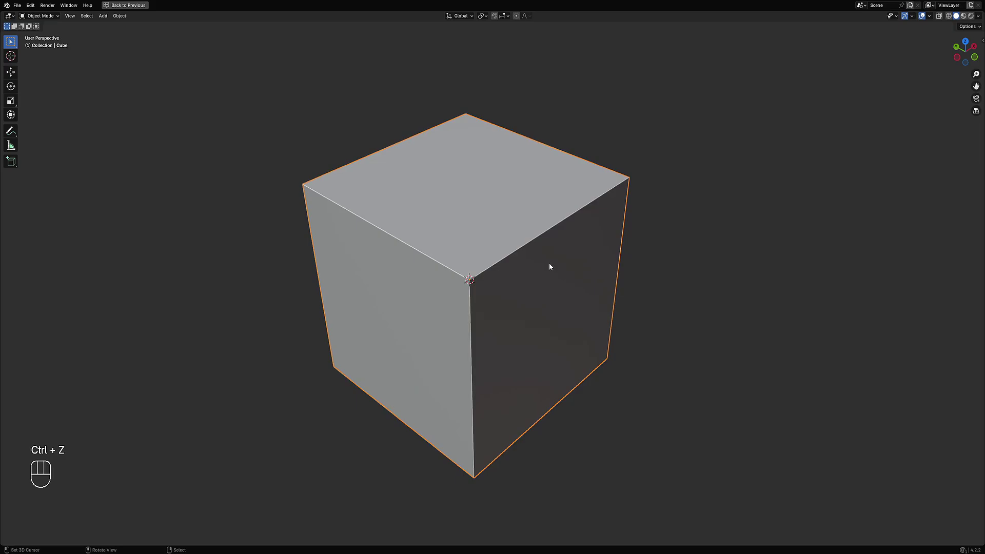
- Generate random panels on the cube with 3 subdivision cuts, the Square solver and a maximum panel size of 2%
{"action": "key", "text": "Tab"}
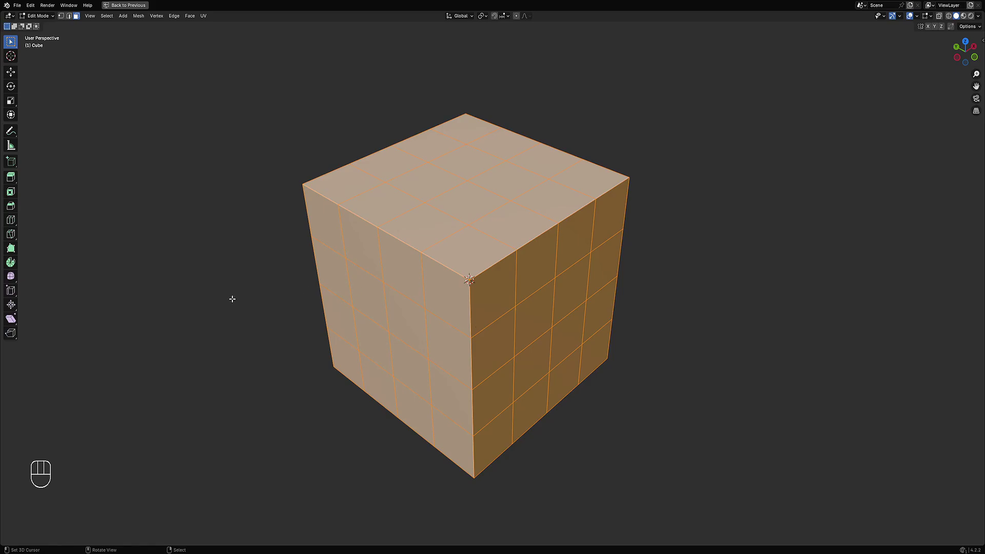
{"action": "key", "text": "Tab"}
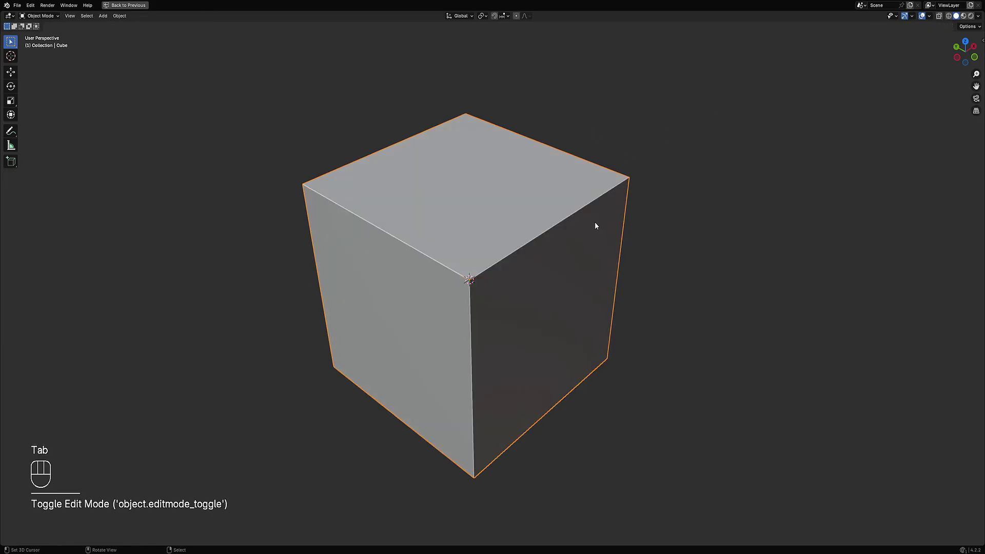
{"action": "key", "text": "shift+q"}
{"action": "left_click", "coordinate": [680, 186]}
{"action": "scroll", "coordinate": [750, 298], "scroll_direction": "up", "scroll_amount": 3, "text": "ctrl"}
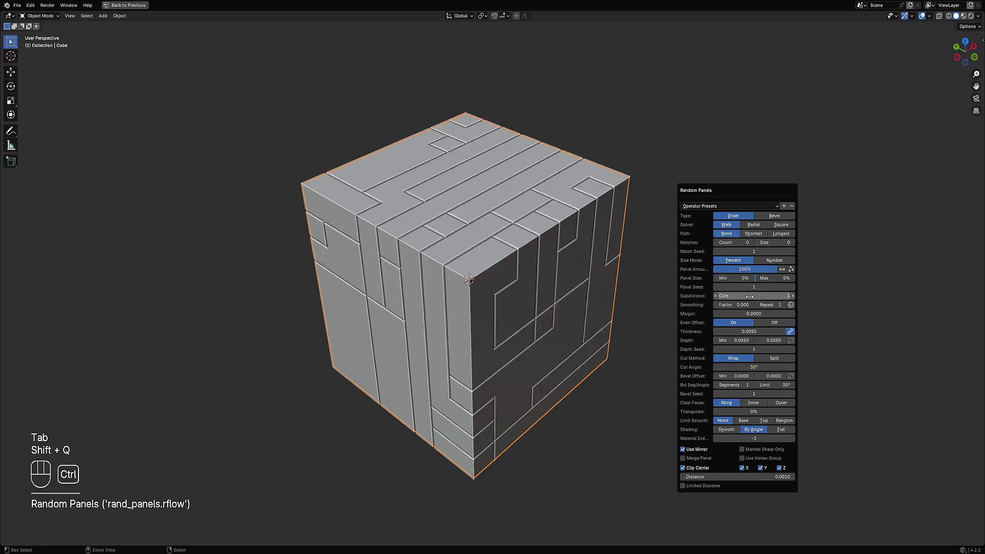
{"action": "left_click", "coordinate": [780, 225]}
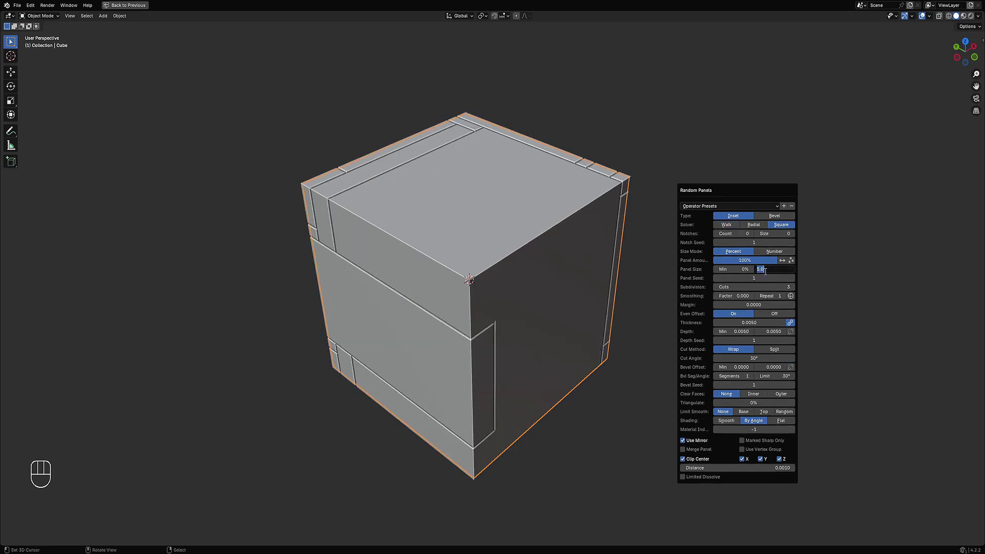
{"action": "left_click_drag", "start_coordinate": [774, 270], "coordinate": [703, 267]}
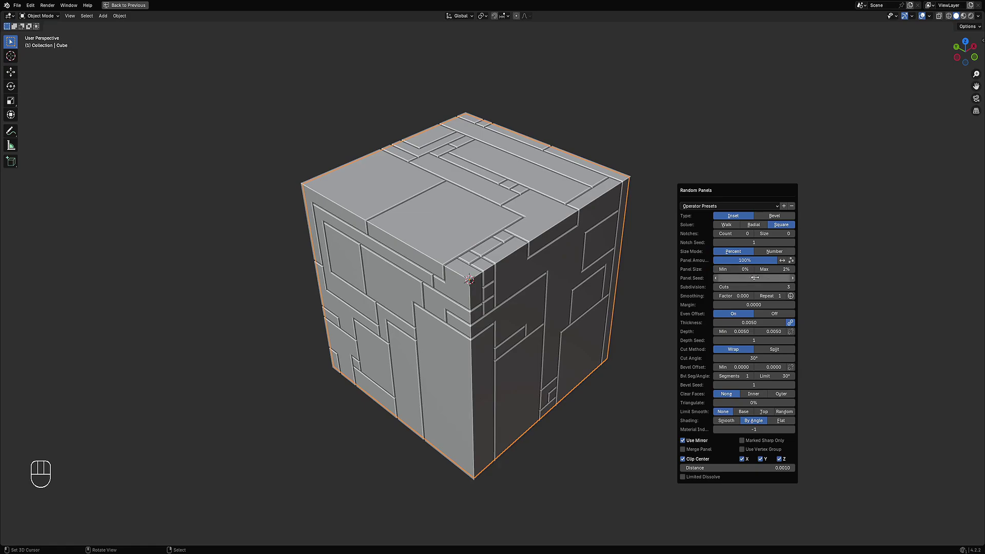
- Raise the cube panels' subdivision cuts to 10
{"action": "scroll", "coordinate": [759, 287], "scroll_direction": "up", "scroll_amount": 2, "text": "ctrl"}
{"action": "scroll", "coordinate": [758, 287], "scroll_direction": "up", "scroll_amount": 2, "text": "ctrl"}
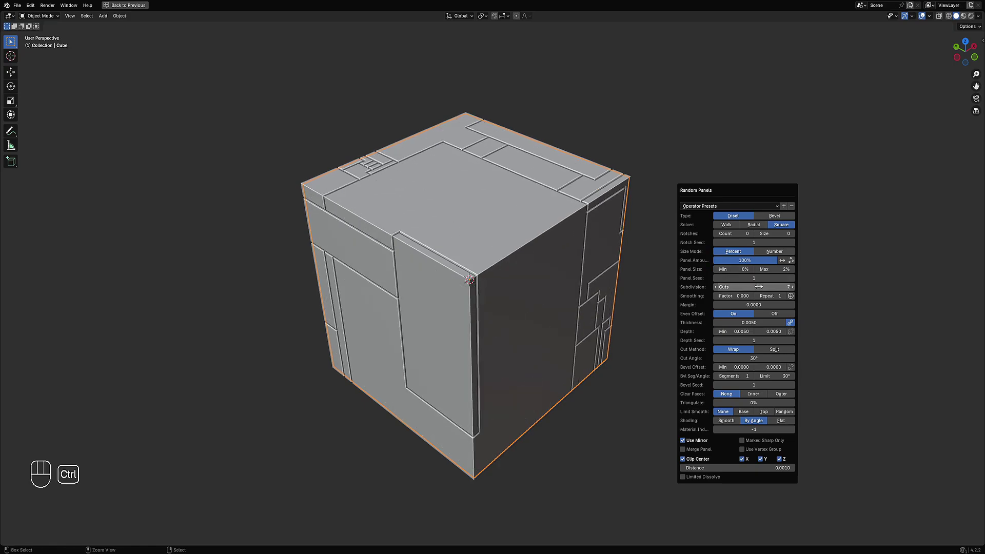
{"action": "scroll", "coordinate": [759, 286], "scroll_direction": "up", "scroll_amount": 1, "text": "ctrl"}
{"action": "left_click", "coordinate": [759, 287]}
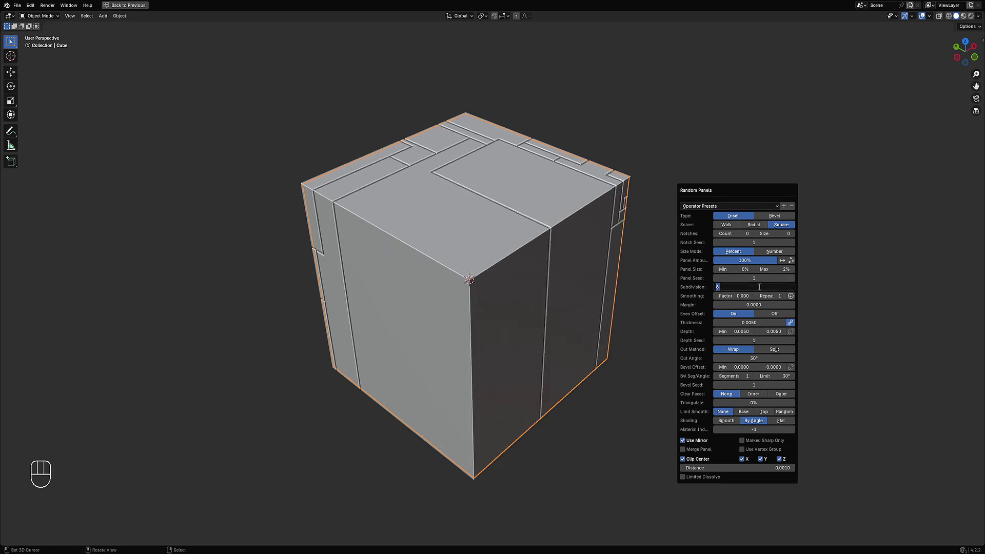
{"action": "left_click", "coordinate": [759, 282]}
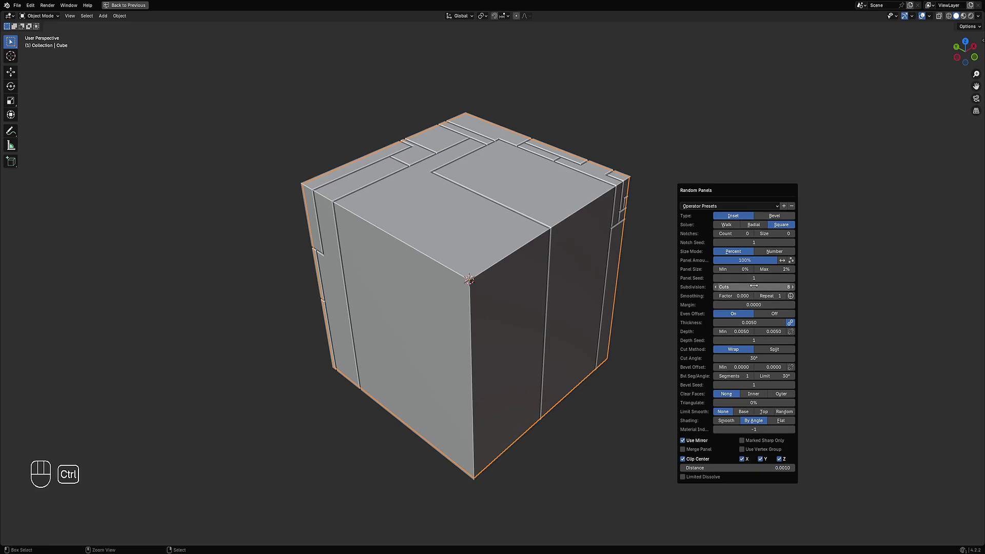
{"action": "scroll", "coordinate": [754, 286], "scroll_direction": "up", "scroll_amount": 1, "text": "ctrl"}
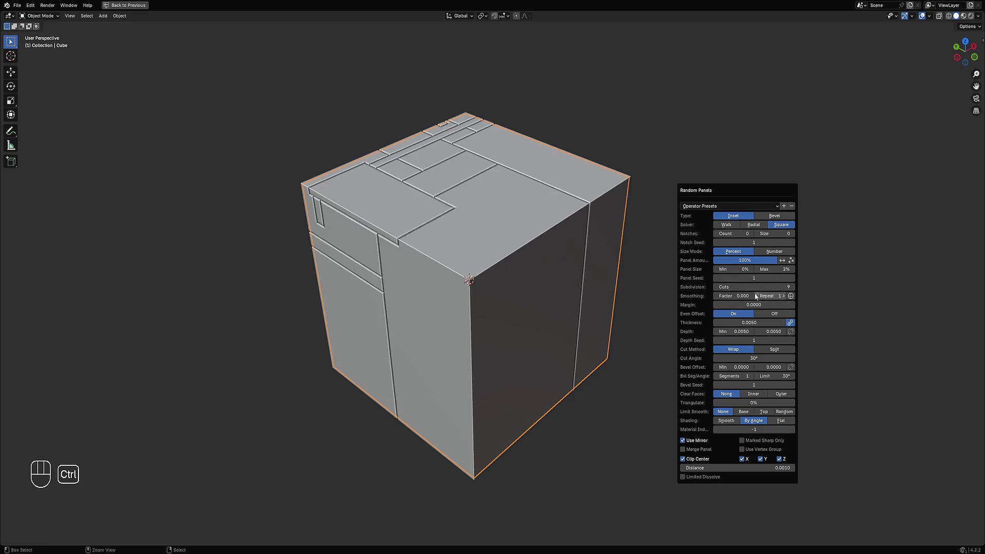
{"action": "scroll", "coordinate": [750, 285], "scroll_direction": "up", "scroll_amount": 1, "text": "ctrl"}
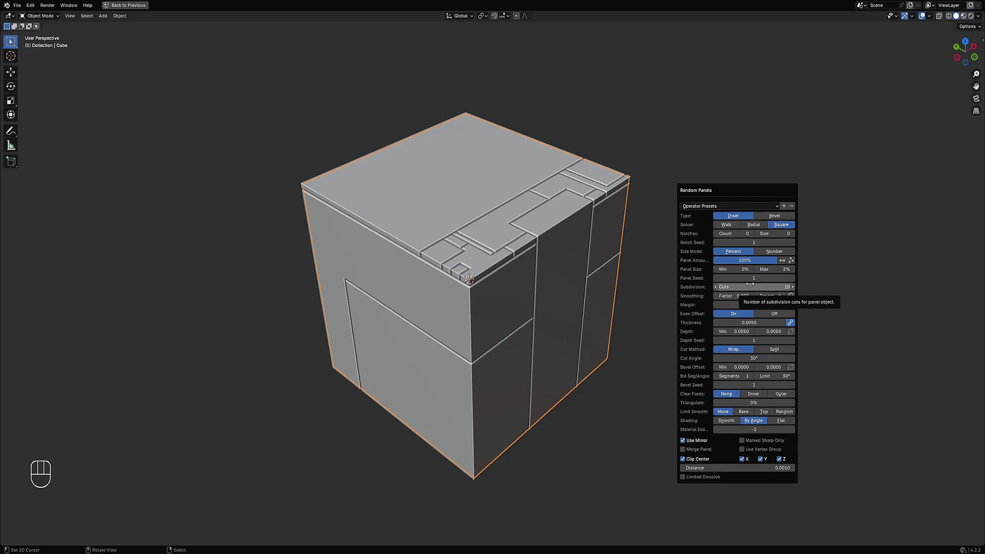
- Undo the random panels on the cube and open its mesh in edit mode
{"action": "middle_click_drag", "start_coordinate": [519, 225], "coordinate": [627, 281]}
{"action": "key", "text": "ctrl+z"}
{"action": "key", "text": "Tab"}
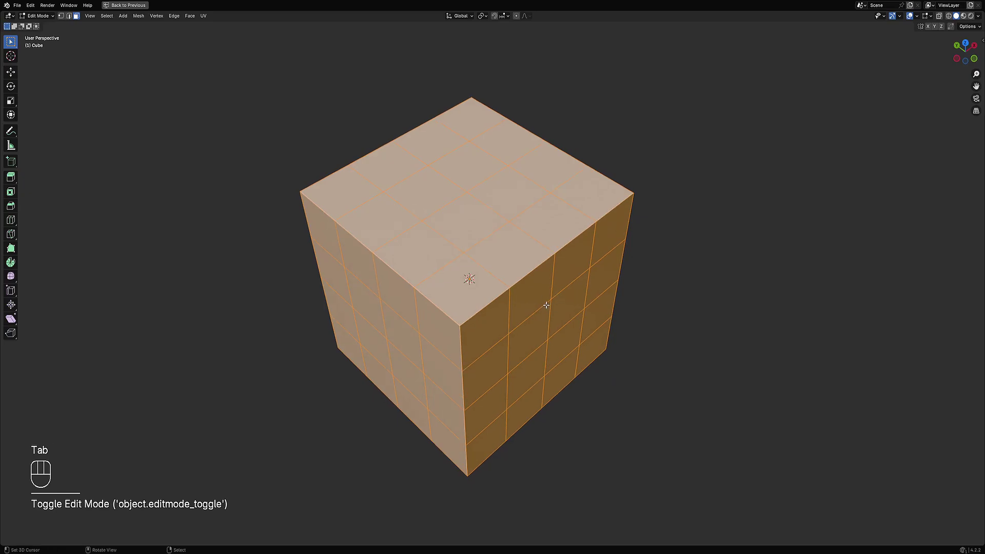
{"action": "mouse_move", "coordinate": [668, 264]}
{"action": "middle_mouse_down"}
{"action": "mouse_move", "coordinate": [615, 238]}
{"action": "mouse_move", "coordinate": [675, 248]}
{"action": "middle_mouse_up"}
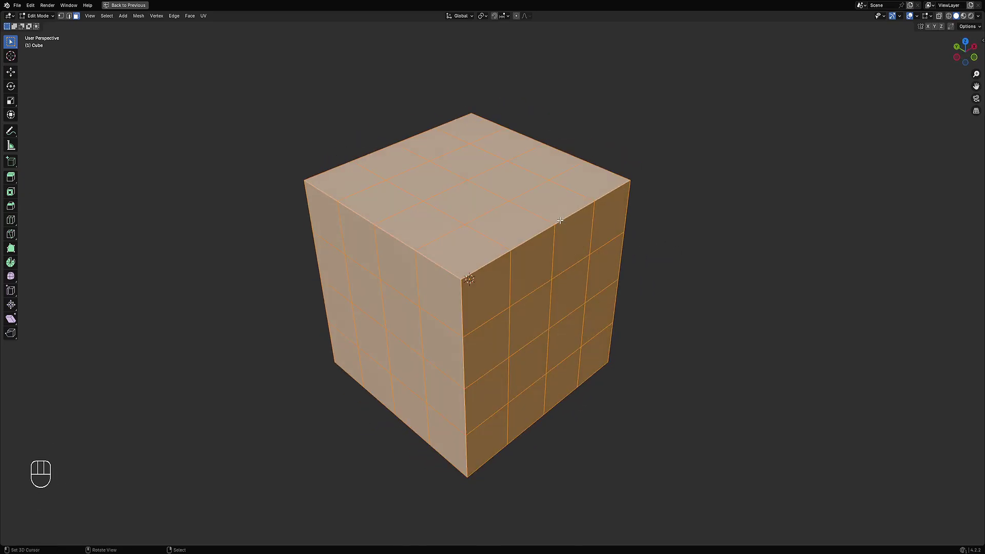
- Select the three faces meeting at the cube's upper front corner and separate them into their own object
{"action": "key", "text": "3"}
{"action": "key", "text": "alt+a"}
{"action": "key", "text": "2"}
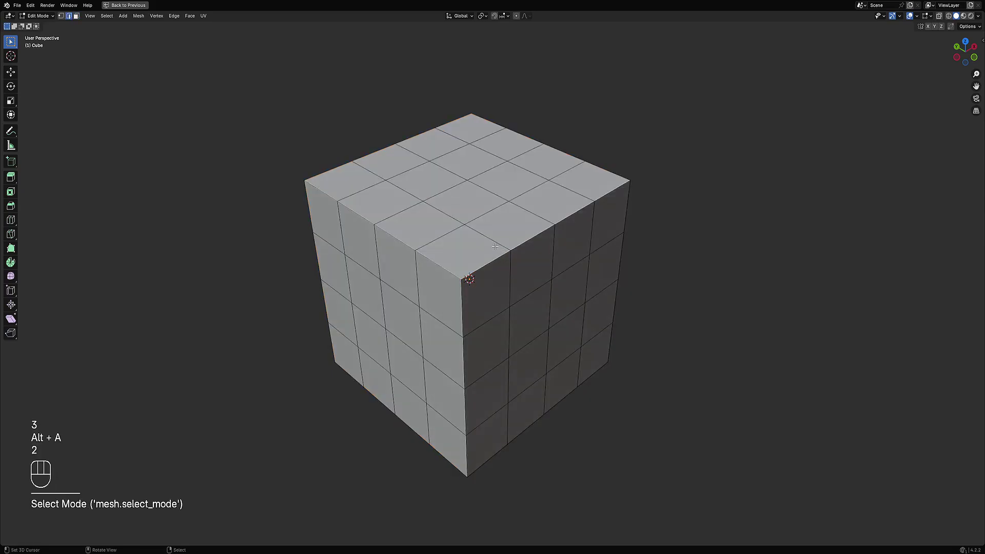
{"action": "key", "text": "3"}
{"action": "left_click", "coordinate": [478, 246]}
{"action": "left_click", "coordinate": [439, 293], "text": "shift"}
{"action": "left_click", "coordinate": [480, 289], "text": "shift"}
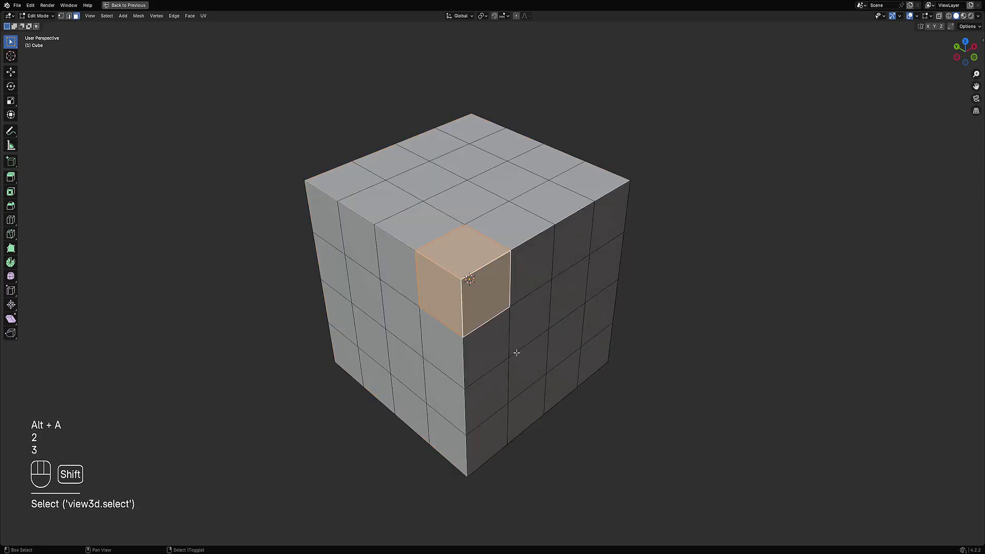
{"action": "key", "text": "p"}
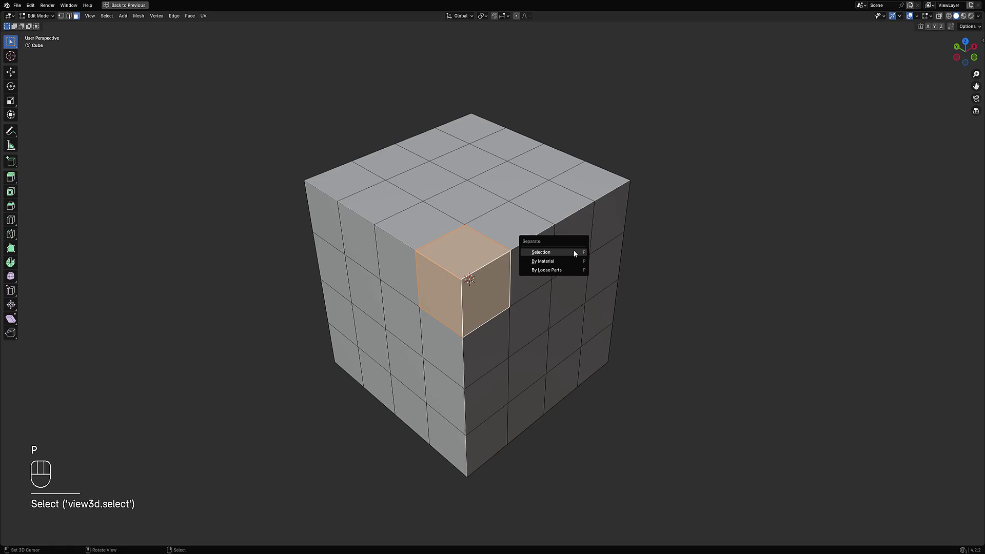
{"action": "left_click", "coordinate": [574, 250]}
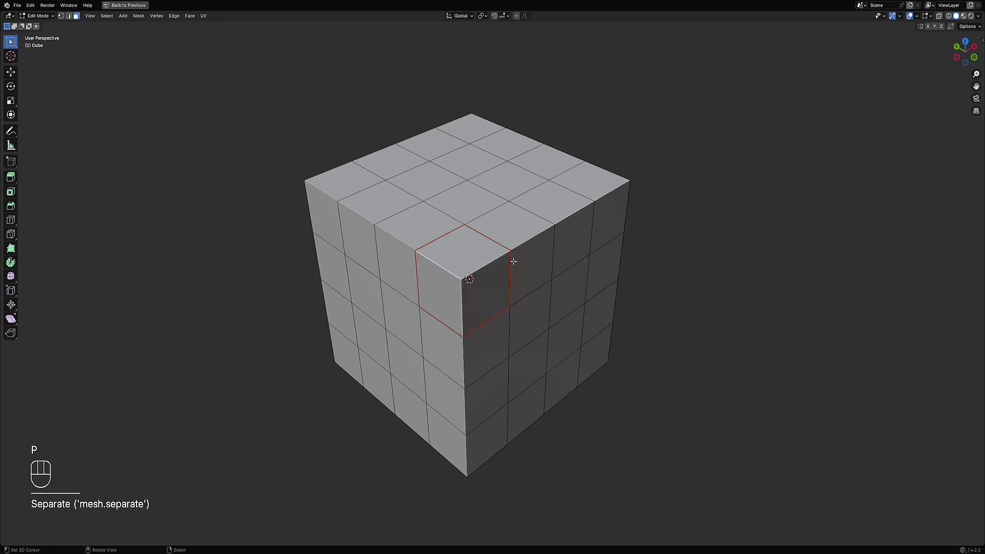
- Generate Inset random panels on the separated corner piece with 12 subdivision cuts
{"action": "key", "text": "Tab"}
{"action": "key", "text": "Tab"}
{"action": "key", "text": "a"}
{"action": "key", "text": "Tab"}
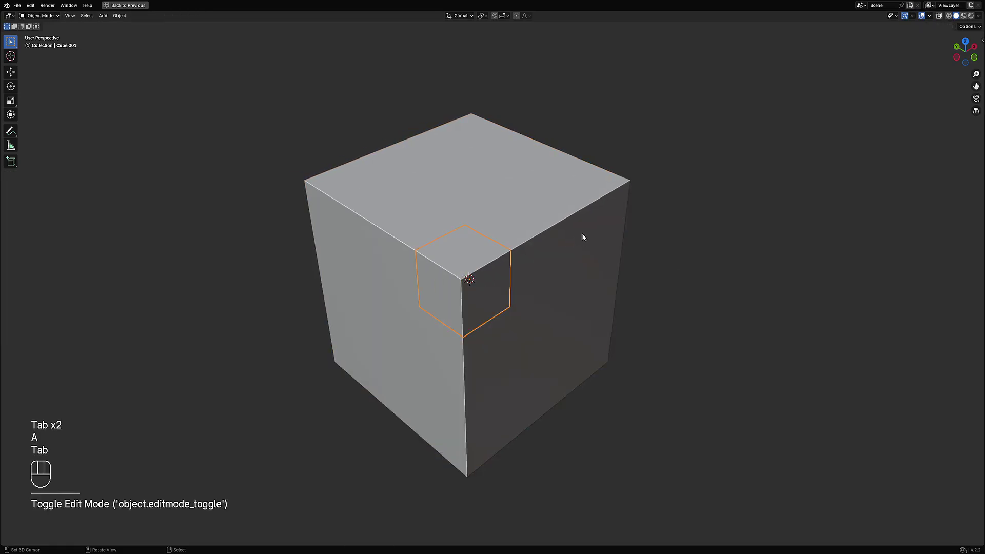
{"action": "key", "text": "shift+q"}
{"action": "left_click", "coordinate": [583, 230]}
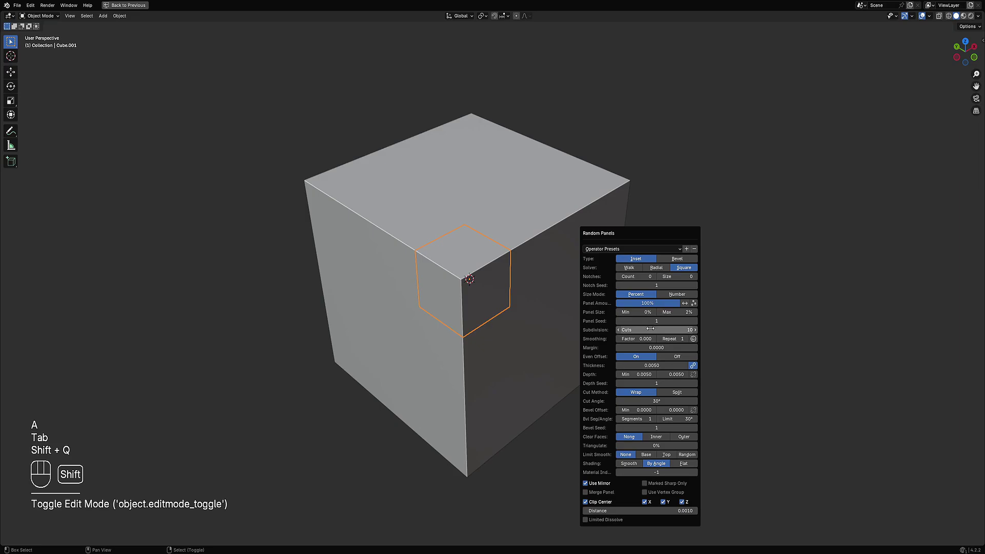
{"action": "left_click", "coordinate": [636, 259]}
{"action": "scroll", "coordinate": [665, 330], "scroll_direction": "up", "scroll_amount": 2, "text": "ctrl"}
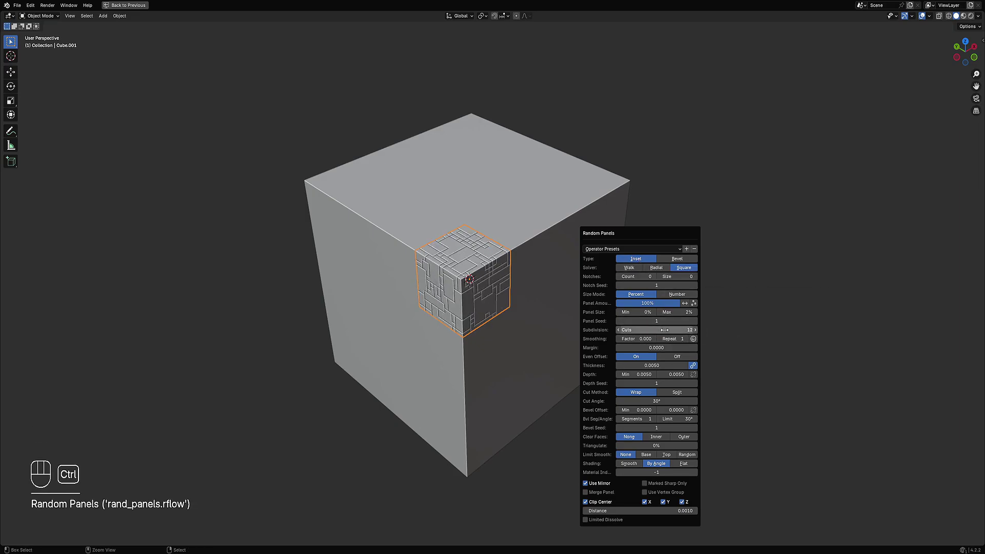
- Set the corner panels' subdivision cuts to 24
{"action": "left_click", "coordinate": [657, 329]}
{"action": "type", "text": "24"}
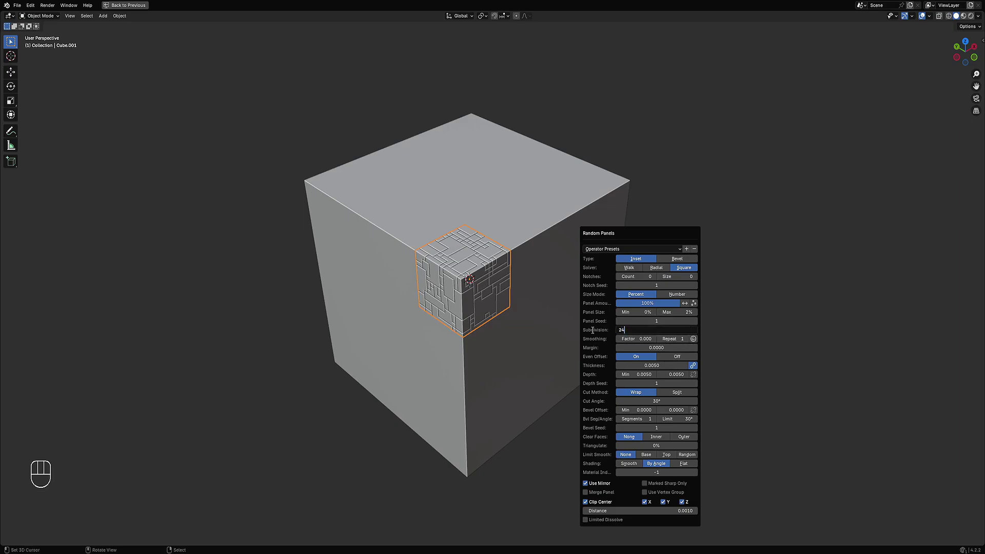
{"action": "key", "text": "Return"}
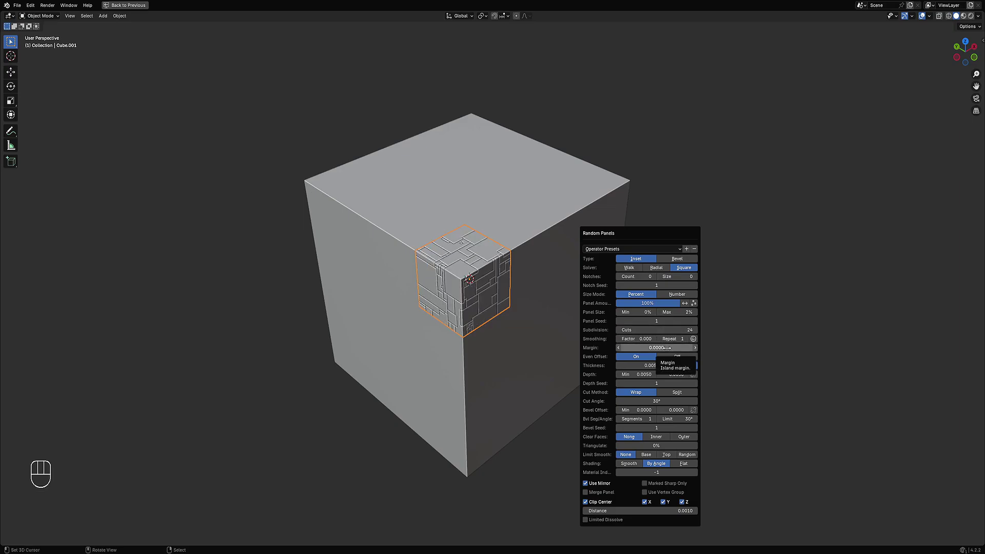
- Undo the corner piece's panels and its separation from the cube, and return to object mode
{"action": "key", "text": "ctrl+z"}
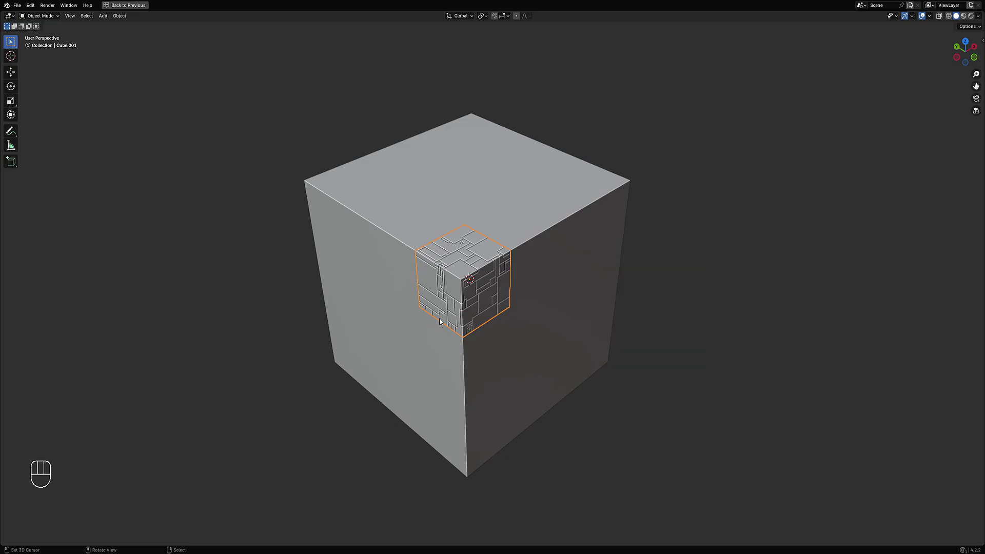
{"action": "key", "text": "Tab"}
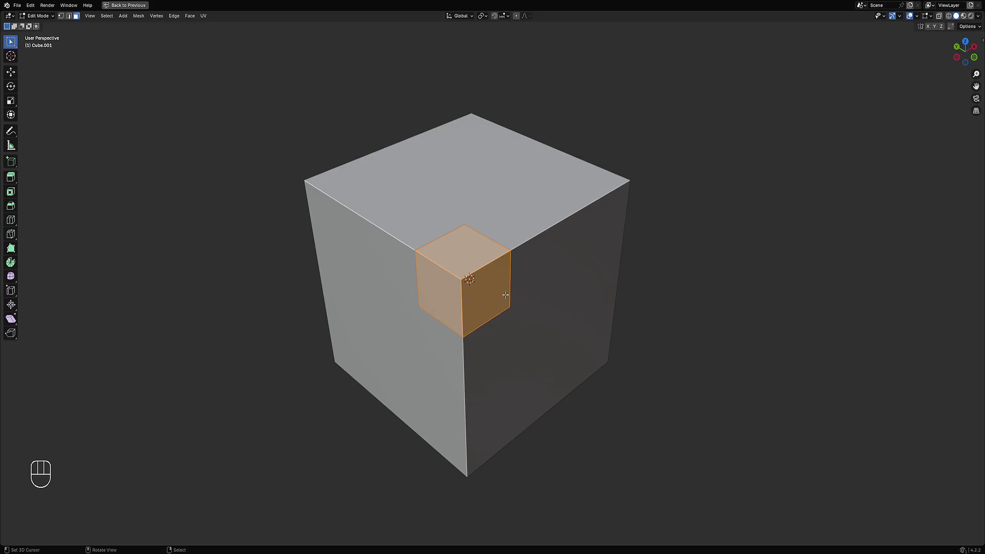
{"action": "key", "text": "Tab"}
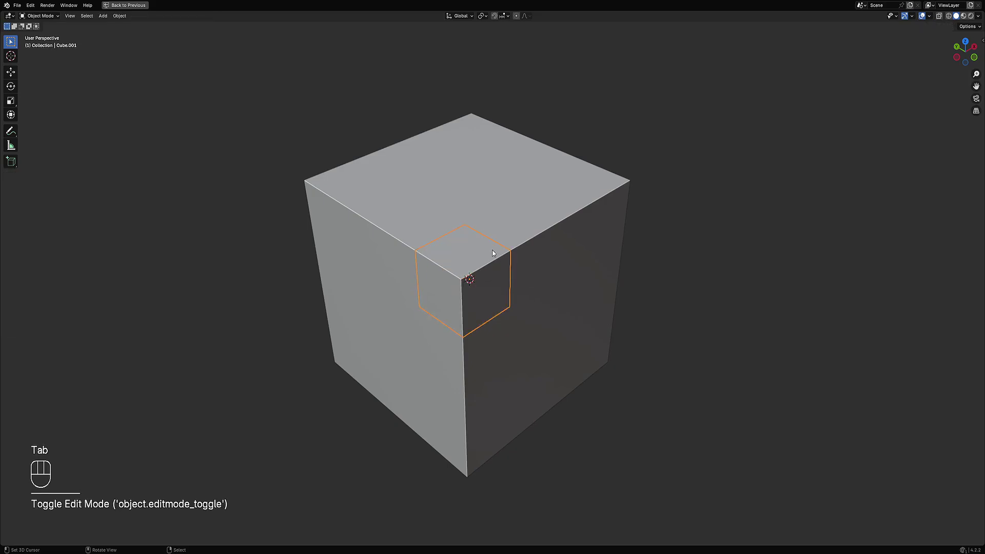
{"action": "key", "text": "ctrl+z"}
{"action": "key", "text": "ctrl+z"}
{"action": "key", "text": "ctrl+z"}
{"action": "key", "text": "ctrl+z"}
{"action": "key", "text": "ctrl+z"}
{"action": "key", "text": "ctrl+z"}
{"action": "key", "text": "ctrl+z"}
{"action": "key", "text": "ctrl+z"}
{"action": "key", "text": "ctrl+z"}
{"action": "key", "text": "ctrl+z"}
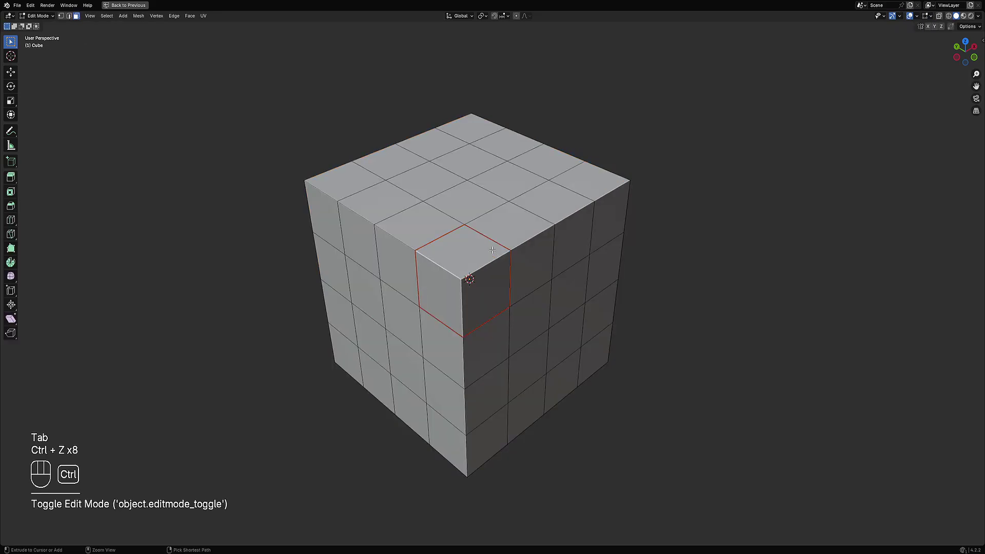
{"action": "key", "text": "Tab"}
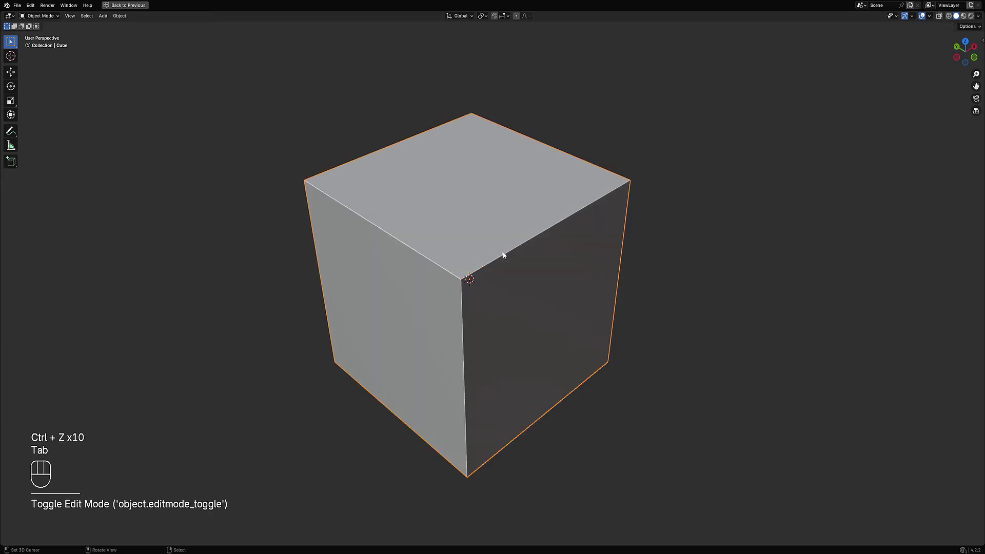
- Set the viewport shading so that objects are displayed in random colours
{"action": "key", "text": "shift+q"}
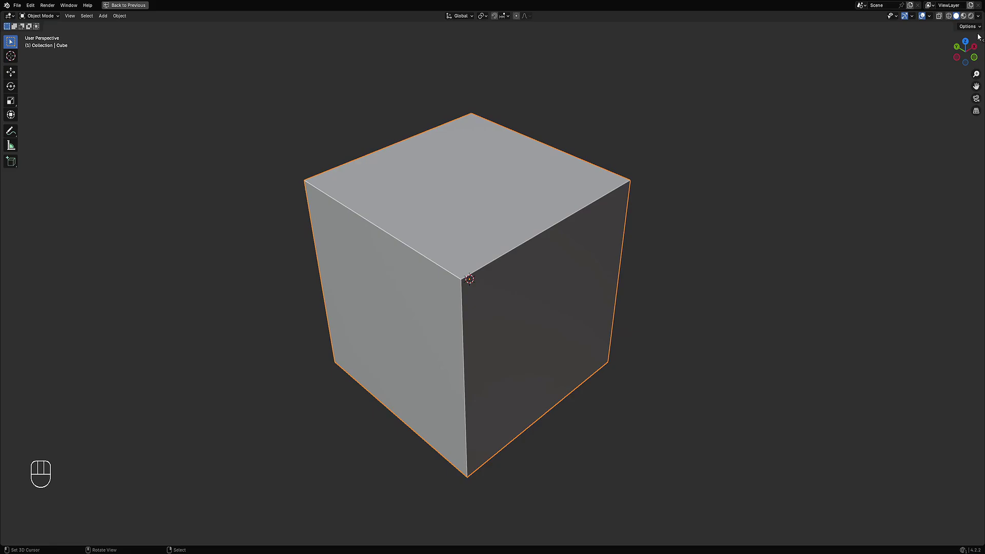
{"action": "left_click", "coordinate": [978, 16]}
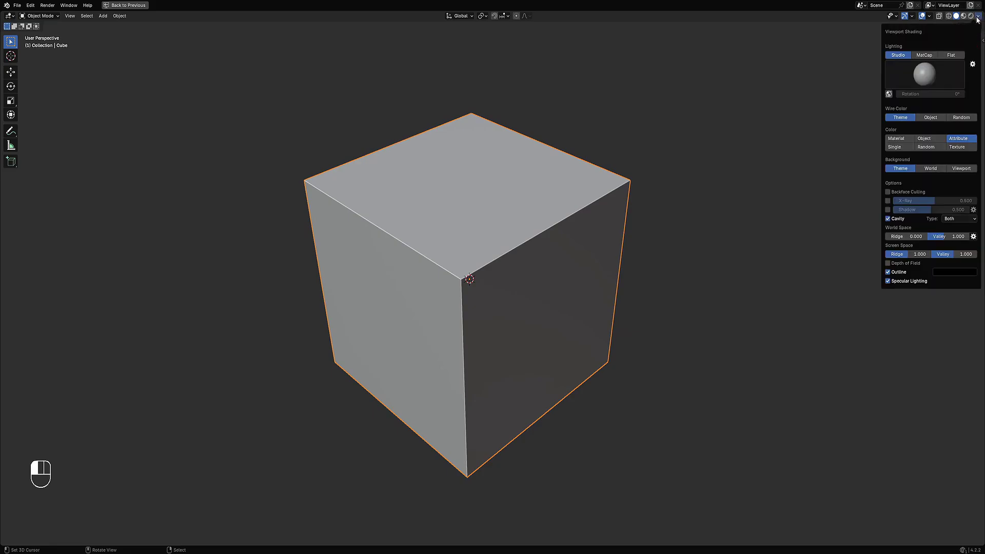
{"action": "left_click", "coordinate": [937, 146]}
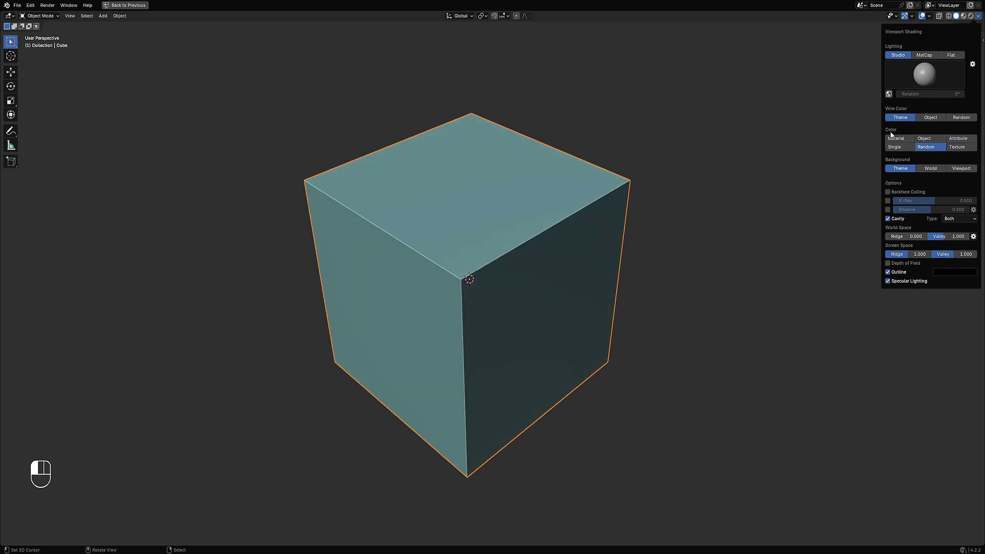
{"action": "left_click", "coordinate": [525, 236]}
- Duplicate the cube three times and place the copies around the original
{"action": "scroll", "coordinate": [524, 236], "scroll_direction": "down", "scroll_amount": 3}
{"action": "key", "text": "shift+d"}
{"action": "left_click", "coordinate": [703, 164]}
{"action": "key", "text": "shift+d"}
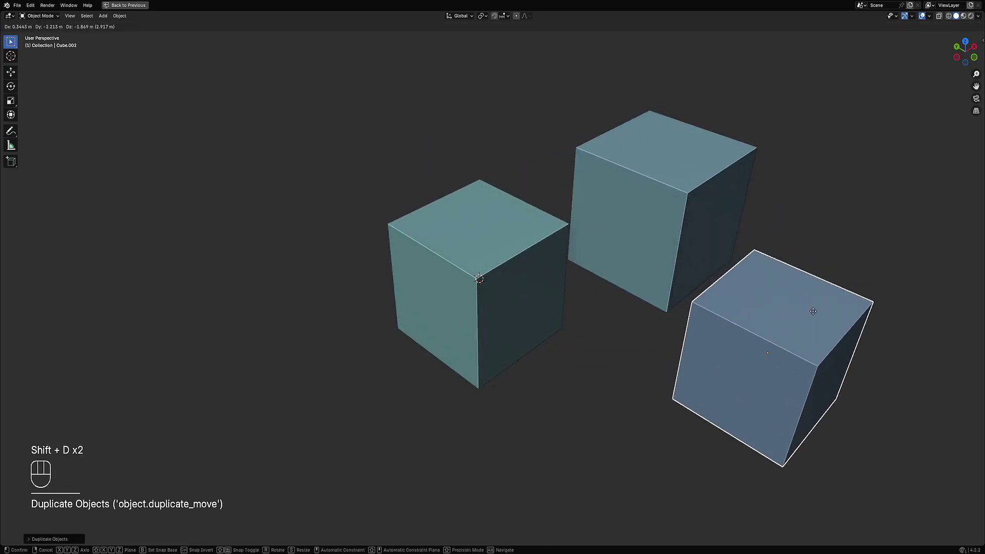
{"action": "left_click", "coordinate": [813, 312]}
{"action": "key", "text": "shift+d"}
{"action": "left_click", "coordinate": [595, 420]}
- Delete the three duplicate cubes and reselect the original cube
{"action": "left_click", "coordinate": [739, 328], "text": "shift"}
{"action": "left_click", "coordinate": [661, 232], "text": "shift"}
{"action": "key", "text": "x"}
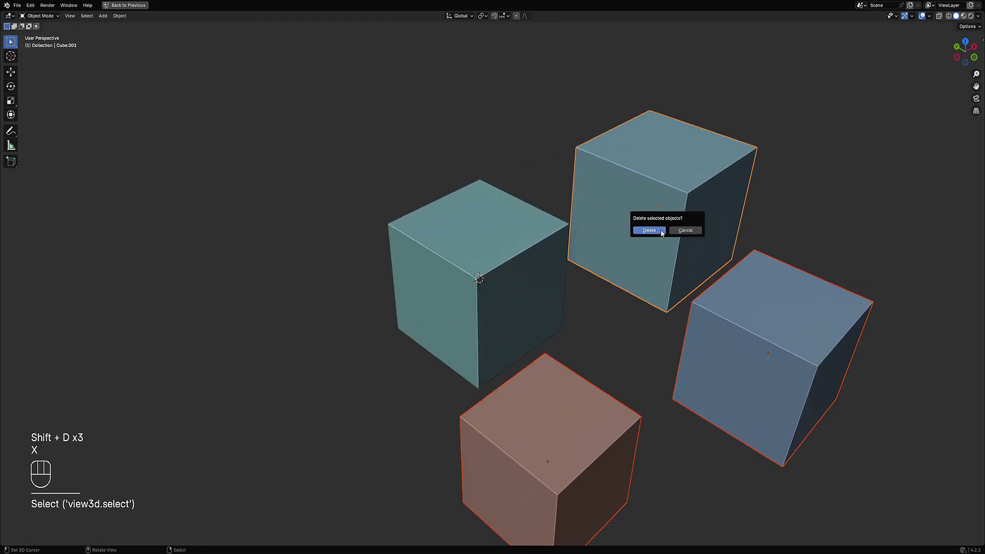
{"action": "left_click", "coordinate": [649, 230]}
{"action": "left_click", "coordinate": [525, 260]}
- Try partitioning the cube's mesh in Random mode with the Radial solver, and undo it
{"action": "scroll", "coordinate": [577, 233], "scroll_direction": "up", "scroll_amount": 4}
{"action": "key", "text": "shift+q"}
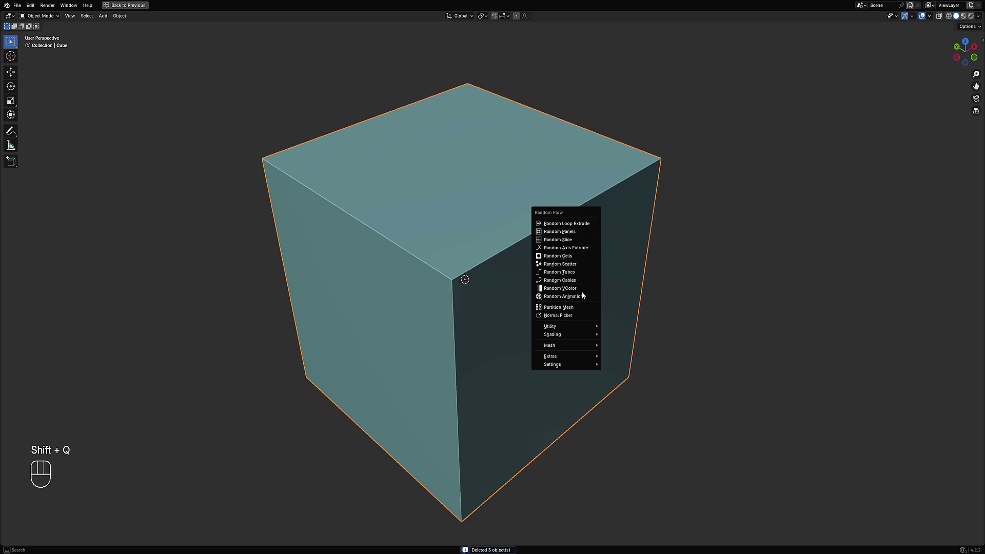
{"action": "left_click", "coordinate": [578, 309]}
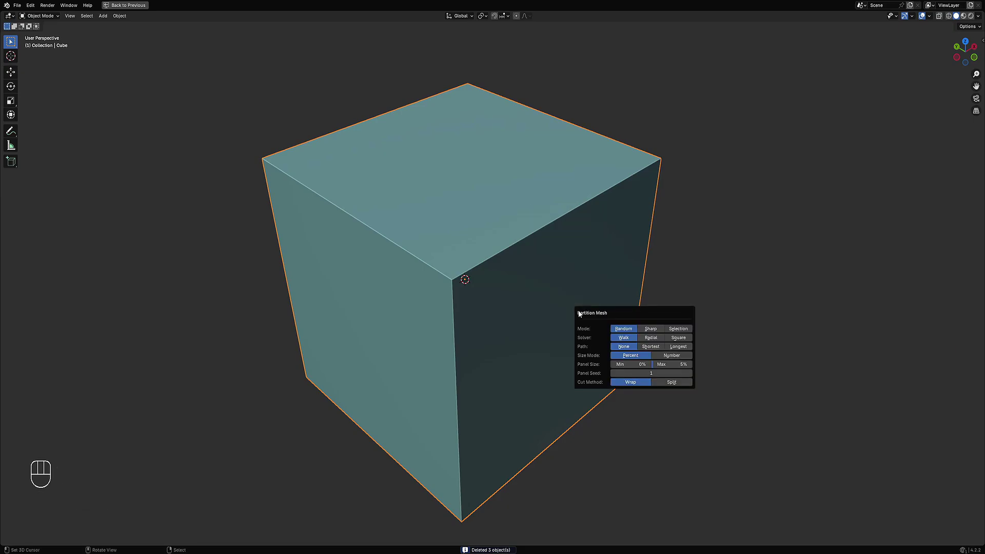
{"action": "left_click", "coordinate": [660, 338]}
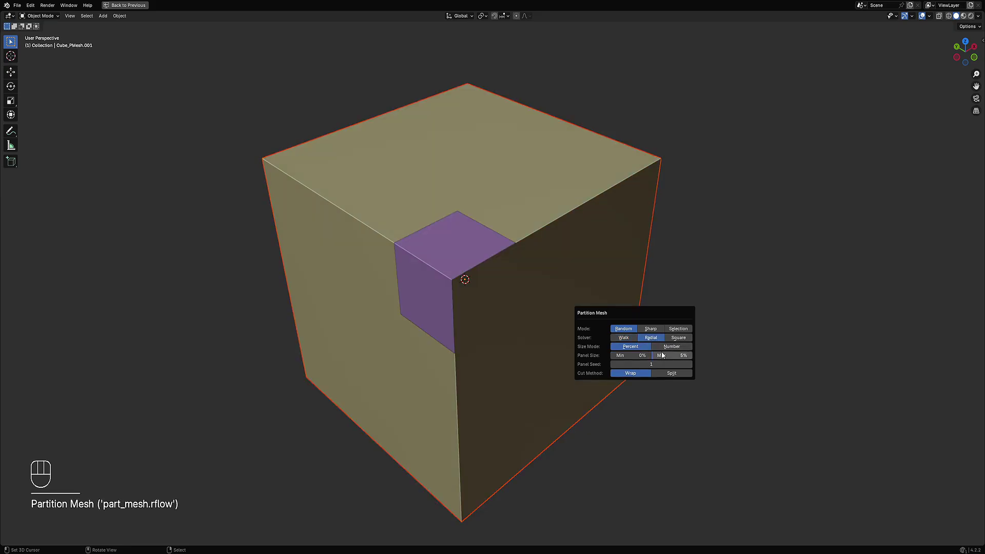
{"action": "key", "text": "ctrl+z"}
- Select all of the cube's faces in edit mode and return to object mode
{"action": "key", "text": "Tab"}
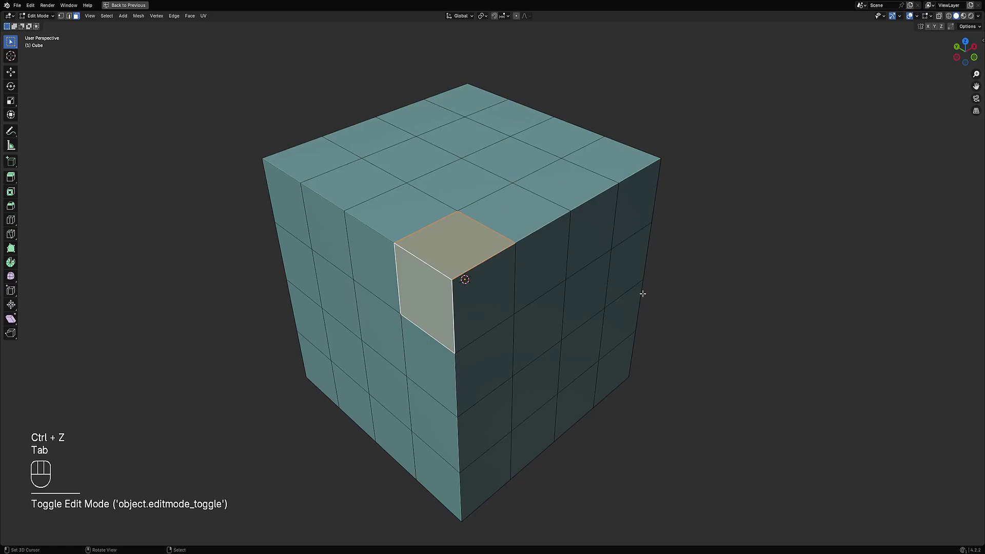
{"action": "key", "text": "a"}
{"action": "key", "text": "Tab"}
- Partition the cube's mesh into separate random pieces using Random mode, the Radial solver and the Wrap cut method
{"action": "key", "text": "shift+q"}
{"action": "left_click", "coordinate": [583, 281]}
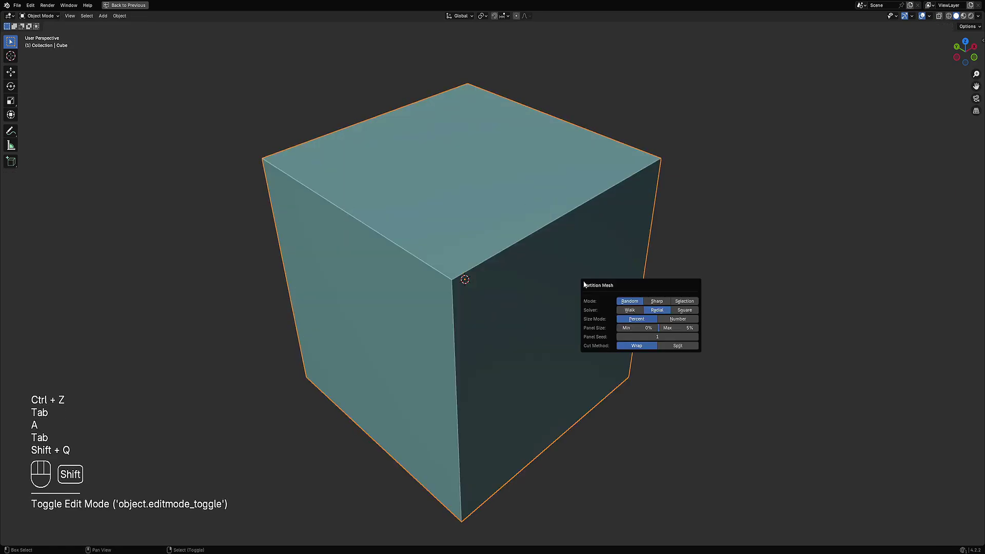
{"action": "left_click", "coordinate": [648, 310]}
{"action": "scroll", "coordinate": [522, 346], "scroll_direction": "down", "scroll_amount": 2}
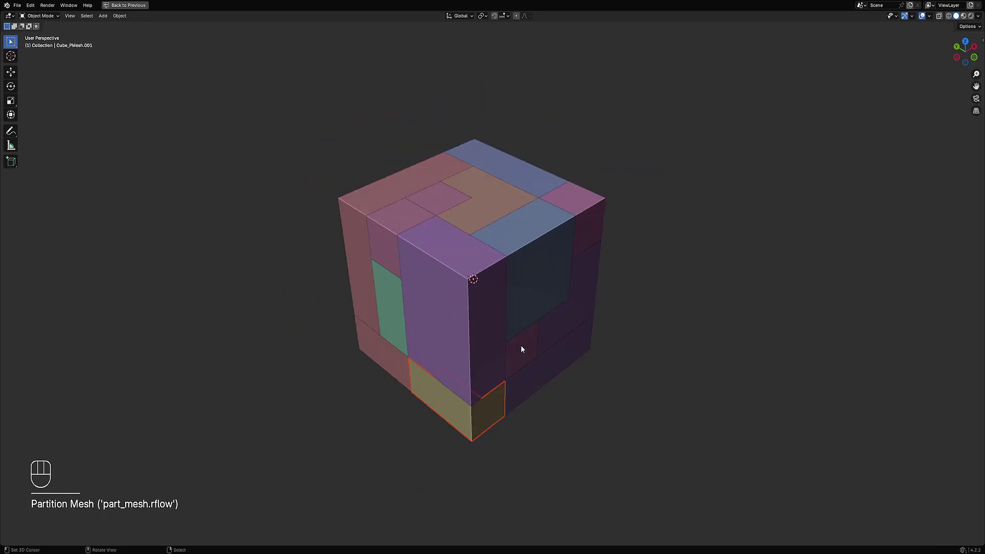
{"action": "middle_click_drag", "start_coordinate": [521, 349], "coordinate": [585, 388]}
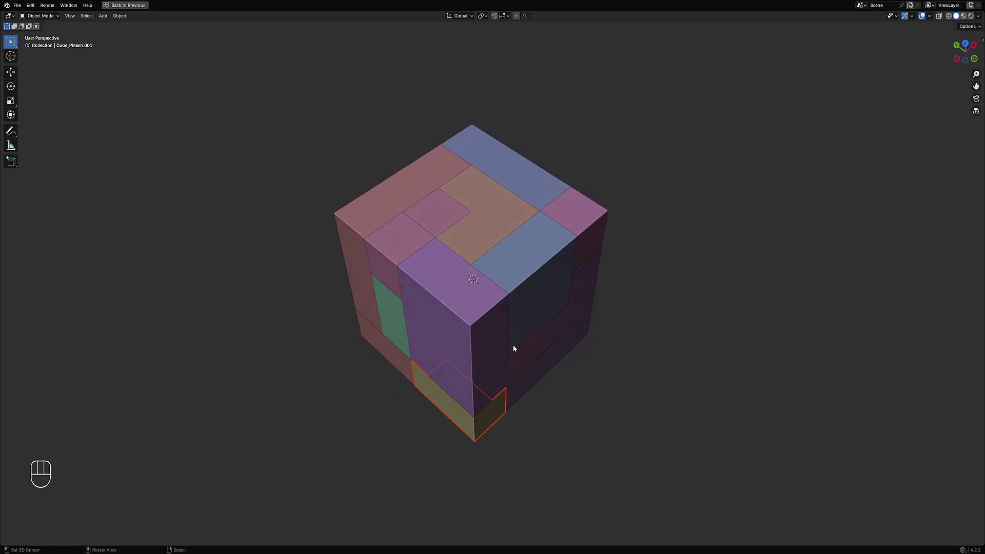
- Try moving the pink top corner piece, the blue piece and the L-shaped top piece, cancelling each move
{"action": "key", "text": "F9"}
{"action": "middle_click_drag", "start_coordinate": [383, 318], "coordinate": [607, 229]}
{"action": "left_click", "coordinate": [604, 239]}
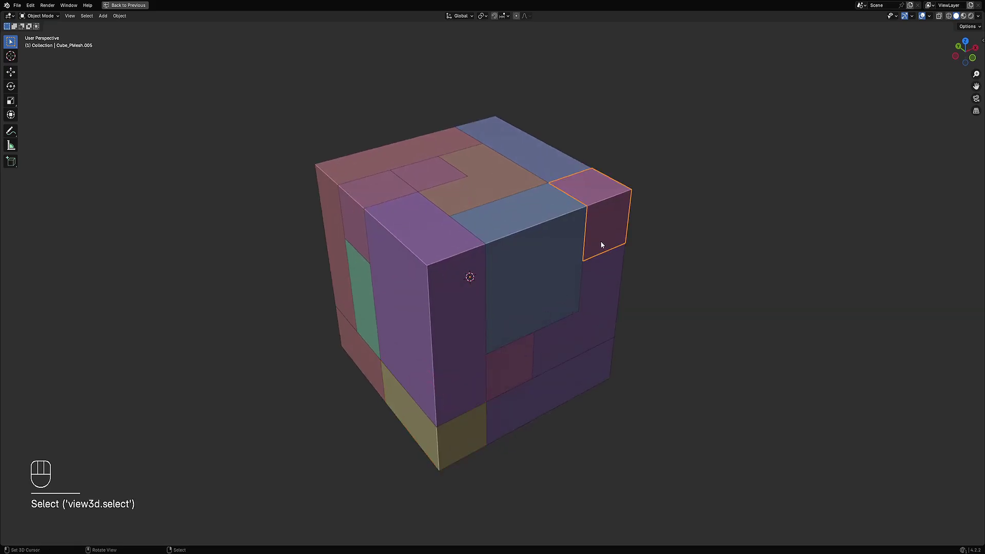
{"action": "key", "text": "g"}
{"action": "key", "text": "Escape"}
{"action": "left_click", "coordinate": [596, 283]}
{"action": "left_click", "coordinate": [541, 266]}
{"action": "key", "text": "g"}
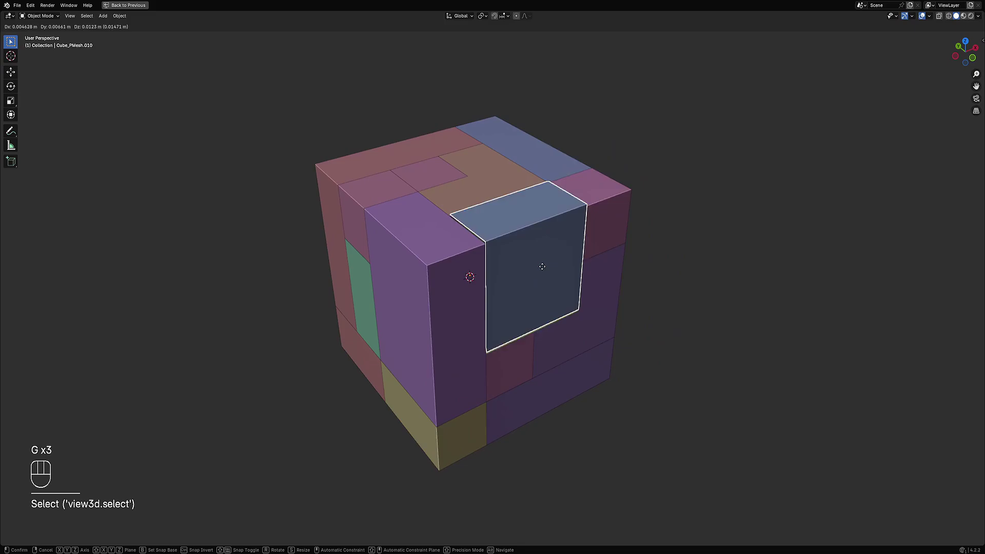
{"action": "key", "text": "Escape"}
{"action": "left_click", "coordinate": [504, 180]}
{"action": "key", "text": "g"}
{"action": "key", "text": "Escape"}
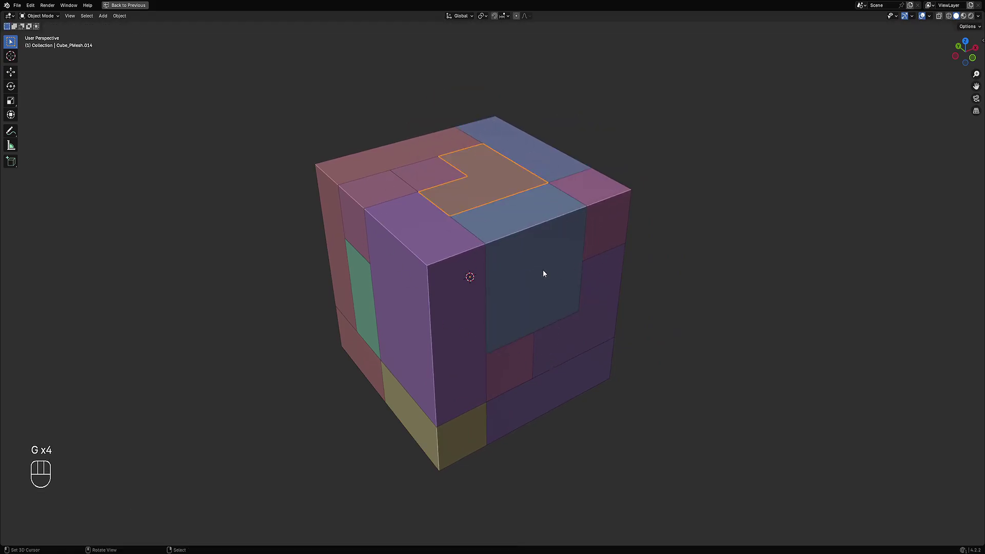
{"action": "middle_click_drag", "start_coordinate": [488, 283], "coordinate": [645, 286]}
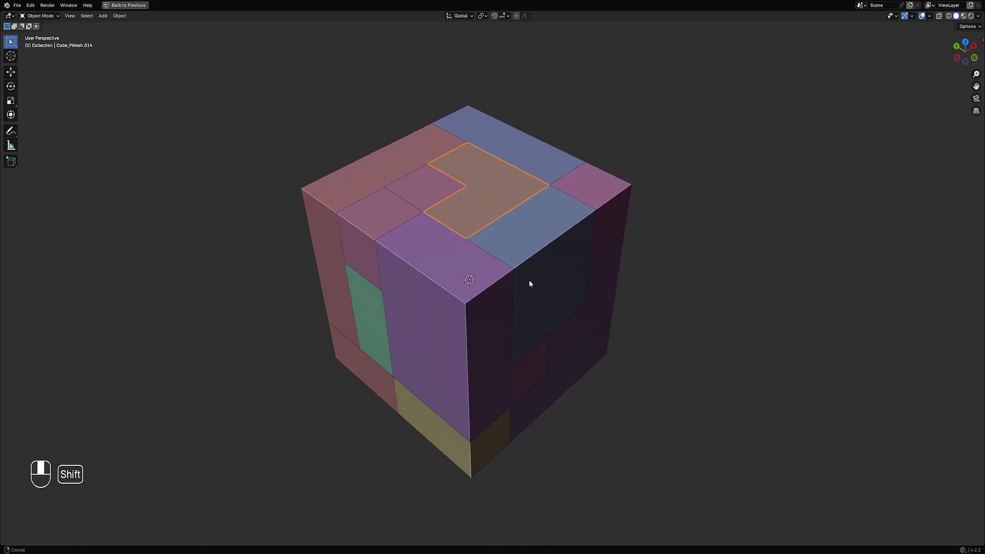
{"action": "middle_click_drag", "start_coordinate": [528, 281], "coordinate": [462, 330], "text": "shift"}
{"action": "middle_click_drag", "start_coordinate": [634, 323], "coordinate": [612, 266], "text": "shift"}
{"action": "key", "text": "shift+g"}
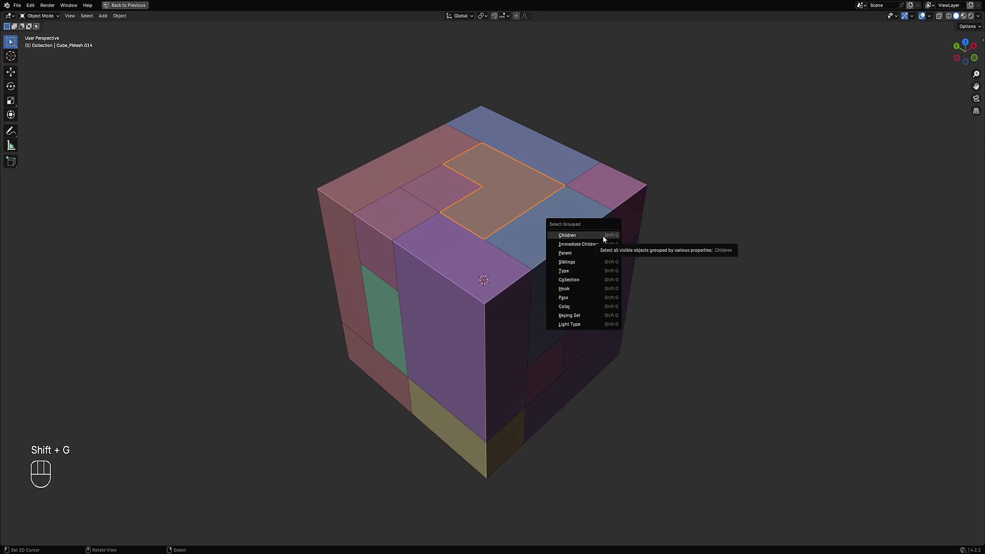
{"action": "left_click", "coordinate": [613, 246]}
{"action": "left_click", "coordinate": [574, 254]}
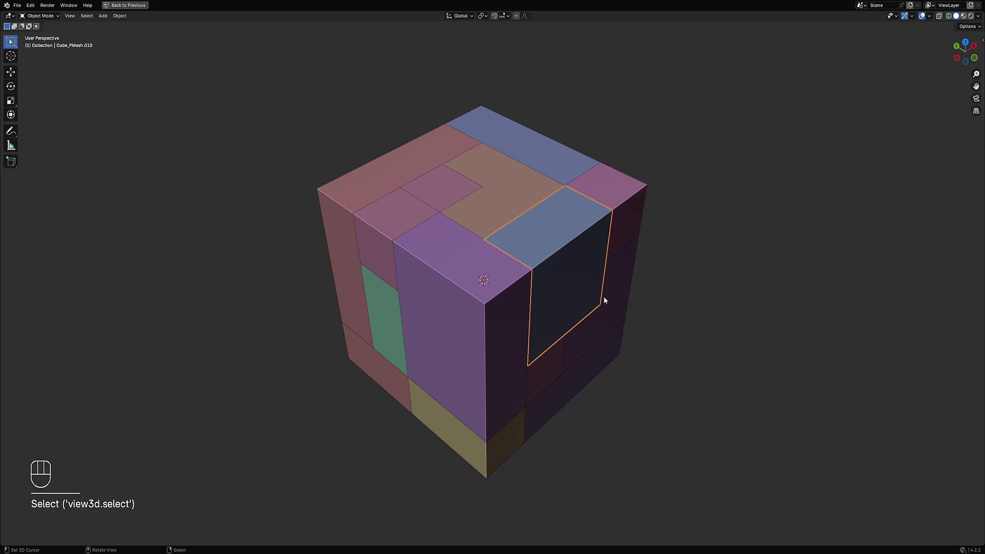
{"action": "middle_click_drag", "start_coordinate": [574, 253], "coordinate": [686, 201]}
{"action": "key", "text": "shift+g"}
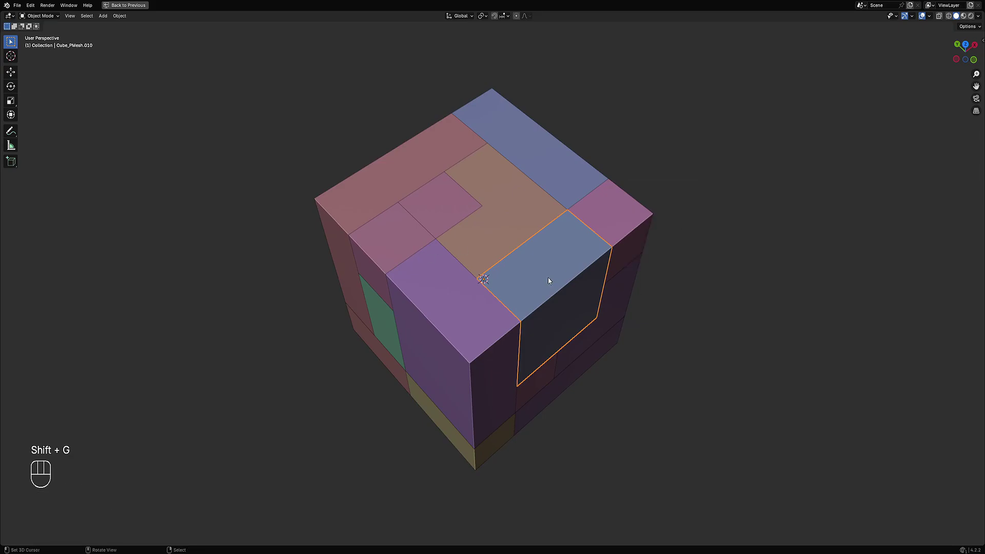
- Select the parent of the L-shaped top piece and try moving it, cancelling the move
{"action": "right_click", "coordinate": [521, 229]}
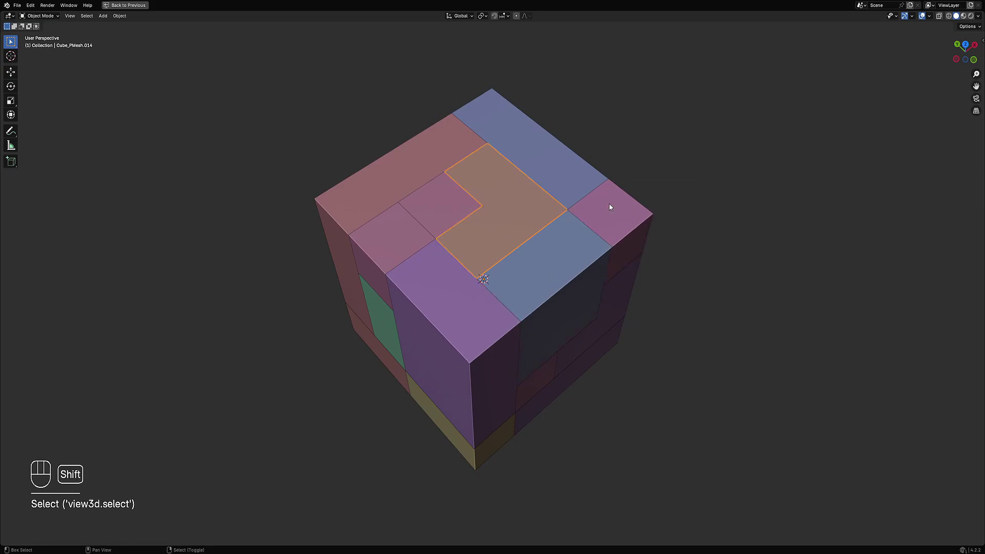
{"action": "middle_click_drag", "start_coordinate": [624, 332], "coordinate": [594, 306]}
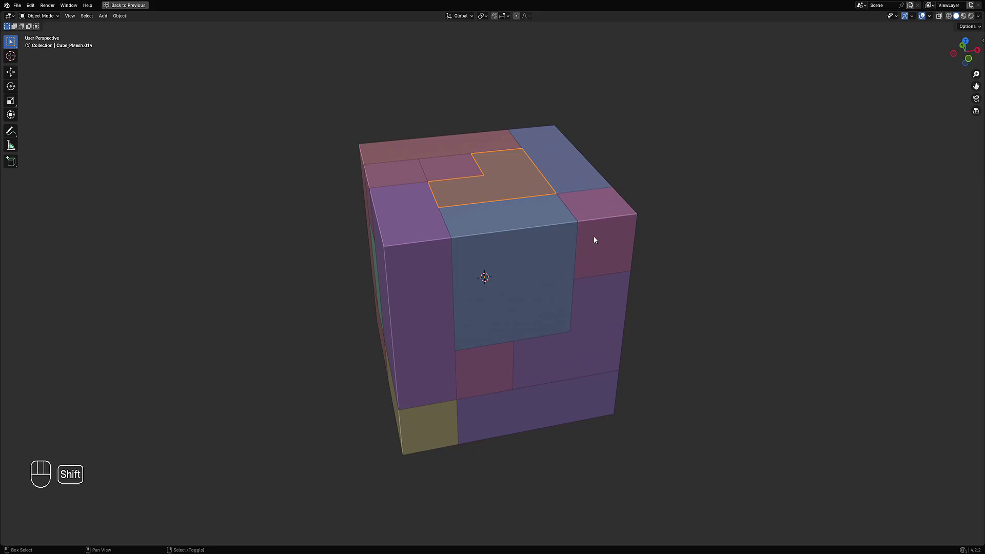
{"action": "key", "text": "shift+g"}
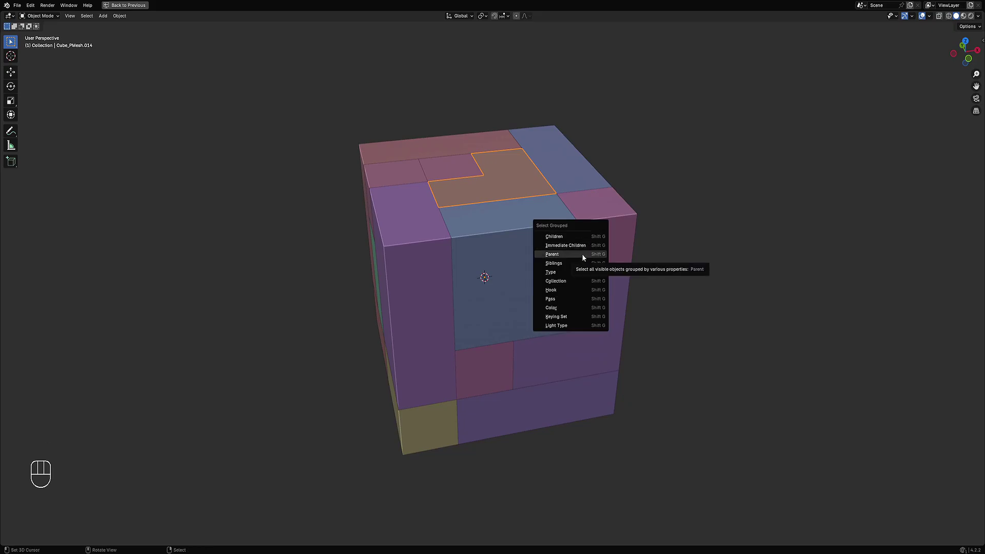
{"action": "left_click", "coordinate": [582, 253]}
{"action": "middle_click_drag", "start_coordinate": [523, 259], "coordinate": [563, 278]}
{"action": "key", "text": "g"}
{"action": "right_click", "coordinate": [492, 270]}
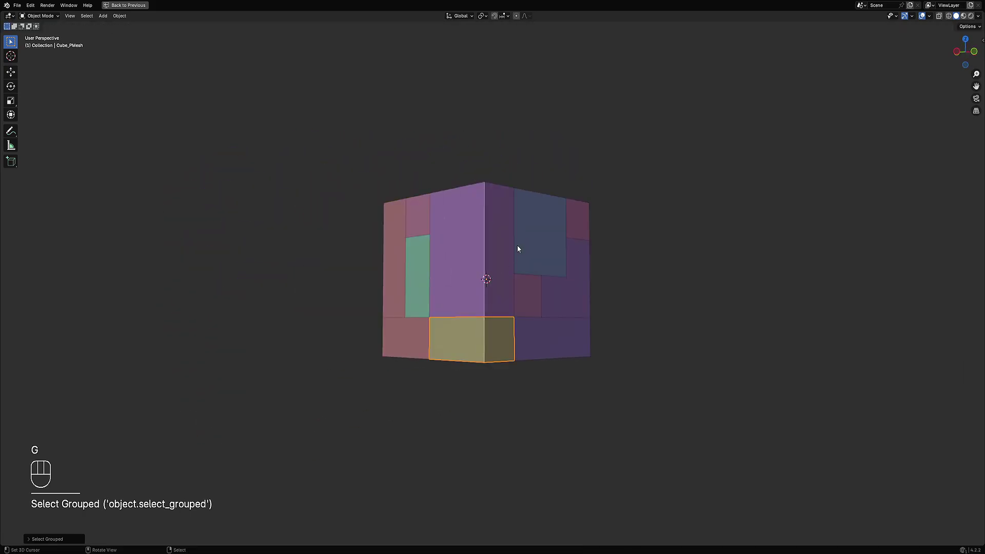
{"action": "middle_click_drag", "start_coordinate": [517, 245], "coordinate": [534, 294]}
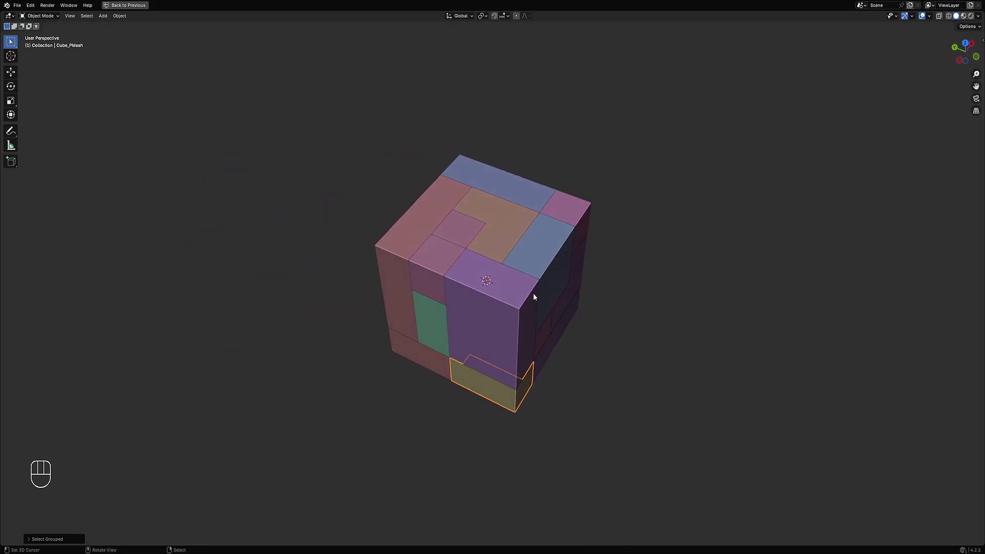
- Examine the faces of the purple corner piece and the blue piece in edit mode
{"action": "left_click", "coordinate": [525, 291]}
{"action": "key", "text": "Tab"}
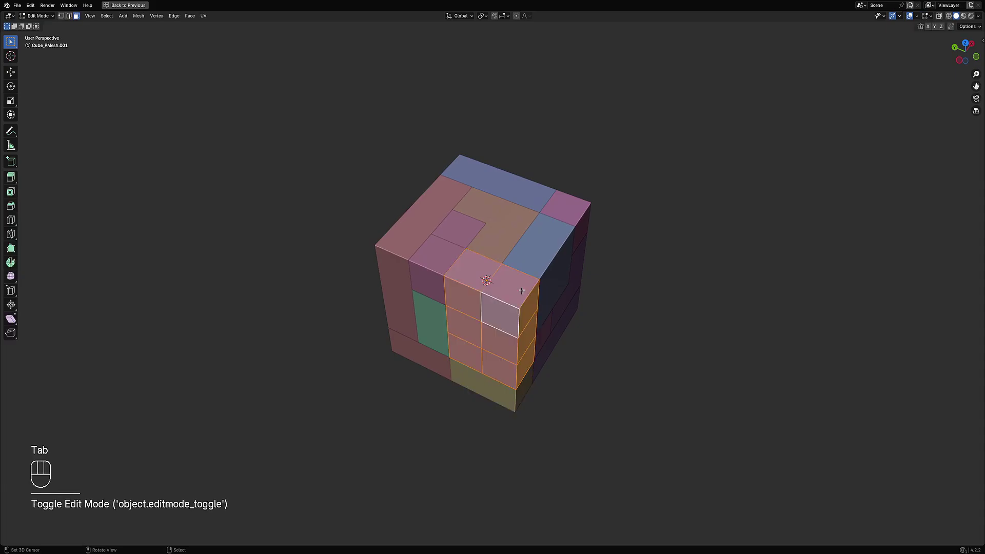
{"action": "key", "text": "a"}
{"action": "middle_click_drag", "start_coordinate": [626, 324], "coordinate": [326, 265]}
{"action": "key", "text": "Tab"}
{"action": "left_click", "coordinate": [558, 257]}
{"action": "key", "text": "Tab"}
{"action": "key", "text": "Tab"}
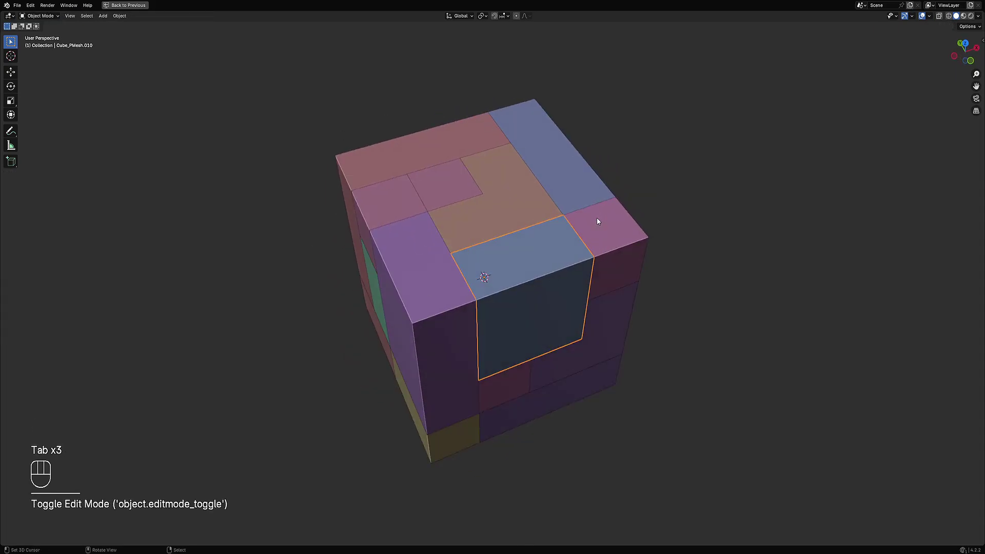
{"action": "key", "text": "shift+q"}
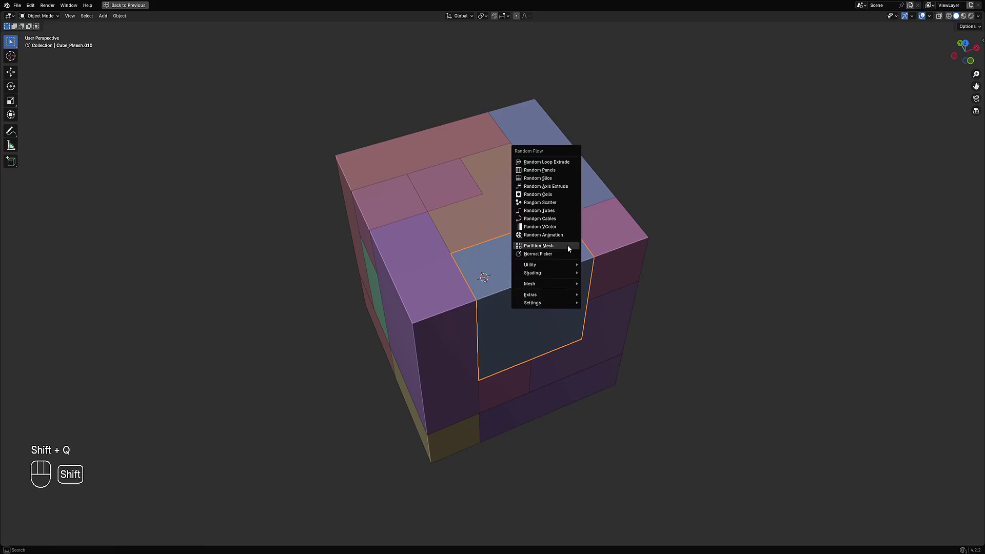
{"action": "left_click", "coordinate": [567, 245]}
- Examine the faces of the slate-blue top strip and one more piece in edit mode
{"action": "key", "text": "Tab"}
{"action": "key", "text": "Tab"}
{"action": "right_click", "coordinate": [572, 165]}
{"action": "key", "text": "Tab"}
{"action": "middle_click_drag", "start_coordinate": [572, 165], "coordinate": [458, 252]}
{"action": "scroll", "coordinate": [457, 252], "scroll_direction": "down", "scroll_amount": 2}
{"action": "key", "text": "Tab"}
{"action": "right_click", "coordinate": [458, 255]}
{"action": "key", "text": "Tab"}
{"action": "middle_click_drag", "start_coordinate": [615, 330], "coordinate": [495, 238]}
{"action": "key", "text": "Tab"}
- Examine the mauve piece at the top edge and the green side piece below it in edit mode
{"action": "right_click", "coordinate": [492, 246]}
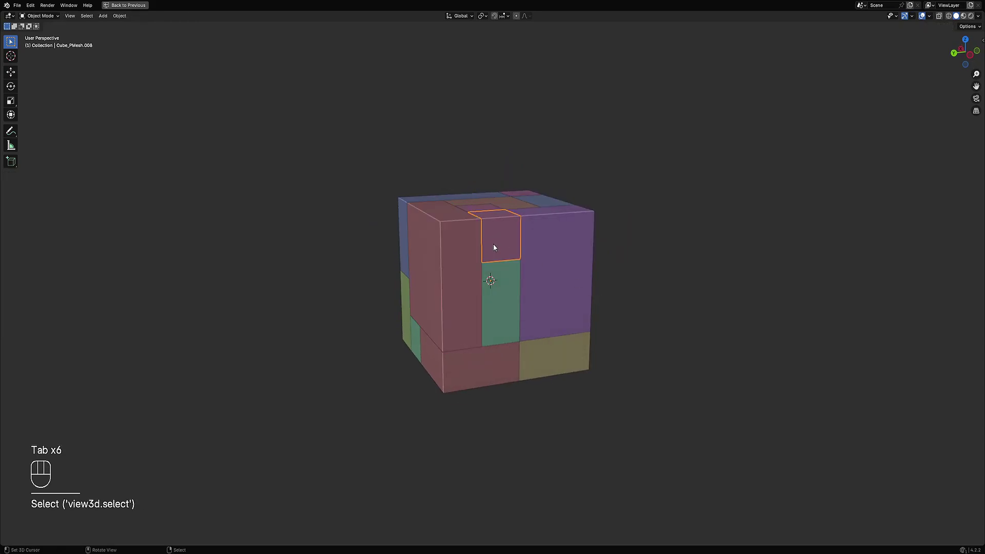
{"action": "key", "text": "Tab"}
{"action": "right_click", "coordinate": [495, 299]}
{"action": "key", "text": "Tab"}
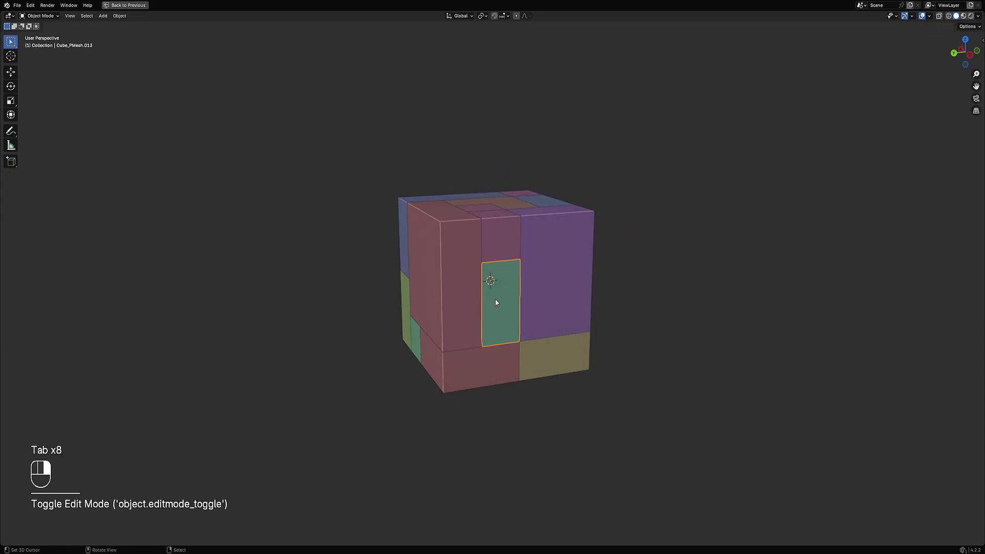
{"action": "right_click", "coordinate": [495, 299]}
{"action": "middle_click_drag", "start_coordinate": [535, 295], "coordinate": [490, 270]}
{"action": "key", "text": "Tab"}
{"action": "key", "text": "Tab"}
- Select all faces of the mauve top-edge piece and of the green side piece, returning to object mode
{"action": "right_click", "coordinate": [490, 269]}
{"action": "key", "text": "Tab"}
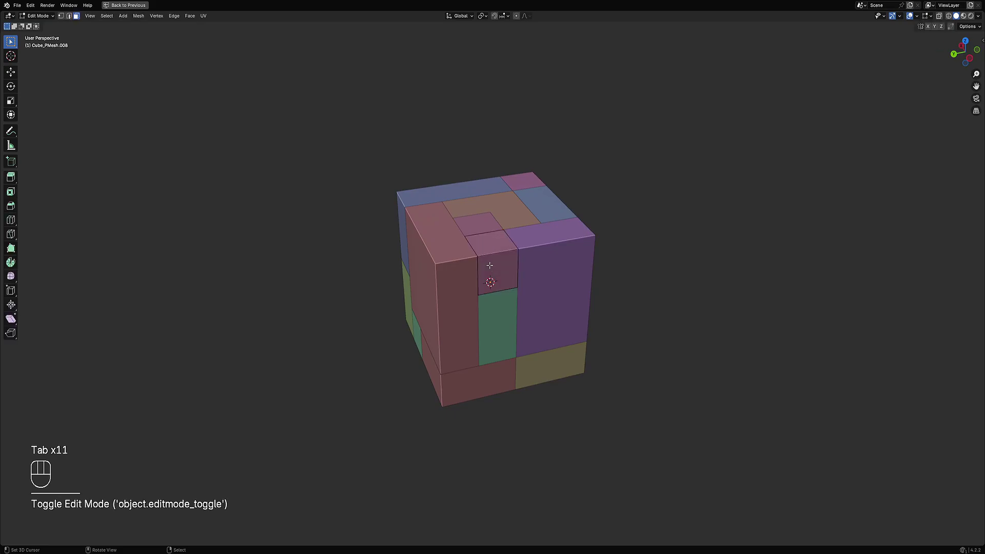
{"action": "key", "text": "a"}
{"action": "key", "text": "Tab"}
{"action": "right_click", "coordinate": [501, 323]}
{"action": "key", "text": "Tab"}
{"action": "key", "text": "a"}
{"action": "key", "text": "Tab"}
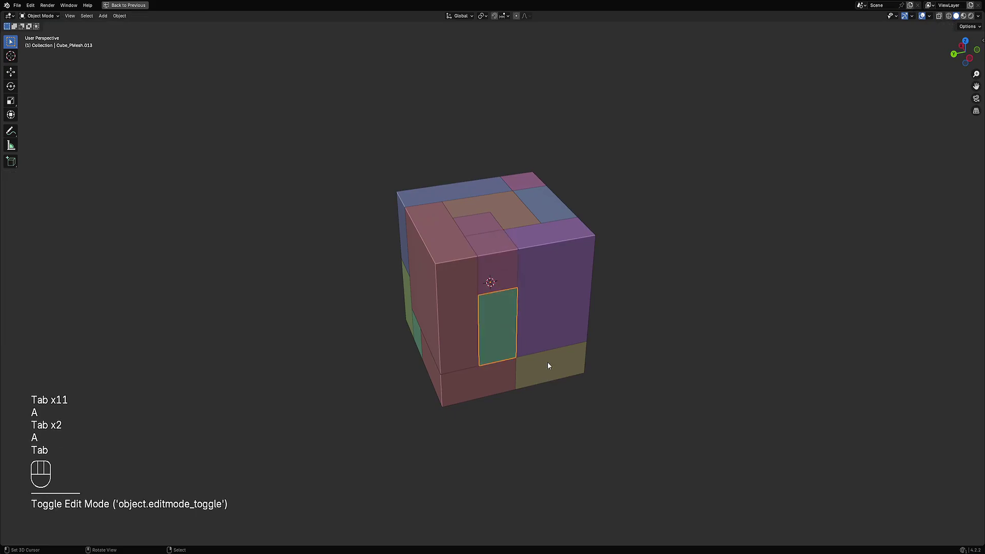
- Examine the faces of the yellow lower corner piece, the red lower piece and an adjoining underside piece in edit mode
{"action": "right_click", "coordinate": [547, 361]}
{"action": "key", "text": "Tab"}
{"action": "middle_click_drag", "start_coordinate": [547, 362], "coordinate": [625, 321]}
{"action": "key", "text": "Tab"}
{"action": "right_click", "coordinate": [432, 363]}
{"action": "key", "text": "Tab"}
{"action": "middle_click_drag", "start_coordinate": [432, 362], "coordinate": [587, 349]}
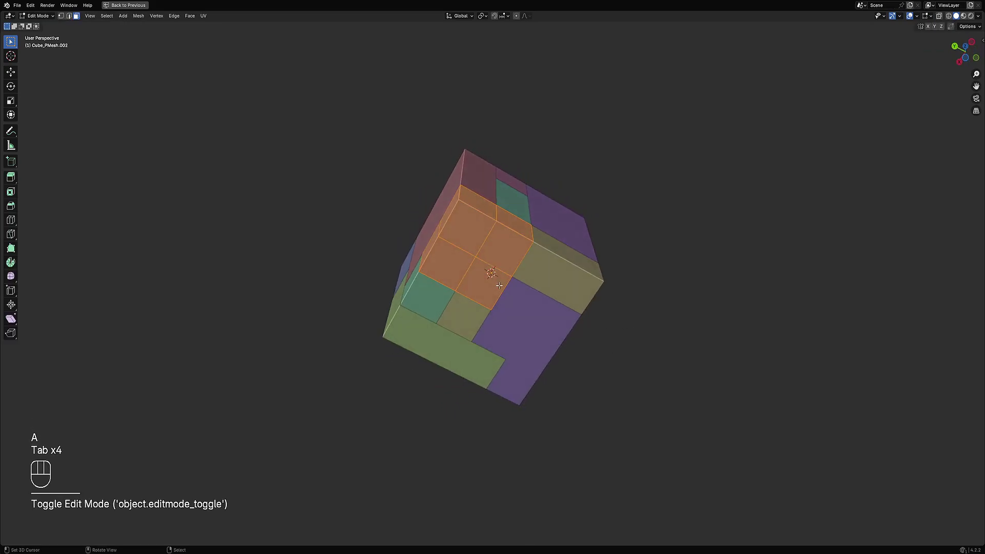
{"action": "key", "text": "Tab"}
{"action": "right_click", "coordinate": [567, 323]}
{"action": "key", "text": "Tab"}
{"action": "key", "text": "Tab"}
{"action": "middle_click_drag", "start_coordinate": [630, 248], "coordinate": [552, 360]}
- Apply Random Panels with the "square top 50 perc" preset to the purple upper corner piece
{"action": "right_click", "coordinate": [501, 305]}
{"action": "scroll", "coordinate": [617, 240], "scroll_direction": "up", "scroll_amount": 1}
{"action": "key", "text": "shift+q"}
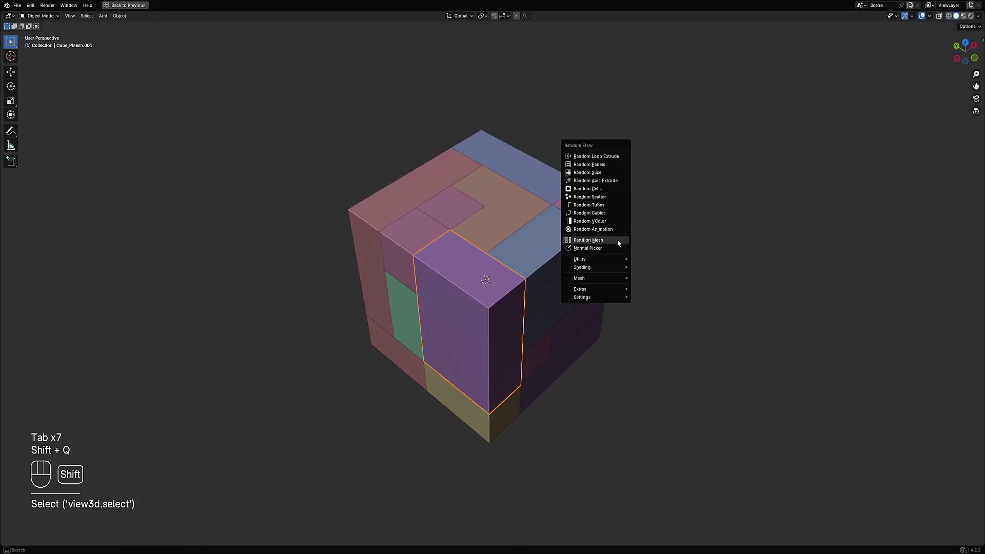
{"action": "left_click", "coordinate": [610, 165]}
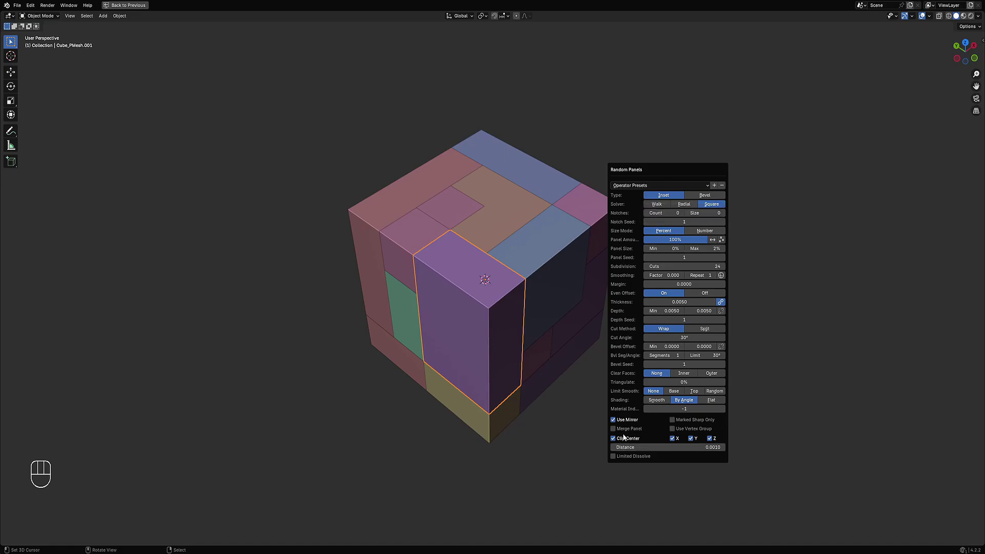
{"action": "left_click", "coordinate": [654, 187]}
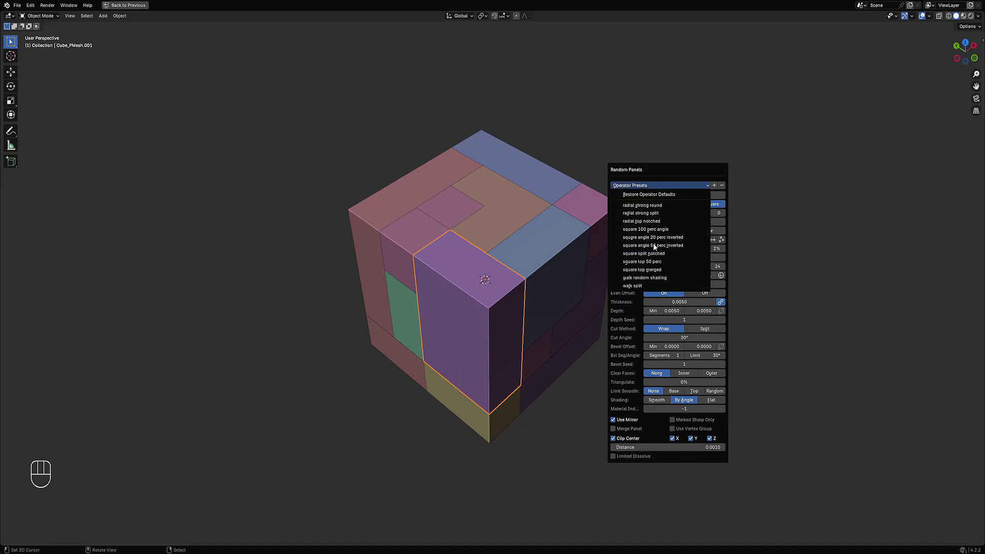
{"action": "left_click", "coordinate": [658, 265]}
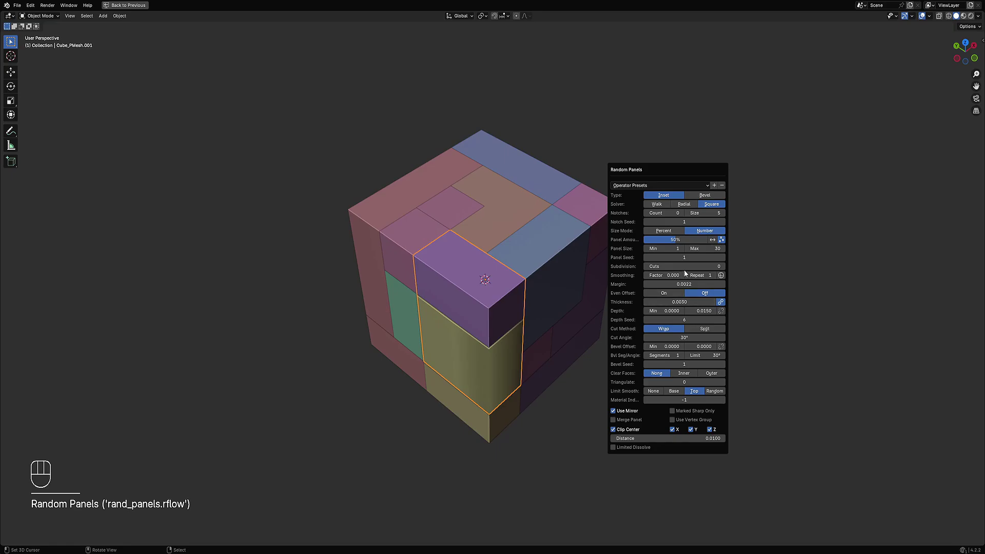
- Set the panels' subdivision cuts to 16 and their maximum depth to 0.0360
{"action": "left_click_drag", "start_coordinate": [658, 265], "coordinate": [683, 266], "text": "ctrl"}
{"action": "scroll", "coordinate": [682, 267], "scroll_direction": "up", "scroll_amount": 8, "text": "ctrl"}
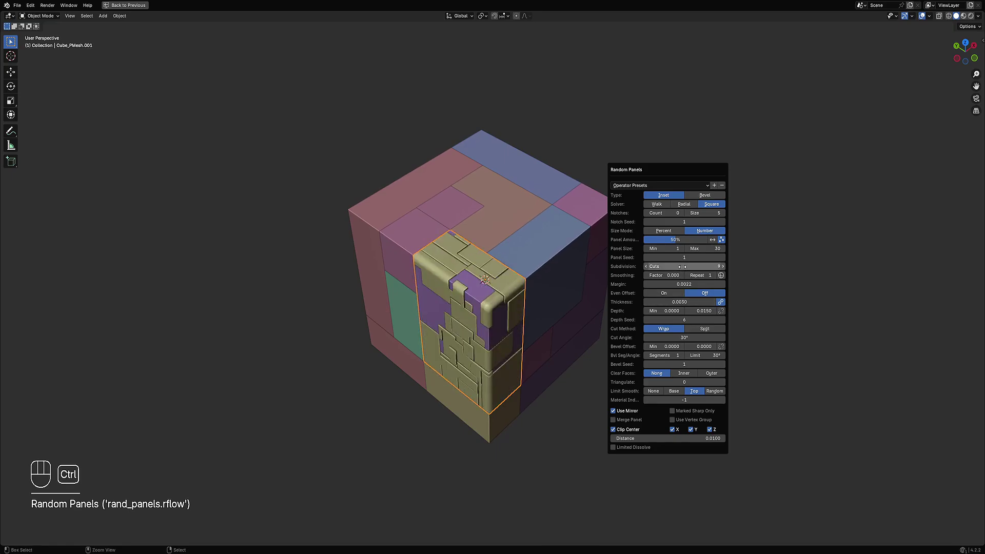
{"action": "left_click_drag", "start_coordinate": [700, 311], "coordinate": [716, 311]}
{"action": "left_click", "coordinate": [686, 267]}
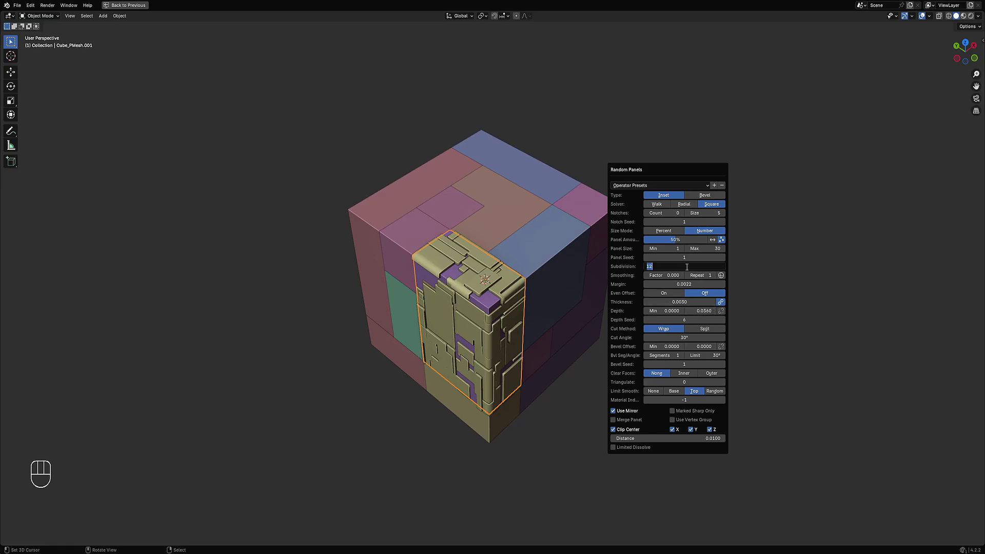
{"action": "type", "text": "16"}
{"action": "key", "text": "Return"}
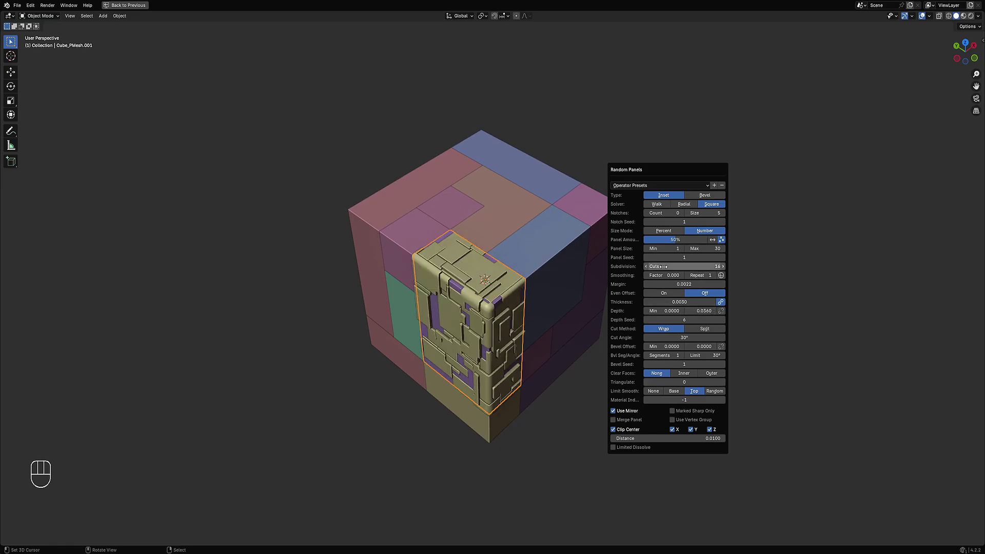
{"action": "left_click_drag", "start_coordinate": [694, 263], "coordinate": [697, 262]}
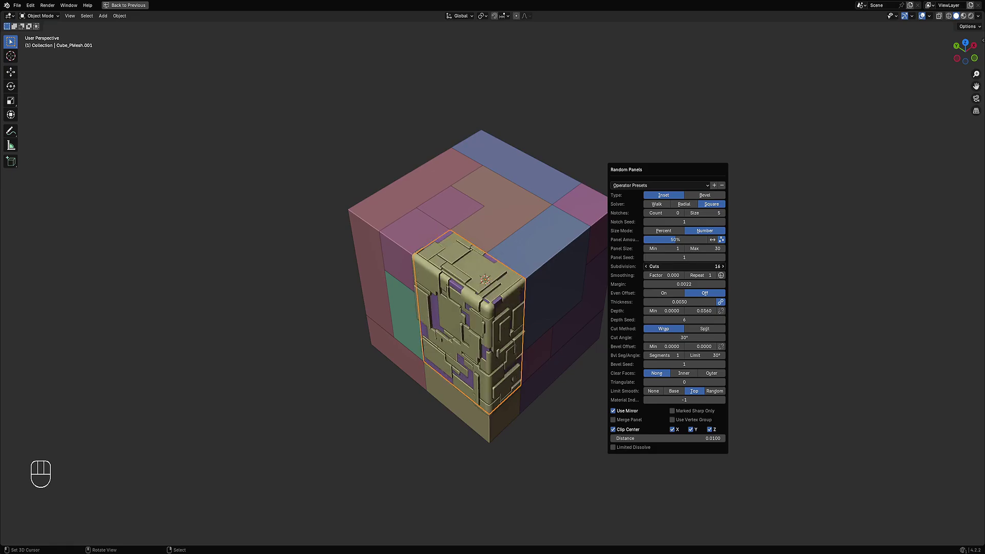
- Repeat Random Panels on the blue upper edge piece, the brown top piece and the slate-blue top strip
{"action": "middle_click_drag", "start_coordinate": [537, 307], "coordinate": [518, 298]}
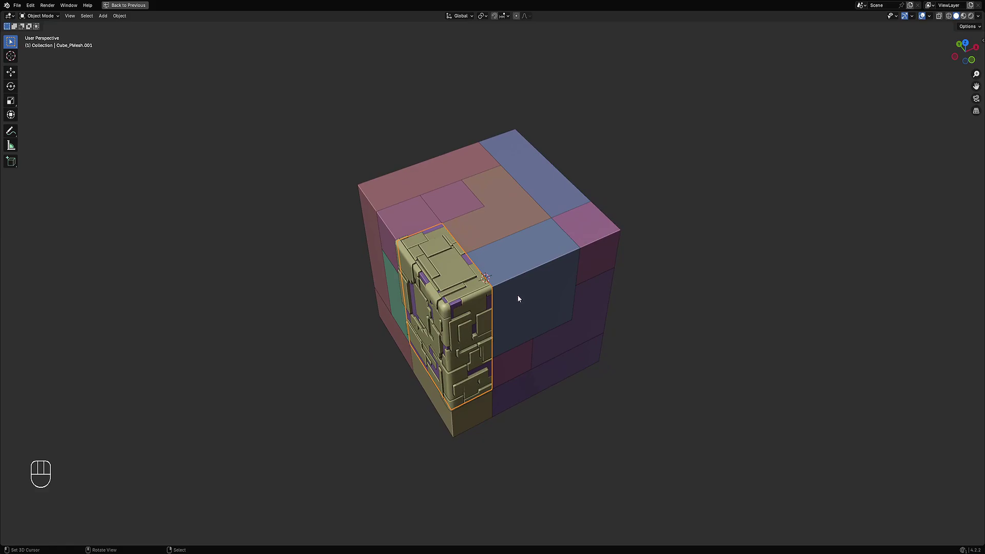
{"action": "left_click", "coordinate": [542, 269]}
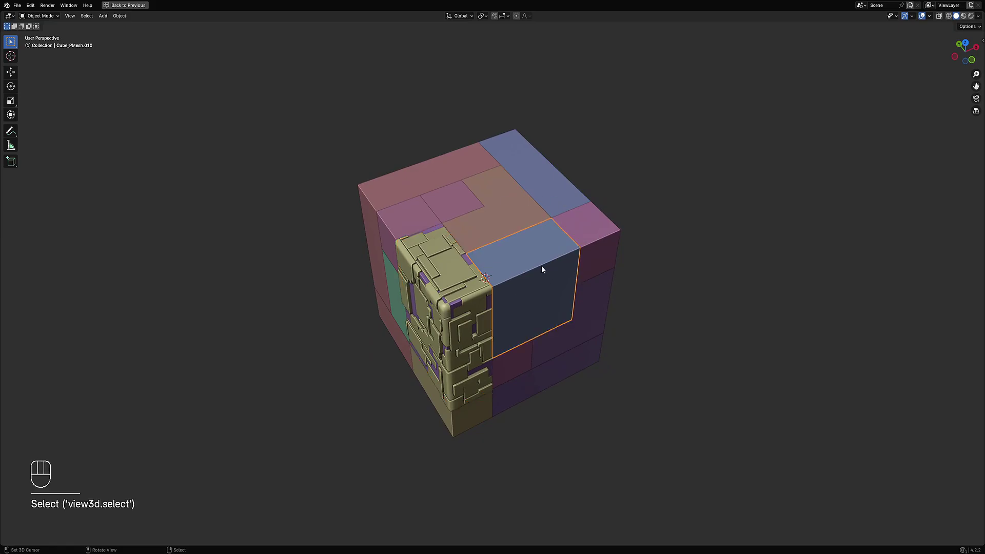
{"action": "key", "text": "shift+r"}
{"action": "middle_click_drag", "start_coordinate": [550, 256], "coordinate": [497, 210]}
{"action": "left_click", "coordinate": [496, 211]}
{"action": "key", "text": "shift+r"}
{"action": "left_click", "coordinate": [557, 203]}
{"action": "key", "text": "shift+r"}
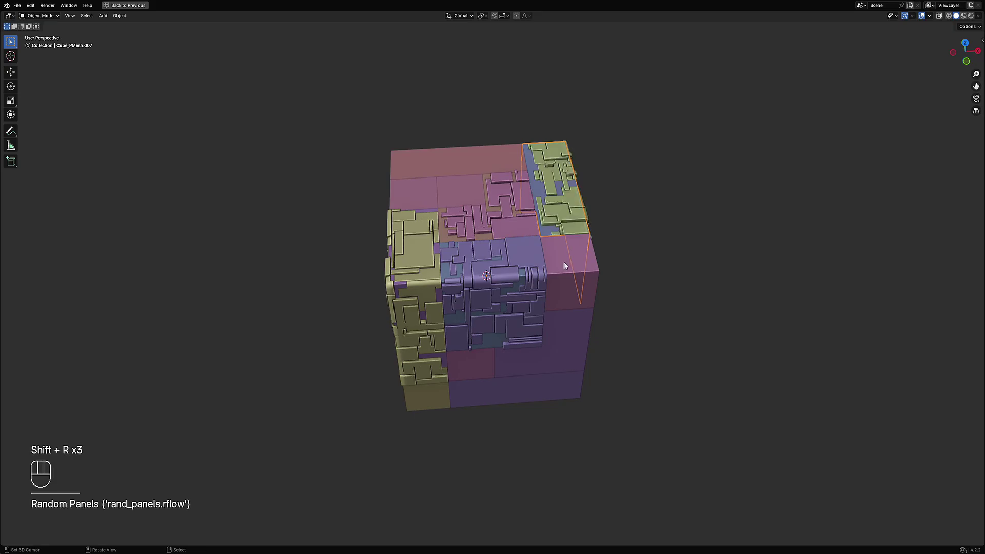
- Repeat Random Panels on the pink top corner piece and the purple side piece below it
{"action": "right_click", "coordinate": [565, 263]}
{"action": "key", "text": "shift+r"}
{"action": "middle_click_drag", "start_coordinate": [564, 262], "coordinate": [569, 248]}
{"action": "right_click", "coordinate": [569, 248]}
{"action": "key", "text": "shift+r"}
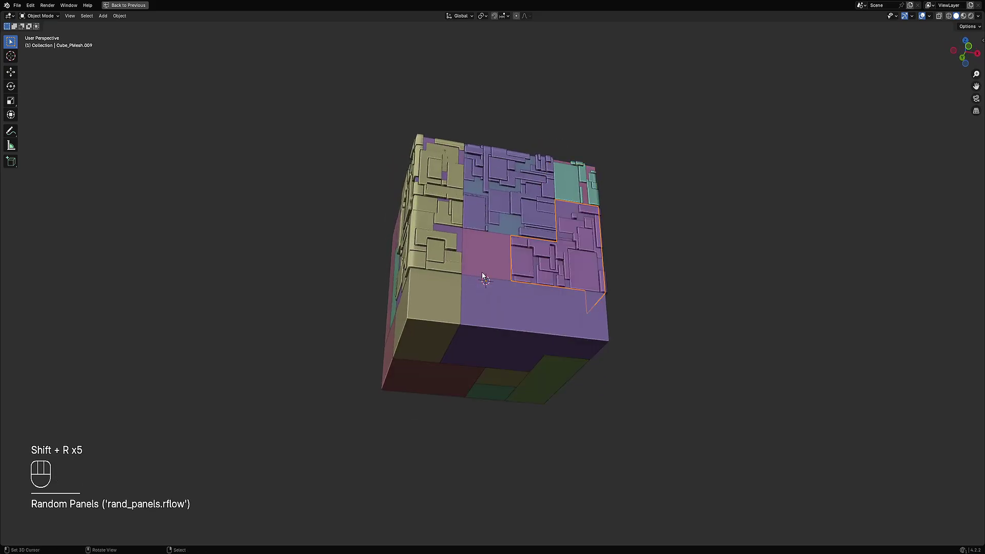
- Repeat Random Panels on the small pink side piece, the long purple lower piece and the yellow lower corner piece
{"action": "key", "text": "shift+r"}
{"action": "right_click", "coordinate": [465, 304]}
{"action": "middle_click_drag", "start_coordinate": [449, 307], "coordinate": [414, 289]}
{"action": "key", "text": "shift+r"}
{"action": "right_click", "coordinate": [441, 325]}
{"action": "key", "text": "shift+r"}
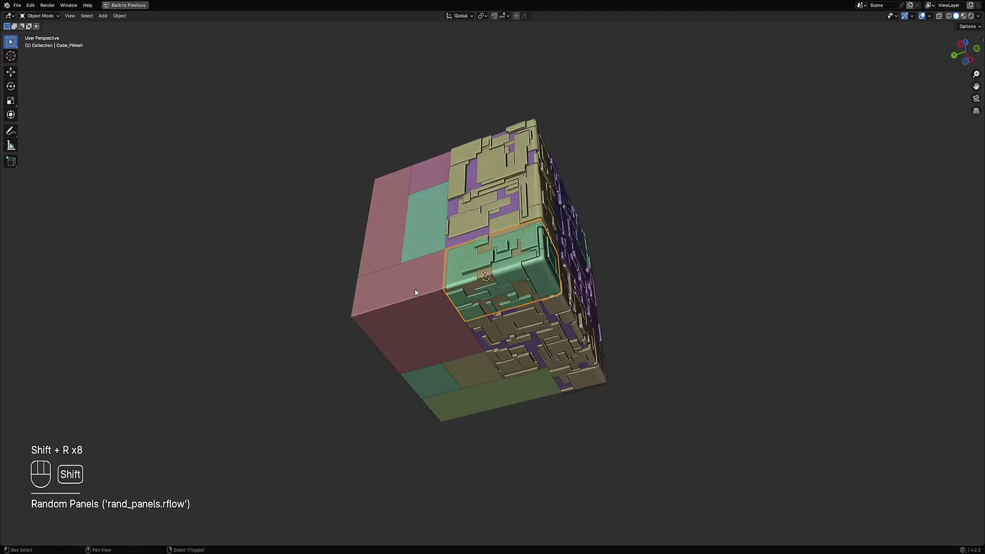
- Repeat Random Panels on the red lower corner piece and the small olive and dark-green underside pieces
{"action": "right_click", "coordinate": [415, 289]}
{"action": "key", "text": "shift+r"}
{"action": "right_click", "coordinate": [450, 384], "text": "shift"}
{"action": "key", "text": "shift+r"}
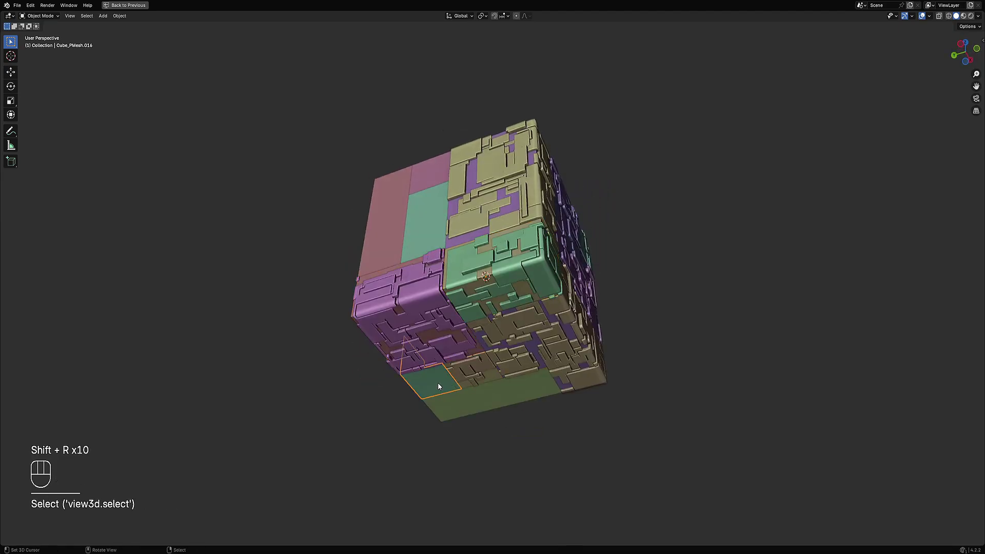
{"action": "key", "text": "shift+r"}
- Repeat Random Panels on the long green lower edge piece and the large red upper edge piece
{"action": "right_click", "coordinate": [463, 398], "text": "shift"}
{"action": "middle_click_drag", "start_coordinate": [463, 397], "coordinate": [564, 346]}
{"action": "key", "text": "shift+r"}
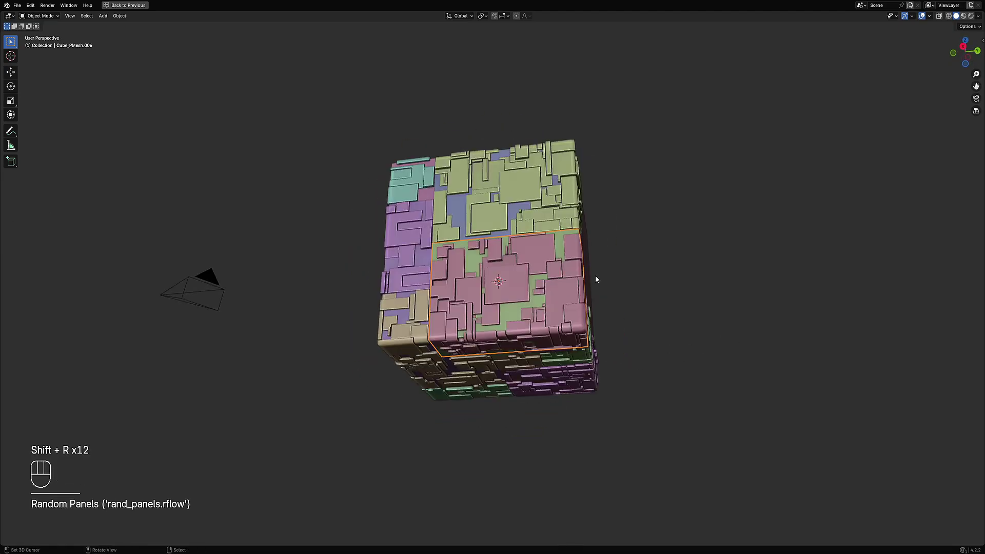
{"action": "middle_click_drag", "start_coordinate": [595, 275], "coordinate": [564, 308]}
{"action": "right_click", "coordinate": [517, 306], "text": "shift"}
{"action": "key", "text": "shift+r"}
- Repeat Random Panels on the green side piece and the two remaining mauve top pieces, clearing the selection
{"action": "right_click", "coordinate": [559, 306], "text": "shift"}
{"action": "key", "text": "shift+r"}
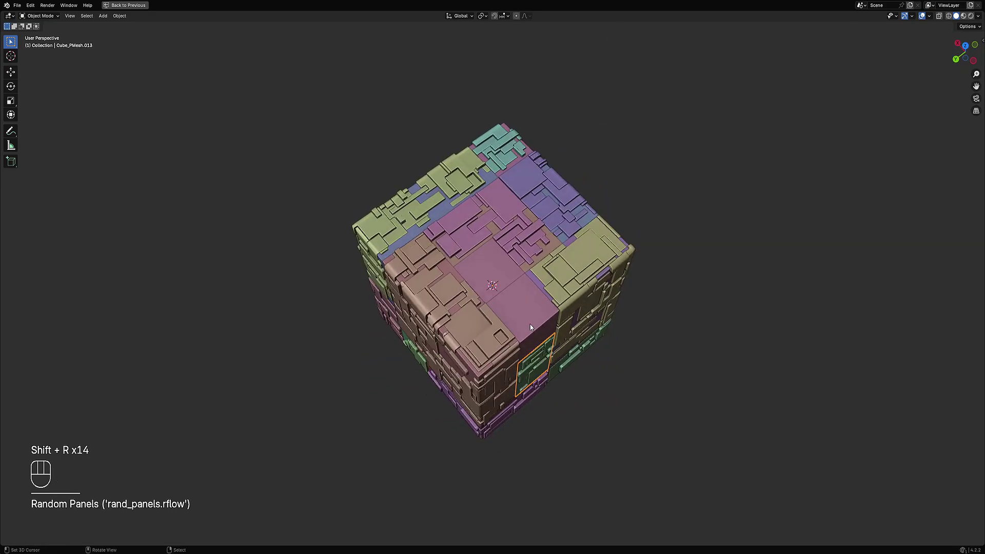
{"action": "key", "text": "shift+r"}
{"action": "right_click", "coordinate": [497, 277], "text": "shift"}
{"action": "key", "text": "shift+r"}
{"action": "middle_click_drag", "start_coordinate": [497, 277], "coordinate": [694, 226]}
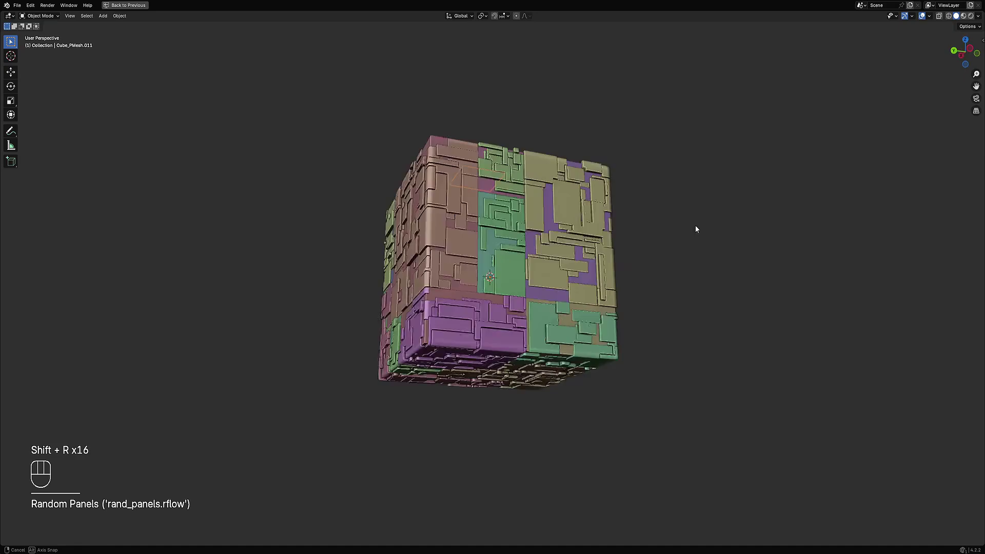
{"action": "key", "text": "alt+a"}
- Try moving the olive panel object off the purple upper corner piece
{"action": "middle_click_drag", "start_coordinate": [636, 213], "coordinate": [556, 286]}
{"action": "left_click", "coordinate": [462, 243]}
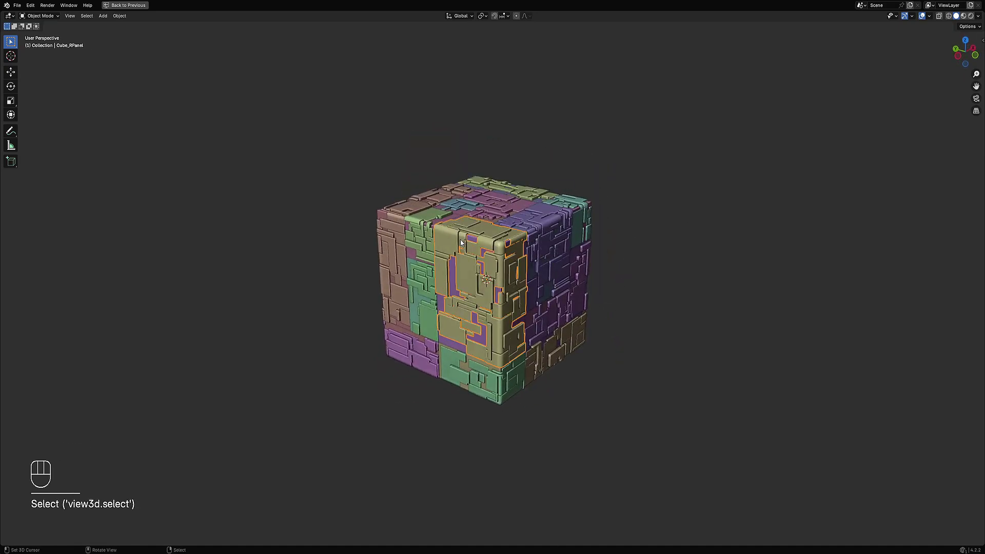
{"action": "scroll", "coordinate": [461, 243], "scroll_direction": "up", "scroll_amount": 3}
{"action": "key", "text": "g"}
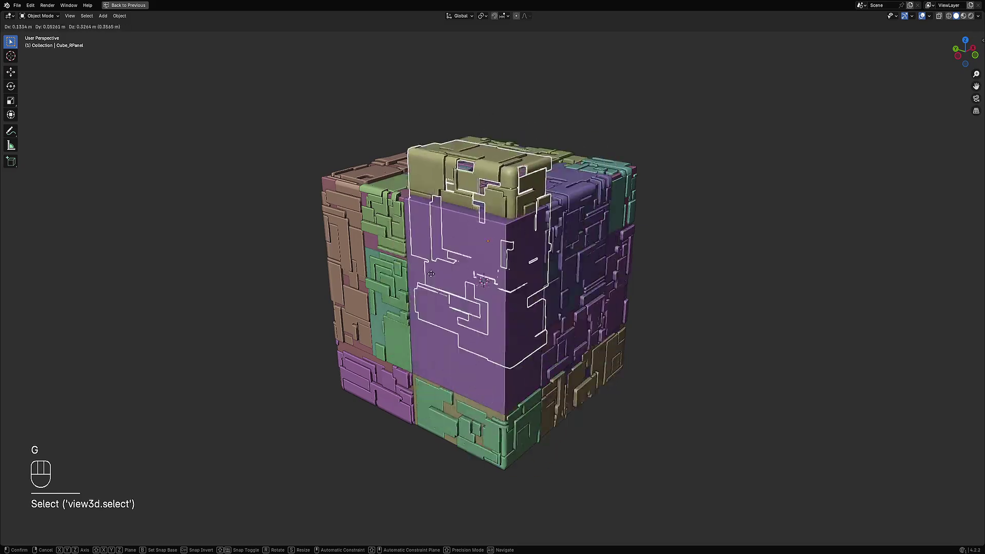
{"action": "right_click", "coordinate": [403, 274]}
{"action": "scroll", "coordinate": [517, 277], "scroll_direction": "down", "scroll_amount": 2}
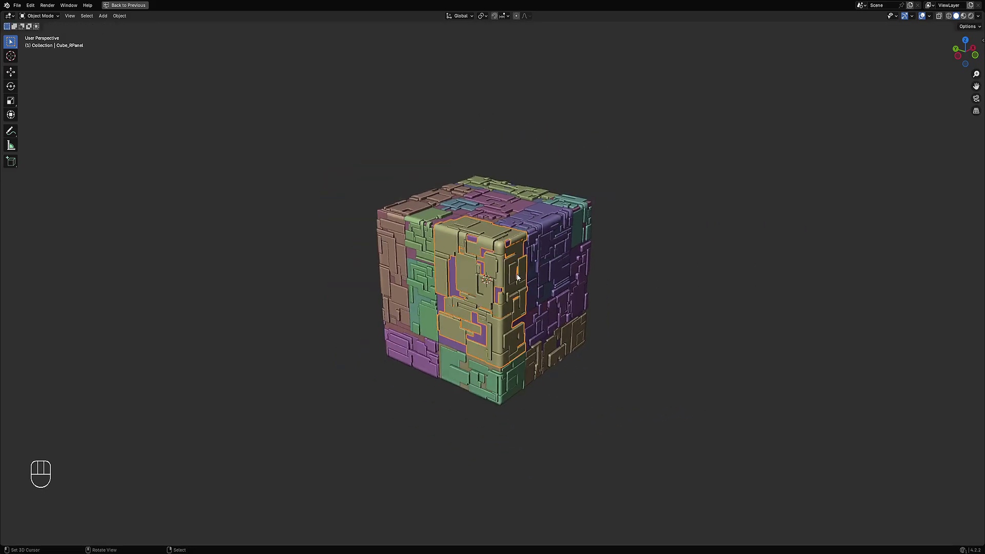
- Delete the panel objects covering the purple upper corner piece, the blue upper edge piece and the brown top piece
{"action": "middle_click_drag", "start_coordinate": [516, 277], "coordinate": [498, 282]}
{"action": "key", "text": "x"}
{"action": "left_click", "coordinate": [498, 282]}
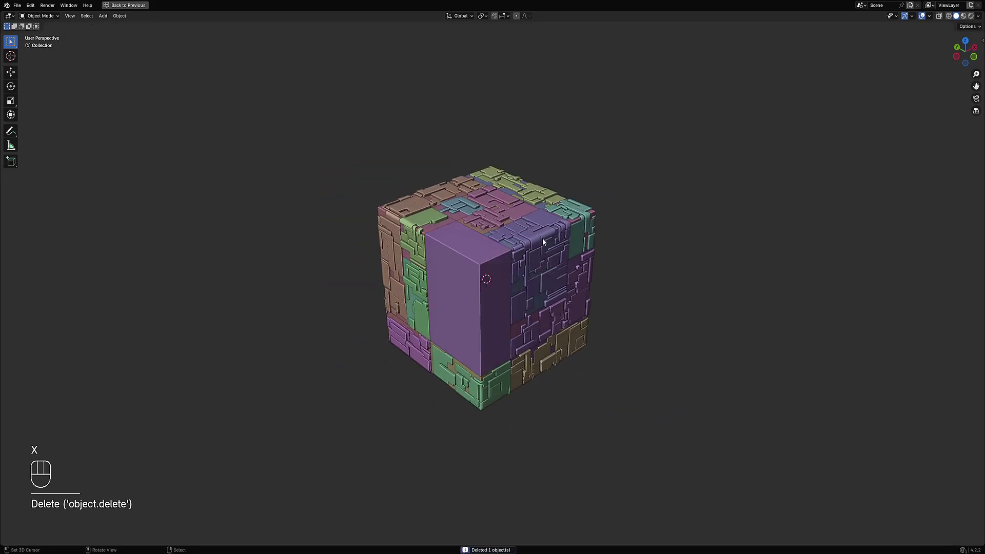
{"action": "left_click", "coordinate": [543, 238]}
{"action": "key", "text": "x"}
{"action": "left_click", "coordinate": [545, 237]}
{"action": "left_click", "coordinate": [503, 208]}
{"action": "key", "text": "x"}
{"action": "left_click", "coordinate": [503, 208]}
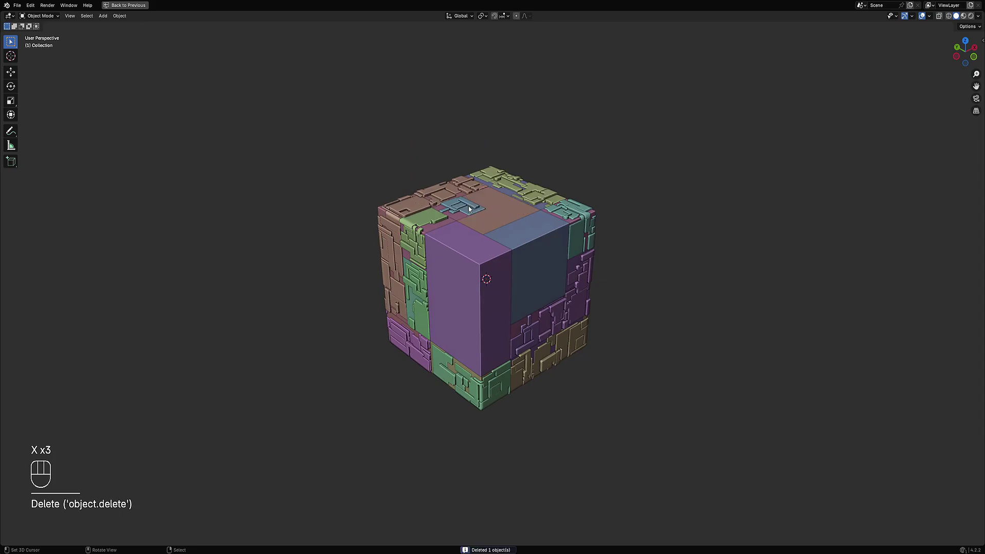
- Delete the panel objects covering the two mauve top pieces and the large red upper edge piece
{"action": "left_click", "coordinate": [469, 209]}
{"action": "key", "text": "x"}
{"action": "left_click", "coordinate": [456, 205]}
{"action": "left_click", "coordinate": [428, 211]}
{"action": "key", "text": "x"}
{"action": "left_click", "coordinate": [417, 209]}
{"action": "left_click", "coordinate": [417, 203]}
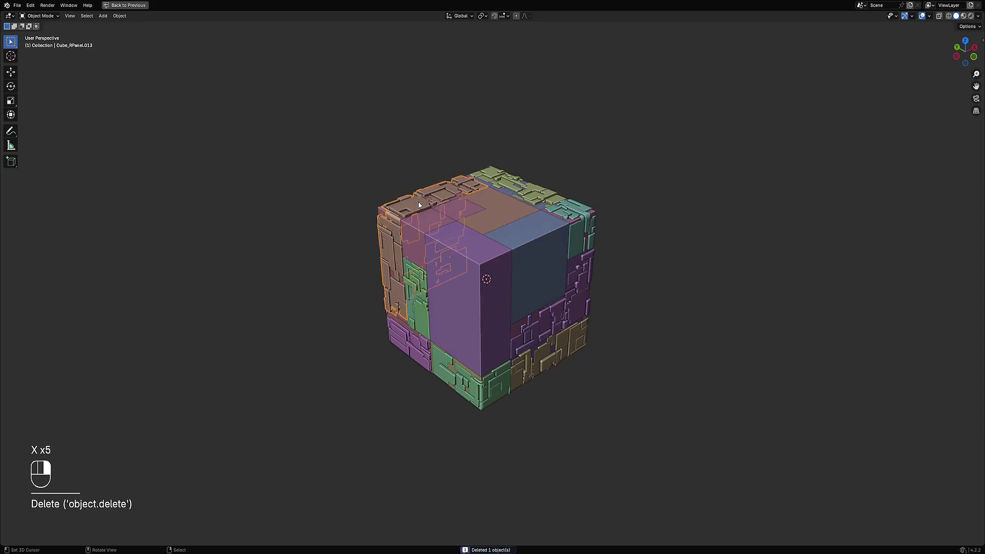
{"action": "key", "text": "x"}
{"action": "left_click", "coordinate": [419, 203]}
- Delete the panel objects covering the slate-blue top strip, the pink top corner piece and the purple side piece
{"action": "middle_click_drag", "start_coordinate": [419, 205], "coordinate": [504, 177]}
{"action": "left_click", "coordinate": [504, 177]}
{"action": "key", "text": "x"}
{"action": "left_click", "coordinate": [492, 176]}
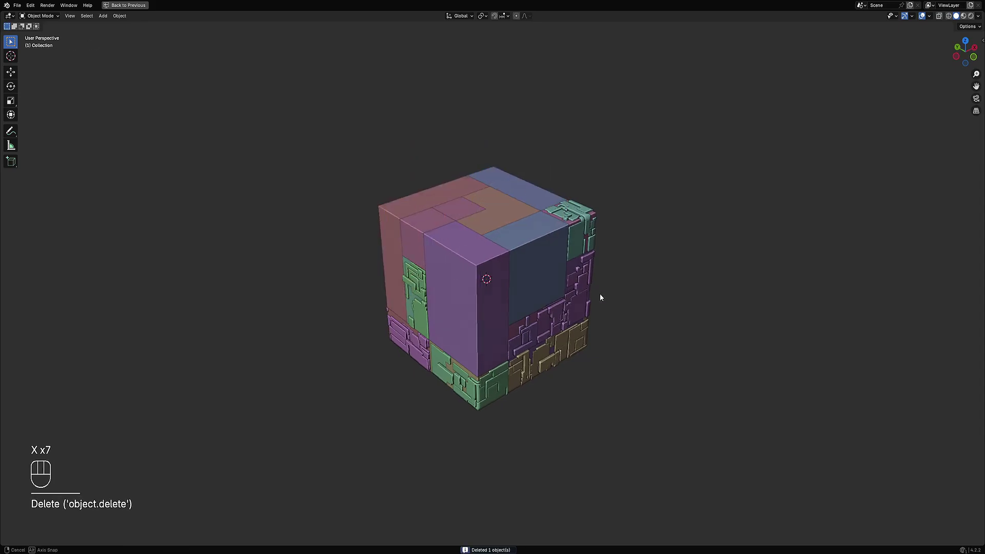
{"action": "middle_click_drag", "start_coordinate": [600, 294], "coordinate": [524, 267]}
{"action": "left_click", "coordinate": [524, 267]}
{"action": "key", "text": "x"}
{"action": "left_click", "coordinate": [524, 265]}
{"action": "left_click", "coordinate": [528, 303]}
{"action": "key", "text": "x"}
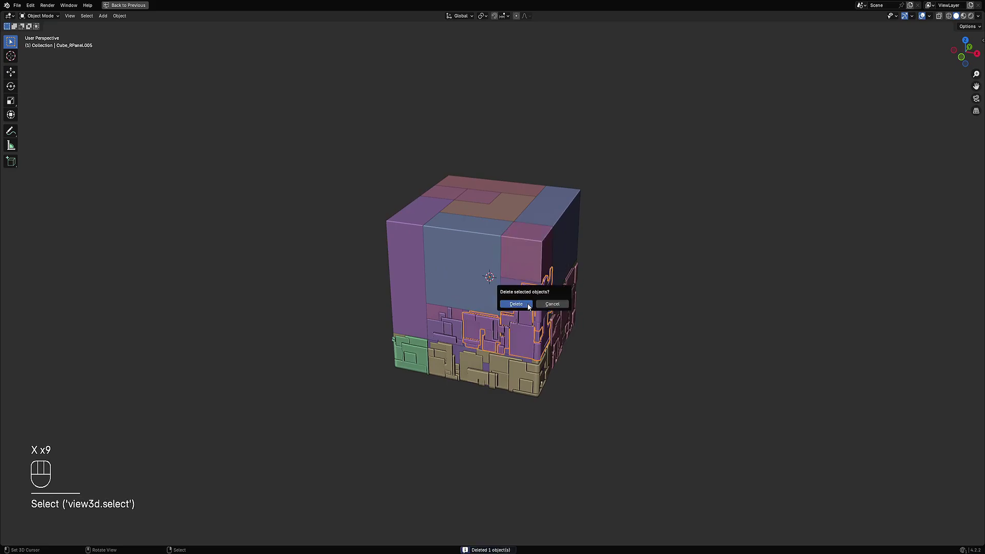
{"action": "left_click", "coordinate": [527, 303]}
- Delete the panel objects covering the small pink side piece, the long purple lower piece and the yellow lower corner piece
{"action": "left_click", "coordinate": [460, 324]}
{"action": "key", "text": "x"}
{"action": "left_click", "coordinate": [460, 324]}
{"action": "left_click", "coordinate": [445, 354]}
{"action": "key", "text": "x"}
{"action": "left_click", "coordinate": [442, 350]}
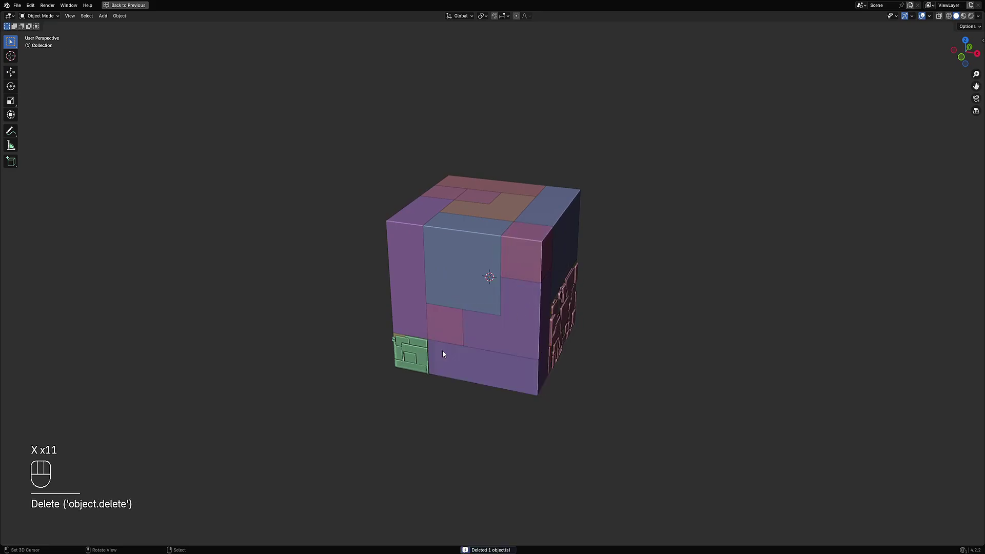
{"action": "left_click", "coordinate": [425, 355]}
{"action": "key", "text": "x"}
{"action": "left_click", "coordinate": [426, 355]}
- Delete the panel objects covering the long green lower edge piece and the small olive underside piece
{"action": "middle_click_drag", "start_coordinate": [439, 358], "coordinate": [512, 310]}
{"action": "left_click", "coordinate": [515, 296]}
{"action": "key", "text": "x"}
{"action": "left_click", "coordinate": [516, 297]}
{"action": "left_click", "coordinate": [510, 312]}
{"action": "key", "text": "x"}
{"action": "left_click", "coordinate": [510, 313]}
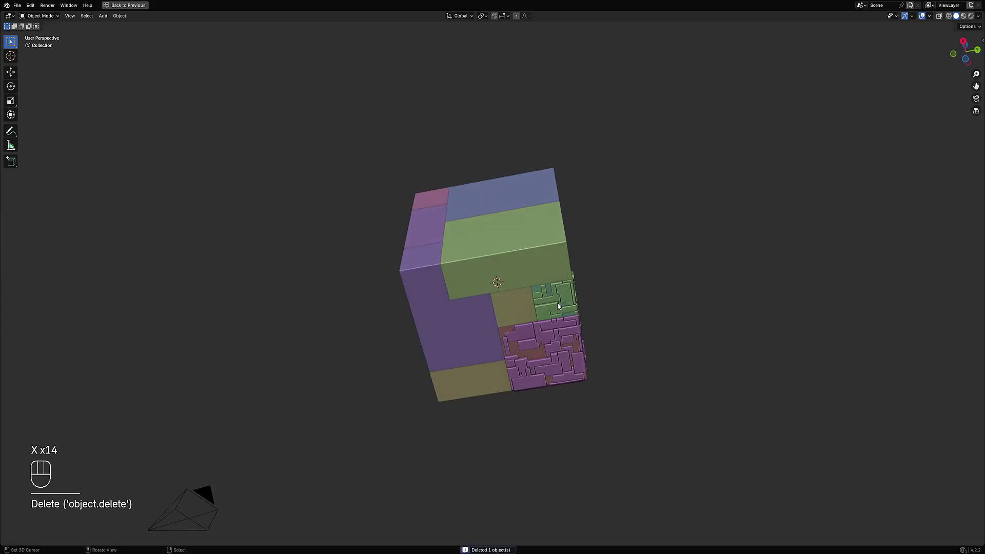
- Delete the panel objects covering the small dark-green underside piece and the red lower corner piece
{"action": "left_click", "coordinate": [557, 303]}
{"action": "key", "text": "x"}
{"action": "left_click", "coordinate": [549, 349]}
{"action": "key", "text": "x"}
{"action": "left_click", "coordinate": [554, 341]}
- Apply Random Loop Extrude with the "3 loops walk" preset to the slate-blue top strip and raise its subdivision cuts
{"action": "middle_click_drag", "start_coordinate": [554, 341], "coordinate": [538, 350]}
{"action": "left_click", "coordinate": [520, 343]}
{"action": "key", "text": "shift+q"}
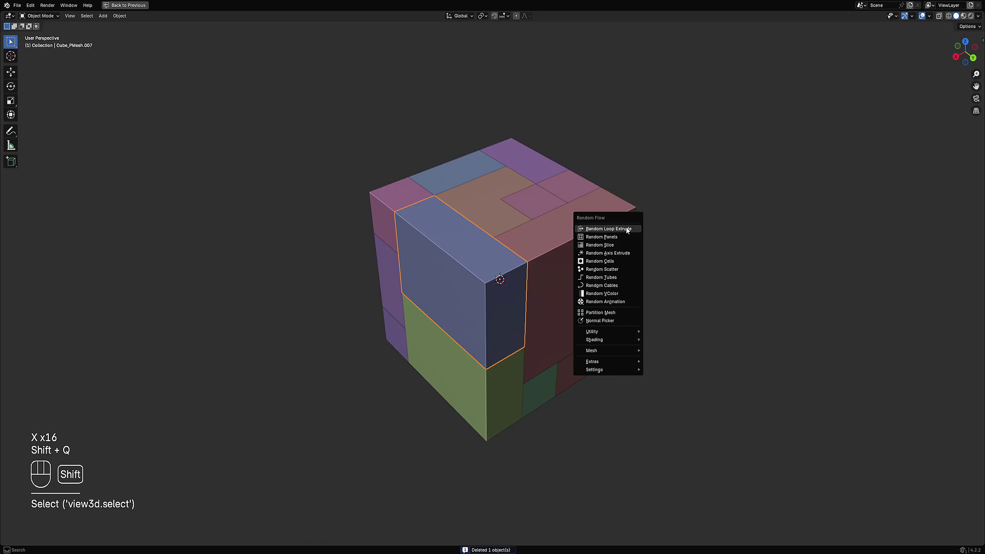
{"action": "left_click", "coordinate": [627, 230]}
{"action": "left_click", "coordinate": [650, 191]}
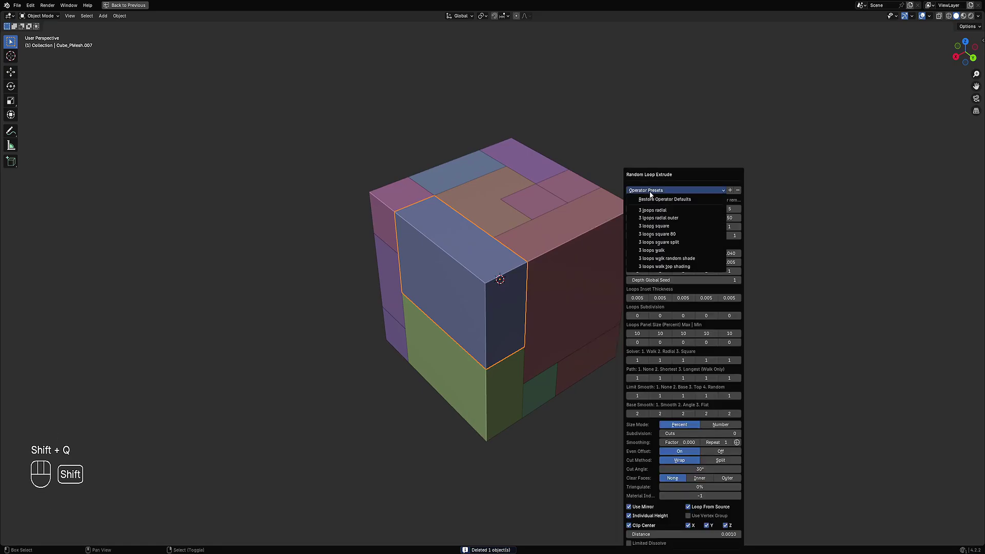
{"action": "left_click", "coordinate": [655, 250]}
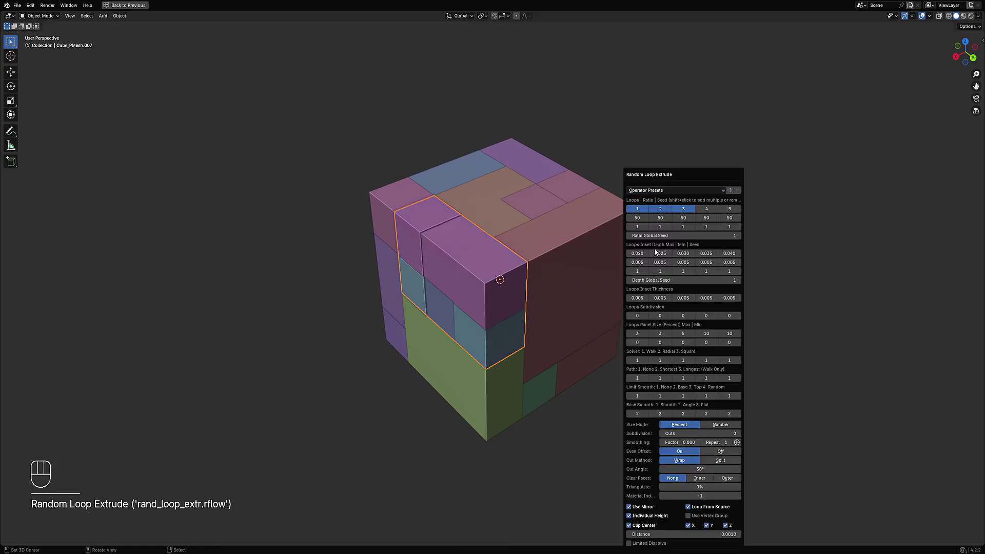
{"action": "scroll", "coordinate": [710, 433], "scroll_direction": "up", "scroll_amount": 9, "text": "ctrl"}
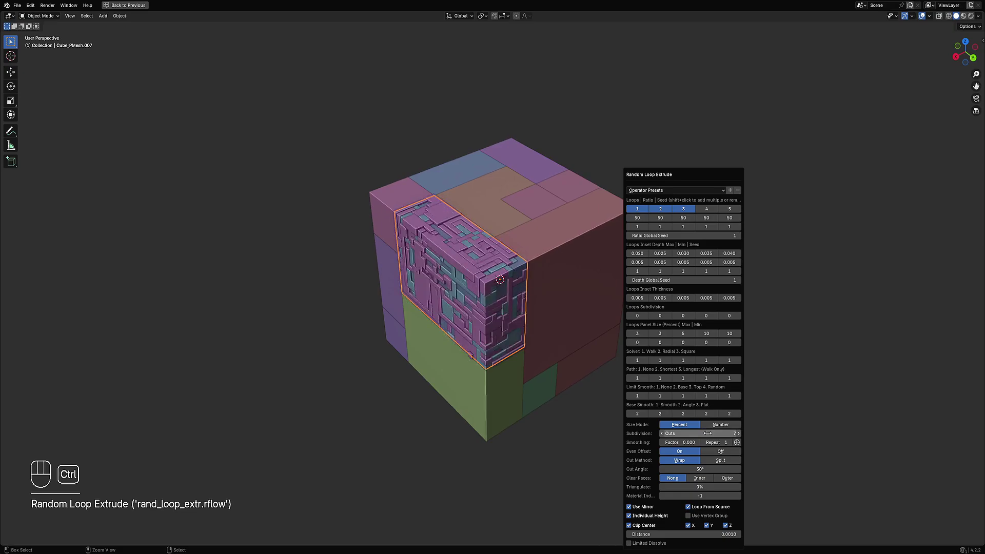
- Repeat Random Loop Extrude on the large red upper edge piece, the brown top piece and the green lower edge piece
{"action": "left_click", "coordinate": [572, 218]}
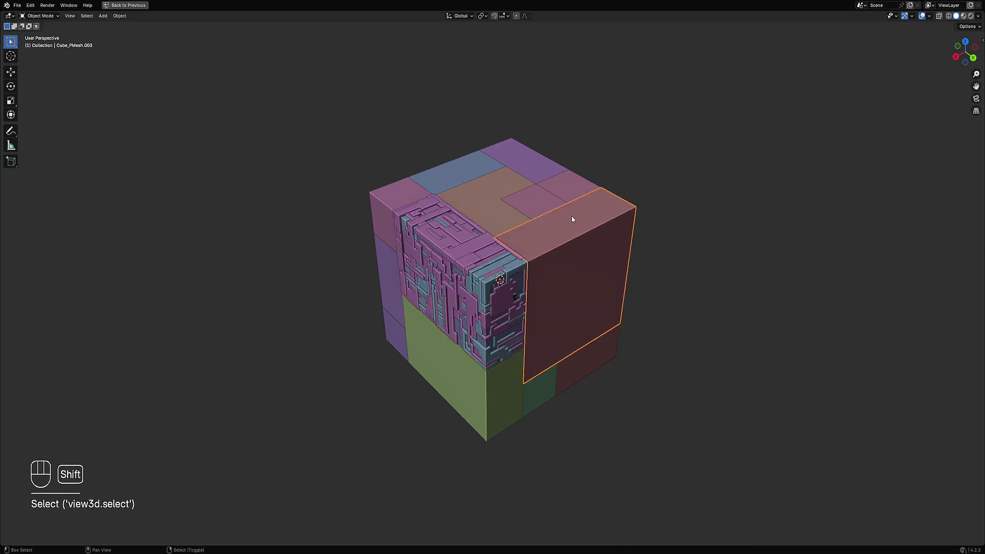
{"action": "key", "text": "shift+r"}
{"action": "left_click", "coordinate": [496, 203]}
{"action": "key", "text": "shift+r"}
{"action": "left_click", "coordinate": [459, 365]}
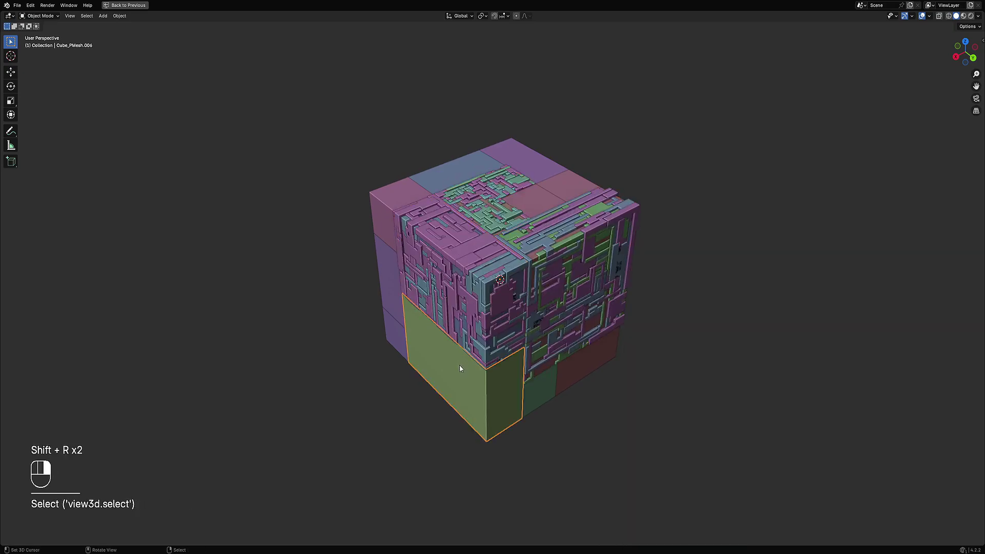
{"action": "key", "text": "shift+r"}
- Undo all the Random Loop Extrude operations back to the plain slate-blue top strip
{"action": "key", "text": "ctrl+z"}
{"action": "key", "text": "ctrl+z"}
{"action": "key", "text": "ctrl+z"}
{"action": "key", "text": "ctrl+z"}
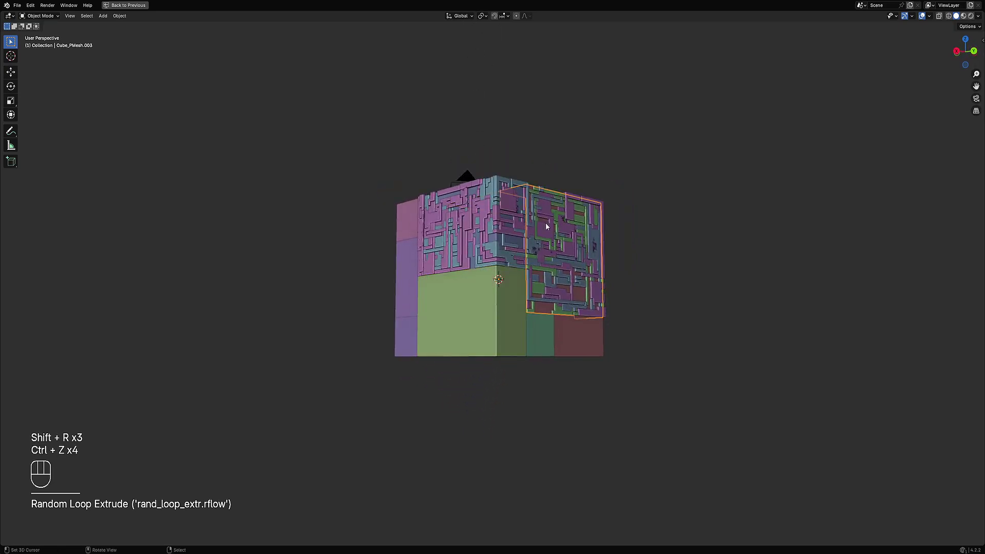
{"action": "key", "text": "ctrl+z"}
{"action": "key", "text": "ctrl+z"}
{"action": "key", "text": "ctrl+z"}
{"action": "scroll", "coordinate": [540, 270], "scroll_direction": "up", "scroll_amount": 2}
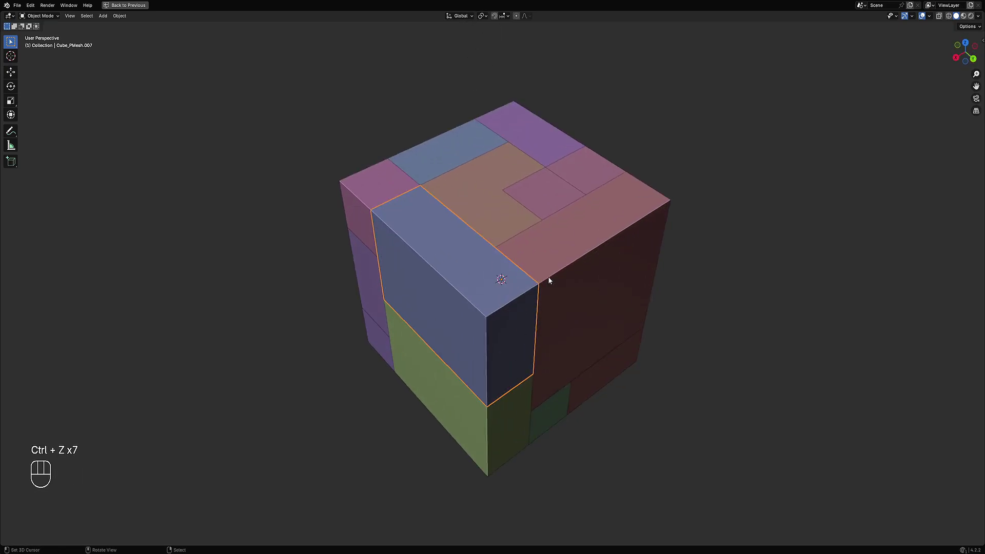
- Apply Random Panels with the "square top merged" preset to the slate-blue top strip and set subdivision cuts to 12
{"action": "key", "text": "shift+q"}
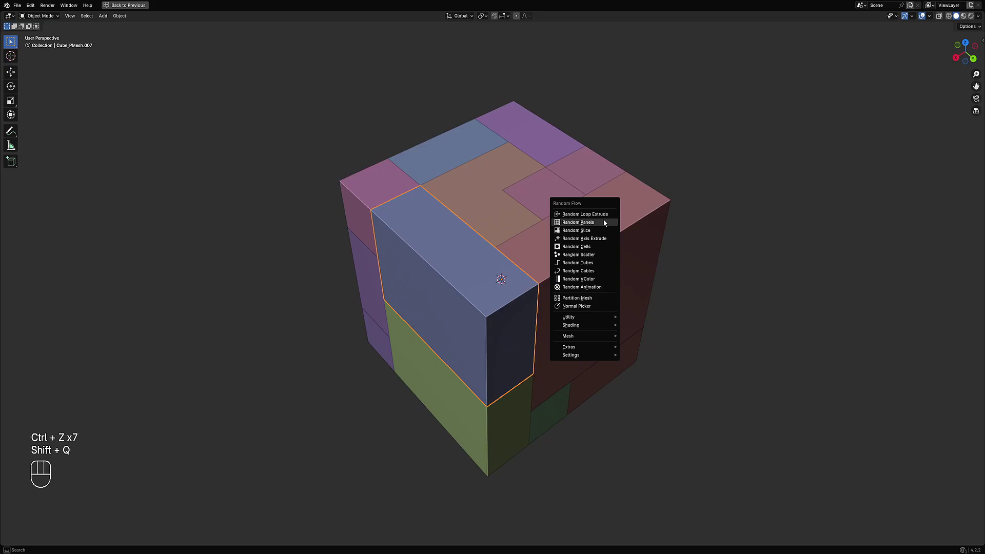
{"action": "mouse_move", "coordinate": [599, 318]}
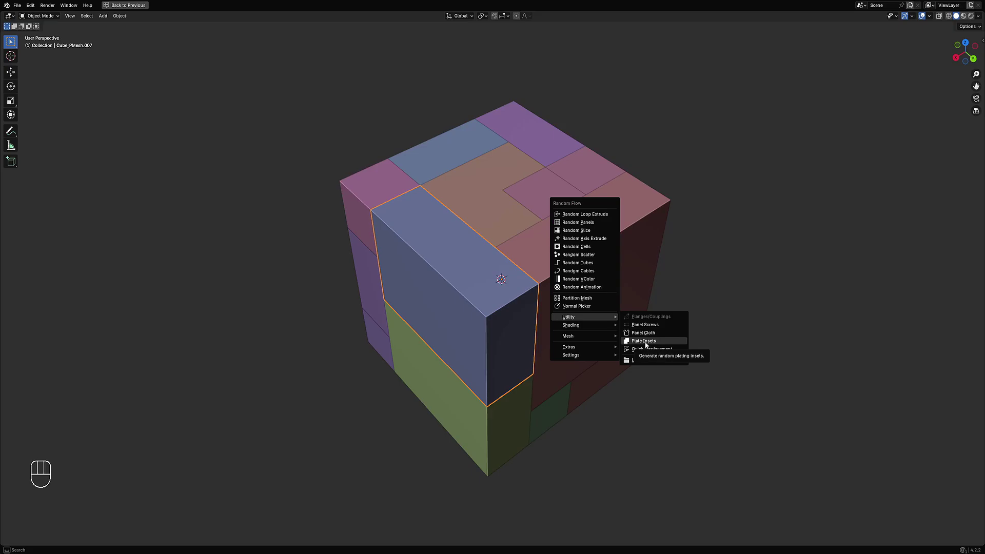
{"action": "left_click", "coordinate": [579, 222]}
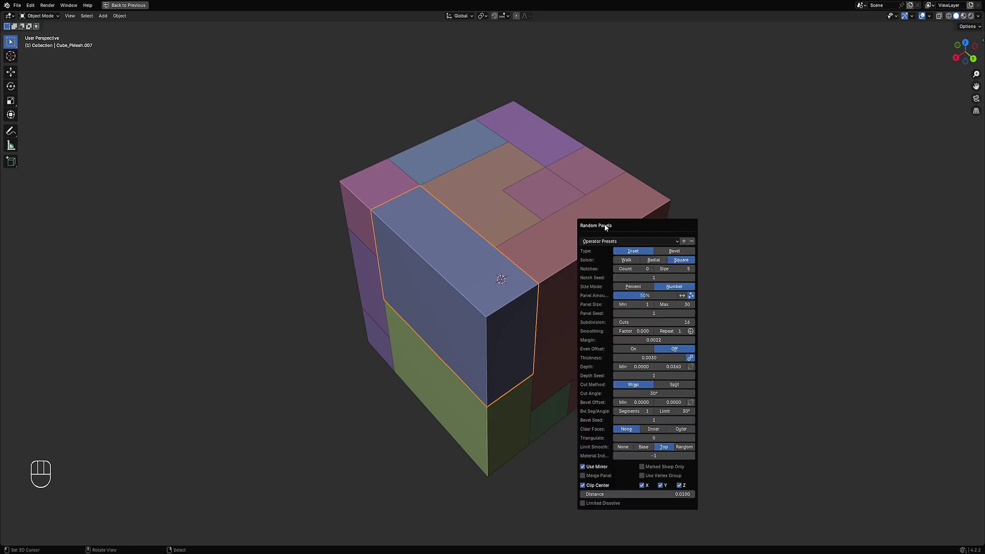
{"action": "left_click_drag", "start_coordinate": [605, 227], "coordinate": [617, 151]}
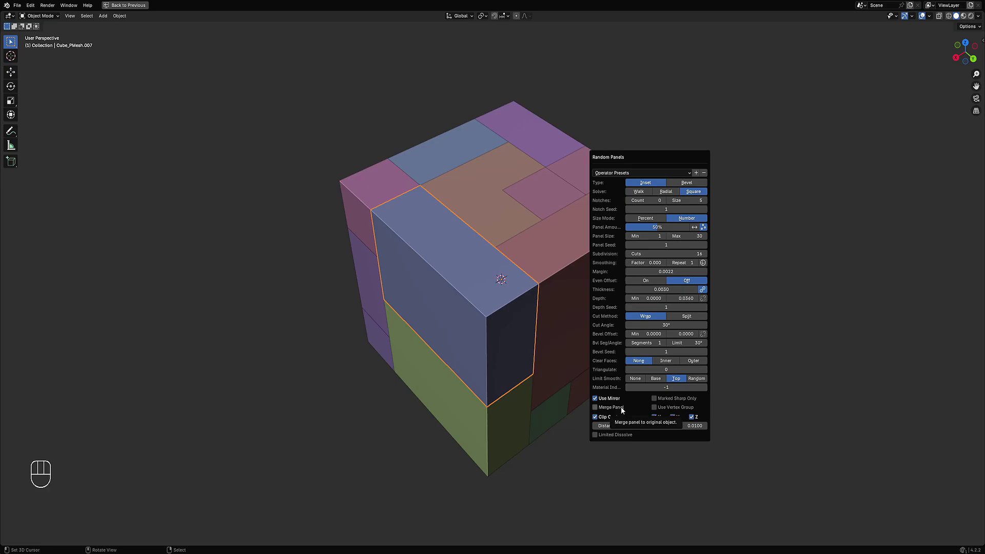
{"action": "left_click", "coordinate": [635, 175]}
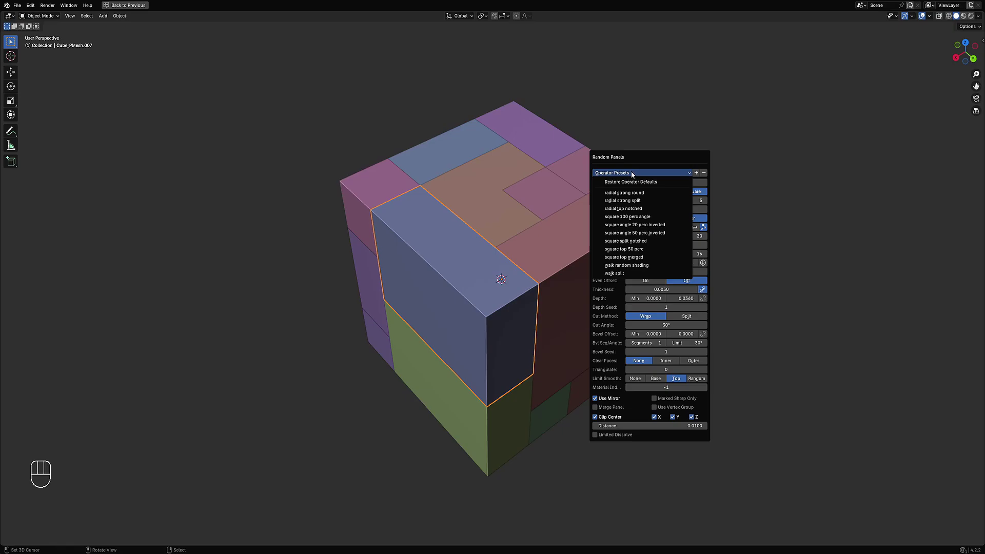
{"action": "left_click", "coordinate": [638, 261]}
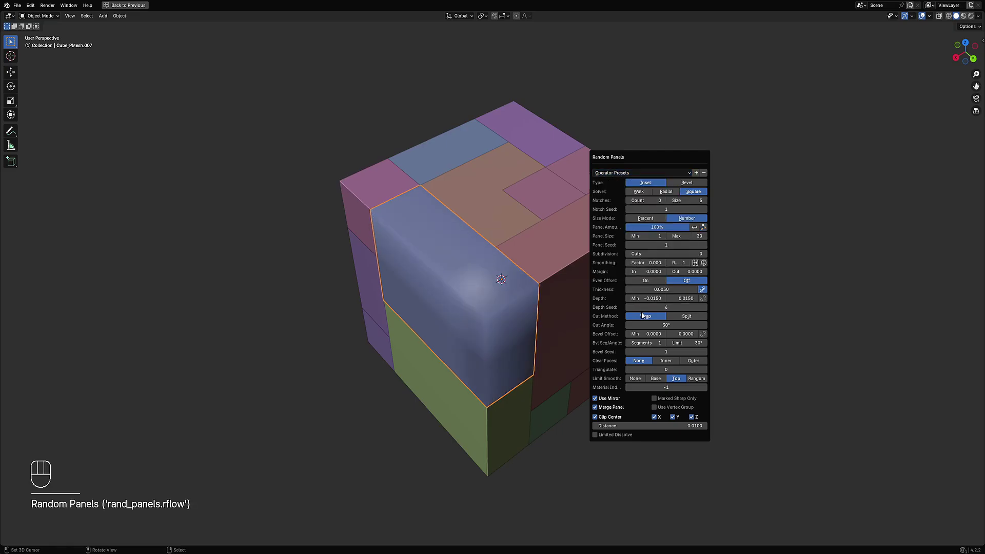
{"action": "scroll", "coordinate": [648, 253], "scroll_direction": "up", "scroll_amount": 5, "text": "ctrl"}
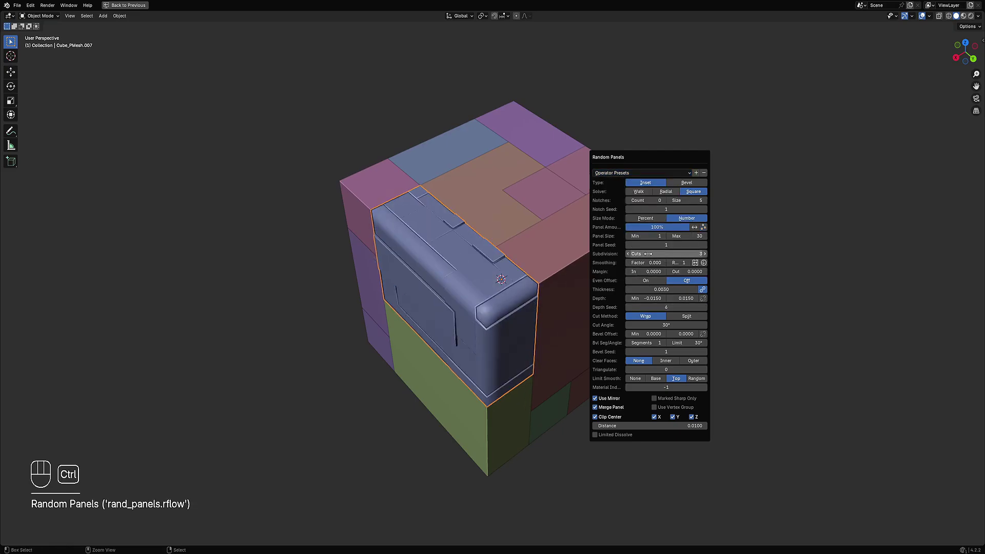
{"action": "scroll", "coordinate": [648, 253], "scroll_direction": "up", "scroll_amount": 6, "text": "ctrl"}
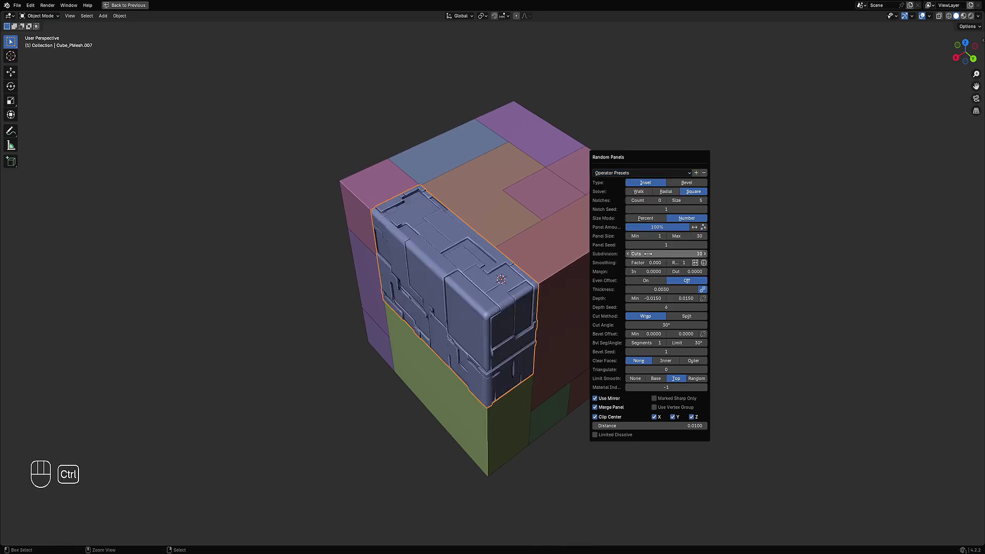
{"action": "scroll", "coordinate": [648, 253], "scroll_direction": "up", "scroll_amount": 1, "text": "ctrl"}
- Check the cube in wireframe and delete the leftover panel object by the large red upper edge piece
{"action": "mouse_move", "coordinate": [585, 314]}
{"action": "middle_mouse_down"}
{"action": "mouse_move", "coordinate": [577, 321]}
{"action": "mouse_move", "coordinate": [582, 298]}
{"action": "middle_mouse_up"}
{"action": "key", "text": "shift+z"}
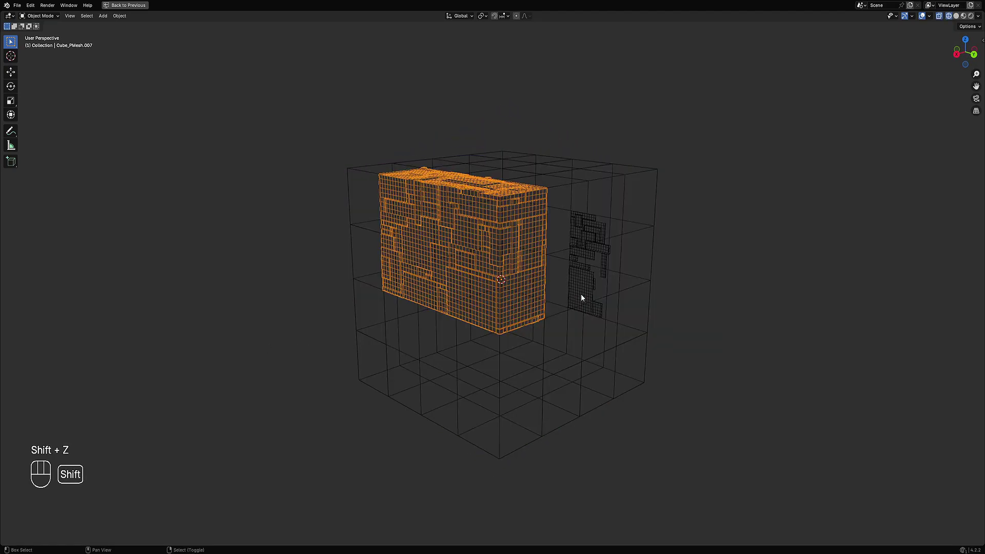
{"action": "key", "text": "shift+z"}
{"action": "middle_click_drag", "start_coordinate": [387, 216], "coordinate": [526, 287]}
{"action": "left_click", "coordinate": [578, 285]}
{"action": "key", "text": "x"}
- Undo the accidental deletion of the large red upper edge piece and apply Random Panels to it with 12 subdivision cuts
{"action": "left_click", "coordinate": [507, 271]}
{"action": "key", "text": "shift+r"}
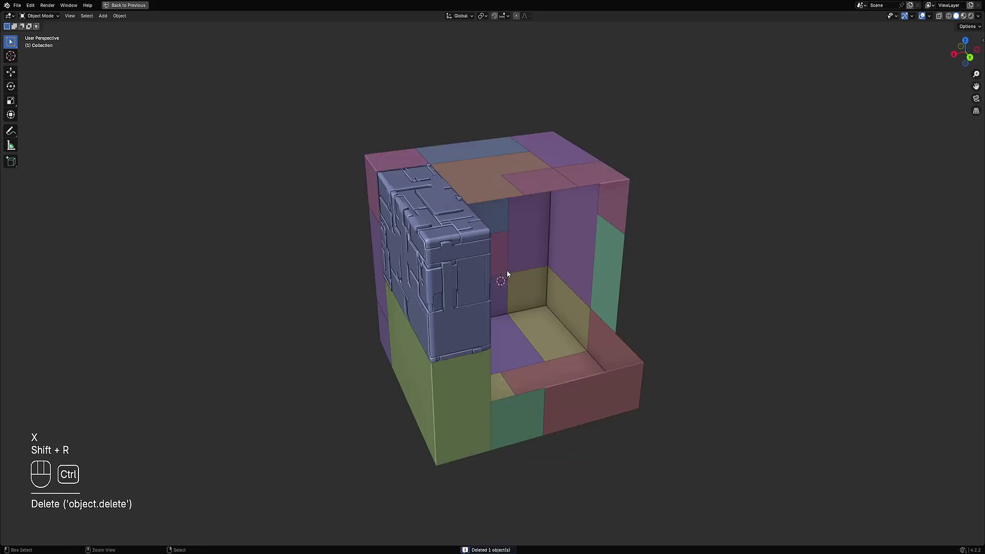
{"action": "key", "text": "ctrl+z"}
{"action": "key", "text": "shift+q"}
{"action": "left_click", "coordinate": [574, 237]}
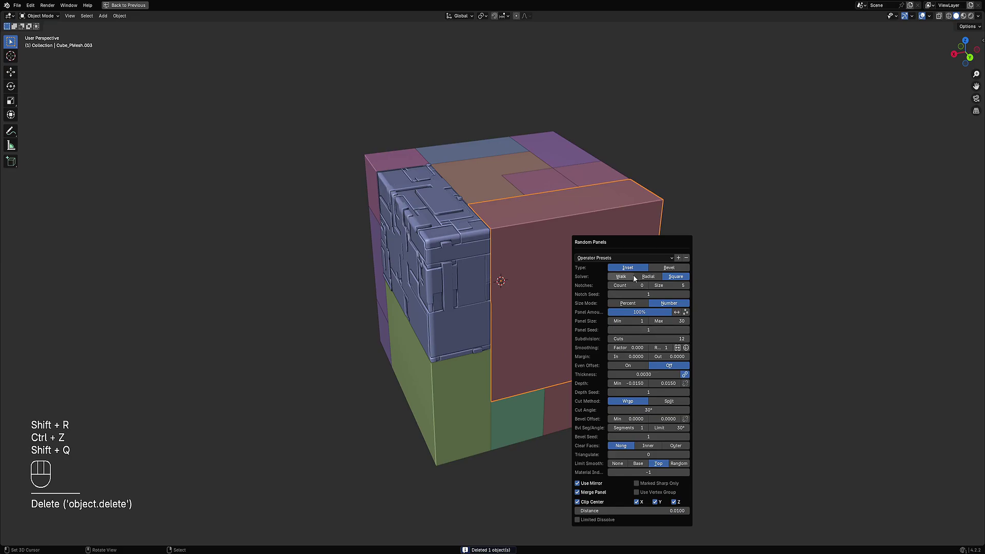
{"action": "left_click", "coordinate": [541, 272]}
{"action": "middle_click_drag", "start_coordinate": [537, 268], "coordinate": [501, 223]}
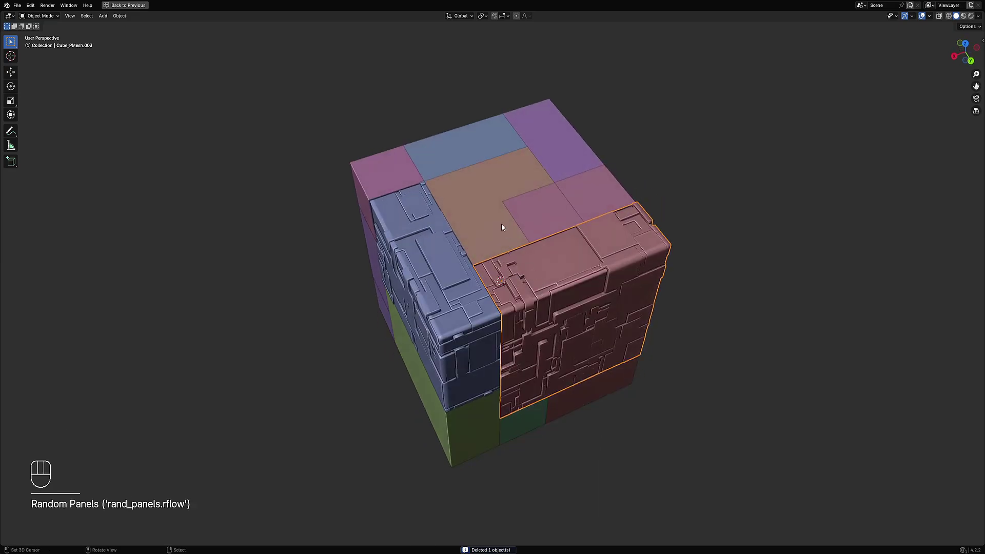
- Repeat Random Panels on the brown top piece, the two adjoining magenta pieces and the large purple corner piece
{"action": "left_click", "coordinate": [501, 224]}
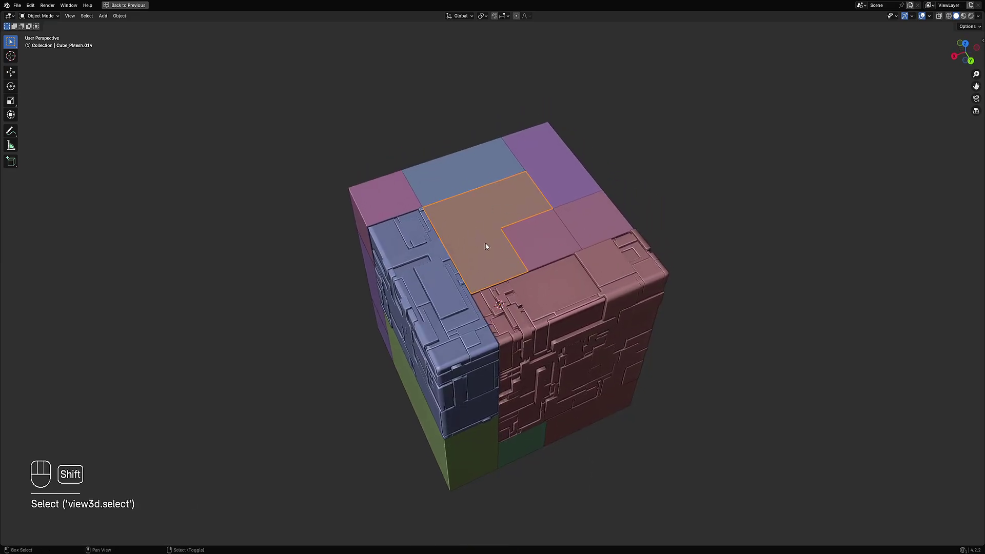
{"action": "key", "text": "shift+r"}
{"action": "left_click", "coordinate": [533, 243], "text": "shift"}
{"action": "key", "text": "shift+r"}
{"action": "middle_click_drag", "start_coordinate": [533, 244], "coordinate": [500, 264]}
{"action": "left_click", "coordinate": [499, 263]}
{"action": "key", "text": "shift+r"}
{"action": "left_click", "coordinate": [553, 248]}
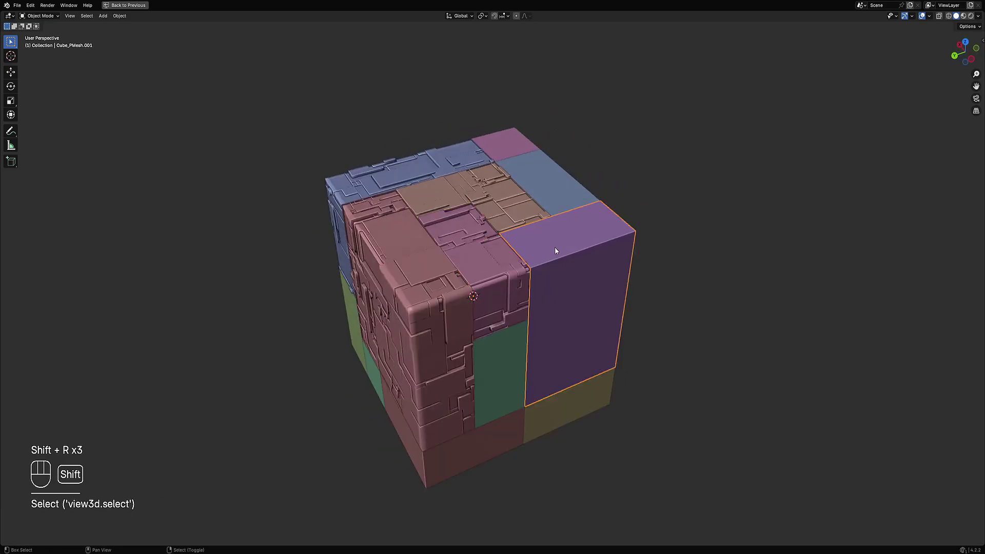
{"action": "key", "text": "shift+r"}
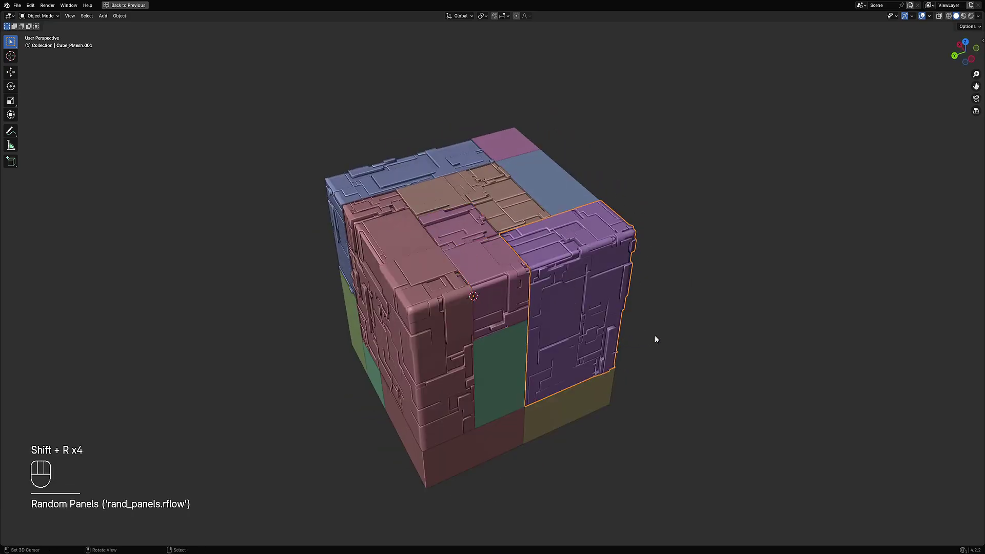
- Apply Random Panels to the steel-blue upper edge piece with 12 subdivision cuts
{"action": "middle_click_drag", "start_coordinate": [699, 320], "coordinate": [609, 326]}
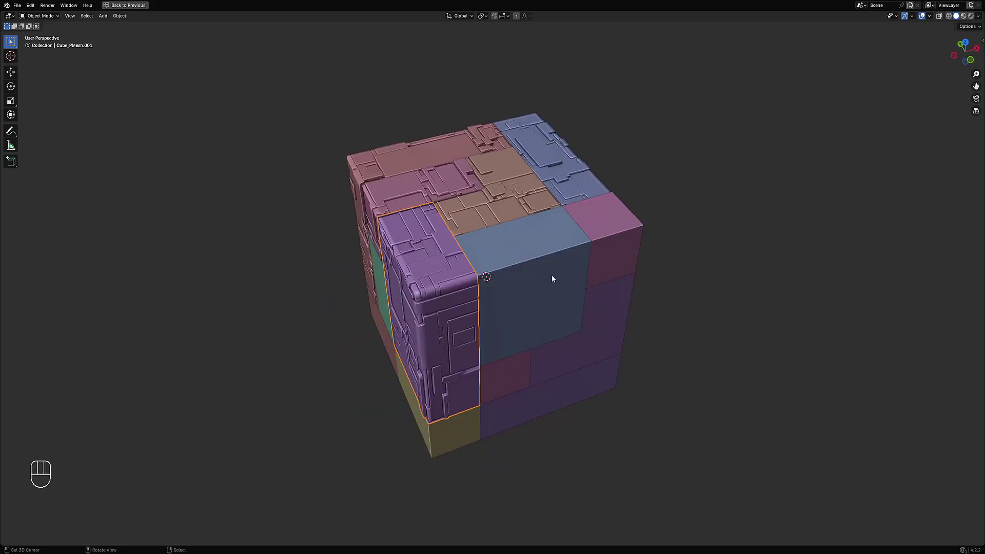
{"action": "left_click", "coordinate": [538, 271]}
{"action": "key", "text": "shift+q"}
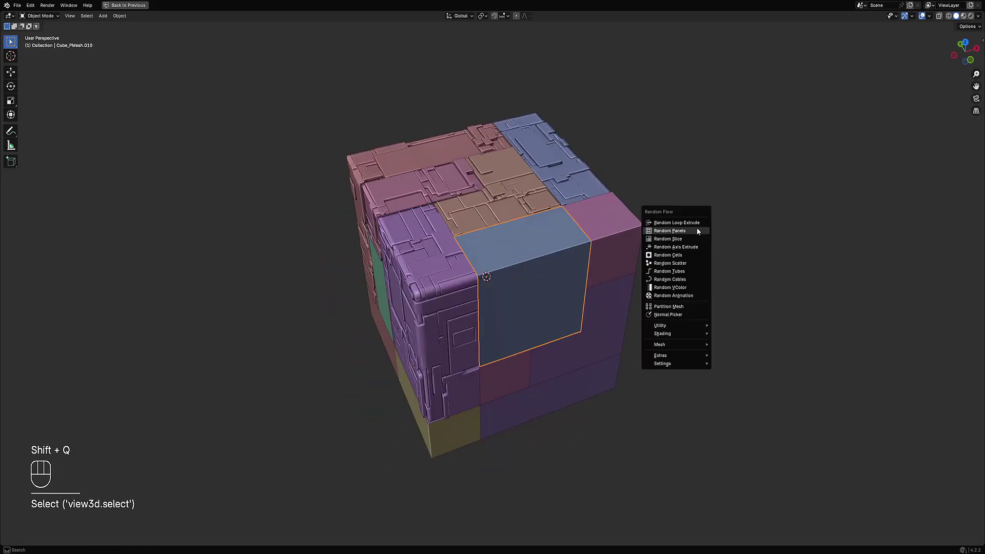
{"action": "left_click", "coordinate": [696, 231]}
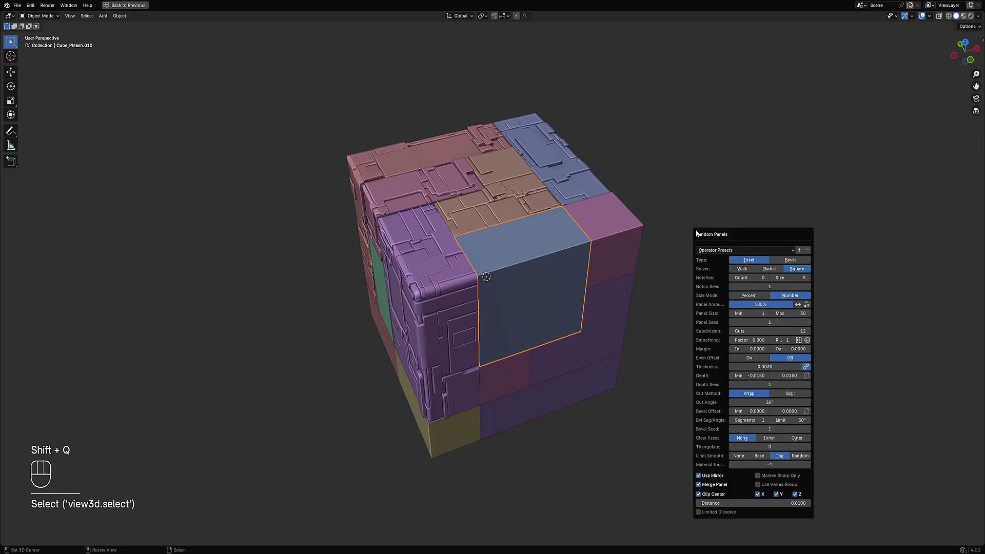
{"action": "left_click", "coordinate": [752, 269]}
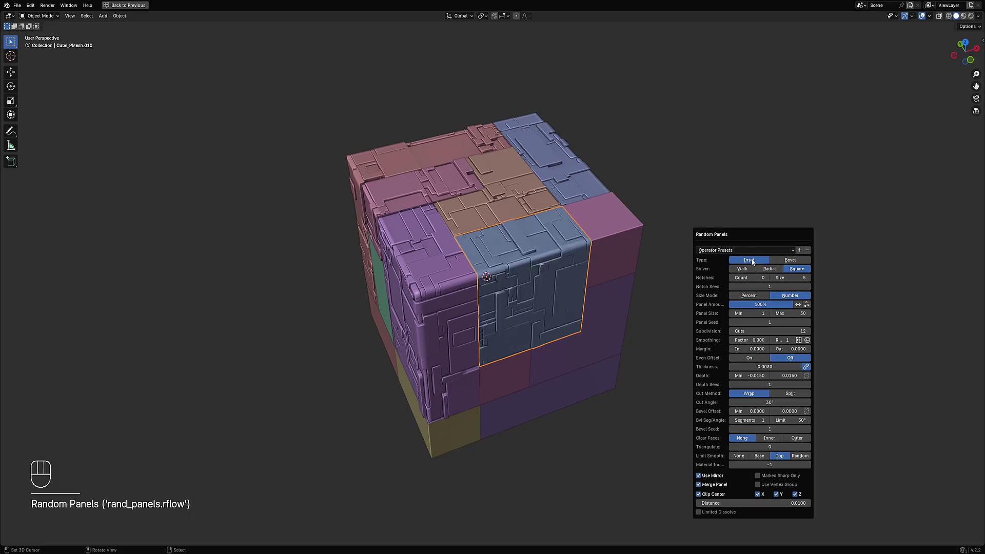
- Repeat Random Panels on the pink top corner, the purple piece below it, the small pink side piece and the lower purple strip
{"action": "middle_click_drag", "start_coordinate": [587, 264], "coordinate": [565, 258]}
{"action": "left_click", "coordinate": [576, 264]}
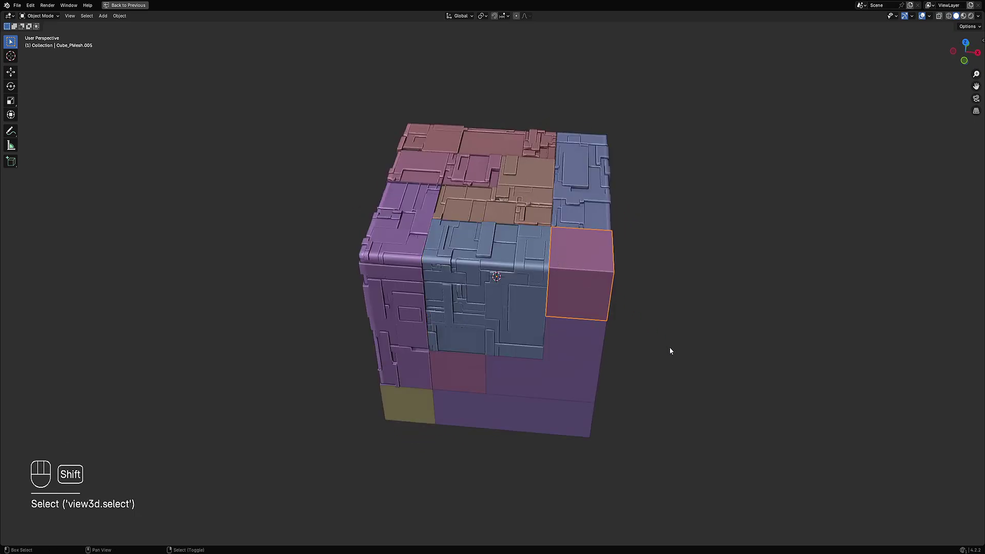
{"action": "key", "text": "shift+r"}
{"action": "middle_click_drag", "start_coordinate": [671, 351], "coordinate": [590, 307]}
{"action": "right_click", "coordinate": [513, 303]}
{"action": "key", "text": "shift+r"}
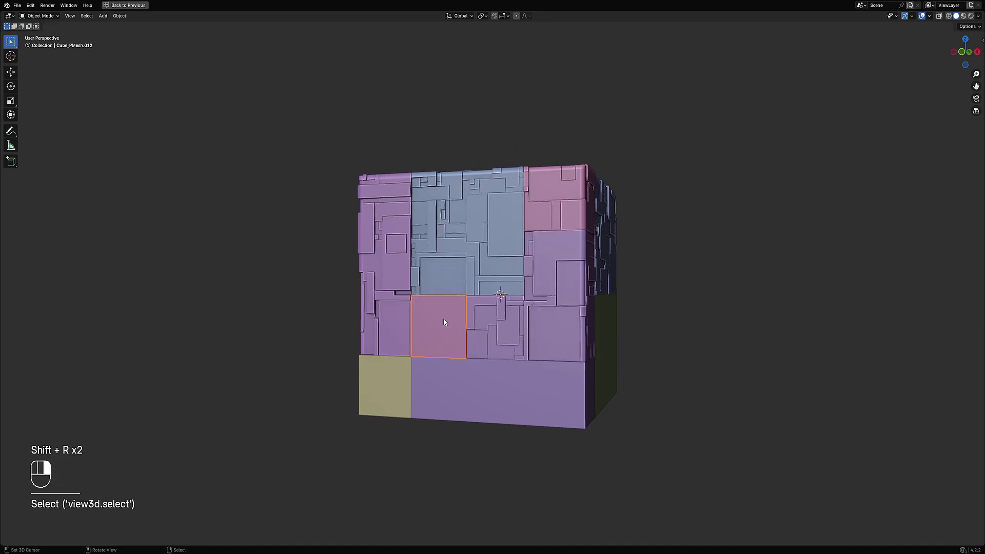
{"action": "middle_click_drag", "start_coordinate": [445, 322], "coordinate": [477, 340]}
{"action": "key", "text": "shift+r"}
{"action": "right_click", "coordinate": [457, 318]}
{"action": "key", "text": "shift+r"}
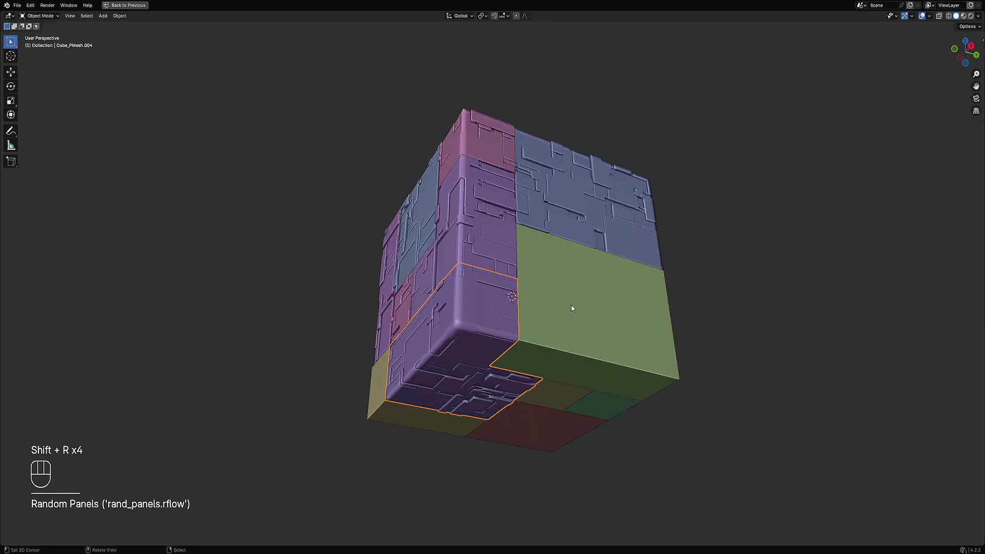
- Repeat Random Panels on the green lower edge piece, the small teal corner piece and the olive underside piece
{"action": "right_click", "coordinate": [571, 305]}
{"action": "key", "text": "shift+r"}
{"action": "middle_click_drag", "start_coordinate": [702, 362], "coordinate": [553, 332]}
{"action": "right_click", "coordinate": [552, 331]}
{"action": "key", "text": "shift+r"}
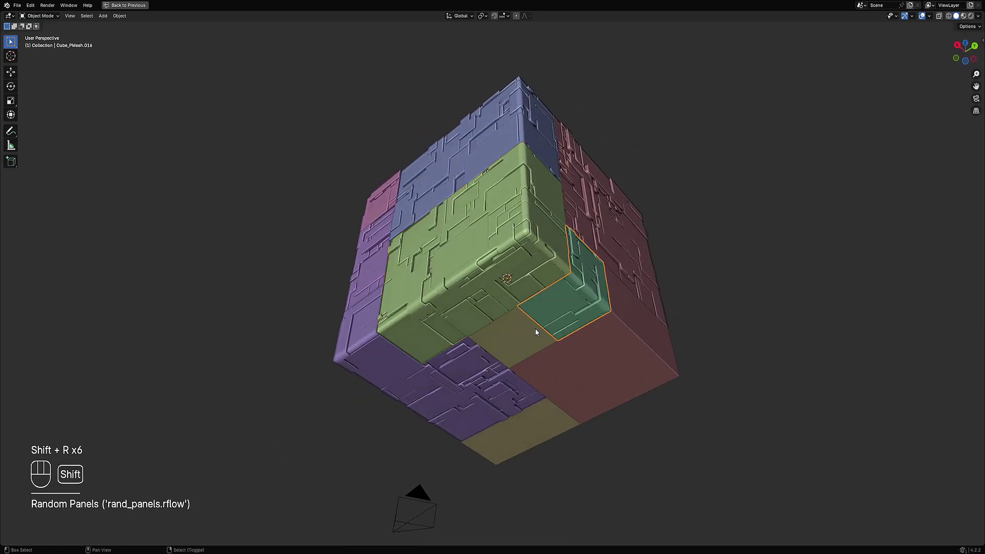
{"action": "right_click", "coordinate": [509, 341]}
{"action": "key", "text": "shift+r"}
- Repeat Random Panels on the red lower corner piece, the olive lower corner piece and the light-green side piece
{"action": "right_click", "coordinate": [587, 368]}
{"action": "middle_click_drag", "start_coordinate": [587, 368], "coordinate": [598, 341]}
{"action": "key", "text": "shift+r"}
{"action": "key", "text": "shift+r"}
{"action": "right_click", "coordinate": [403, 293]}
{"action": "key", "text": "shift+r"}
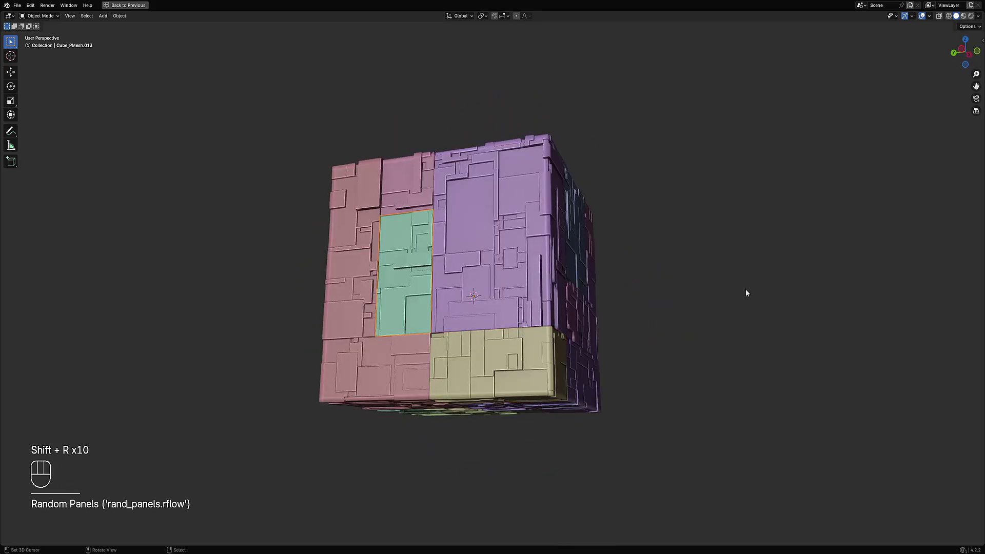
- Examine the mesh topology of the brown, steel-blue and slate-blue top pieces in Edit Mode, one after another
{"action": "middle_click_drag", "start_coordinate": [746, 288], "coordinate": [571, 365]}
{"action": "key", "text": "alt+a"}
{"action": "right_click", "coordinate": [543, 292]}
{"action": "key", "text": "Tab"}
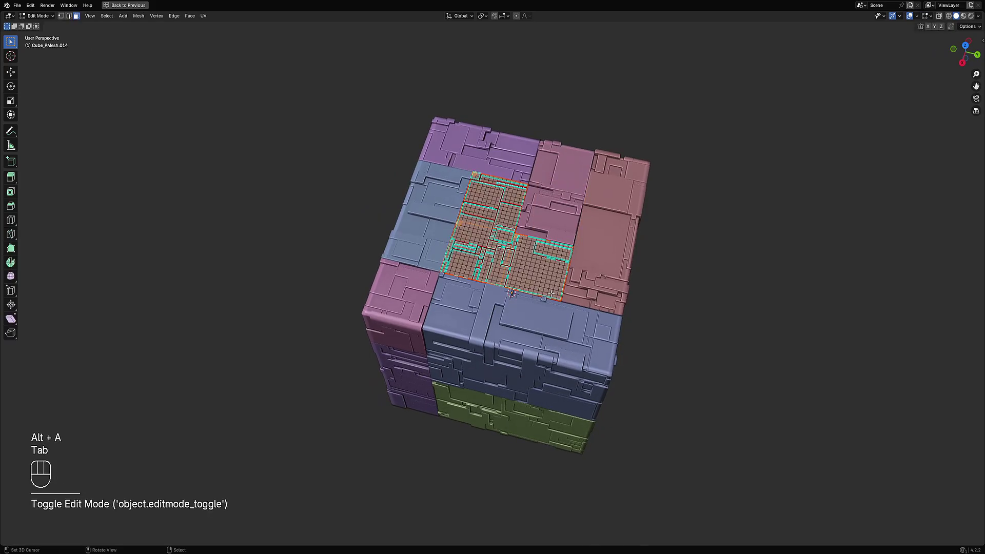
{"action": "middle_click_drag", "start_coordinate": [543, 293], "coordinate": [626, 286]}
{"action": "key", "text": "Tab"}
{"action": "right_click", "coordinate": [513, 294]}
{"action": "key", "text": "Tab"}
{"action": "scroll", "coordinate": [512, 294], "scroll_direction": "up", "scroll_amount": 3}
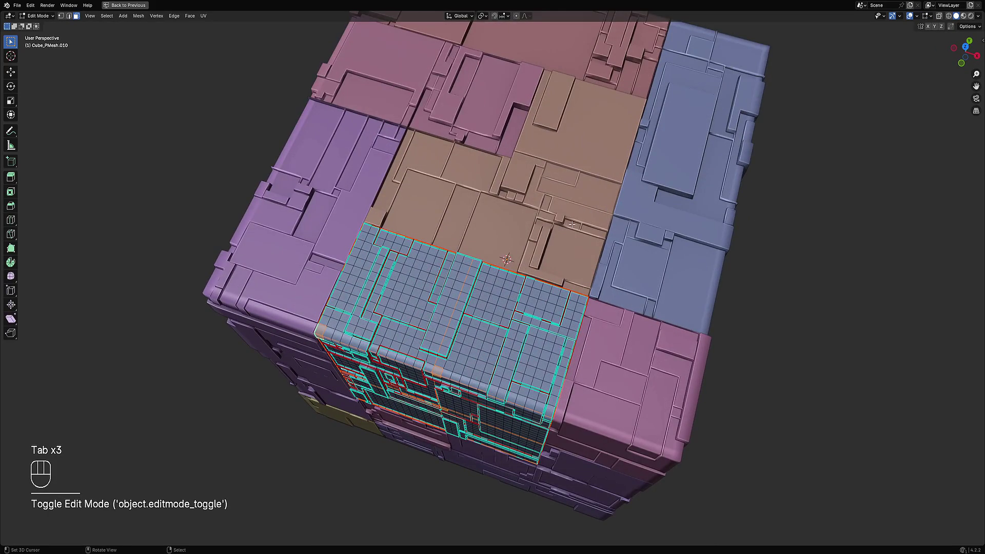
{"action": "key", "text": "Tab"}
{"action": "right_click", "coordinate": [655, 265]}
{"action": "key", "text": "Tab"}
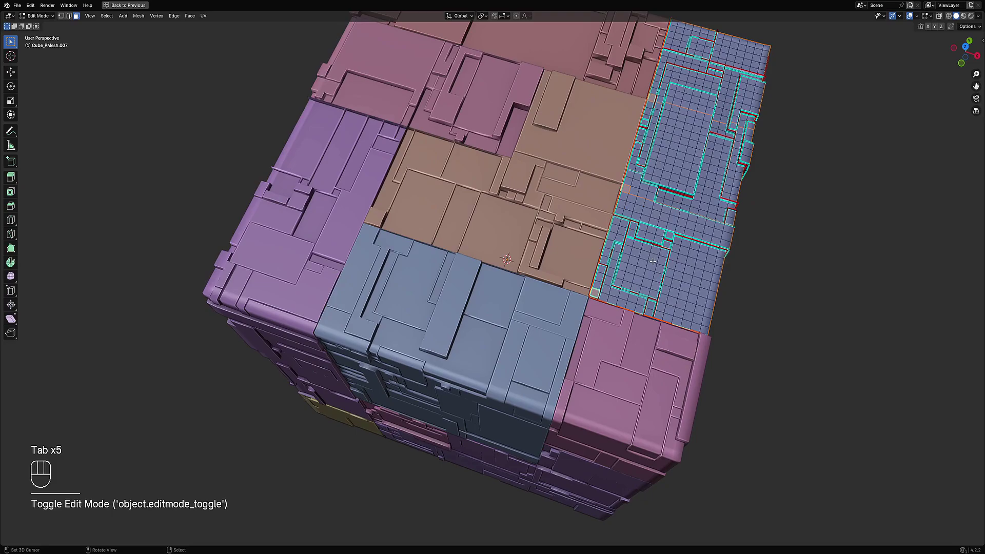
{"action": "key", "text": "alt+a"}
{"action": "key", "text": "Tab"}
- Select all grouped cube pieces and examine their combined mesh topology in Edit Mode with nothing selected, including the underside
{"action": "right_click", "coordinate": [572, 221]}
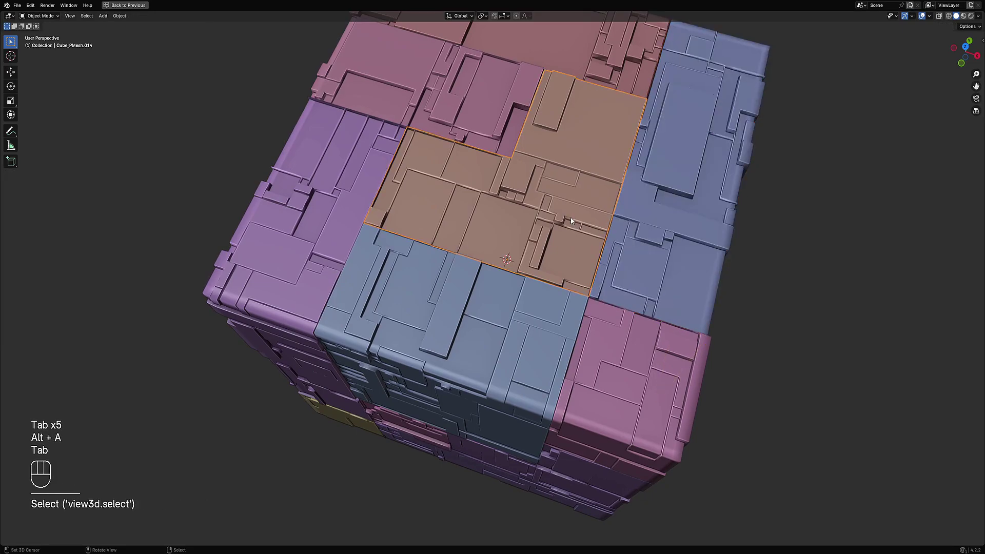
{"action": "key", "text": "shift+g"}
{"action": "left_click", "coordinate": [571, 220]}
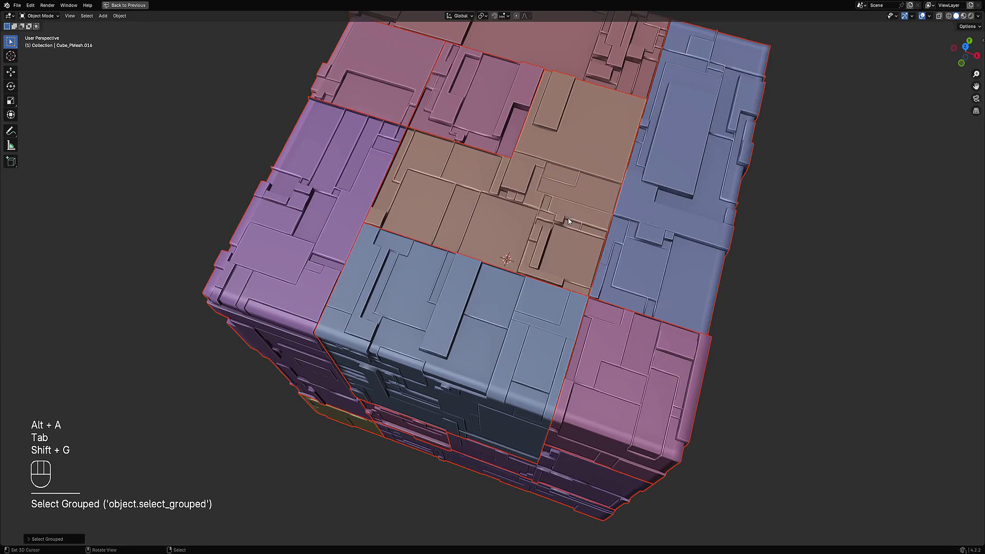
{"action": "key", "text": "Tab"}
{"action": "key", "text": "alt+a"}
{"action": "scroll", "coordinate": [653, 387], "scroll_direction": "down", "scroll_amount": 2}
{"action": "middle_click_drag", "start_coordinate": [689, 427], "coordinate": [564, 182]}
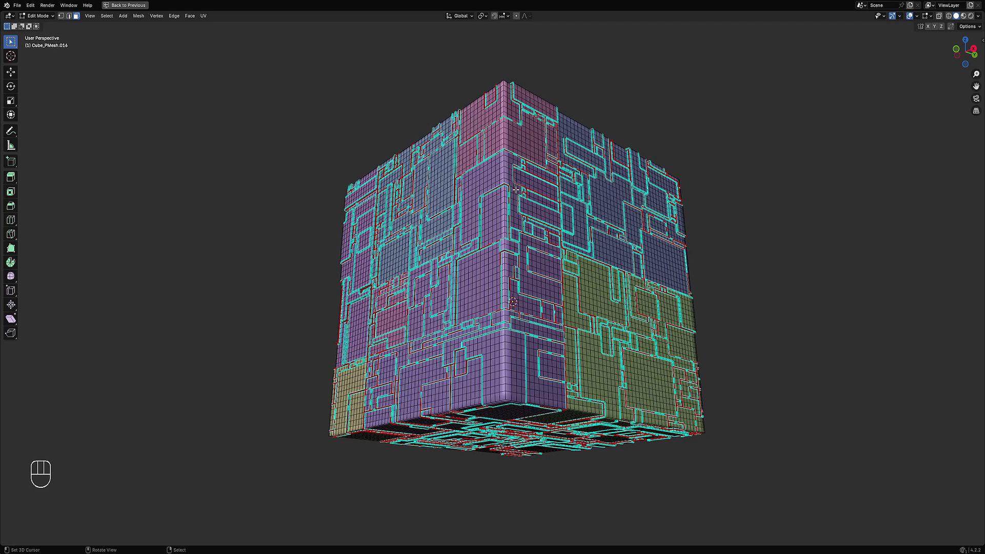
{"action": "middle_click_drag", "start_coordinate": [516, 188], "coordinate": [527, 226]}
{"action": "key", "text": "Tab"}
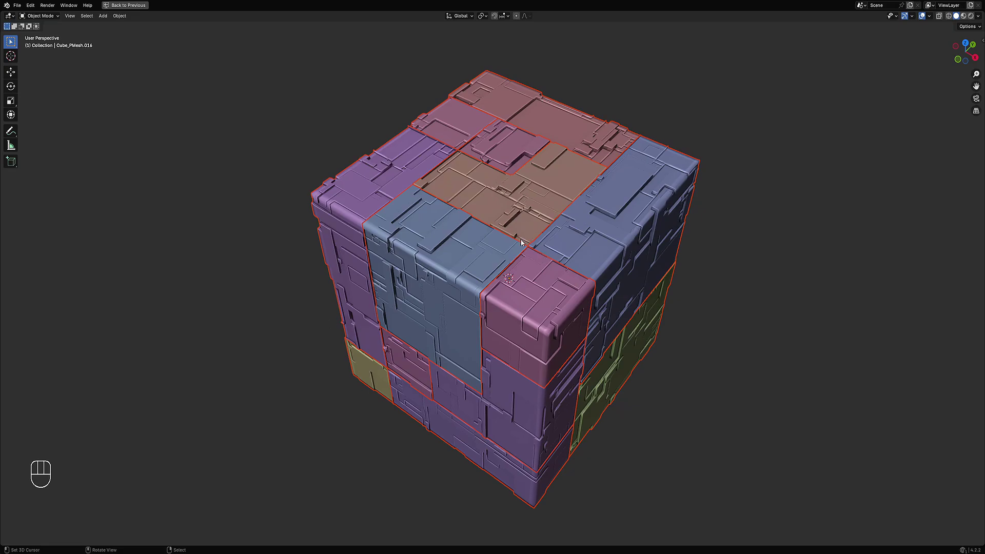
- Merge all the partitioned cube pieces back into one object with Partition Mesh, using the steel-blue piece as the selected one
{"action": "left_click", "coordinate": [455, 246]}
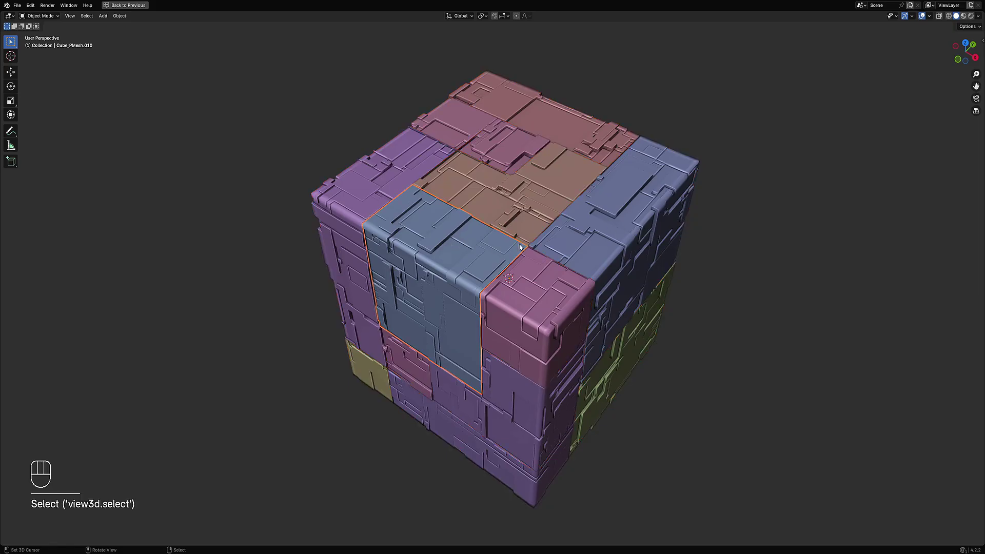
{"action": "middle_click_drag", "start_coordinate": [454, 247], "coordinate": [492, 262]}
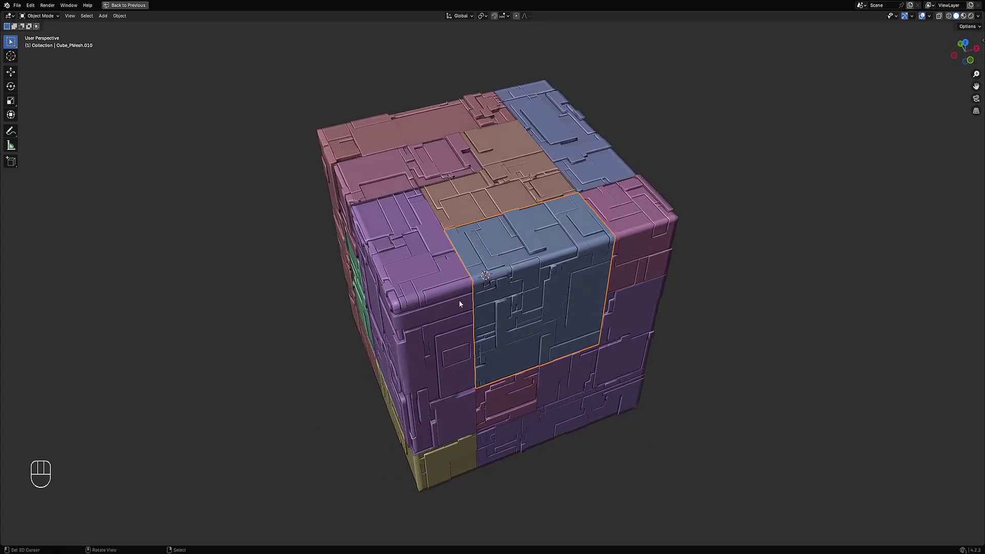
{"action": "middle_click_drag", "start_coordinate": [460, 304], "coordinate": [527, 302]}
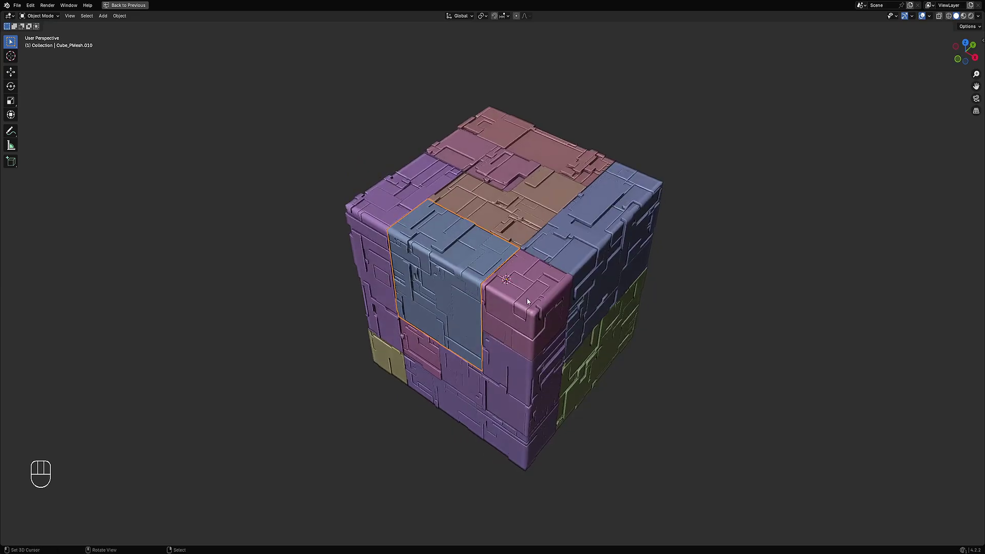
{"action": "key", "text": "shift+q"}
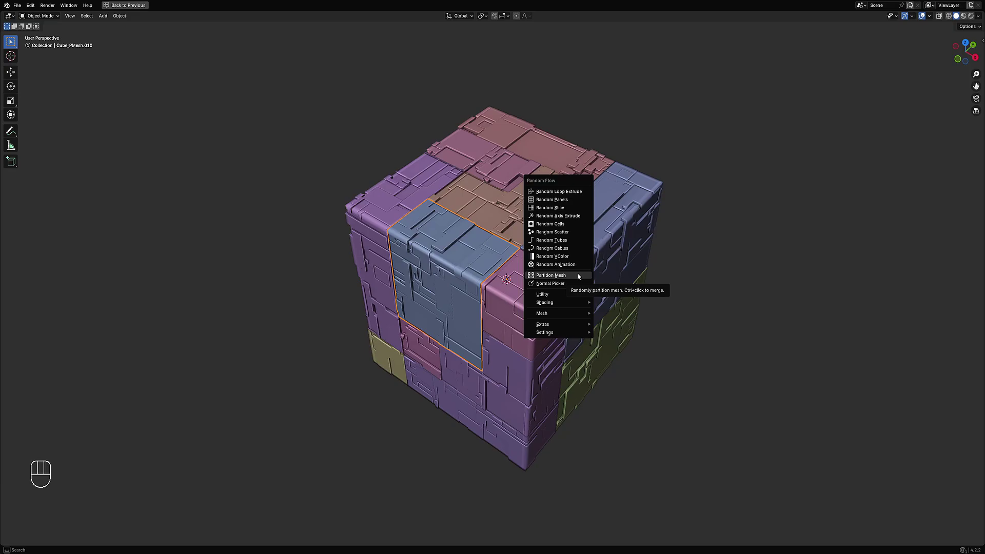
{"action": "key", "text": "ctrl"}
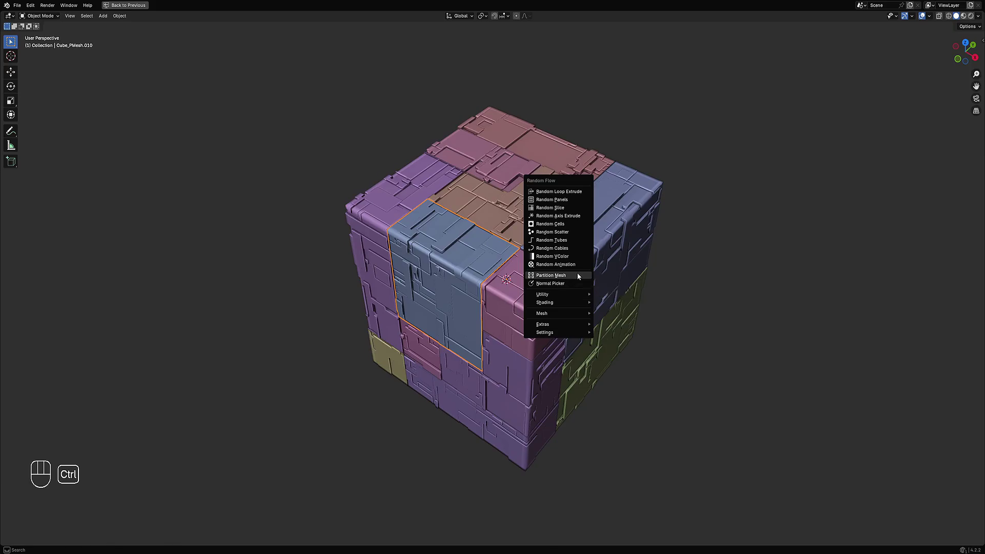
{"action": "left_click", "coordinate": [578, 276], "text": "ctrl"}
- Examine the merged cube's topology in Edit Mode up close with nothing selected
{"action": "key", "text": "Tab"}
{"action": "key", "text": "alt+a"}
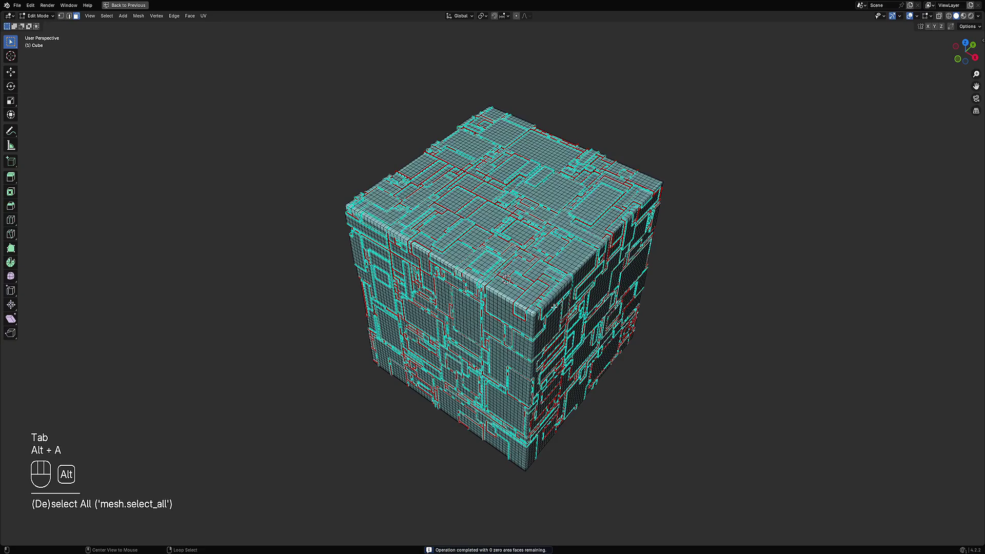
{"action": "middle_click_drag", "start_coordinate": [543, 276], "coordinate": [569, 229]}
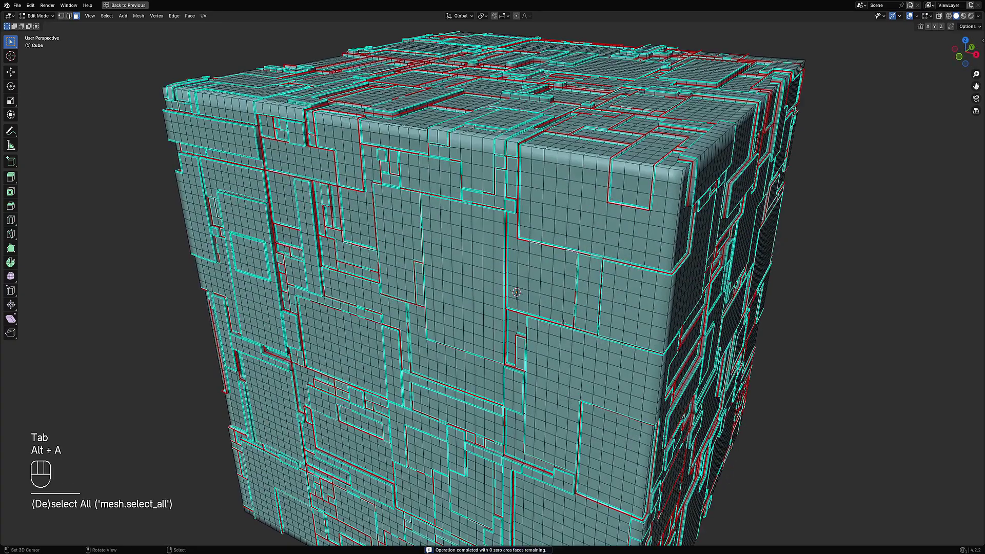
- Check the linked faces of several panels on the merged cube's side and corner in face select mode, clear the selection and return to Object Mode
{"action": "key", "text": "3"}
{"action": "key", "text": "k"}
{"action": "key", "text": "l"}
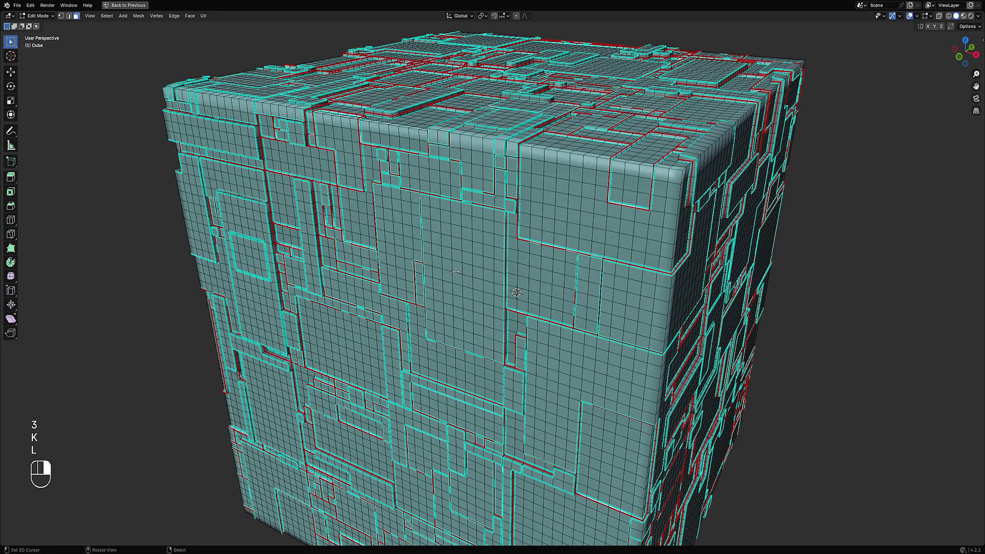
{"action": "key", "text": "l"}
{"action": "key", "text": "l"}
{"action": "key", "text": "l"}
{"action": "key", "text": "l"}
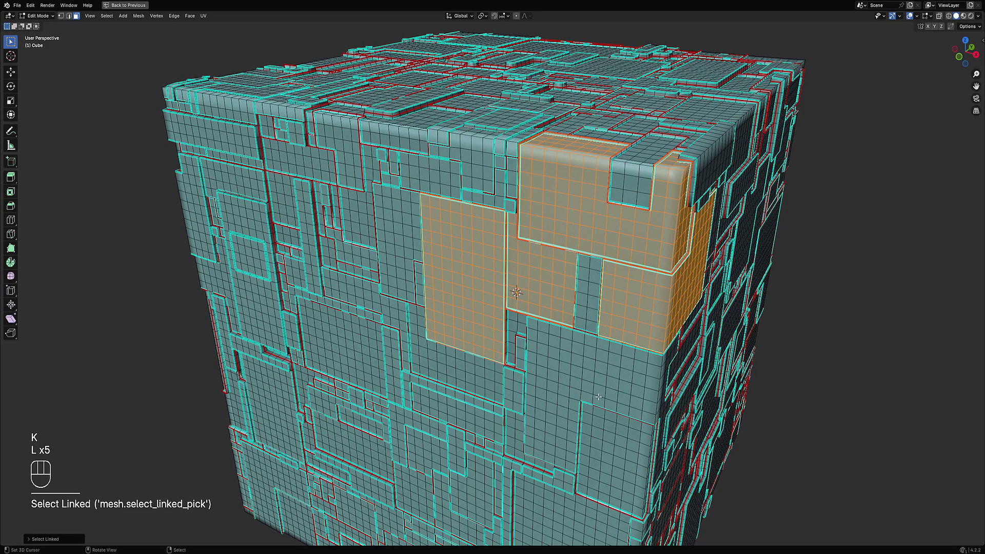
{"action": "key", "text": "l"}
{"action": "scroll", "coordinate": [590, 292], "scroll_direction": "down", "scroll_amount": 10}
{"action": "key", "text": "alt+a"}
{"action": "middle_click_drag", "start_coordinate": [590, 287], "coordinate": [635, 318]}
{"action": "key", "text": "Tab"}
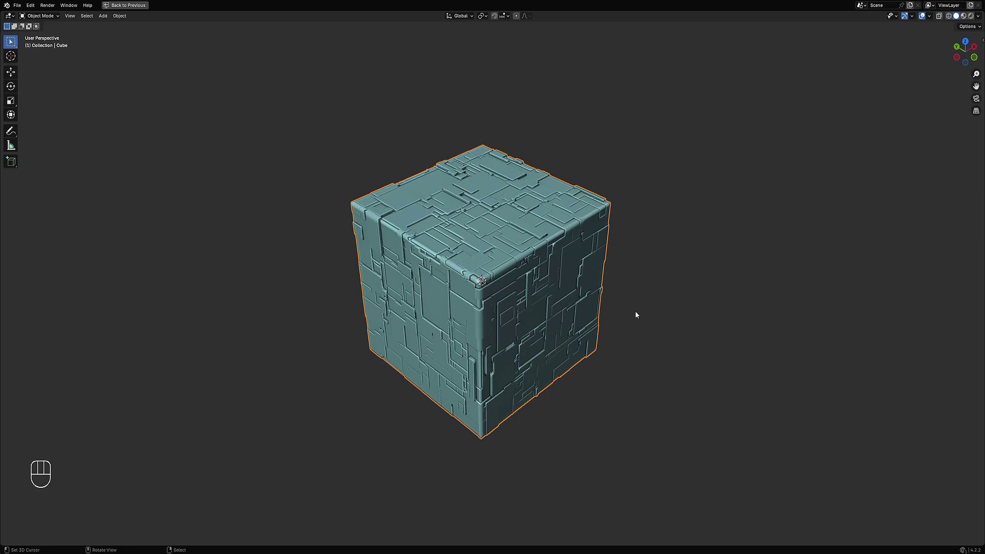
- Delete the merged cube and add a new cube mesh
{"action": "key", "text": "x"}
{"action": "left_click", "coordinate": [498, 261]}
{"action": "key", "text": "shift+a"}
{"action": "mouse_move", "coordinate": [496, 270]}
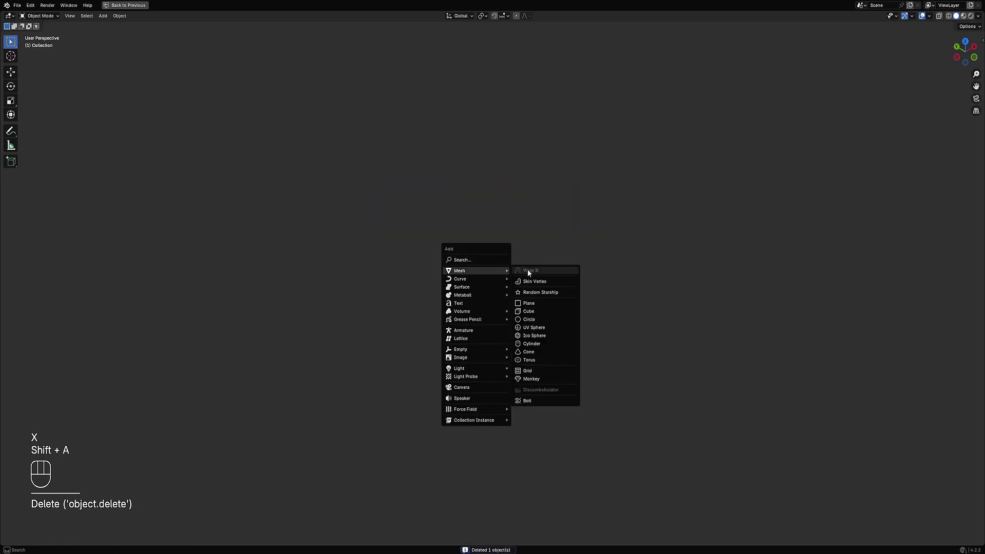
{"action": "left_click", "coordinate": [532, 312]}
- Try subdividing the whole new cube several times in Edit Mode and undo the subdivisions
{"action": "key", "text": "Tab"}
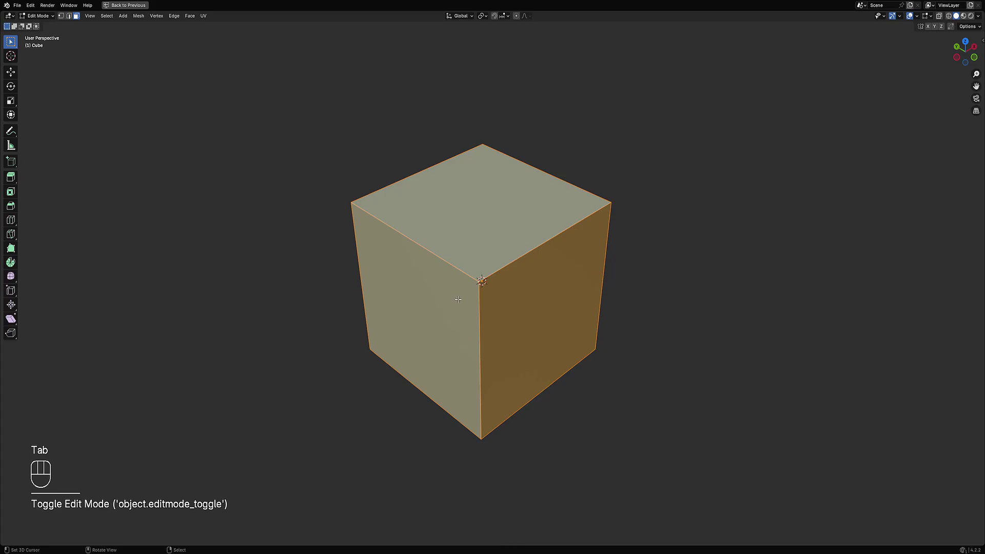
{"action": "key", "text": "w"}
{"action": "key", "text": "w"}
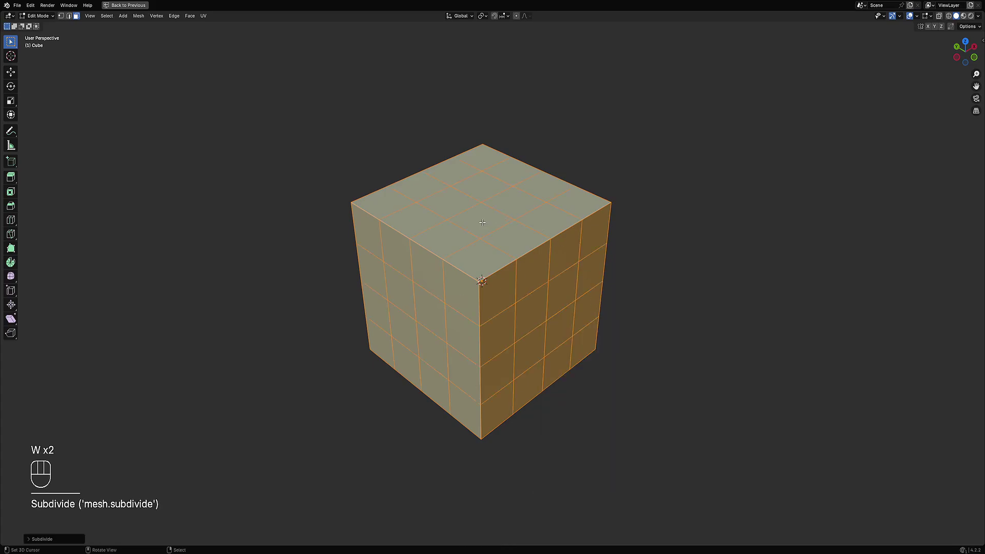
{"action": "key", "text": "s"}
{"action": "key", "text": "w"}
{"action": "key", "text": "ctrl+z"}
{"action": "key", "text": "ctrl+z"}
{"action": "key", "text": "ctrl+z"}
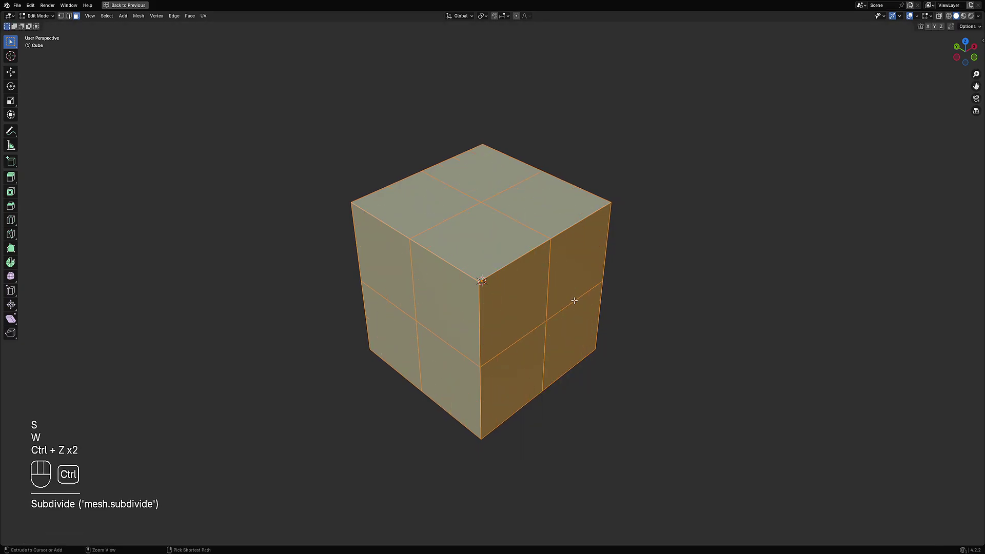
- Try Random Panels with fewer subdivision cuts on the plain cube, undo it, and bring up Partition Mesh without applying it
{"action": "key", "text": "Tab"}
{"action": "key", "text": "shift+q"}
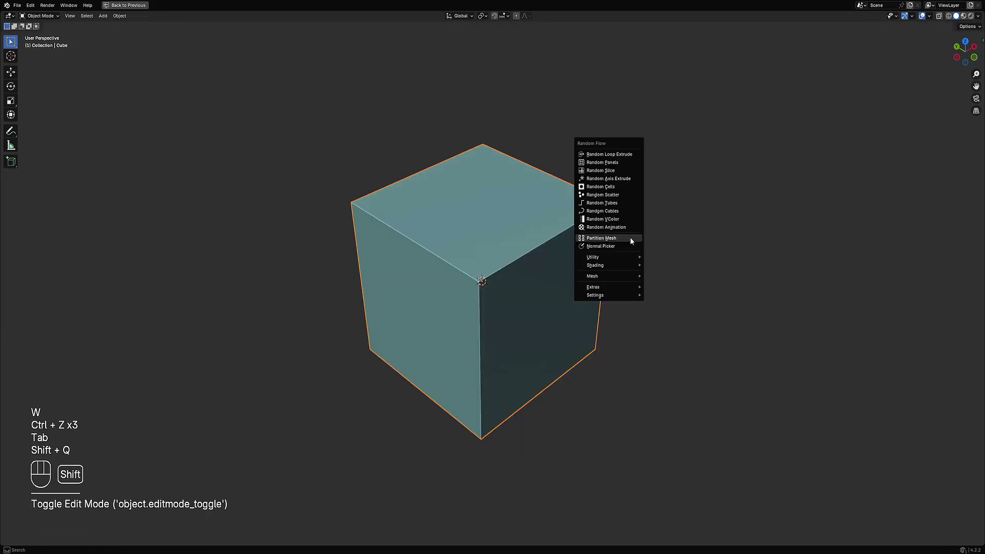
{"action": "left_click", "coordinate": [617, 162]}
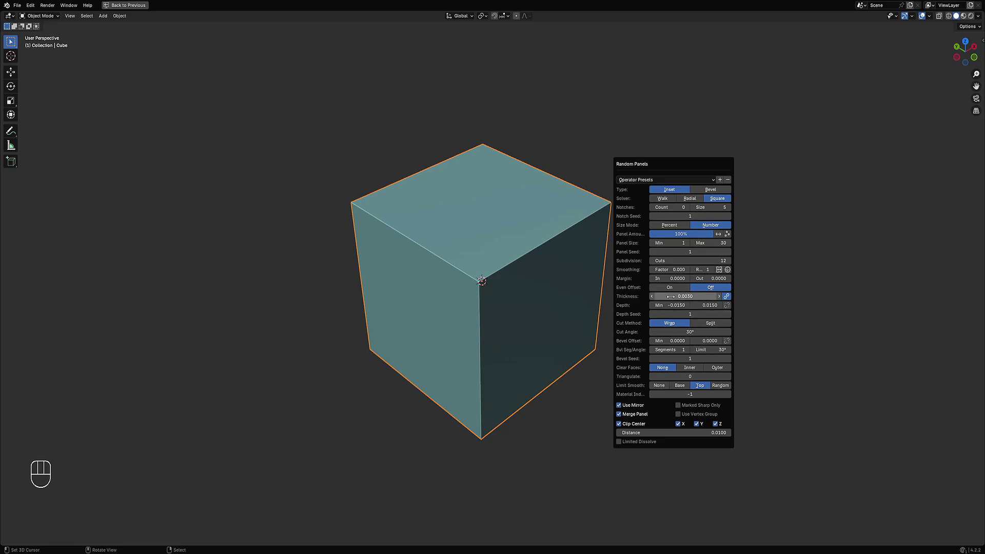
{"action": "scroll", "coordinate": [662, 261], "scroll_direction": "down", "scroll_amount": 1, "text": "ctrl"}
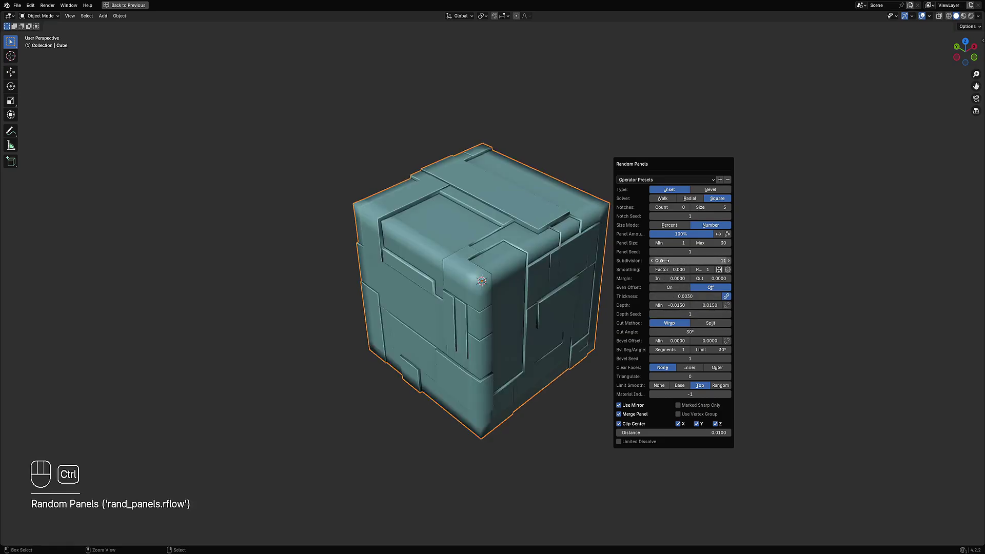
{"action": "scroll", "coordinate": [662, 261], "scroll_direction": "down", "scroll_amount": 4, "text": "ctrl"}
{"action": "key", "text": "ctrl+z"}
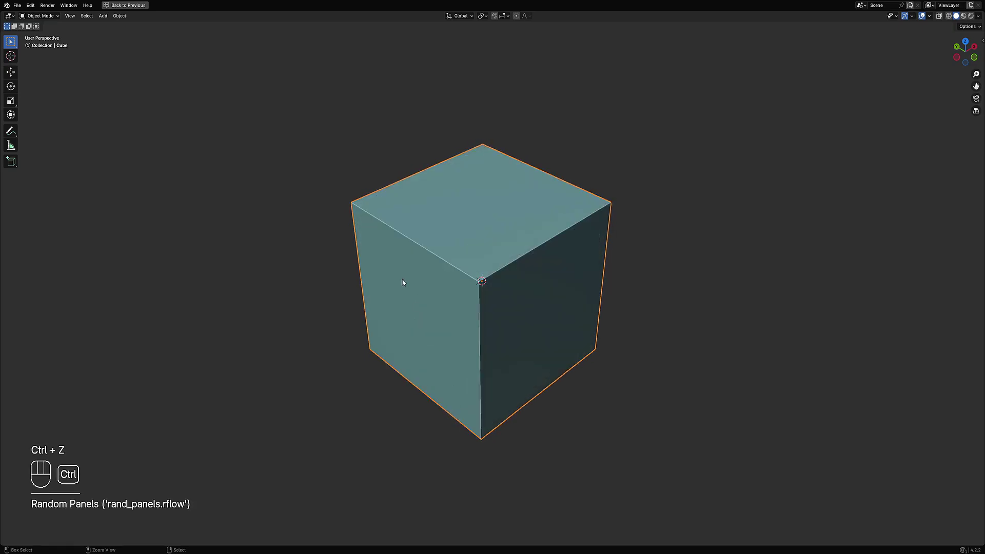
{"action": "key", "text": "shift+q"}
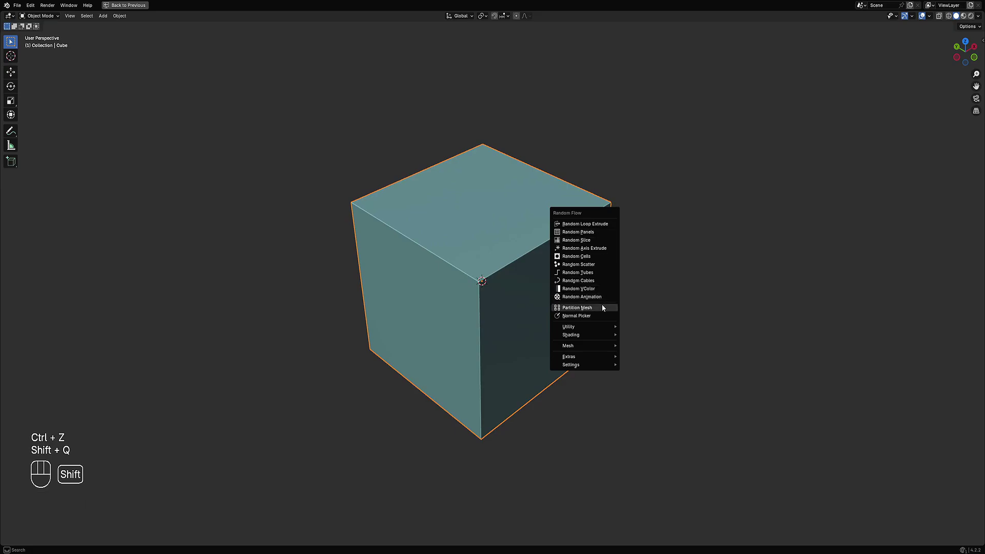
{"action": "left_click", "coordinate": [577, 307]}
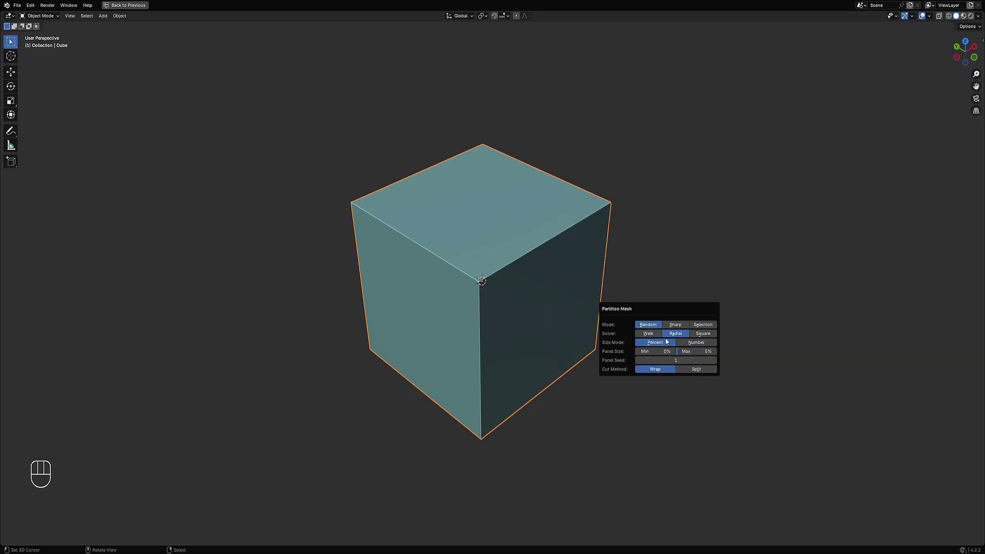
- Subdivide all faces of the cube three times in Edit Mode
{"action": "key", "text": "Tab"}
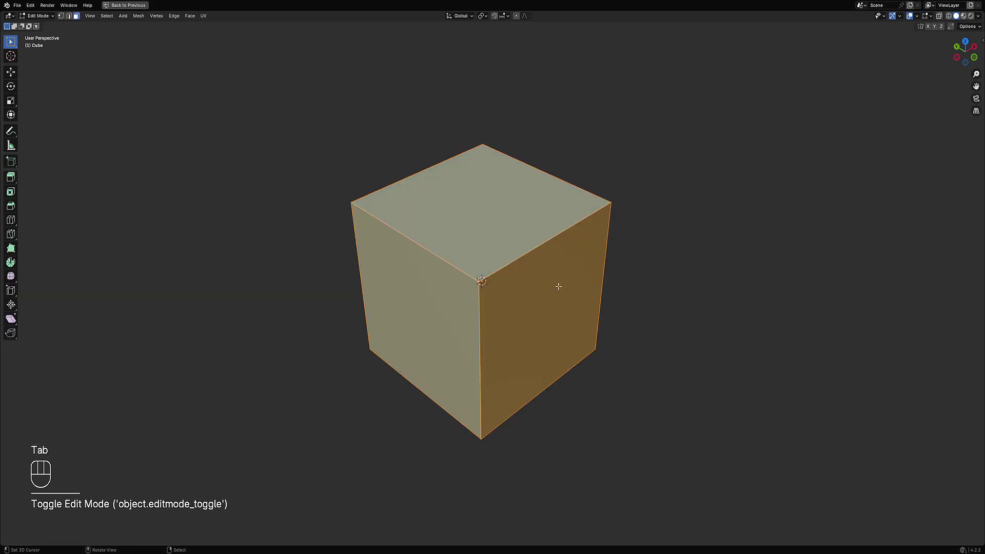
{"action": "key", "text": "w"}
{"action": "key", "text": "w"}
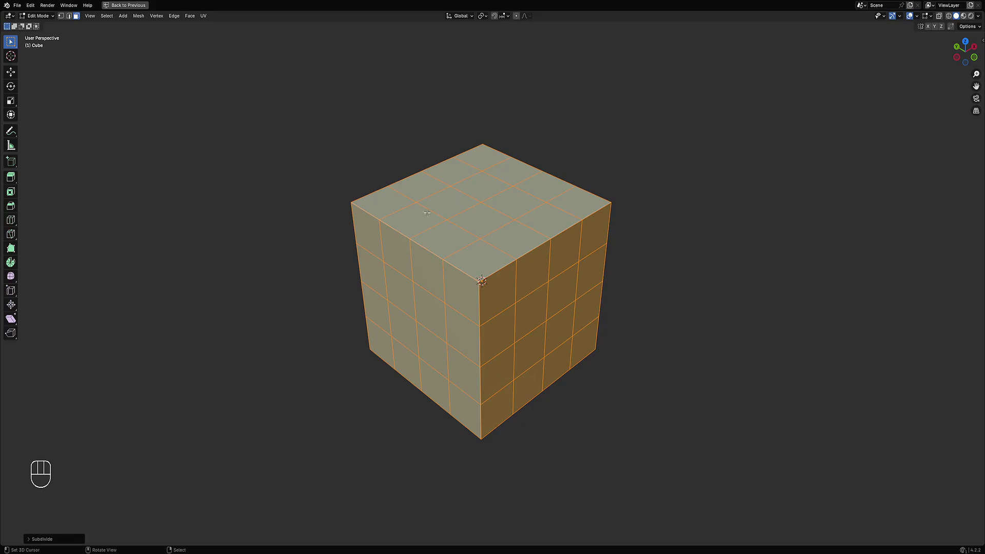
{"action": "key", "text": "w"}
- Partition the subdivided cube into random pieces with Partition Mesh in Random mode, using the Radial solver
{"action": "key", "text": "Tab"}
{"action": "key", "text": "shift+q"}
{"action": "left_click", "coordinate": [630, 232]}
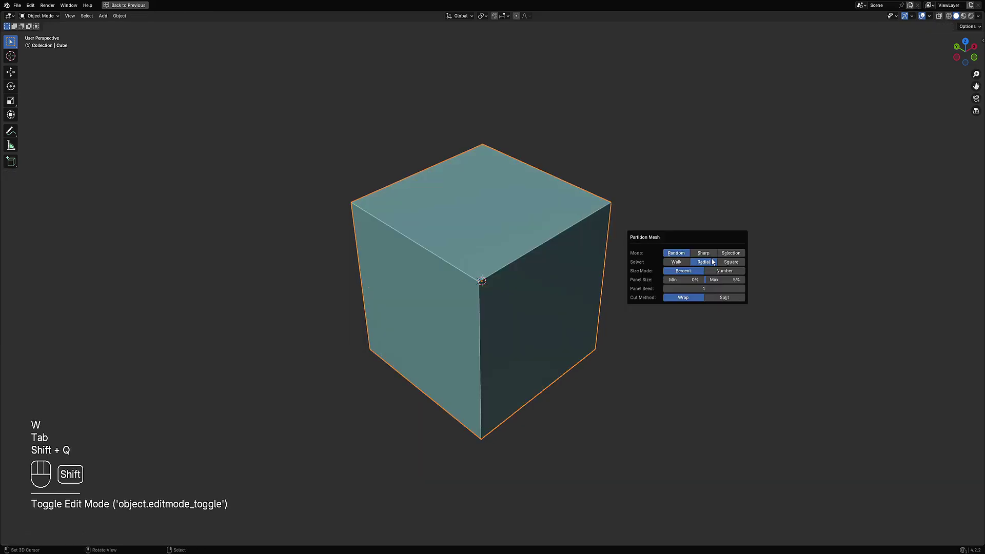
{"action": "left_click", "coordinate": [712, 263]}
{"action": "middle_click_drag", "start_coordinate": [646, 313], "coordinate": [532, 267]}
{"action": "scroll", "coordinate": [512, 291], "scroll_direction": "down", "scroll_amount": 5}
{"action": "scroll", "coordinate": [608, 319], "scroll_direction": "up", "scroll_amount": 5}
- Partition the large purple front corner piece into smaller pieces with Partition Mesh, using the Radial solver
{"action": "key", "text": "Tab"}
{"action": "key", "text": "Tab"}
{"action": "key", "text": "shift+q"}
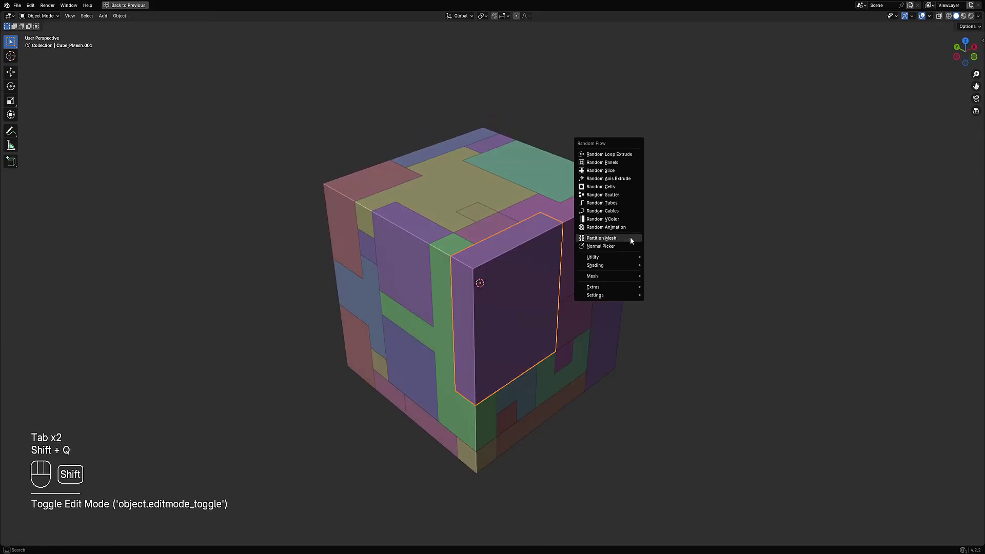
{"action": "left_click", "coordinate": [631, 236]}
{"action": "left_click", "coordinate": [703, 266]}
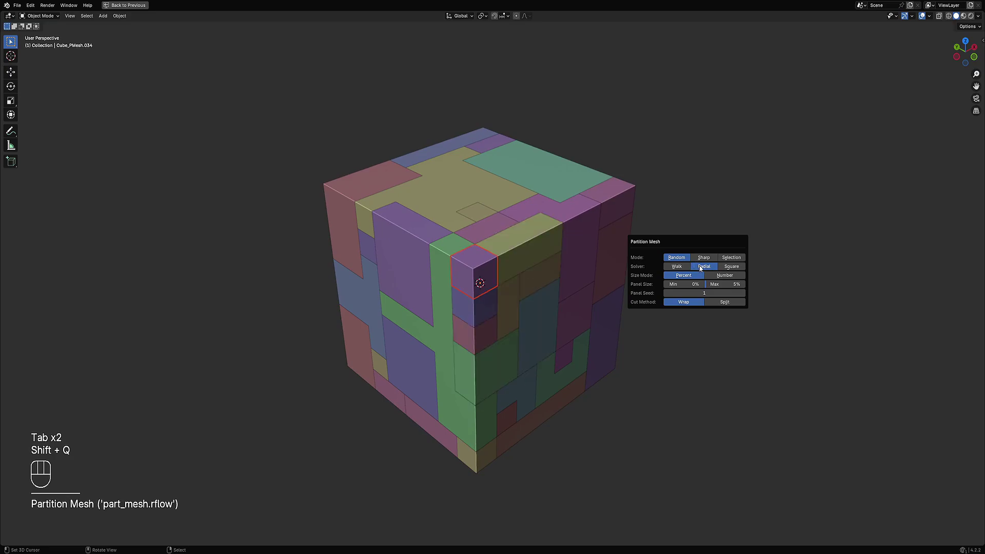
- Select the parent of the small purple upper corner piece and identify it with a cancelled test move
{"action": "left_click", "coordinate": [488, 269]}
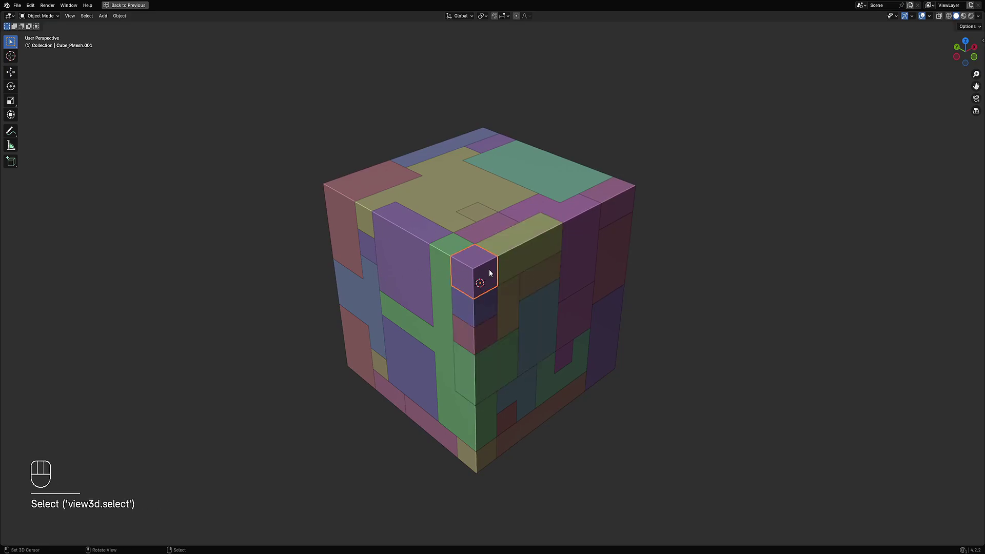
{"action": "key", "text": "shift+g"}
{"action": "left_click", "coordinate": [613, 267]}
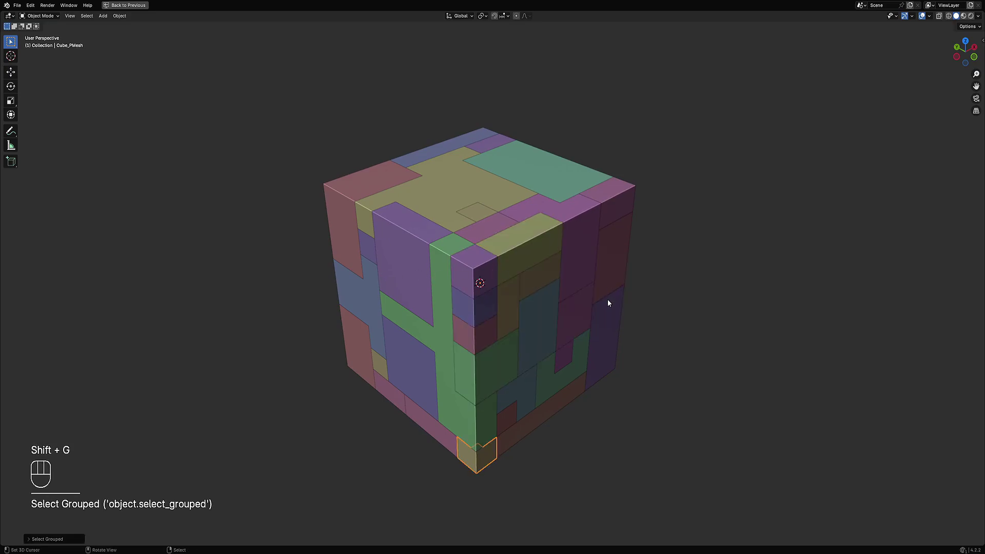
{"action": "key", "text": "g"}
{"action": "right_click", "coordinate": [643, 273]}
- Select the parents of the olive top-edge piece and the blue side piece in turn, checking each with a cancelled test move
{"action": "left_click", "coordinate": [535, 251]}
{"action": "key", "text": "shift+g"}
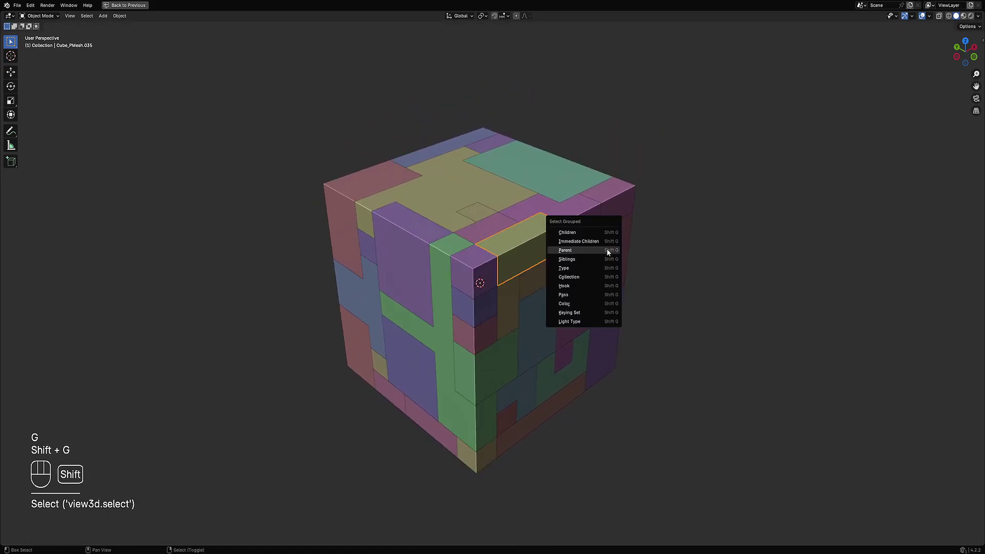
{"action": "left_click", "coordinate": [607, 249]}
{"action": "key", "text": "g"}
{"action": "right_click", "coordinate": [586, 216]}
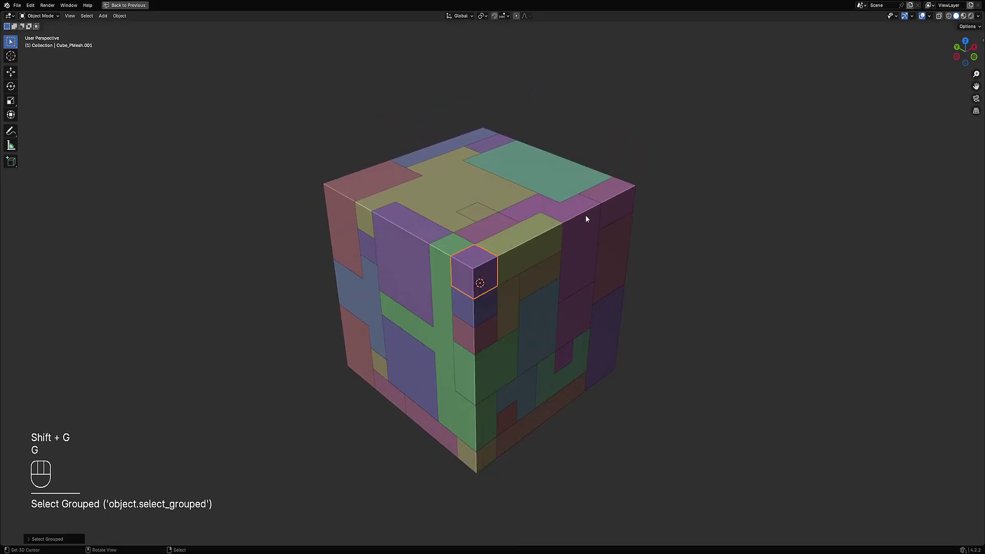
{"action": "left_click", "coordinate": [541, 303]}
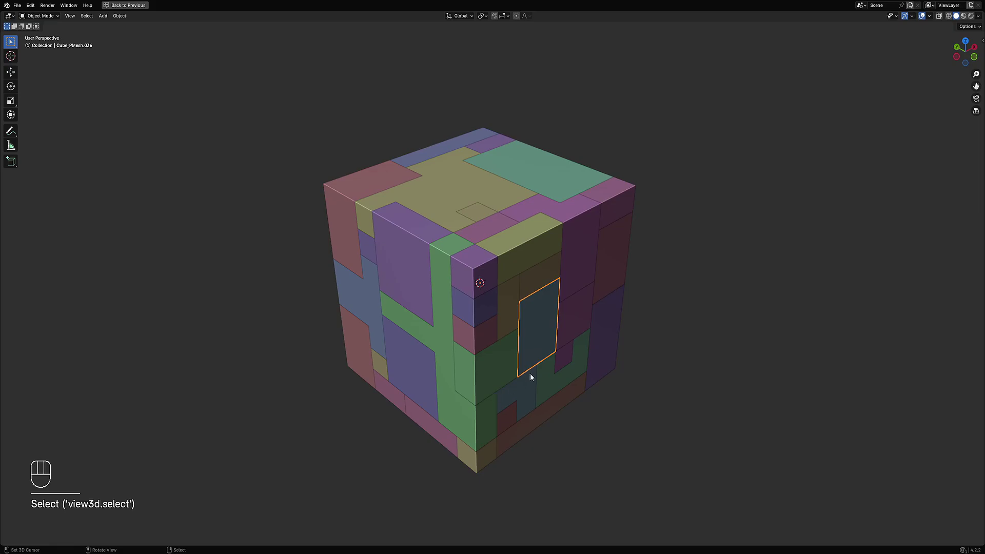
{"action": "left_click", "coordinate": [630, 255]}
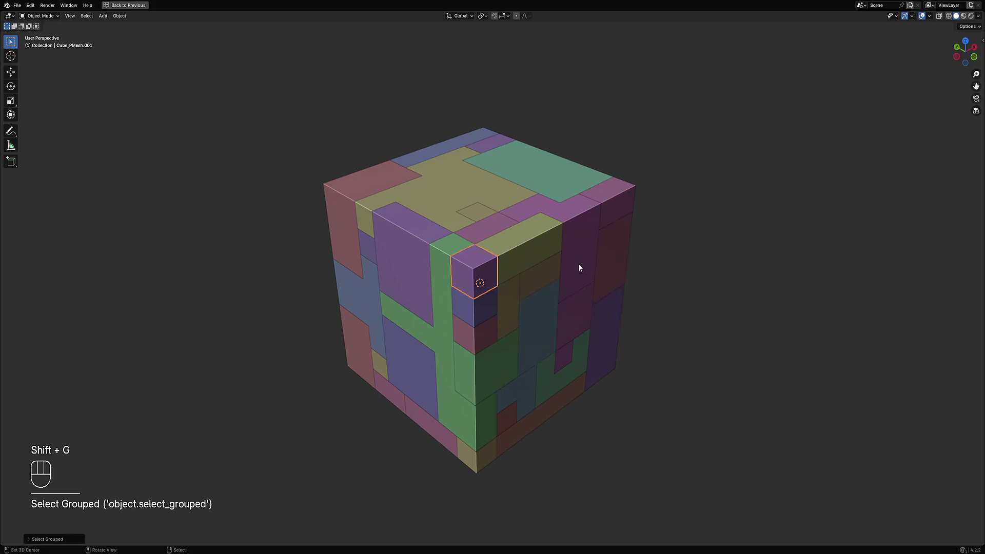
{"action": "key", "text": "g"}
{"action": "right_click", "coordinate": [555, 256]}
- Check the parents of the small purple corner piece and the tall magenta side piece, cancelling a test move of each
{"action": "left_click", "coordinate": [475, 271]}
{"action": "left_click", "coordinate": [475, 271]}
{"action": "key", "text": "shift+g"}
{"action": "left_click", "coordinate": [592, 263]}
{"action": "key", "text": "g"}
{"action": "right_click", "coordinate": [558, 443]}
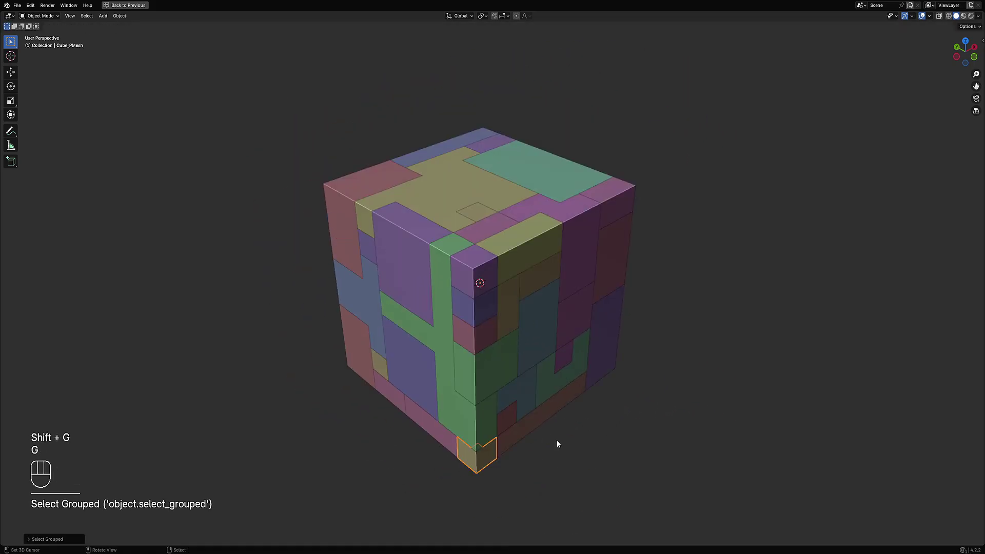
{"action": "left_click", "coordinate": [569, 267]}
{"action": "key", "text": "shift+g"}
{"action": "left_click", "coordinate": [716, 224]}
{"action": "key", "text": "g"}
{"action": "right_click", "coordinate": [584, 299]}
- Select the olive top-edge piece and merge its nested partition back into the front corner block with Partition Mesh
{"action": "middle_click_drag", "start_coordinate": [392, 185], "coordinate": [621, 264]}
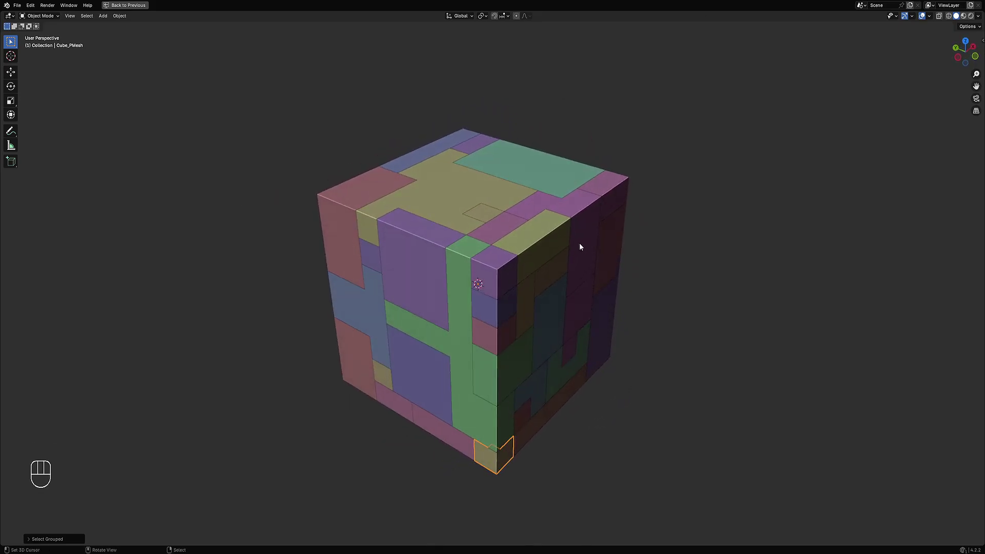
{"action": "left_click", "coordinate": [538, 246]}
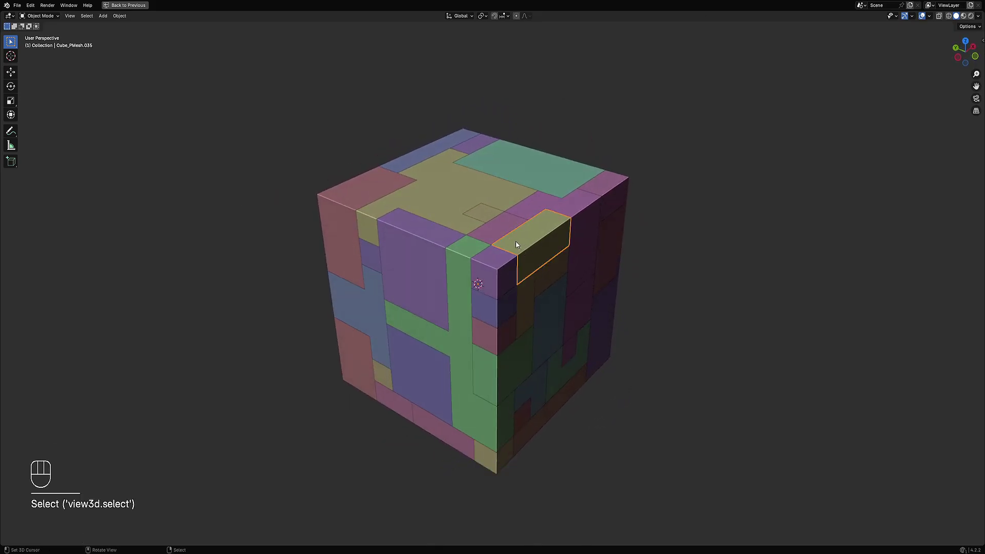
{"action": "key", "text": "shift+q"}
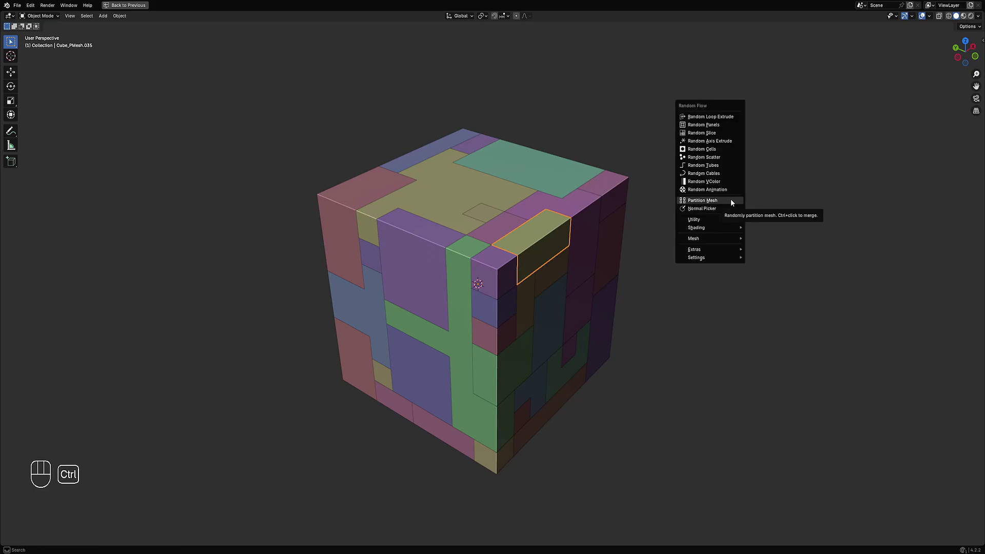
{"action": "left_click", "coordinate": [731, 201], "text": "ctrl"}
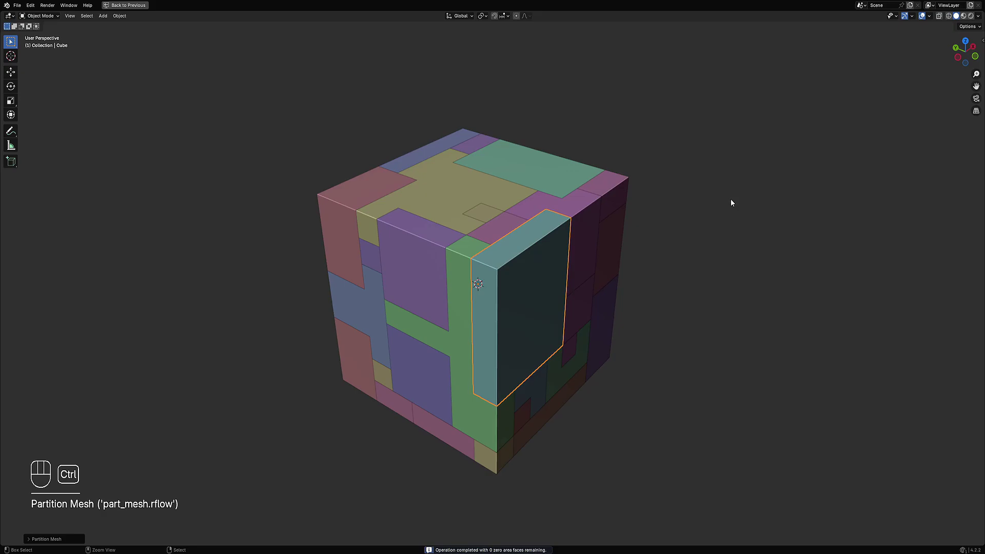
- Try merging the remaining pieces with Partition Mesh while the corner block stays separate, and select both resulting objects to inspect them
{"action": "key", "text": "shift+q"}
{"action": "left_click", "coordinate": [696, 200], "text": "ctrl"}
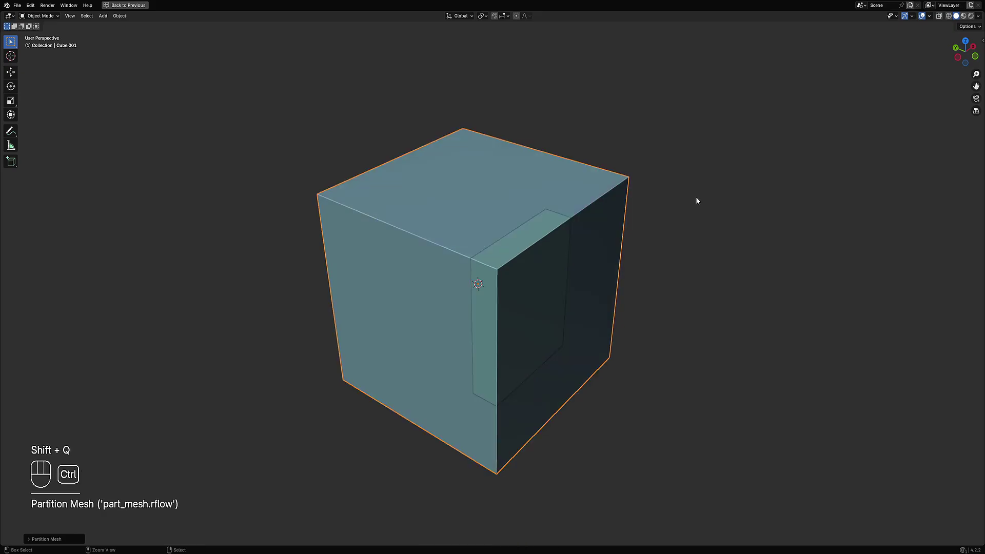
{"action": "middle_click_drag", "start_coordinate": [688, 209], "coordinate": [581, 286]}
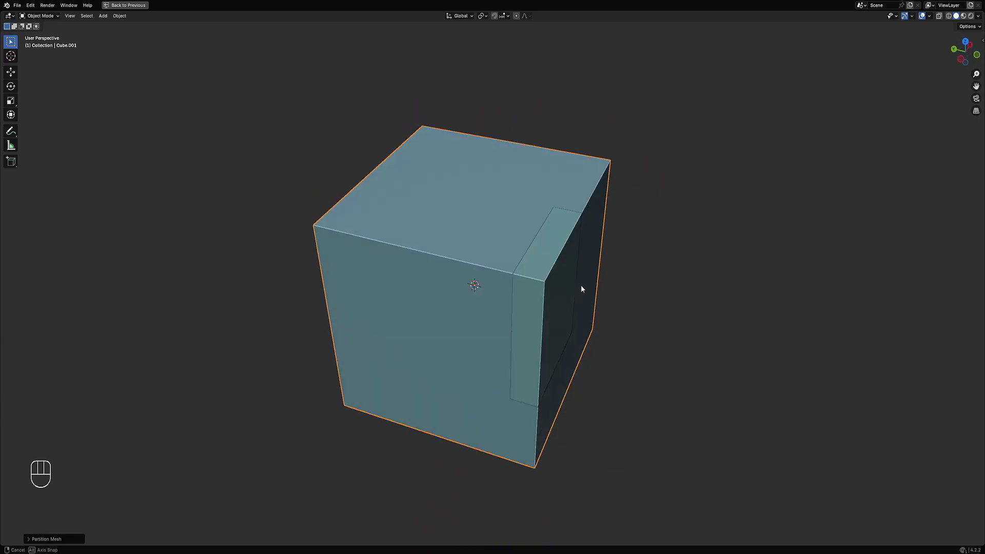
{"action": "left_click", "coordinate": [548, 262]}
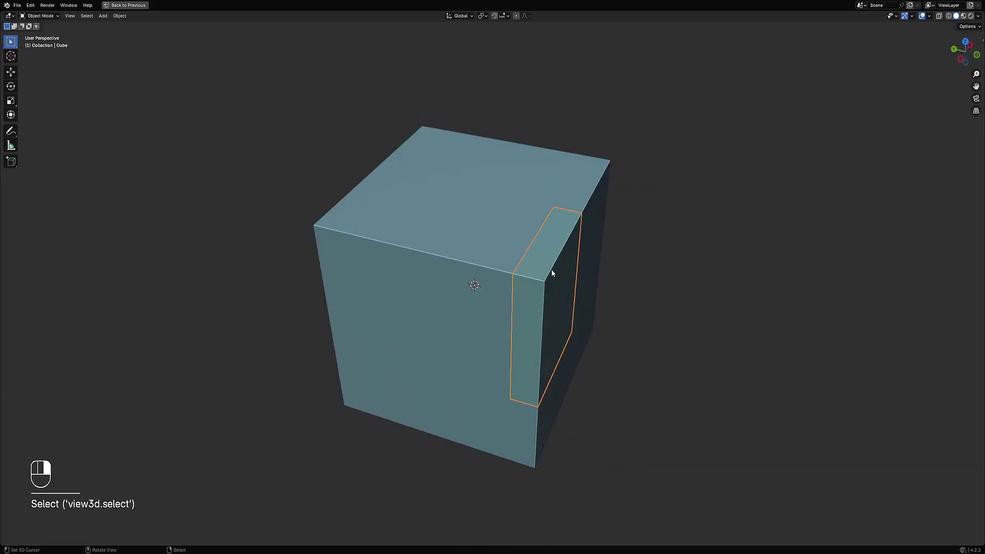
{"action": "left_click", "coordinate": [467, 250], "text": "shift"}
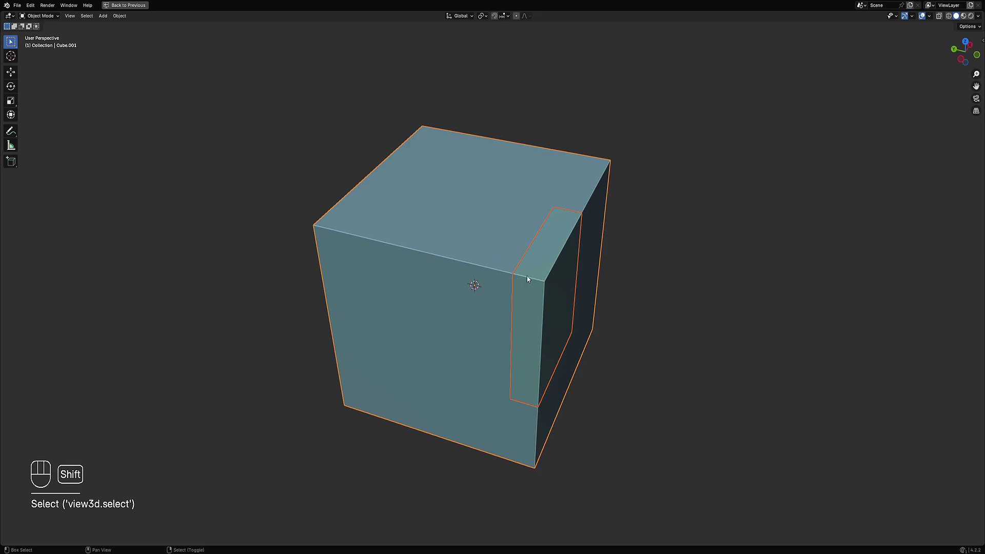
{"action": "middle_click_drag", "start_coordinate": [637, 196], "coordinate": [617, 201]}
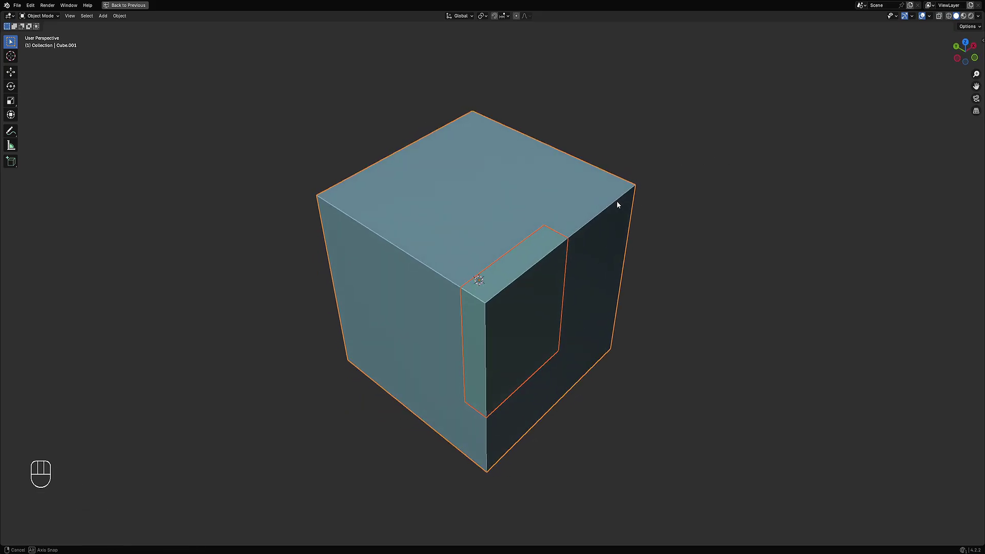
{"action": "left_click", "coordinate": [498, 275]}
- Undo the second merge and the selections made after it, back to the merged corner block
{"action": "key", "text": "ctrl+z"}
{"action": "key", "text": "ctrl+z"}
{"action": "key", "text": "ctrl+z"}
{"action": "key", "text": "ctrl+z"}
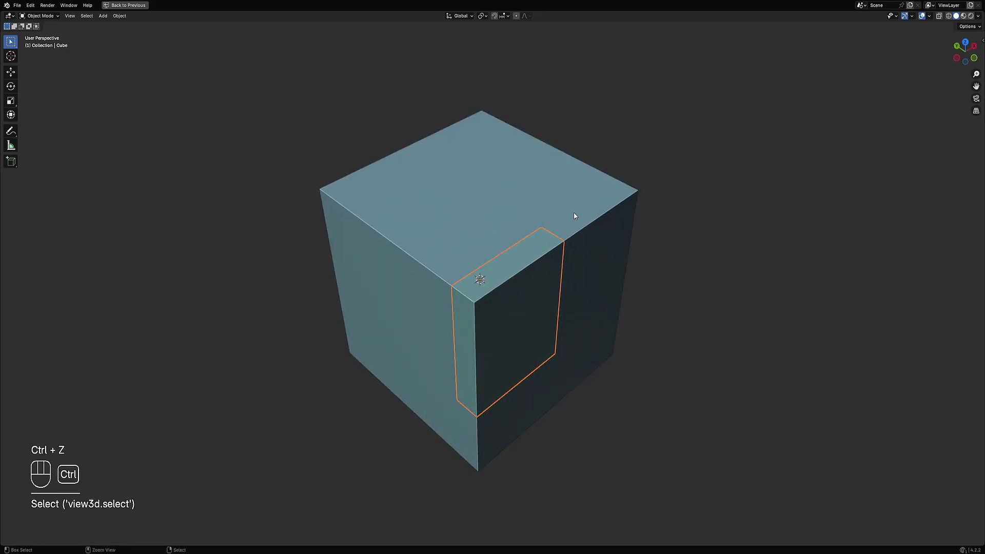
{"action": "key", "text": "ctrl+z"}
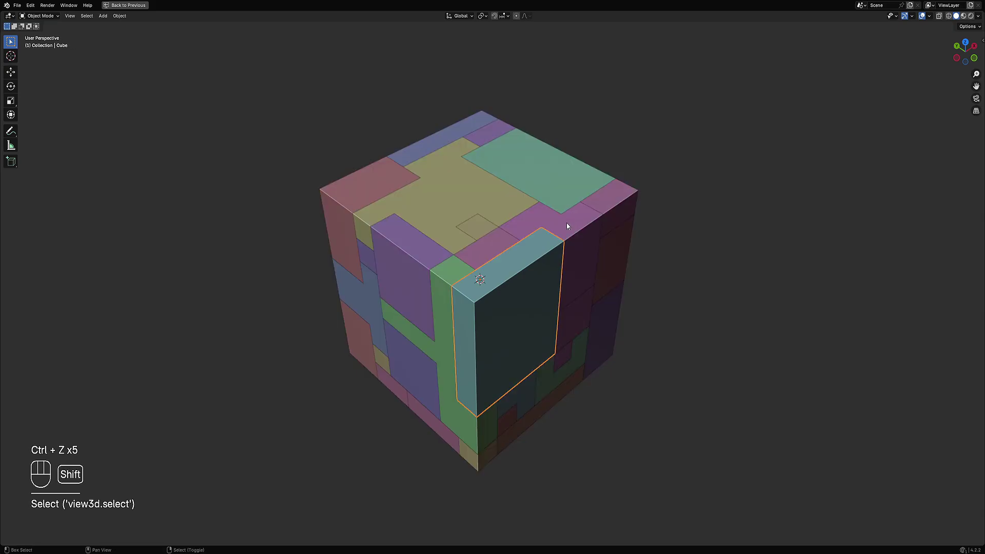
- Add the adjacent magenta top-edge piece to the corner block selection and merge everything back with Partition Mesh
{"action": "left_click", "coordinate": [566, 223], "text": "shift"}
{"action": "key", "text": "shift+q"}
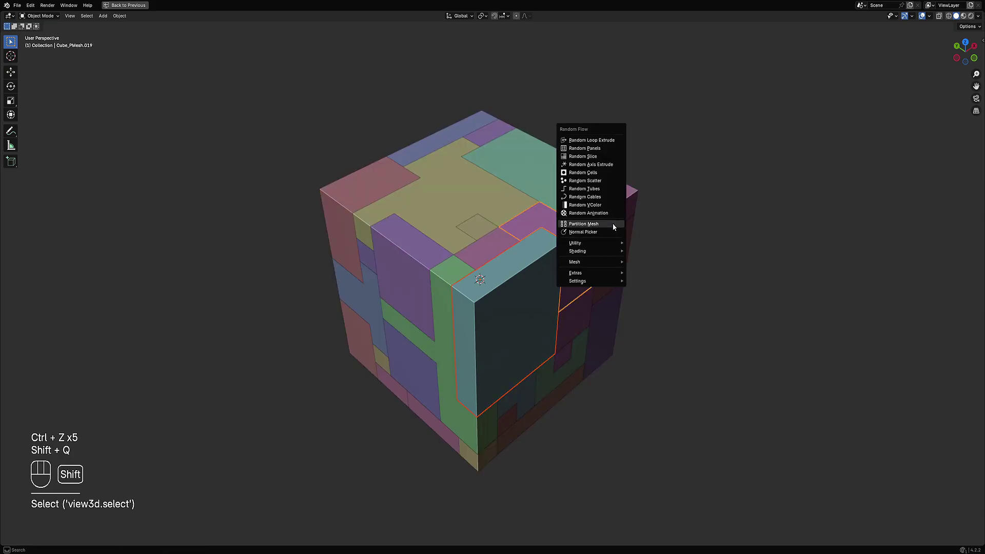
{"action": "left_click", "coordinate": [612, 224]}
- Examine the merged cube's face grid in Edit Mode with nothing selected and return to Object Mode
{"action": "key", "text": "Tab"}
{"action": "key", "text": "alt+a"}
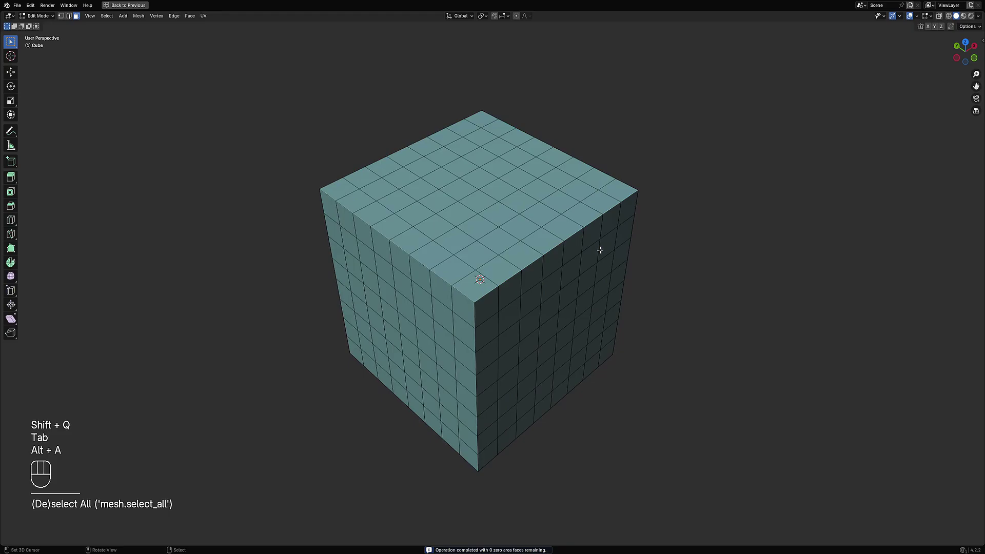
{"action": "key", "text": "Tab"}
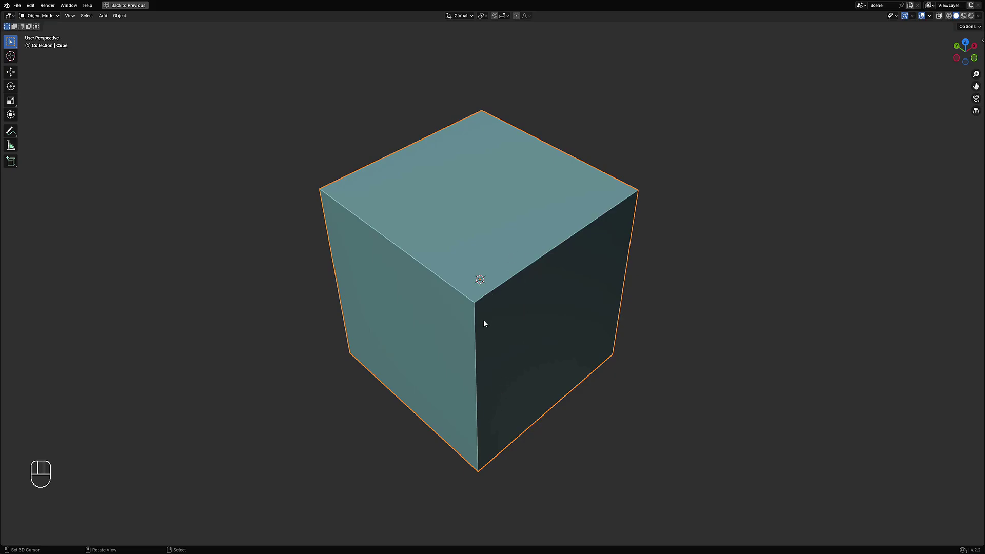
{"action": "key", "text": "shift"}
{"action": "key", "text": "Tab"}
{"action": "middle_click_drag", "start_coordinate": [546, 291], "coordinate": [549, 319]}
{"action": "key", "text": "Tab"}
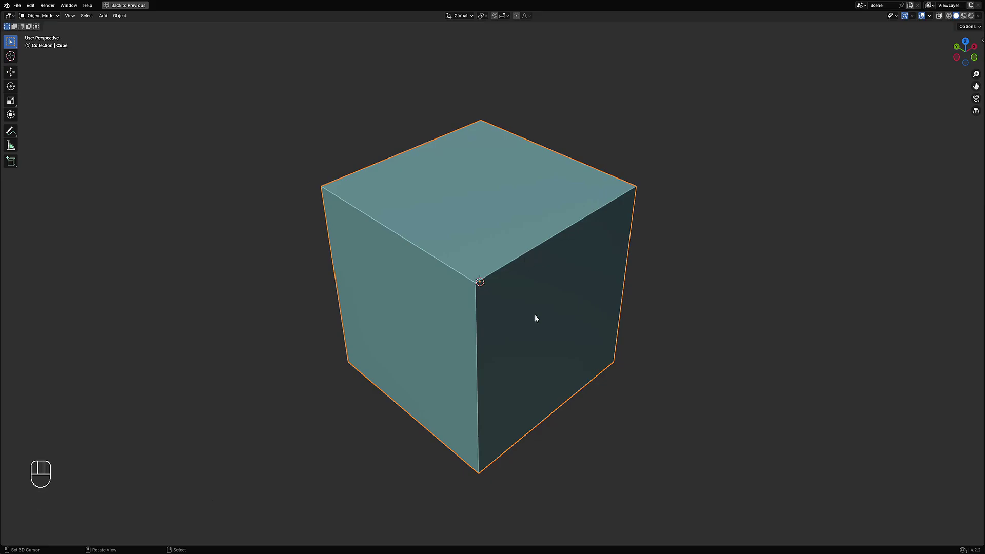
- Select all faces of the merged cube in Edit Mode and subdivide them once
{"action": "middle_click_drag", "start_coordinate": [534, 317], "coordinate": [523, 265]}
{"action": "key", "text": "Tab"}
{"action": "key", "text": "a"}
{"action": "key", "text": "w"}
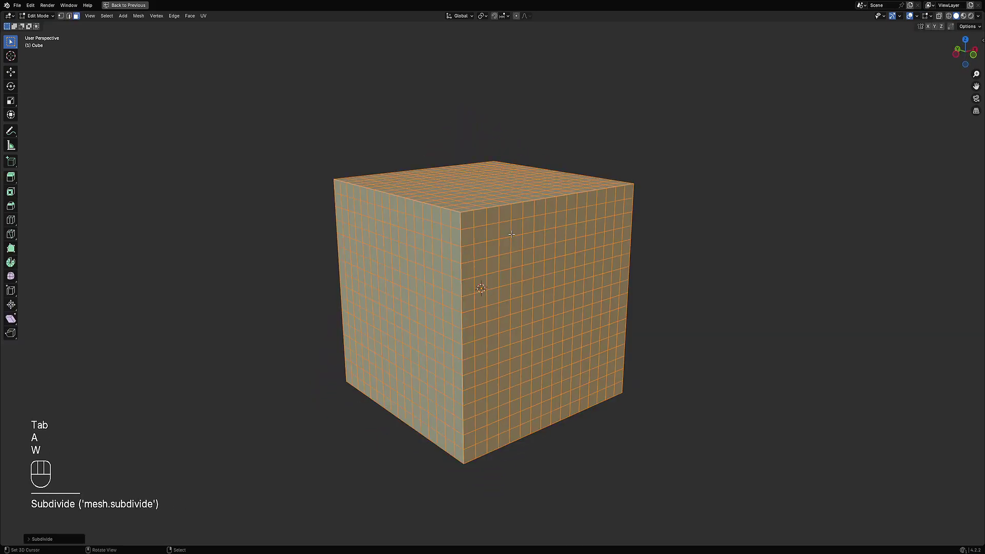
- Partition the subdivided cube with Partition Mesh in Random mode, comparing the Walk and Square solvers before settling on Radial
{"action": "key", "text": "Tab"}
{"action": "key", "text": "shift+q"}
{"action": "left_click", "coordinate": [573, 224]}
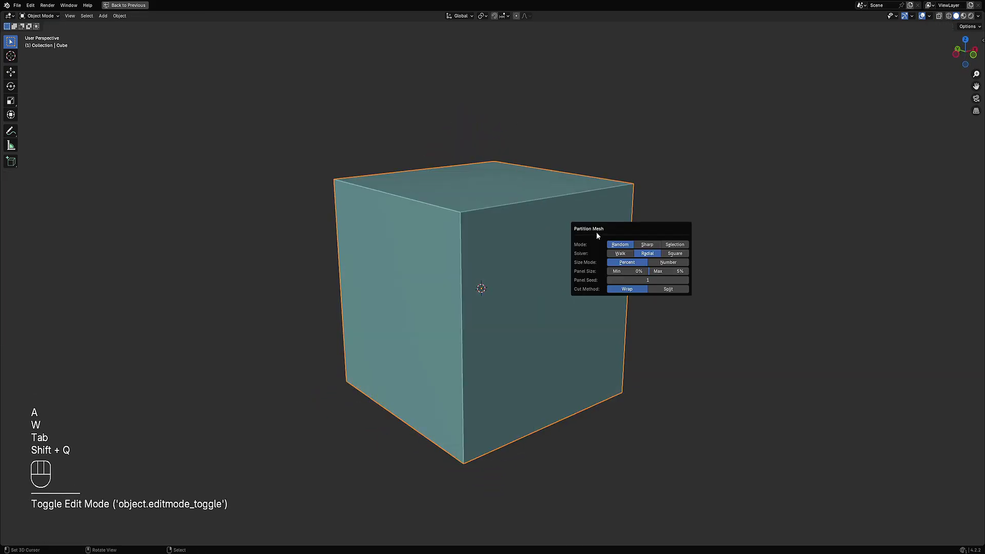
{"action": "left_click", "coordinate": [646, 254]}
{"action": "left_click", "coordinate": [621, 254]}
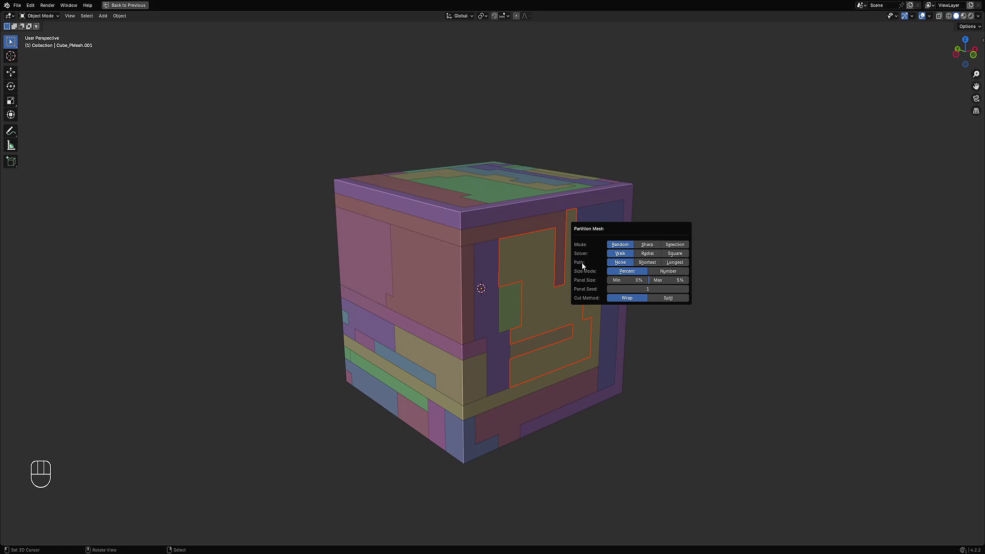
{"action": "left_click", "coordinate": [652, 253]}
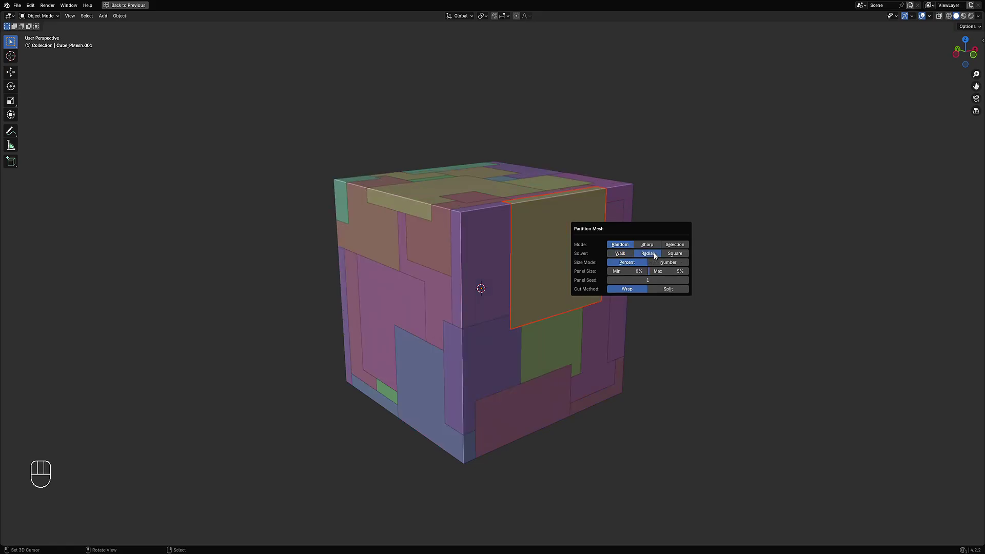
{"action": "left_click", "coordinate": [674, 254]}
{"action": "left_click", "coordinate": [652, 255]}
- Try the Number size mode for the partition and switch back to Percent
{"action": "left_click_drag", "start_coordinate": [628, 273], "coordinate": [630, 273]}
{"action": "left_click", "coordinate": [668, 262]}
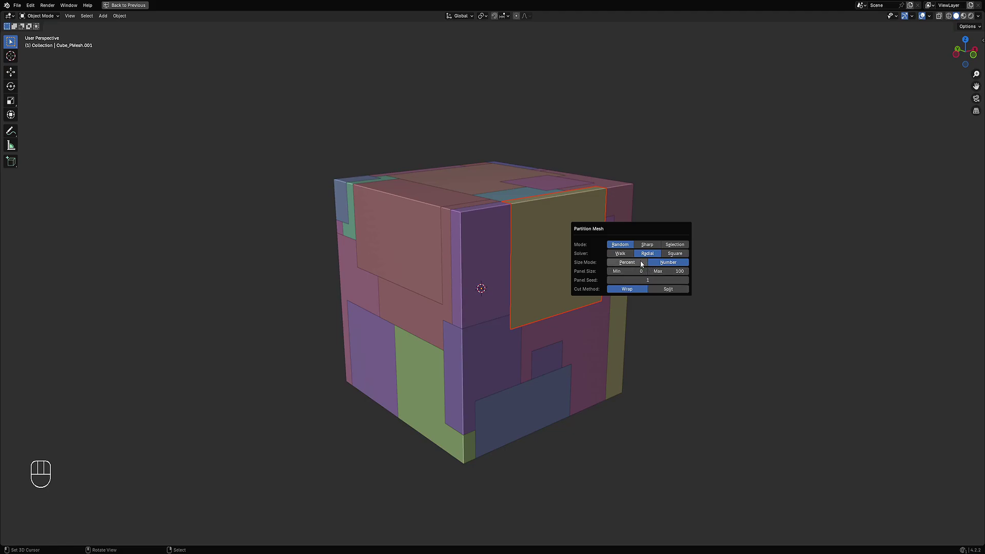
{"action": "left_click", "coordinate": [640, 263]}
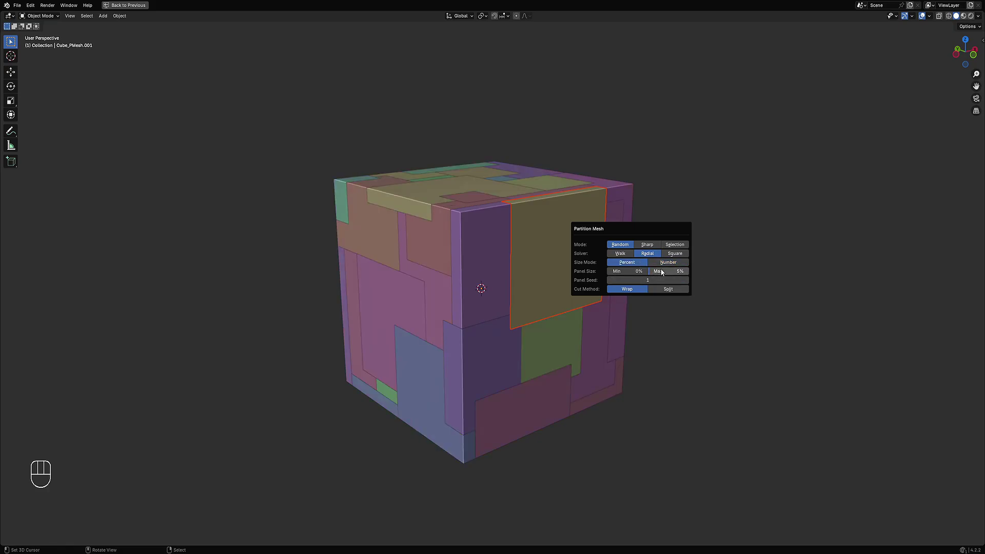
- Set the partition's maximum panel size to 2%
{"action": "left_click", "coordinate": [662, 270]}
{"action": "type", "text": "2"}
{"action": "key", "text": "Return"}
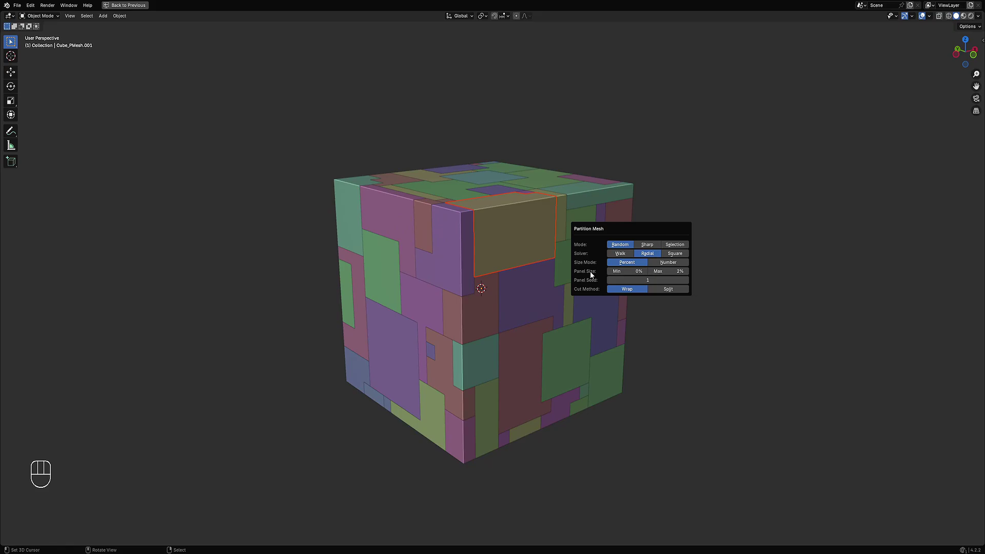
- Try a minimum panel size of 1% for the partition and restore it to 0%
{"action": "left_click", "coordinate": [628, 271]}
{"action": "type", "text": "1"}
{"action": "key", "text": "Return"}
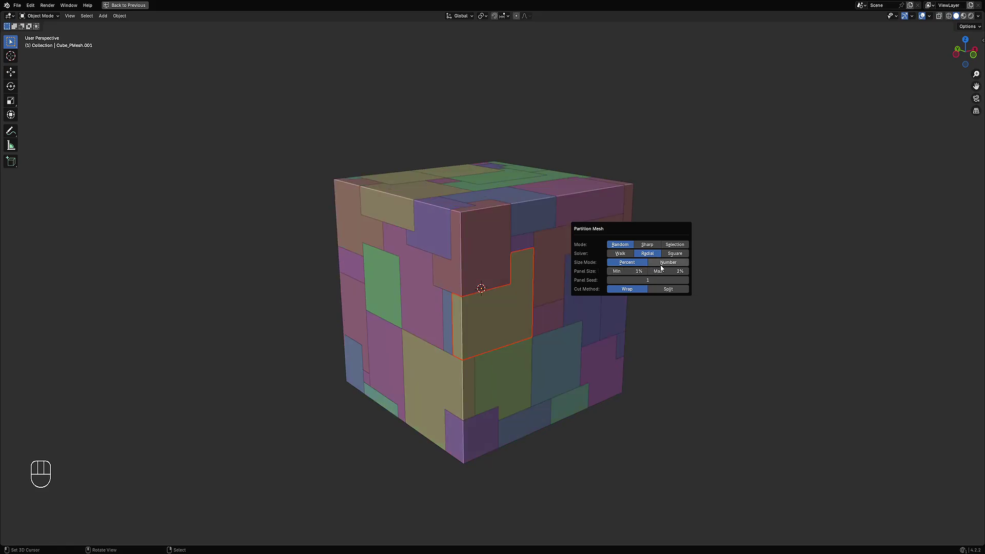
{"action": "left_click", "coordinate": [636, 271]}
{"action": "left_click_drag", "start_coordinate": [637, 271], "coordinate": [638, 273]}
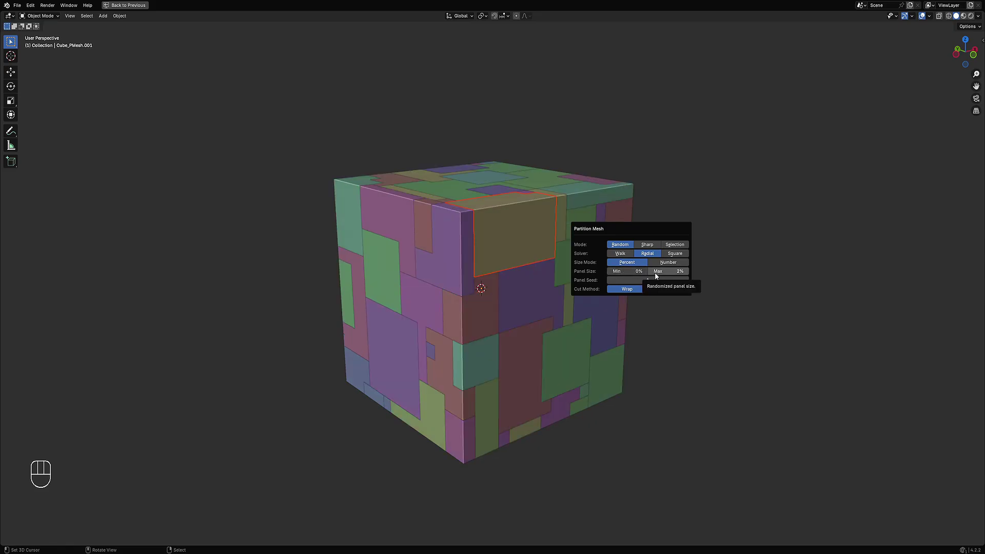
- Preview different partition layouts by cycling the panel seed up and down, returning it to 1
{"action": "scroll", "coordinate": [649, 279], "scroll_direction": "up", "scroll_amount": 3, "text": "ctrl"}
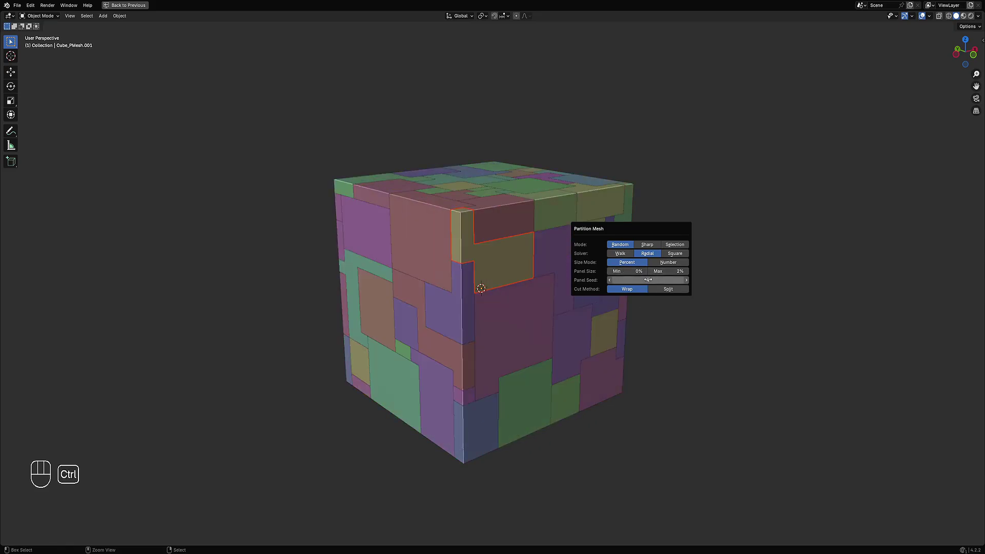
{"action": "scroll", "coordinate": [649, 279], "scroll_direction": "down", "scroll_amount": 3, "text": "ctrl"}
{"action": "scroll", "coordinate": [649, 279], "scroll_direction": "up", "scroll_amount": 6, "text": "ctrl"}
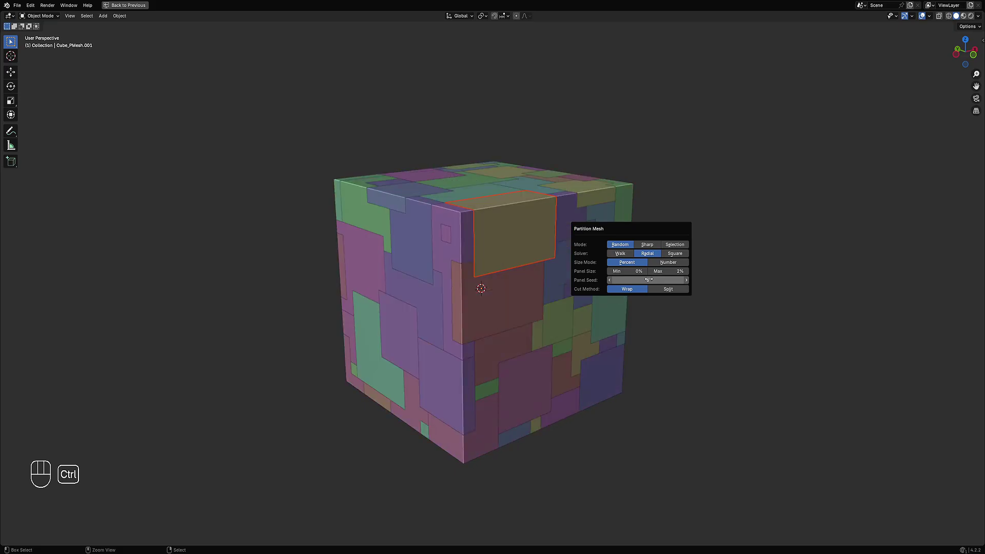
{"action": "scroll", "coordinate": [649, 279], "scroll_direction": "up", "scroll_amount": 3, "text": "ctrl"}
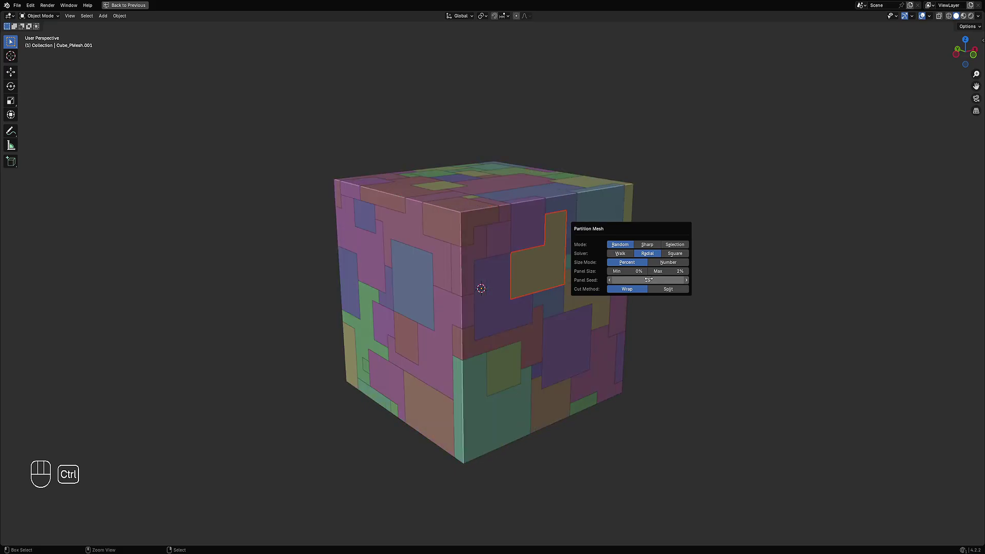
{"action": "scroll", "coordinate": [649, 280], "scroll_direction": "up", "scroll_amount": 5, "text": "ctrl"}
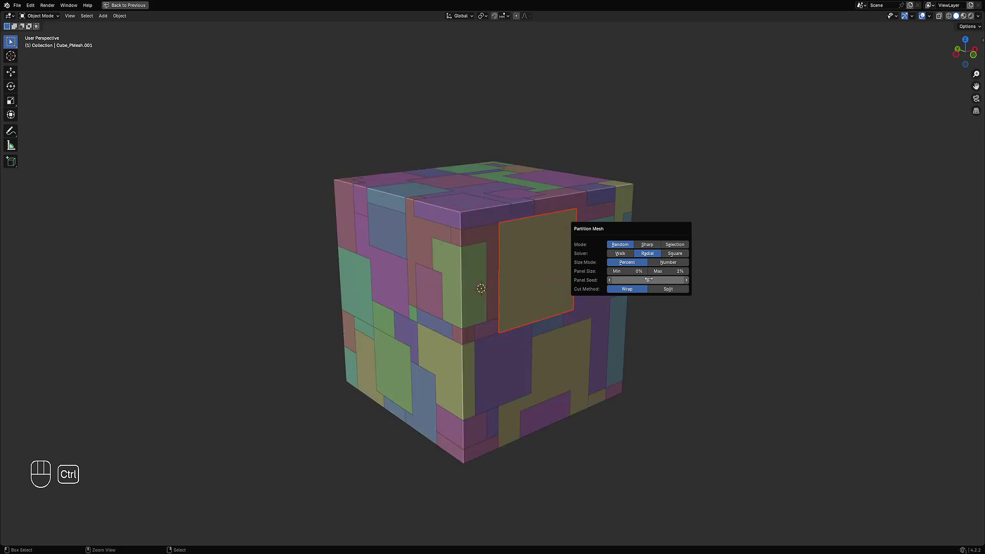
{"action": "scroll", "coordinate": [649, 280], "scroll_direction": "down", "scroll_amount": 5, "text": "ctrl"}
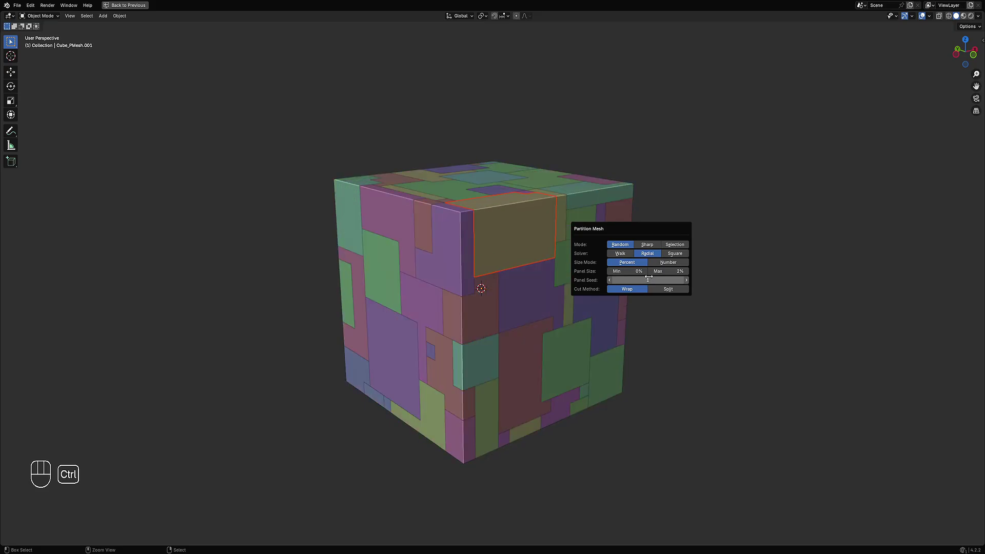
{"action": "scroll", "coordinate": [649, 277], "scroll_direction": "up", "scroll_amount": 2, "text": "ctrl"}
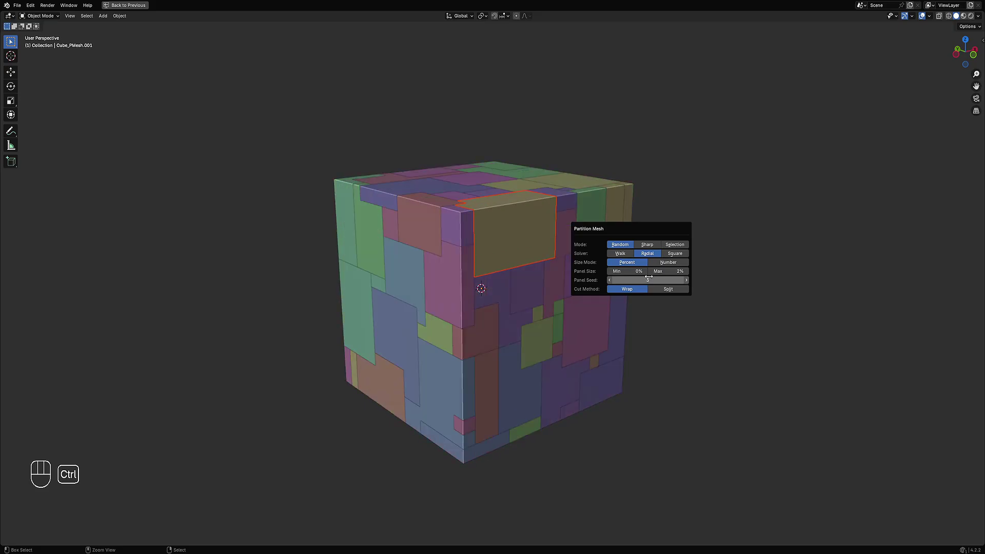
{"action": "scroll", "coordinate": [649, 277], "scroll_direction": "down", "scroll_amount": 2, "text": "ctrl"}
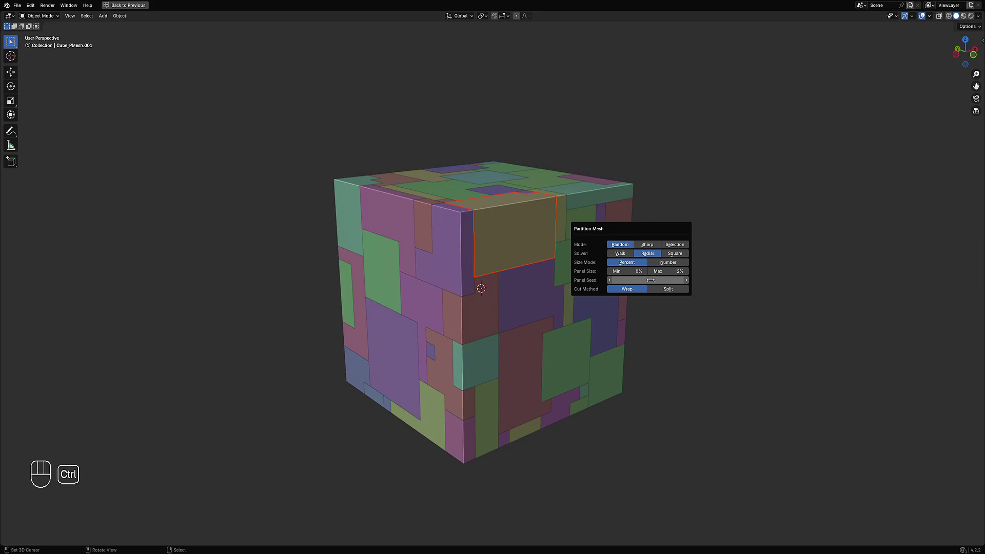
- Try the Split cut method for the partition and switch back to Wrap
{"action": "left_click", "coordinate": [661, 288]}
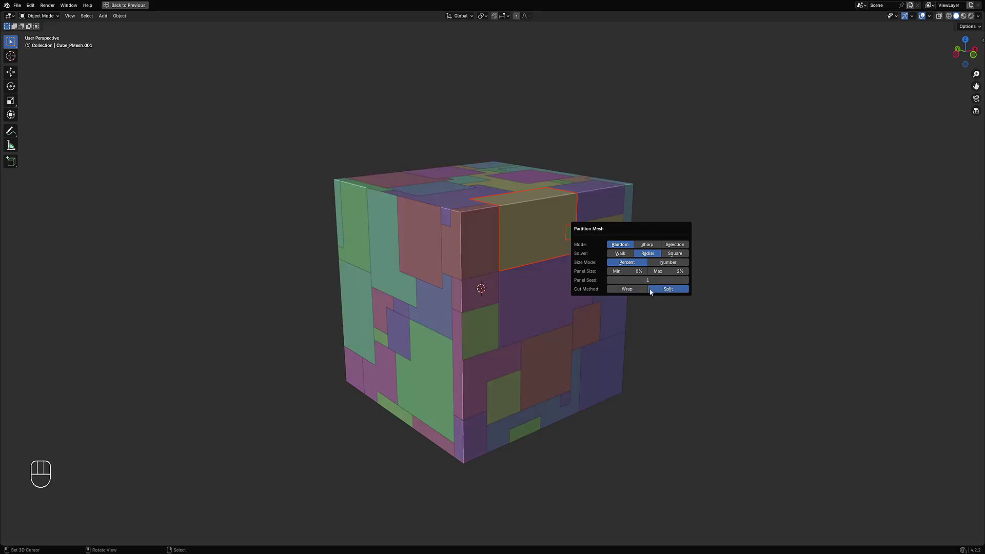
{"action": "left_click", "coordinate": [627, 289]}
{"action": "middle_click_drag", "start_coordinate": [462, 303], "coordinate": [427, 317]}
{"action": "scroll", "coordinate": [427, 316], "scroll_direction": "up", "scroll_amount": 5}
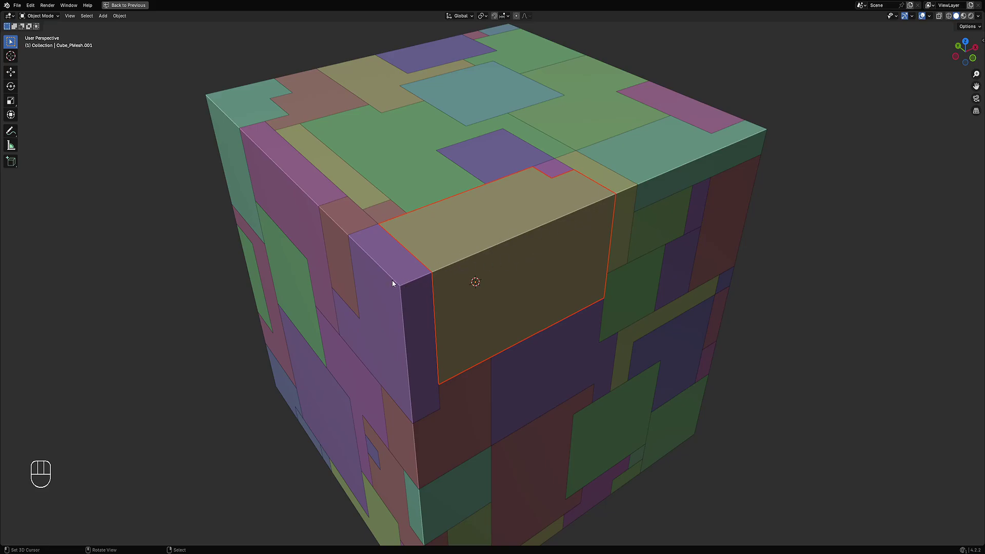
- Alternate the partition's cut method between Split and Wrap, ending on Split
{"action": "key", "text": "F9"}
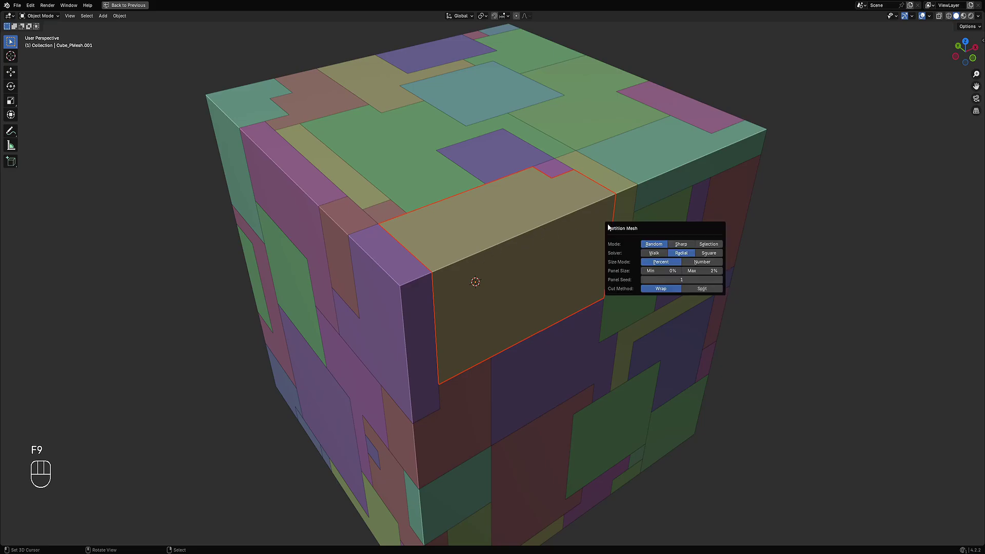
{"action": "left_click_drag", "start_coordinate": [645, 231], "coordinate": [684, 225]}
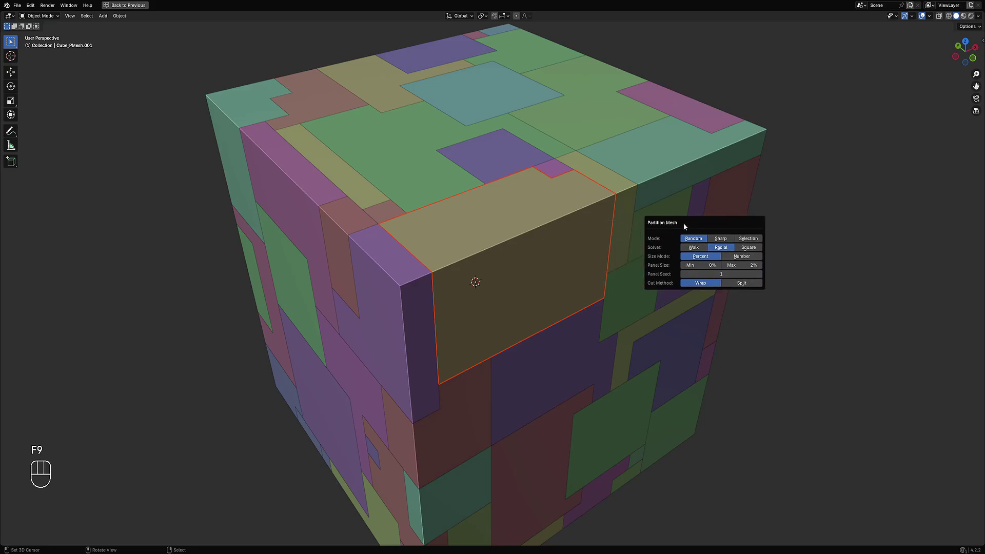
{"action": "left_click", "coordinate": [740, 283]}
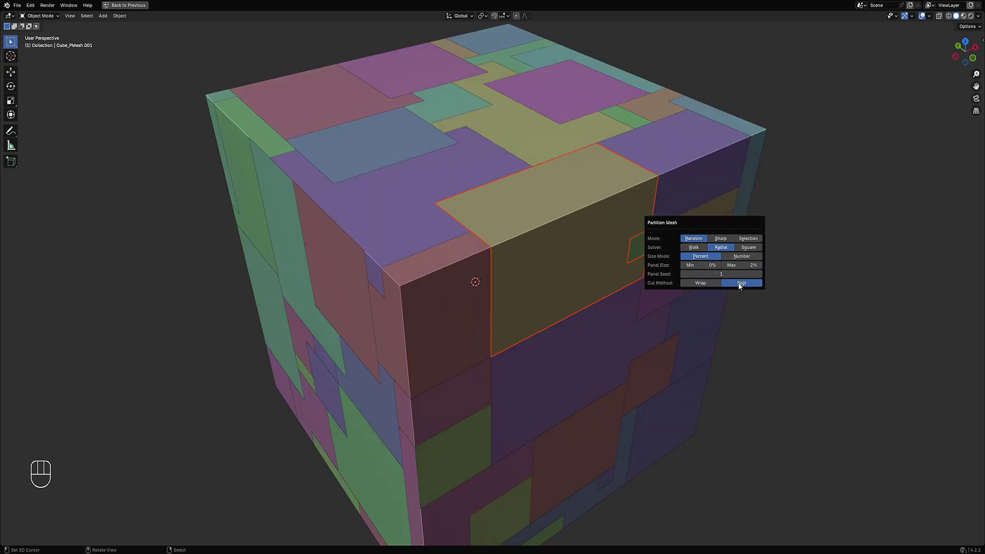
{"action": "left_click", "coordinate": [715, 283]}
{"action": "left_click", "coordinate": [748, 283]}
{"action": "left_click", "coordinate": [705, 285]}
{"action": "left_click", "coordinate": [728, 282]}
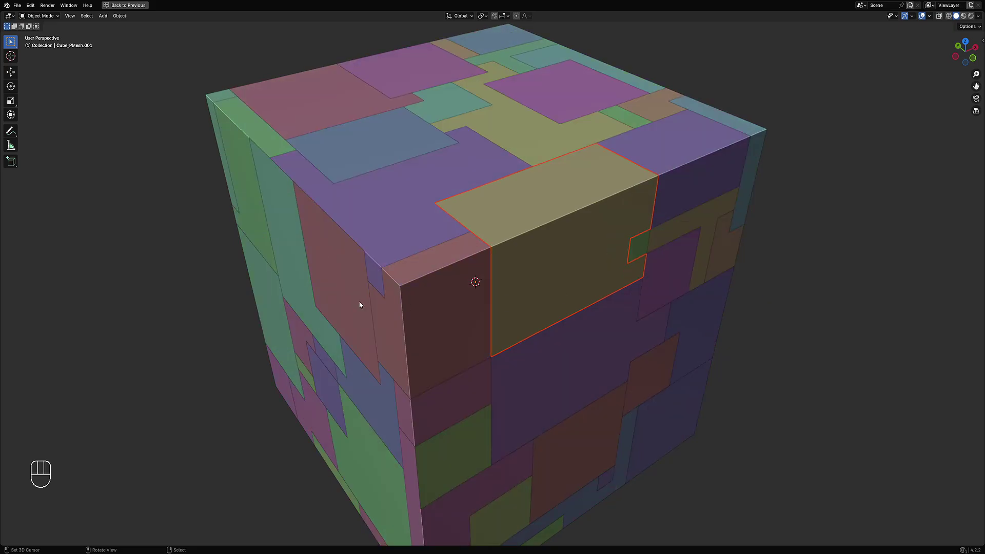
{"action": "key", "text": "F9"}
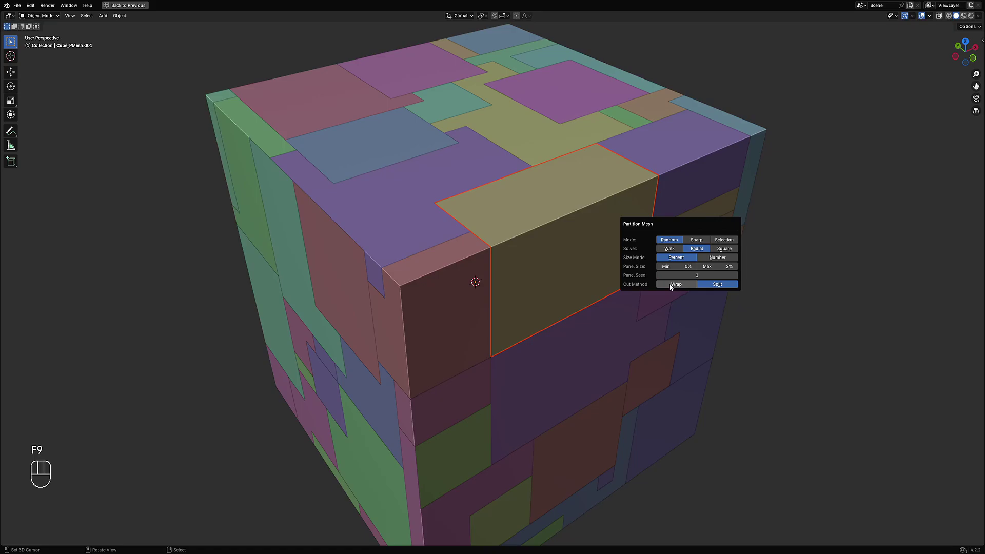
- Examine how the Split partition's pieces are laid out around the cube's corners and edges
{"action": "scroll", "coordinate": [491, 287], "scroll_direction": "down", "scroll_amount": 5}
{"action": "middle_click_drag", "start_coordinate": [491, 287], "coordinate": [548, 304]}
{"action": "scroll", "coordinate": [548, 303], "scroll_direction": "up", "scroll_amount": 6}
{"action": "key", "text": "F9"}
{"action": "left_click", "coordinate": [710, 356]}
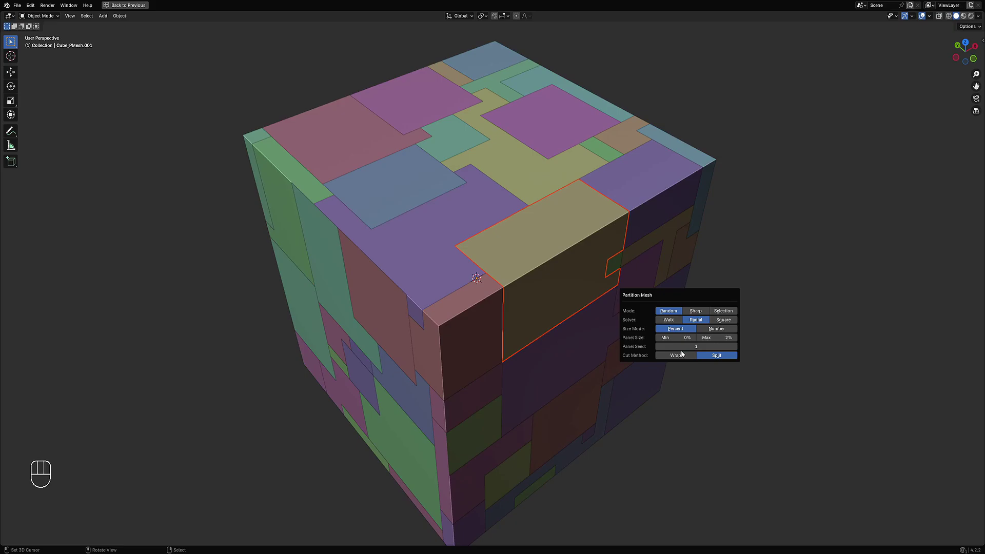
{"action": "middle_click_drag", "start_coordinate": [646, 358], "coordinate": [520, 262]}
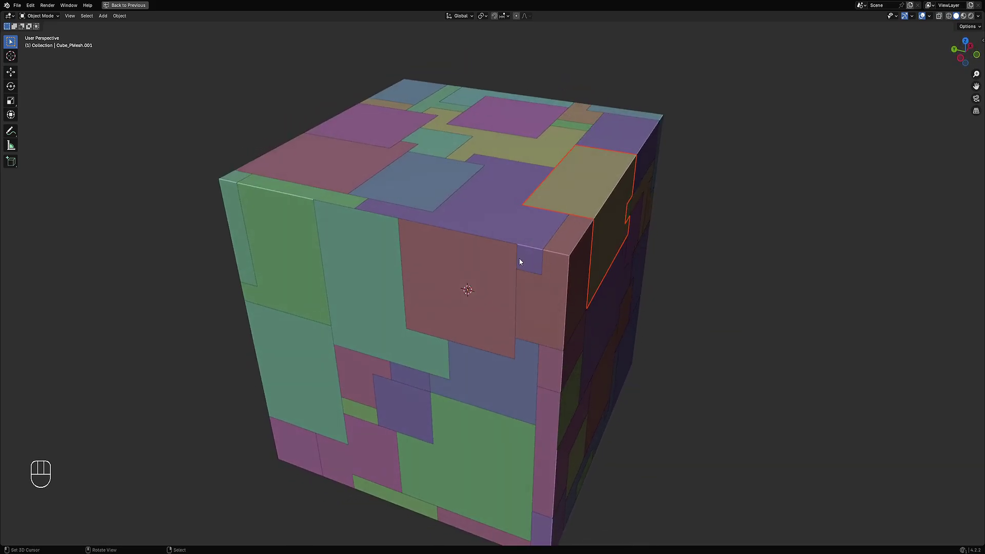
{"action": "middle_click_drag", "start_coordinate": [379, 224], "coordinate": [546, 301]}
- Set the partition's cut method back to Wrap and deselect all pieces
{"action": "key", "text": "F9"}
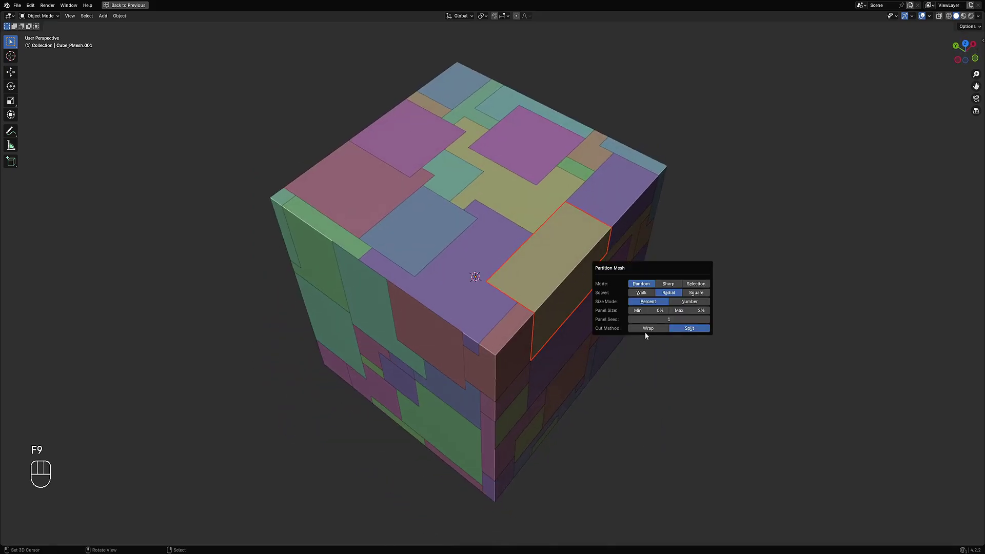
{"action": "middle_click_drag", "start_coordinate": [646, 331], "coordinate": [505, 323]}
{"action": "key", "text": "alt+a"}
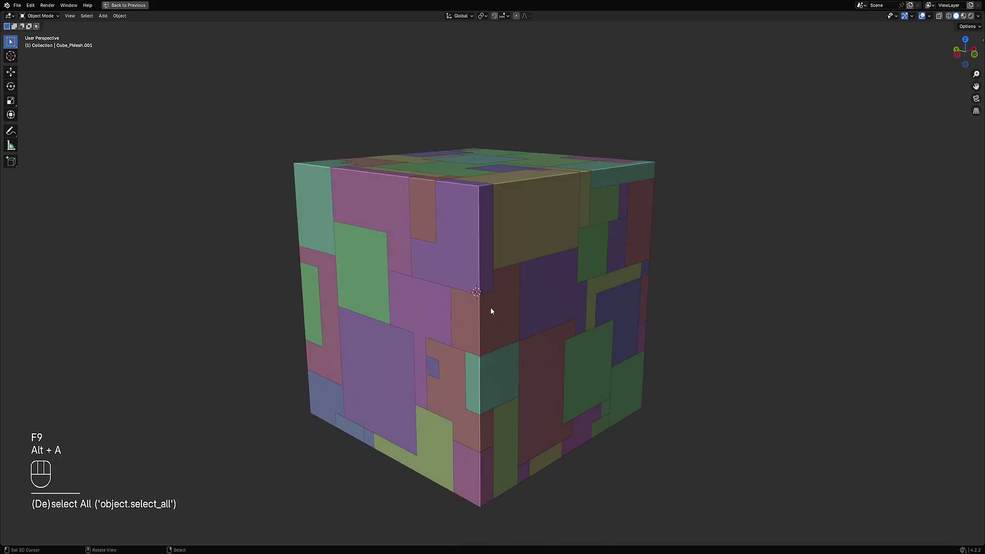
- Run Random Panels on the reddish partition piece that wraps around the cube's front vertical edge
{"action": "left_click", "coordinate": [490, 310]}
{"action": "middle_click_drag", "start_coordinate": [582, 301], "coordinate": [575, 235]}
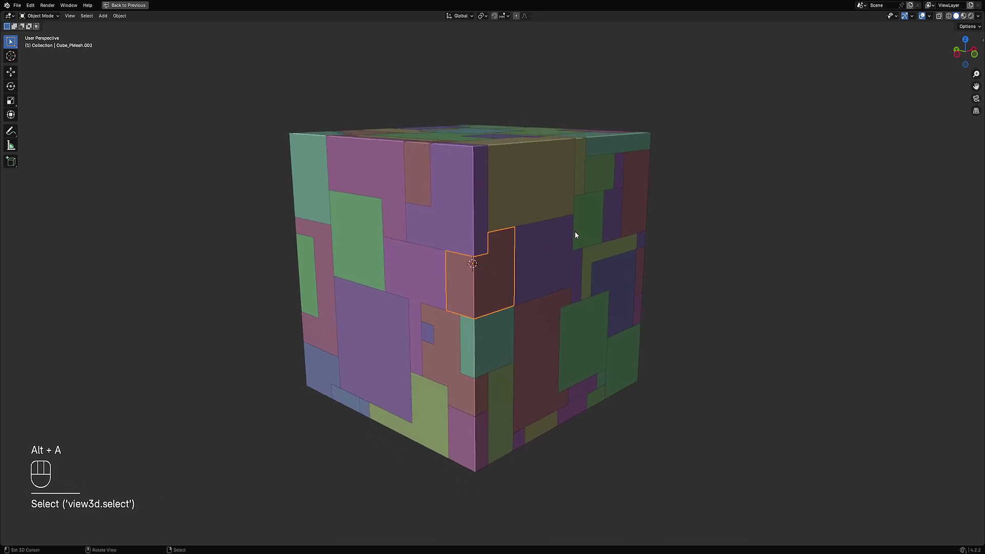
{"action": "scroll", "coordinate": [575, 235], "scroll_direction": "up", "scroll_amount": 2}
{"action": "key", "text": "shift+q"}
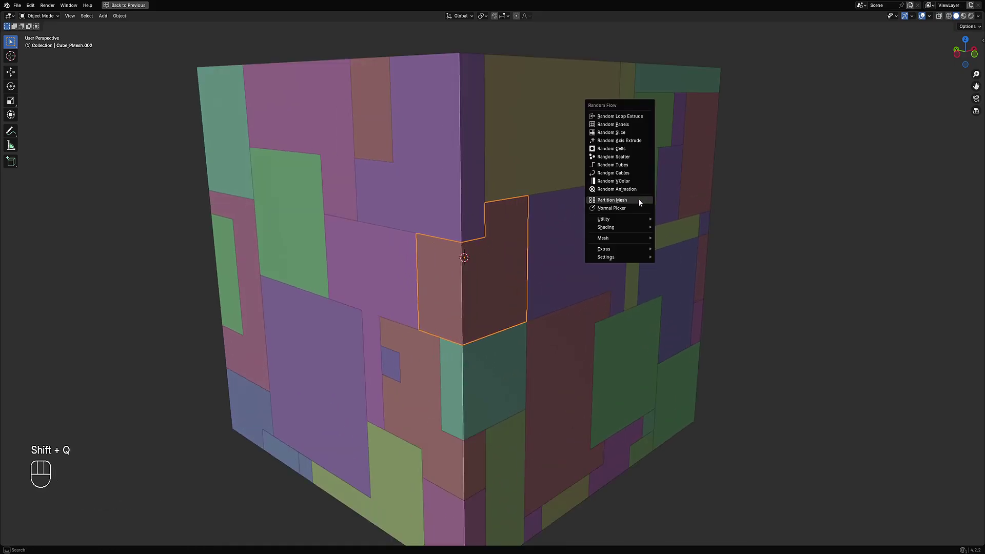
{"action": "middle_click_drag", "start_coordinate": [555, 244], "coordinate": [659, 264], "text": "shift"}
{"action": "key", "text": "shift+q"}
{"action": "left_click", "coordinate": [653, 185]}
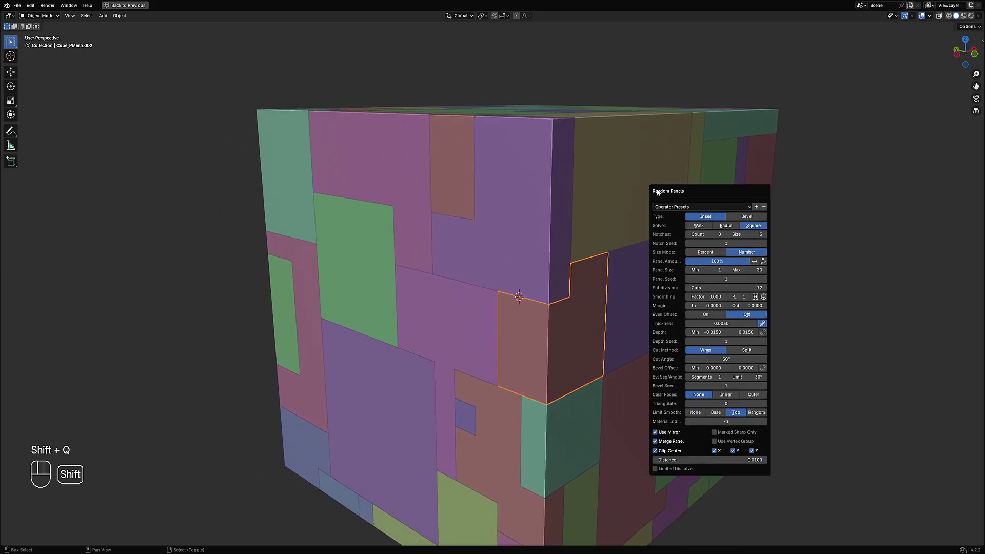
- Apply the square top 50 perc preset to the random panels and set the subdivision cuts to 11
{"action": "left_click", "coordinate": [703, 207]}
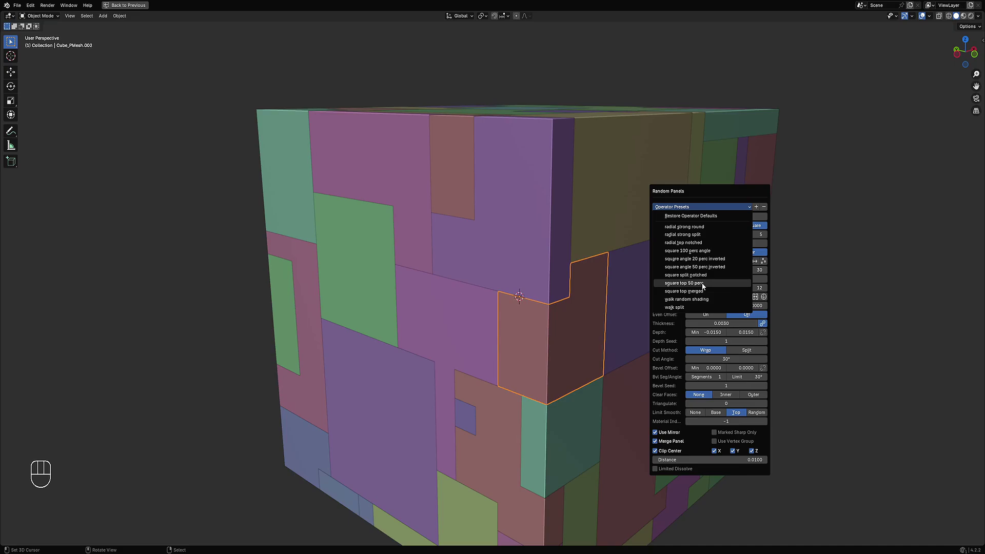
{"action": "left_click", "coordinate": [701, 283]}
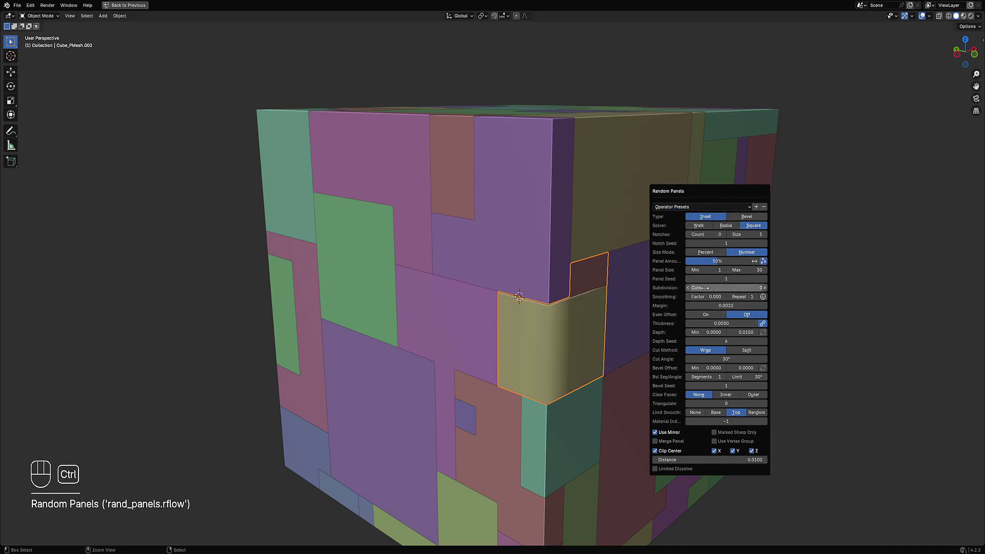
{"action": "scroll", "coordinate": [704, 288], "scroll_direction": "up", "scroll_amount": 5, "text": "ctrl"}
{"action": "scroll", "coordinate": [704, 287], "scroll_direction": "up", "scroll_amount": 6, "text": "ctrl"}
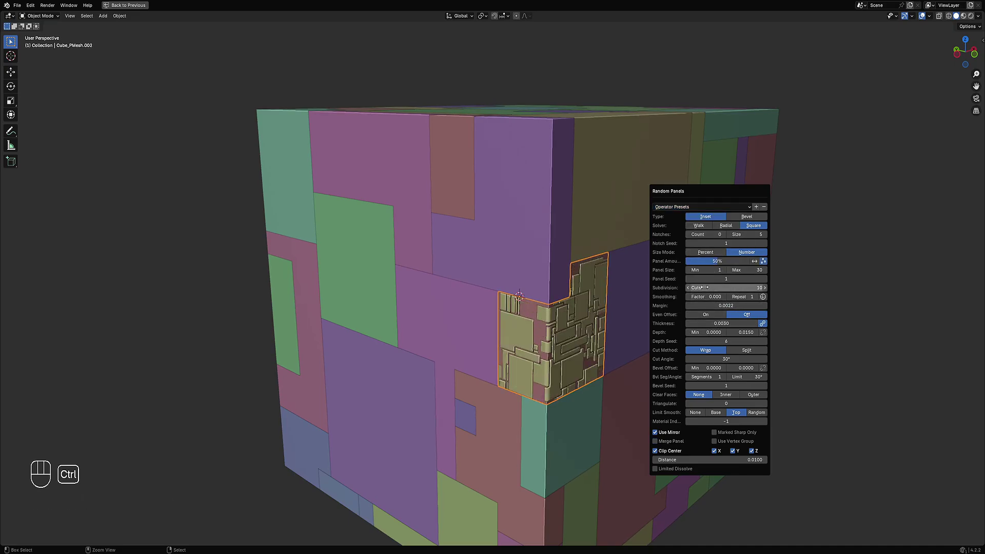
{"action": "left_click", "coordinate": [566, 365]}
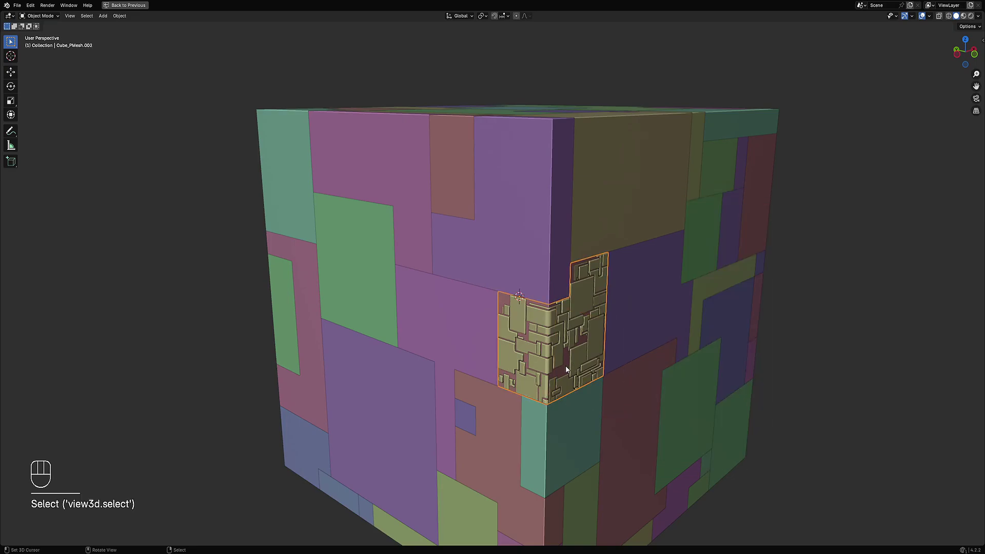
- Try running Partition Mesh on the panelled corner piece and undo it
{"action": "key", "text": "shift+q"}
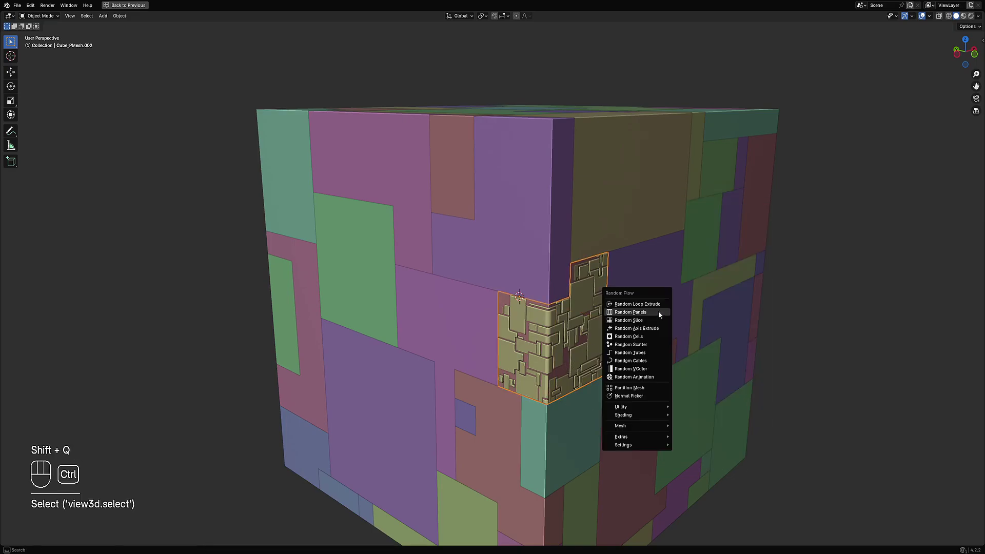
{"action": "left_click", "coordinate": [658, 311]}
{"action": "key", "text": "shift+q"}
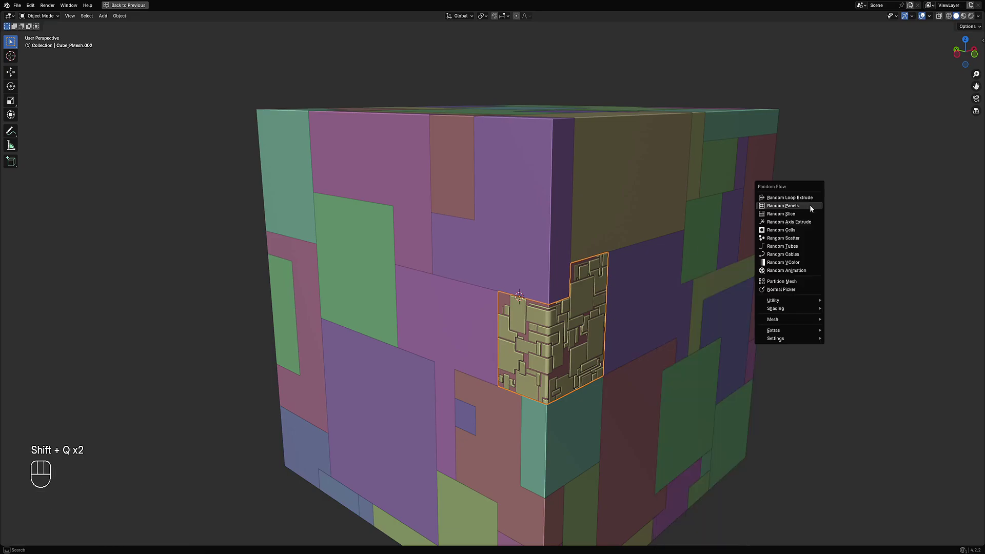
{"action": "left_click", "coordinate": [799, 281]}
{"action": "key", "text": "ctrl+z"}
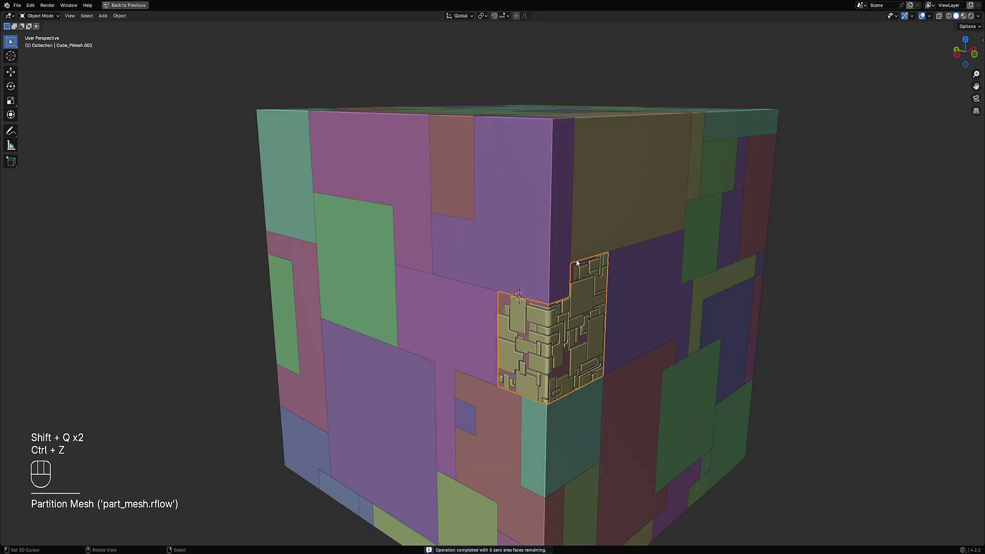
- Delete the generated panel object and select the bare corner piece underneath it
{"action": "scroll", "coordinate": [613, 349], "scroll_direction": "down", "scroll_amount": 2}
{"action": "middle_click_drag", "start_coordinate": [613, 359], "coordinate": [571, 307]}
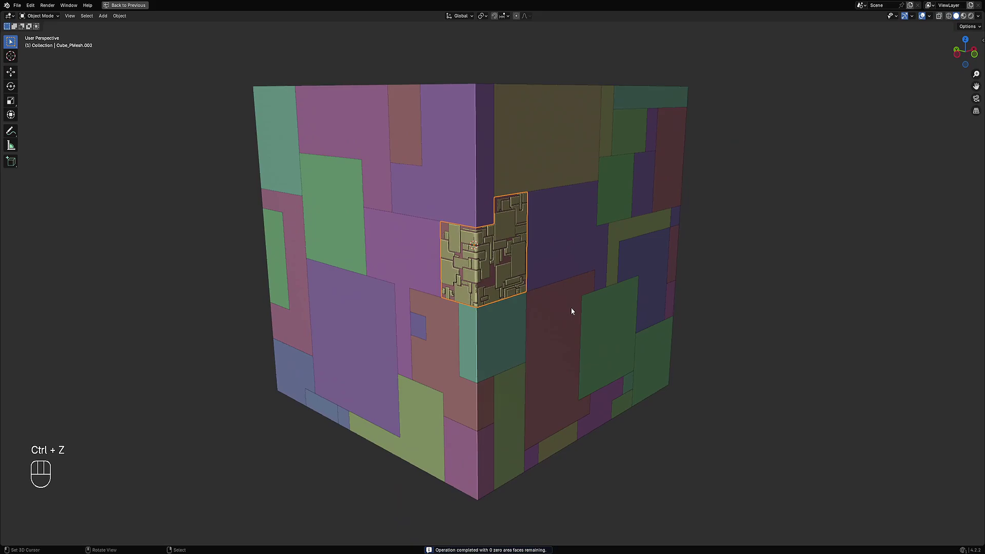
{"action": "middle_click_drag", "start_coordinate": [539, 260], "coordinate": [537, 271]}
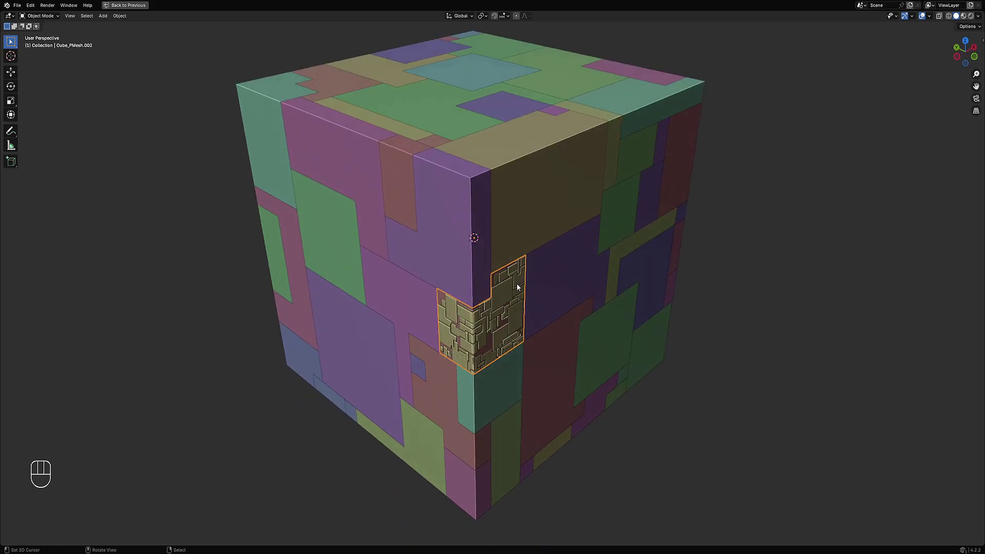
{"action": "left_click", "coordinate": [517, 285]}
{"action": "left_click", "coordinate": [517, 297]}
{"action": "left_click", "coordinate": [501, 319]}
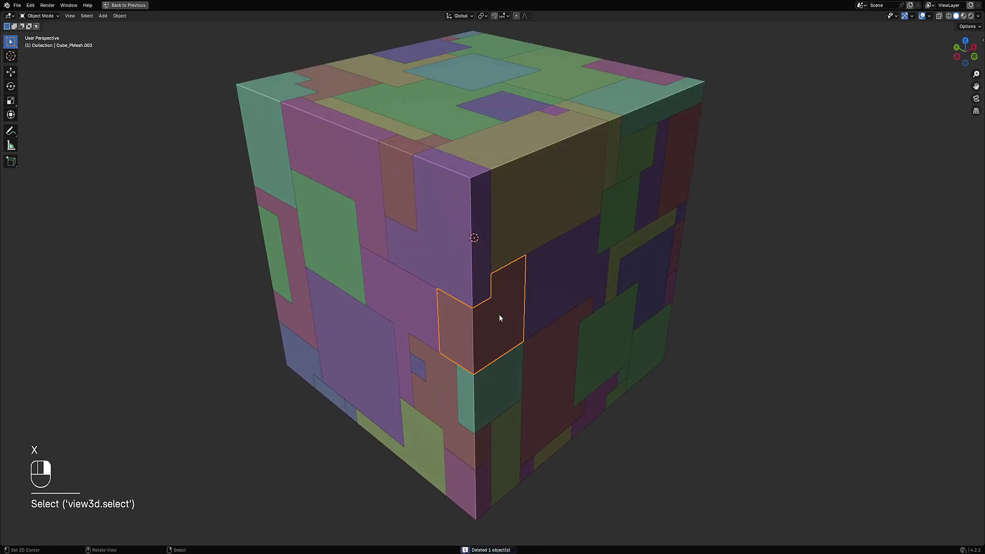
- Run Random Panels on the selected corner piece with the square top merged preset
{"action": "middle_click_drag", "start_coordinate": [501, 318], "coordinate": [534, 285]}
{"action": "scroll", "coordinate": [591, 215], "scroll_direction": "up", "scroll_amount": 4}
{"action": "key", "text": "shift+q"}
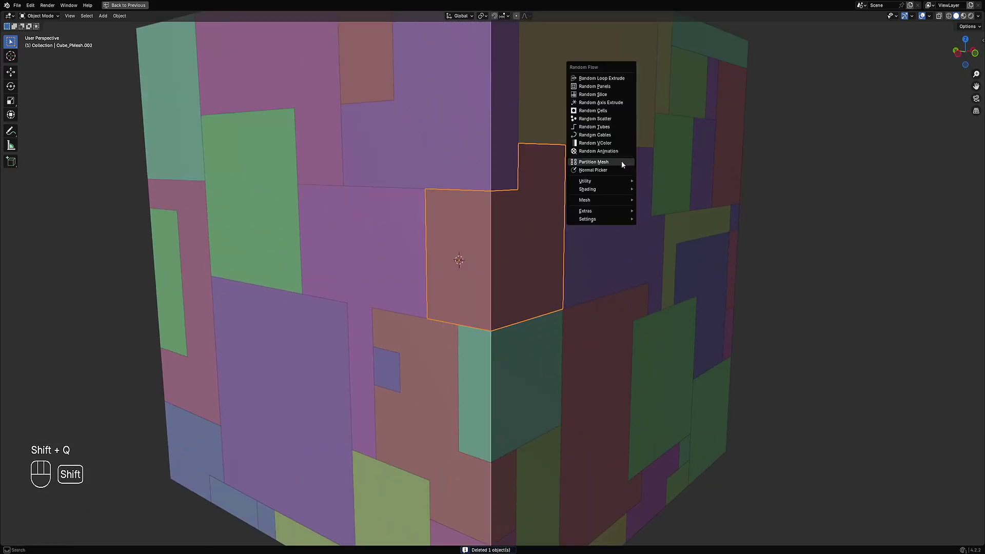
{"action": "left_click", "coordinate": [617, 86]}
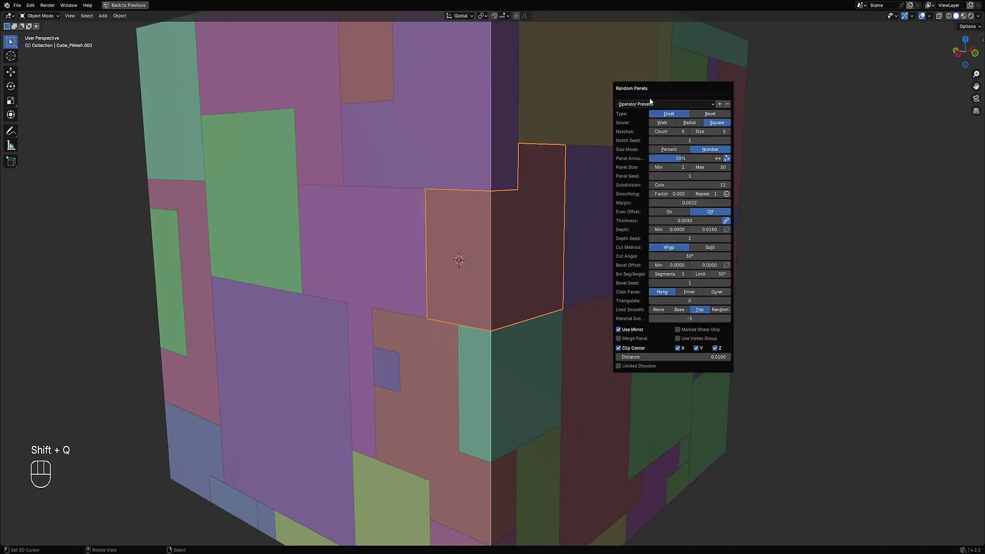
{"action": "left_click", "coordinate": [639, 105]}
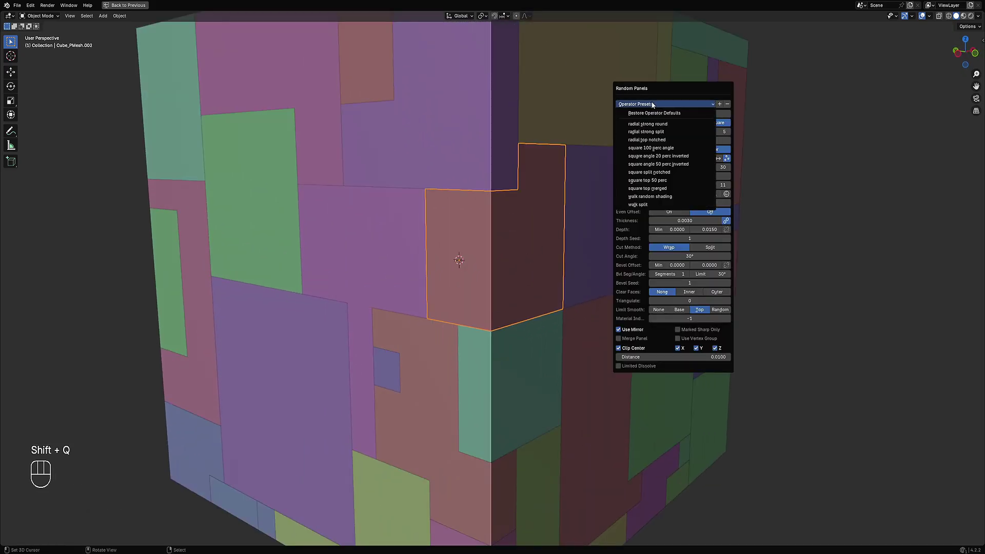
{"action": "left_click", "coordinate": [651, 188]}
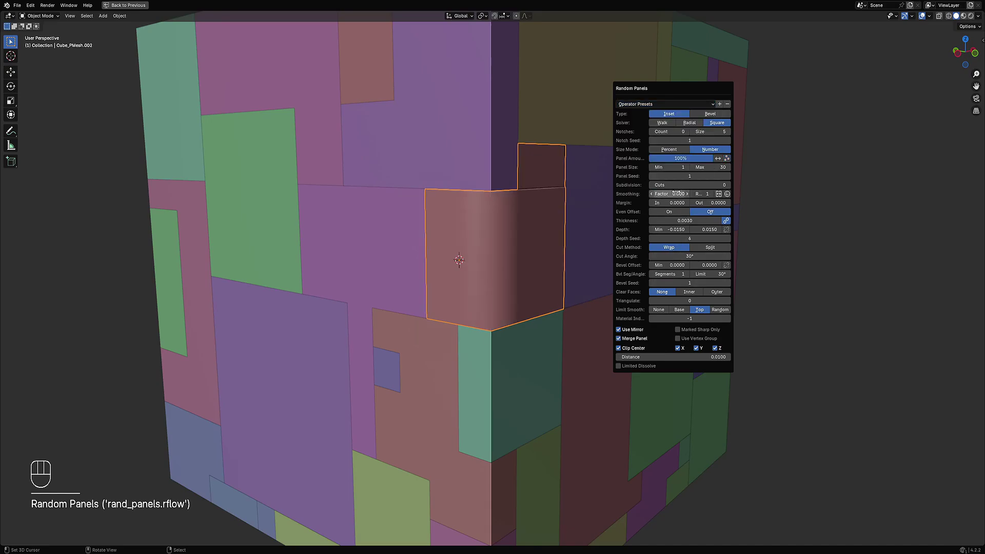
- Set the merged panels' subdivision cuts to 11
{"action": "scroll", "coordinate": [674, 184], "scroll_direction": "up", "scroll_amount": 6, "text": "ctrl"}
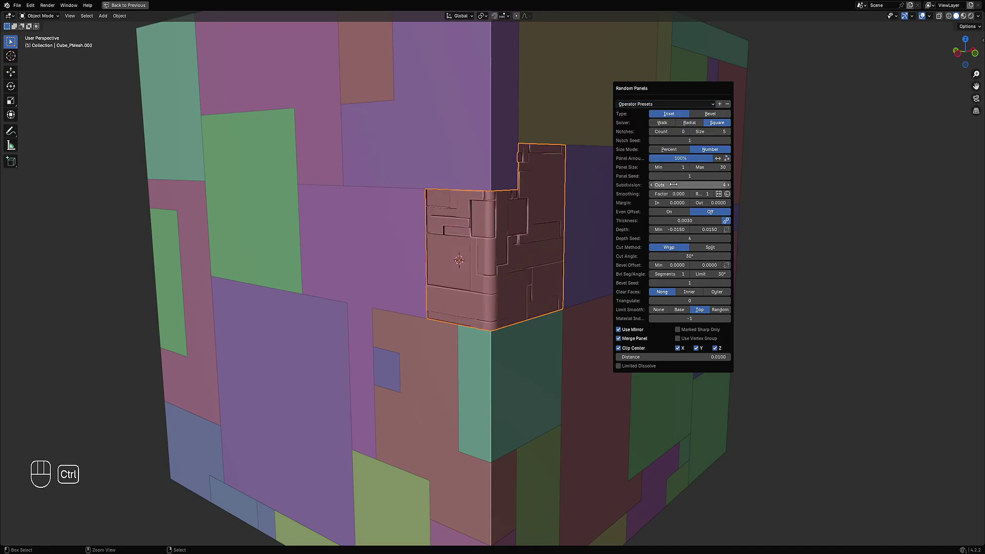
{"action": "scroll", "coordinate": [673, 185], "scroll_direction": "up", "scroll_amount": 2, "text": "ctrl"}
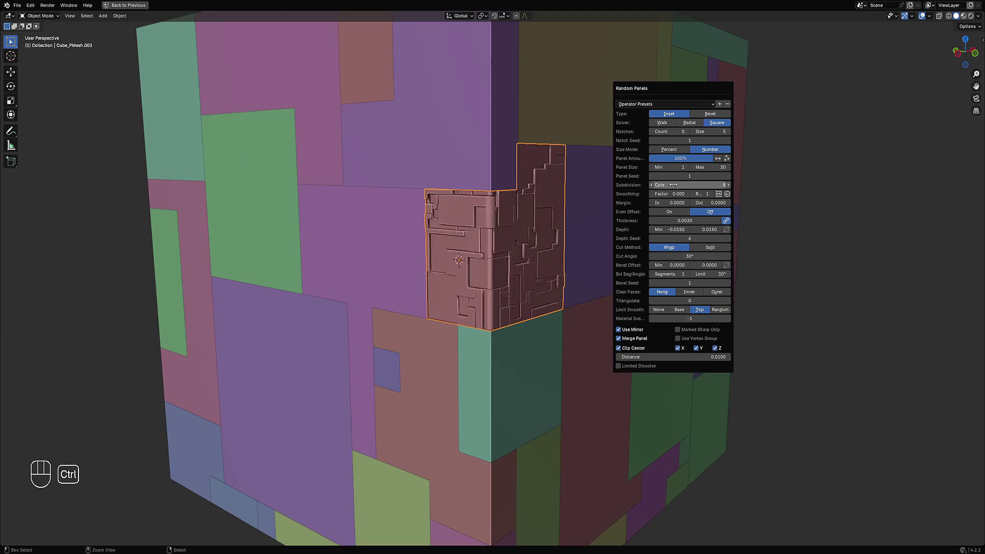
{"action": "scroll", "coordinate": [674, 184], "scroll_direction": "up", "scroll_amount": 1, "text": "ctrl"}
{"action": "scroll", "coordinate": [674, 185], "scroll_direction": "up", "scroll_amount": 1, "text": "ctrl"}
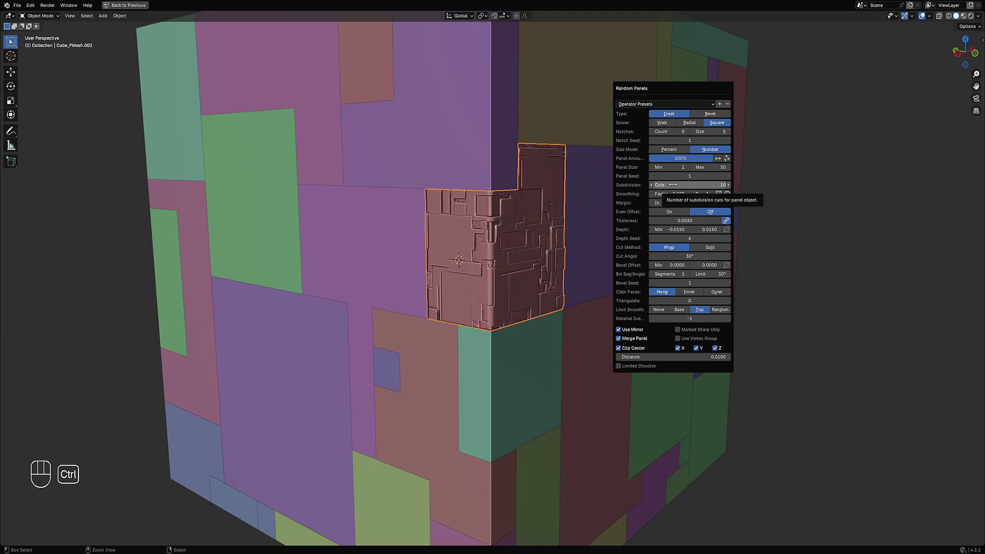
- Hide the viewport overlays and examine the merged panels up close in solid and wireframe shading, including their operator settings
{"action": "scroll", "coordinate": [518, 261], "scroll_direction": "down", "scroll_amount": 5}
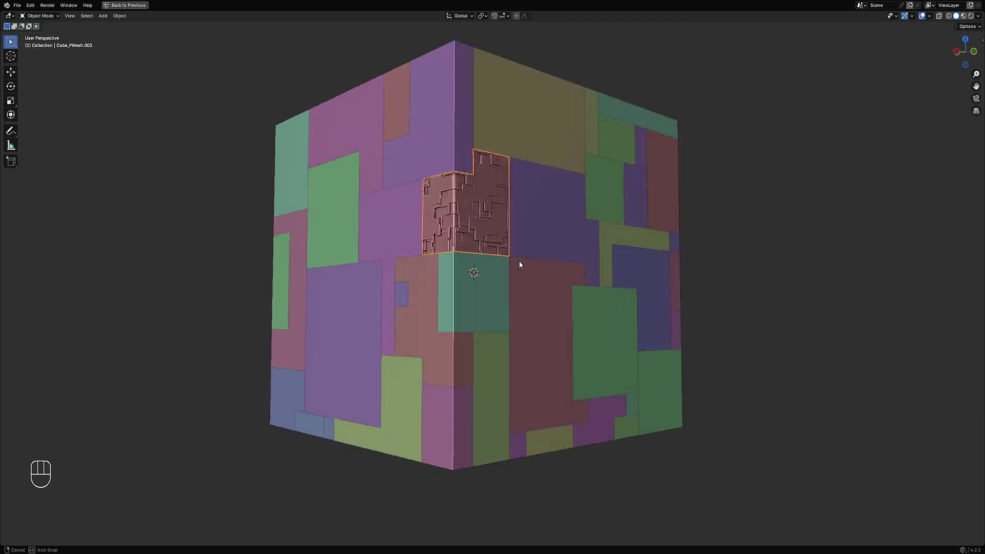
{"action": "middle_click_drag", "start_coordinate": [518, 261], "coordinate": [511, 250]}
{"action": "key", "text": "shift+alt+z"}
{"action": "scroll", "coordinate": [511, 251], "scroll_direction": "up", "scroll_amount": 4}
{"action": "middle_click_drag", "start_coordinate": [530, 310], "coordinate": [567, 293]}
{"action": "scroll", "coordinate": [567, 293], "scroll_direction": "up", "scroll_amount": 5}
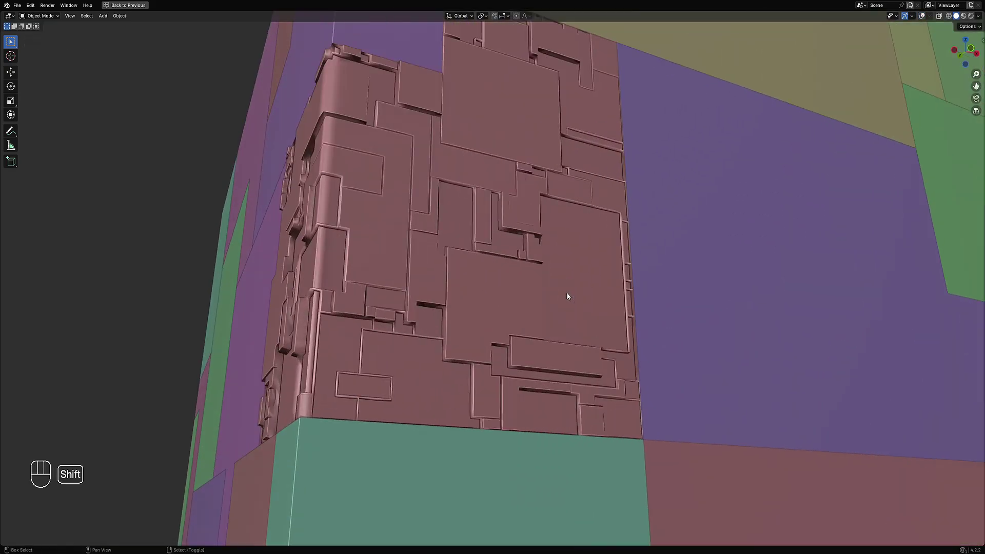
{"action": "key", "text": "shift+z"}
{"action": "key", "text": "shift+z"}
{"action": "key", "text": "F9"}
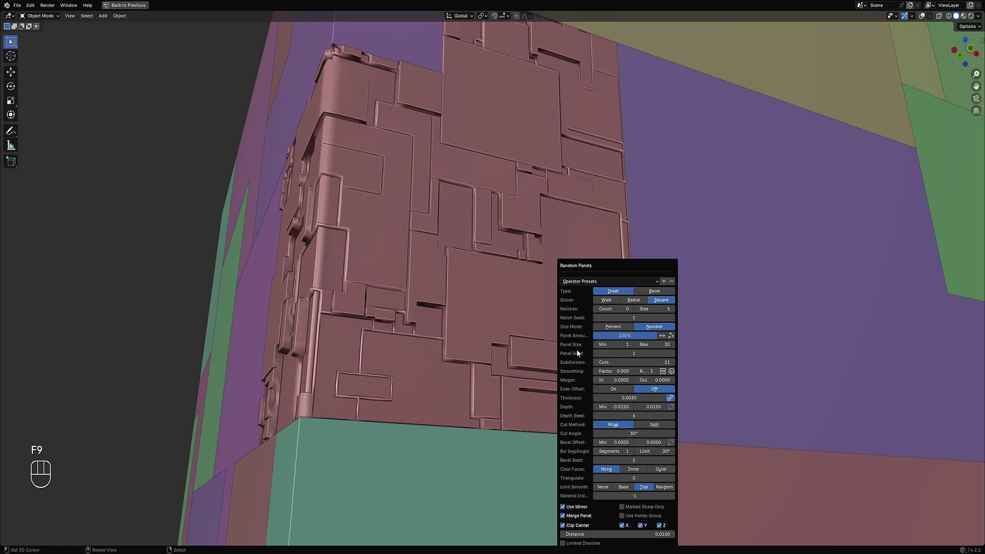
- Select the purple corner piece directly above the panelled piece and turn the viewport overlays back on
{"action": "scroll", "coordinate": [546, 281], "scroll_direction": "down", "scroll_amount": 8}
{"action": "middle_click_drag", "start_coordinate": [546, 282], "coordinate": [459, 249]}
{"action": "left_click", "coordinate": [459, 247]}
{"action": "key", "text": "shift+alt+z"}
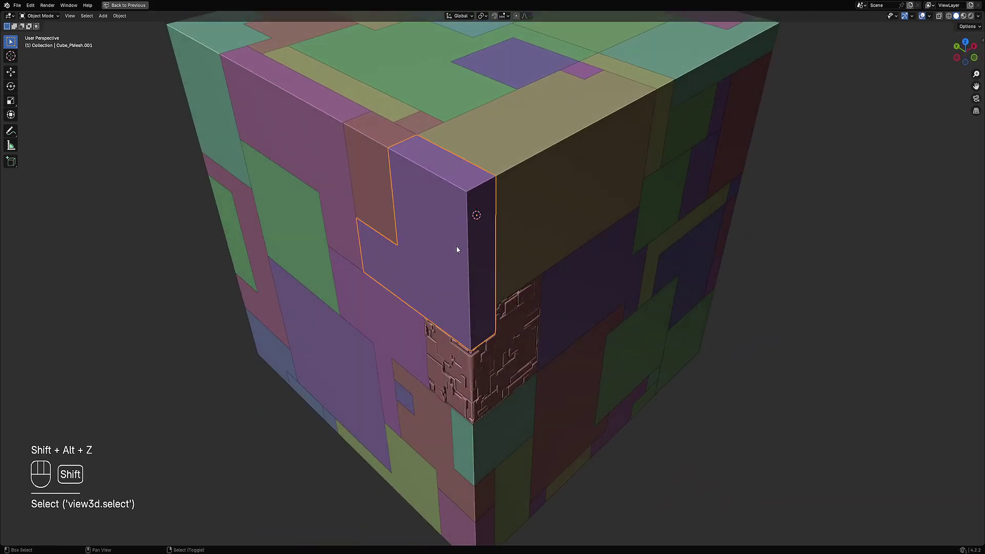
- Repeat Random Panels on the purple corner piece, the large olive piece beside it and the indigo piece beneath the olive one
{"action": "key", "text": "shift+r"}
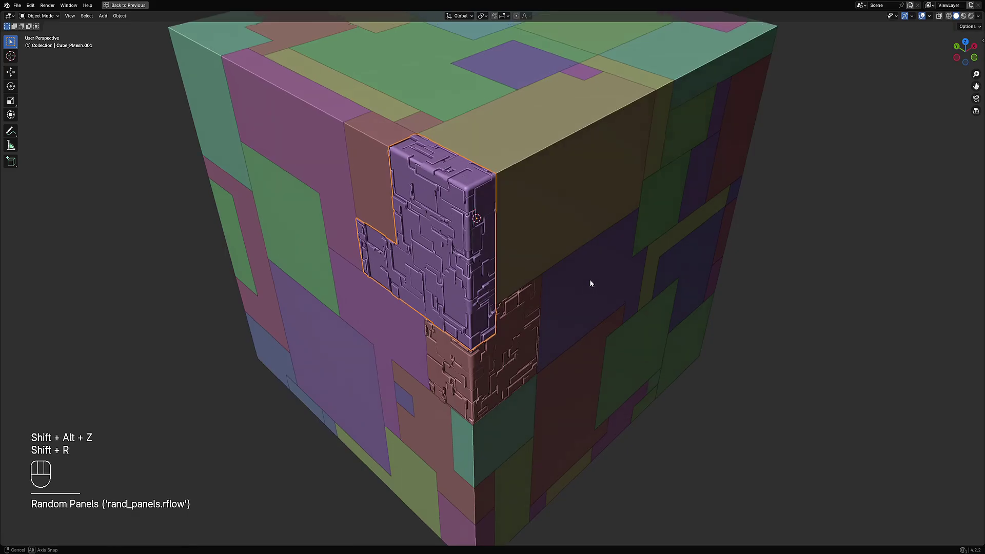
{"action": "scroll", "coordinate": [590, 279], "scroll_direction": "down", "scroll_amount": 3}
{"action": "left_click", "coordinate": [563, 225], "text": "shift"}
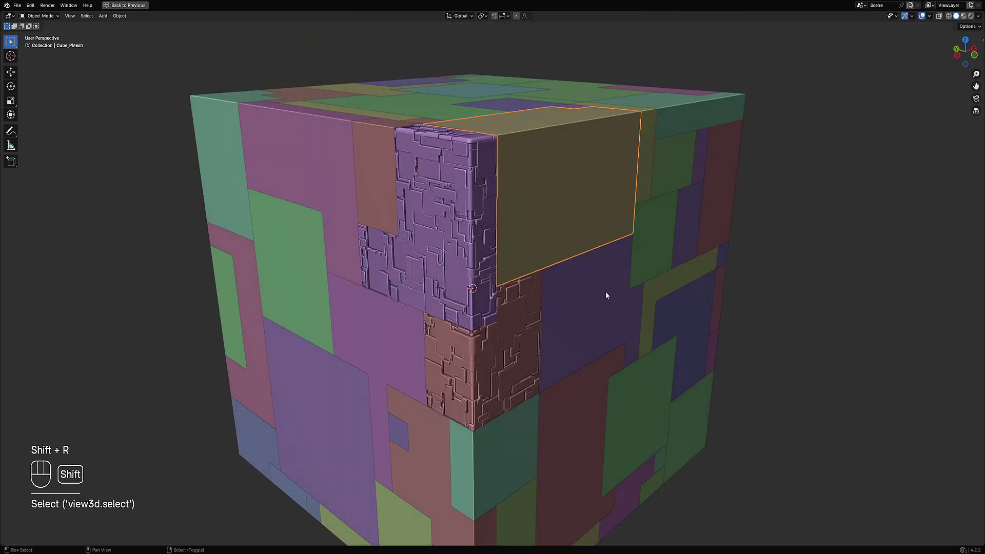
{"action": "key", "text": "shift+r"}
{"action": "middle_click_drag", "start_coordinate": [590, 269], "coordinate": [523, 221]}
{"action": "left_click", "coordinate": [523, 222], "text": "shift"}
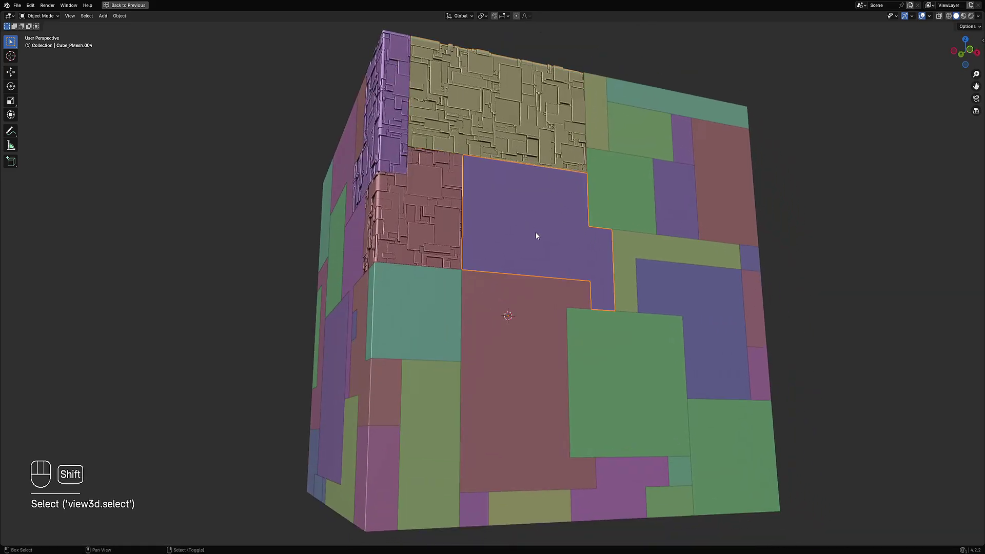
{"action": "key", "text": "shift+r"}
- Repeat Random Panels on the teal corner piece and the tall dark red piece next to it
{"action": "middle_click_drag", "start_coordinate": [546, 277], "coordinate": [461, 297]}
{"action": "left_click", "coordinate": [460, 297]}
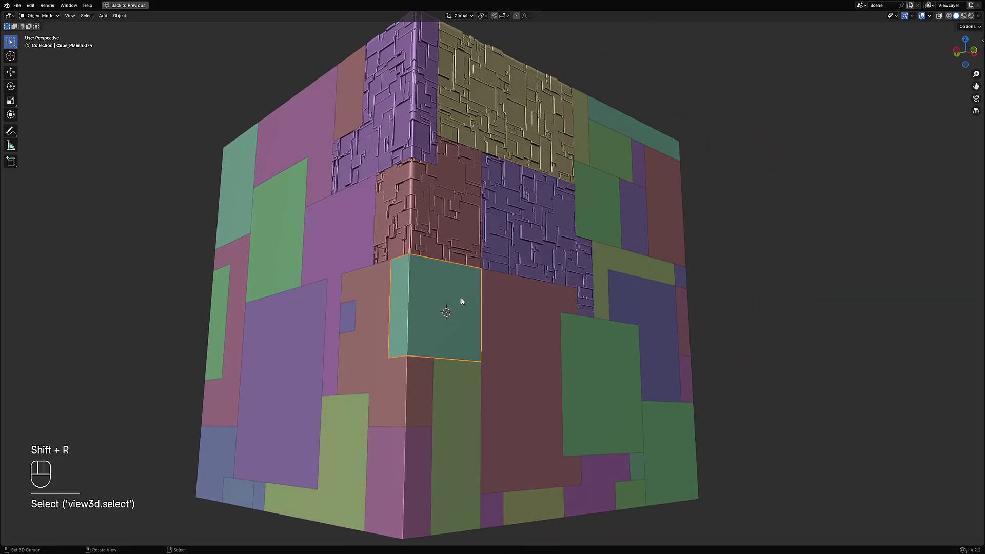
{"action": "key", "text": "shift+r"}
{"action": "left_click", "coordinate": [518, 341]}
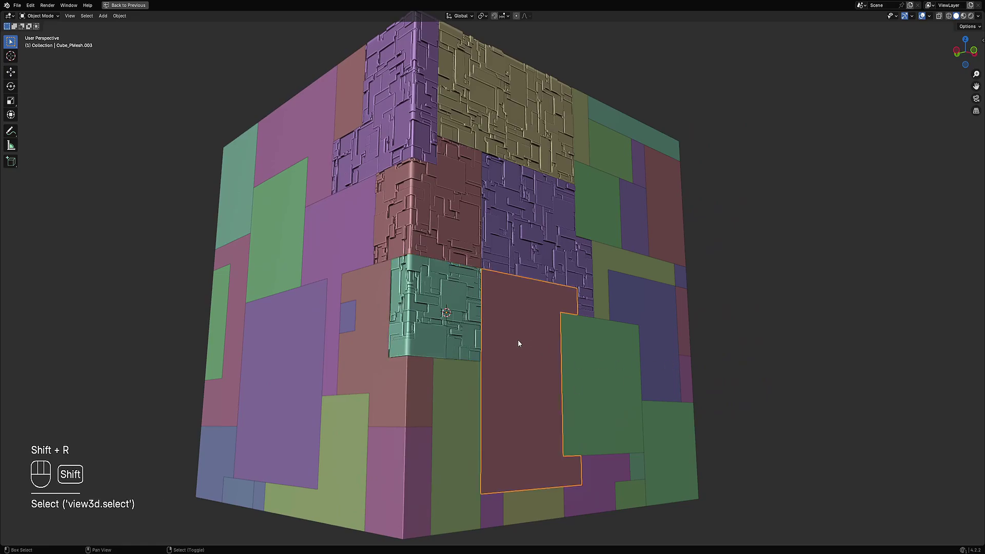
{"action": "key", "text": "shift+r"}
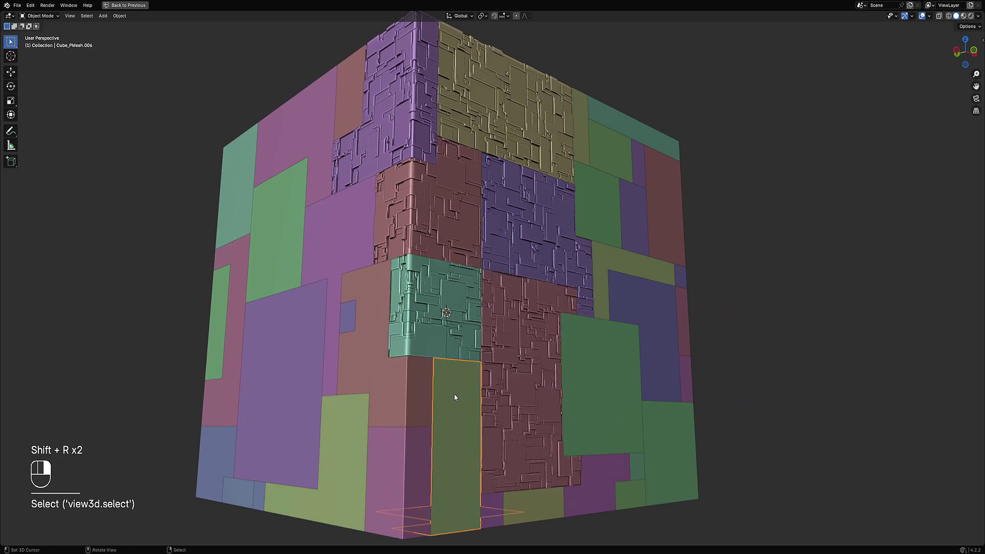
- Repeat Random Panels on the narrow olive-green piece and the brownish piece wrapping the corner below the teal one
{"action": "left_click", "coordinate": [437, 366]}
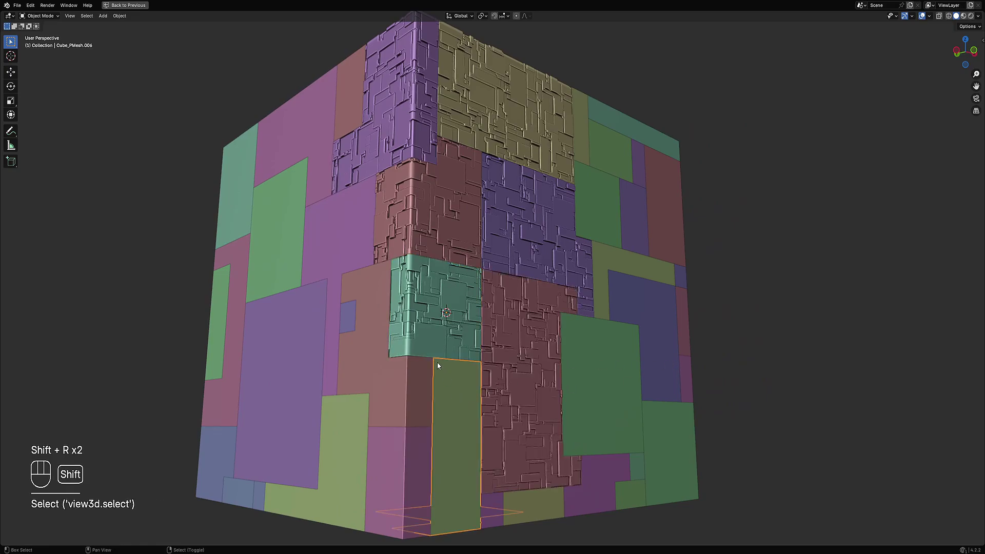
{"action": "key", "text": "shift+r"}
{"action": "left_click", "coordinate": [366, 362], "text": "shift"}
{"action": "key", "text": "shift+r"}
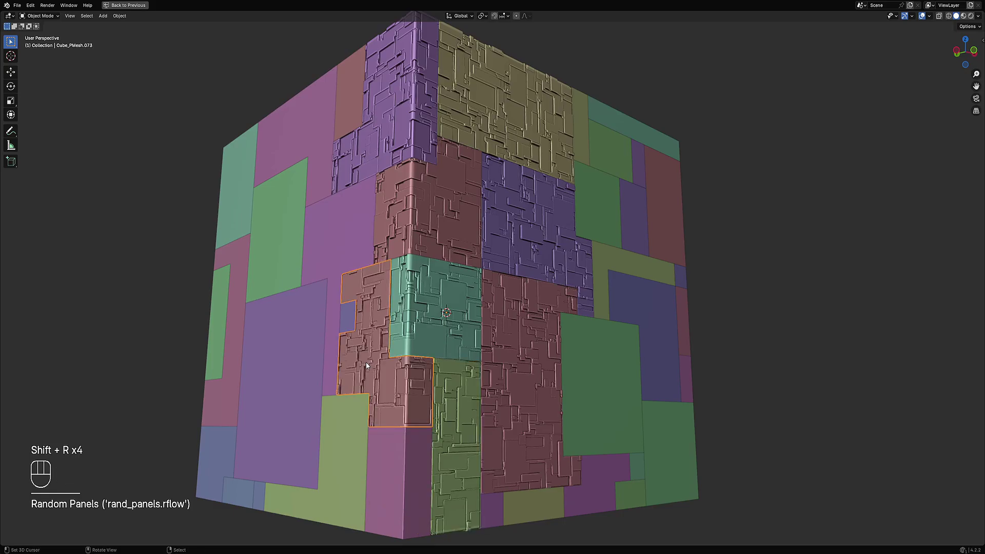
- Check the panelled pieces in wireframe, then repeat Random Panels on the pink piece at the cube's bottom corner
{"action": "scroll", "coordinate": [366, 365], "scroll_direction": "down", "scroll_amount": 3}
{"action": "middle_click_drag", "start_coordinate": [472, 361], "coordinate": [525, 317], "text": "shift"}
{"action": "scroll", "coordinate": [524, 319], "scroll_direction": "up", "scroll_amount": 4}
{"action": "key", "text": "shift+z"}
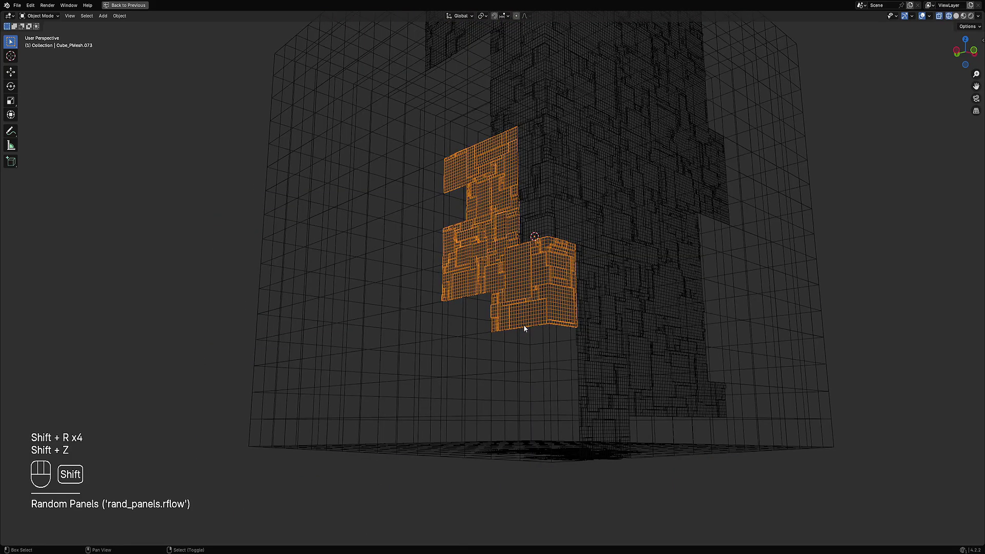
{"action": "key", "text": "shift+z"}
{"action": "left_click", "coordinate": [533, 353]}
{"action": "key", "text": "shift+r"}
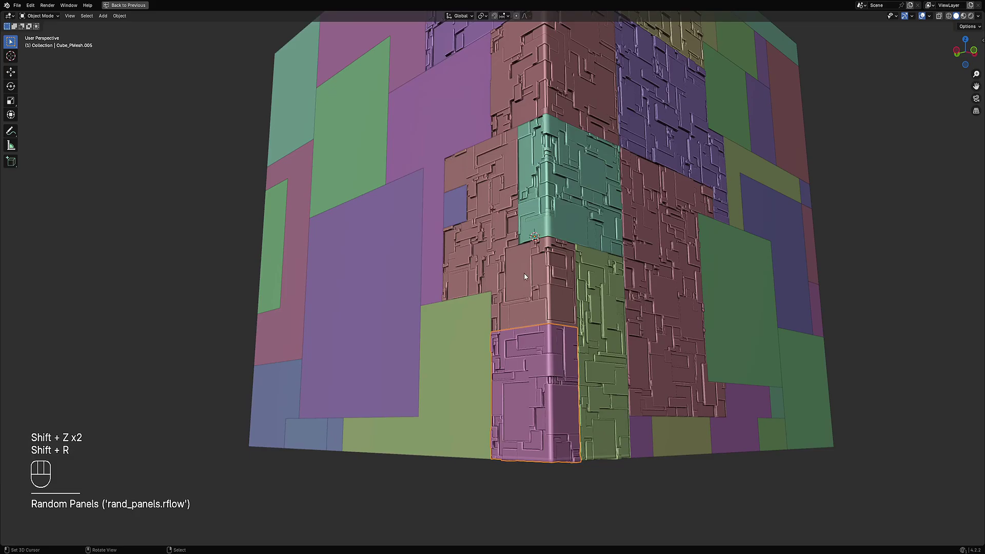
- Examine the panelled pieces' topology in wireframe shading and return to solid shading
{"action": "middle_click_drag", "start_coordinate": [614, 251], "coordinate": [595, 276], "text": "shift"}
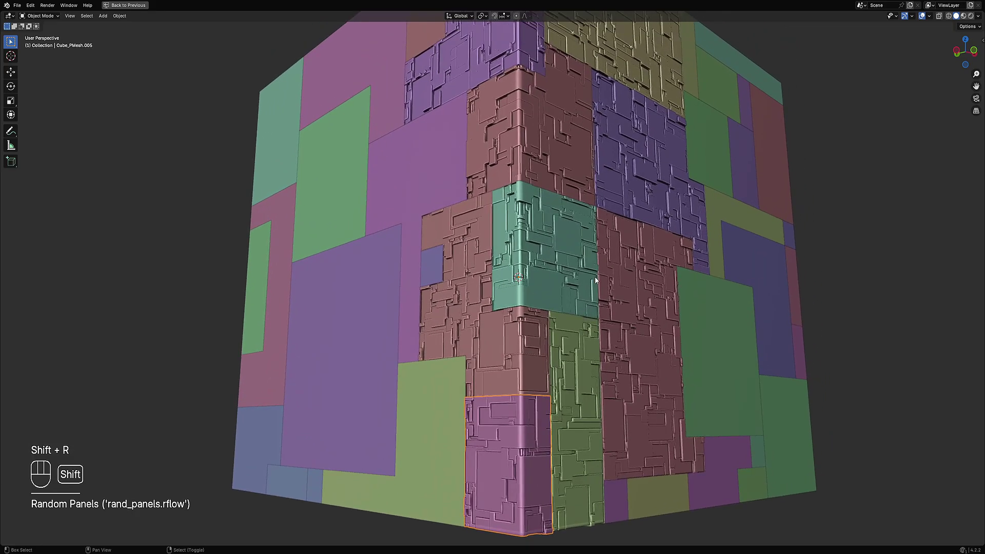
{"action": "key", "text": "shift+z"}
{"action": "key", "text": "shift+z"}
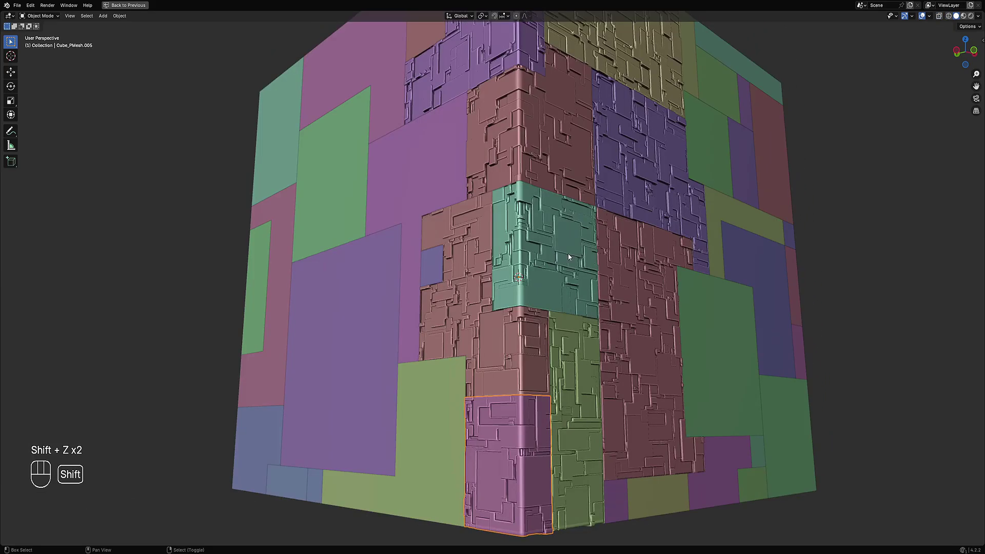
{"action": "key", "text": "z"}
{"action": "left_click", "coordinate": [549, 255]}
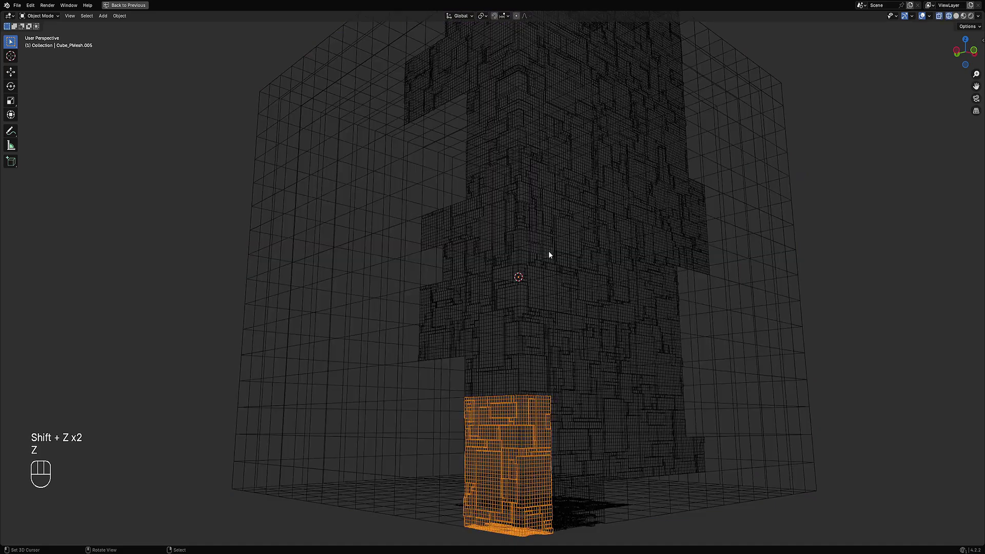
{"action": "middle_click_drag", "start_coordinate": [589, 331], "coordinate": [492, 297], "text": "shift"}
{"action": "key", "text": "shift+z"}
- Repeat Random Panels on the light green L-shaped bottom piece and the large purple piece beside it
{"action": "left_click", "coordinate": [483, 297]}
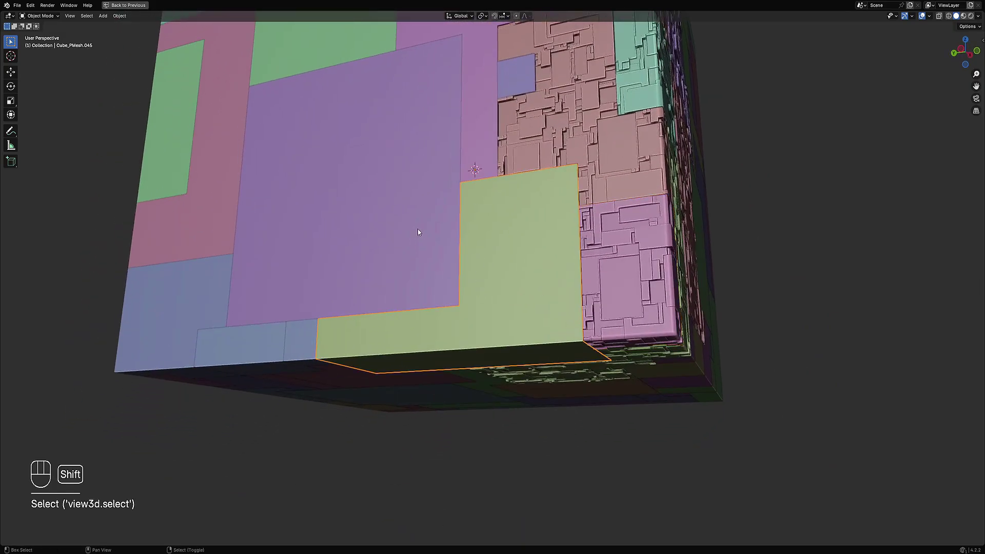
{"action": "key", "text": "shift+r"}
{"action": "scroll", "coordinate": [416, 229], "scroll_direction": "up", "scroll_amount": 1}
{"action": "scroll", "coordinate": [411, 228], "scroll_direction": "down", "scroll_amount": 2}
{"action": "right_click", "coordinate": [403, 222]}
{"action": "middle_click_drag", "start_coordinate": [433, 224], "coordinate": [459, 349], "text": "shift"}
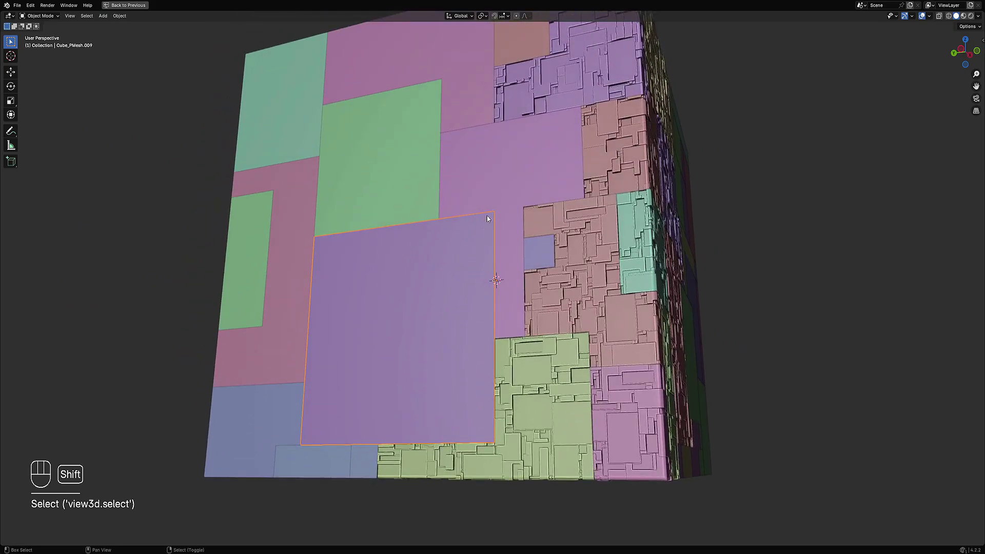
{"action": "key", "text": "shift+r"}
- Repeat Random Panels on the pink piece above the large purple one and on the small blue inset square
{"action": "right_click", "coordinate": [503, 176], "text": "shift"}
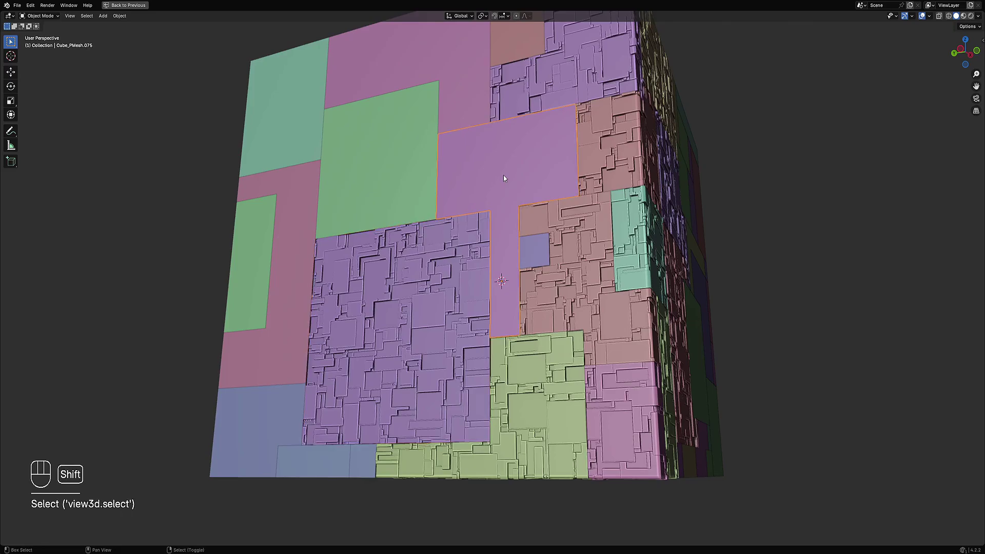
{"action": "key", "text": "shift+r"}
{"action": "right_click", "coordinate": [525, 242]}
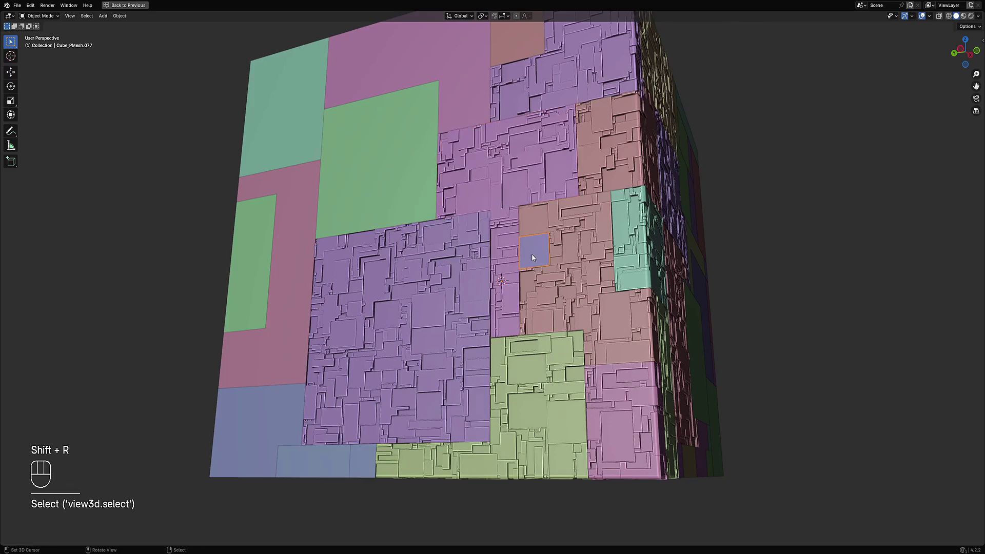
{"action": "scroll", "coordinate": [533, 231], "scroll_direction": "up", "scroll_amount": 4}
{"action": "key", "text": "shift+r"}
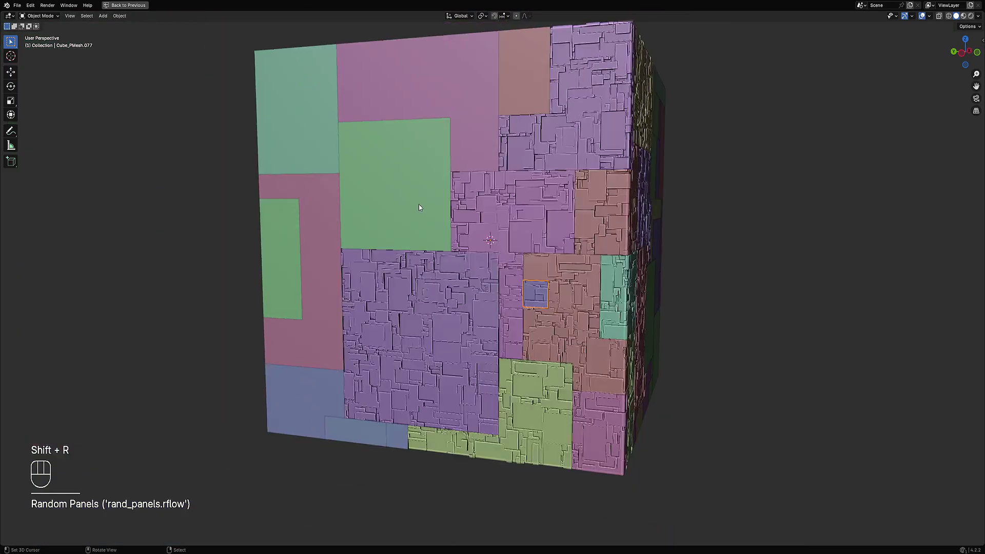
- Repeat Random Panels on the large green piece and the pink piece above it along the cube's upper edge
{"action": "right_click", "coordinate": [363, 196], "text": "shift"}
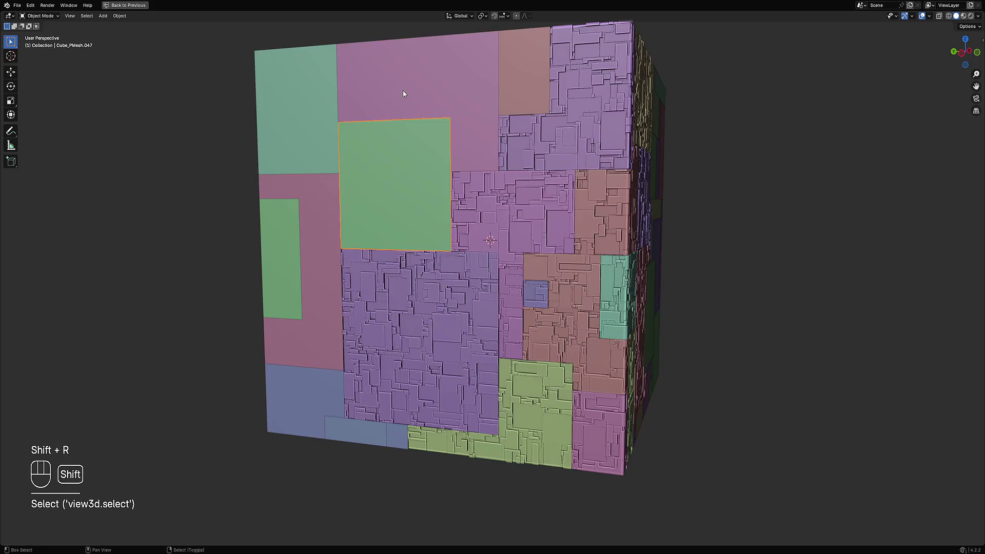
{"action": "key", "text": "shift+r"}
{"action": "middle_click_drag", "start_coordinate": [403, 91], "coordinate": [432, 181]}
{"action": "right_click", "coordinate": [417, 98]}
{"action": "key", "text": "shift"}
{"action": "key", "text": "shift+r"}
- Repeat Random Panels on the pink piece wrapping the next vertical edge and the green piece it surrounds
{"action": "scroll", "coordinate": [432, 180], "scroll_direction": "down", "scroll_amount": 4}
{"action": "right_click", "coordinate": [411, 258], "text": "shift"}
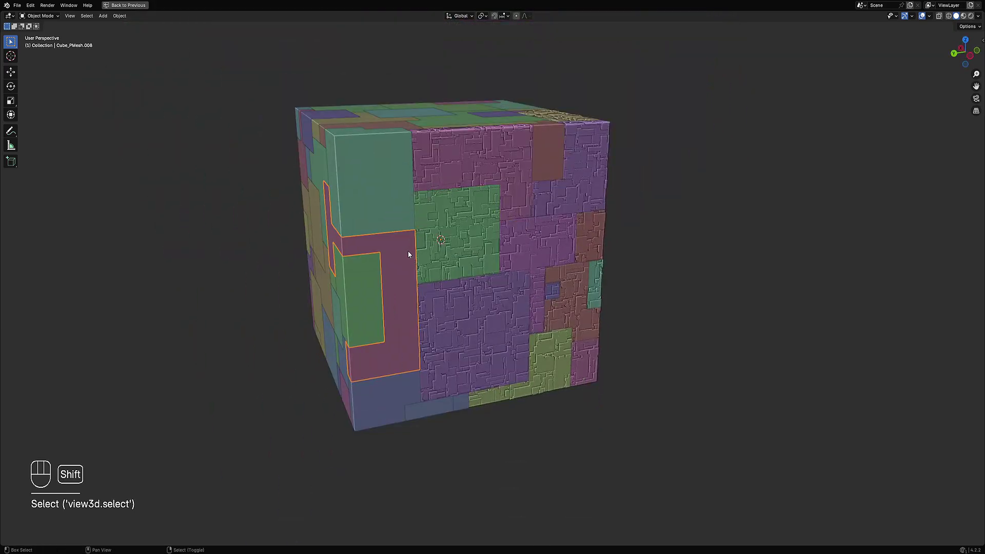
{"action": "key", "text": "shift+r"}
{"action": "middle_click_drag", "start_coordinate": [409, 267], "coordinate": [496, 247]}
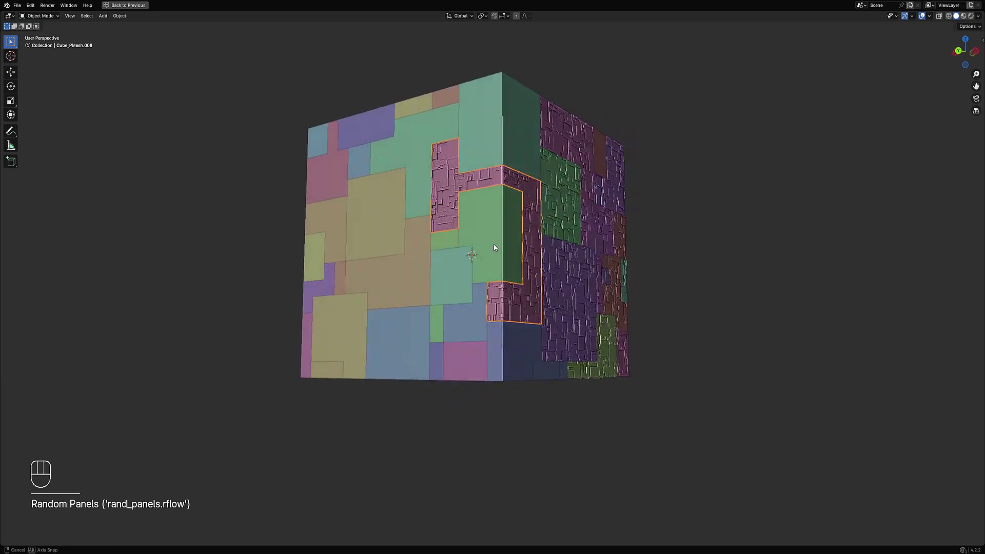
{"action": "scroll", "coordinate": [493, 214], "scroll_direction": "up", "scroll_amount": 1}
{"action": "right_click", "coordinate": [492, 214]}
{"action": "key", "text": "shift+r"}
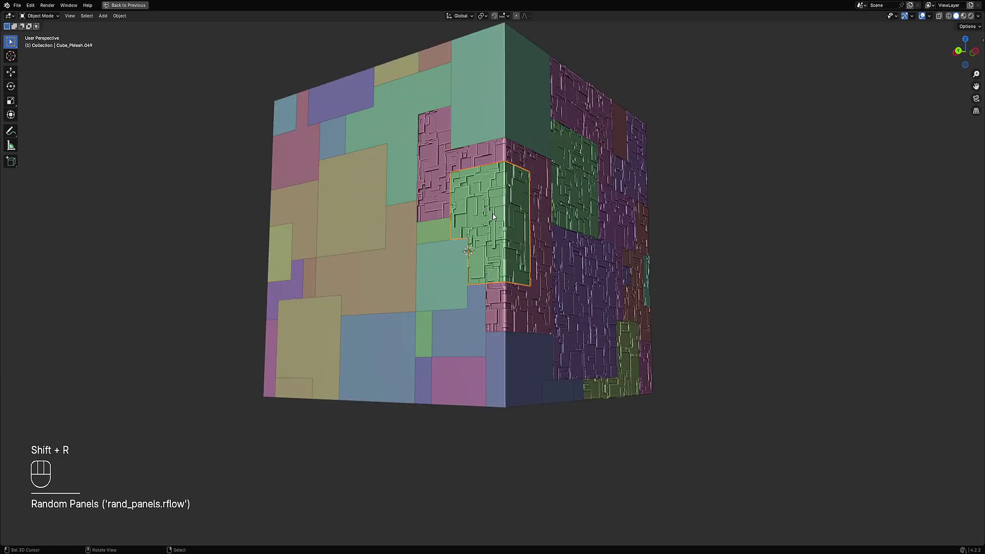
- Repeat Random Panels on the teal top corner piece and the reddish-brown piece adjoining it on the top edge
{"action": "middle_click_drag", "start_coordinate": [518, 208], "coordinate": [514, 192]}
{"action": "right_click", "coordinate": [512, 182], "text": "shift"}
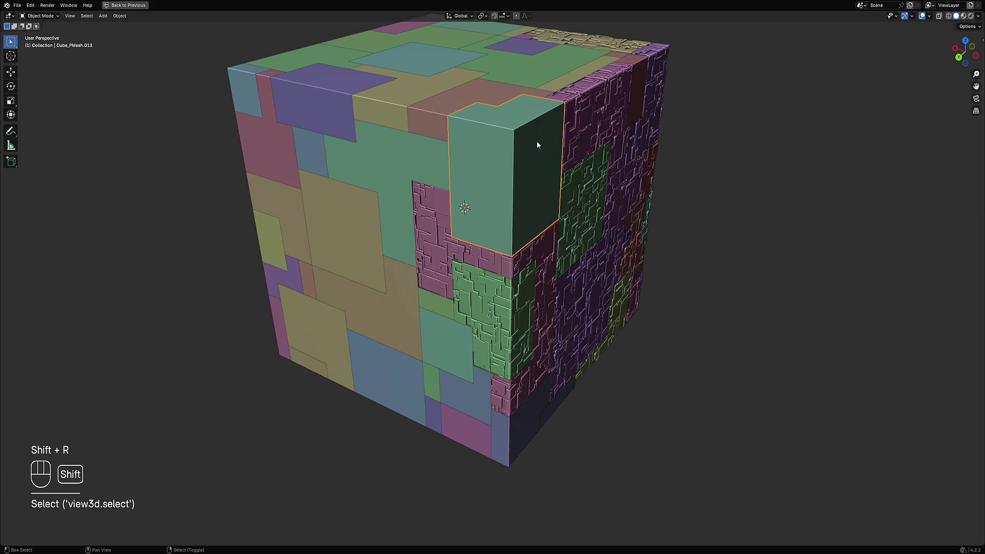
{"action": "key", "text": "shift+r"}
{"action": "middle_click_drag", "start_coordinate": [530, 143], "coordinate": [530, 232]}
{"action": "right_click", "coordinate": [453, 211]}
{"action": "key", "text": "shift+r"}
- Repeat Random Panels on the large green piece on the top face and the narrow olive strip along its edge
{"action": "middle_click_drag", "start_coordinate": [593, 319], "coordinate": [544, 250]}
{"action": "right_click", "coordinate": [544, 250]}
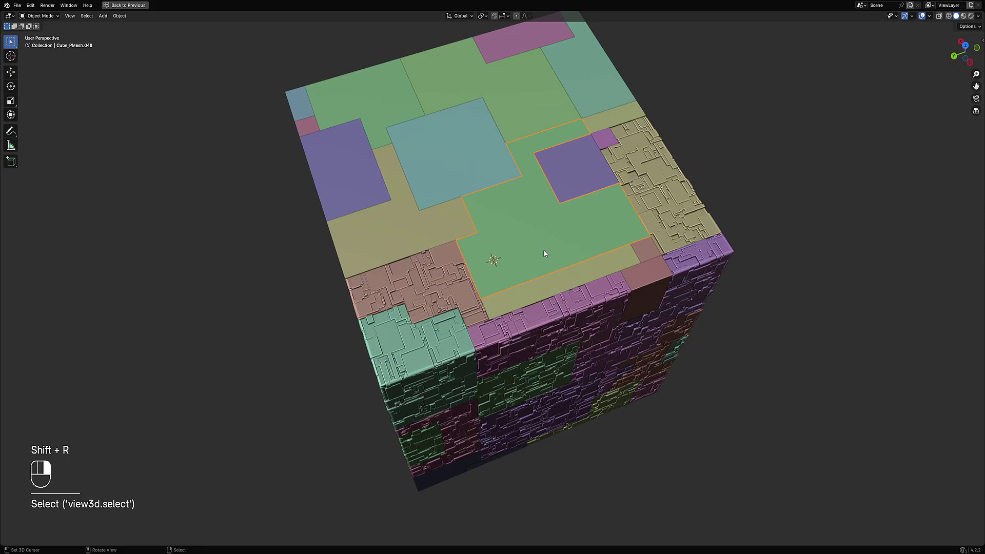
{"action": "key", "text": "shift+r"}
{"action": "right_click", "coordinate": [577, 277], "text": "shift"}
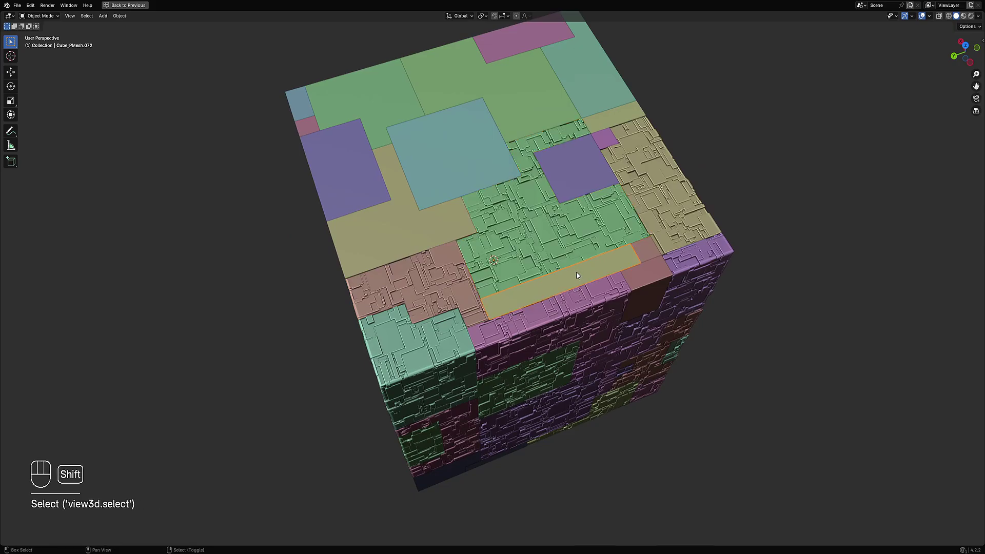
{"action": "key", "text": "shift+r"}
- Repeat Random Panels on the reddish-brown piece on the upper edge and the small adjoining piece on the top face
{"action": "middle_click_drag", "start_coordinate": [551, 281], "coordinate": [586, 322]}
{"action": "right_click", "coordinate": [587, 296]}
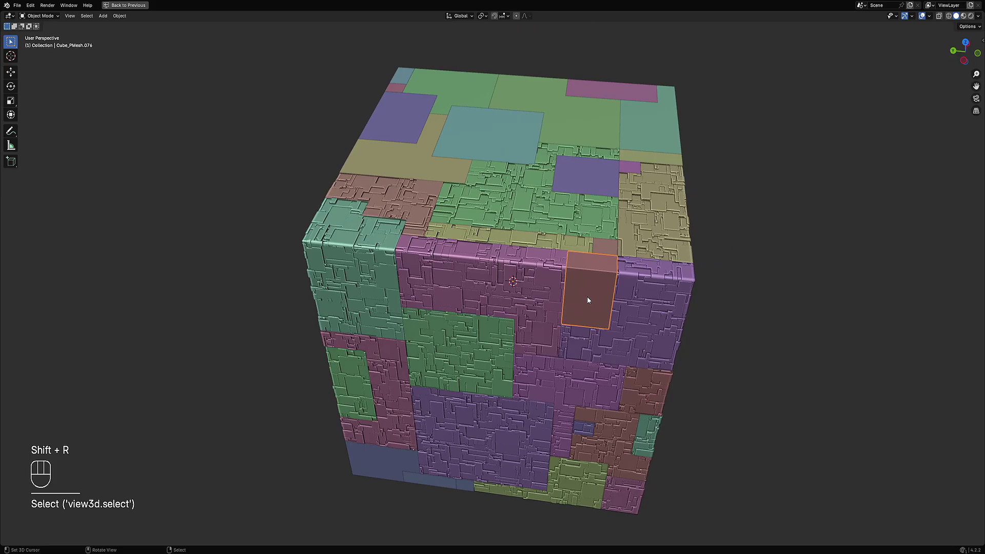
{"action": "key", "text": "shift+r"}
{"action": "right_click", "coordinate": [612, 257]}
{"action": "key", "text": "shift+r"}
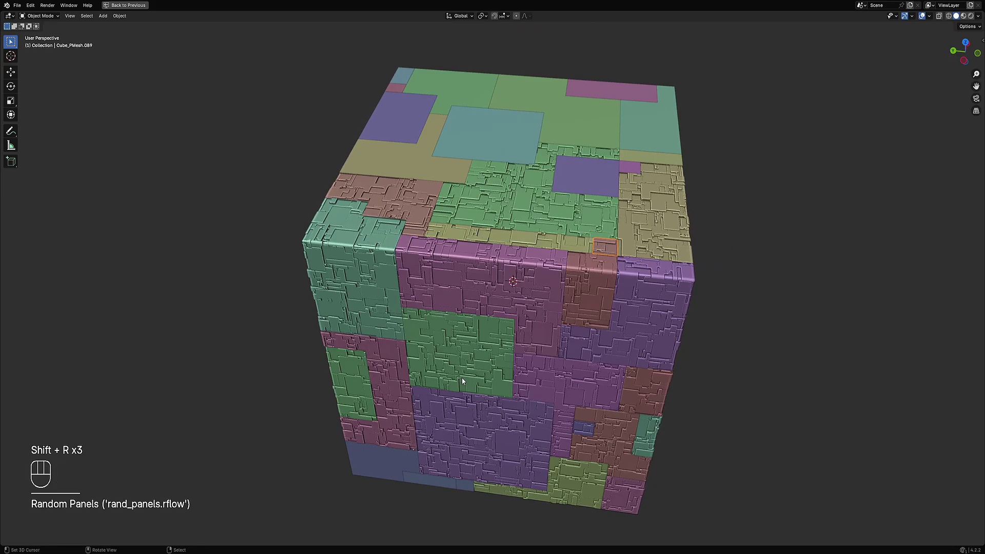
- Repeat Random Panels on the blue bottom corner piece and the two smaller blue pieces beside it along the bottom edge
{"action": "middle_click_drag", "start_coordinate": [611, 256], "coordinate": [415, 332]}
{"action": "right_click", "coordinate": [415, 333]}
{"action": "key", "text": "shift+r"}
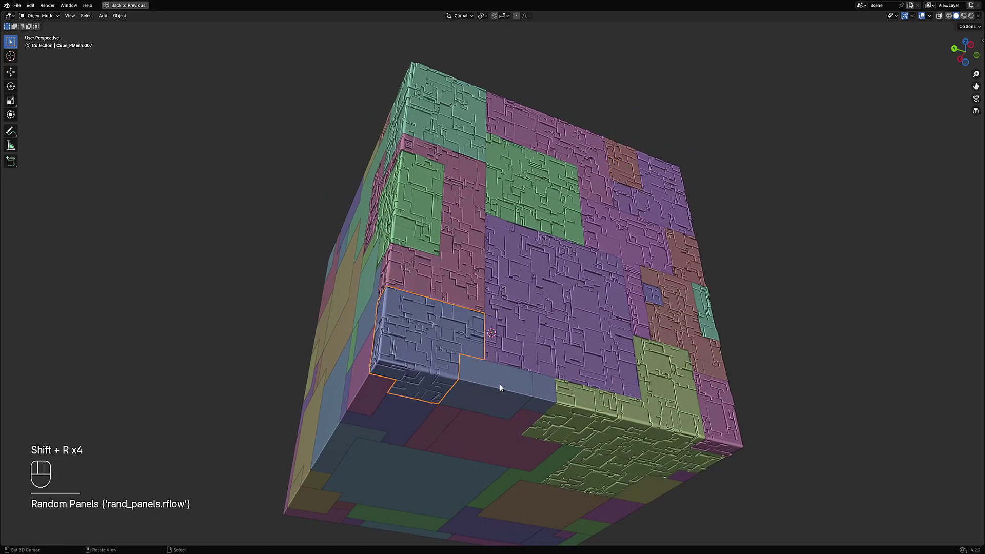
{"action": "right_click", "coordinate": [499, 384]}
{"action": "key", "text": "shift+r"}
{"action": "key", "text": "shift+r"}
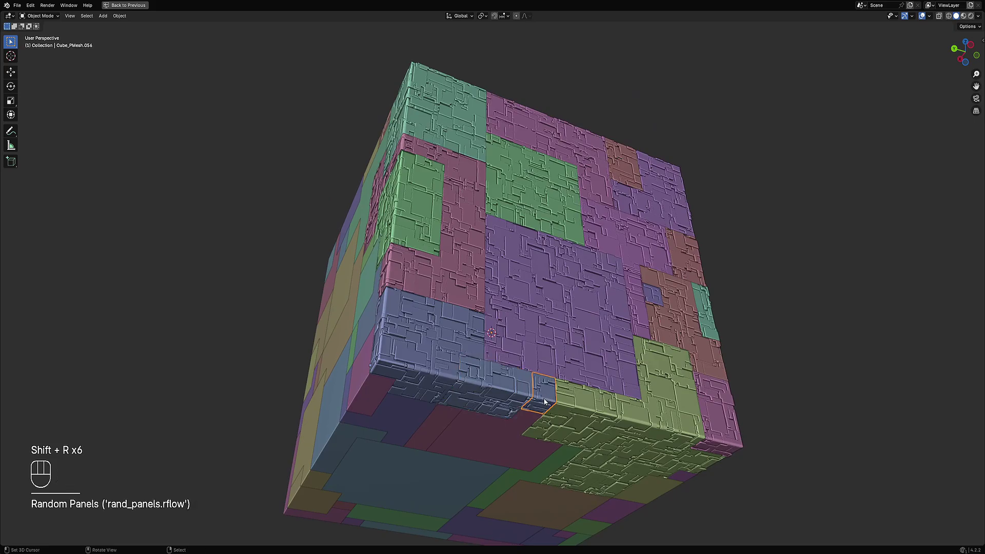
- Repeat Random Panels on the two neighbouring dark red pieces on the cube's underside
{"action": "middle_click_drag", "start_coordinate": [549, 398], "coordinate": [636, 277]}
{"action": "right_click", "coordinate": [641, 249], "text": "shift"}
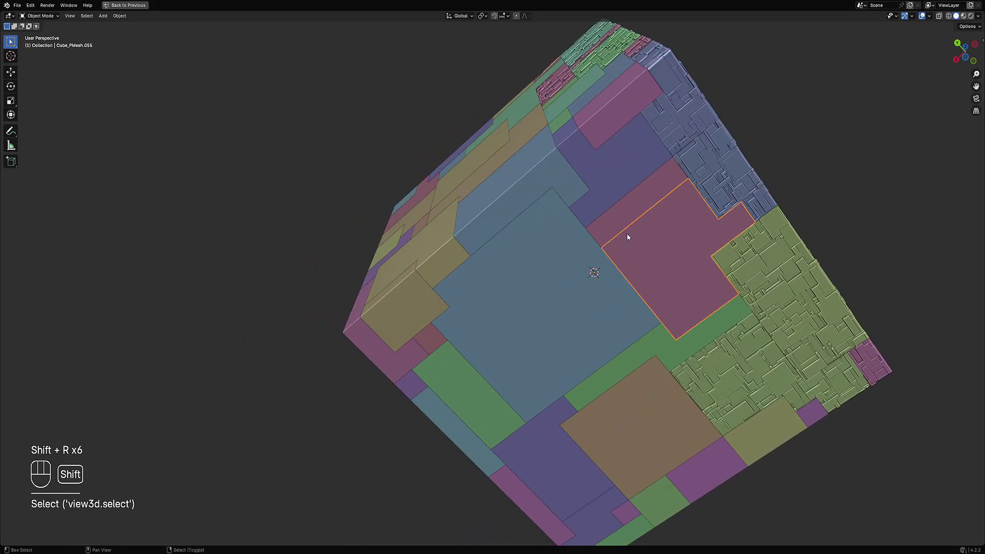
{"action": "key", "text": "shift+r"}
{"action": "right_click", "coordinate": [624, 212], "text": "shift"}
{"action": "key", "text": "shift+r"}
- Repeat Random Panels on the indigo underside piece and the pink piece next to it on the bottom edge
{"action": "right_click", "coordinate": [604, 148], "text": "shift"}
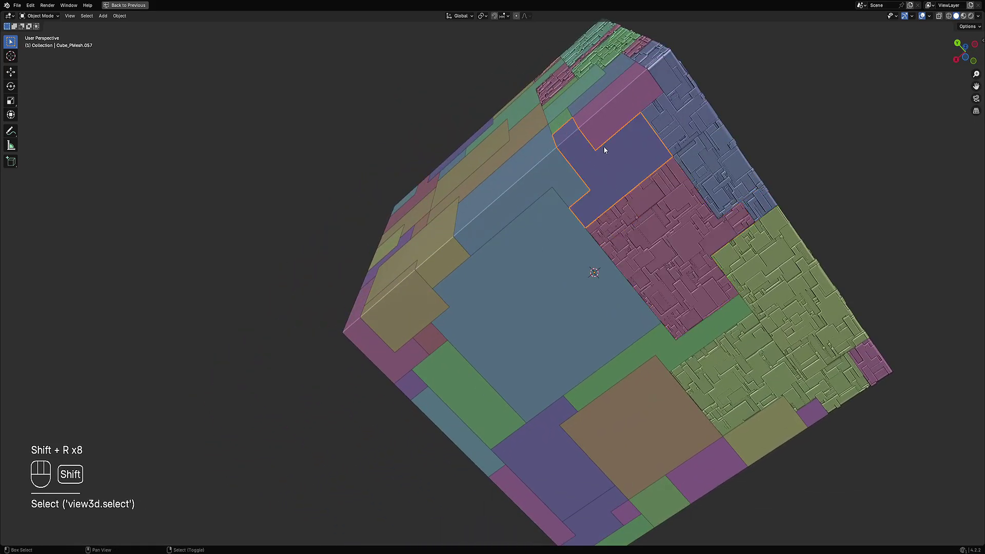
{"action": "key", "text": "shift+r"}
{"action": "right_click", "coordinate": [602, 128], "text": "shift"}
{"action": "key", "text": "shift+r"}
- Repeat Random Panels on the blue piece above the panelled pink one, the teal piece over it and the small green piece beside them
{"action": "middle_click_drag", "start_coordinate": [602, 129], "coordinate": [659, 280]}
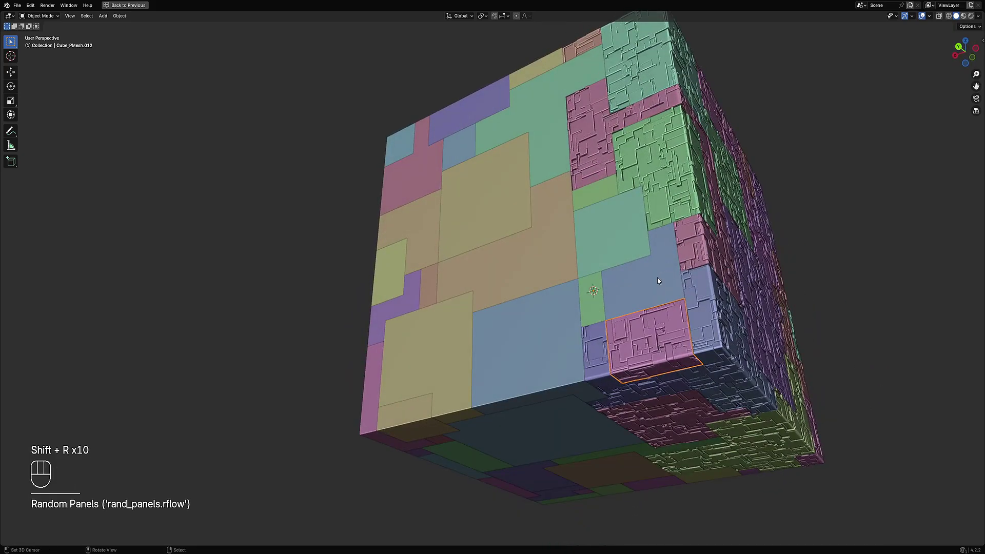
{"action": "right_click", "coordinate": [658, 280], "text": "shift"}
{"action": "key", "text": "shift+r"}
{"action": "right_click", "coordinate": [617, 245], "text": "shift"}
{"action": "key", "text": "shift+r"}
{"action": "right_click", "coordinate": [588, 292], "text": "shift"}
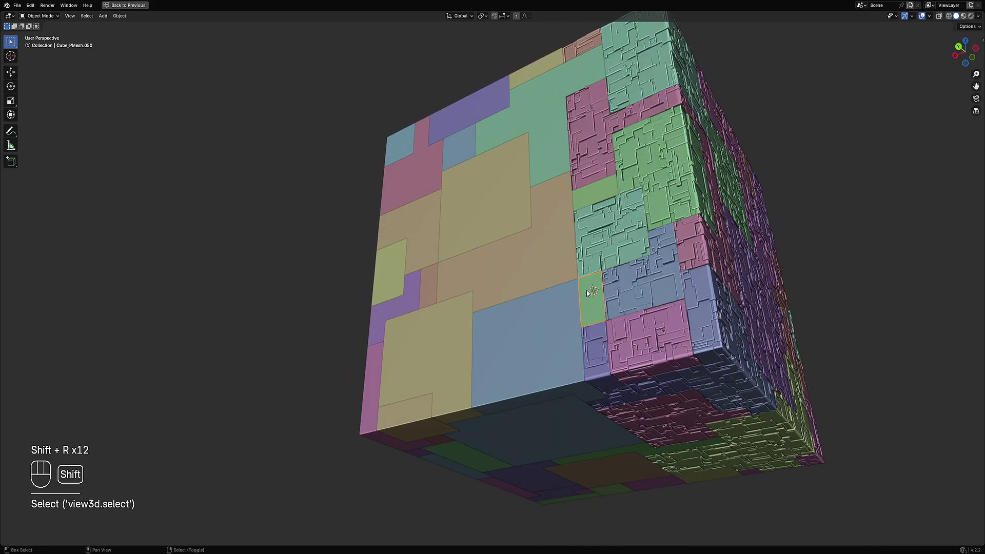
{"action": "key", "text": "shift+r"}
- Repeat Random Panels on the large tan piece and the blue piece below it on the bottom edge
{"action": "right_click", "coordinate": [554, 268], "text": "shift"}
{"action": "key", "text": "shift+r"}
{"action": "right_click", "coordinate": [545, 327]}
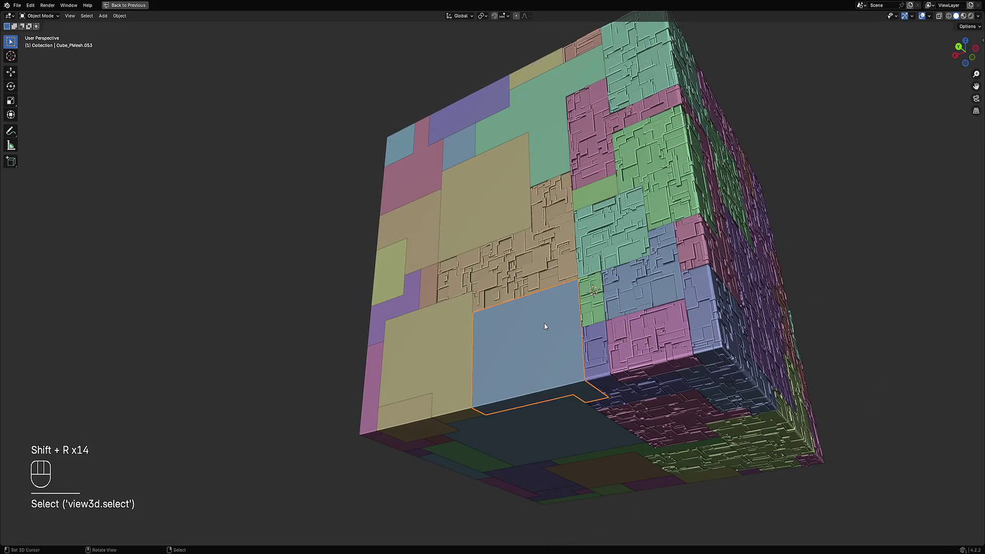
{"action": "key", "text": "shift+r"}
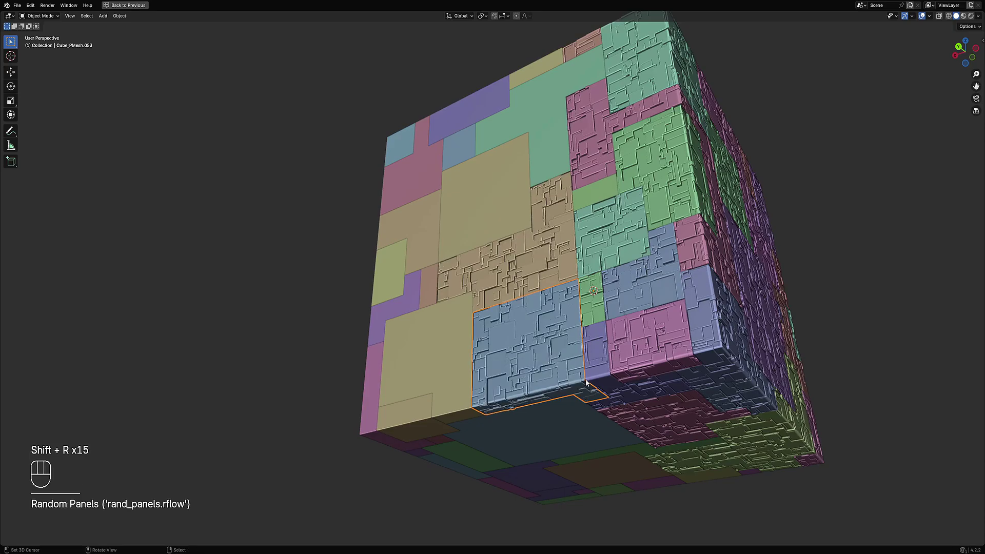
- Repeat Random Panels on the large blue underside piece and the two khaki pieces beside it on the bottom edge
{"action": "middle_click_drag", "start_coordinate": [583, 377], "coordinate": [578, 321]}
{"action": "right_click", "coordinate": [576, 318], "text": "shift"}
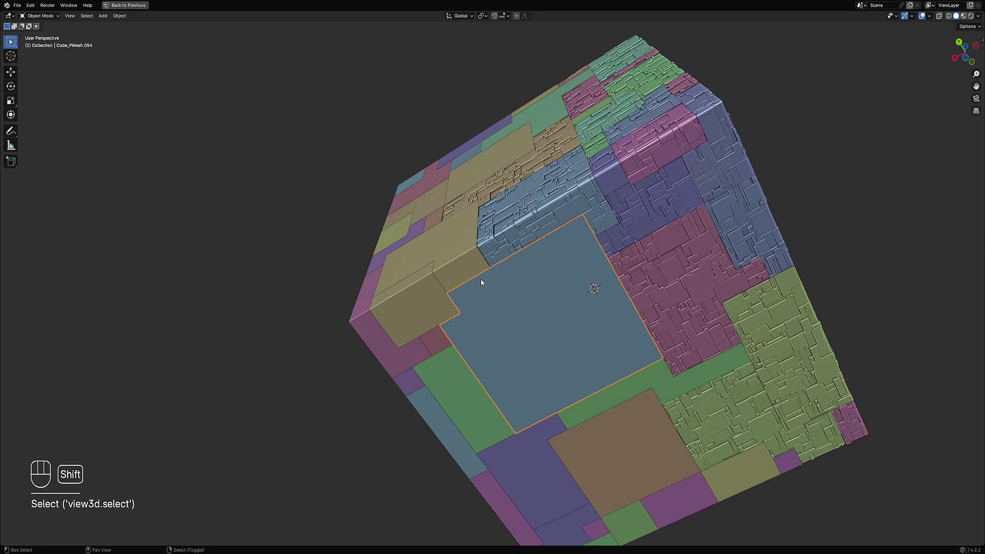
{"action": "key", "text": "shift+r"}
{"action": "middle_click_drag", "start_coordinate": [481, 282], "coordinate": [499, 312]}
{"action": "left_click", "coordinate": [500, 312], "text": "shift"}
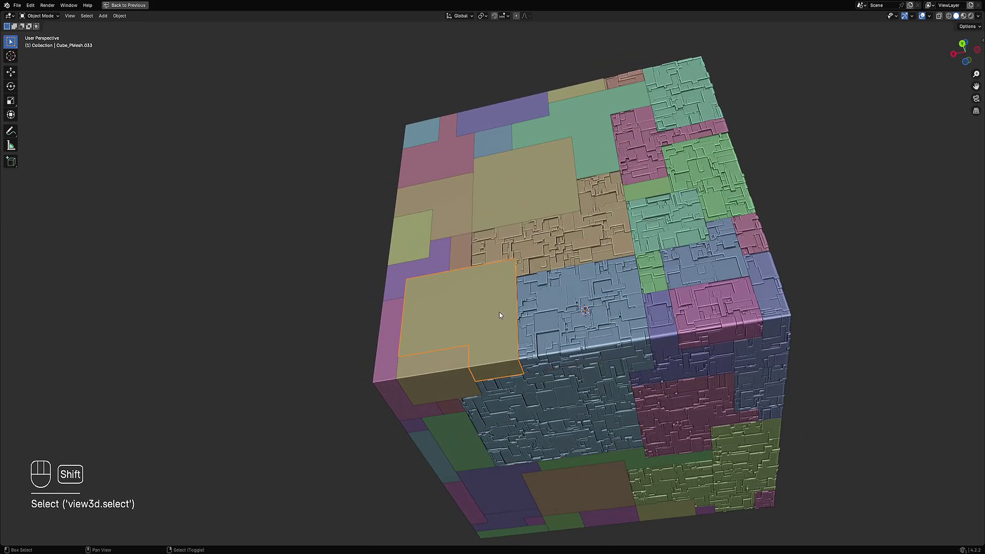
{"action": "key", "text": "shift+r"}
{"action": "left_click", "coordinate": [470, 374], "text": "shift"}
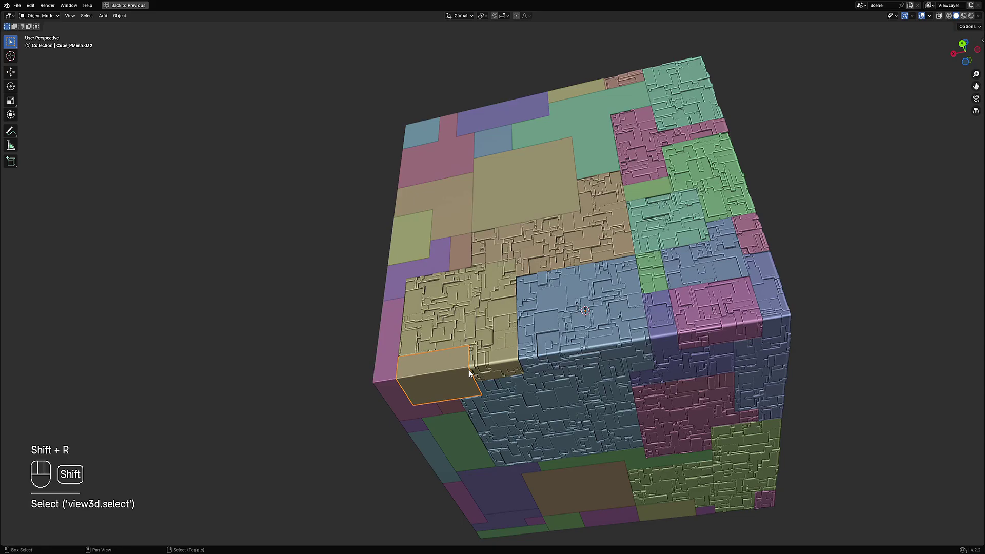
{"action": "key", "text": "shift+r"}
- Repeat Random Panels on the underside's small dark red piece, the green piece beside it and the long green strip next to the brown square
{"action": "middle_click_drag", "start_coordinate": [477, 407], "coordinate": [460, 282]}
{"action": "left_click", "coordinate": [454, 242]}
{"action": "key", "text": "shift+r"}
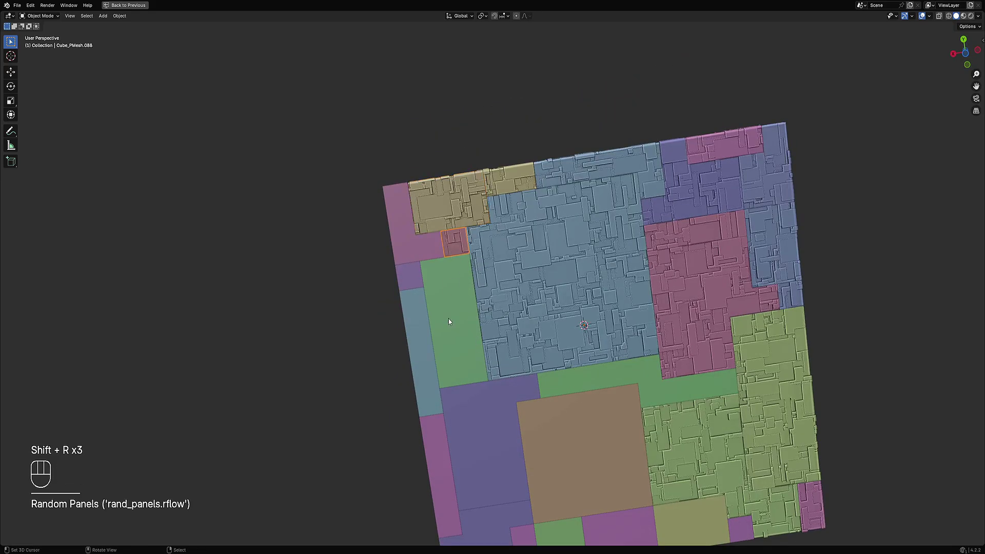
{"action": "left_click", "coordinate": [449, 322]}
{"action": "key", "text": "shift+r"}
{"action": "left_click", "coordinate": [593, 380]}
{"action": "key", "text": "shift+r"}
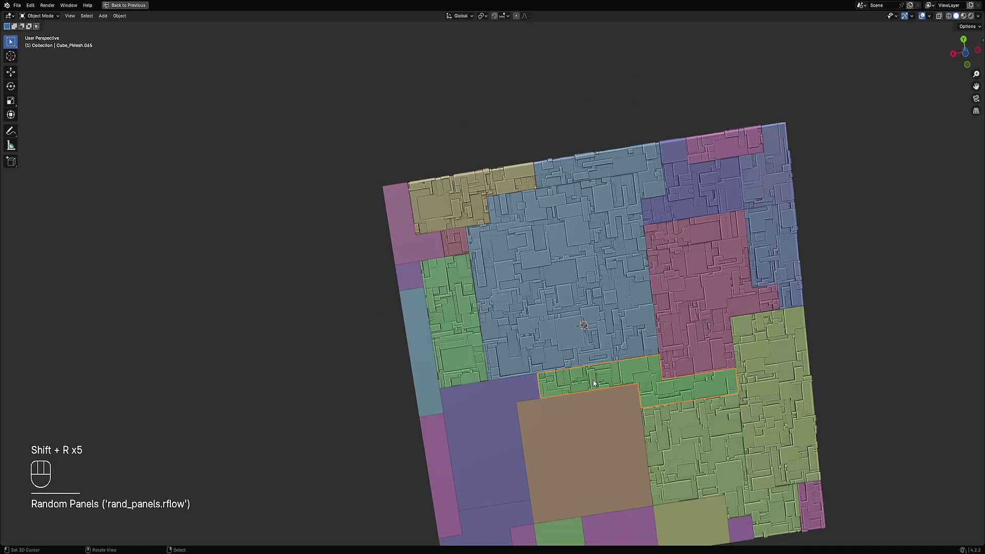
- Repeat Random Panels on the large brown square on the underside and the indigo piece adjoining it
{"action": "left_click", "coordinate": [582, 417], "text": "shift"}
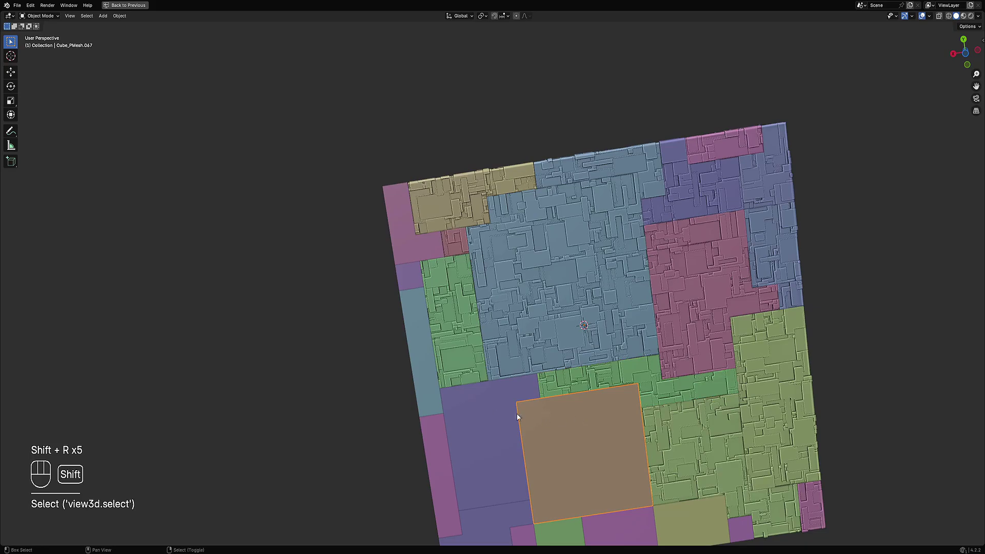
{"action": "key", "text": "shift+r"}
{"action": "left_click", "coordinate": [486, 413], "text": "shift"}
{"action": "key", "text": "shift+r"}
- Repeat Random Panels on the small purple underside piece and the indigo piece surrounding it near the corner
{"action": "middle_click_drag", "start_coordinate": [690, 374], "coordinate": [651, 347]}
{"action": "scroll", "coordinate": [601, 304], "scroll_direction": "up", "scroll_amount": 4}
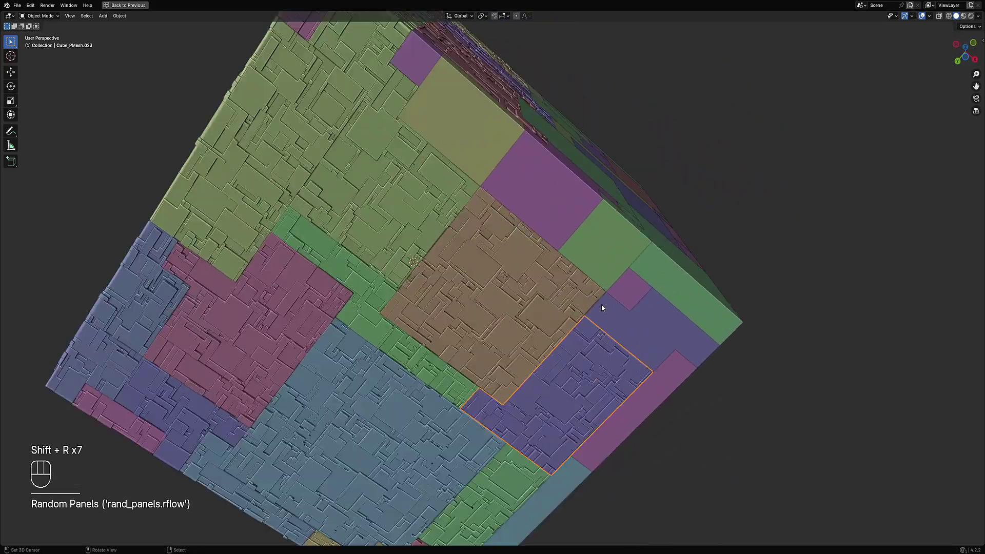
{"action": "left_click", "coordinate": [636, 298]}
{"action": "key", "text": "shift+r"}
{"action": "left_click", "coordinate": [631, 336], "text": "shift"}
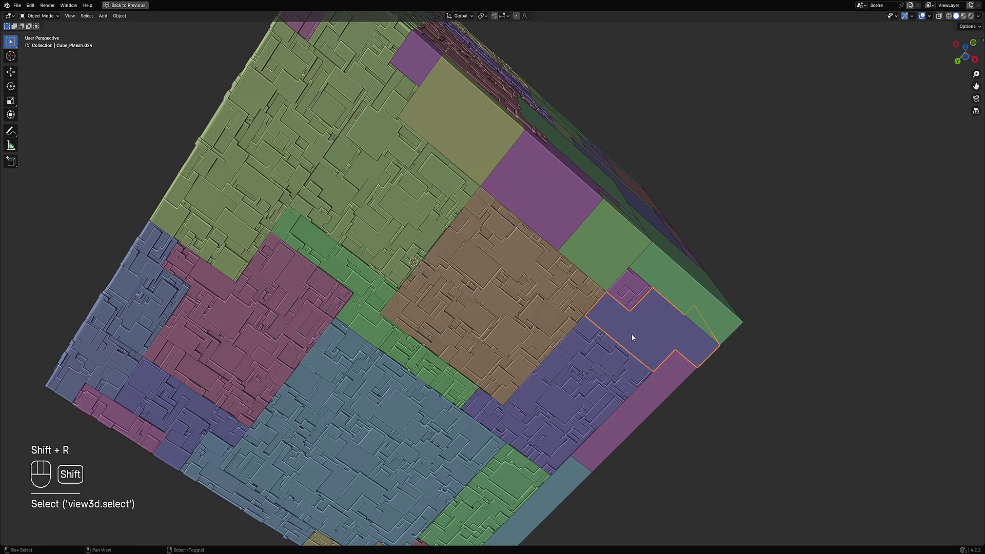
{"action": "key", "text": "shift+r"}
- Repeat Random Panels on the green corner piece and the neighbouring green piece on the underside's edge
{"action": "left_click", "coordinate": [658, 280], "text": "shift"}
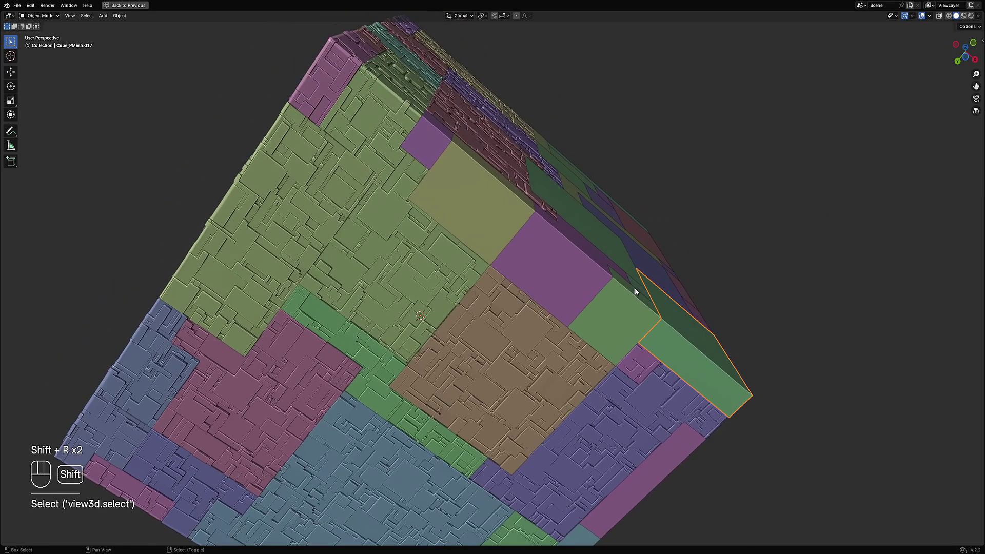
{"action": "key", "text": "shift+r"}
{"action": "left_click", "coordinate": [616, 313]}
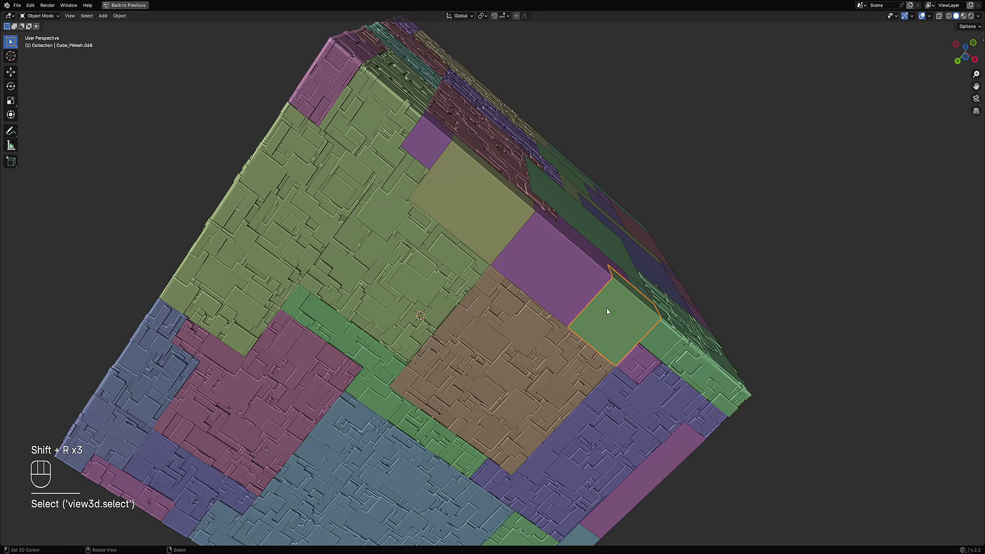
{"action": "key", "text": "shift+r"}
- Repeat Random Panels on the magenta, olive and small purple pieces along the same underside edge
{"action": "left_click", "coordinate": [568, 281]}
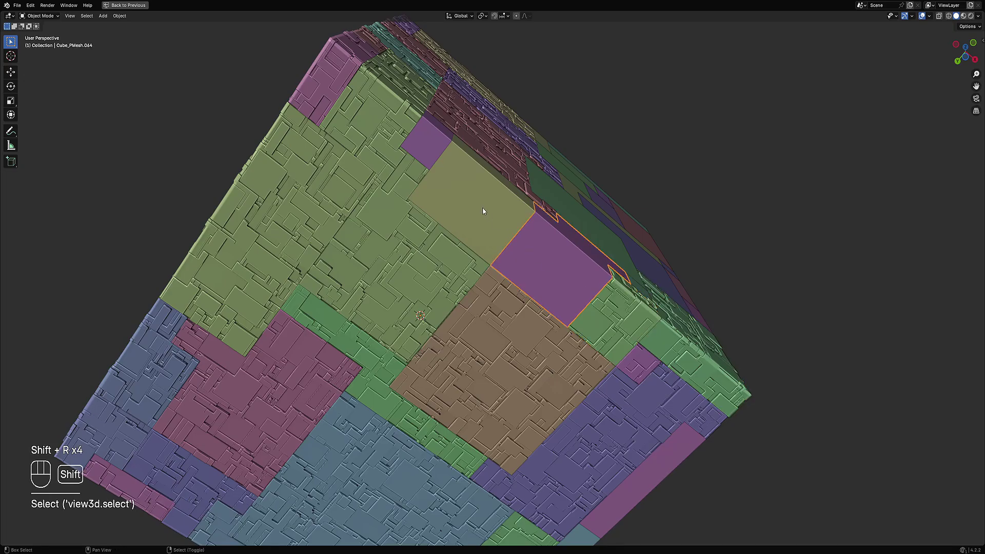
{"action": "key", "text": "shift+r"}
{"action": "left_click", "coordinate": [491, 217]}
{"action": "key", "text": "shift+r"}
{"action": "left_click", "coordinate": [427, 144]}
{"action": "key", "text": "shift+r"}
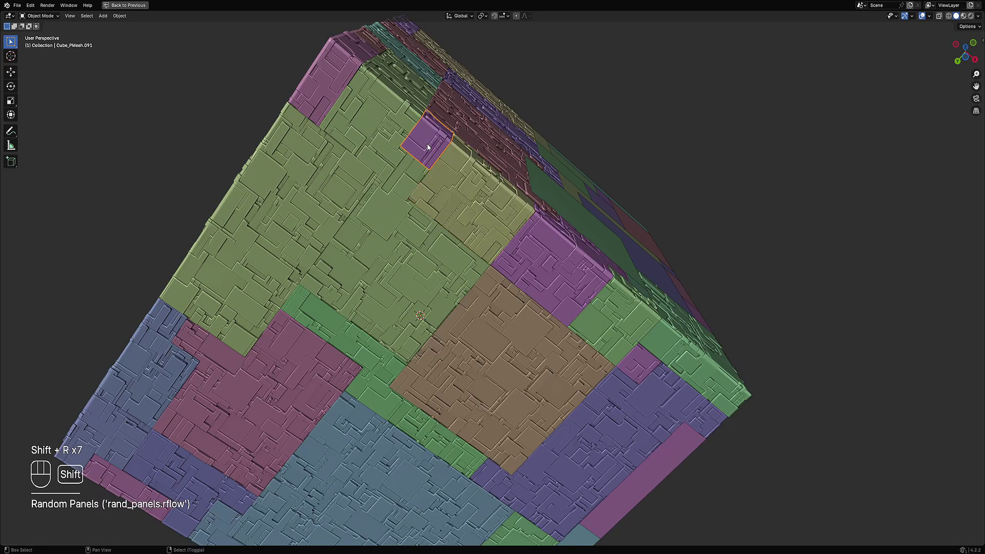
- Repeat Random Panels on the side face's large green square, the small teal piece below it and the indigo piece beside it
{"action": "middle_click_drag", "start_coordinate": [427, 143], "coordinate": [584, 396]}
{"action": "left_click", "coordinate": [577, 399]}
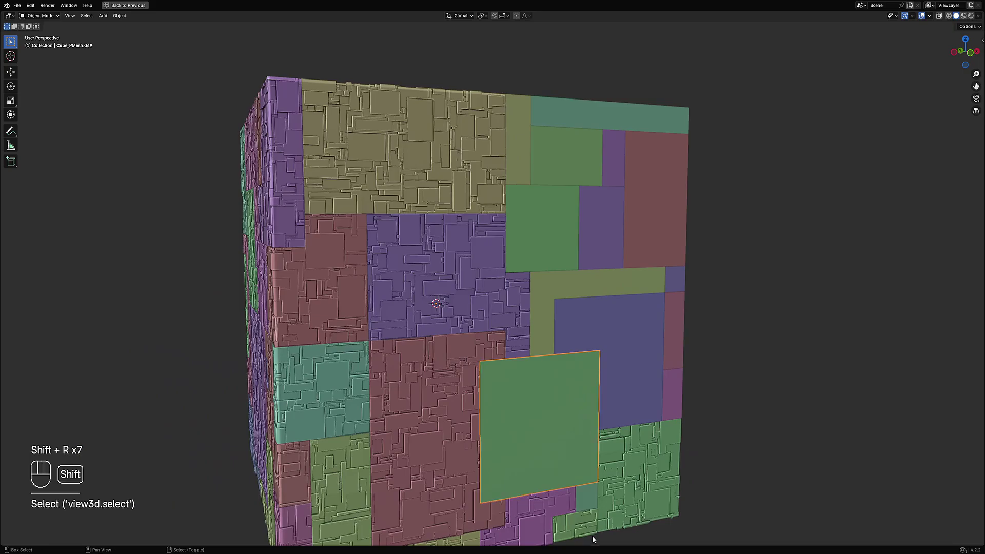
{"action": "key", "text": "shift+r"}
{"action": "left_click", "coordinate": [583, 498]}
{"action": "key", "text": "shift+r"}
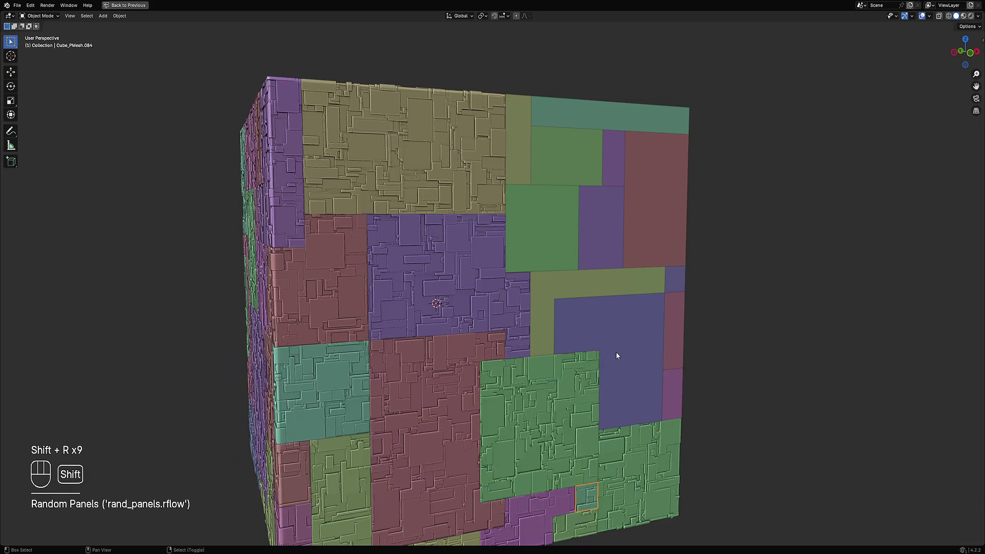
{"action": "left_click", "coordinate": [614, 346]}
{"action": "key", "text": "shift+r"}
- Repeat Random Panels on the L-shaped olive piece and the green piece above it on the side face
{"action": "left_click", "coordinate": [564, 288]}
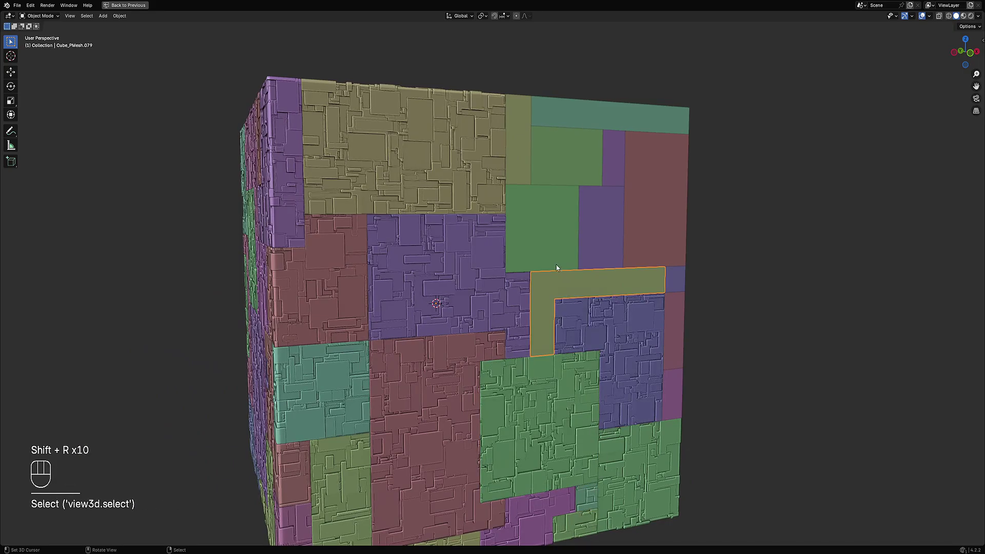
{"action": "key", "text": "shift+r"}
{"action": "left_click", "coordinate": [537, 229]}
{"action": "key", "text": "shift+r"}
- Repeat Random Panels on the narrow olive piece, the green rectangle beside it and the teal strip wrapping the cube's top edge
{"action": "left_click", "coordinate": [594, 214]}
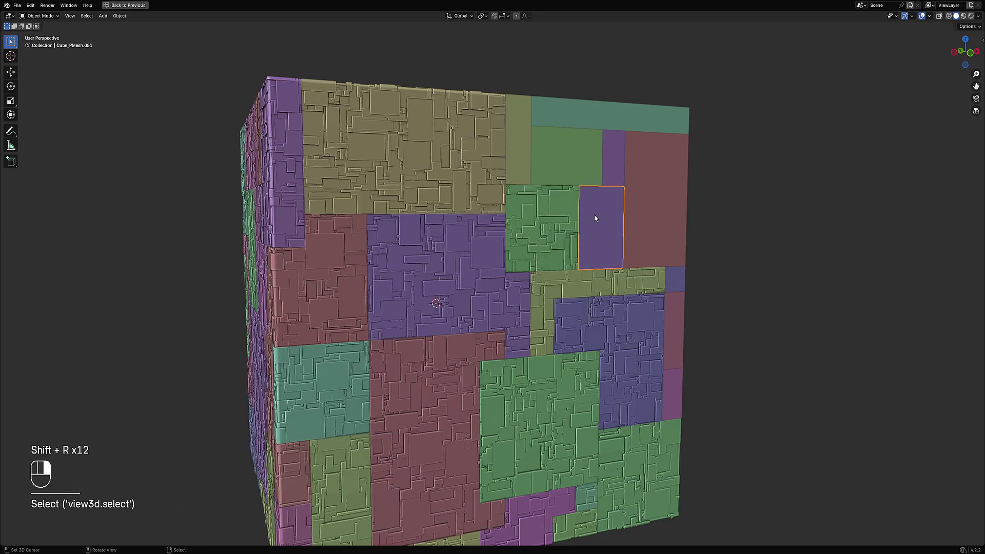
{"action": "left_click", "coordinate": [519, 151]}
{"action": "key", "text": "shift+r"}
{"action": "left_click", "coordinate": [568, 145]}
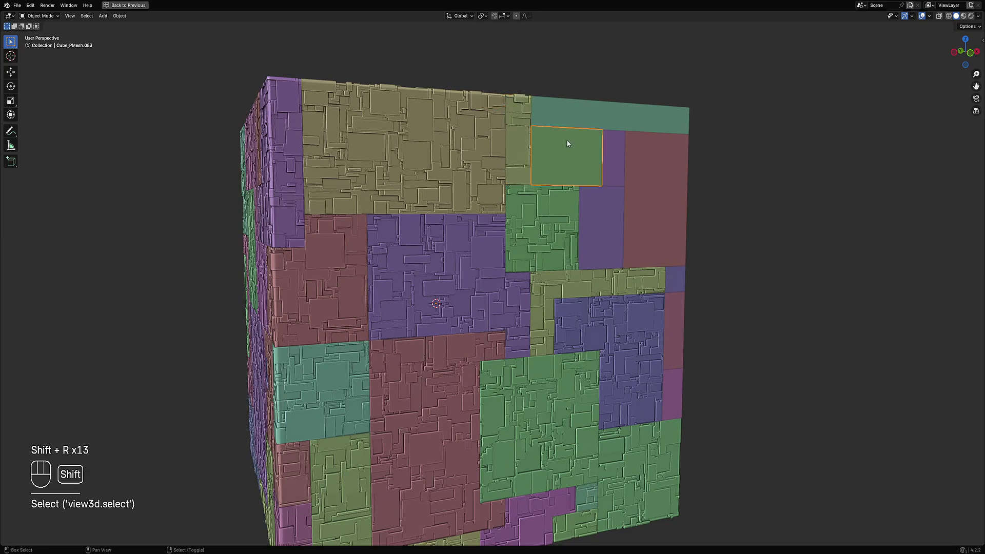
{"action": "key", "text": "shift+r"}
{"action": "left_click", "coordinate": [574, 117]}
{"action": "middle_click_drag", "start_coordinate": [574, 117], "coordinate": [660, 173]}
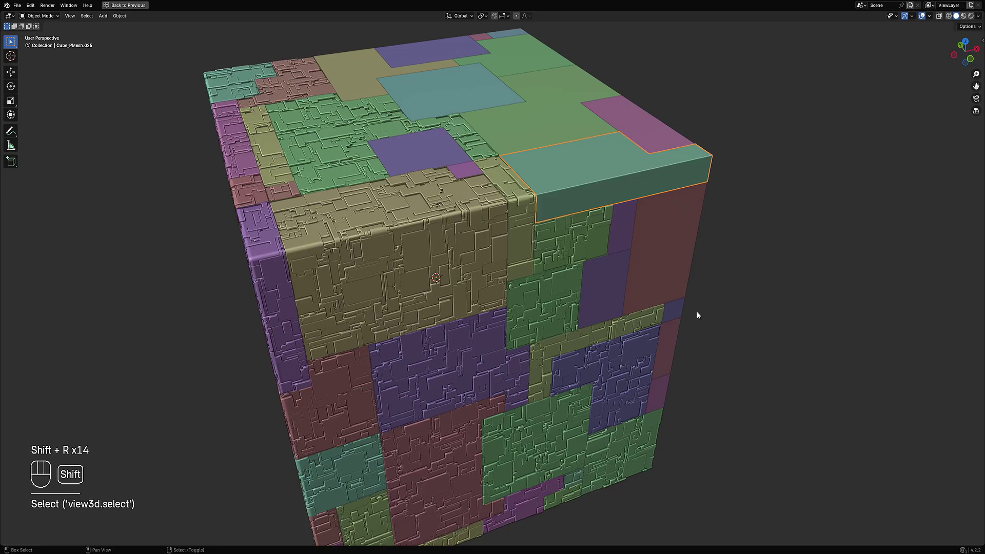
{"action": "key", "text": "shift+r"}
- Repeat Random Panels on the small purple piece and the larger purple piece below it on the side face
{"action": "middle_click_drag", "start_coordinate": [697, 312], "coordinate": [604, 171]}
{"action": "left_click", "coordinate": [600, 172]}
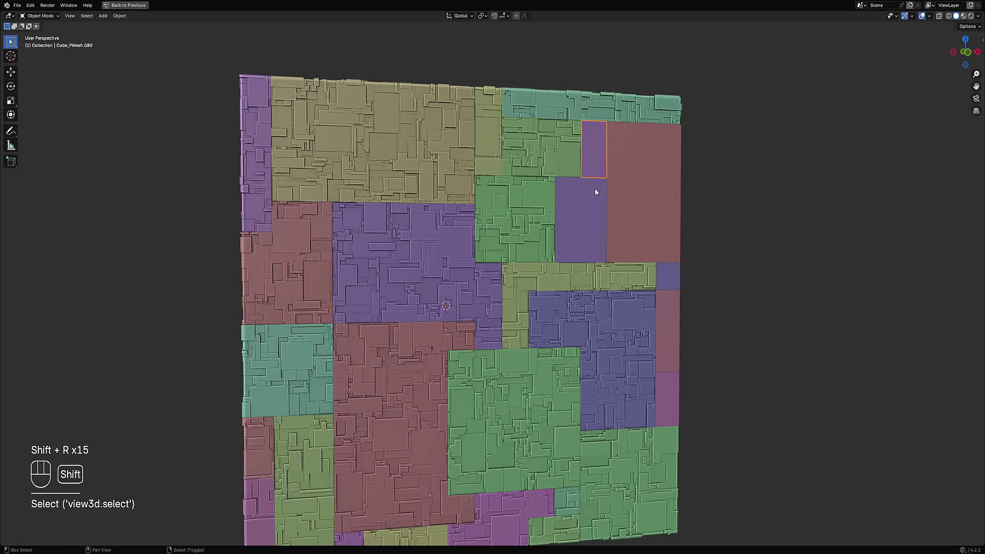
{"action": "left_click", "coordinate": [589, 211]}
{"action": "key", "text": "shift+r"}
{"action": "key", "text": "shift+r"}
- Repeat Random Panels on the tall red piece wrapping the vertical edge and the indigo strip beneath it
{"action": "left_click", "coordinate": [655, 209]}
{"action": "middle_click_drag", "start_coordinate": [730, 230], "coordinate": [605, 225]}
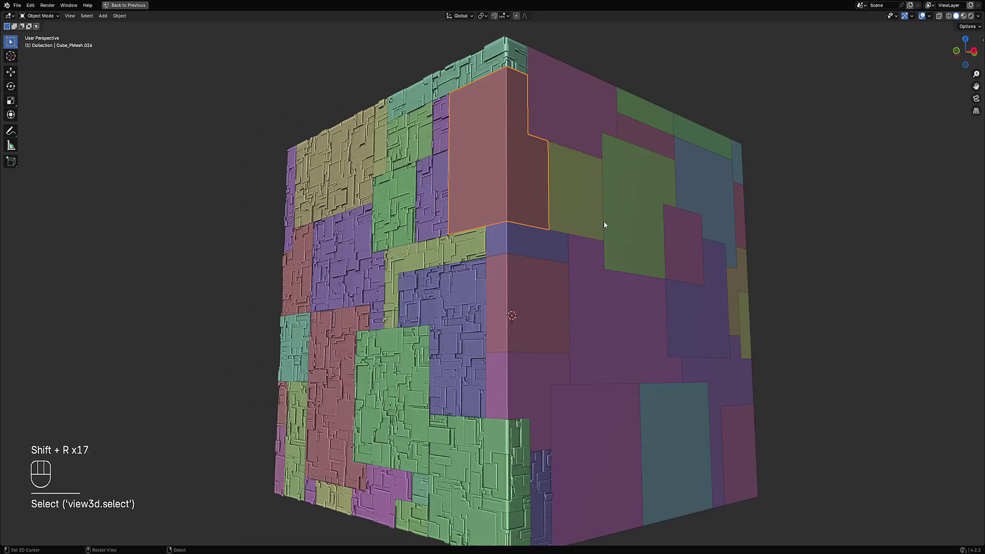
{"action": "key", "text": "shift+r"}
{"action": "left_click", "coordinate": [520, 245]}
{"action": "key", "text": "shift+r"}
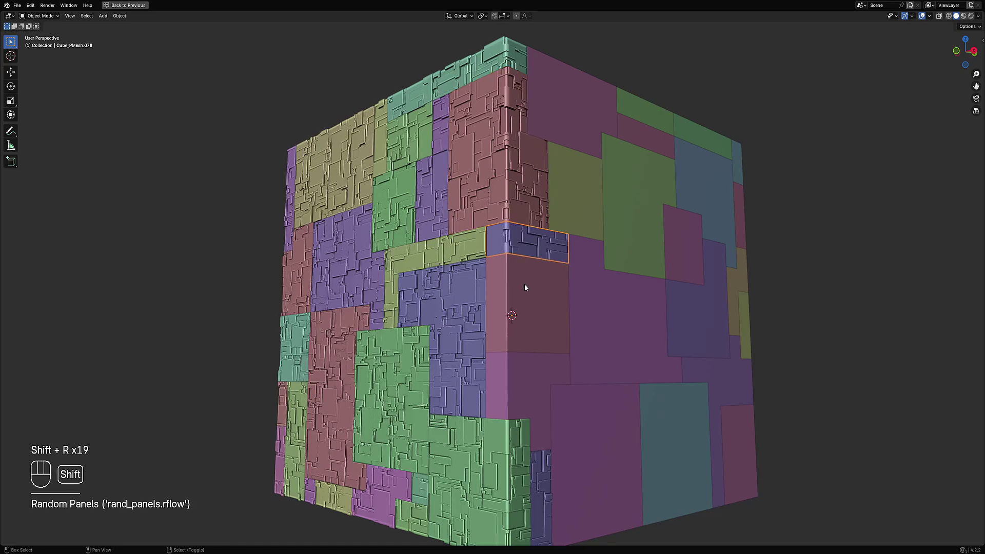
- Repeat Random Panels on the red and magenta pieces wrapping the vertical edge below the indigo strip
{"action": "left_click", "coordinate": [524, 288]}
{"action": "key", "text": "shift+r"}
{"action": "left_click", "coordinate": [523, 394], "text": "shift"}
{"action": "key", "text": "shift+r"}
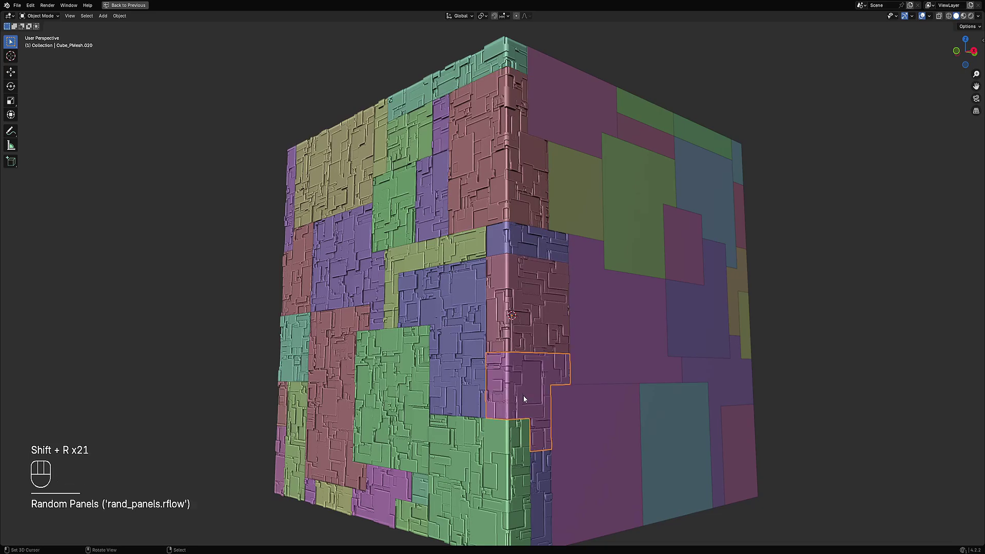
- Repeat Random Panels on the tall magenta piece and the blue piece next to it along the unpanelled face's bottom edge
{"action": "left_click", "coordinate": [597, 450], "text": "shift"}
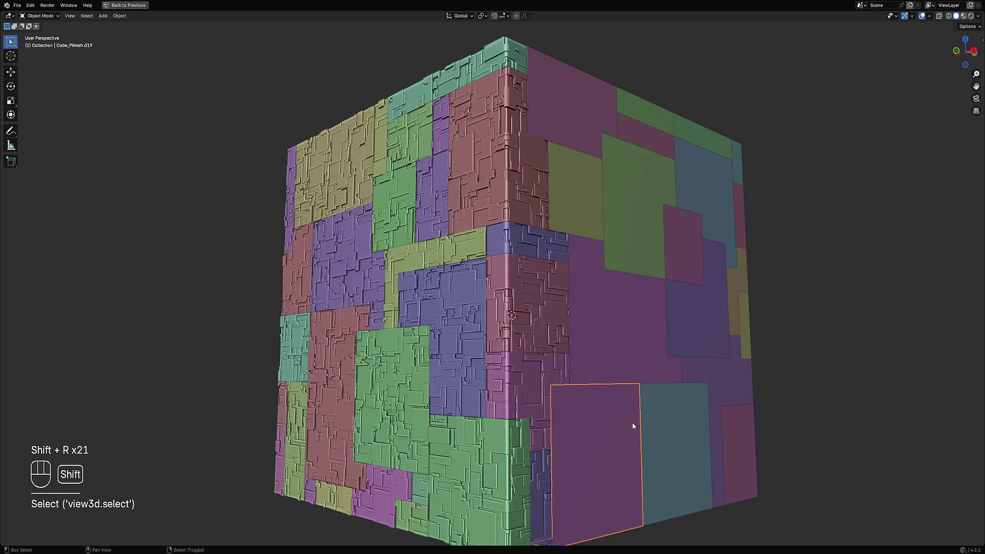
{"action": "key", "text": "shift+r"}
{"action": "middle_click_drag", "start_coordinate": [632, 423], "coordinate": [620, 379]}
{"action": "left_click", "coordinate": [626, 338]}
{"action": "middle_click_drag", "start_coordinate": [626, 338], "coordinate": [590, 292]}
{"action": "key", "text": "shift+r"}
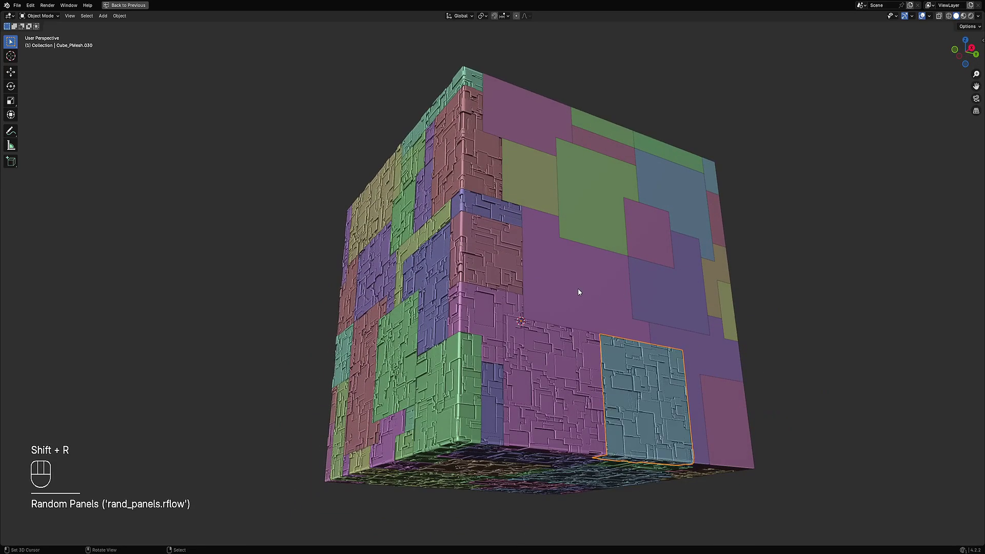
- Repeat Random Panels on the large purple-magenta piece in the middle of the face and the olive piece above it
{"action": "left_click", "coordinate": [569, 270]}
{"action": "middle_click_drag", "start_coordinate": [570, 271], "coordinate": [597, 288]}
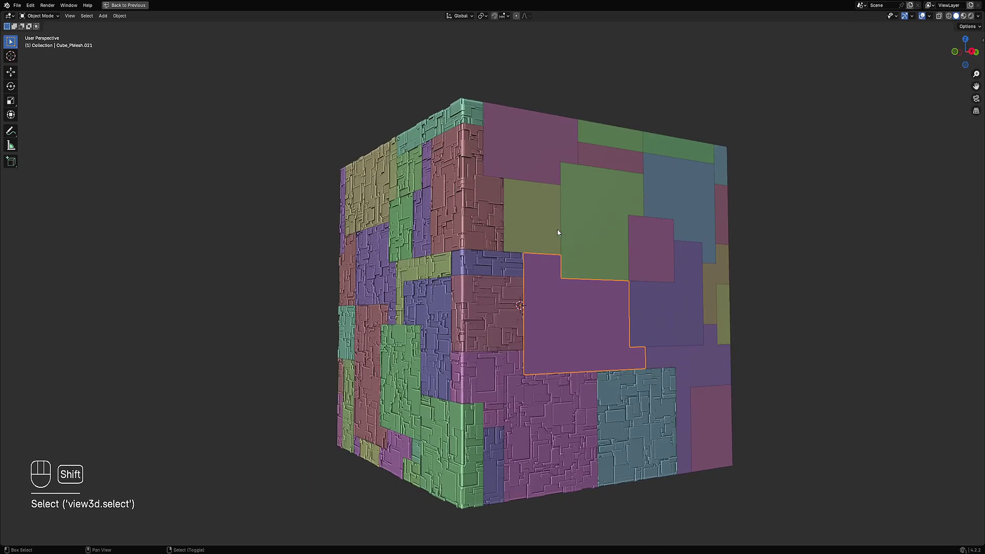
{"action": "key", "text": "shift+r"}
{"action": "left_click", "coordinate": [535, 221]}
{"action": "key", "text": "shift+r"}
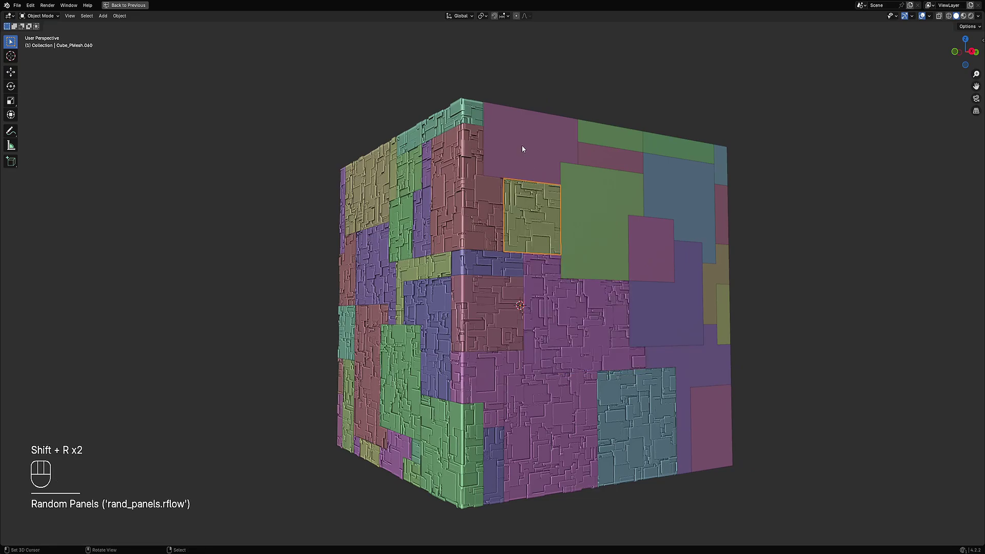
- Repeat Random Panels on the pink piece at the face's top edge and the large green piece below it
{"action": "left_click", "coordinate": [520, 148]}
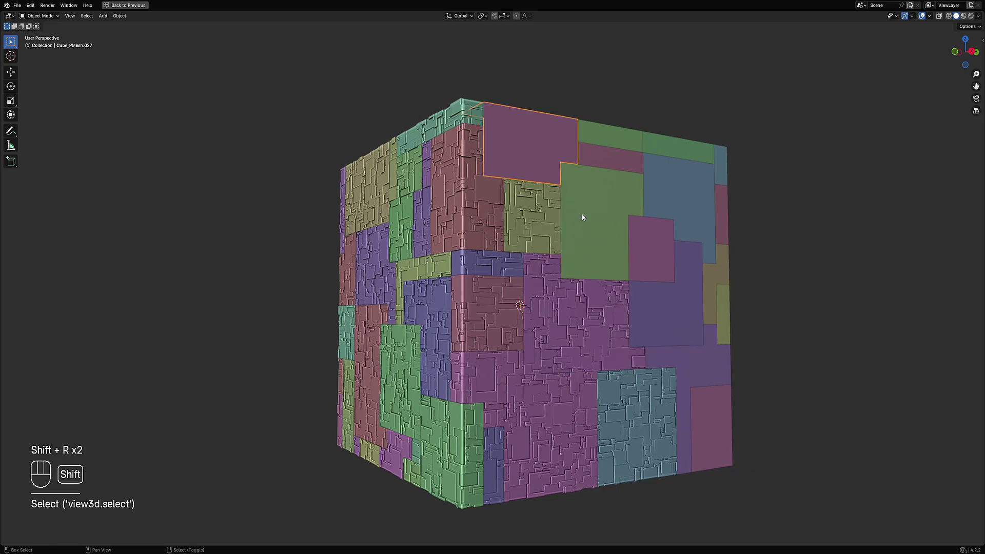
{"action": "key", "text": "shift+r"}
{"action": "left_click", "coordinate": [608, 258]}
{"action": "key", "text": "shift+r"}
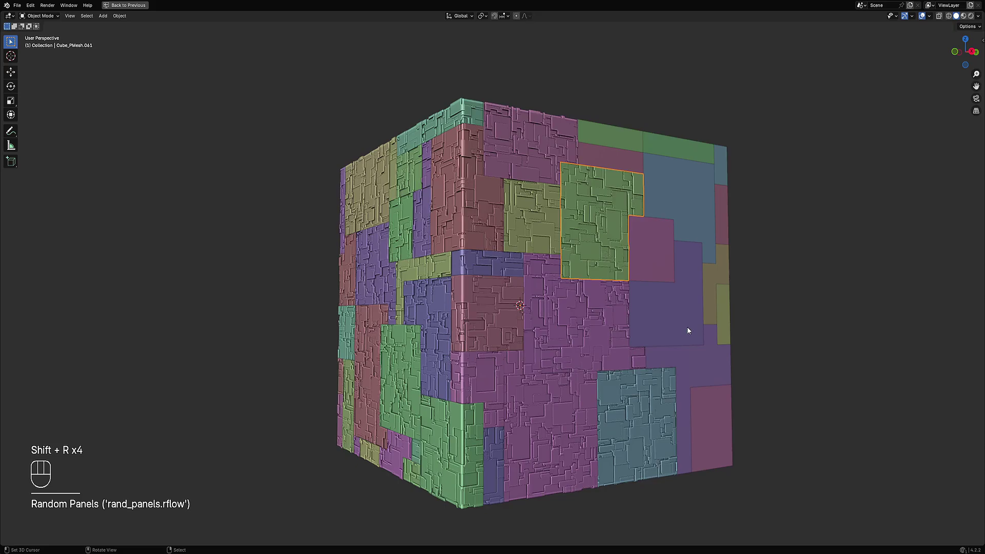
- Repeat Random Panels on the indigo piece below the pink square and the branching purple piece that wraps the vertical edge
{"action": "middle_click_drag", "start_coordinate": [687, 326], "coordinate": [670, 304]}
{"action": "scroll", "coordinate": [620, 291], "scroll_direction": "up", "scroll_amount": 5}
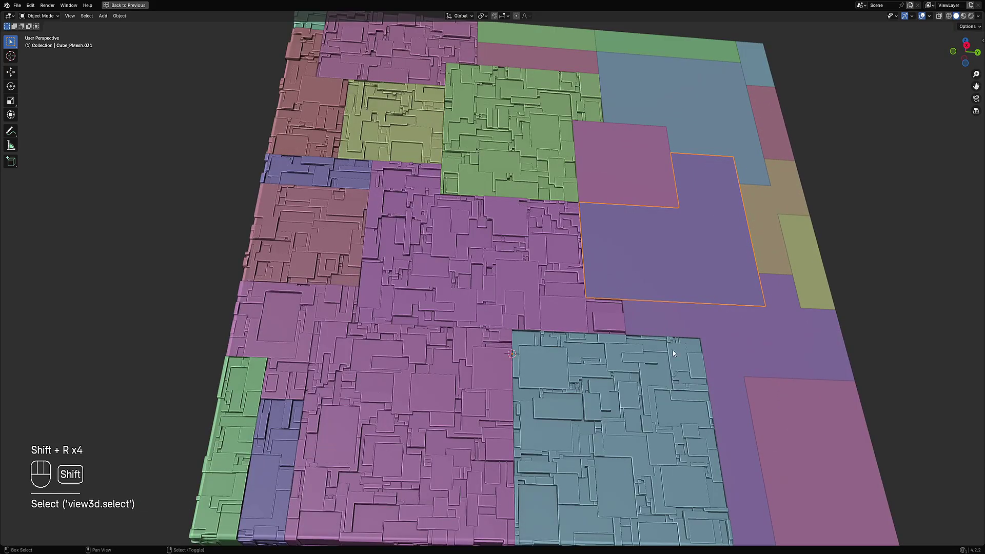
{"action": "key", "text": "shift+r"}
{"action": "left_click", "coordinate": [774, 345], "text": "shift"}
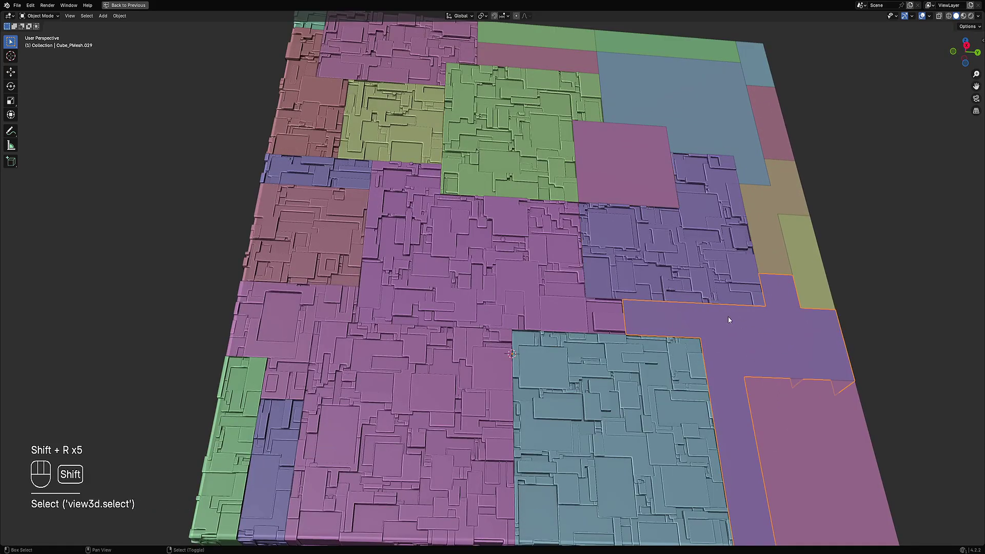
{"action": "key", "text": "shift+r"}
- Repeat Random Panels on the yellow-green piece on the vertical edge and the pink piece at the bottom corner
{"action": "scroll", "coordinate": [694, 288], "scroll_direction": "down", "scroll_amount": 4}
{"action": "middle_click_drag", "start_coordinate": [694, 289], "coordinate": [642, 319]}
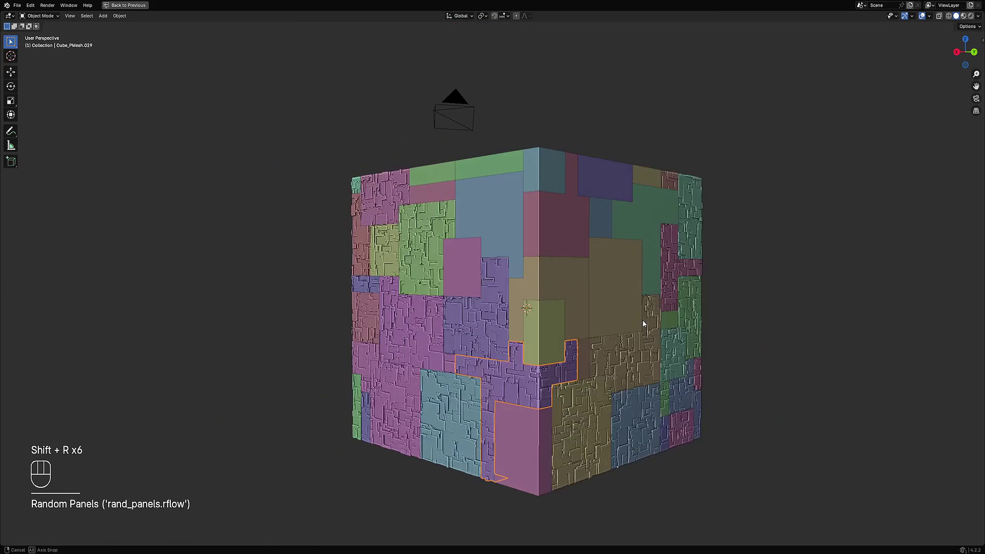
{"action": "left_click", "coordinate": [552, 326]}
{"action": "key", "text": "shift+r"}
{"action": "left_click", "coordinate": [525, 479]}
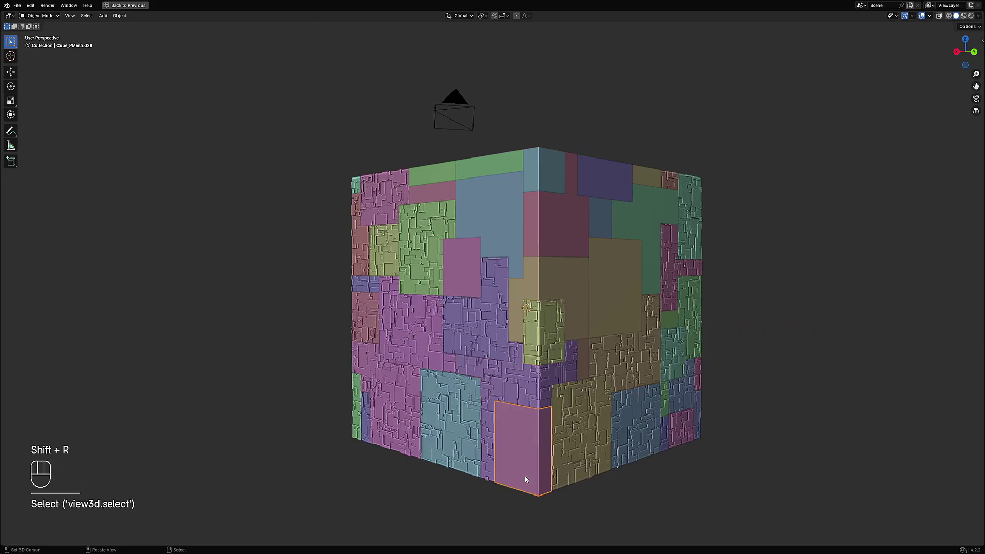
{"action": "key", "text": "shift+r"}
- Repeat Random Panels on the tan piece wrapping the vertical edge and the small brown piece below it
{"action": "middle_click_drag", "start_coordinate": [540, 475], "coordinate": [587, 468]}
{"action": "left_click", "coordinate": [548, 357], "text": "shift"}
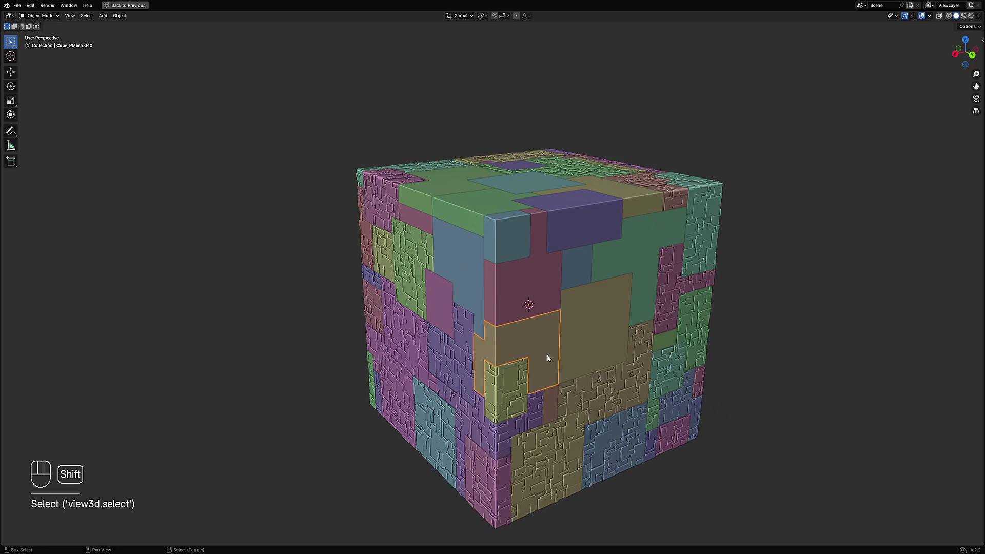
{"action": "key", "text": "shift+r"}
{"action": "right_click", "coordinate": [549, 401]}
{"action": "key", "text": "shift+r"}
- Repeat Random Panels on the large tan square and the branching green piece next to it on the same side face
{"action": "right_click", "coordinate": [577, 332]}
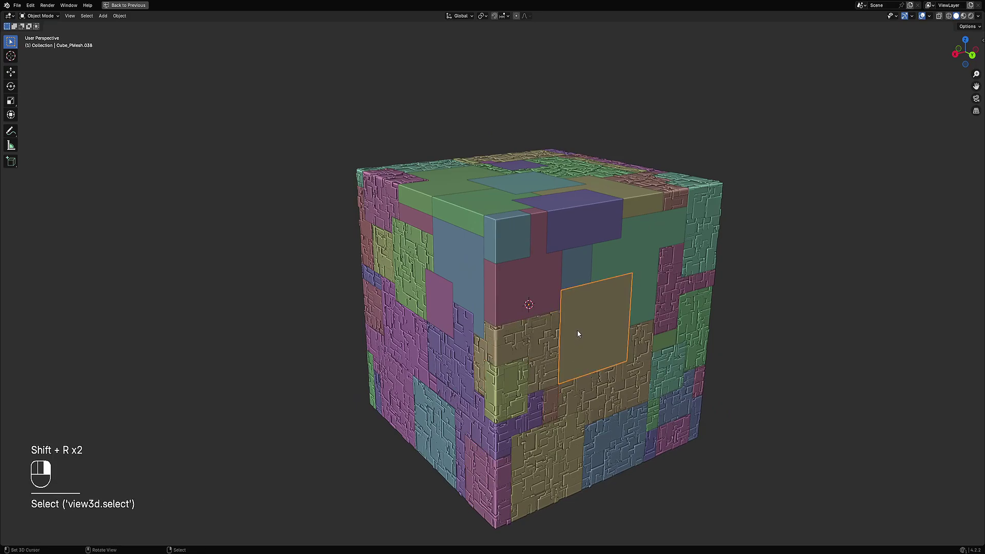
{"action": "key", "text": "shift+r"}
{"action": "right_click", "coordinate": [618, 262], "text": "shift"}
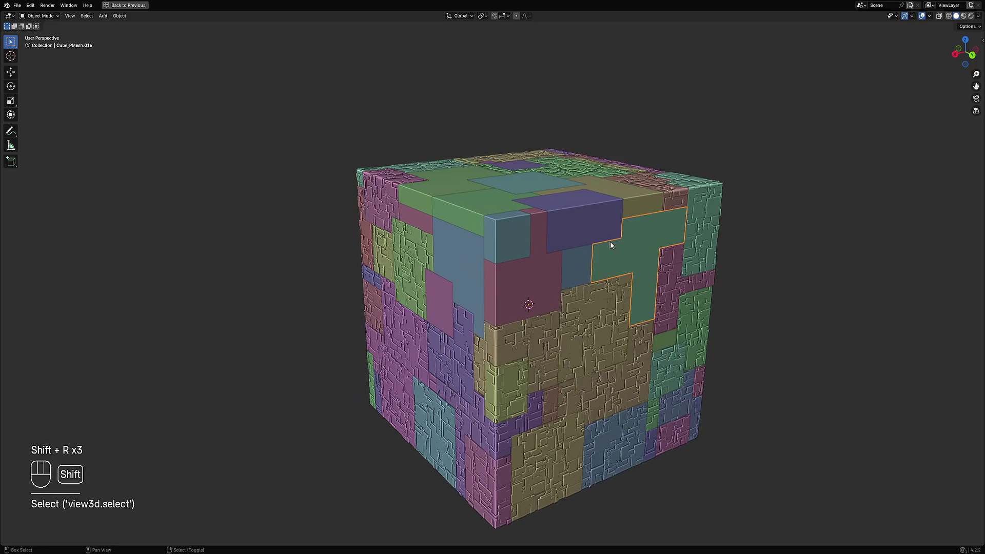
{"action": "key", "text": "shift+r"}
- Repeat Random Panels on the tan piece wrapping onto the top face and the blue square beside it
{"action": "middle_click_drag", "start_coordinate": [609, 241], "coordinate": [612, 271]}
{"action": "right_click", "coordinate": [625, 242], "text": "shift"}
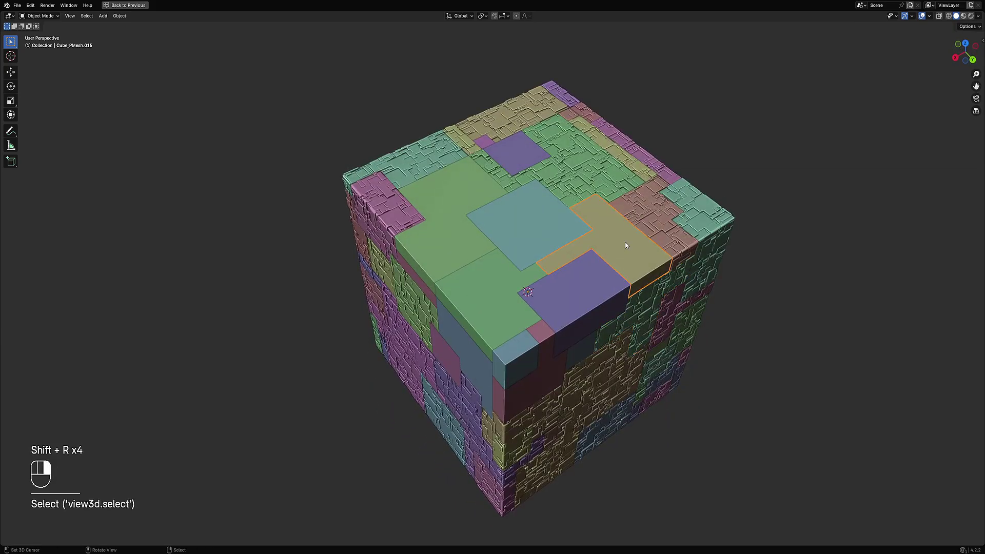
{"action": "key", "text": "shift+r"}
{"action": "right_click", "coordinate": [546, 226], "text": "shift"}
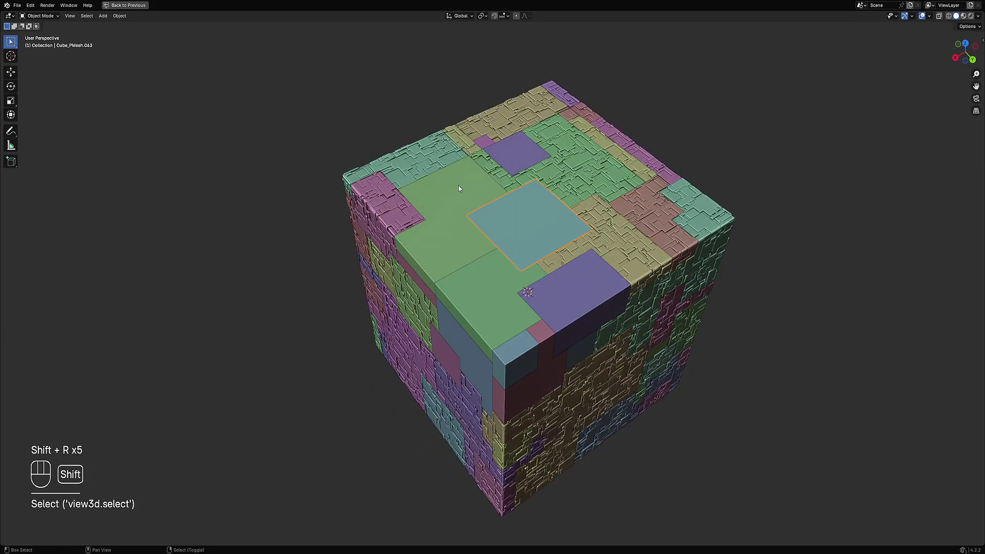
{"action": "key", "text": "shift+r"}
- Repeat Random Panels on the two large green pieces along the edge of the top face
{"action": "right_click", "coordinate": [440, 197], "text": "shift"}
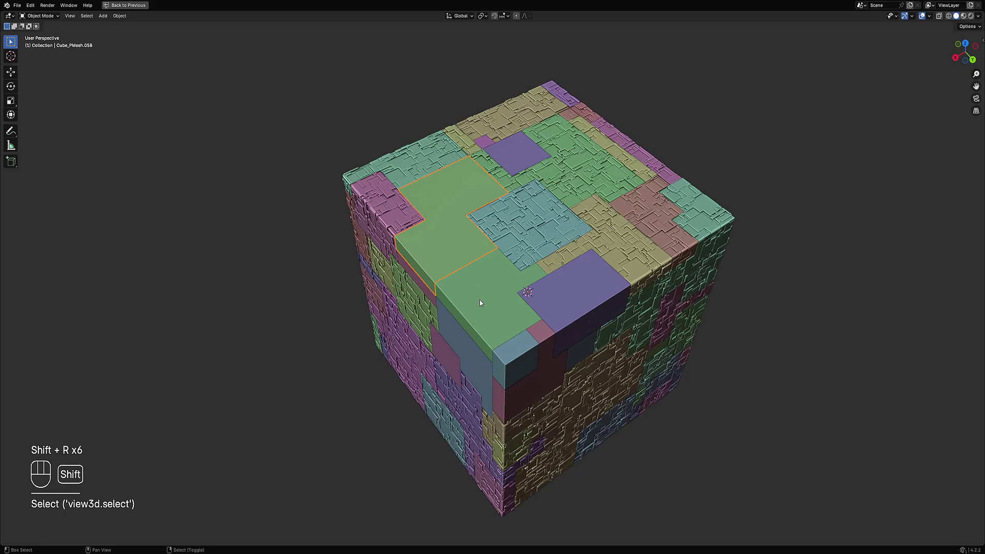
{"action": "key", "text": "shift+r"}
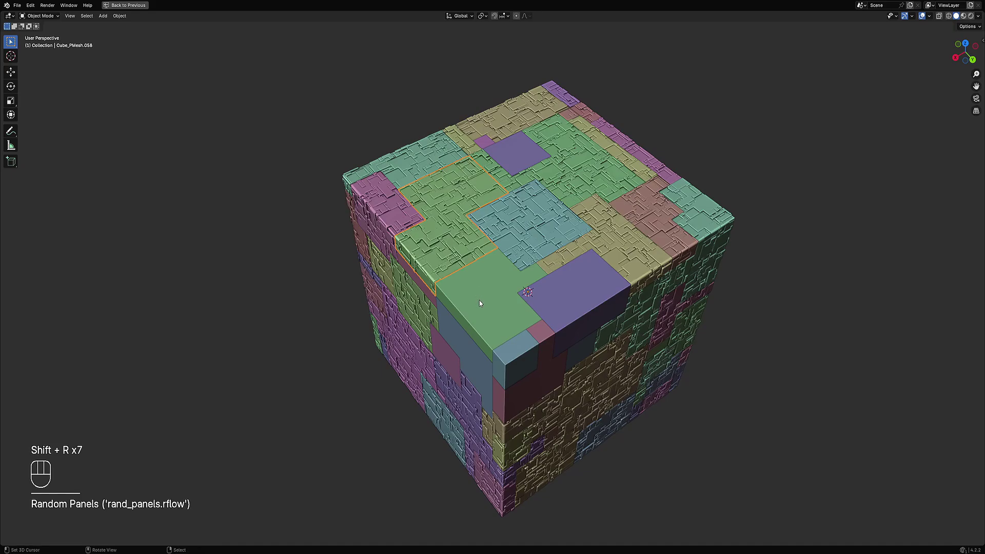
{"action": "right_click", "coordinate": [480, 302], "text": "shift"}
{"action": "key", "text": "shift+r"}
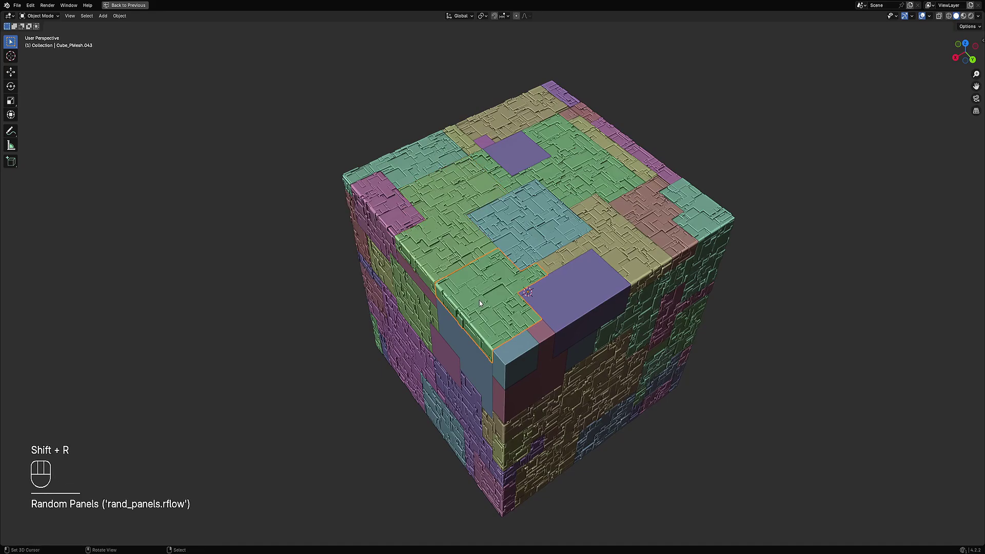
- Repeat Random Panels on the pink strip below the top edge, the large blue piece and the magenta square on that side face
{"action": "middle_click_drag", "start_coordinate": [475, 290], "coordinate": [486, 226]}
{"action": "right_click", "coordinate": [482, 233]}
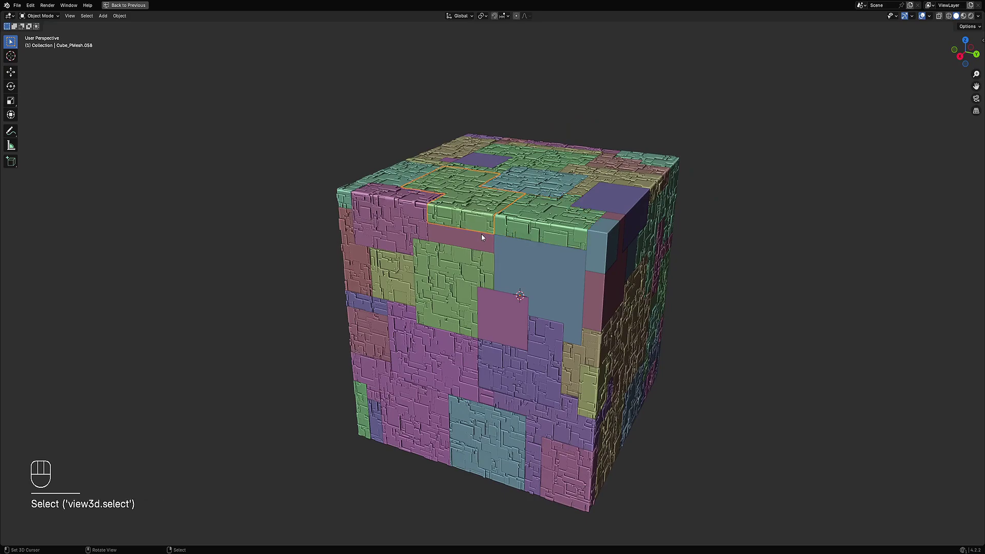
{"action": "key", "text": "shift+r"}
{"action": "right_click", "coordinate": [553, 273], "text": "shift"}
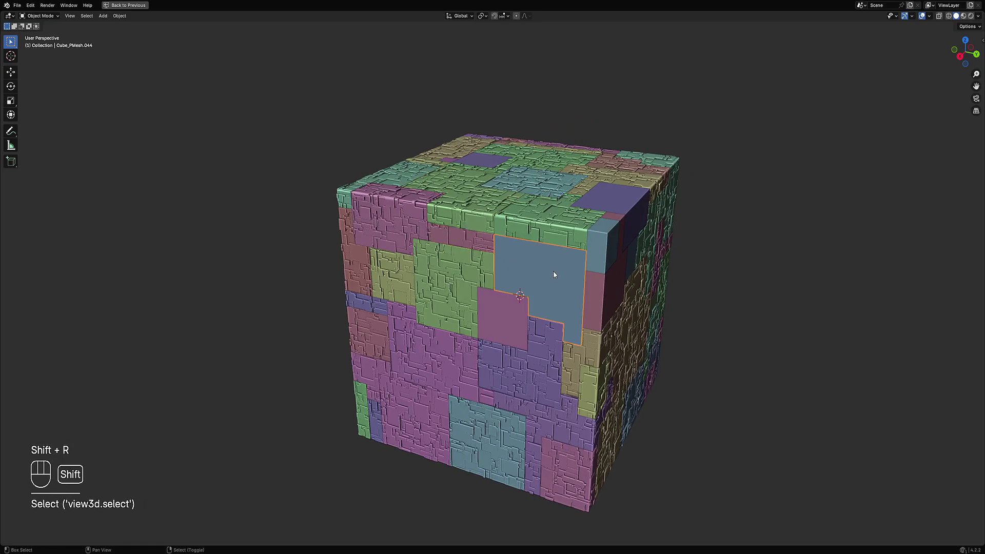
{"action": "key", "text": "shift+r"}
{"action": "right_click", "coordinate": [494, 326], "text": "shift"}
{"action": "key", "text": "shift+r"}
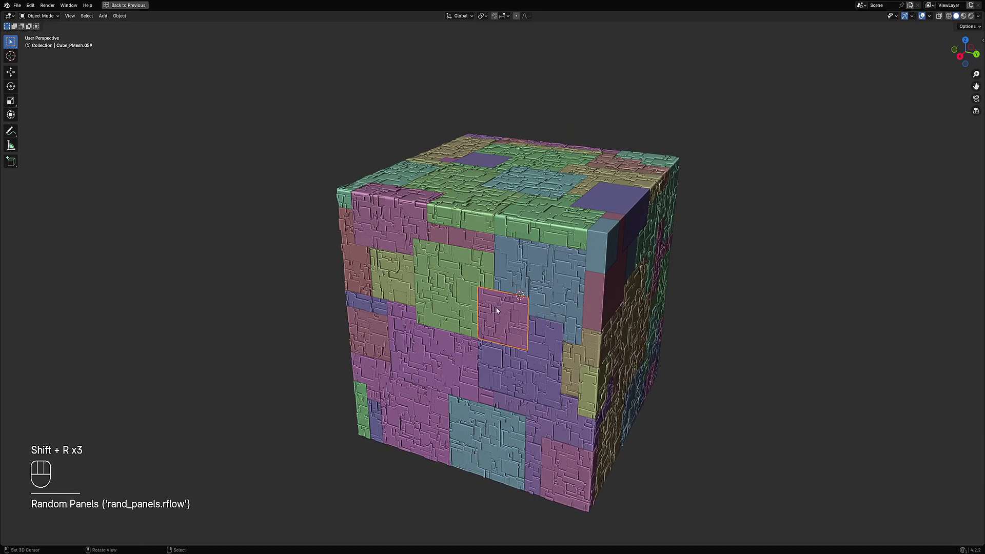
- Repeat Random Panels on the maroon piece wrapping the vertical edge and the small blue corner piece above it
{"action": "middle_click_drag", "start_coordinate": [563, 273], "coordinate": [546, 266]}
{"action": "right_click", "coordinate": [501, 290]}
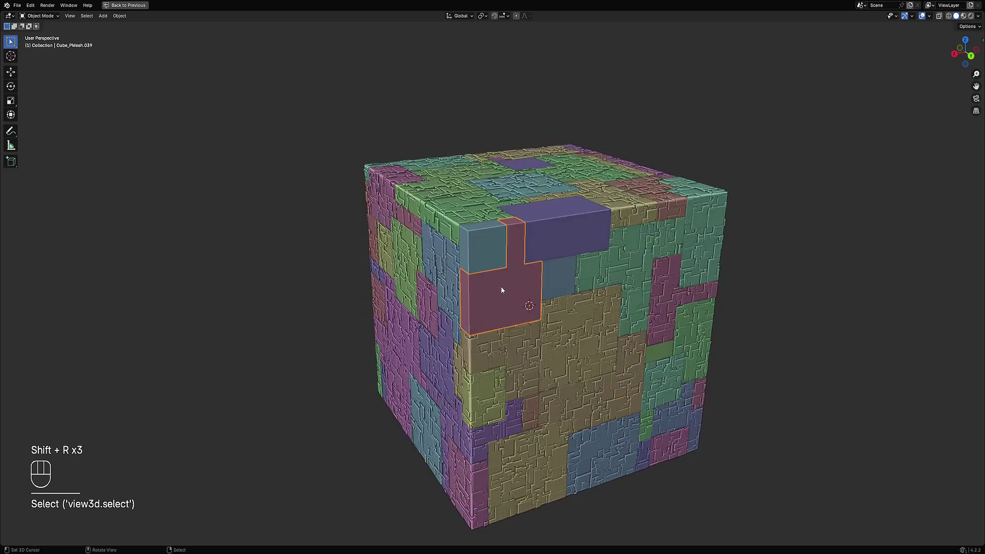
{"action": "key", "text": "shift+r"}
{"action": "right_click", "coordinate": [472, 237]}
{"action": "key", "text": "shift+r"}
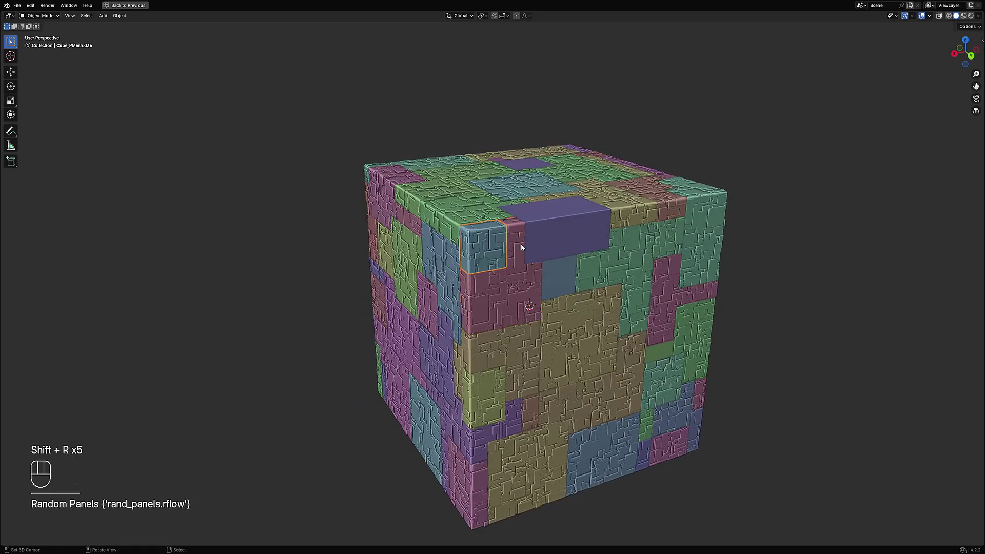
- Repeat Random Panels on the purple block wrapping the top edge and the small blue piece below it
{"action": "right_click", "coordinate": [548, 237]}
{"action": "middle_click_drag", "start_coordinate": [548, 238], "coordinate": [552, 246]}
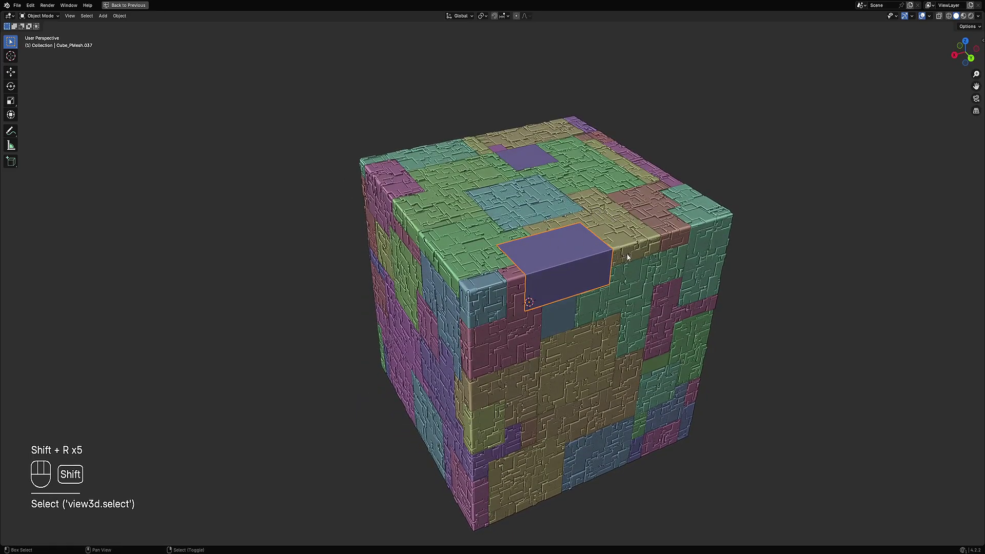
{"action": "key", "text": "shift+r"}
{"action": "middle_click_drag", "start_coordinate": [627, 255], "coordinate": [549, 308]}
{"action": "right_click", "coordinate": [555, 282], "text": "shift"}
{"action": "key", "text": "shift+r"}
- Run Select Grouped from the tan piece at the top edge and check the cube in wireframe for undetailed pieces
{"action": "scroll", "coordinate": [544, 360], "scroll_direction": "down", "scroll_amount": 5}
{"action": "key", "text": "alt+a"}
{"action": "left_click", "coordinate": [515, 245]}
{"action": "middle_click_drag", "start_coordinate": [584, 242], "coordinate": [561, 248]}
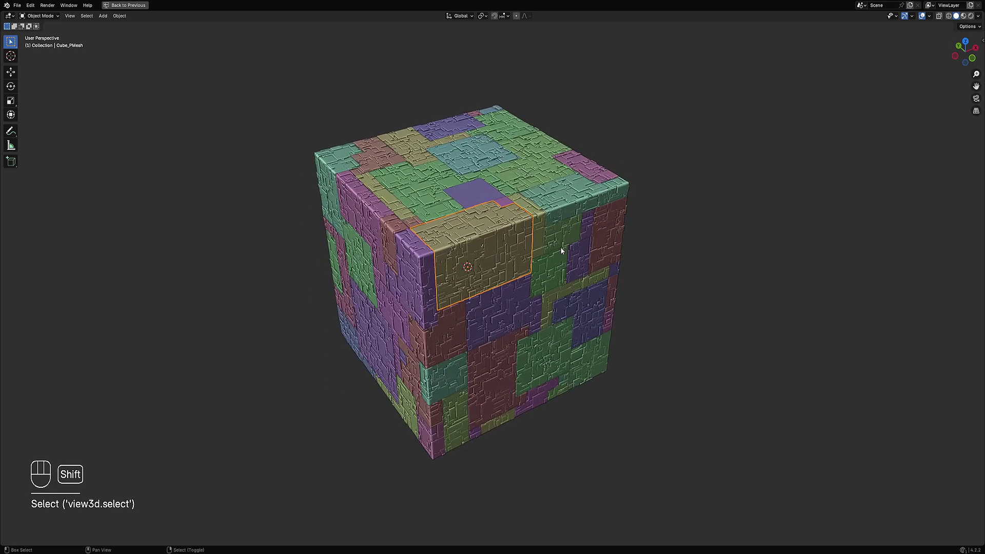
{"action": "key", "text": "shift+g"}
{"action": "left_click", "coordinate": [560, 247]}
{"action": "key", "text": "shift+z"}
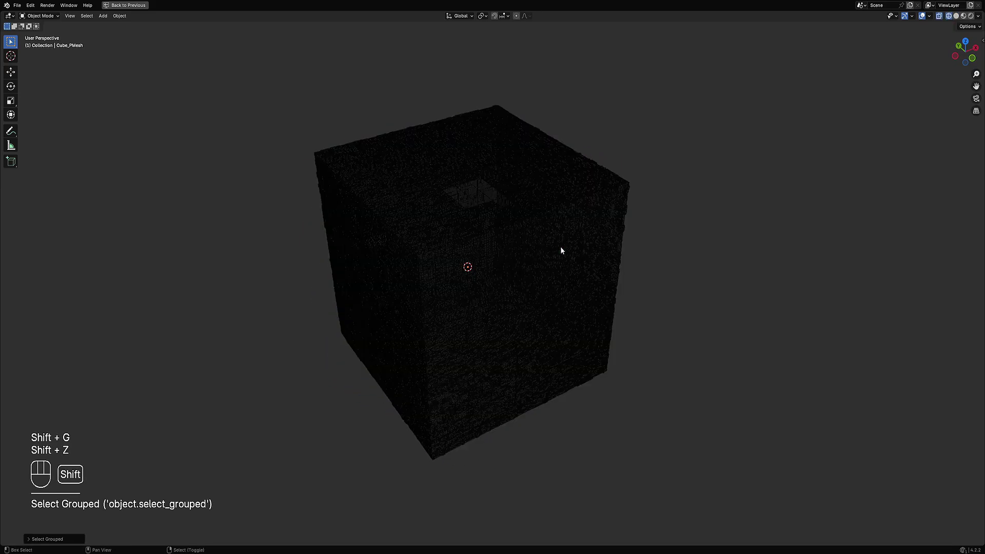
{"action": "key", "text": "shift+z"}
- Apply Random Panels to the purple square on the top face and repeat it on the small magenta piece at its corner
{"action": "left_click", "coordinate": [475, 199]}
{"action": "middle_click_drag", "start_coordinate": [492, 200], "coordinate": [511, 261], "text": "shift"}
{"action": "scroll", "coordinate": [539, 241], "scroll_direction": "up", "scroll_amount": 3}
{"action": "mouse_move", "coordinate": [575, 220]}
{"action": "middle_mouse_down"}
{"action": "mouse_move", "coordinate": [579, 242]}
{"action": "mouse_move", "coordinate": [556, 252]}
{"action": "middle_mouse_up"}
{"action": "key", "text": "shift+q"}
{"action": "left_click", "coordinate": [557, 251]}
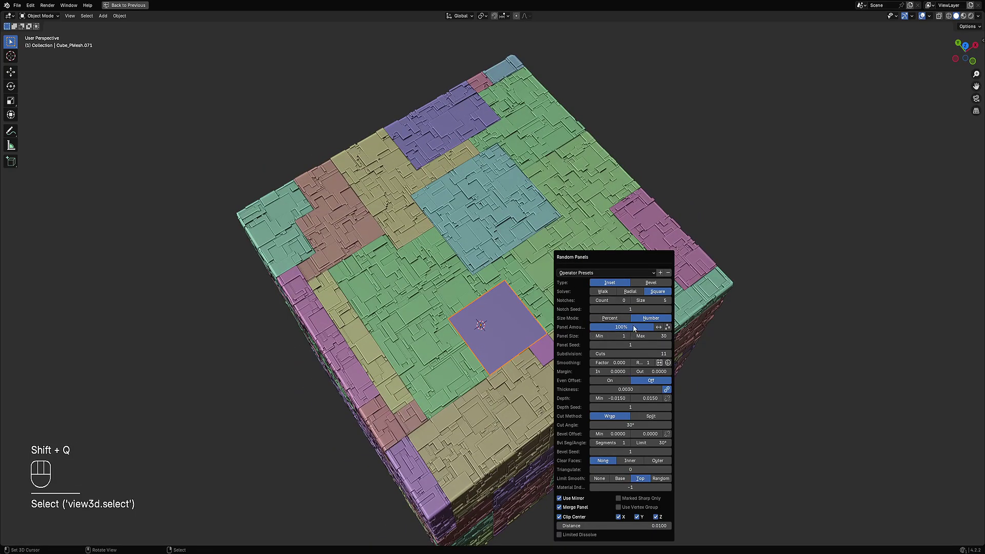
{"action": "left_click", "coordinate": [548, 353]}
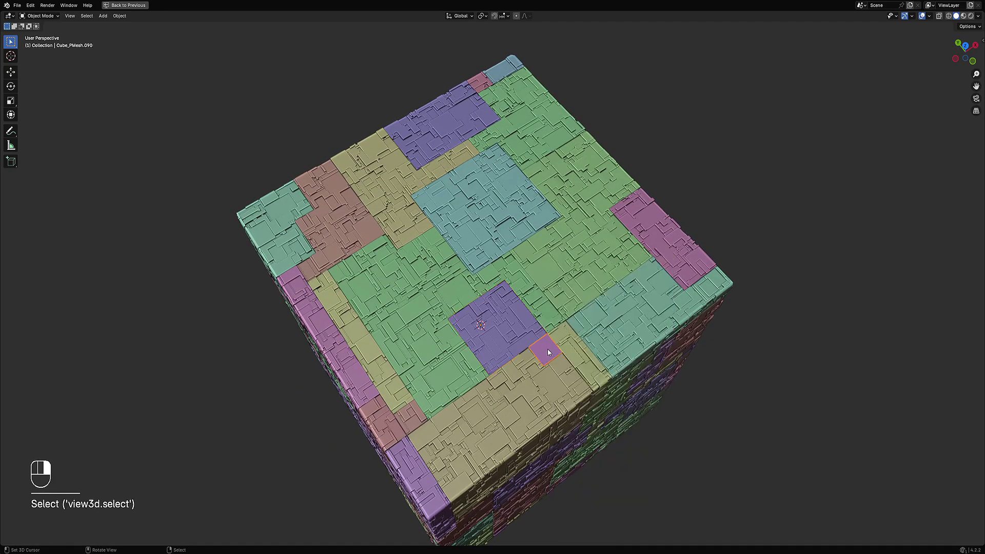
{"action": "key", "text": "shift+r"}
- Select the parent of the purple square with Select Grouped and try moving the whole partitioned cube
{"action": "left_click", "coordinate": [522, 337]}
{"action": "key", "text": "shift+g"}
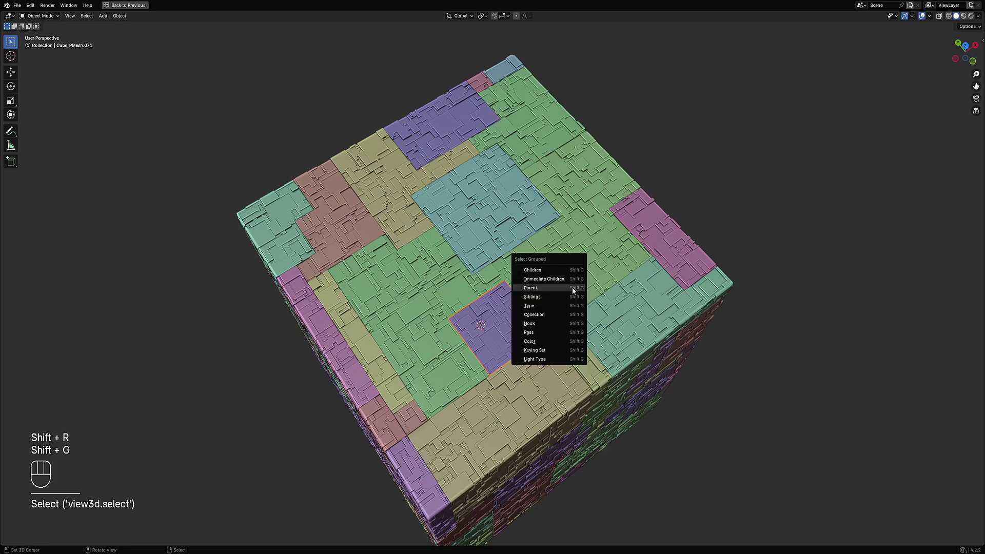
{"action": "left_click", "coordinate": [573, 288]}
{"action": "scroll", "coordinate": [568, 315], "scroll_direction": "down", "scroll_amount": 5}
{"action": "middle_click_drag", "start_coordinate": [568, 315], "coordinate": [565, 282]}
{"action": "key", "text": "g"}
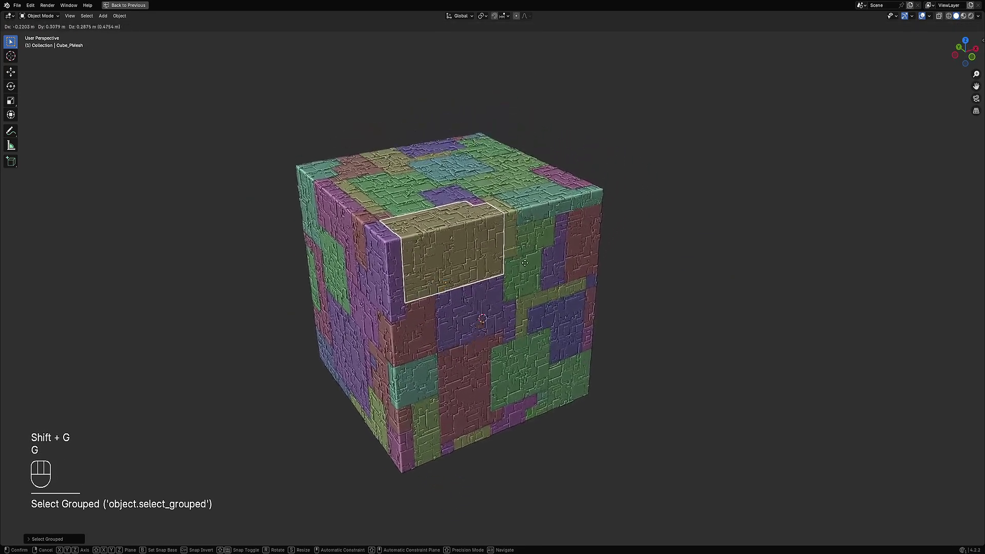
{"action": "right_click", "coordinate": [525, 299]}
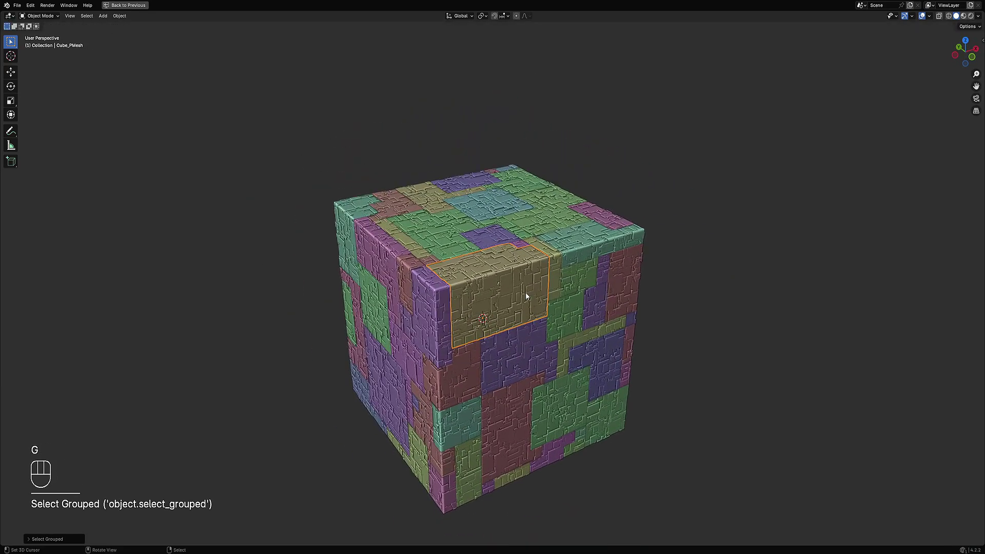
- Try Select Grouped by Parent on the tan piece at the top edge, and reselect that piece
{"action": "left_click", "coordinate": [571, 223]}
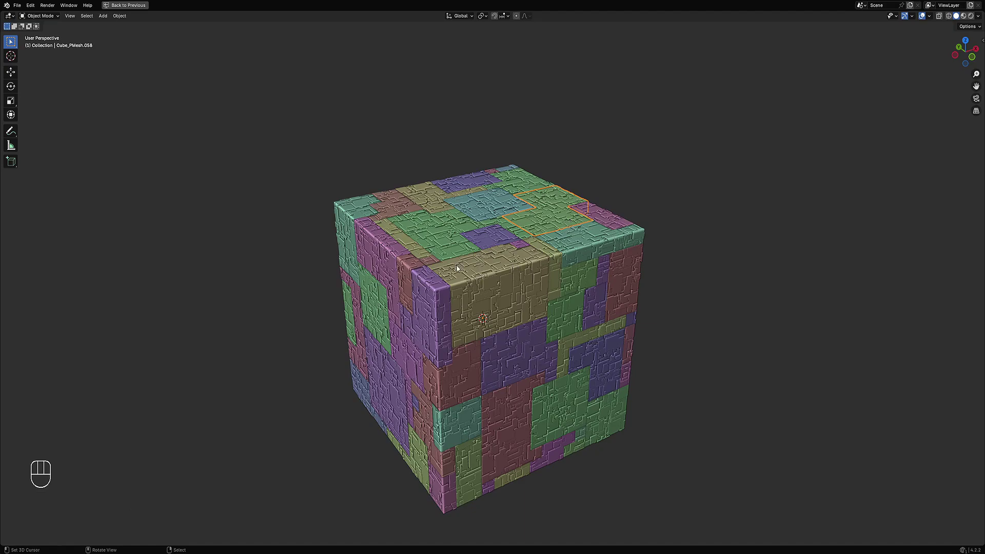
{"action": "left_click", "coordinate": [493, 269]}
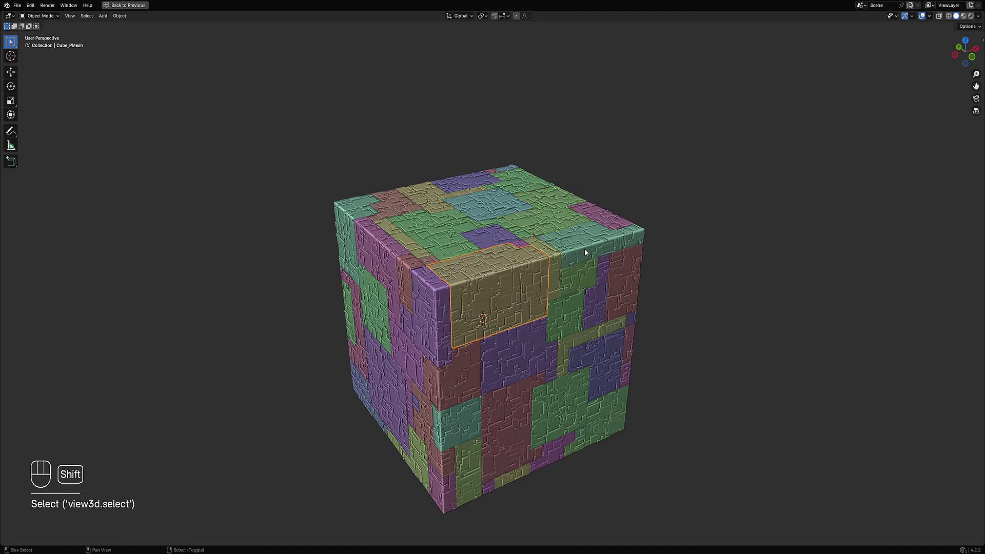
{"action": "key", "text": "shift+g"}
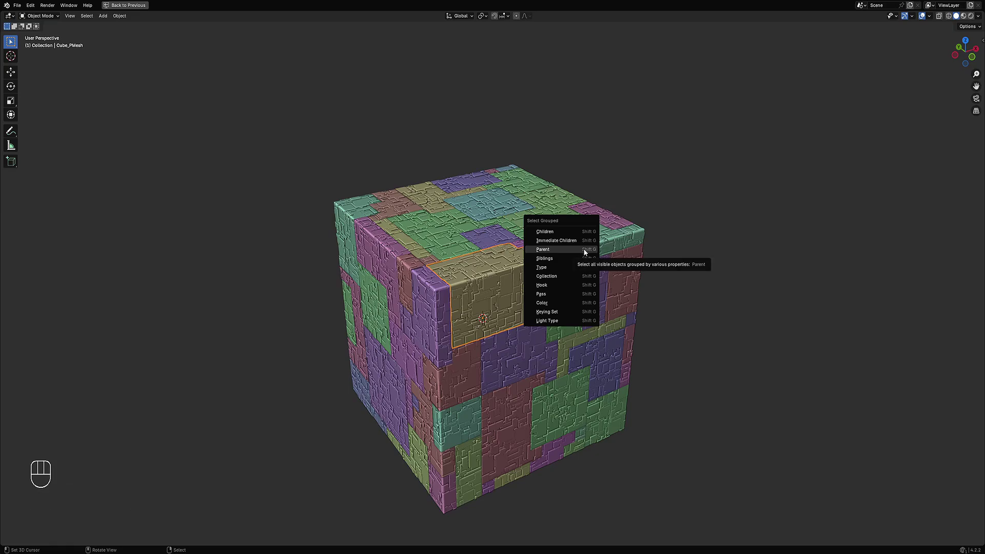
{"action": "left_click", "coordinate": [584, 249]}
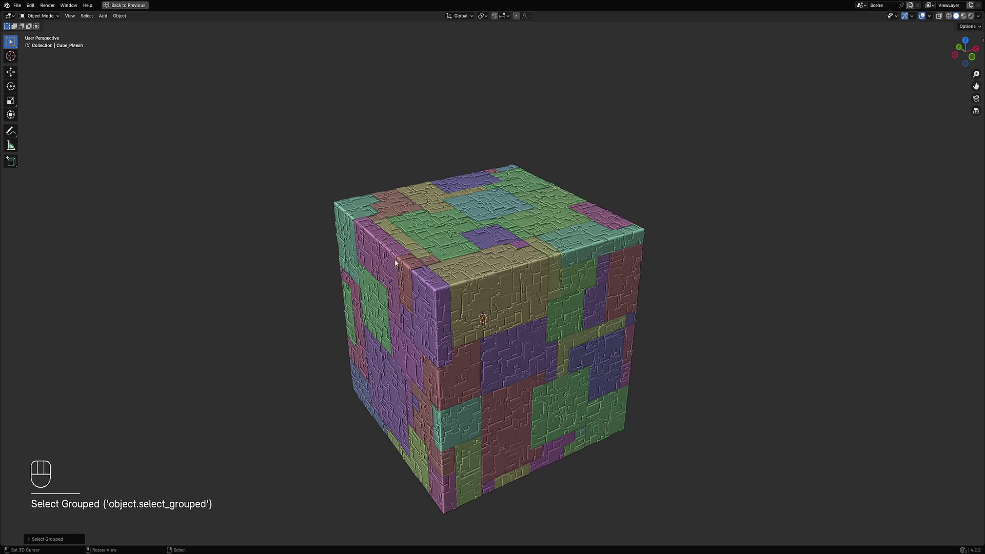
{"action": "left_click", "coordinate": [504, 275]}
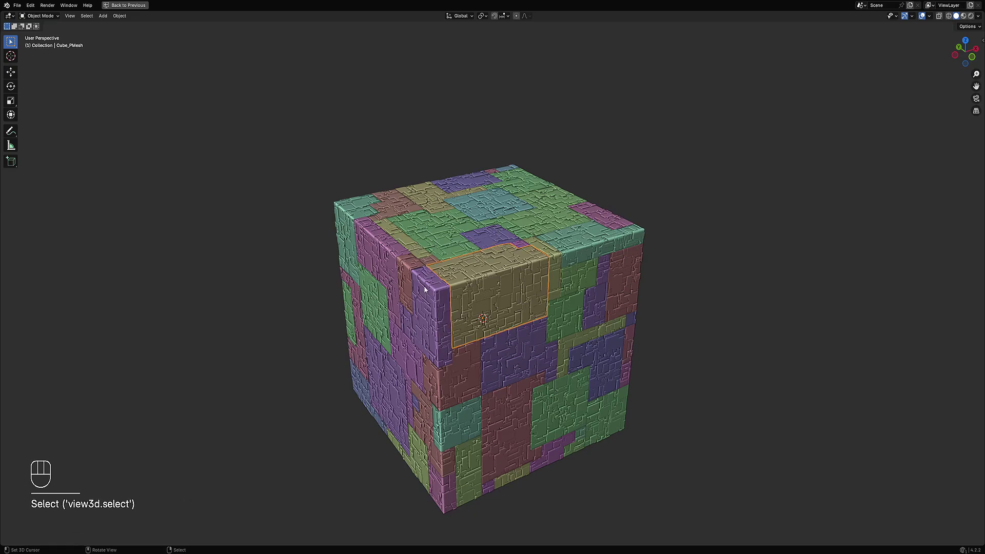
- Select the parent of the green piece on the top face and test moving the whole cube with it
{"action": "left_click", "coordinate": [556, 221]}
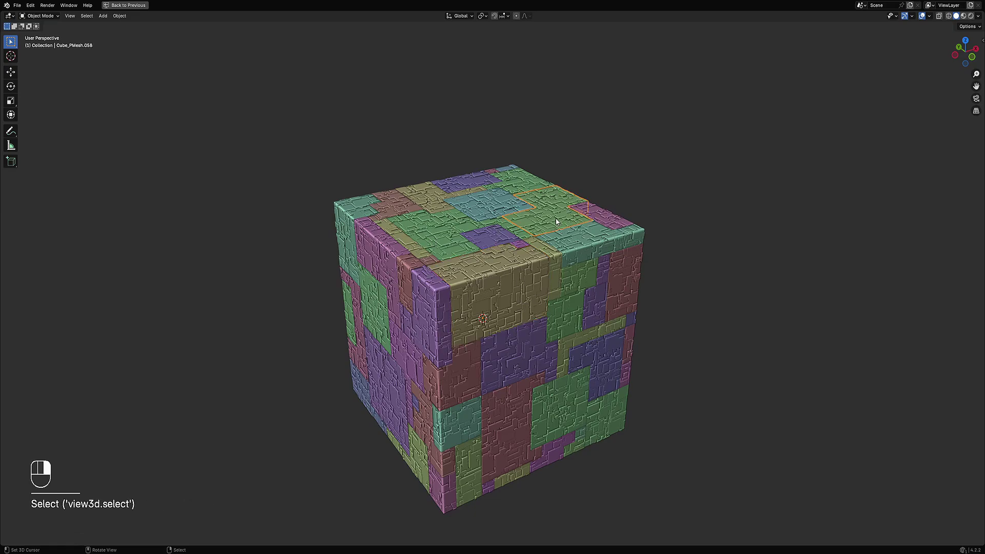
{"action": "key", "text": "shift+g"}
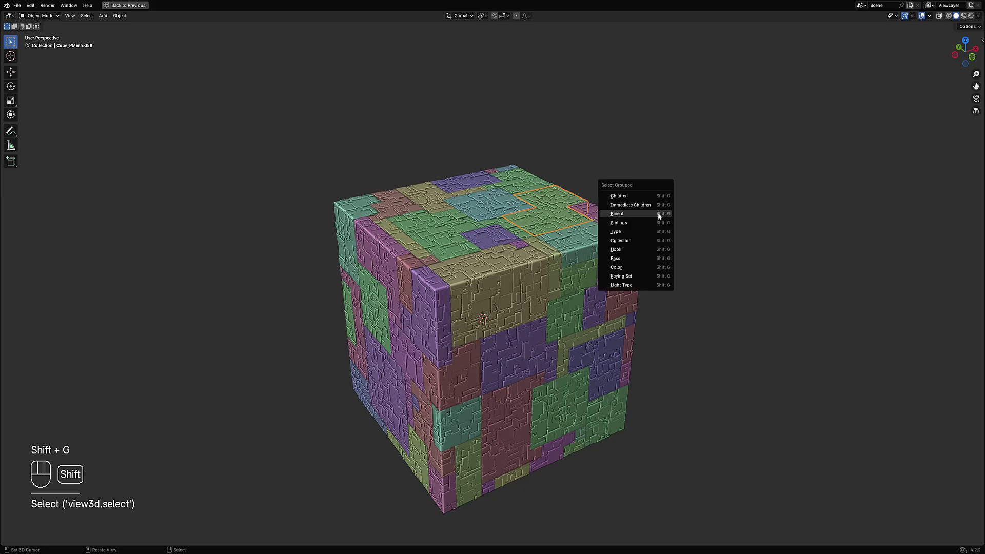
{"action": "left_click", "coordinate": [661, 217]}
{"action": "key", "text": "g"}
{"action": "right_click", "coordinate": [744, 255]}
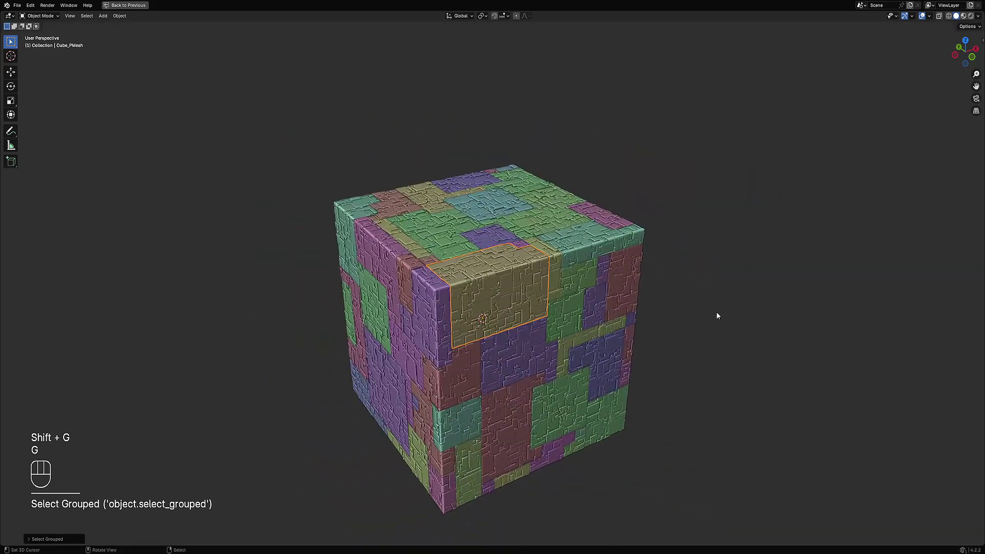
- Merge all the partition pieces back into one cube mesh with Partition Mesh's merge option
{"action": "middle_click_drag", "start_coordinate": [497, 305], "coordinate": [589, 268]}
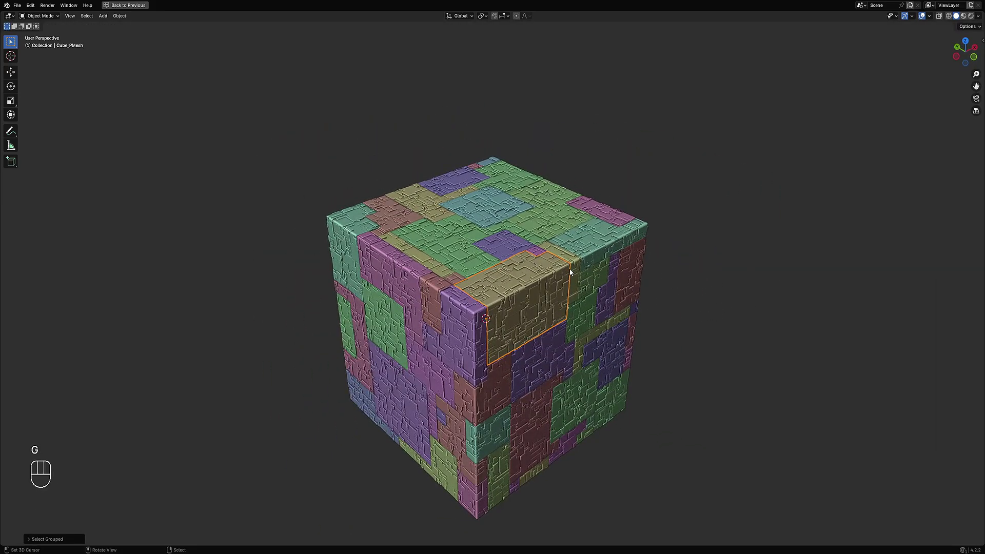
{"action": "key", "text": "shift+q"}
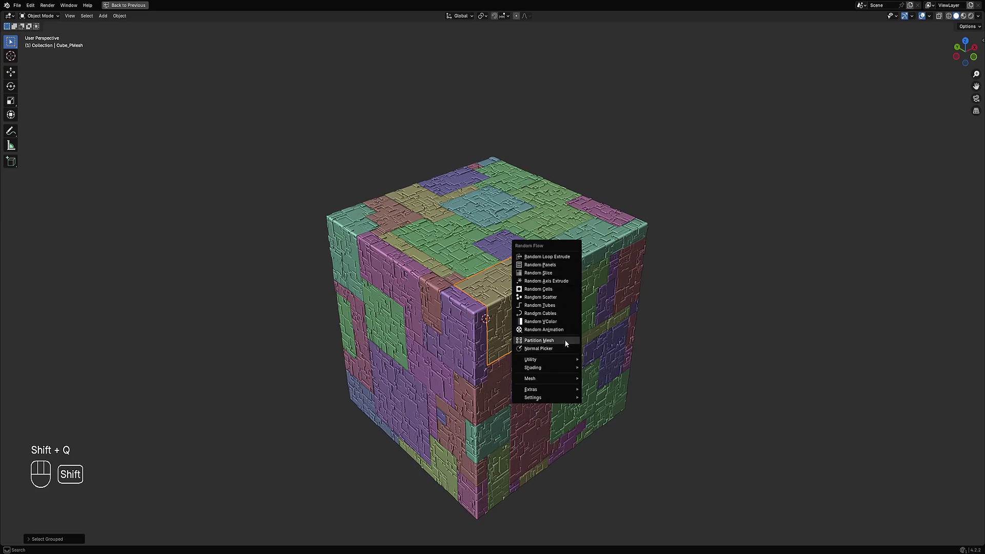
{"action": "key", "text": "ctrl"}
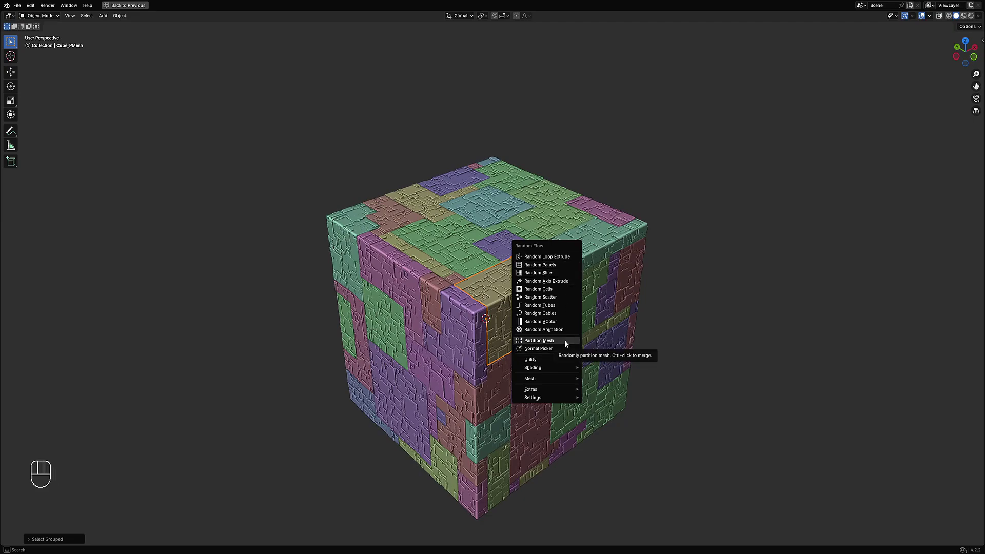
{"action": "key", "text": "ctrl"}
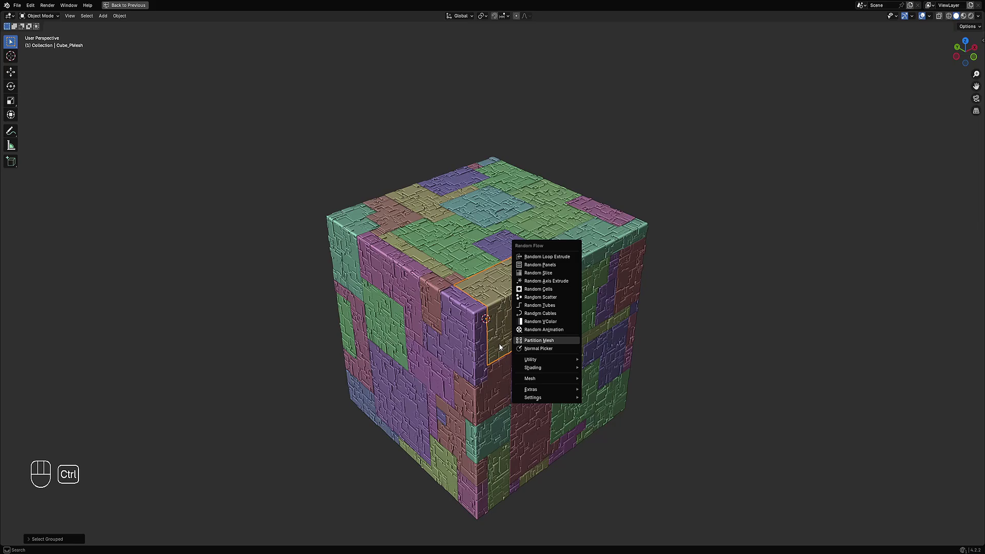
{"action": "key", "text": "Return"}
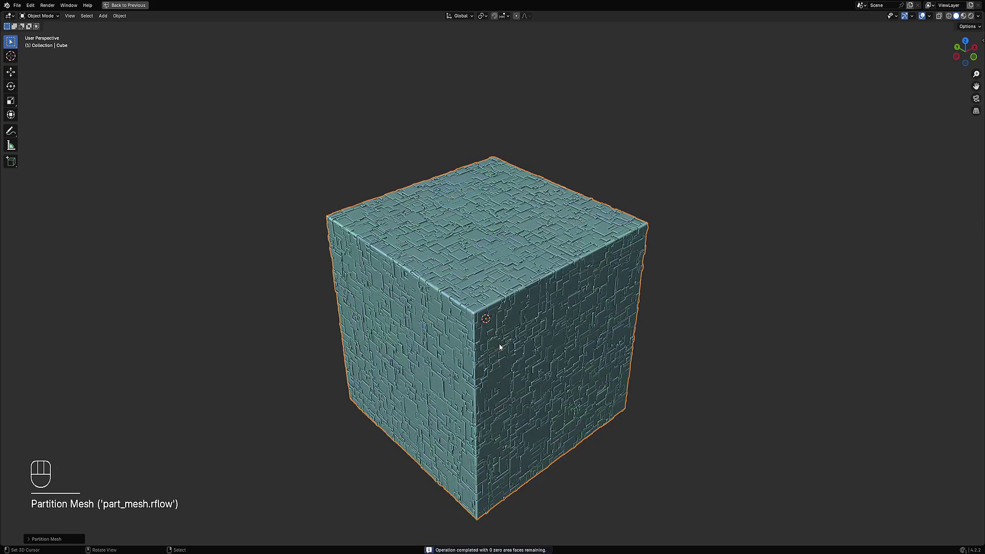
- Deselect the merged cube and examine its paneled surface and topology up close in solid and wireframe shading
{"action": "mouse_move", "coordinate": [498, 346]}
{"action": "middle_mouse_down"}
{"action": "mouse_move", "coordinate": [510, 302]}
{"action": "mouse_move", "coordinate": [576, 286]}
{"action": "mouse_move", "coordinate": [568, 363]}
{"action": "mouse_move", "coordinate": [563, 295]}
{"action": "mouse_move", "coordinate": [563, 305]}
{"action": "mouse_move", "coordinate": [616, 299]}
{"action": "middle_mouse_up"}
{"action": "scroll", "coordinate": [510, 301], "scroll_direction": "up", "scroll_amount": 5}
{"action": "key", "text": "shift+z"}
{"action": "key", "text": "shift+z"}
{"action": "key", "text": "alt+a"}
{"action": "scroll", "coordinate": [510, 302], "scroll_direction": "down", "scroll_amount": 4}
{"action": "scroll", "coordinate": [563, 332], "scroll_direction": "up", "scroll_amount": 2}
{"action": "key", "text": "shift+z"}
{"action": "scroll", "coordinate": [563, 305], "scroll_direction": "up", "scroll_amount": 3}
{"action": "middle_click_drag", "start_coordinate": [615, 299], "coordinate": [478, 339]}
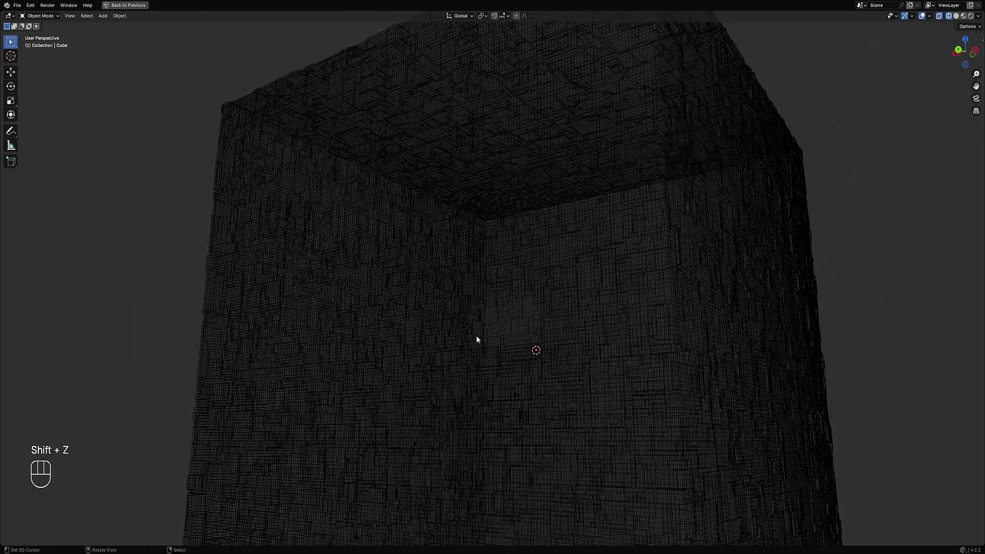
- Return to solid shading, undo the cube merge and select the small plain green piece below the magenta one
{"action": "key", "text": "shift+z"}
{"action": "key", "text": "ctrl+z"}
{"action": "key", "text": "ctrl+z"}
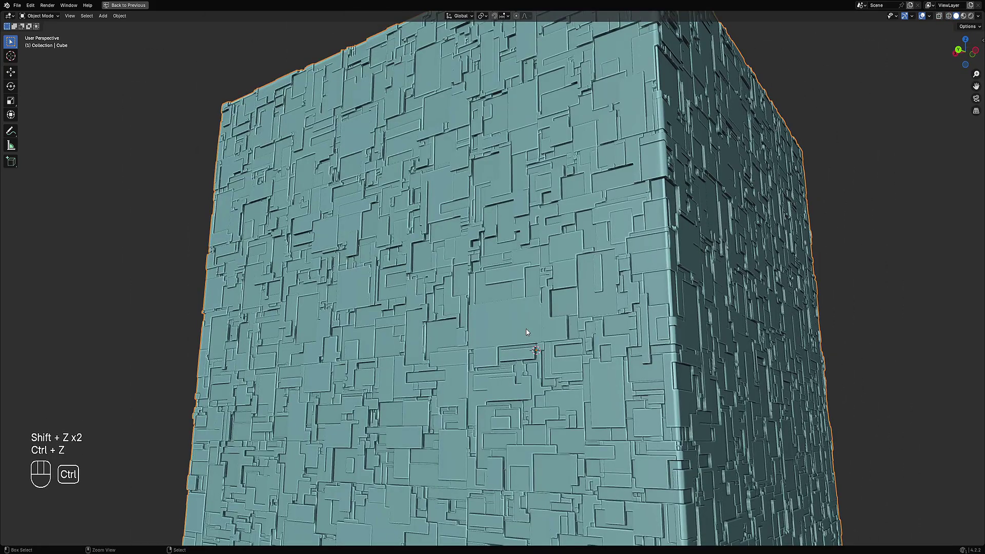
{"action": "left_click", "coordinate": [527, 333]}
- Try splitting the small green piece with Partition Mesh in Random mode, and undo the split
{"action": "key", "text": "shift+q"}
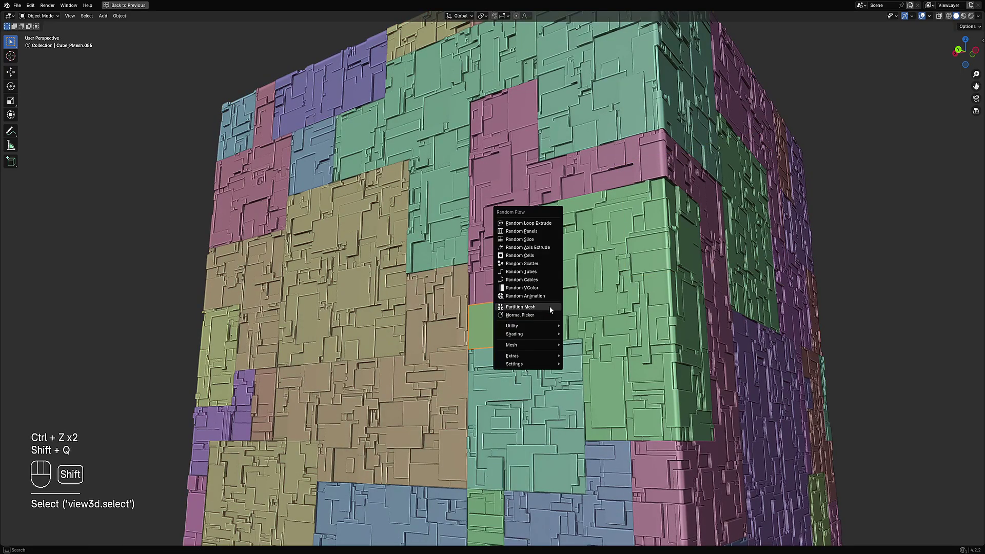
{"action": "left_click", "coordinate": [550, 307]}
{"action": "left_click", "coordinate": [602, 330]}
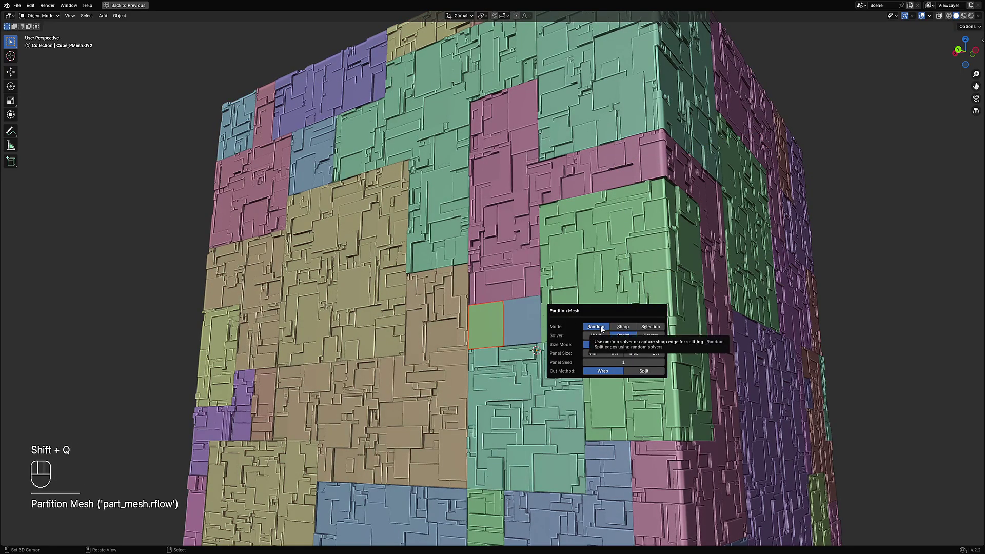
{"action": "key", "text": "ctrl+z"}
- Apply Random Panels to the small green piece with the Inset type and Square solver
{"action": "key", "text": "shift+q"}
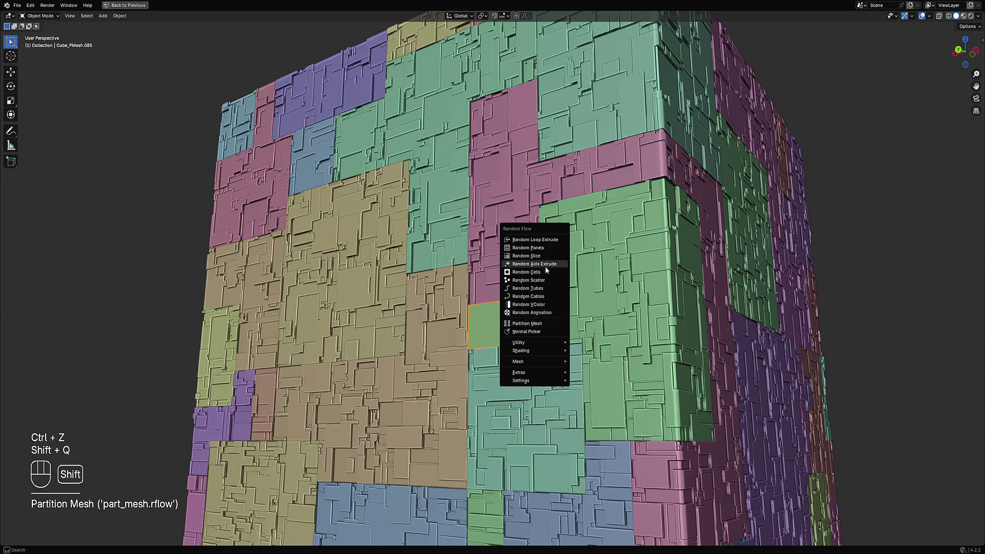
{"action": "left_click", "coordinate": [529, 248]}
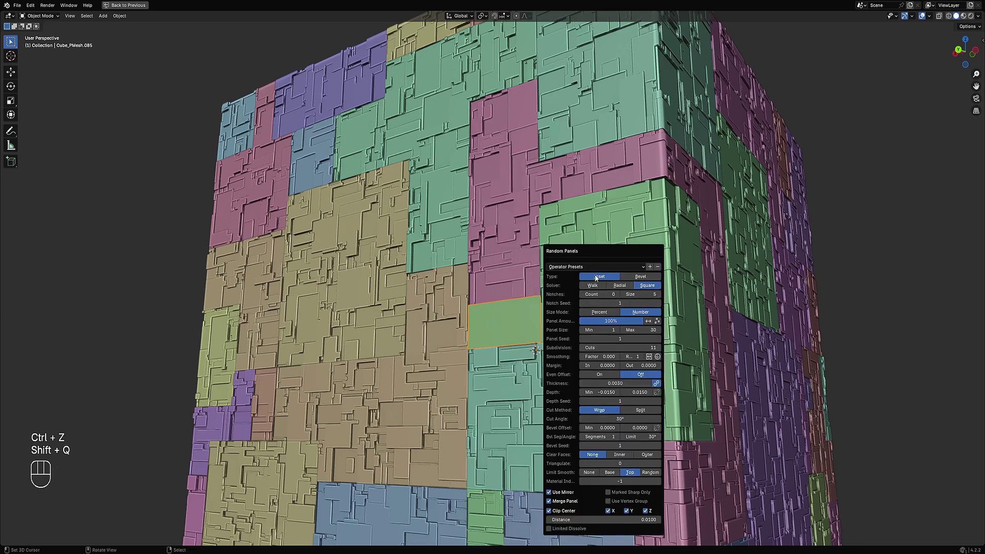
{"action": "scroll", "coordinate": [588, 308], "scroll_direction": "down", "scroll_amount": 8}
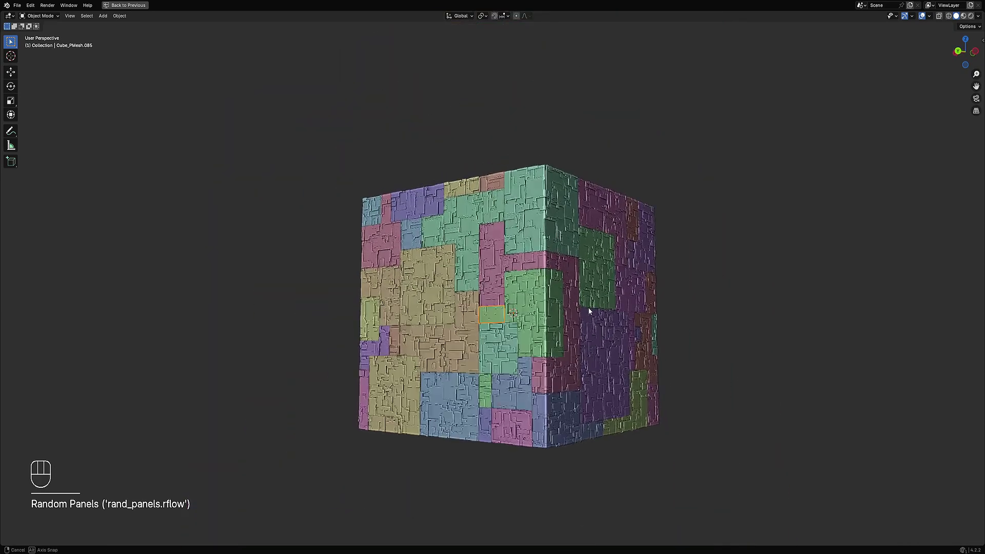
- Select the dark green piece on the cube's shaded side face and merge all pieces into one mesh with Partition Mesh
{"action": "left_click", "coordinate": [566, 298]}
{"action": "key", "text": "shift+q"}
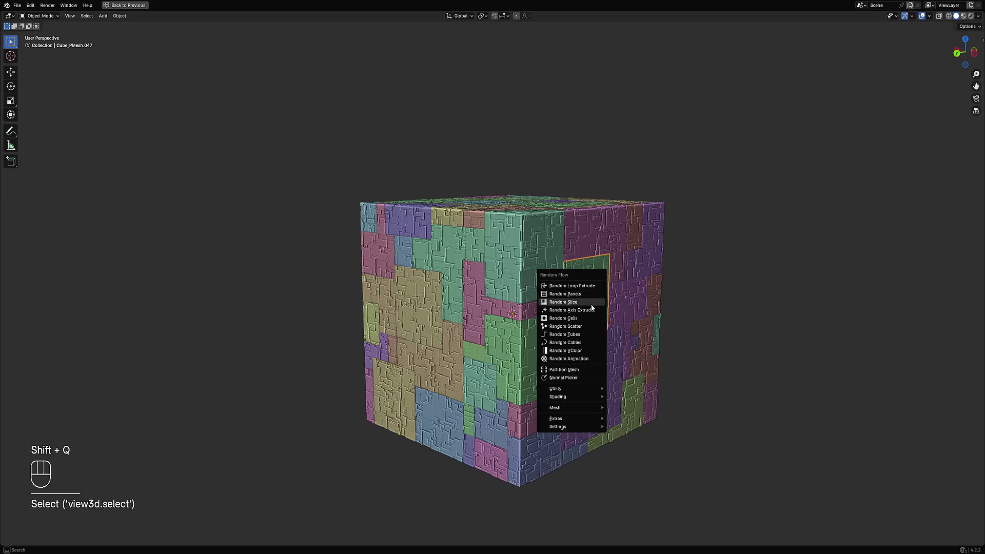
{"action": "left_click", "coordinate": [586, 368]}
{"action": "middle_click_drag", "start_coordinate": [572, 334], "coordinate": [595, 325]}
{"action": "scroll", "coordinate": [620, 313], "scroll_direction": "up", "scroll_amount": 3}
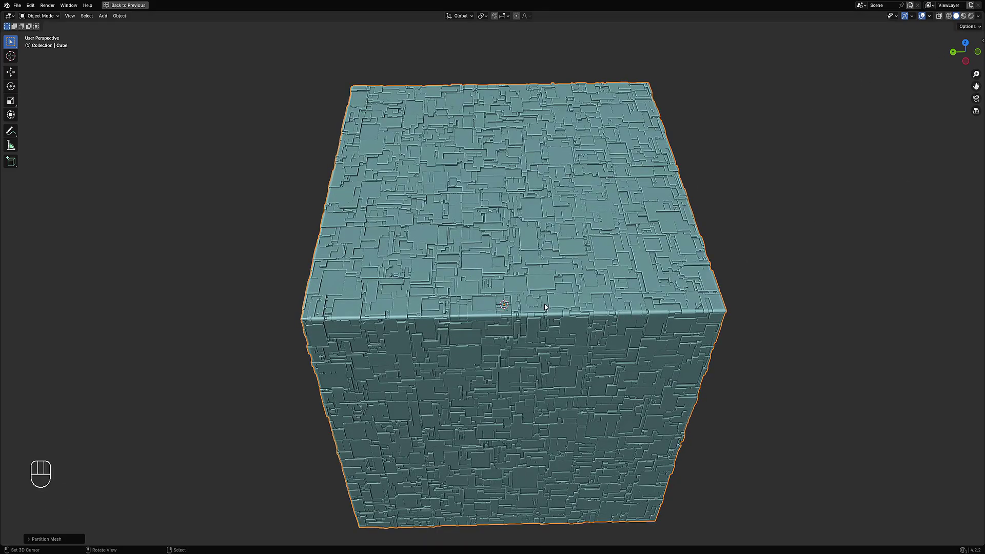
- Examine the merged cube's topology in wireframe from another angle and return to solid shading
{"action": "key", "text": "shift+z"}
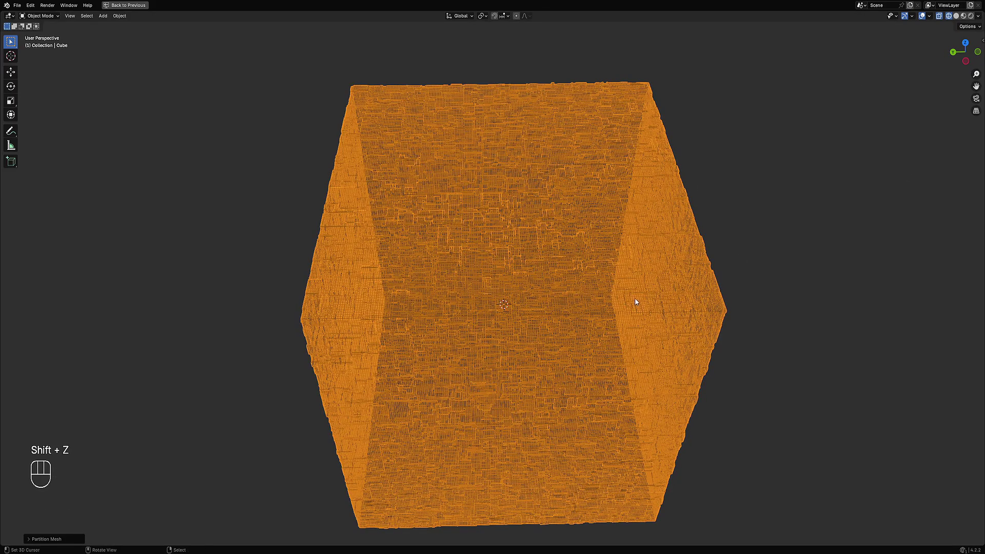
{"action": "mouse_move", "coordinate": [635, 298]}
{"action": "middle_mouse_down"}
{"action": "mouse_move", "coordinate": [581, 260]}
{"action": "mouse_move", "coordinate": [606, 239]}
{"action": "mouse_move", "coordinate": [659, 234]}
{"action": "middle_mouse_up"}
{"action": "key", "text": "shift+z"}
- Apply Random VColor to the merged cube
{"action": "left_click", "coordinate": [574, 259]}
{"action": "key", "text": "shift+q"}
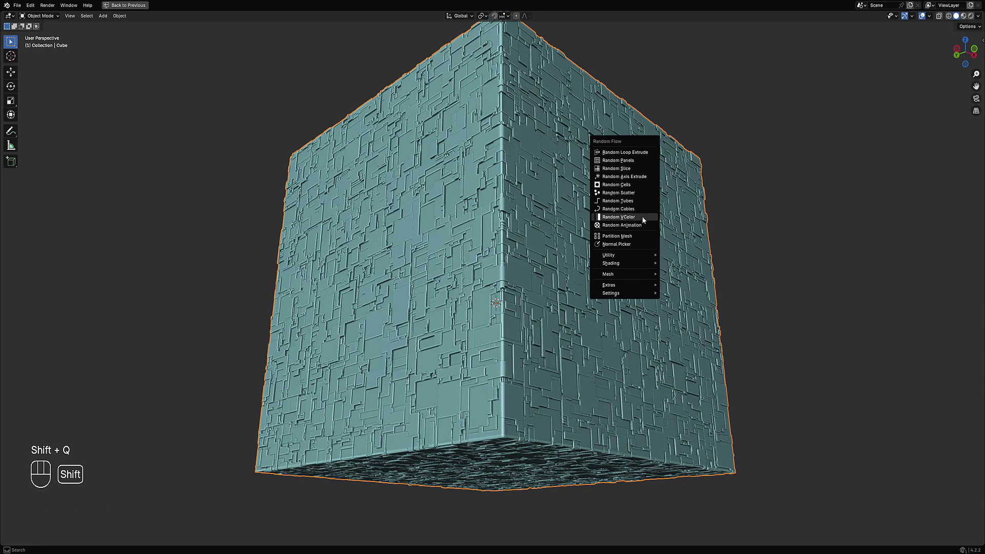
{"action": "left_click", "coordinate": [641, 216]}
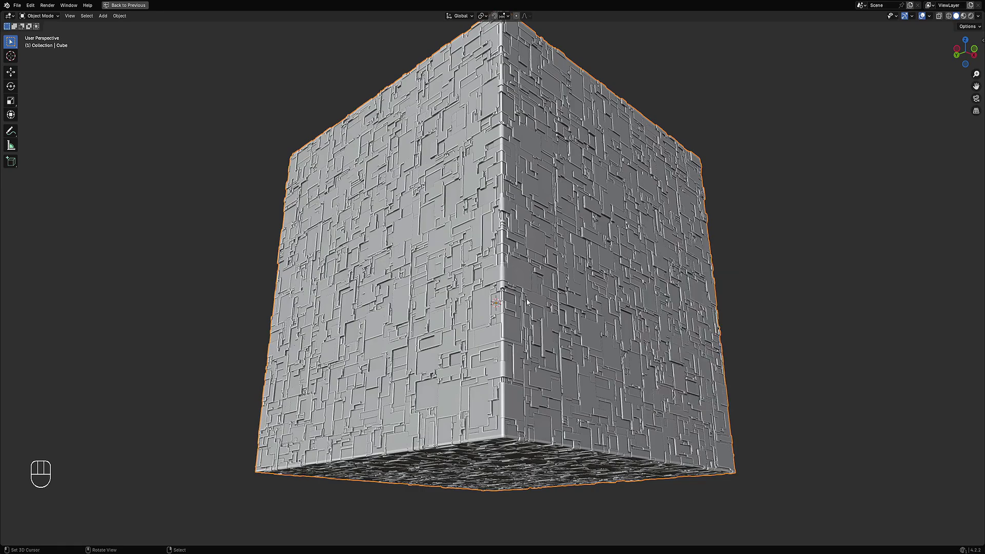
- Run Random VColor on the cube again in wireframe, look over its layer, limit and hue settings, and return to solid shading
{"action": "key", "text": "shift+z"}
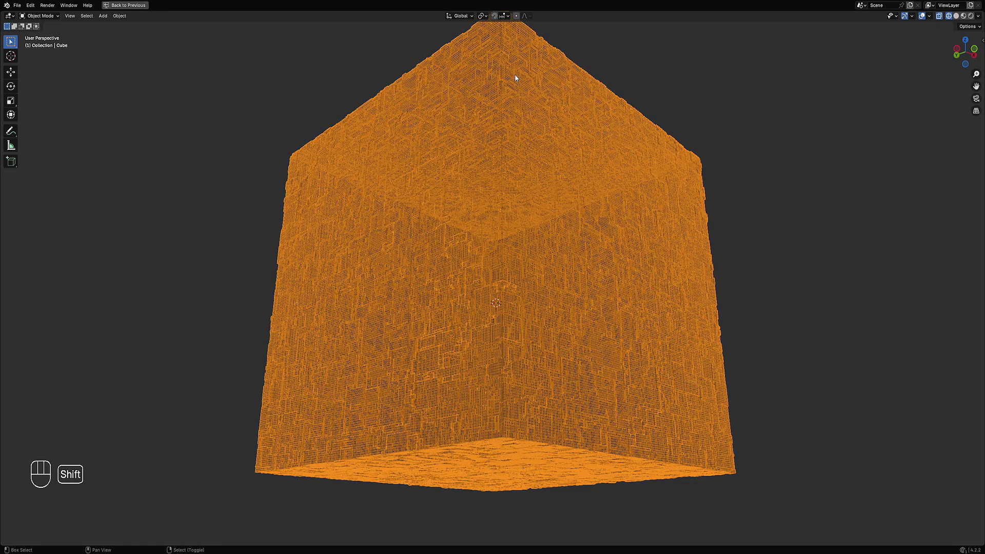
{"action": "middle_click_drag", "start_coordinate": [515, 76], "coordinate": [491, 99], "text": "shift"}
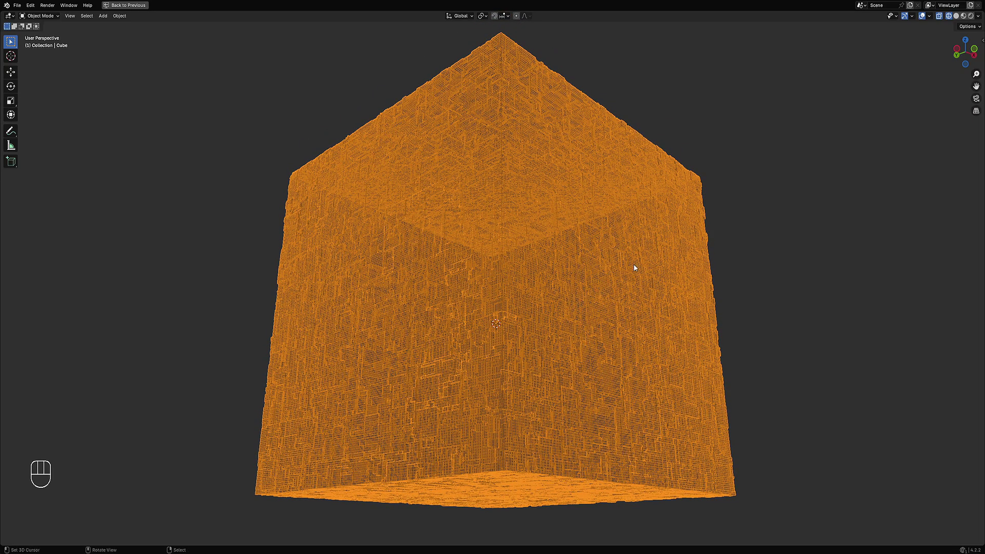
{"action": "key", "text": "F9"}
{"action": "key", "text": "shift+q"}
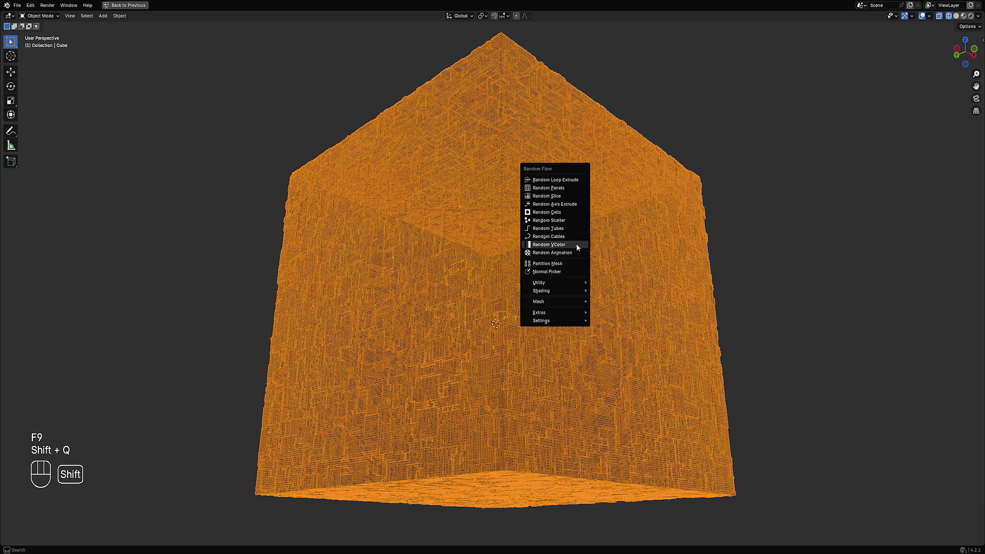
{"action": "left_click", "coordinate": [576, 245]}
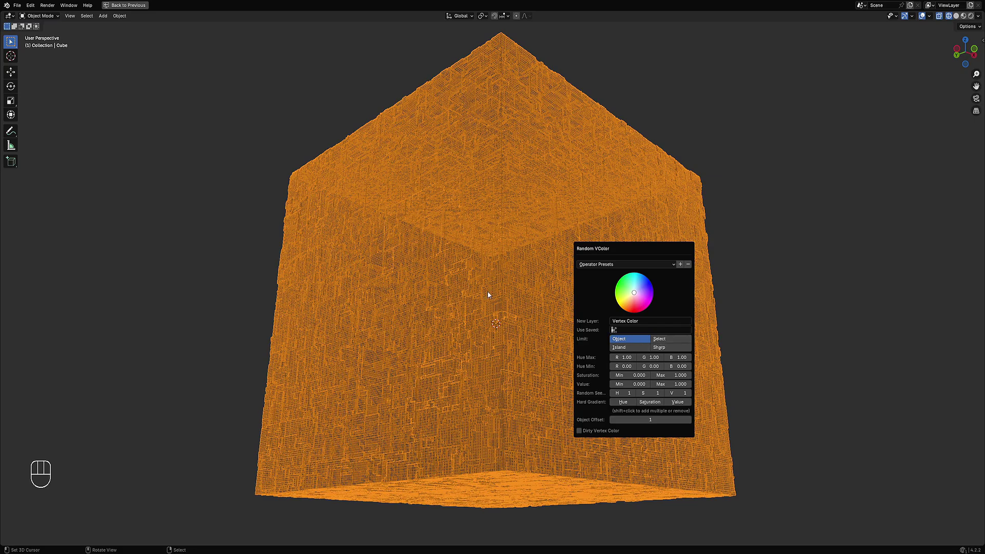
{"action": "key", "text": "shift+z"}
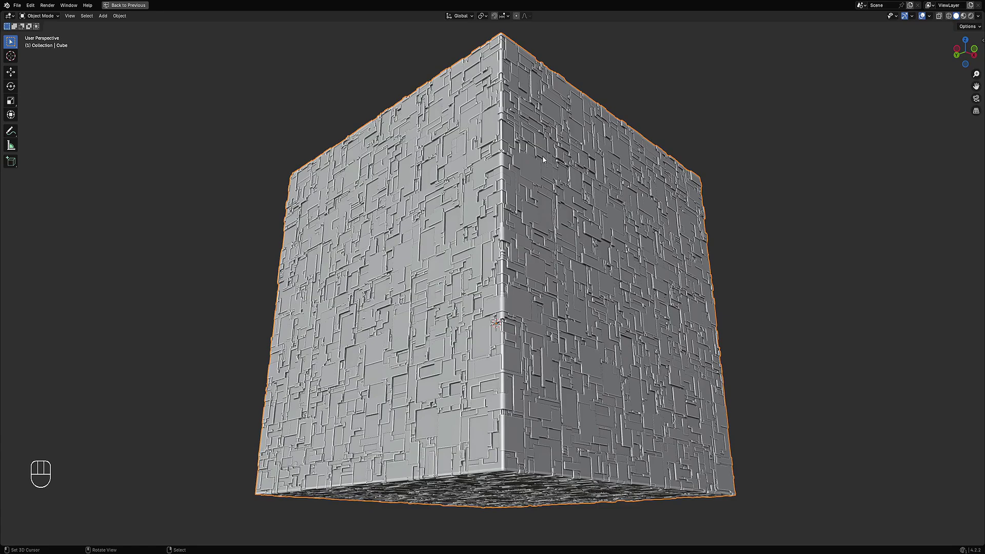
- Restore the full window layout, enlarge the shader editor and create a new material for the cube
{"action": "key", "text": "shift+q"}
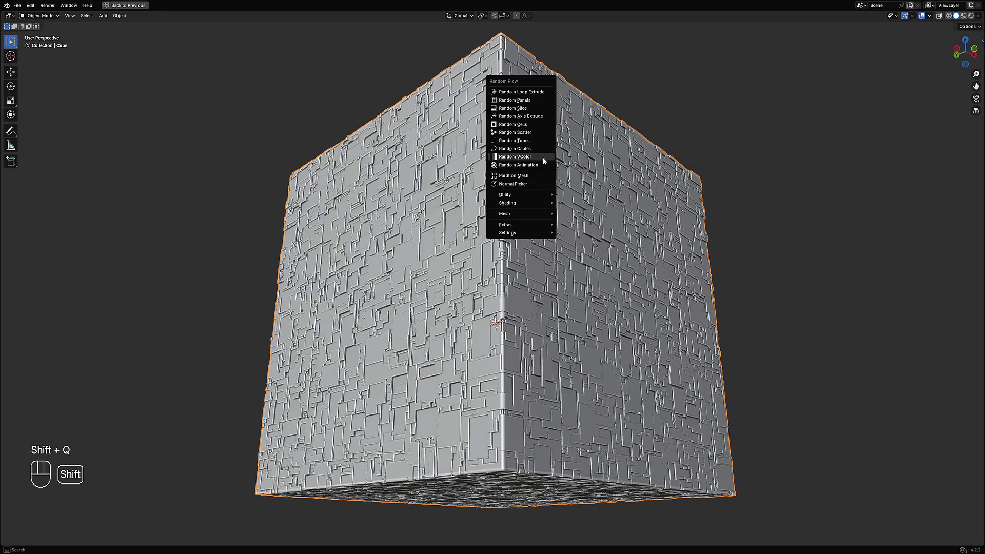
{"action": "key", "text": "ctrl+space"}
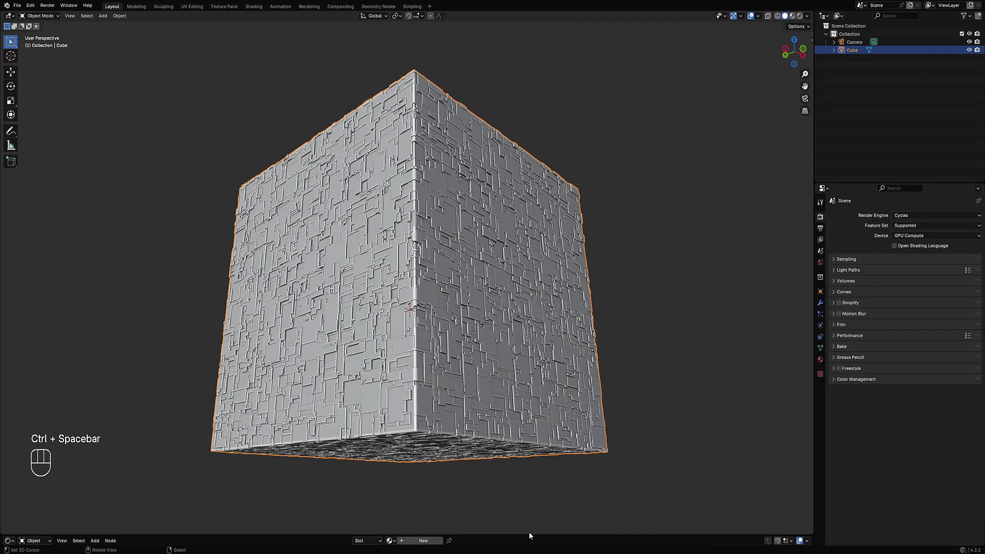
{"action": "left_click_drag", "start_coordinate": [529, 534], "coordinate": [408, 331]}
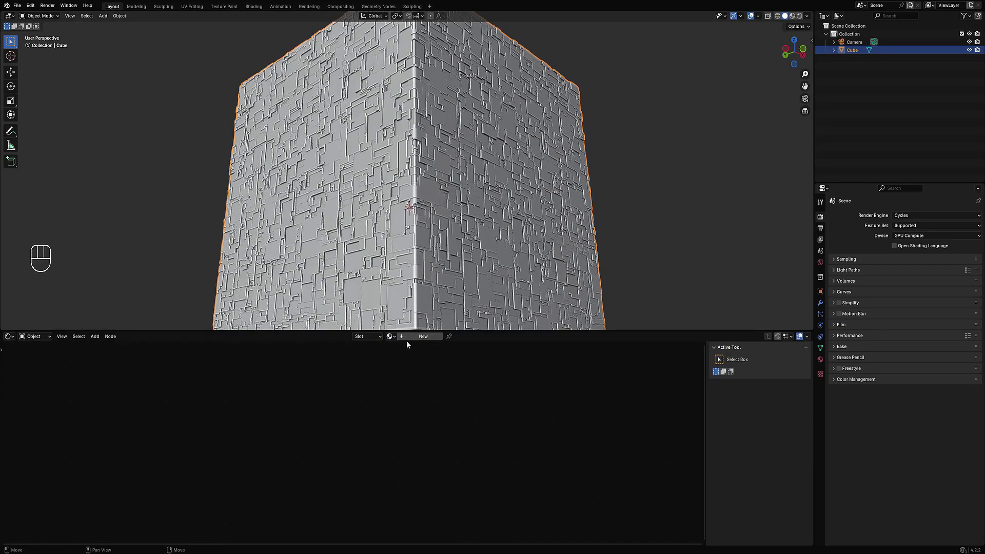
{"action": "left_click", "coordinate": [410, 337]}
- Add an Input node to the new material's node tree
{"action": "key", "text": "shift+a"}
{"action": "mouse_move", "coordinate": [423, 426]}
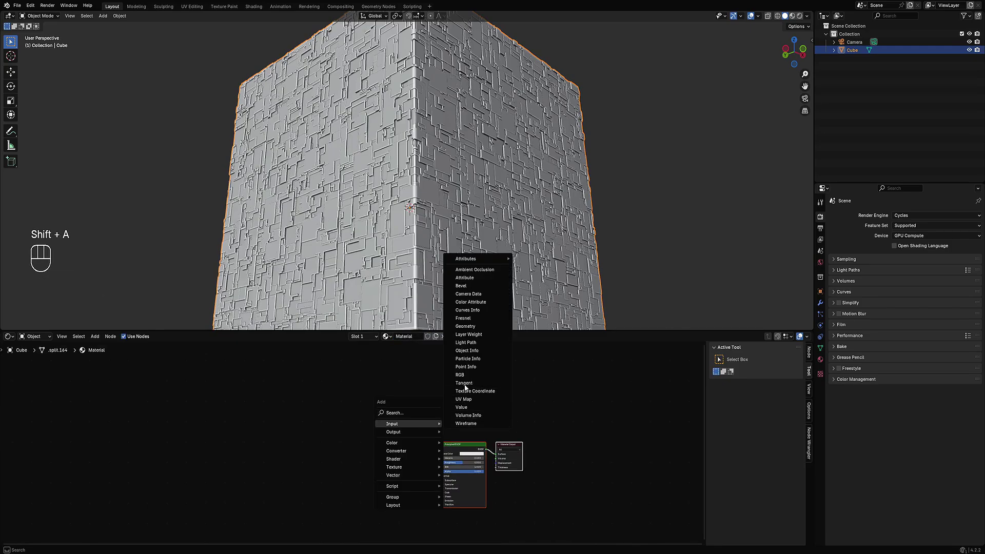
- Add a Geometry input node to the cube's material and place it beside the Principled BSDF
{"action": "left_click", "coordinate": [465, 327]}
{"action": "scroll", "coordinate": [381, 456], "scroll_direction": "up", "scroll_amount": 5}
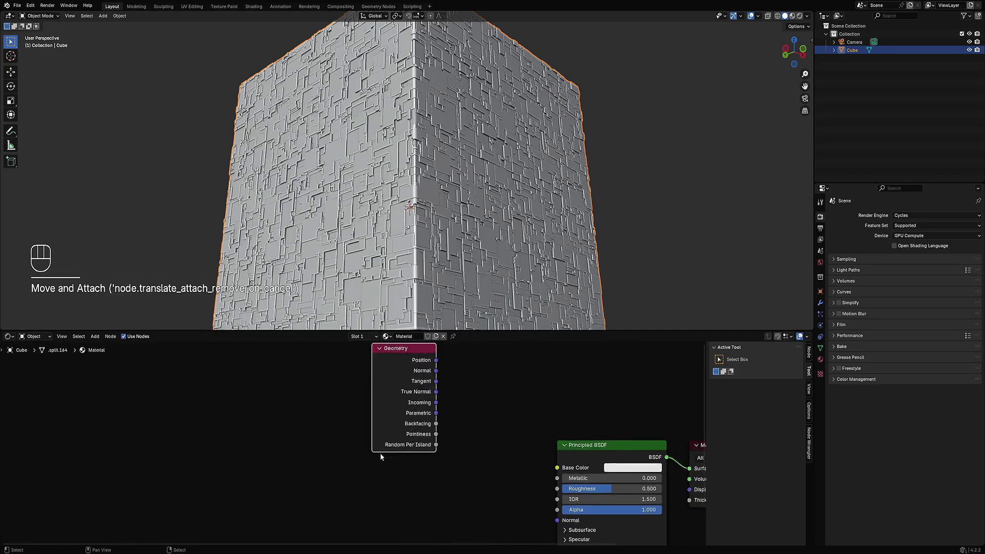
{"action": "scroll", "coordinate": [390, 458], "scroll_direction": "up", "scroll_amount": 3}
{"action": "left_click_drag", "start_coordinate": [493, 429], "coordinate": [586, 387]}
{"action": "scroll", "coordinate": [504, 433], "scroll_direction": "down", "scroll_amount": 4}
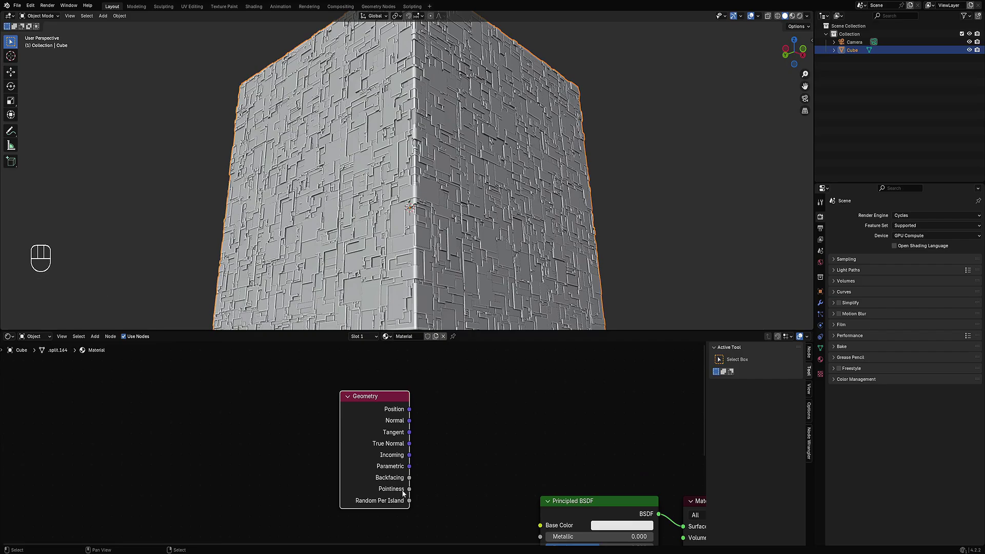
{"action": "left_click", "coordinate": [378, 473]}
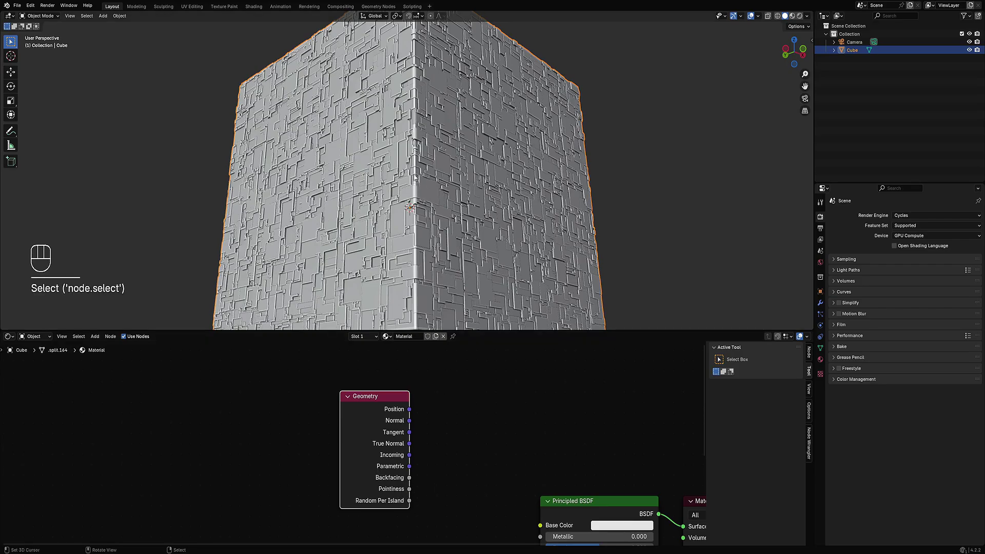
- Unlink the current material from the cube
{"action": "key", "text": "x"}
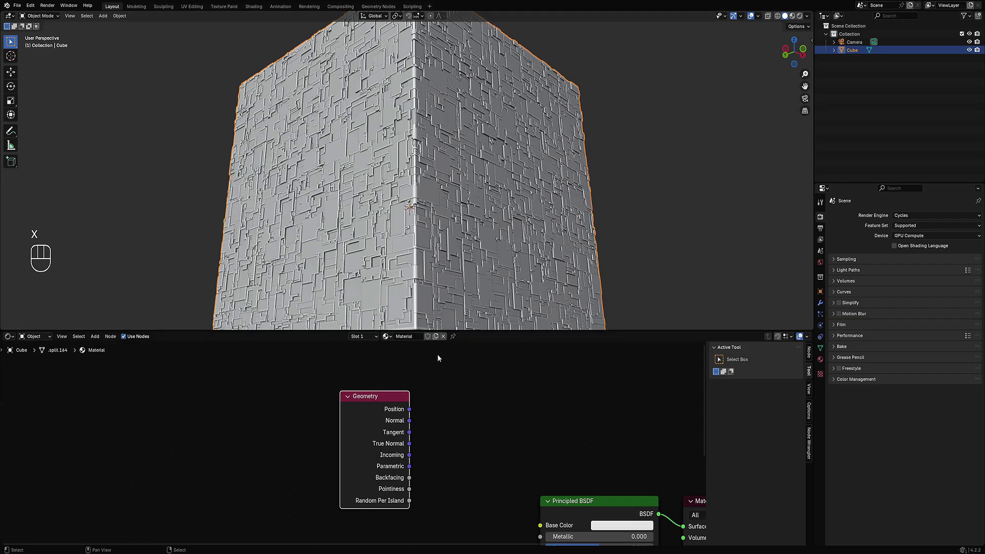
{"action": "left_click", "coordinate": [443, 336]}
{"action": "scroll", "coordinate": [492, 205], "scroll_direction": "down", "scroll_amount": 8}
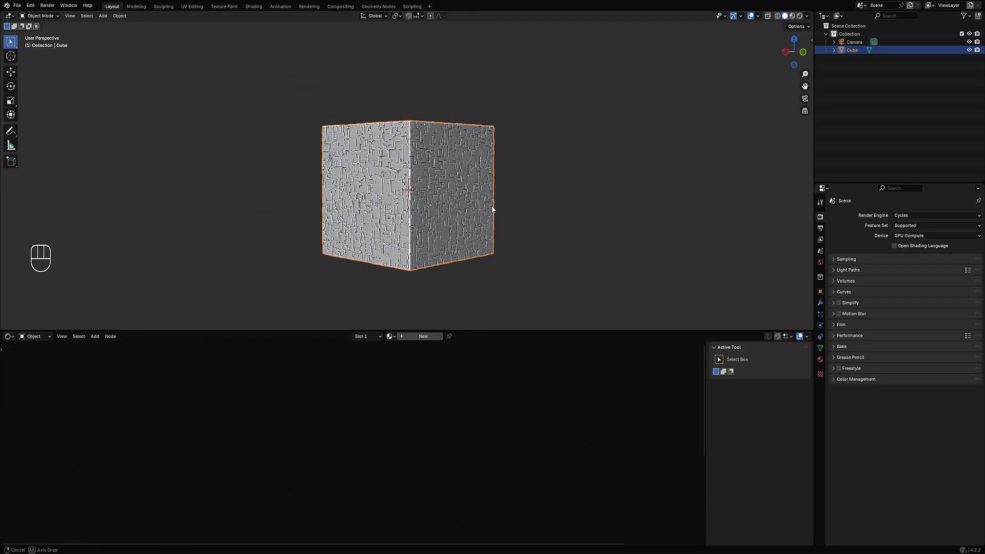
{"action": "mouse_move", "coordinate": [492, 205]}
{"action": "middle_mouse_down"}
{"action": "mouse_move", "coordinate": [486, 271]}
{"action": "mouse_move", "coordinate": [494, 192]}
{"action": "middle_mouse_up"}
{"action": "scroll", "coordinate": [494, 192], "scroll_direction": "up", "scroll_amount": 4}
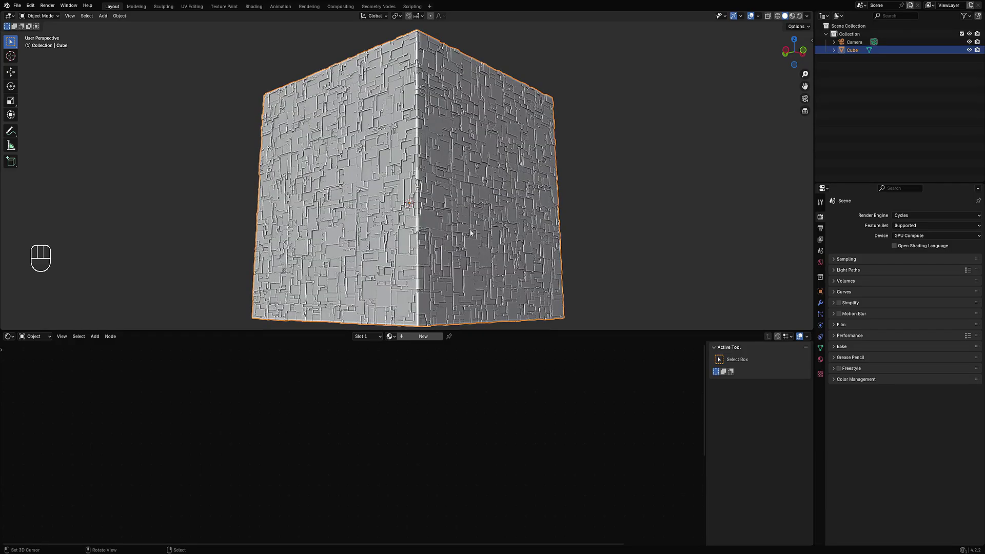
{"action": "key", "text": "shift+q"}
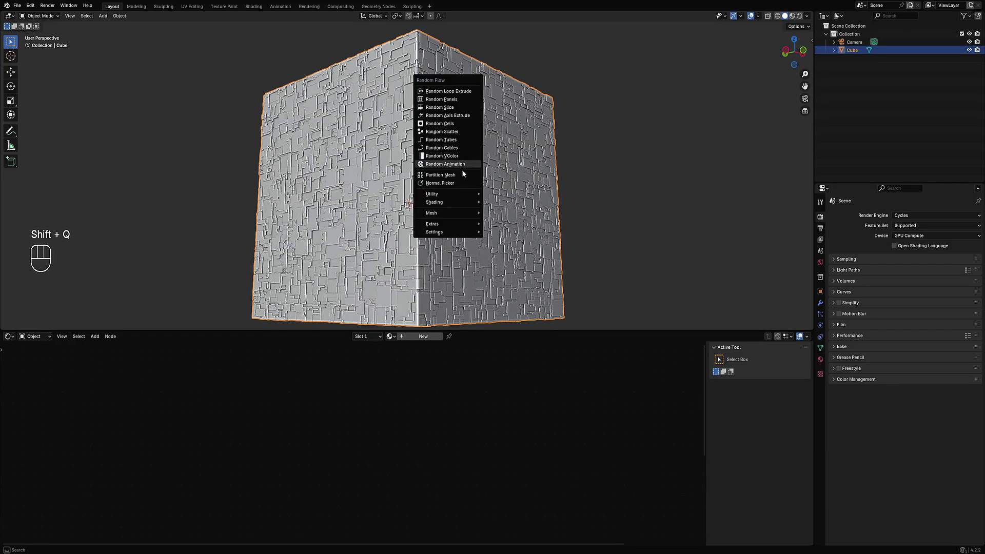
{"action": "mouse_move", "coordinate": [454, 202]}
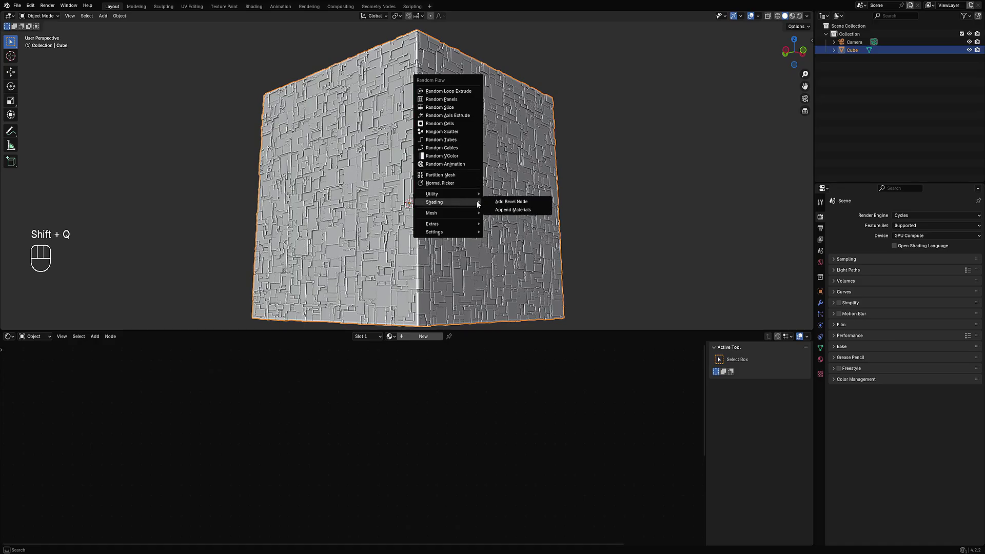
{"action": "left_click", "coordinate": [510, 210]}
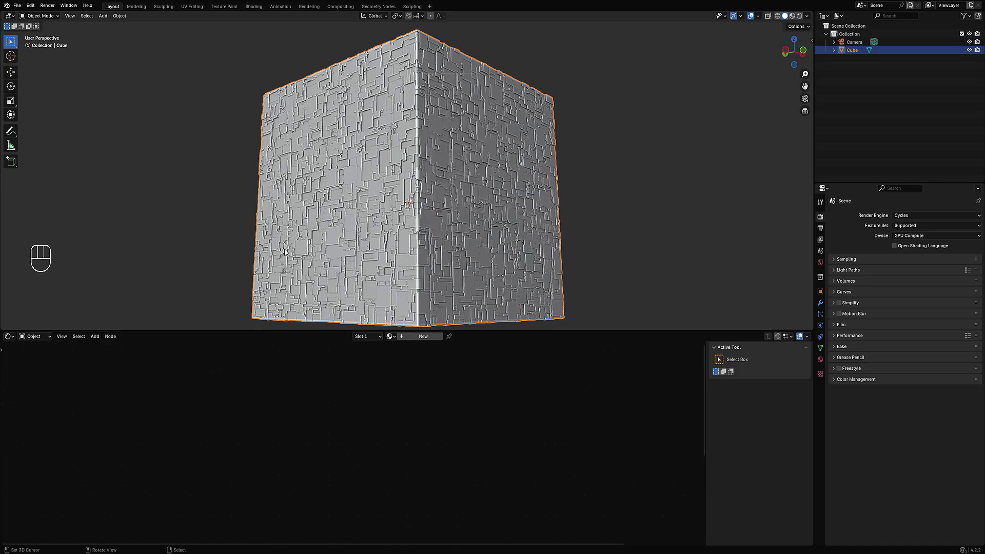
- Preview the cube without a material in rendered shading and return to solid shading
{"action": "mouse_move", "coordinate": [449, 217]}
{"action": "middle_mouse_down"}
{"action": "mouse_move", "coordinate": [452, 257]}
{"action": "mouse_move", "coordinate": [484, 198]}
{"action": "mouse_move", "coordinate": [524, 160]}
{"action": "mouse_move", "coordinate": [516, 169]}
{"action": "mouse_move", "coordinate": [644, 171]}
{"action": "mouse_move", "coordinate": [564, 224]}
{"action": "mouse_move", "coordinate": [455, 191]}
{"action": "middle_mouse_up"}
{"action": "key", "text": "z"}
{"action": "left_click", "coordinate": [548, 146]}
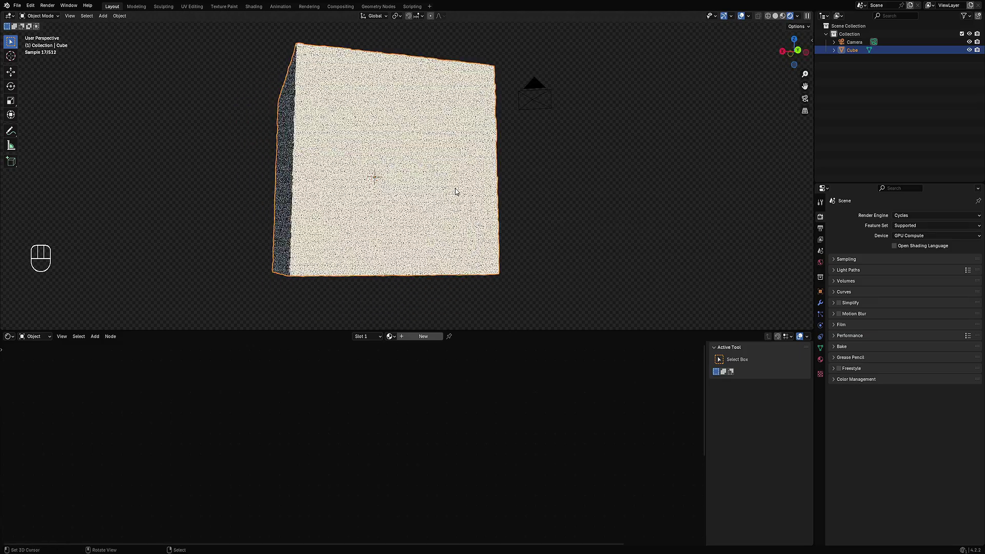
{"action": "key", "text": "z"}
{"action": "left_click", "coordinate": [494, 127]}
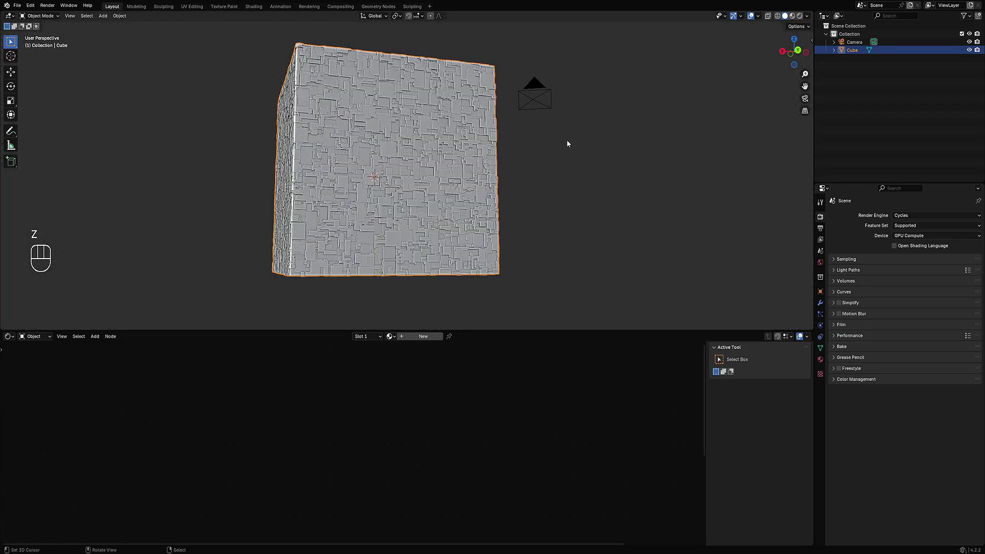
{"action": "mouse_move", "coordinate": [567, 139]}
{"action": "middle_mouse_down"}
{"action": "mouse_move", "coordinate": [410, 121]}
{"action": "mouse_move", "coordinate": [421, 125]}
{"action": "middle_mouse_up"}
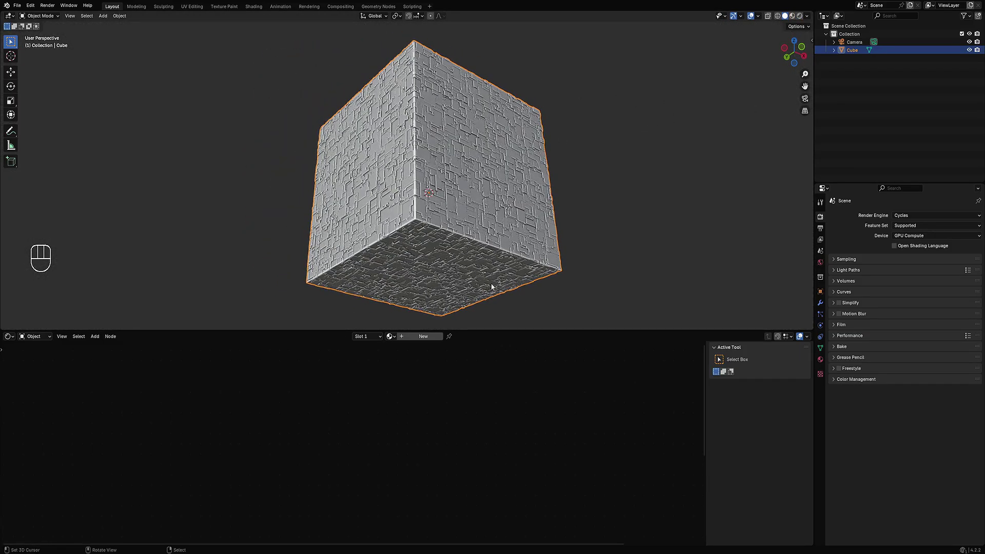
- Save the Blender file
{"action": "key", "text": "shift+q"}
{"action": "mouse_move", "coordinate": [460, 221]}
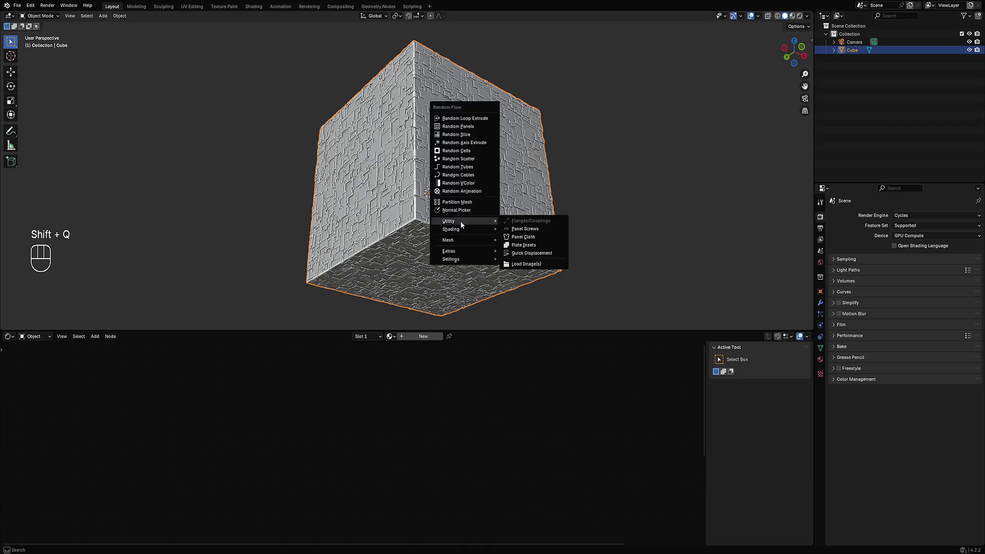
{"action": "key", "text": "ctrl+s"}
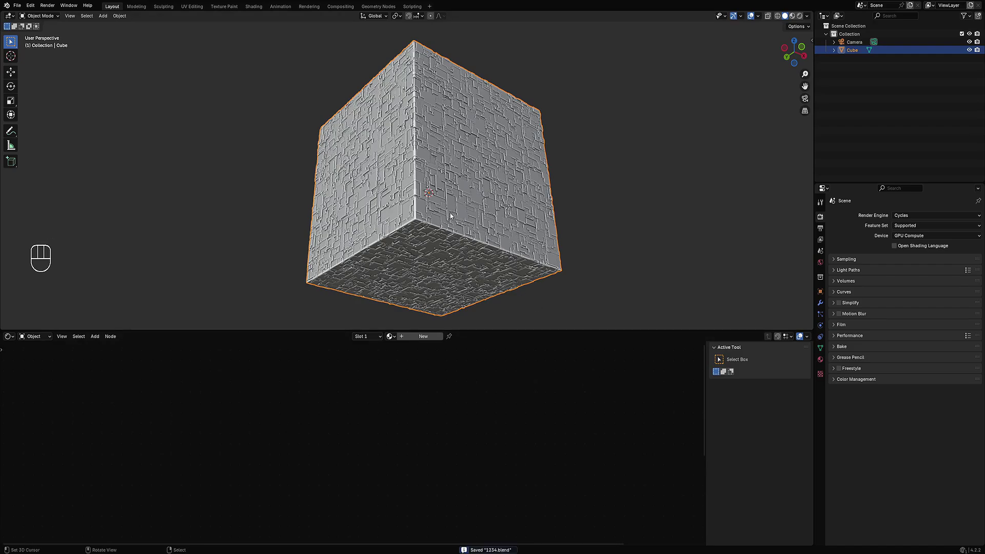
- Append the Random Flow add-on's bundled materials to the file
{"action": "key", "text": "shift+q"}
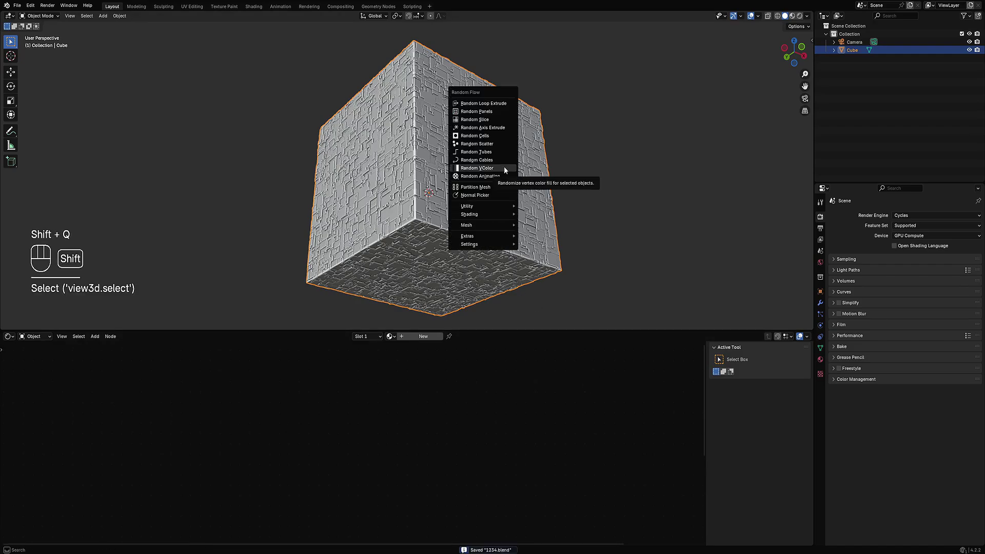
{"action": "mouse_move", "coordinate": [490, 207]}
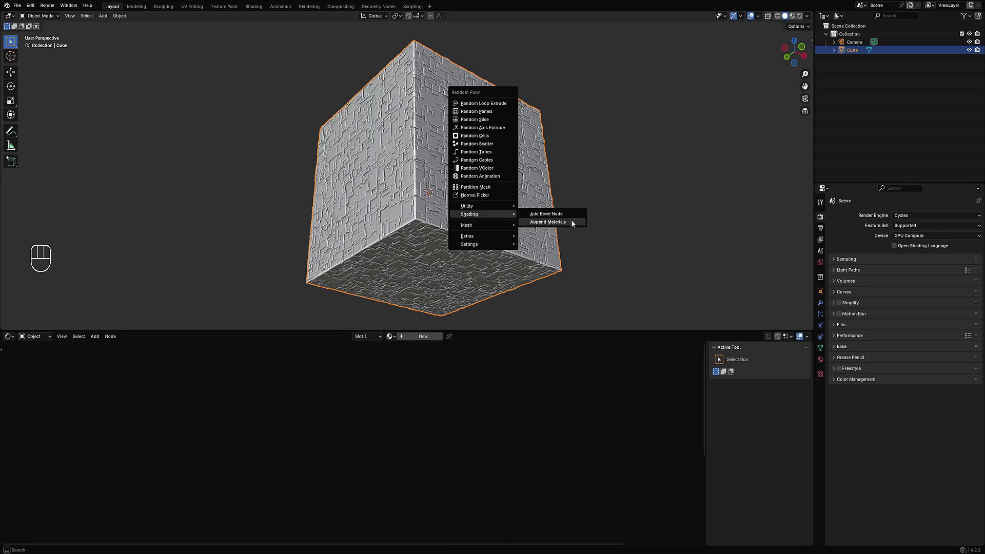
{"action": "left_click", "coordinate": [571, 221]}
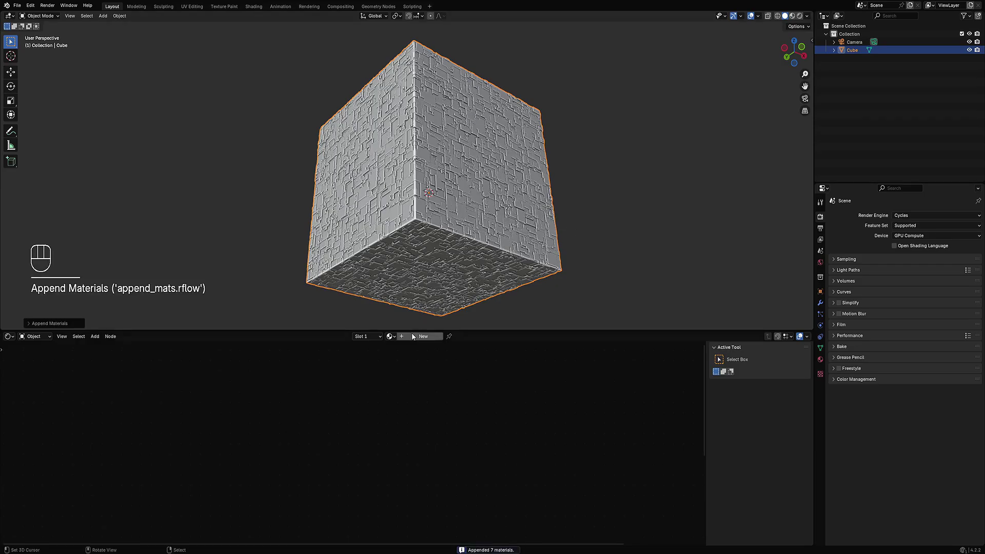
- Assign the rflow_metal material to the cube with Creative Flow's Assign Material
{"action": "key", "text": "shift+ctrl+x"}
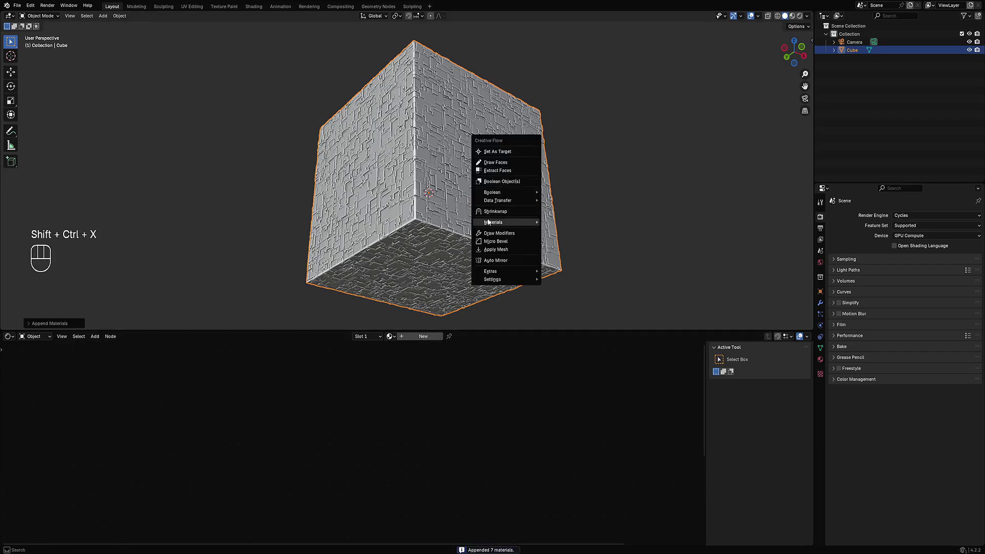
{"action": "mouse_move", "coordinate": [535, 223]}
{"action": "left_click", "coordinate": [567, 222]}
{"action": "left_click", "coordinate": [576, 226]}
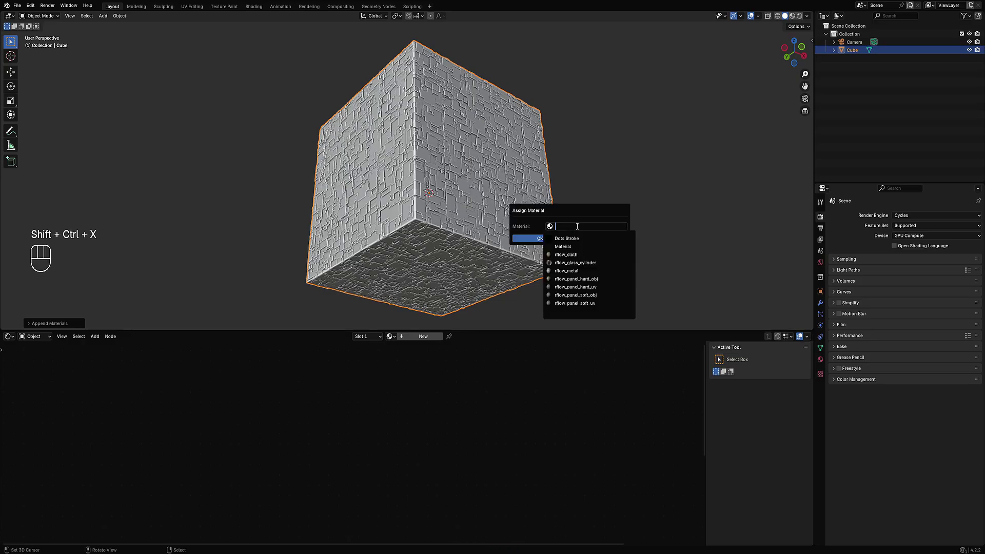
{"action": "left_click", "coordinate": [585, 271]}
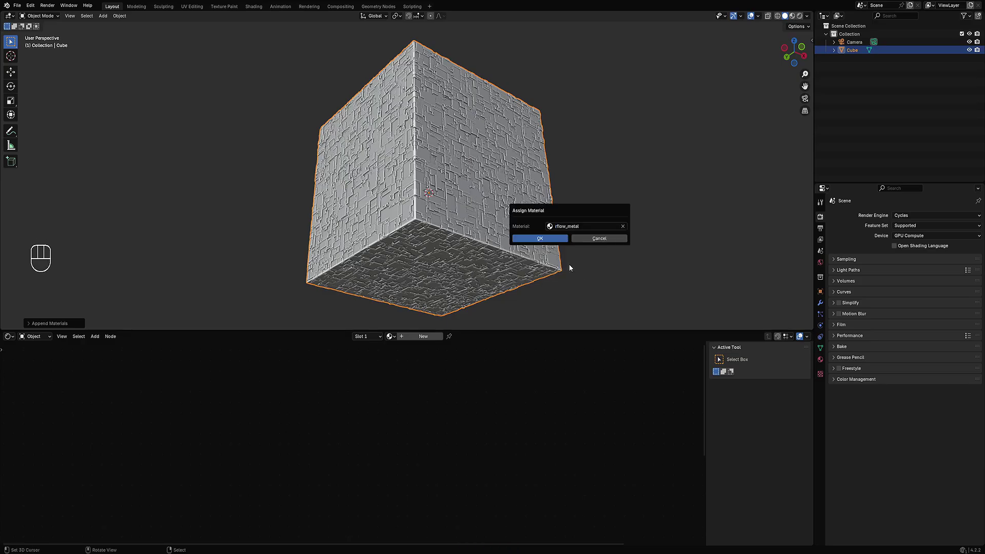
{"action": "left_click", "coordinate": [561, 238]}
- Switch the viewport to rendered shading and inspect the metal material on the cube's panelled faces
{"action": "key", "text": "z"}
{"action": "left_click", "coordinate": [601, 176]}
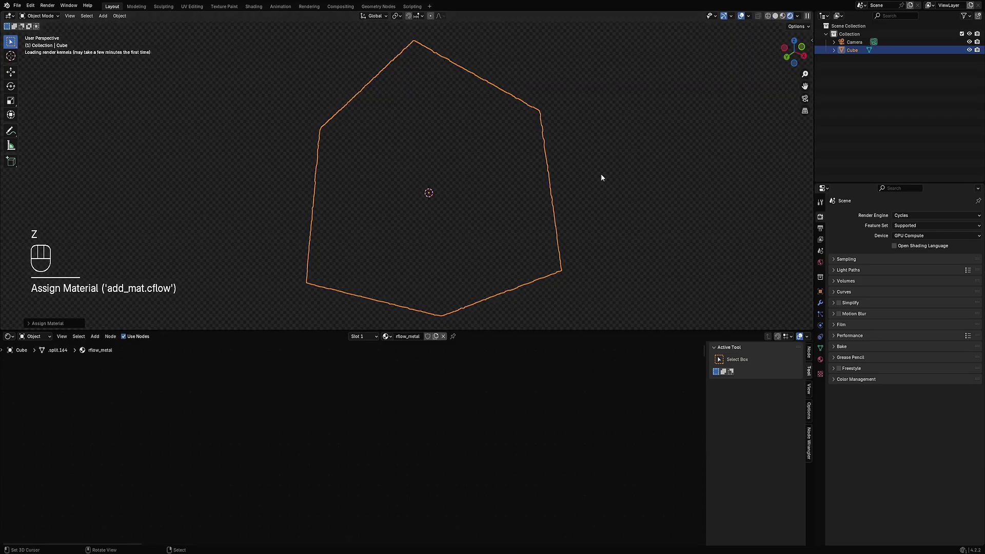
{"action": "mouse_move", "coordinate": [485, 176]}
{"action": "middle_mouse_down"}
{"action": "mouse_move", "coordinate": [538, 189]}
{"action": "mouse_move", "coordinate": [503, 207]}
{"action": "mouse_move", "coordinate": [517, 213]}
{"action": "mouse_move", "coordinate": [476, 195]}
{"action": "mouse_move", "coordinate": [539, 242]}
{"action": "mouse_move", "coordinate": [524, 227]}
{"action": "mouse_move", "coordinate": [532, 187]}
{"action": "mouse_move", "coordinate": [516, 172]}
{"action": "mouse_move", "coordinate": [527, 208]}
{"action": "mouse_move", "coordinate": [513, 200]}
{"action": "middle_mouse_up"}
{"action": "scroll", "coordinate": [477, 192], "scroll_direction": "up", "scroll_amount": 5}
{"action": "scroll", "coordinate": [477, 193], "scroll_direction": "down", "scroll_amount": 5}
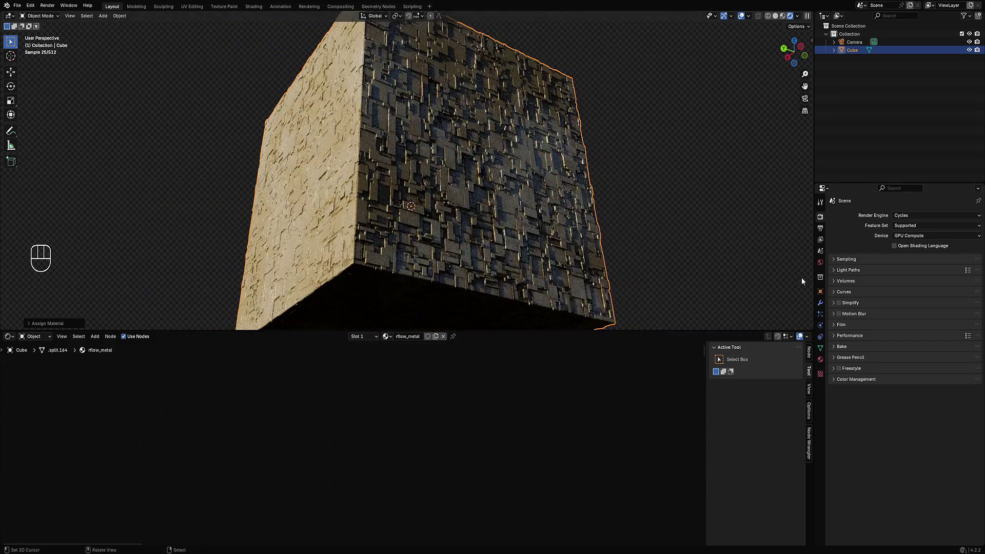
- Shuffle the world's HDRI environment until Whipple Creek Gazebo is used, and check the cube's surface under it
{"action": "left_click", "coordinate": [820, 262]}
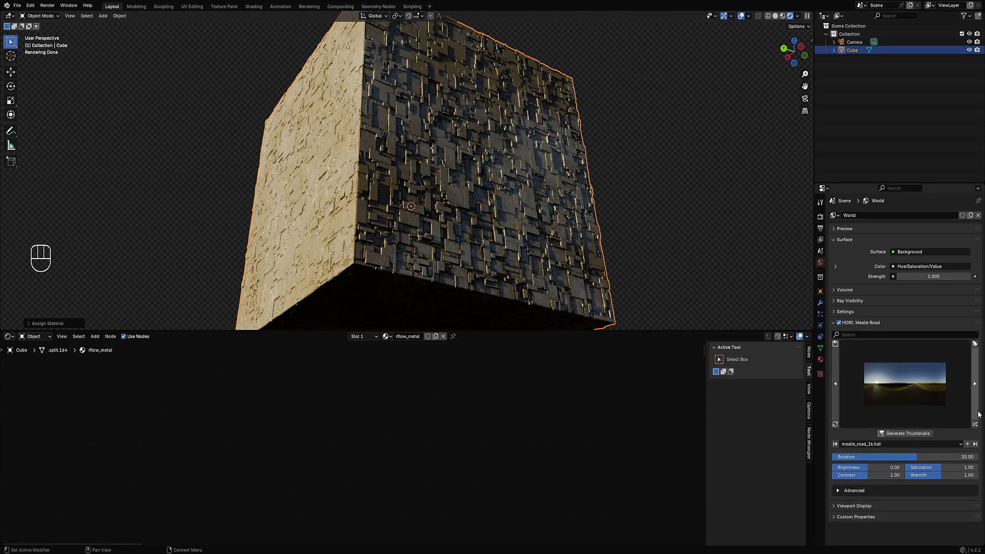
{"action": "left_click", "coordinate": [974, 424]}
{"action": "left_click", "coordinate": [975, 424]}
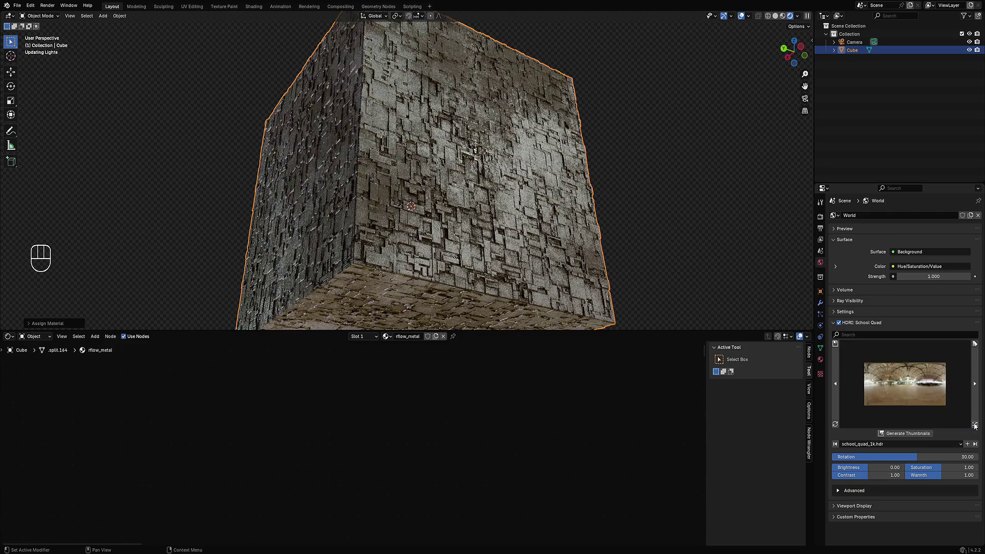
{"action": "left_click", "coordinate": [974, 425]}
{"action": "left_click", "coordinate": [974, 424]}
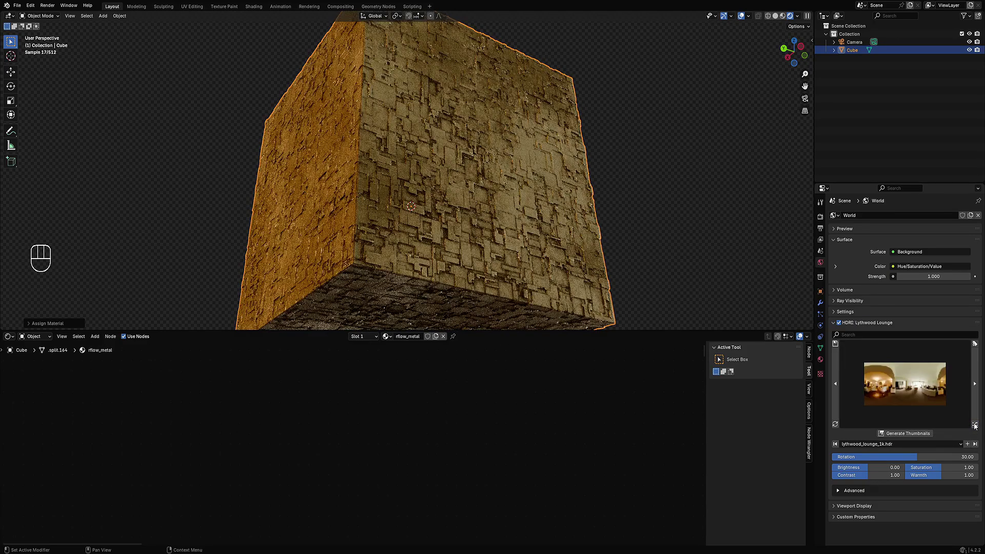
{"action": "left_click", "coordinate": [975, 424]}
{"action": "left_click", "coordinate": [974, 424]}
{"action": "left_click", "coordinate": [975, 424]}
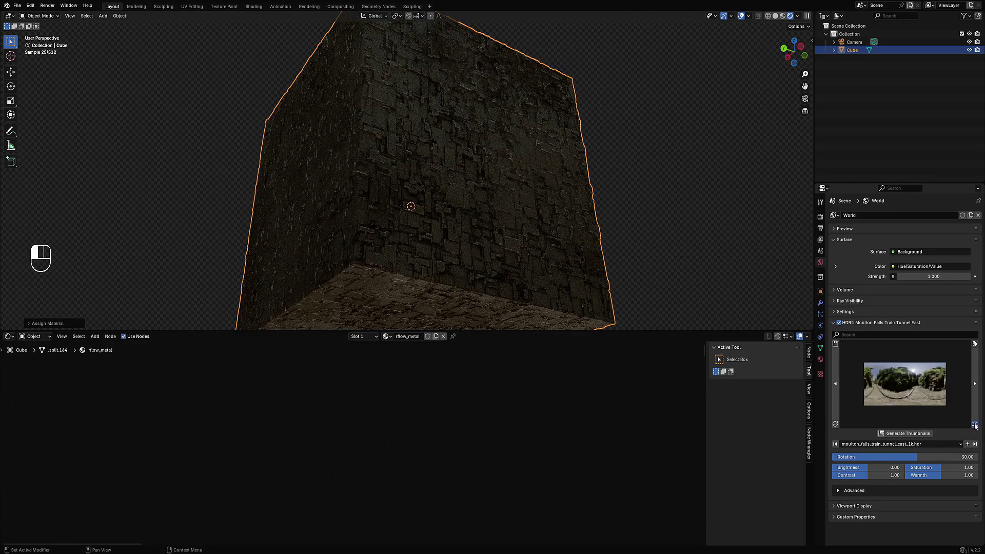
{"action": "left_click", "coordinate": [974, 425]}
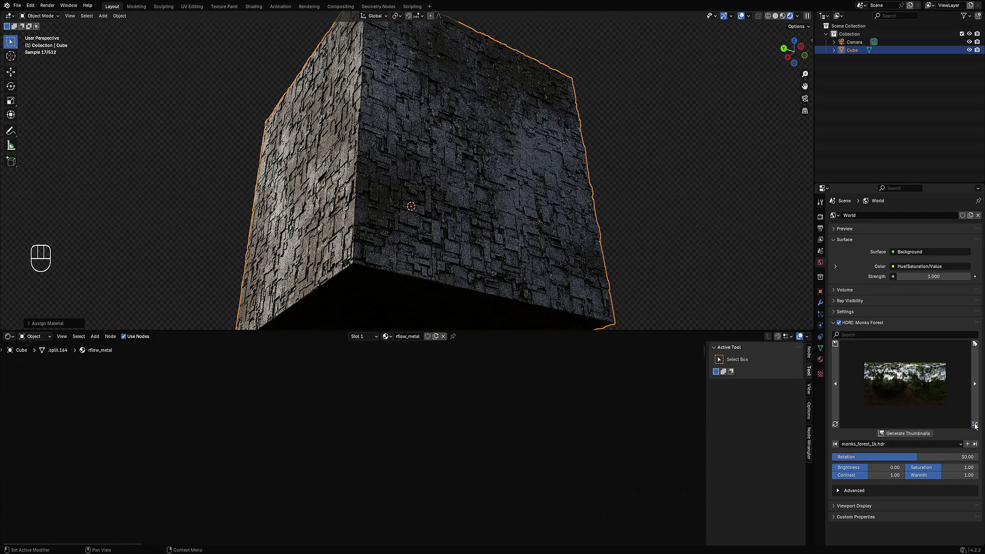
{"action": "left_click", "coordinate": [974, 425]}
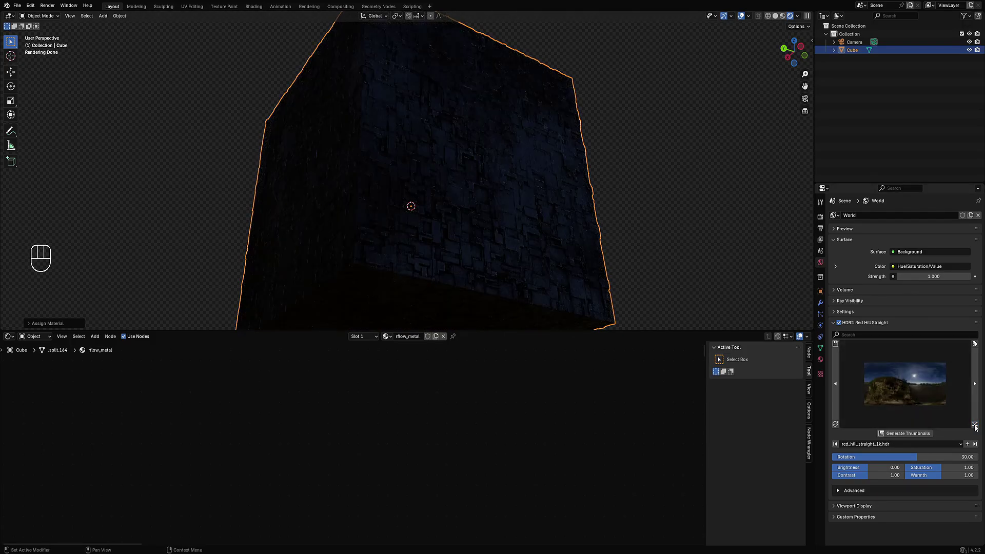
{"action": "left_click", "coordinate": [974, 424]}
{"action": "left_click", "coordinate": [975, 424]}
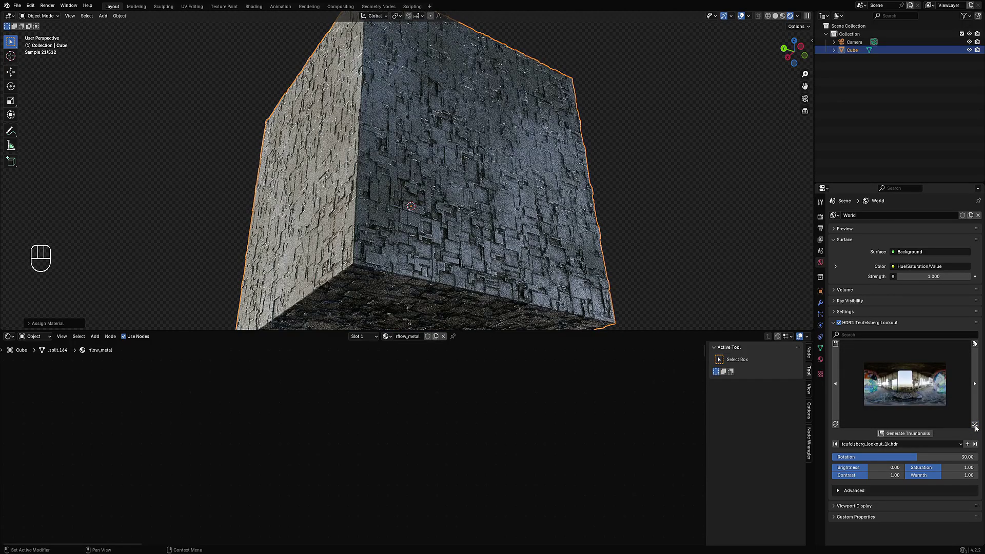
{"action": "left_click", "coordinate": [975, 425]}
{"action": "left_click", "coordinate": [975, 426]}
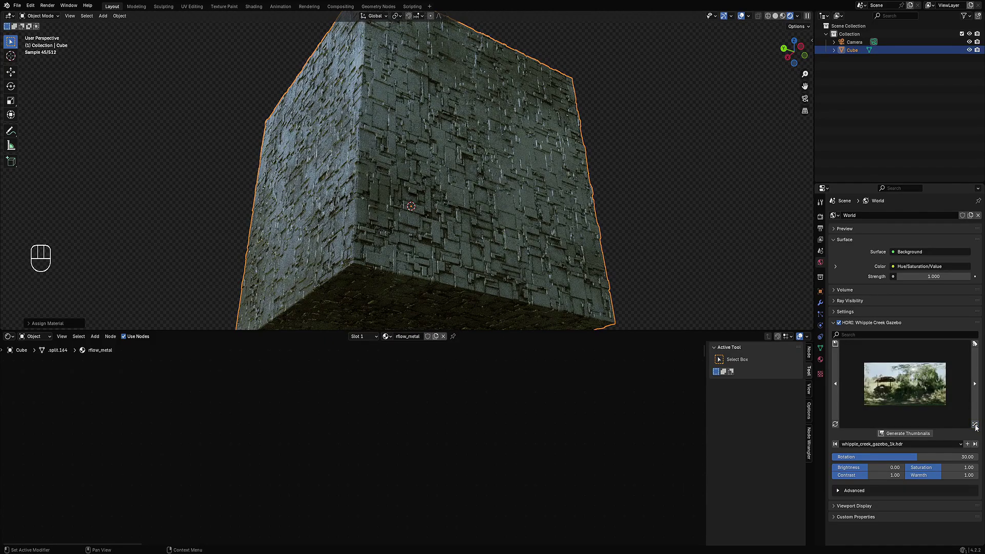
{"action": "middle_click_drag", "start_coordinate": [405, 185], "coordinate": [508, 239]}
{"action": "scroll", "coordinate": [504, 219], "scroll_direction": "up", "scroll_amount": 6}
{"action": "left_click", "coordinate": [496, 193]}
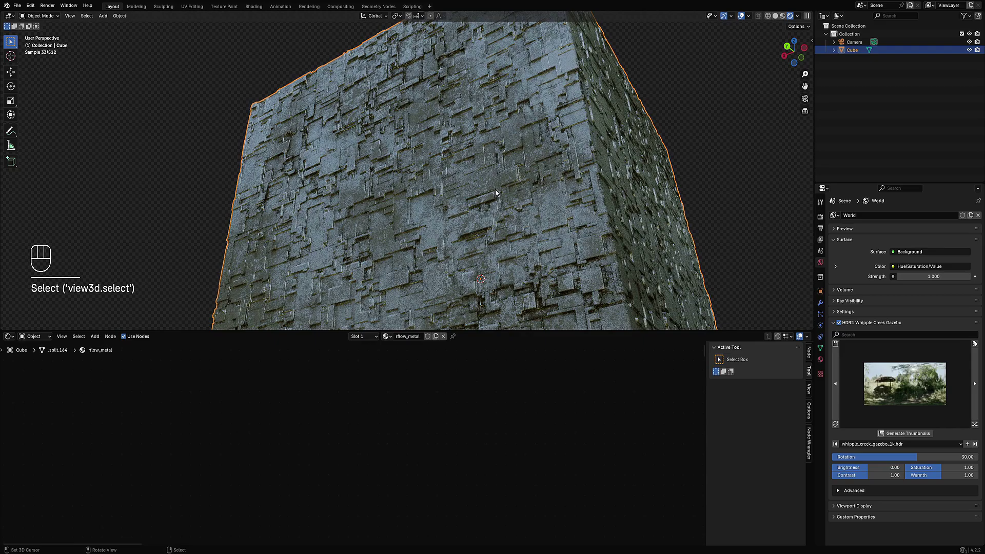
{"action": "scroll", "coordinate": [540, 216], "scroll_direction": "down", "scroll_amount": 5}
- Frame the rflow_metal node tree and preview the Quick Dirt node's output on the cube
{"action": "key", "text": "a"}
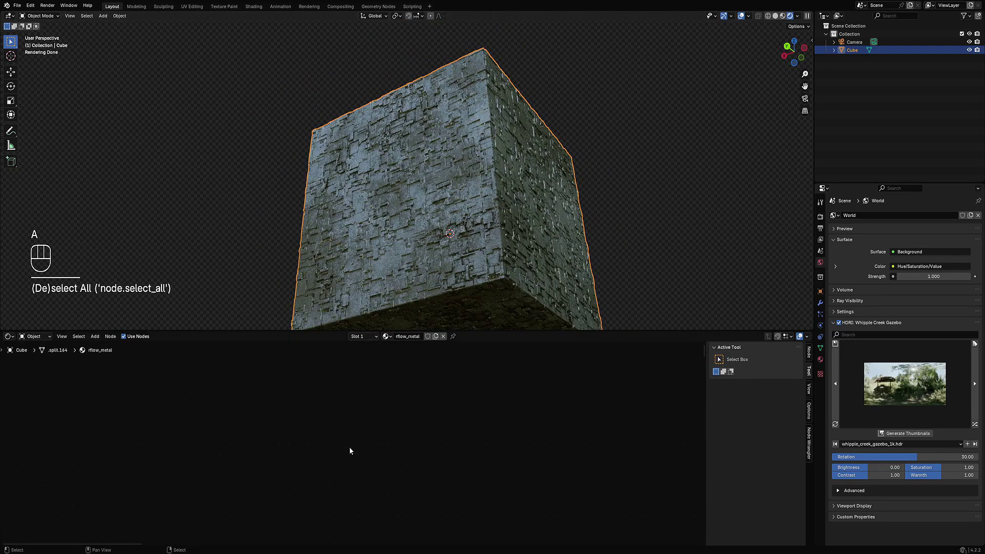
{"action": "key", "text": "KP_Decimal"}
{"action": "key", "text": "alt+a"}
{"action": "scroll", "coordinate": [346, 451], "scroll_direction": "up", "scroll_amount": 5}
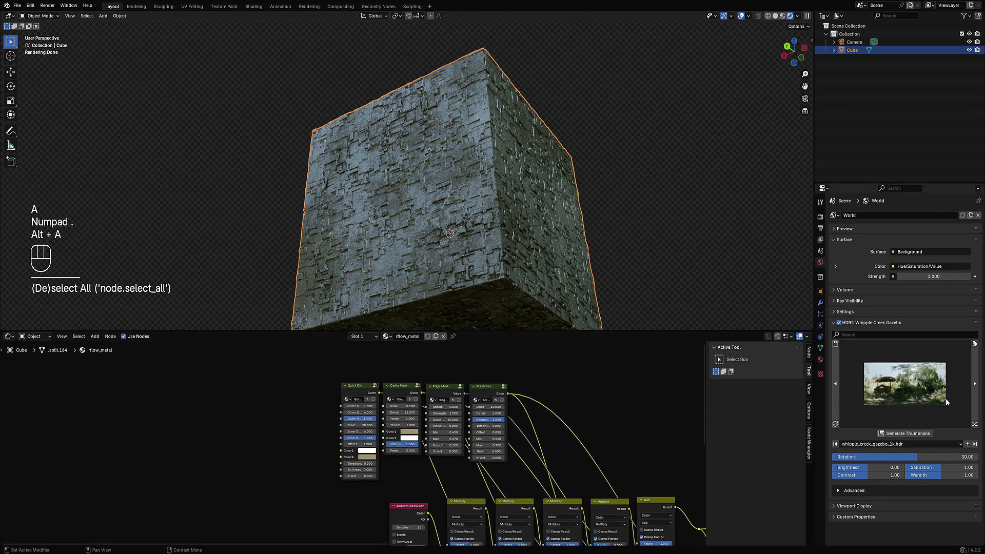
{"action": "scroll", "coordinate": [344, 390], "scroll_direction": "up", "scroll_amount": 3}
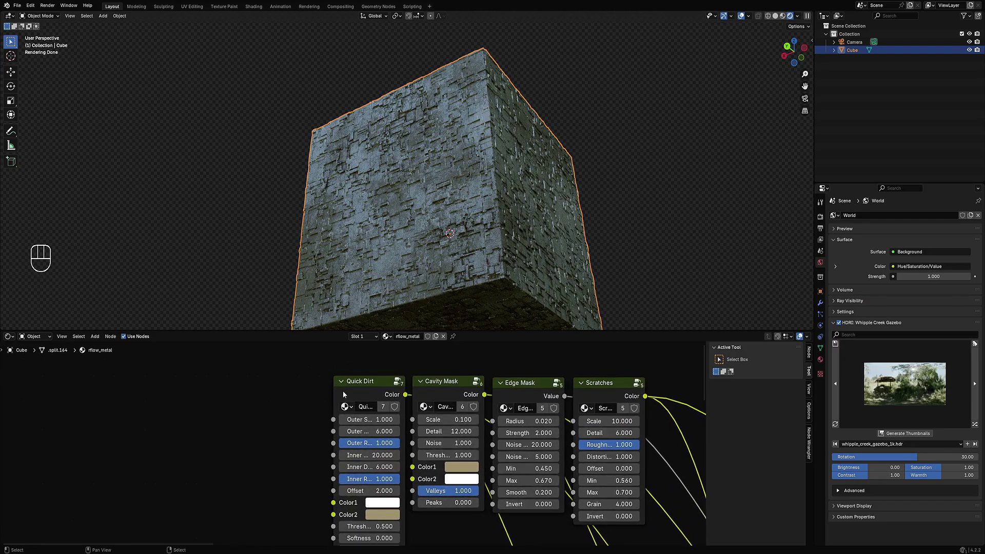
{"action": "left_click", "coordinate": [350, 385], "text": "ctrl+shift"}
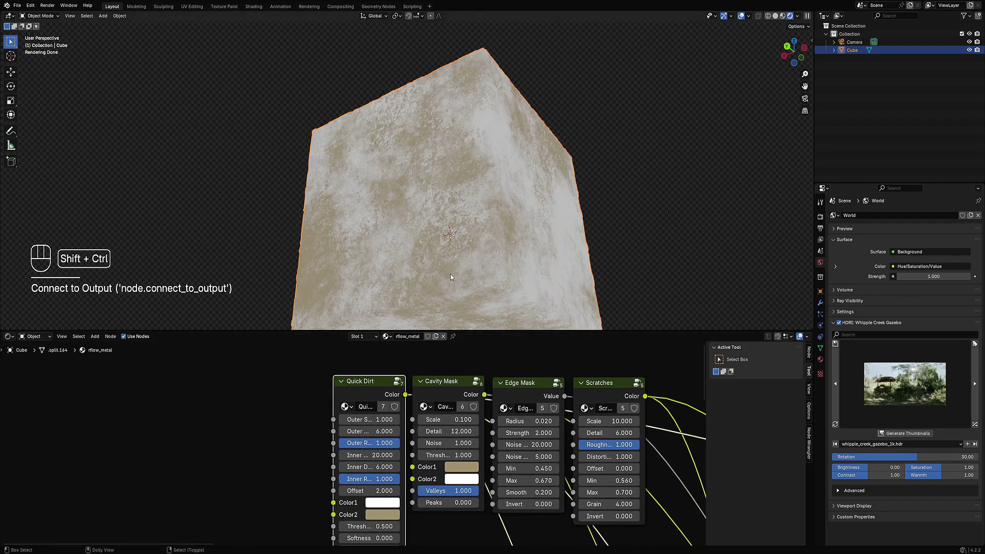
- Set the Quick Dirt node's Outer Scale to 5 for finer dirt on the cube
{"action": "middle_click_drag", "start_coordinate": [553, 232], "coordinate": [514, 217]}
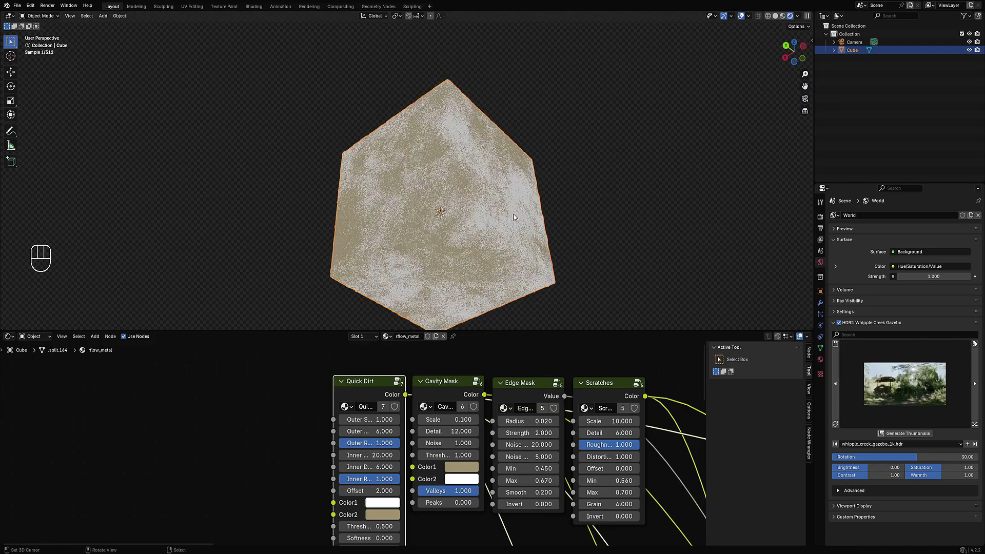
{"action": "scroll", "coordinate": [354, 442], "scroll_direction": "up", "scroll_amount": 2}
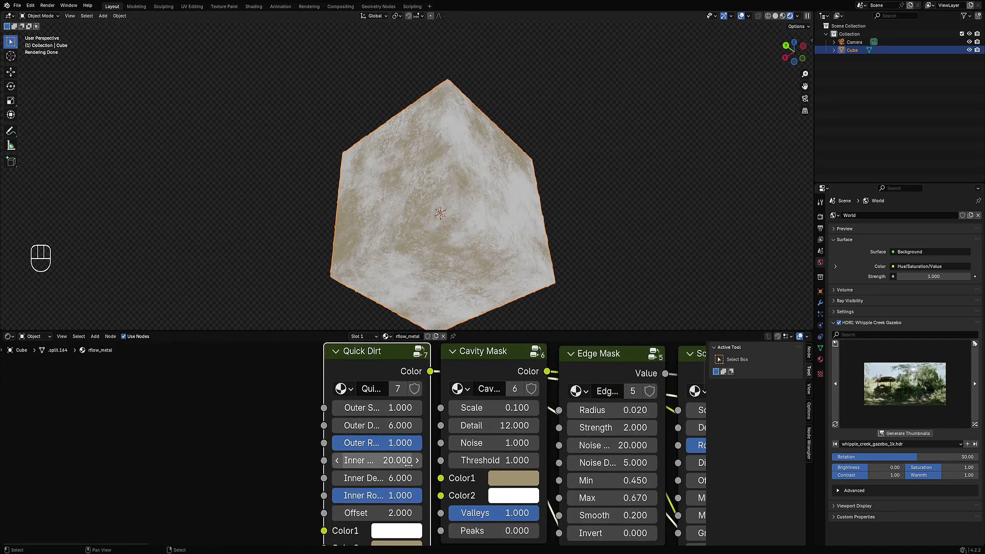
{"action": "left_click", "coordinate": [350, 410]}
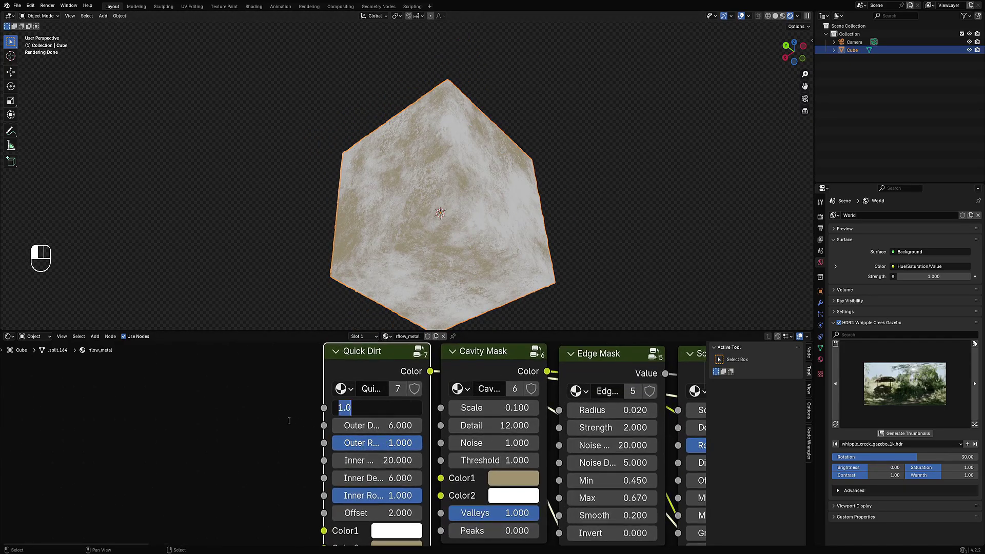
{"action": "type", "text": "5"}
{"action": "key", "text": "Return"}
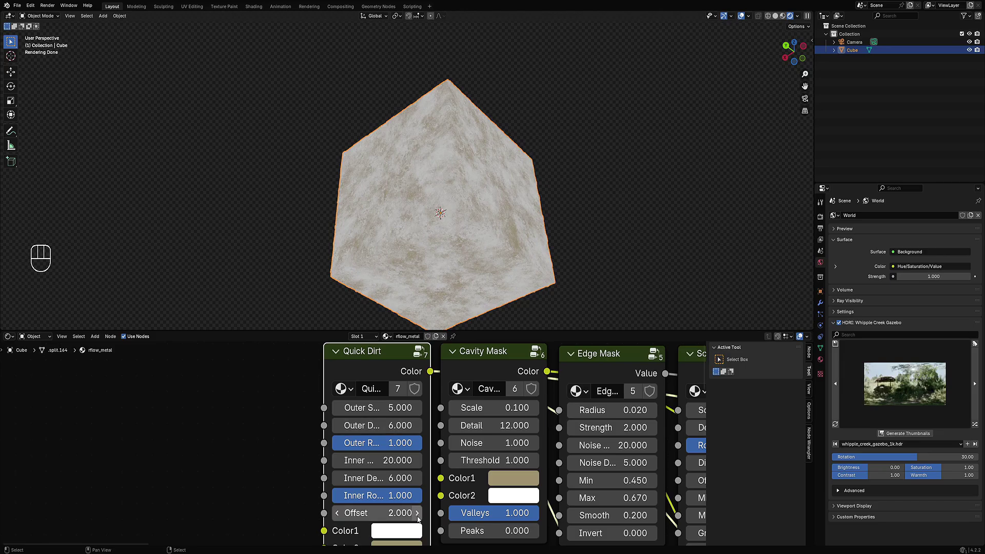
- Desaturate the Quick Dirt node's Color2 to a warm grey and copy that colour to the Cavity Mask node's Color1
{"action": "middle_click_drag", "start_coordinate": [407, 529], "coordinate": [396, 489]}
{"action": "left_click", "coordinate": [395, 508]}
{"action": "mouse_move", "coordinate": [405, 451]}
{"action": "left_mouse_down"}
{"action": "mouse_move", "coordinate": [381, 454]}
{"action": "mouse_move", "coordinate": [389, 456]}
{"action": "left_mouse_up"}
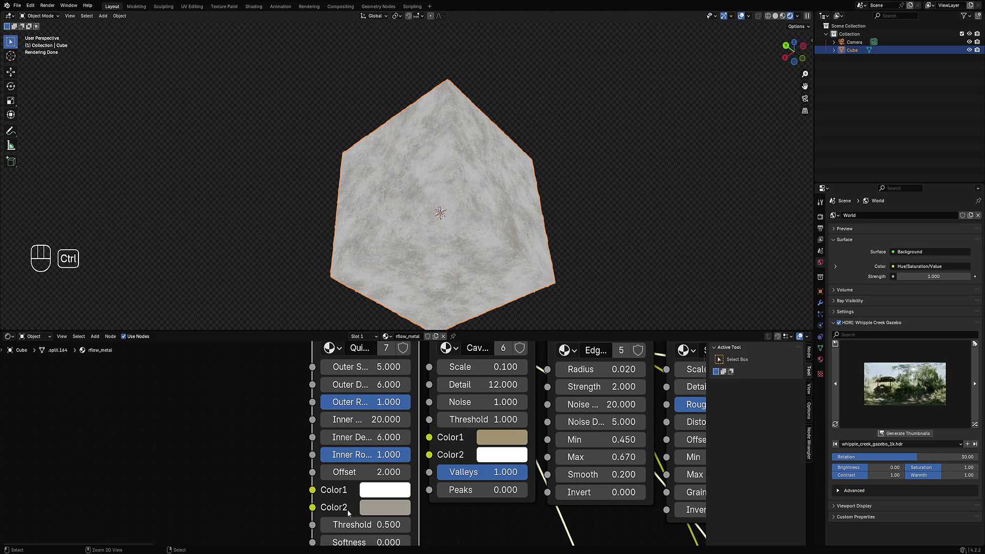
{"action": "key", "text": "ctrl+c"}
{"action": "key", "text": "ctrl+v"}
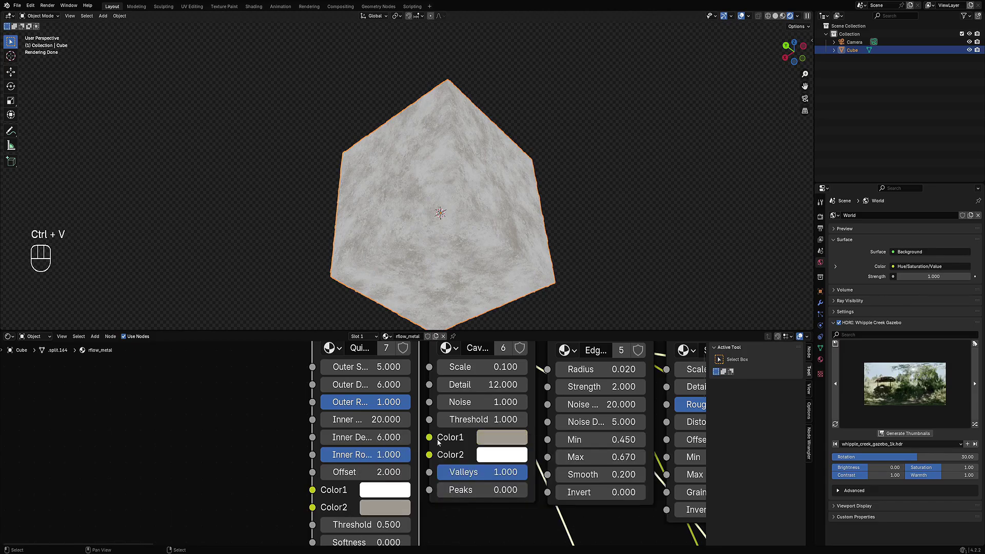
{"action": "key", "text": "ctrl+c"}
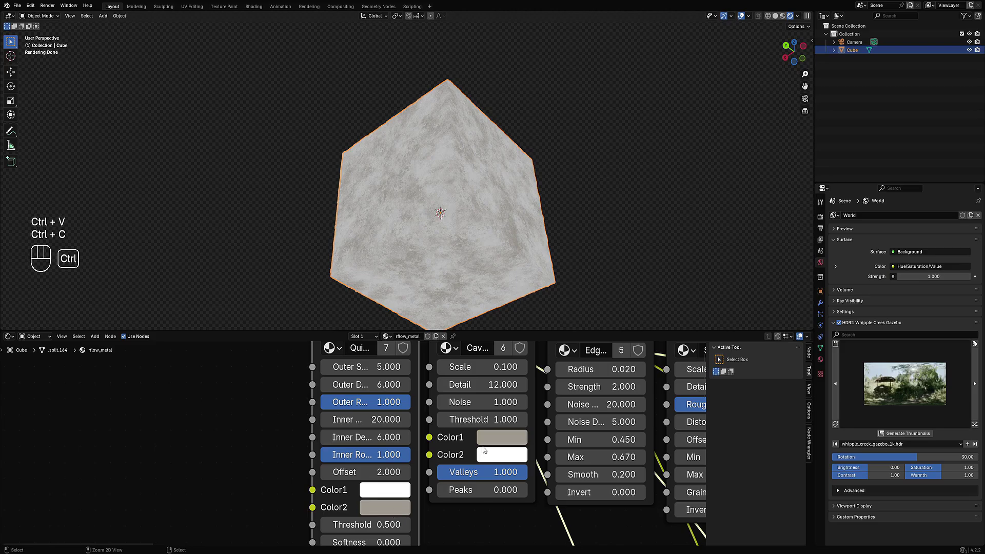
{"action": "key", "text": "ctrl+v"}
{"action": "mouse_move", "coordinate": [496, 435]}
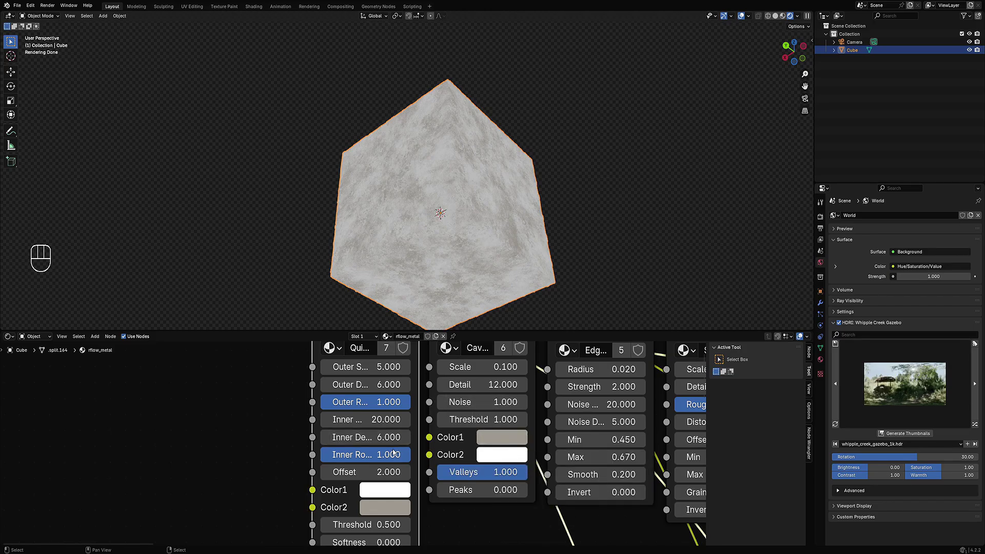
- Preview the Cavity Mask node's output on the cube and lower its Threshold to 0.8
{"action": "scroll", "coordinate": [351, 444], "scroll_direction": "down", "scroll_amount": 2}
{"action": "left_click", "coordinate": [476, 466], "text": "ctrl+shift"}
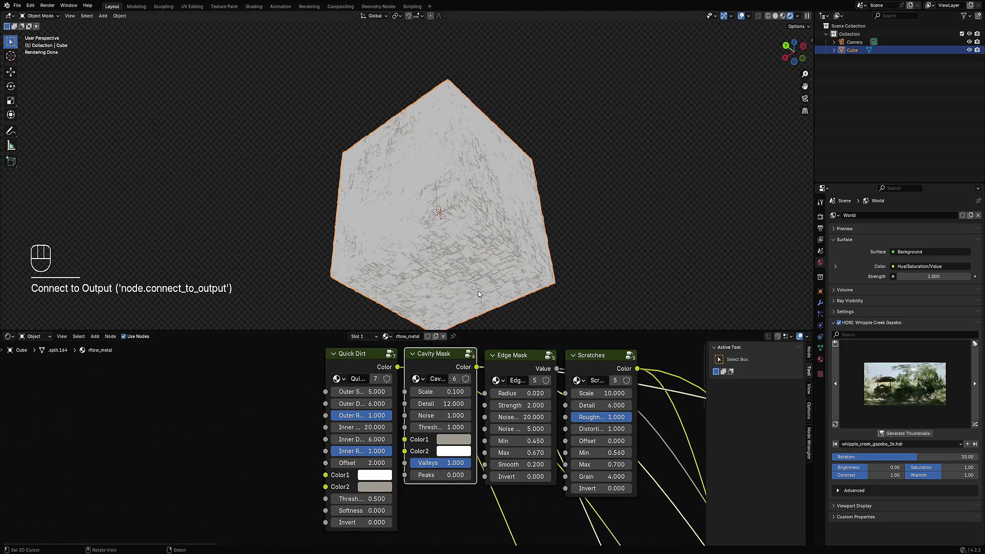
{"action": "scroll", "coordinate": [479, 465], "scroll_direction": "up", "scroll_amount": 1}
{"action": "mouse_move", "coordinate": [468, 477]}
{"action": "left_mouse_down"}
{"action": "mouse_move", "coordinate": [540, 477]}
{"action": "mouse_move", "coordinate": [452, 480]}
{"action": "left_mouse_up"}
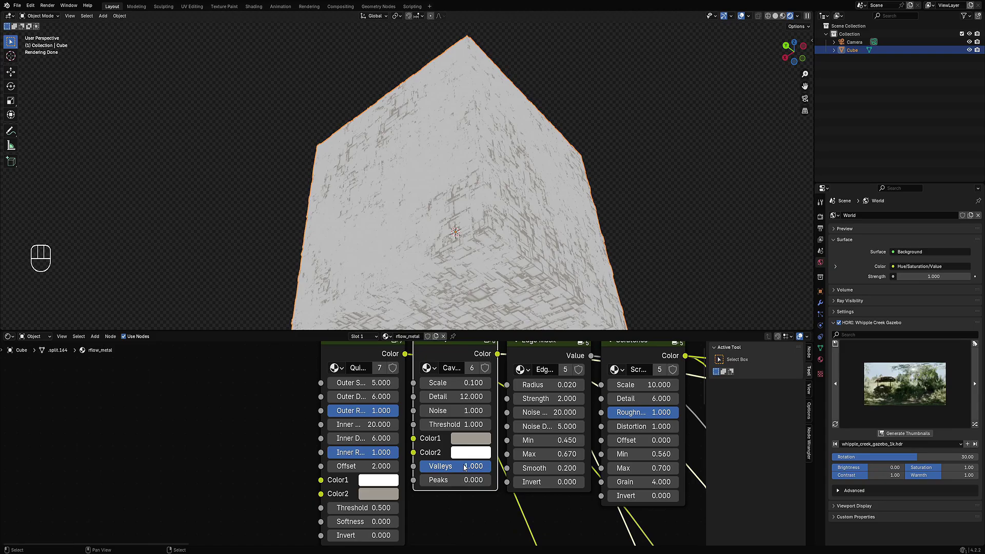
{"action": "mouse_move", "coordinate": [457, 424]}
{"action": "left_mouse_down", "text": "shift"}
{"action": "mouse_move", "coordinate": [405, 424]}
{"action": "mouse_move", "coordinate": [453, 425]}
{"action": "left_mouse_up", "text": "shift"}
- Set the Cavity Mask node's Scale to 20, after trying 5, and raise its Threshold to 0.95
{"action": "scroll", "coordinate": [478, 425], "scroll_direction": "down", "scroll_amount": 4}
{"action": "middle_click_drag", "start_coordinate": [513, 420], "coordinate": [438, 435]}
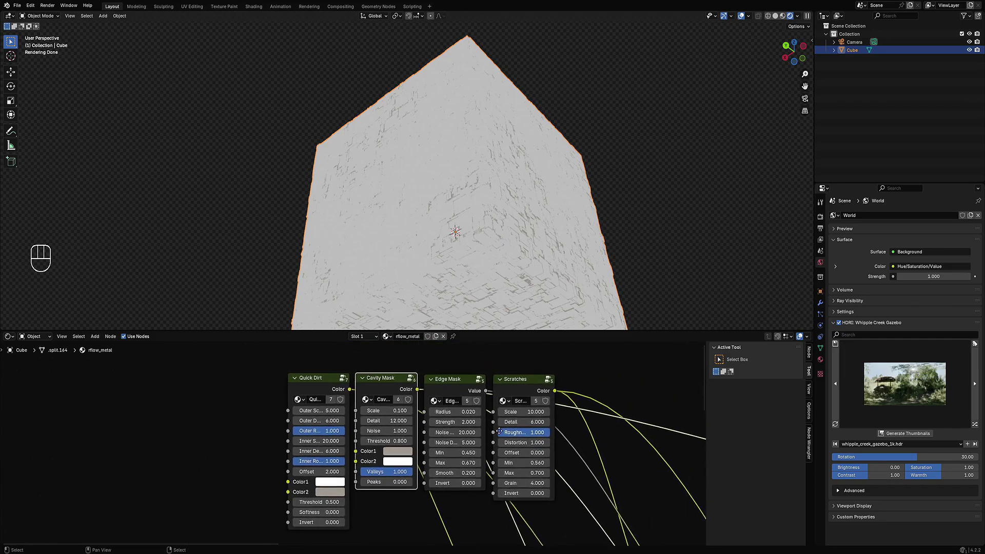
{"action": "scroll", "coordinate": [438, 435], "scroll_direction": "up", "scroll_amount": 3}
{"action": "left_click", "coordinate": [386, 404]}
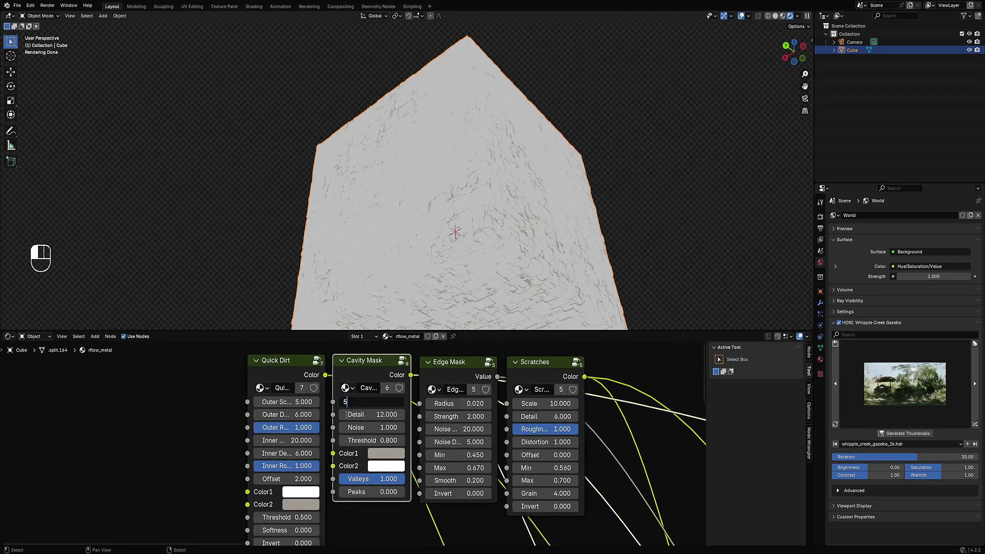
{"action": "type", "text": "5"}
{"action": "key", "text": "Return"}
{"action": "left_click", "coordinate": [355, 406]}
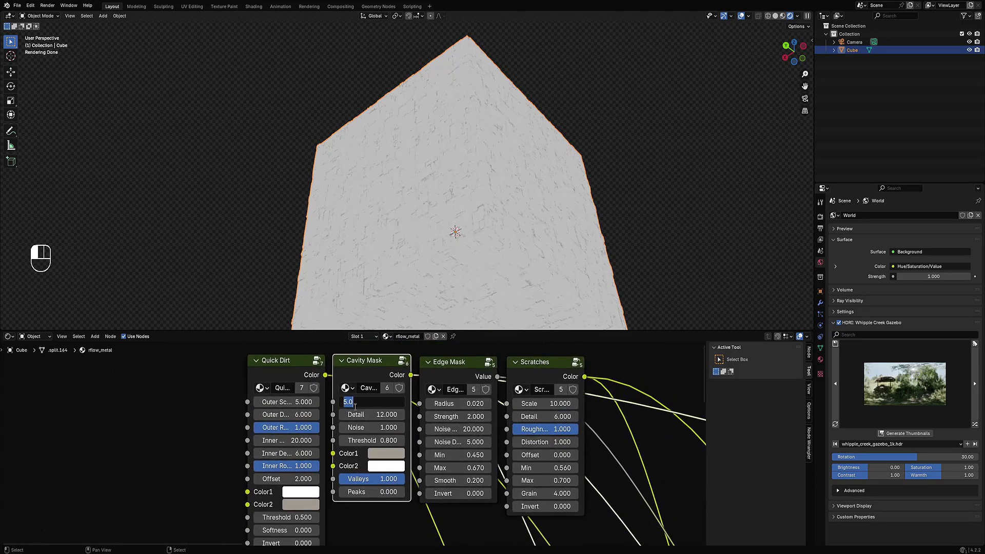
{"action": "key", "text": "Return"}
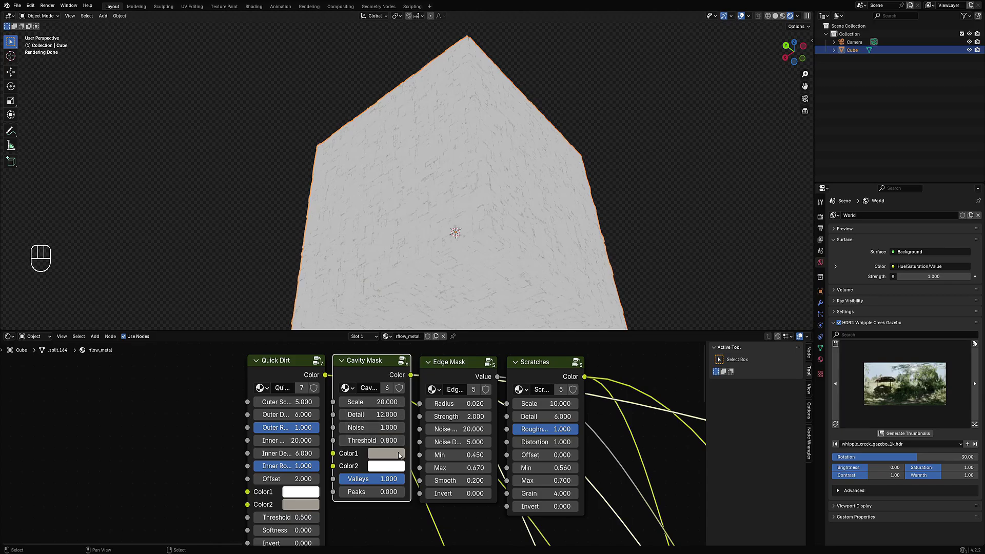
{"action": "left_click_drag", "start_coordinate": [395, 442], "coordinate": [404, 441], "text": "shift"}
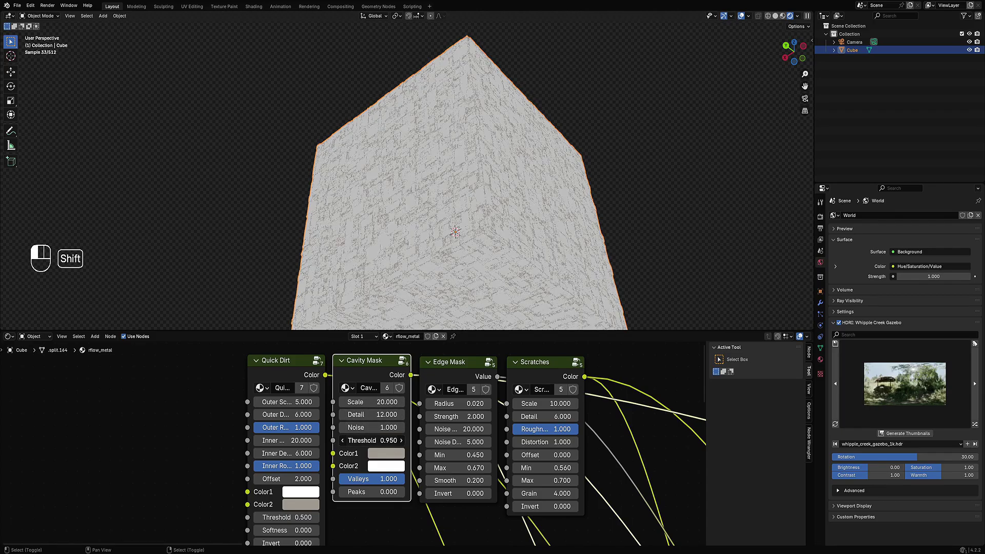
- Preview the Edge Mask node's output and examine the masked panel edges on the cube up close
{"action": "left_click", "coordinate": [443, 375], "text": "ctrl+shift"}
{"action": "scroll", "coordinate": [356, 443], "scroll_direction": "up", "scroll_amount": 3}
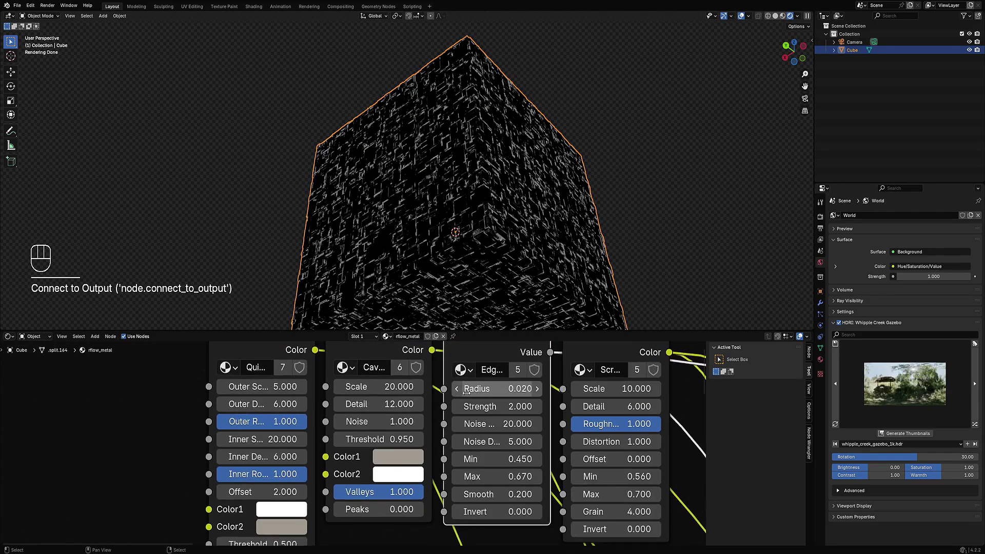
{"action": "scroll", "coordinate": [473, 245], "scroll_direction": "up", "scroll_amount": 4}
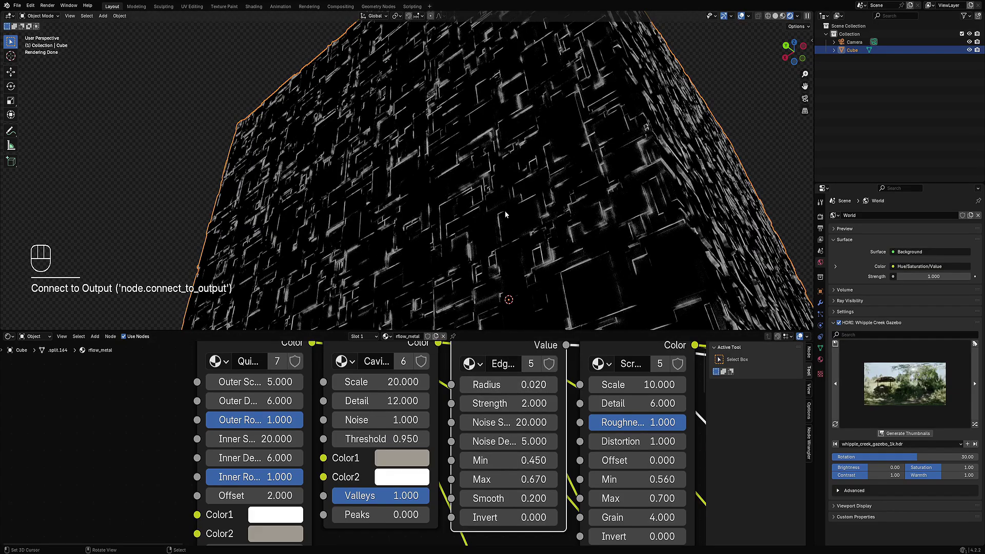
{"action": "scroll", "coordinate": [482, 231], "scroll_direction": "down", "scroll_amount": 2}
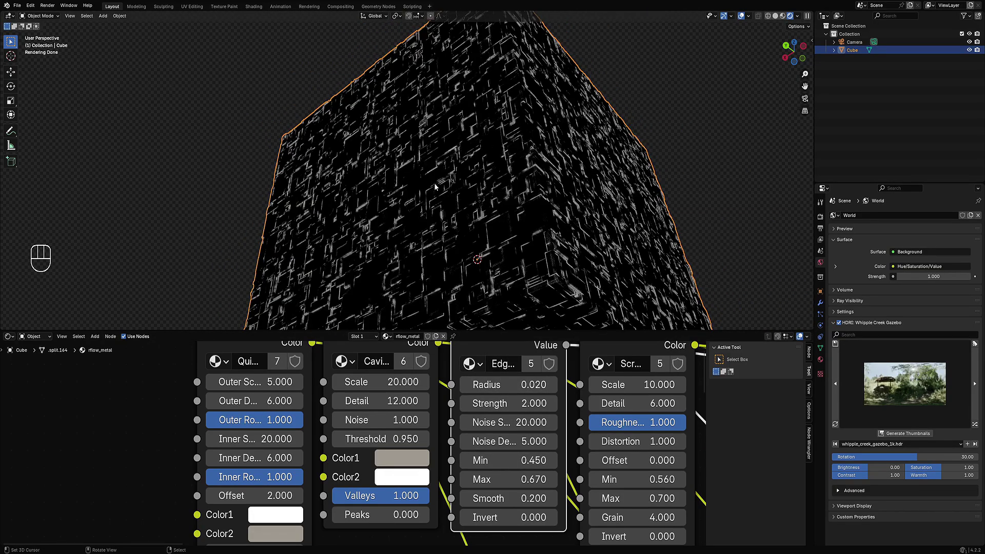
- Set the Edge Mask node's Radius to 0.001 and its Strength to 1
{"action": "left_click", "coordinate": [486, 384]}
{"action": "type", "text": ".005"}
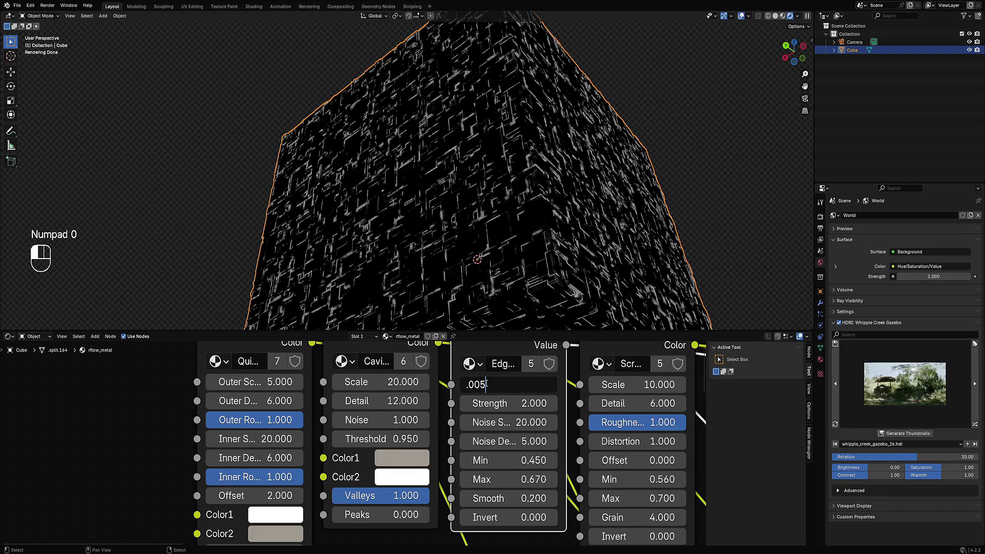
{"action": "key", "text": "ctrl+BackSpace"}
{"action": "type", "text": "0.001"}
{"action": "key", "text": "Return"}
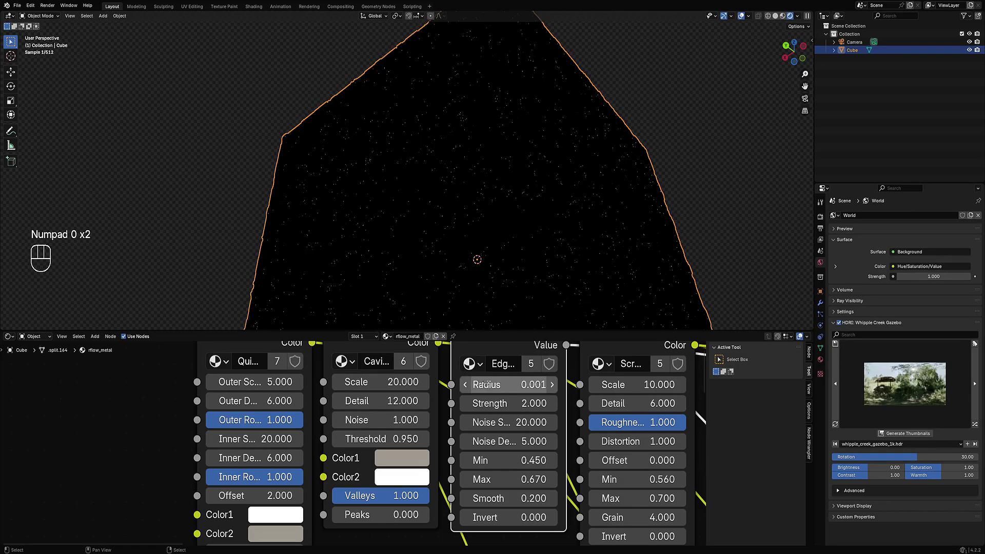
{"action": "left_click", "coordinate": [508, 404]}
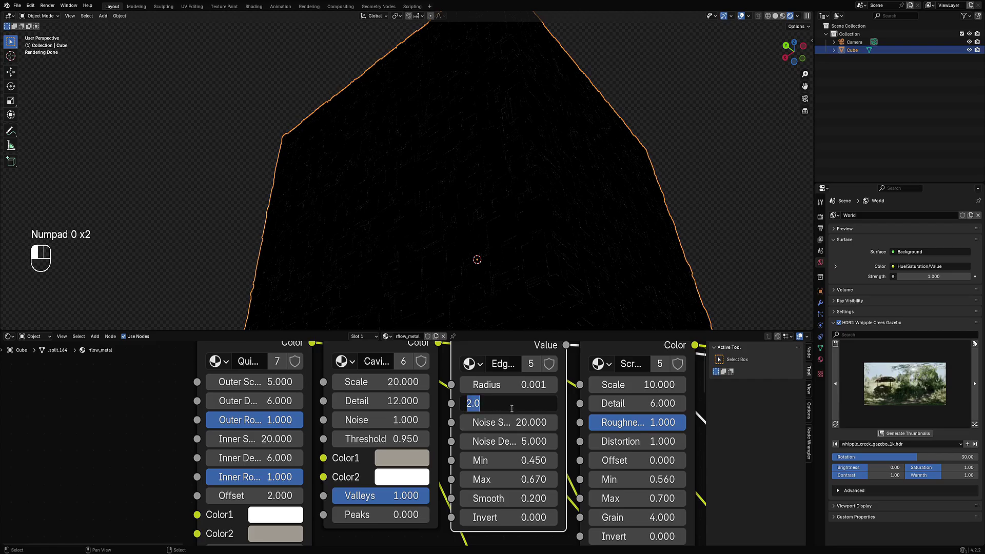
{"action": "type", "text": "1"}
{"action": "key", "text": "Return"}
- Preview the Scratches node's output on the cube and examine the scratch pattern up close
{"action": "scroll", "coordinate": [523, 446], "scroll_direction": "down", "scroll_amount": 1}
{"action": "middle_click_drag", "start_coordinate": [616, 359], "coordinate": [440, 396]}
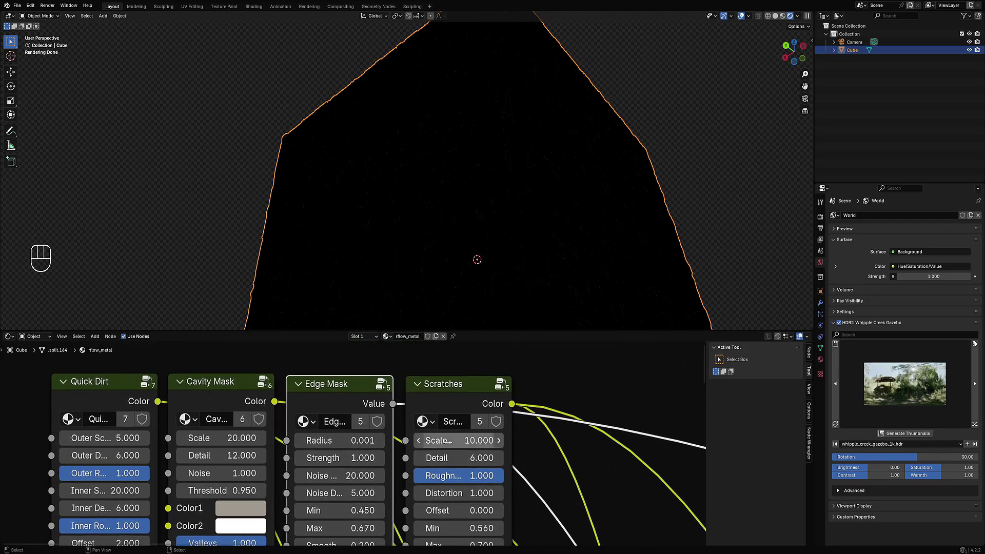
{"action": "left_click", "coordinate": [440, 397], "text": "ctrl+shift"}
{"action": "scroll", "coordinate": [537, 244], "scroll_direction": "up", "scroll_amount": 3}
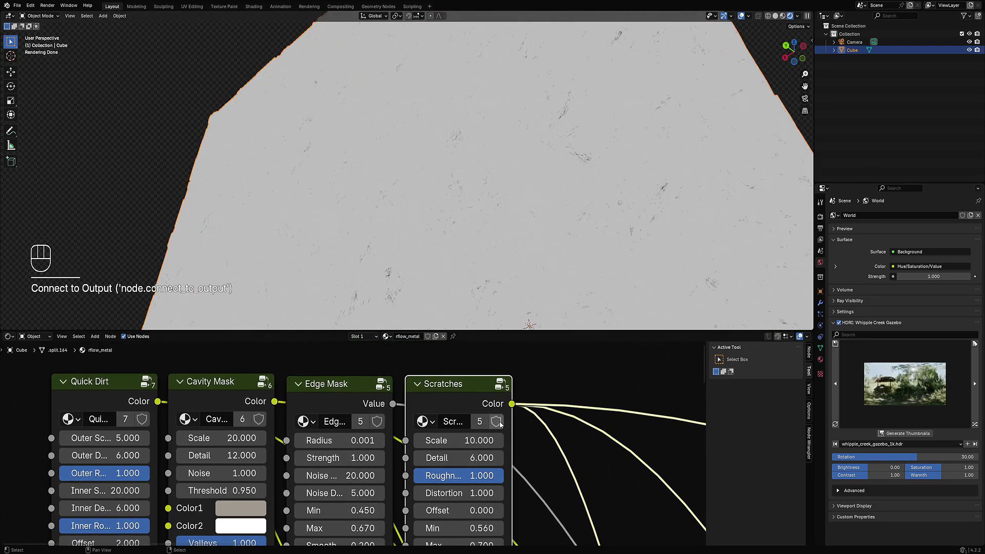
- Set the Scratches node's Scale to 100, after trying 50, and check the scratches across the cube's faces
{"action": "middle_click_drag", "start_coordinate": [451, 443], "coordinate": [439, 378]}
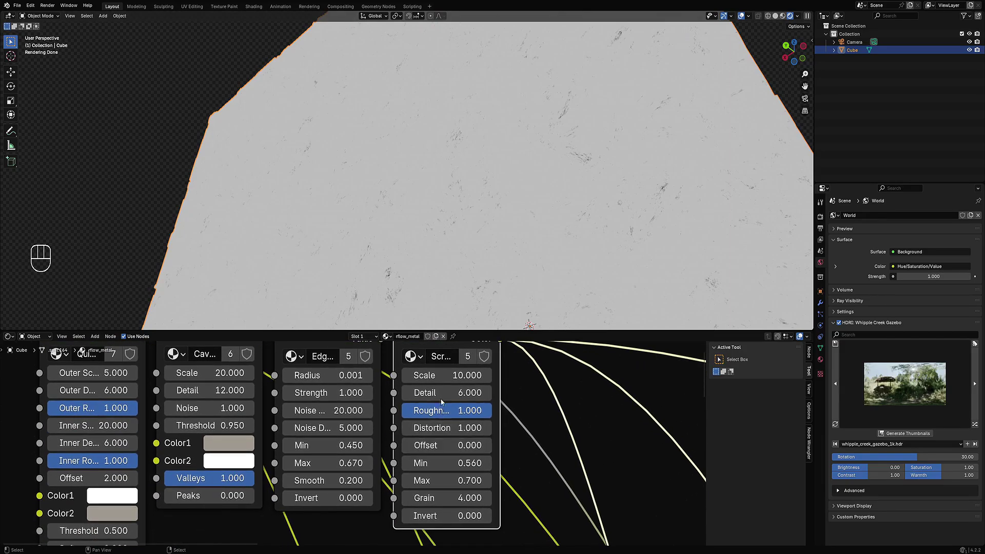
{"action": "left_click", "coordinate": [439, 378]}
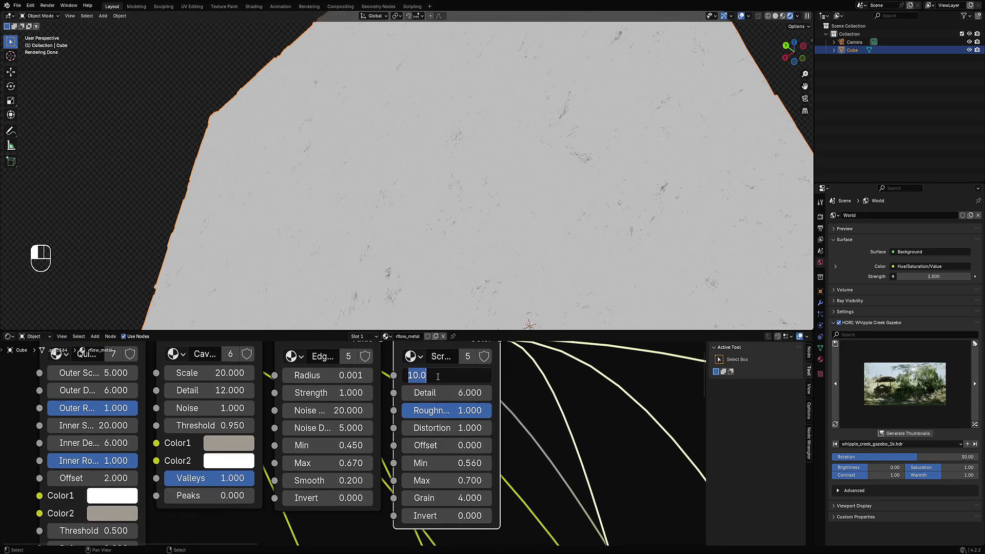
{"action": "type", "text": "50"}
{"action": "key", "text": "Return"}
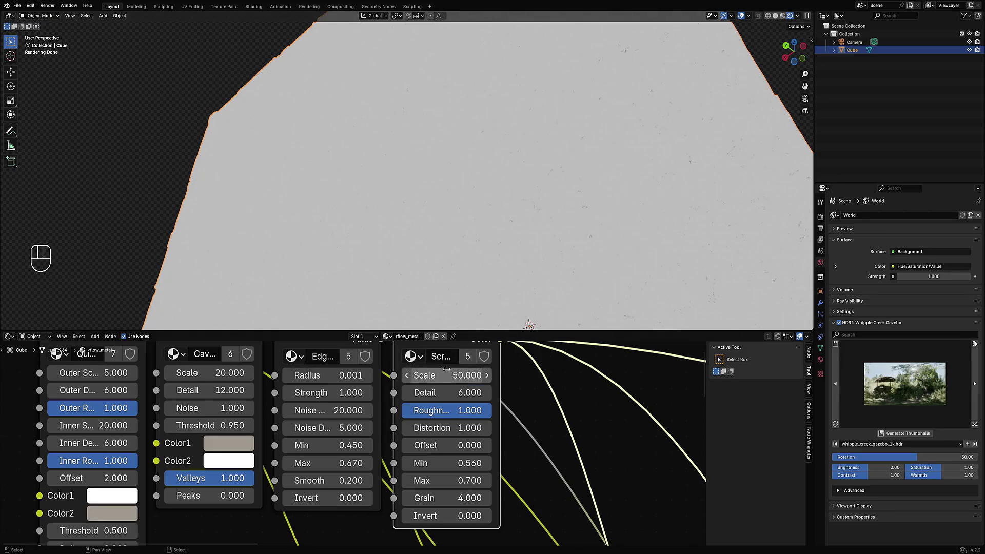
{"action": "left_click", "coordinate": [444, 370]}
{"action": "type", "text": "100"}
{"action": "key", "text": "Return"}
{"action": "scroll", "coordinate": [518, 223], "scroll_direction": "down", "scroll_amount": 9}
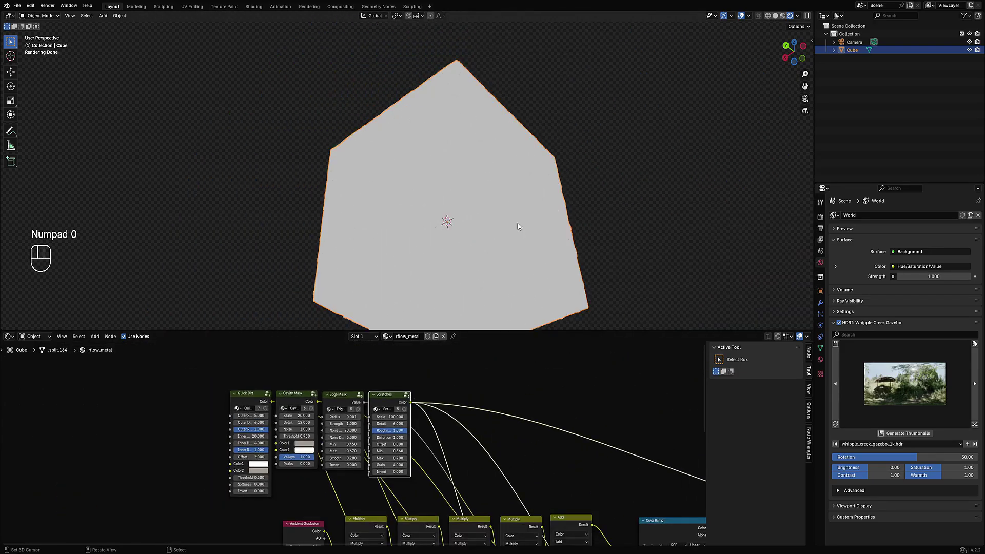
{"action": "middle_click_drag", "start_coordinate": [518, 219], "coordinate": [510, 198], "text": "shift"}
{"action": "scroll", "coordinate": [510, 198], "scroll_direction": "up", "scroll_amount": 4}
{"action": "middle_click_drag", "start_coordinate": [514, 131], "coordinate": [459, 222]}
{"action": "scroll", "coordinate": [459, 218], "scroll_direction": "up", "scroll_amount": 4}
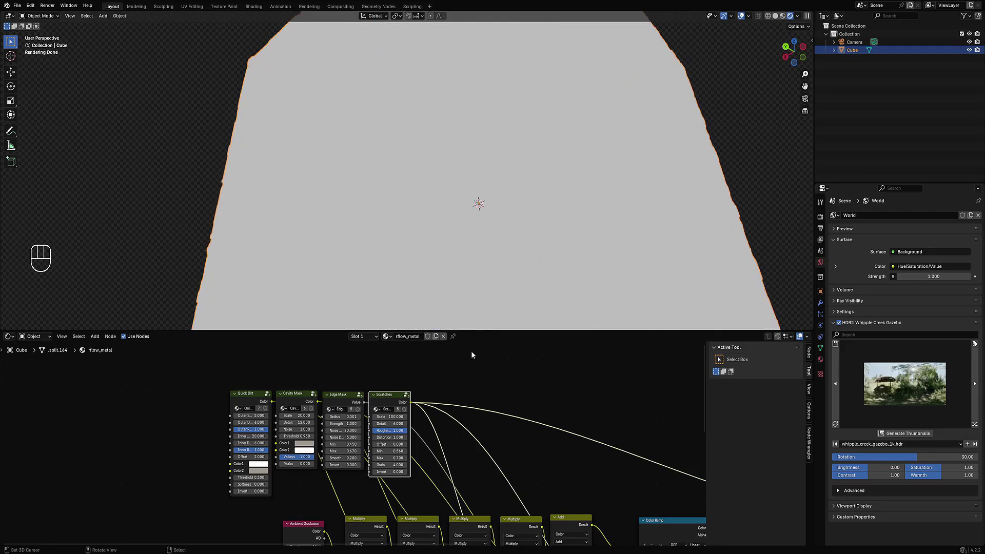
- Connect the Principled BSDF back to the Material Output and inspect the complete metal material on the cube's panels
{"action": "scroll", "coordinate": [473, 353], "scroll_direction": "down", "scroll_amount": 7}
{"action": "scroll", "coordinate": [513, 282], "scroll_direction": "down", "scroll_amount": 3}
{"action": "middle_click_drag", "start_coordinate": [629, 451], "coordinate": [580, 419]}
{"action": "scroll", "coordinate": [582, 423], "scroll_direction": "up", "scroll_amount": 3}
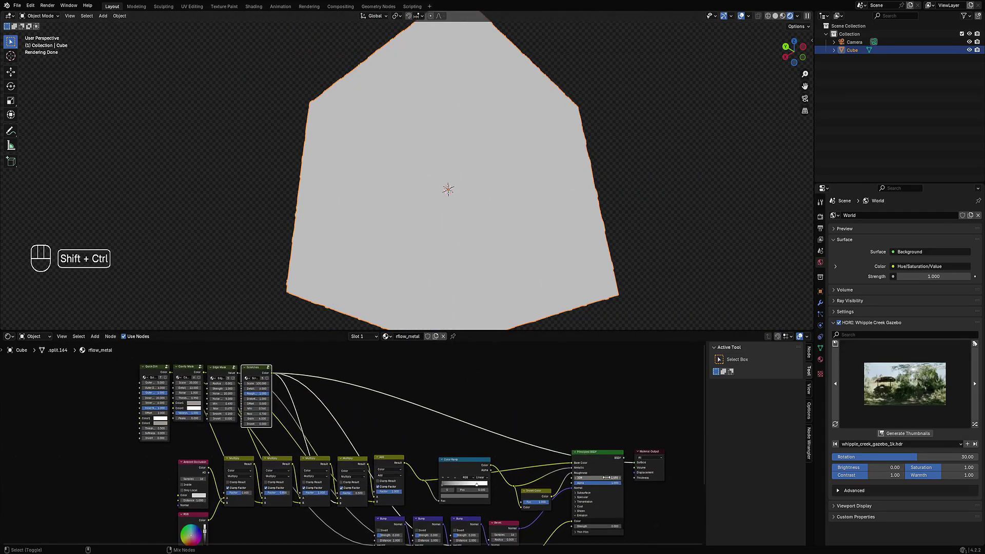
{"action": "left_click", "coordinate": [592, 451], "text": "ctrl+shift"}
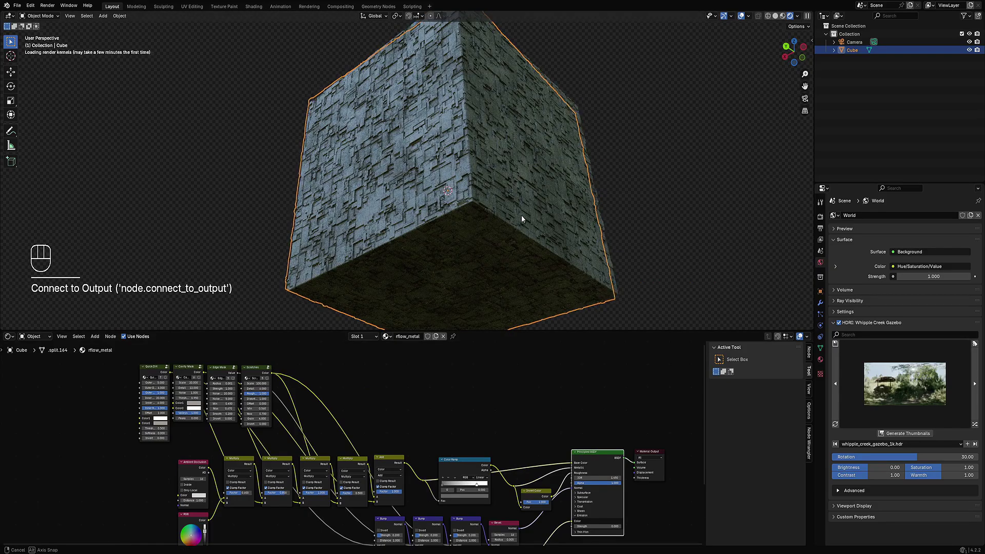
{"action": "scroll", "coordinate": [549, 227], "scroll_direction": "up", "scroll_amount": 5}
{"action": "scroll", "coordinate": [569, 457], "scroll_direction": "up", "scroll_amount": 2}
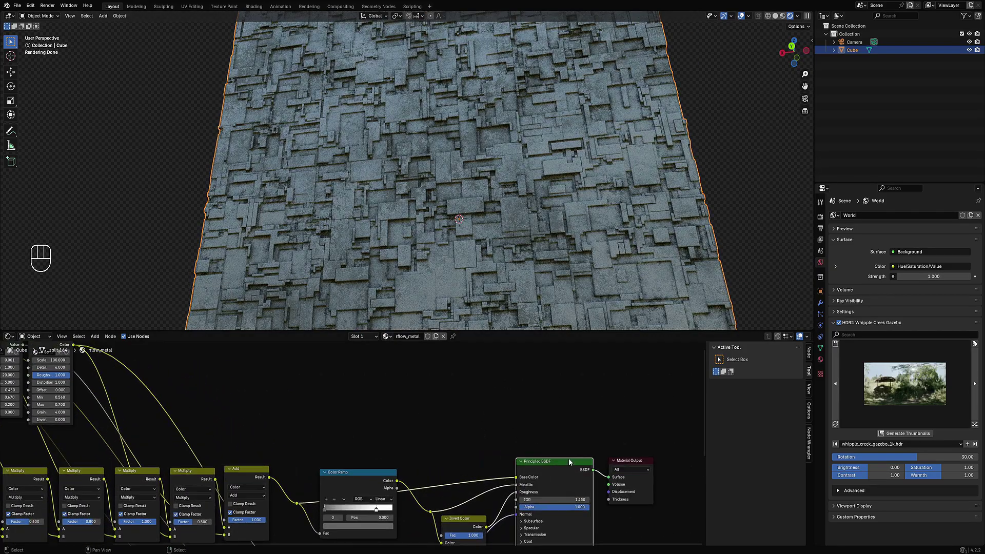
{"action": "scroll", "coordinate": [435, 467], "scroll_direction": "down", "scroll_amount": 3}
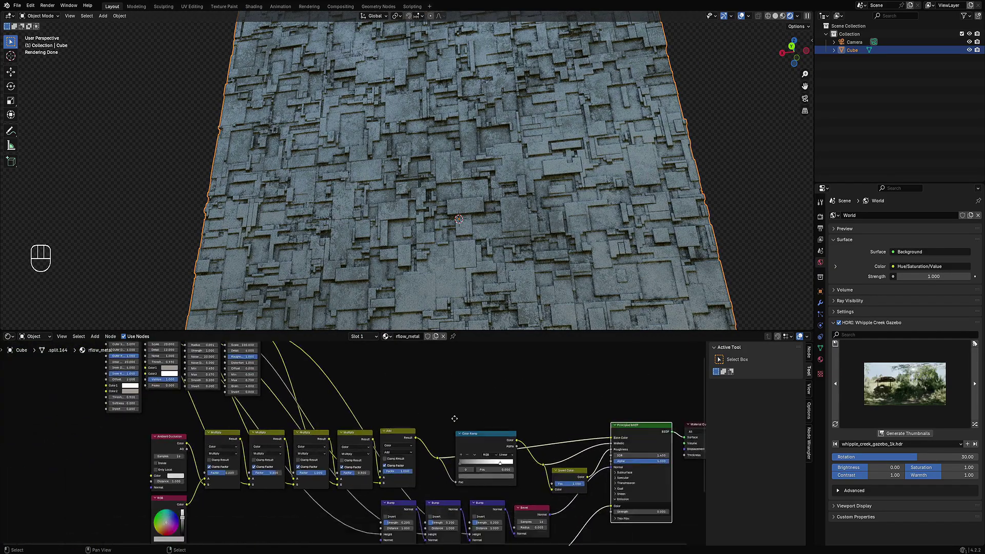
{"action": "scroll", "coordinate": [365, 446], "scroll_direction": "up", "scroll_amount": 1}
{"action": "middle_click_drag", "start_coordinate": [513, 288], "coordinate": [517, 210]}
{"action": "scroll", "coordinate": [411, 192], "scroll_direction": "down", "scroll_amount": 1}
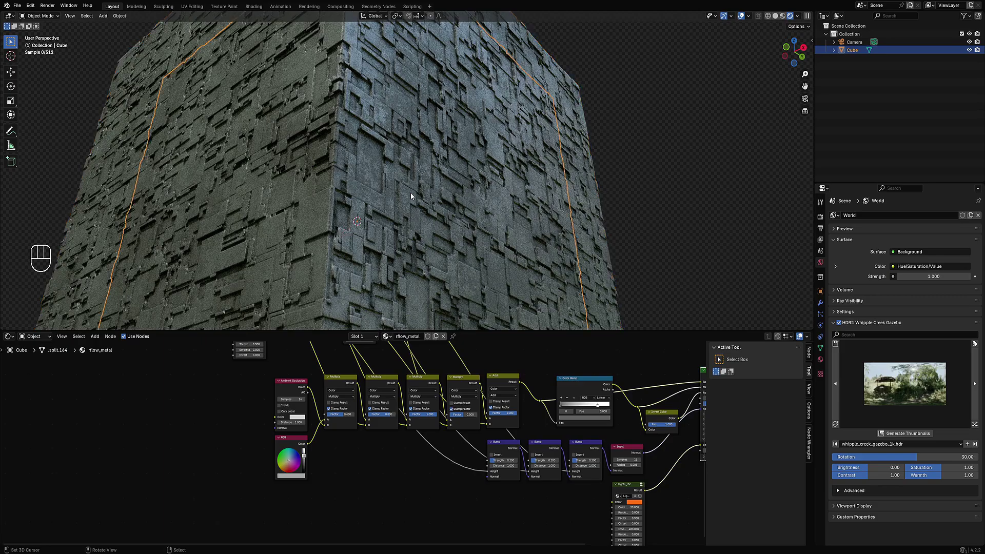
- Delete the RGB node below the Ambient Occlusion node in the rflow_metal node tree
{"action": "scroll", "coordinate": [316, 444], "scroll_direction": "up", "scroll_amount": 3}
{"action": "middle_click_drag", "start_coordinate": [314, 444], "coordinate": [418, 461]}
{"action": "scroll", "coordinate": [415, 465], "scroll_direction": "up", "scroll_amount": 1}
{"action": "left_click", "coordinate": [392, 456]}
{"action": "key", "text": "x"}
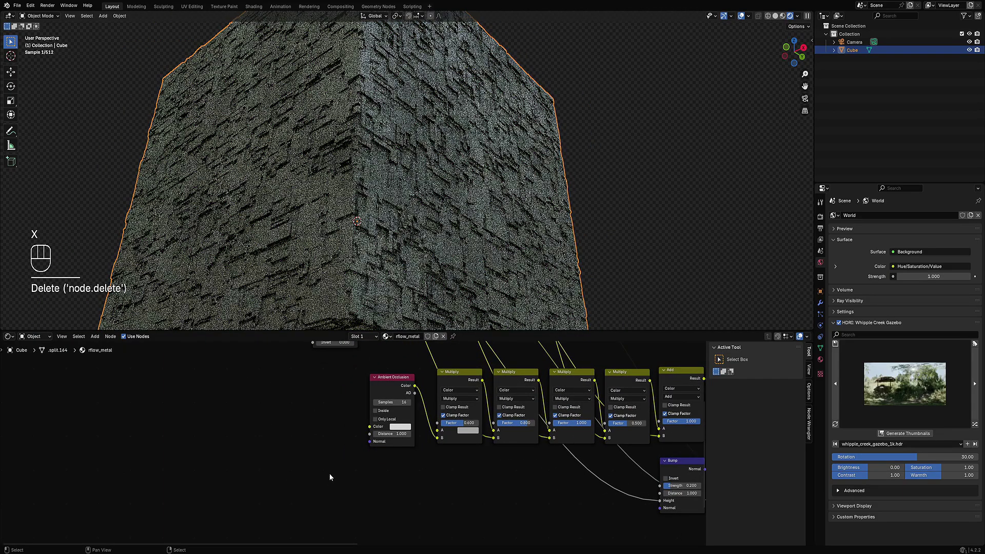
- Add a Geometry node below the Ambient Occlusion node and connect its Pointiness output to the first Multiply node's A input
{"action": "scroll", "coordinate": [308, 483], "scroll_direction": "up", "scroll_amount": 3}
{"action": "middle_click_drag", "start_coordinate": [308, 483], "coordinate": [380, 467]}
{"action": "key", "text": "shift+a"}
{"action": "mouse_move", "coordinate": [383, 463]}
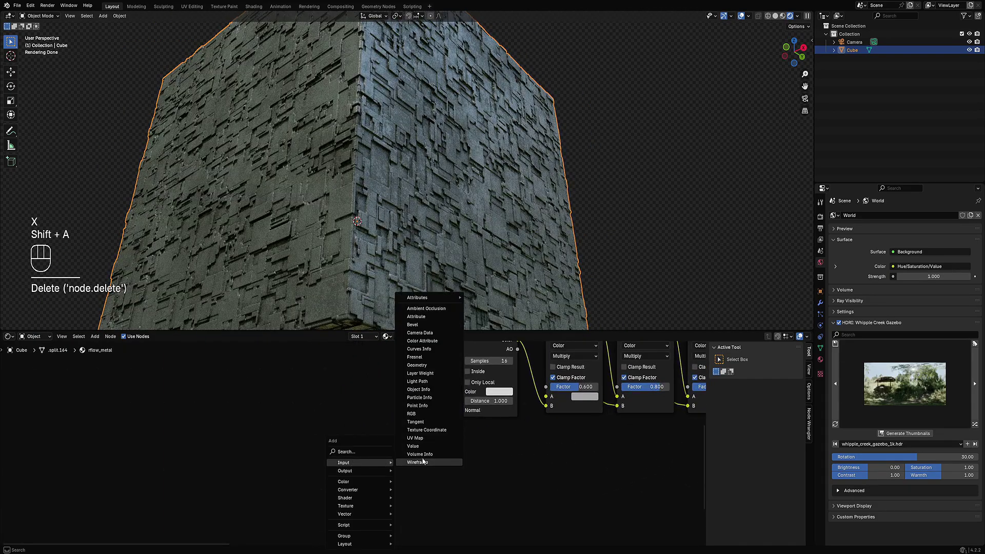
{"action": "left_click", "coordinate": [416, 364]}
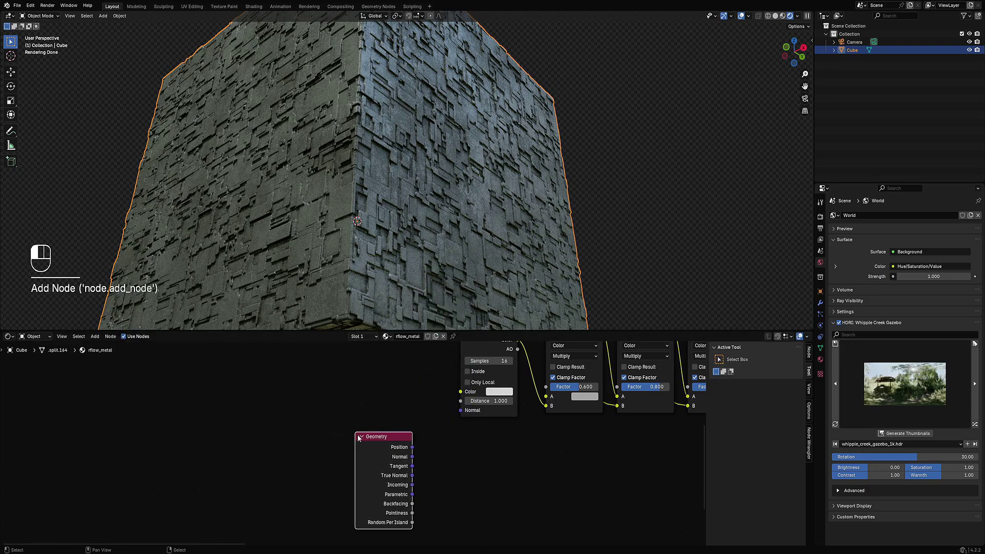
{"action": "left_click", "coordinate": [400, 504]}
{"action": "left_click_drag", "start_coordinate": [412, 513], "coordinate": [493, 410]}
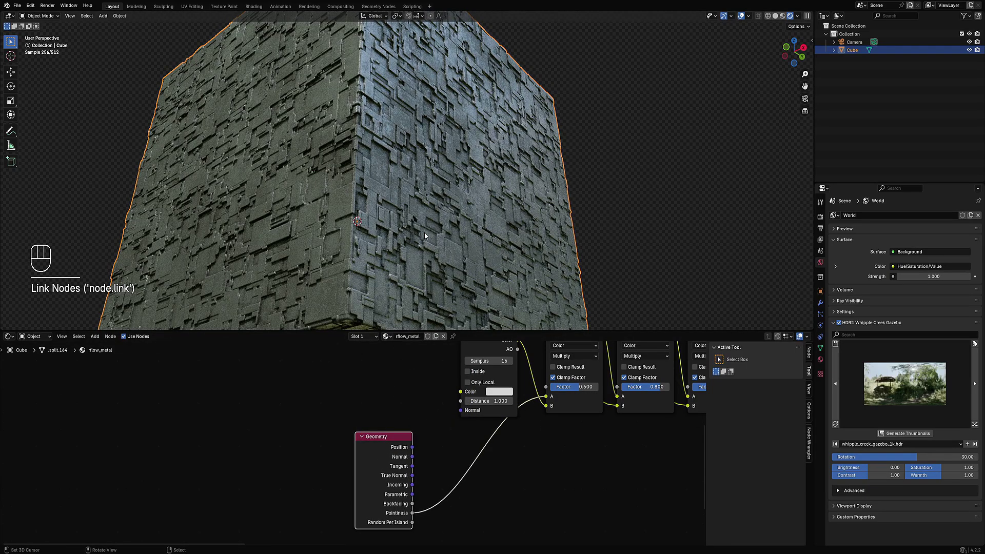
{"action": "scroll", "coordinate": [424, 232], "scroll_direction": "down", "scroll_amount": 2}
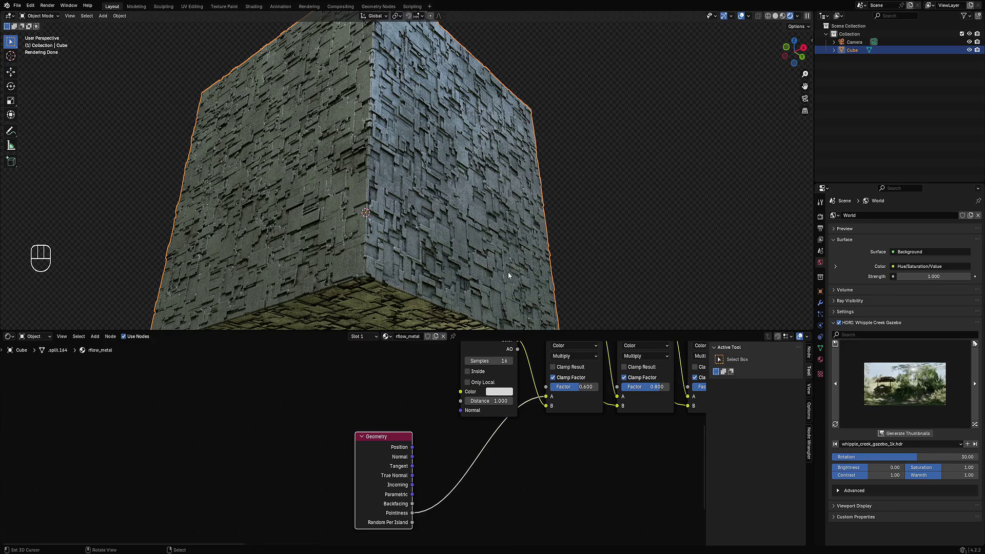
- Make room beside the Geometry node and insert a Color Ramp on the link between Pointiness and the first Multiply node
{"action": "left_click_drag", "start_coordinate": [393, 440], "coordinate": [353, 447]}
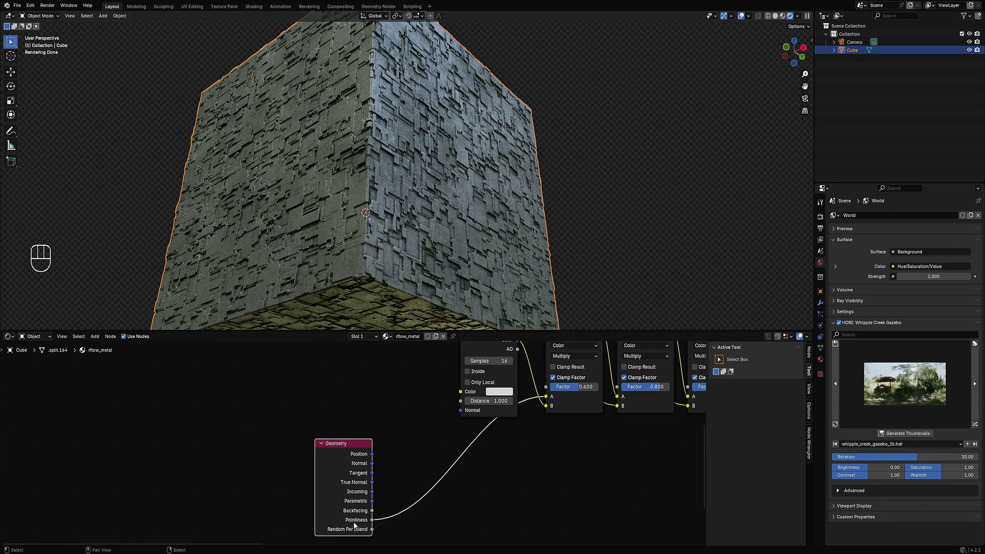
{"action": "scroll", "coordinate": [478, 395], "scroll_direction": "right", "scroll_amount": 2, "text": "ctrl"}
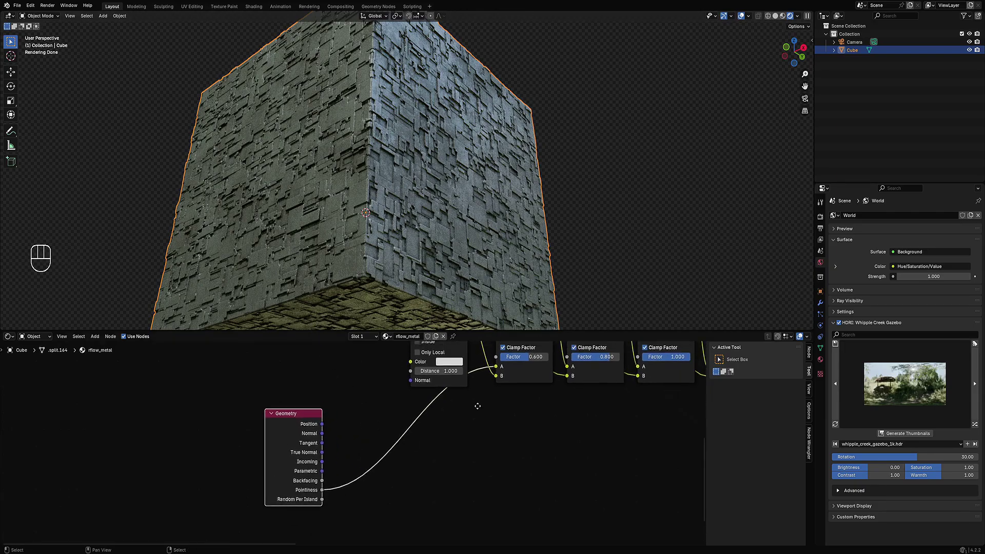
{"action": "key", "text": "shift+a"}
{"action": "mouse_move", "coordinate": [451, 439]}
{"action": "mouse_move", "coordinate": [439, 466]}
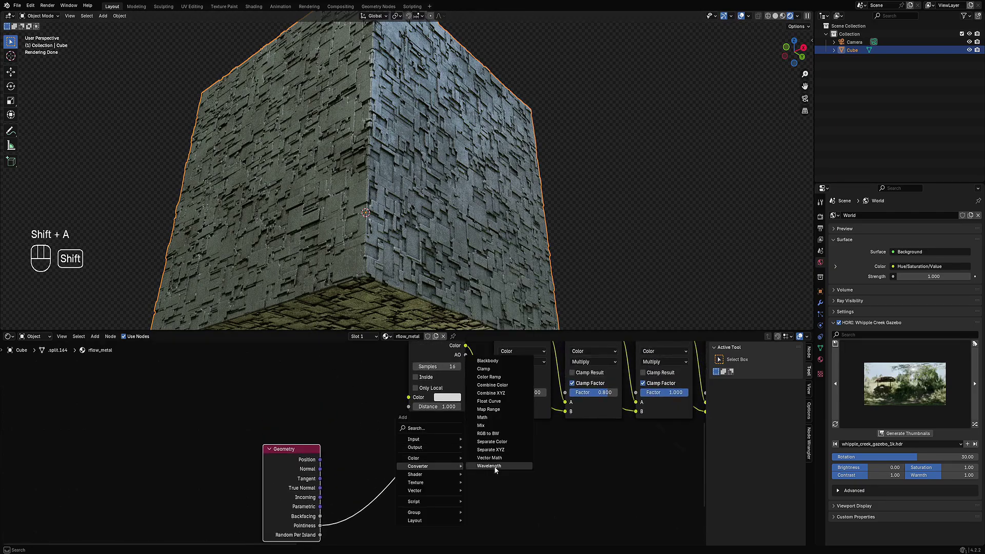
{"action": "left_click", "coordinate": [485, 385]}
{"action": "left_click", "coordinate": [375, 430]}
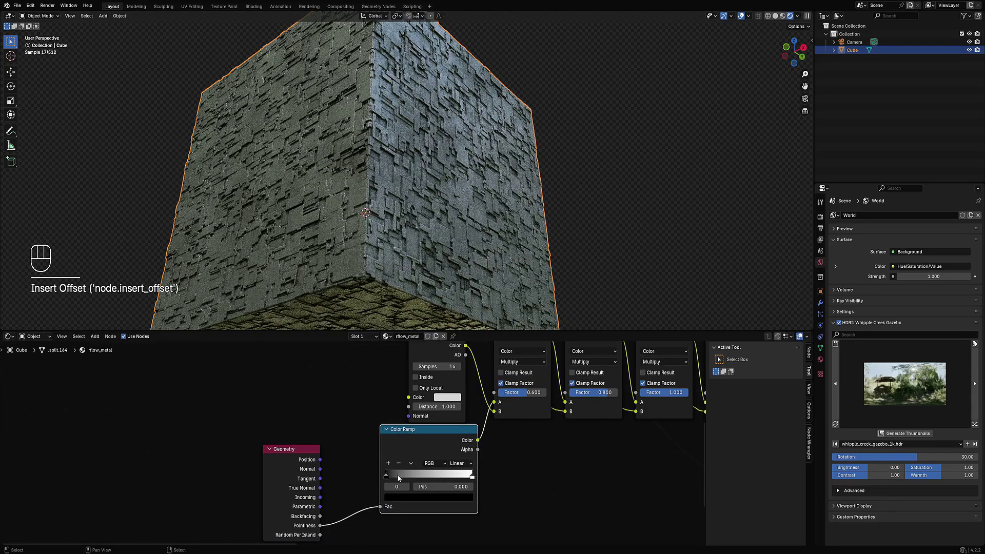
- Set the Pointiness Color Ramp's black stop to about 0.368 and white stop to about 0.614, and move the ramp closer to the Geometry node
{"action": "left_click_drag", "start_coordinate": [397, 474], "coordinate": [429, 476]}
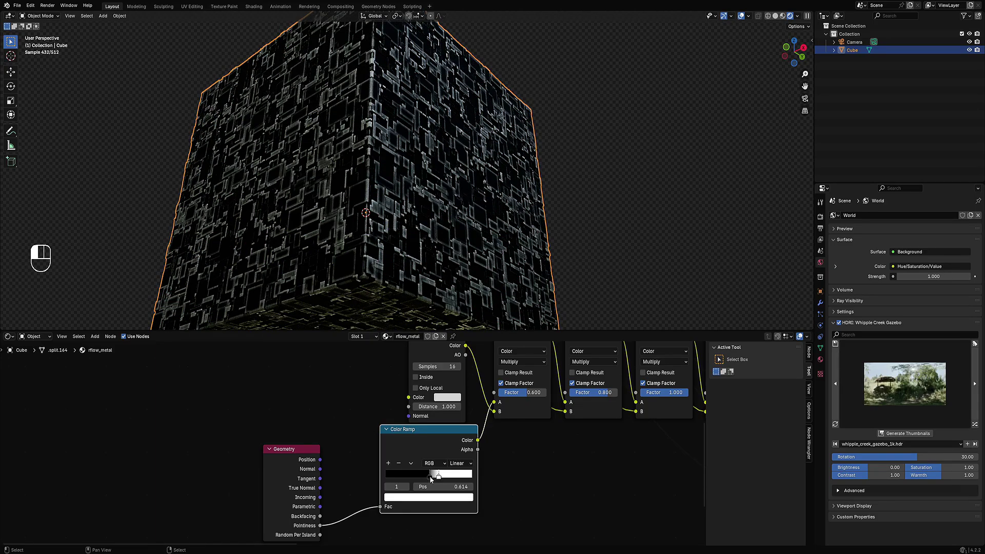
{"action": "left_click_drag", "start_coordinate": [407, 429], "coordinate": [377, 453]}
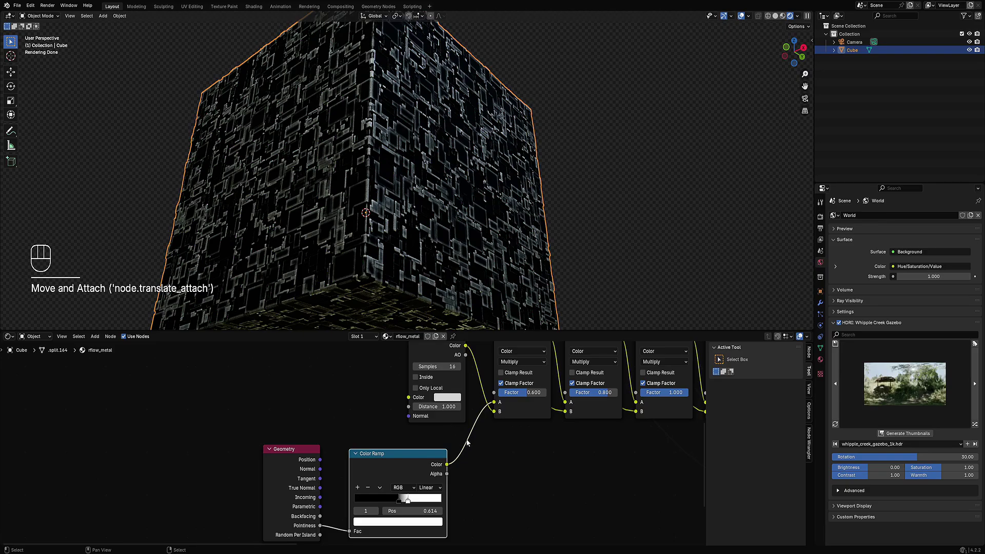
{"action": "middle_click_drag", "start_coordinate": [395, 214], "coordinate": [329, 131]}
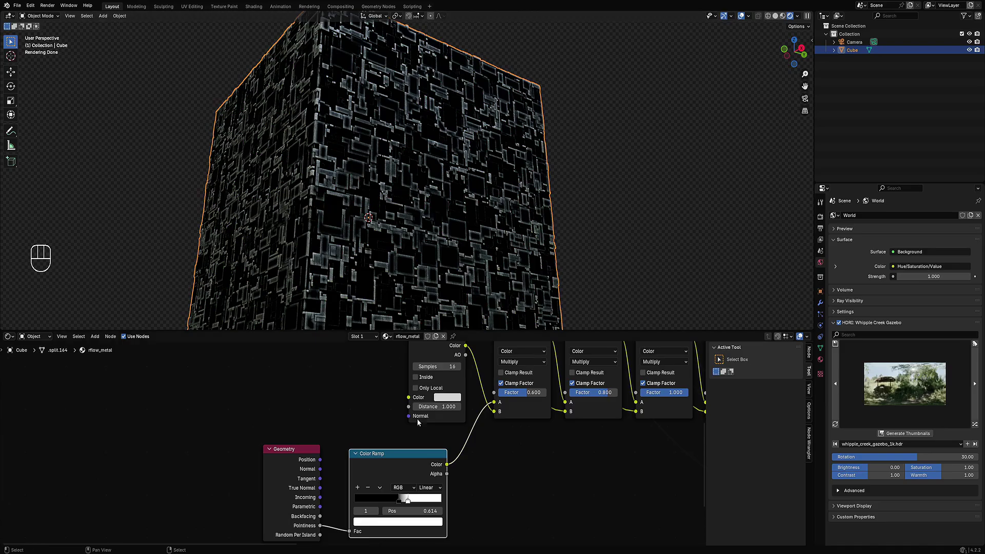
{"action": "left_click_drag", "start_coordinate": [395, 496], "coordinate": [342, 496]}
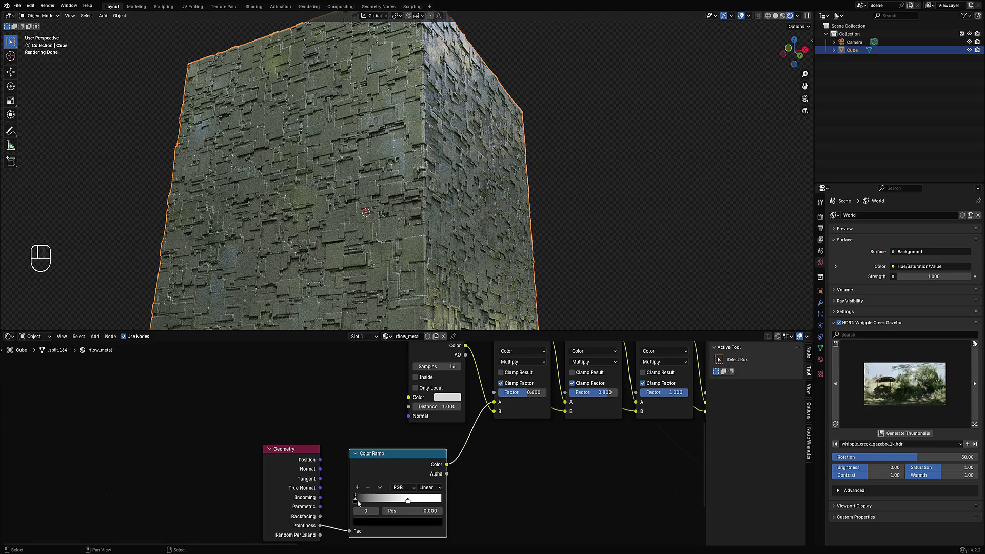
{"action": "left_click_drag", "start_coordinate": [357, 502], "coordinate": [389, 497]}
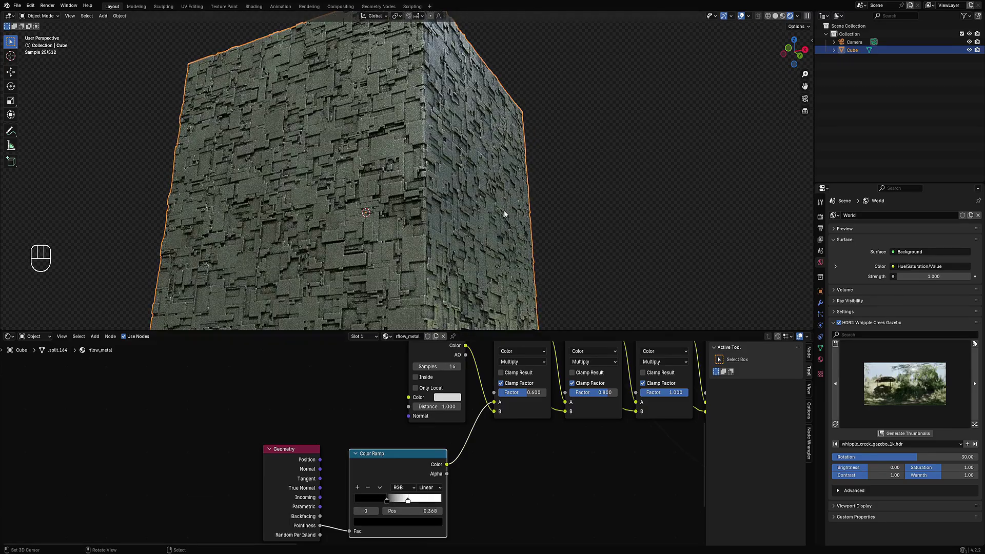
- Move the Ambient Occlusion node away from the Multiply nodes, and set the first Multiply node's Factor to 0.900
{"action": "middle_click_drag", "start_coordinate": [437, 342], "coordinate": [433, 398]}
{"action": "left_click_drag", "start_coordinate": [433, 398], "coordinate": [322, 387]}
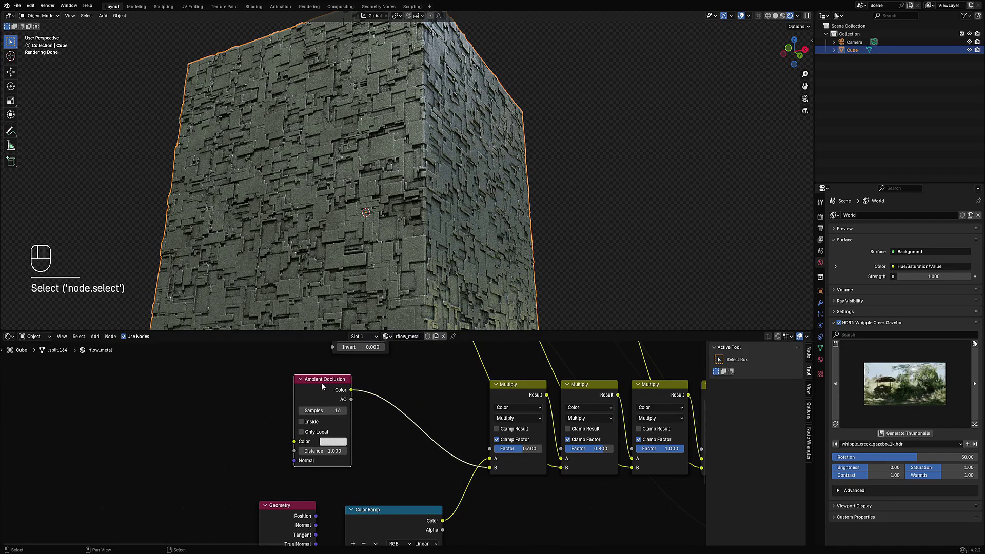
{"action": "left_click_drag", "start_coordinate": [511, 451], "coordinate": [532, 451]}
{"action": "mouse_move", "coordinate": [506, 246]}
{"action": "middle_mouse_down"}
{"action": "mouse_move", "coordinate": [490, 227]}
{"action": "mouse_move", "coordinate": [491, 206]}
{"action": "mouse_move", "coordinate": [498, 238]}
{"action": "middle_mouse_up"}
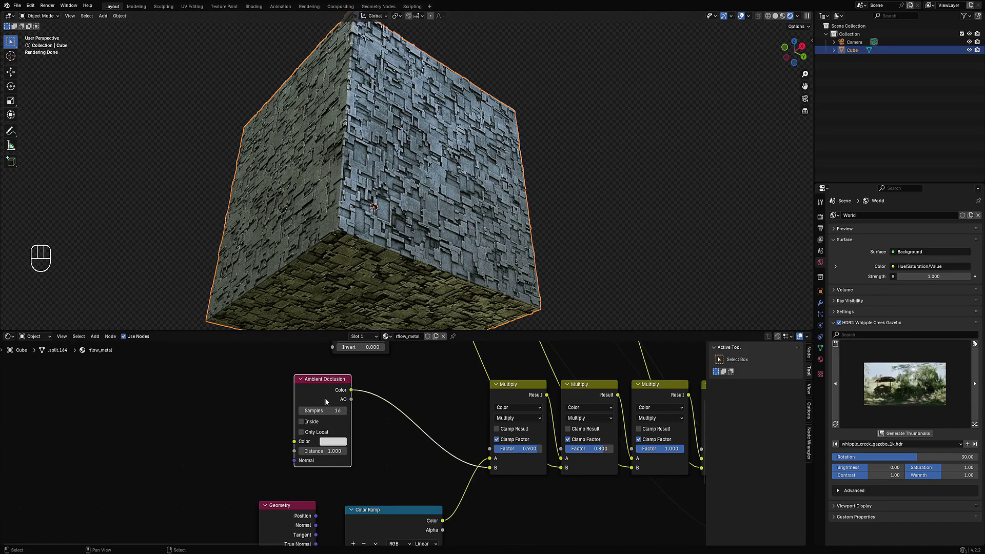
- Connect Ambient Occlusion to input A and the Color Ramp to input B of the first Multiply node, with Factor 1.000
{"action": "middle_click_drag", "start_coordinate": [553, 487], "coordinate": [495, 491]}
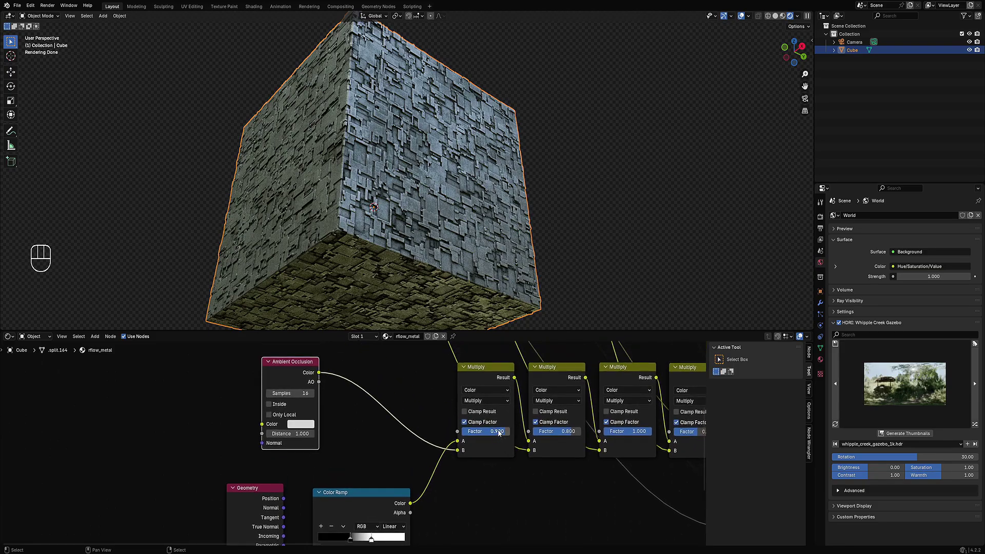
{"action": "left_click_drag", "start_coordinate": [457, 450], "coordinate": [457, 441]}
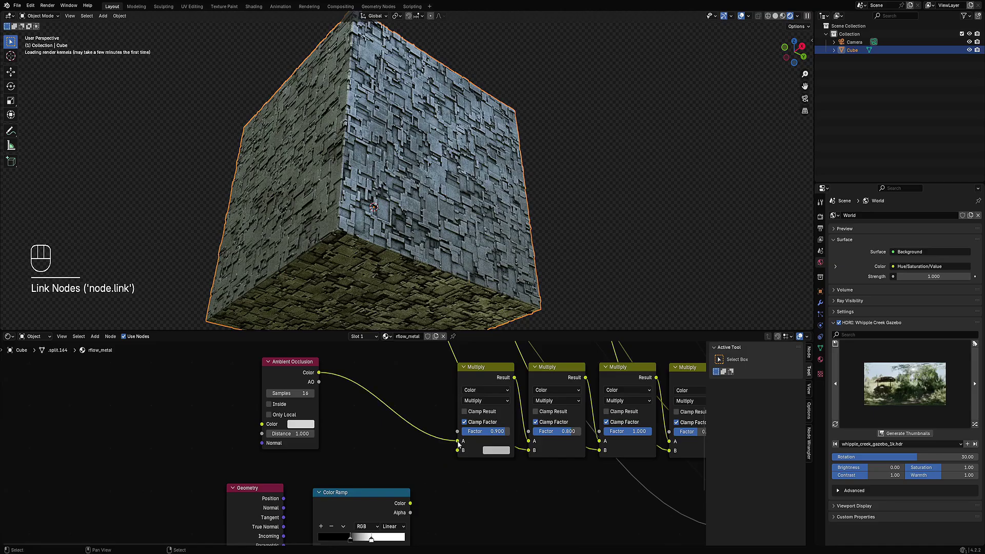
{"action": "left_click_drag", "start_coordinate": [410, 503], "coordinate": [508, 433]}
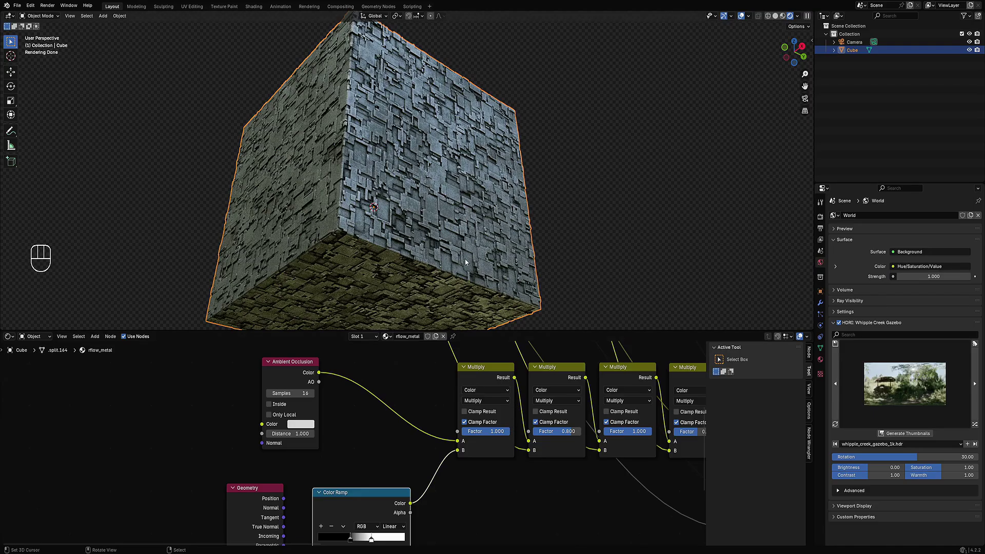
- Hide the viewport overlays to check the edge highlights on the cube, and save the file
{"action": "middle_click_drag", "start_coordinate": [463, 251], "coordinate": [467, 210]}
{"action": "middle_click_drag", "start_coordinate": [400, 185], "coordinate": [450, 236]}
{"action": "key", "text": "shift+alt+z"}
{"action": "key", "text": "ctrl+s"}
- Switch the viewport to Solid shading and change the node editor area to the UV Editor
{"action": "scroll", "coordinate": [575, 489], "scroll_direction": "down", "scroll_amount": 2}
{"action": "middle_click_drag", "start_coordinate": [574, 489], "coordinate": [278, 462]}
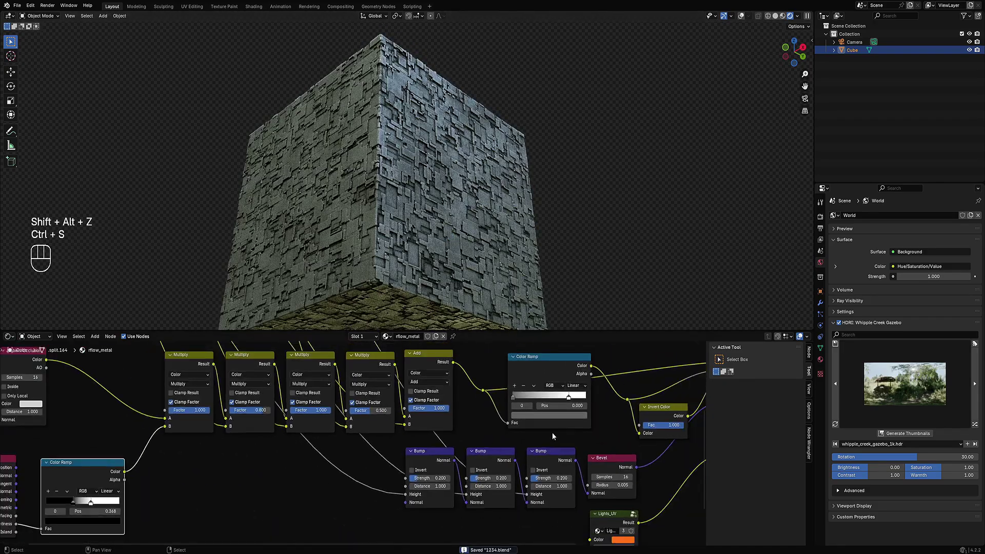
{"action": "middle_click_drag", "start_coordinate": [607, 486], "coordinate": [374, 388]}
{"action": "scroll", "coordinate": [402, 427], "scroll_direction": "up", "scroll_amount": 2}
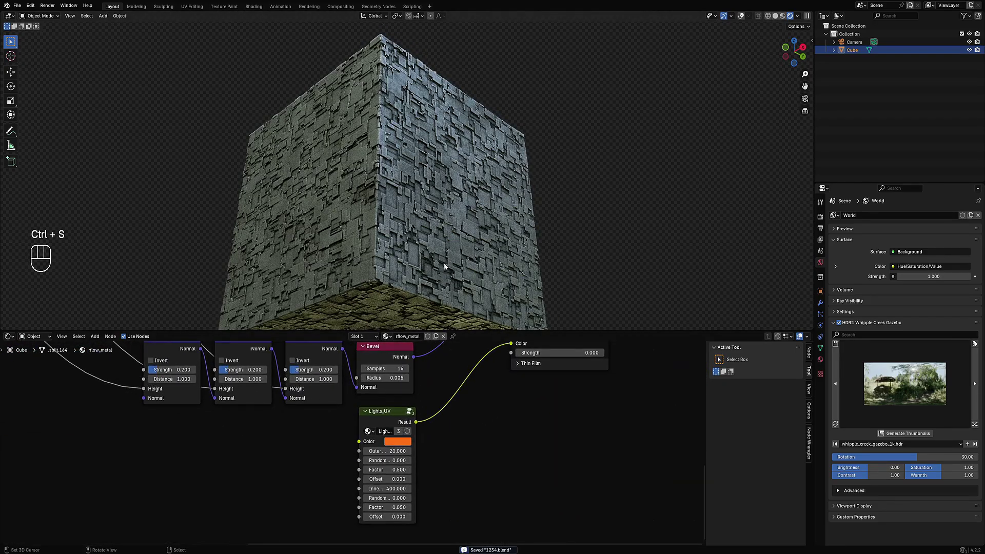
{"action": "key", "text": "z"}
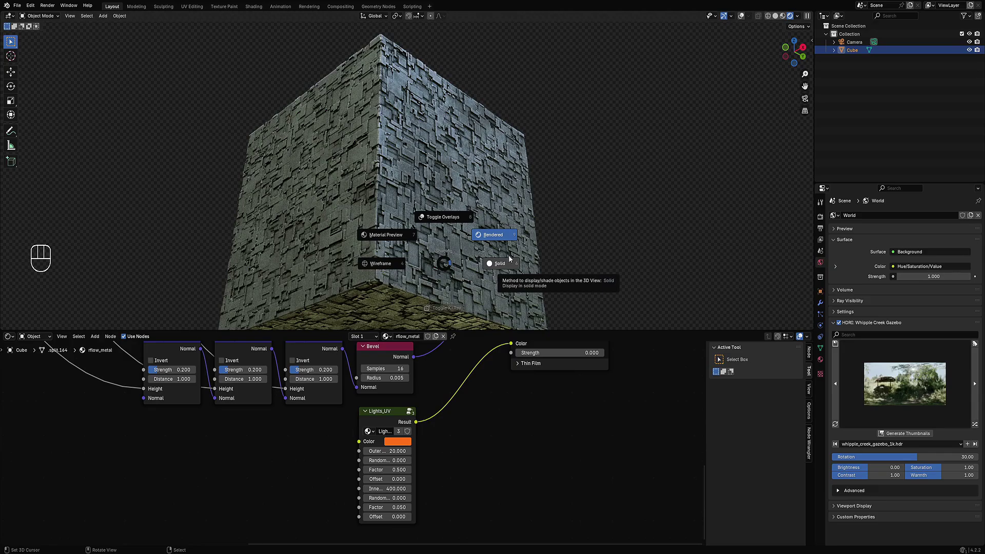
{"action": "key", "text": "Escape"}
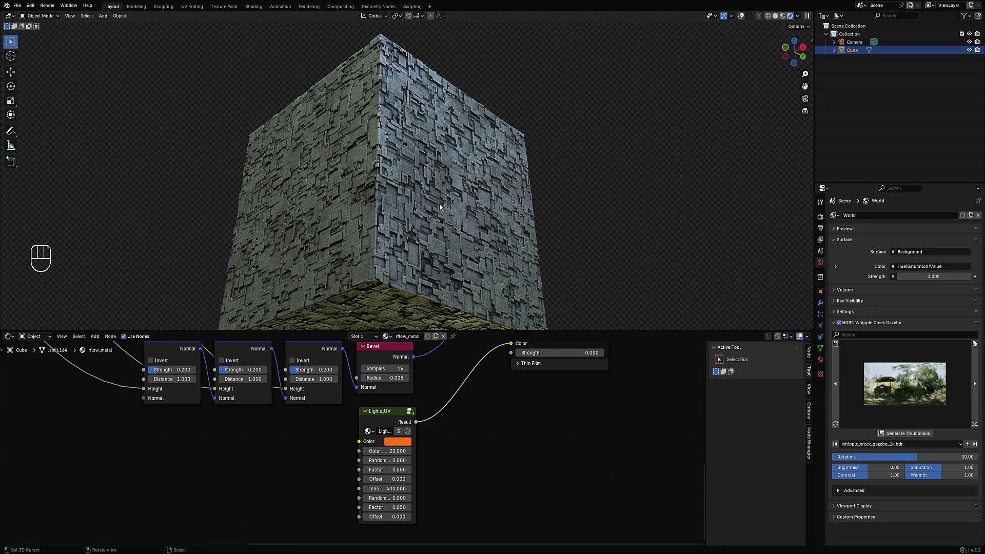
{"action": "middle_click_drag", "start_coordinate": [445, 177], "coordinate": [441, 237]}
{"action": "key", "text": "z"}
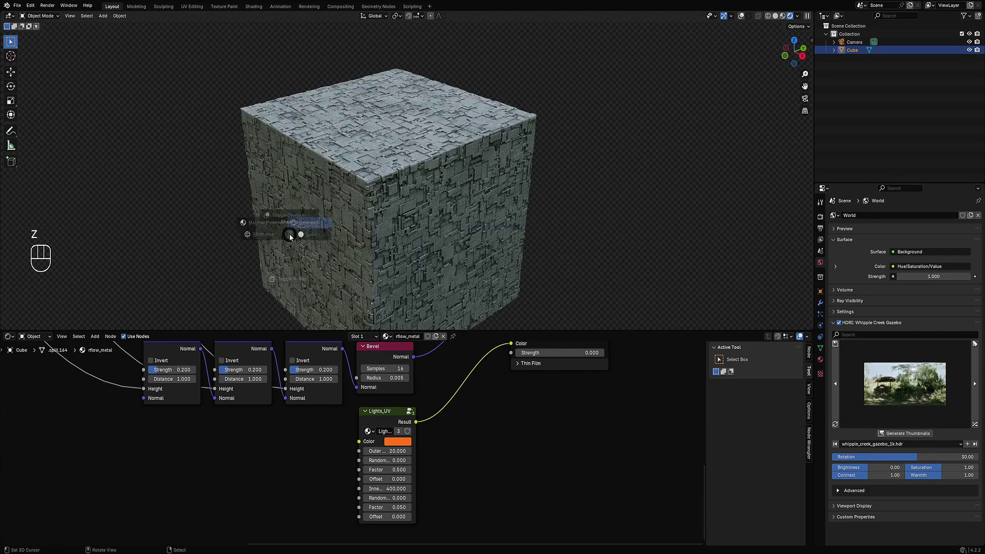
{"action": "left_click", "coordinate": [337, 236]}
{"action": "left_click", "coordinate": [9, 337]}
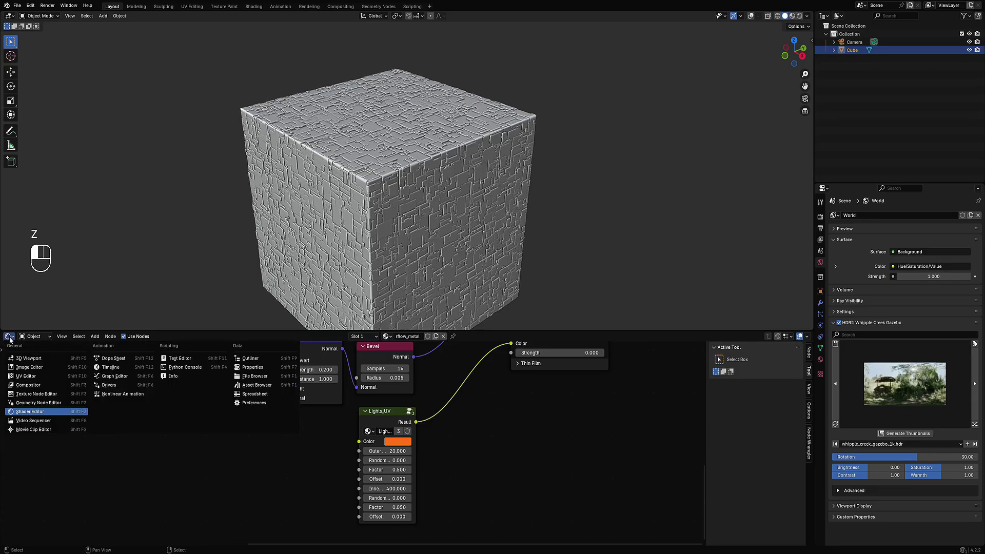
{"action": "left_click", "coordinate": [27, 377]}
- Select all of the cube's faces in Edit Mode and examine their UV layout in the maximised UV Editor
{"action": "left_click", "coordinate": [393, 191]}
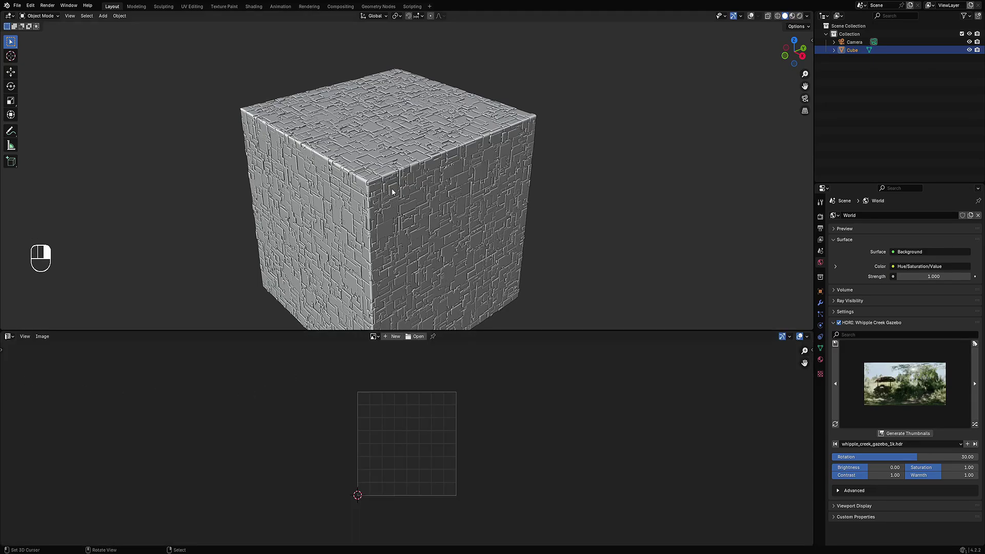
{"action": "key", "text": "Tab"}
{"action": "key", "text": "shift+alt+z"}
{"action": "key", "text": "a"}
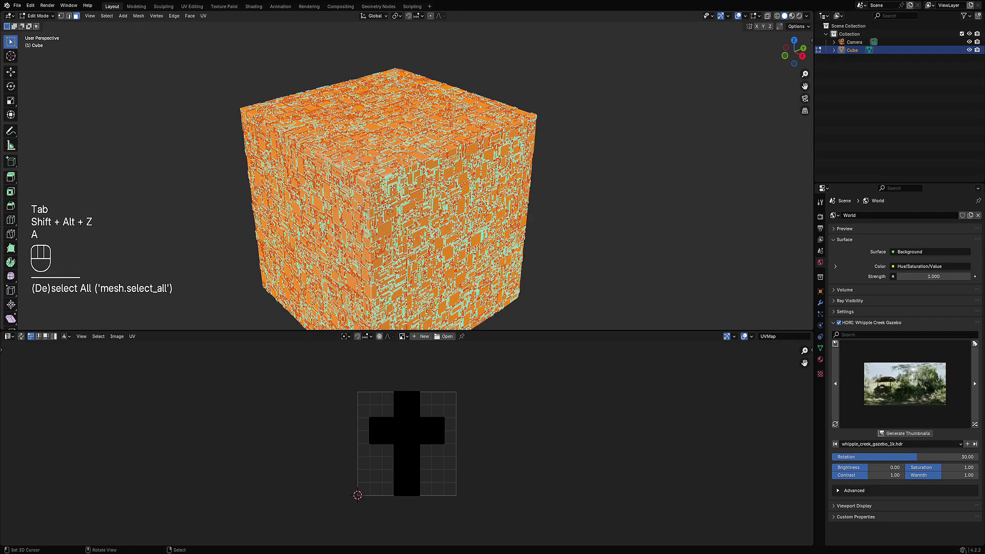
{"action": "key", "text": "ctrl+space"}
{"action": "scroll", "coordinate": [514, 206], "scroll_direction": "up", "scroll_amount": 7}
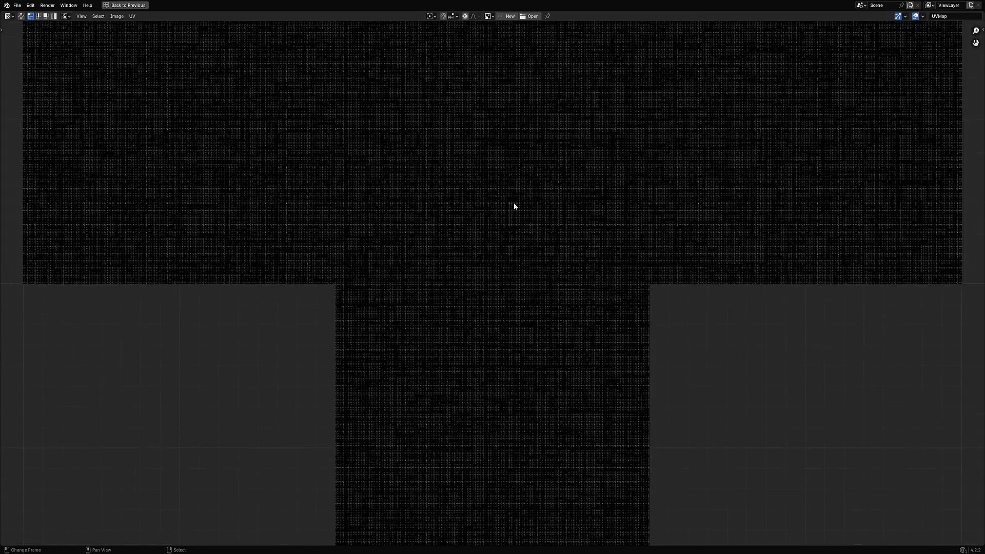
{"action": "key", "text": "ctrl+space"}
{"action": "key", "text": "Tab"}
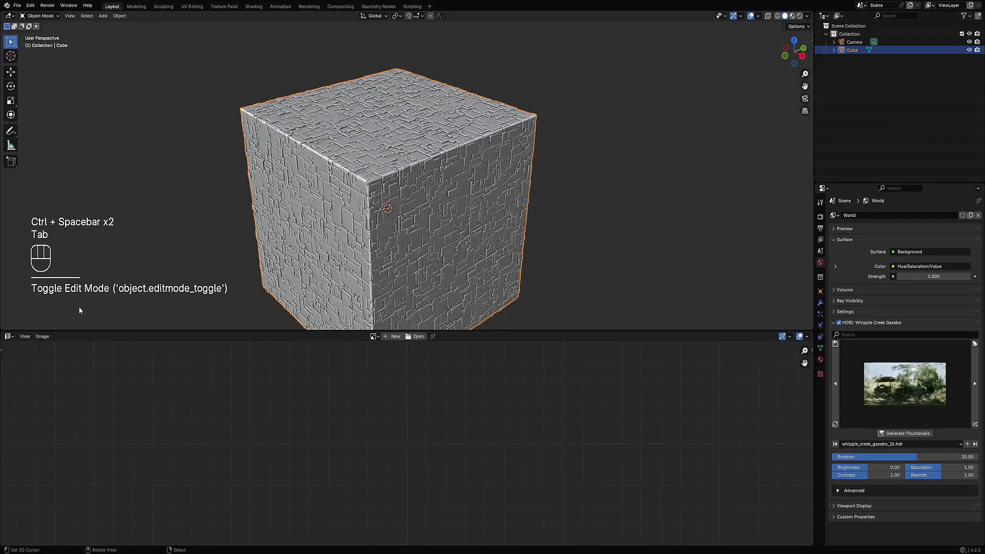
- Return the lower area to the Shader Editor and the viewport to Rendered shading
{"action": "left_click", "coordinate": [9, 337]}
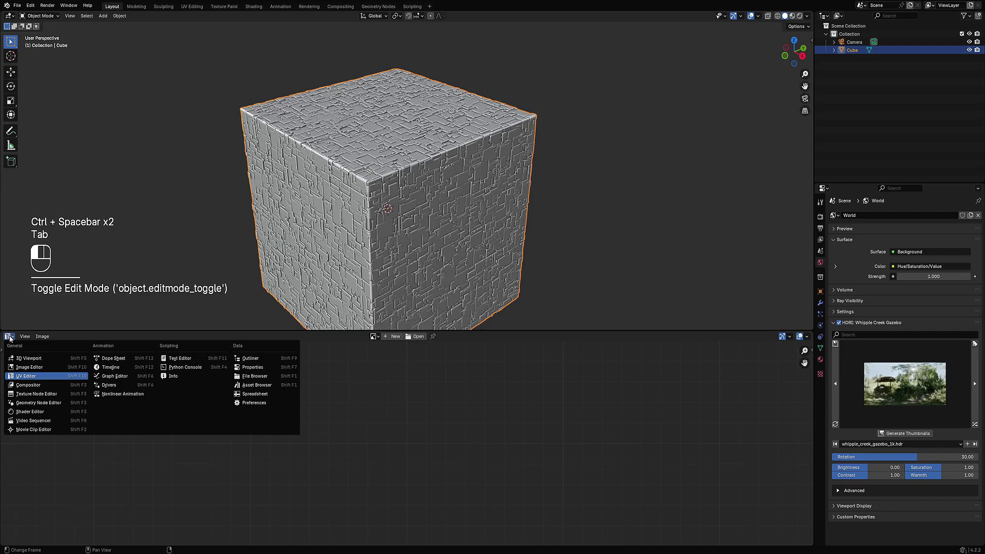
{"action": "left_click", "coordinate": [29, 412]}
{"action": "key", "text": "z"}
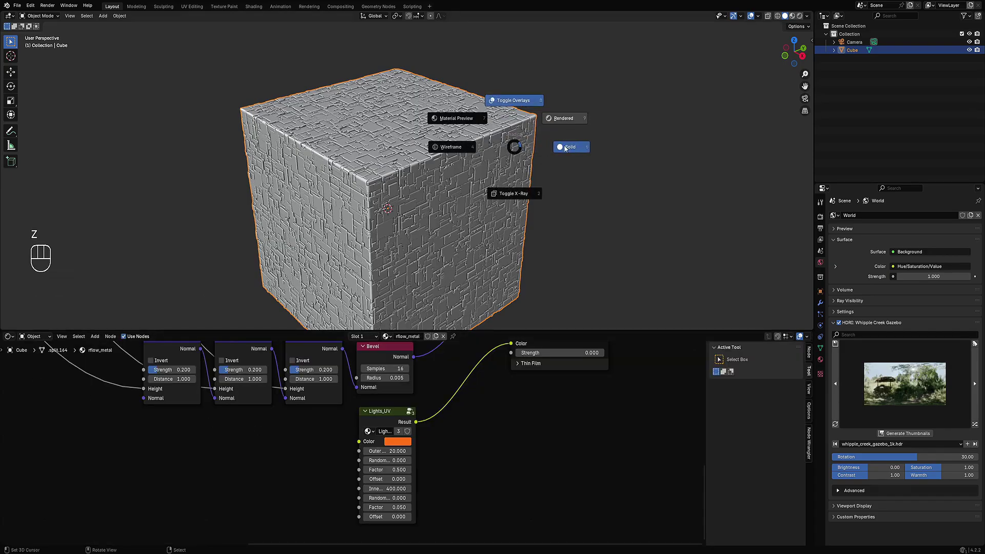
{"action": "left_click", "coordinate": [564, 118]}
- Set the Principled BSDF's Emission Strength to 25 and check the Lights_UV lights on the cube
{"action": "scroll", "coordinate": [513, 409], "scroll_direction": "up", "scroll_amount": 1, "text": "shift"}
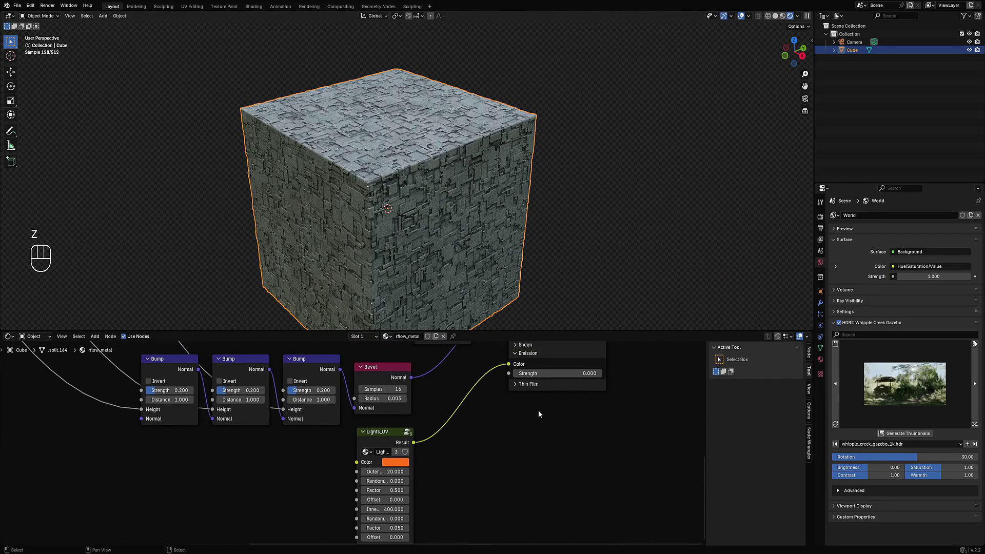
{"action": "left_click", "coordinate": [551, 374]}
{"action": "type", "text": "25"}
{"action": "key", "text": "Return"}
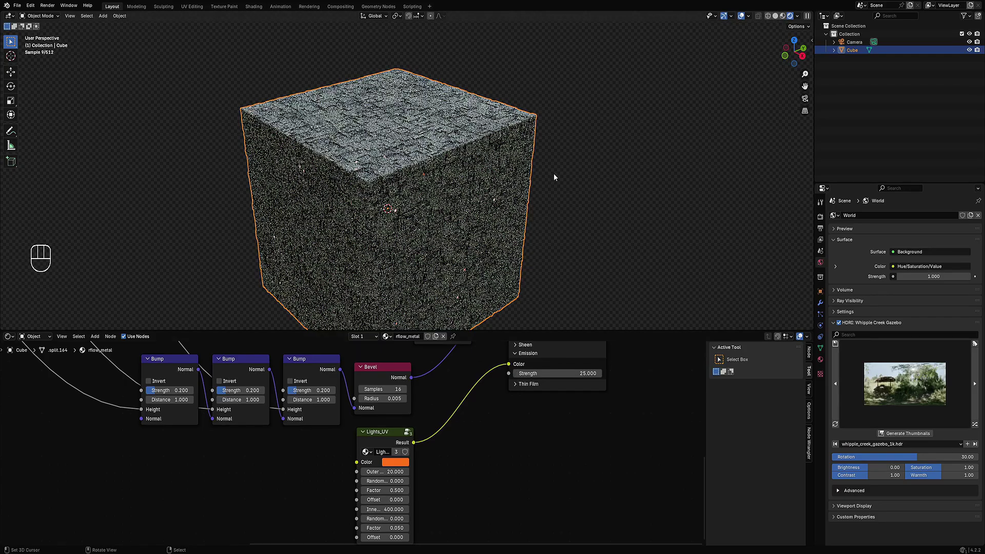
{"action": "middle_click_drag", "start_coordinate": [553, 174], "coordinate": [544, 149]}
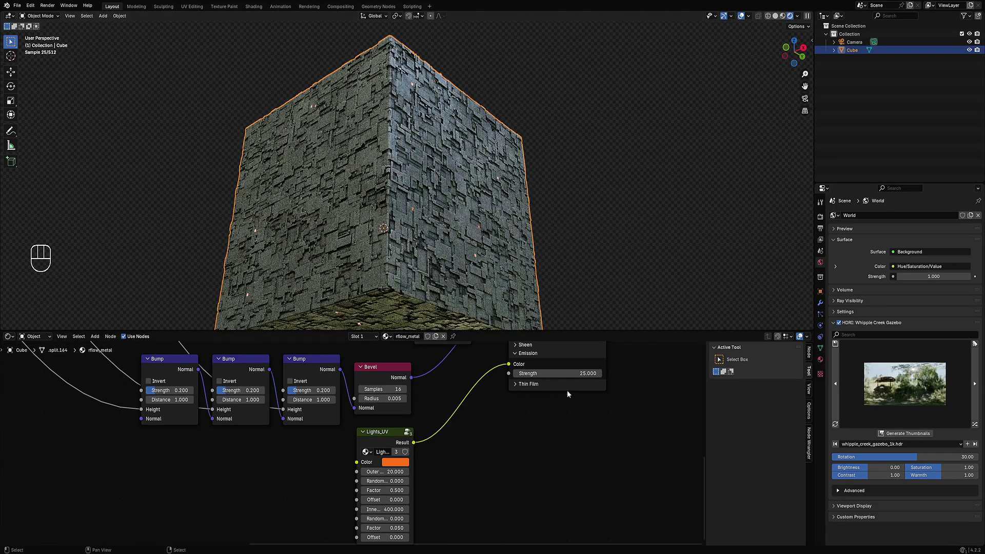
{"action": "scroll", "coordinate": [562, 379], "scroll_direction": "up", "scroll_amount": 1}
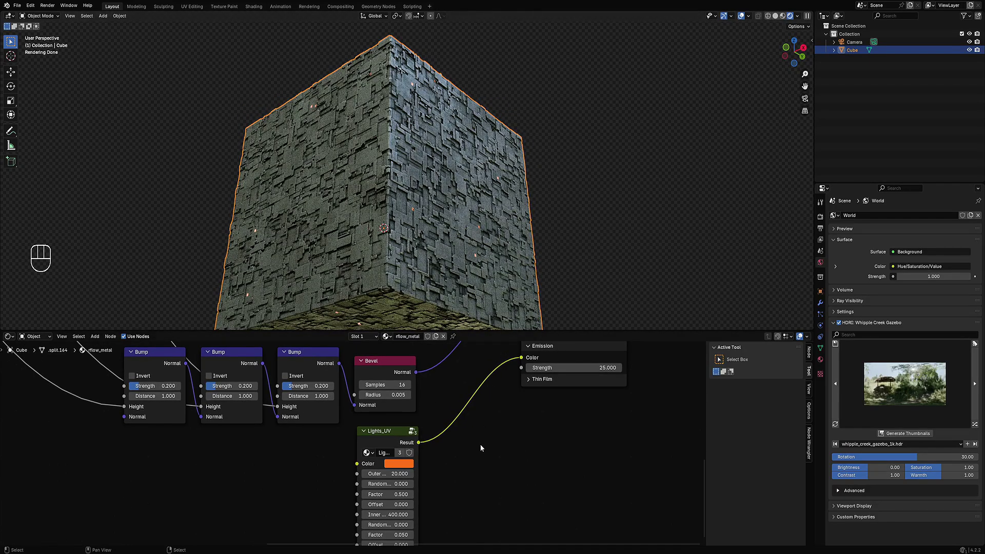
{"action": "scroll", "coordinate": [450, 488], "scroll_direction": "down", "scroll_amount": 2, "text": "shift"}
{"action": "scroll", "coordinate": [446, 480], "scroll_direction": "up", "scroll_amount": 2}
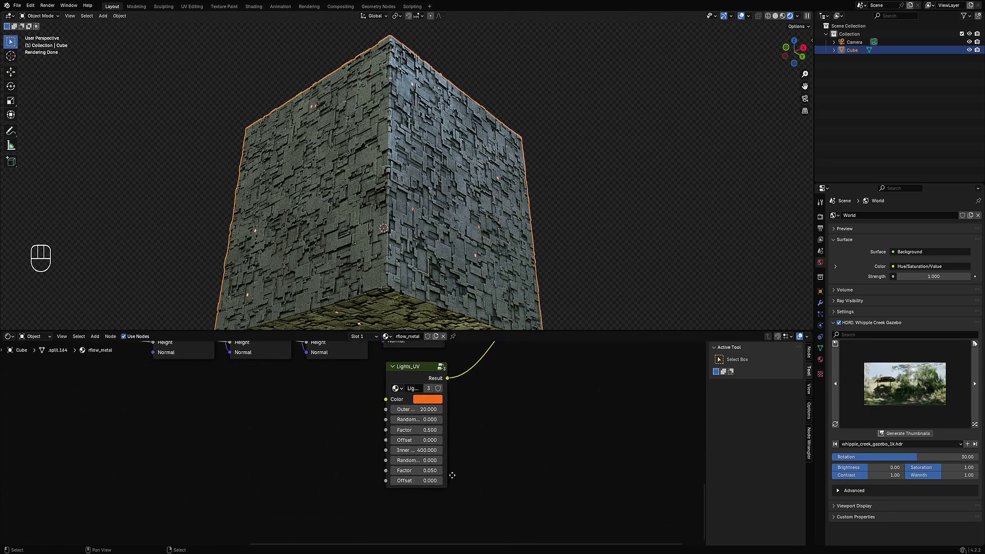
- Set the Lights_UV node's Inner value to 100 and check the lights on the cube
{"action": "scroll", "coordinate": [441, 468], "scroll_direction": "up", "scroll_amount": 1}
{"action": "left_click", "coordinate": [439, 452]}
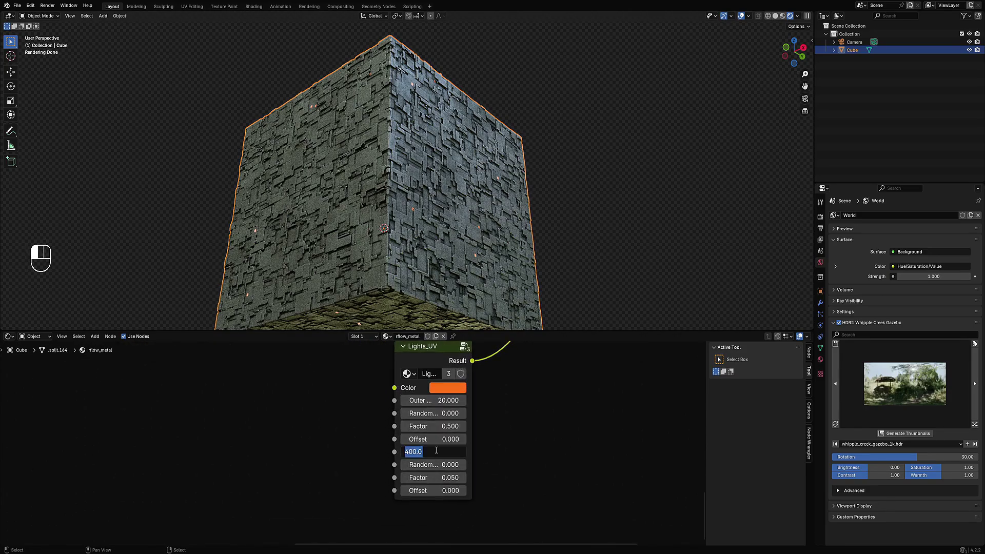
{"action": "type", "text": "100"}
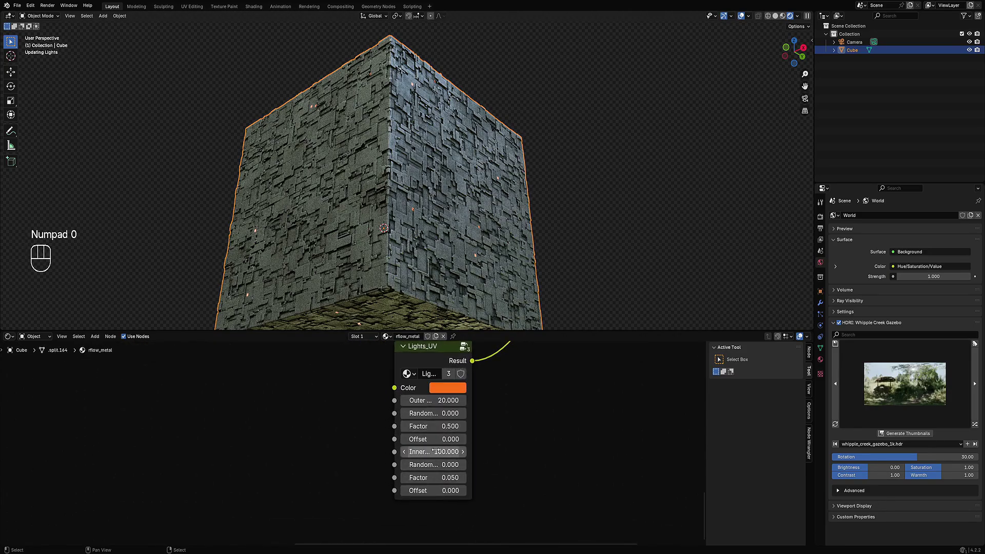
{"action": "key", "text": "Return"}
{"action": "middle_click_drag", "start_coordinate": [464, 252], "coordinate": [442, 277]}
- Set the Lights_UV node's Inner value to 800 and examine the lights on several sides of the cube
{"action": "left_click", "coordinate": [425, 447]}
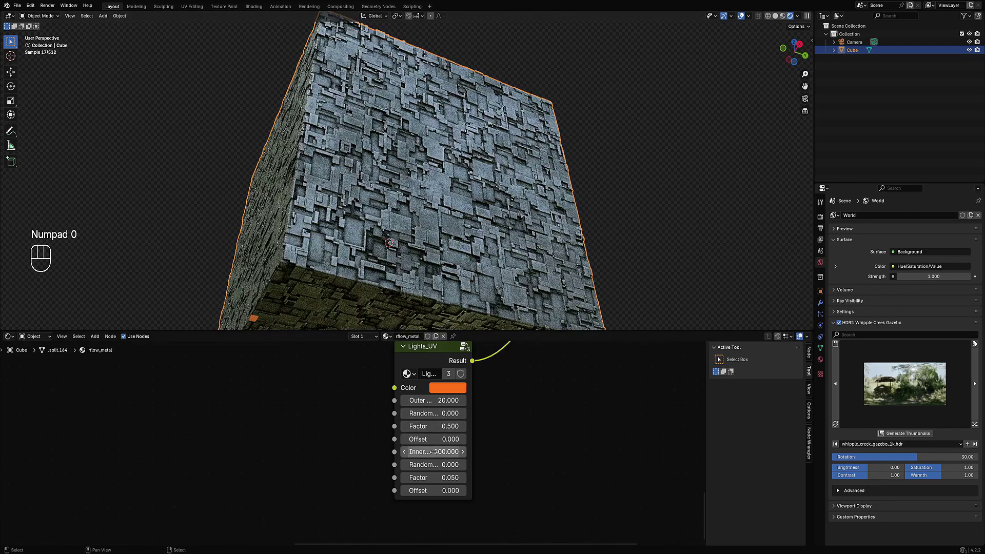
{"action": "type", "text": "800"}
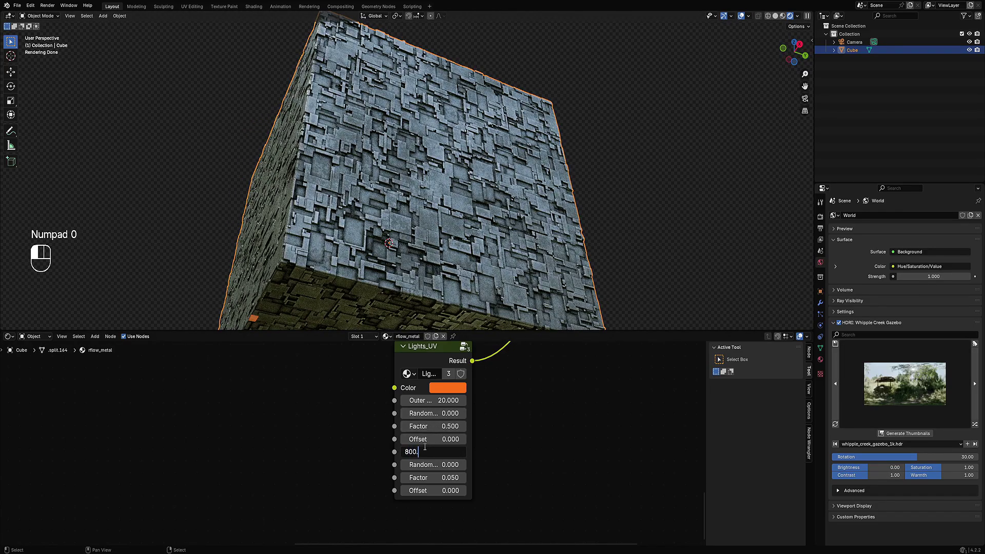
{"action": "type", "text": ".0"}
{"action": "key", "text": "Return"}
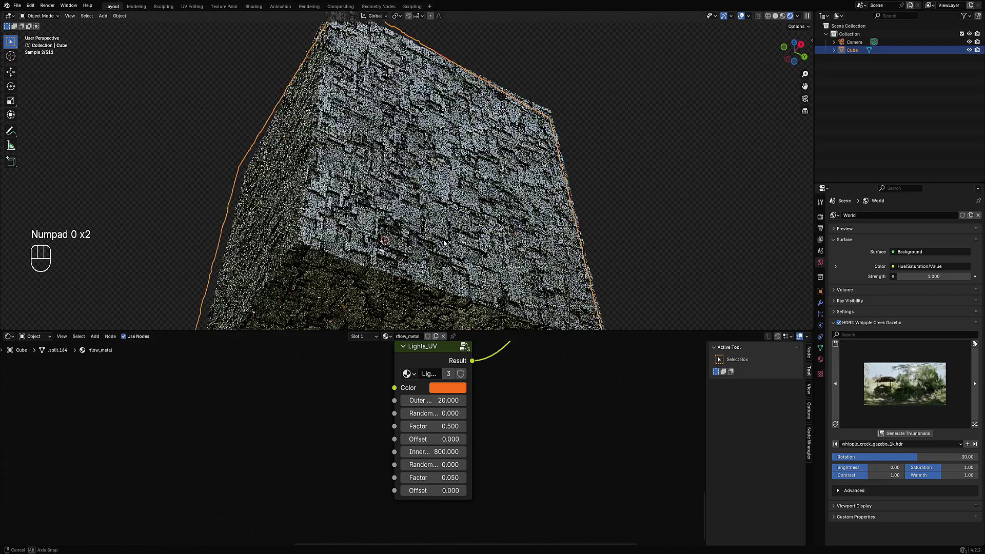
{"action": "middle_click_drag", "start_coordinate": [441, 246], "coordinate": [466, 243]}
{"action": "middle_click_drag", "start_coordinate": [503, 250], "coordinate": [454, 164]}
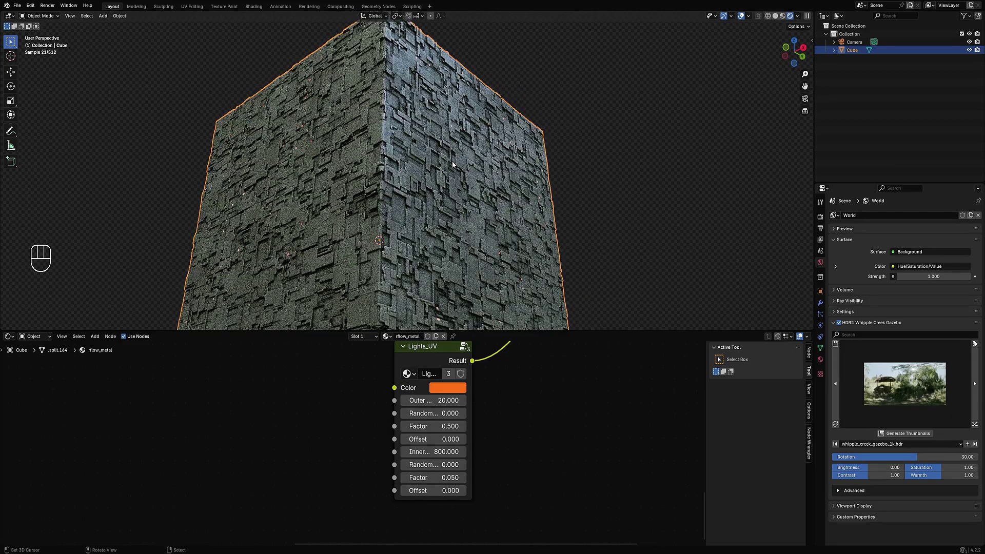
{"action": "middle_click_drag", "start_coordinate": [531, 207], "coordinate": [501, 120]}
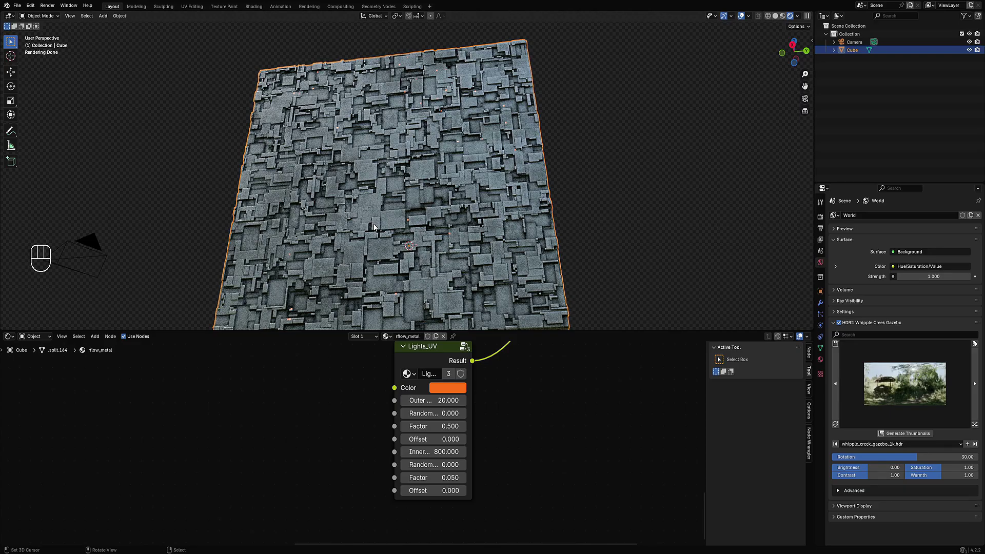
{"action": "middle_click_drag", "start_coordinate": [349, 162], "coordinate": [359, 139]}
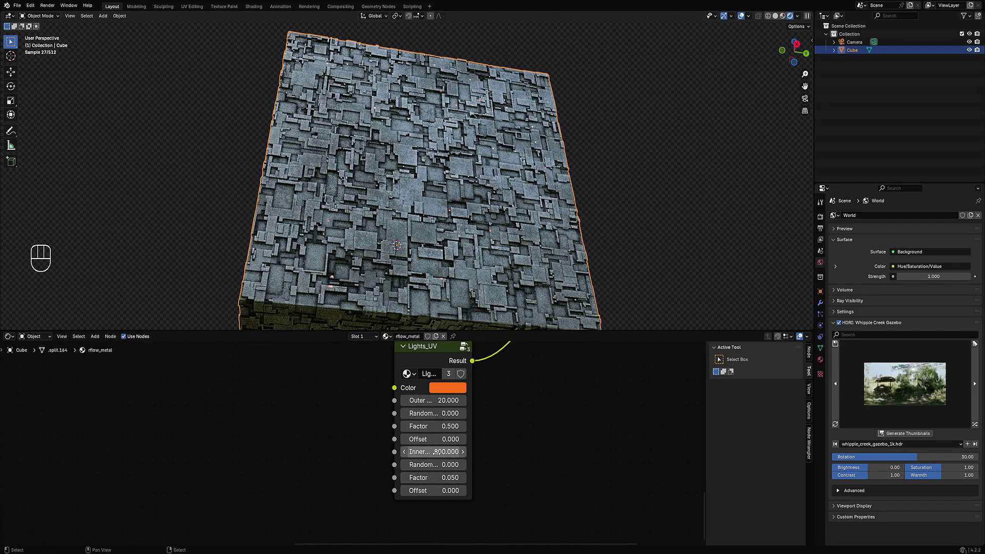
- Set the Lights_UV node's Inner value to 1000 and its colour's saturation to 0.5
{"action": "left_click", "coordinate": [426, 452]}
{"action": "type", "text": "1000"}
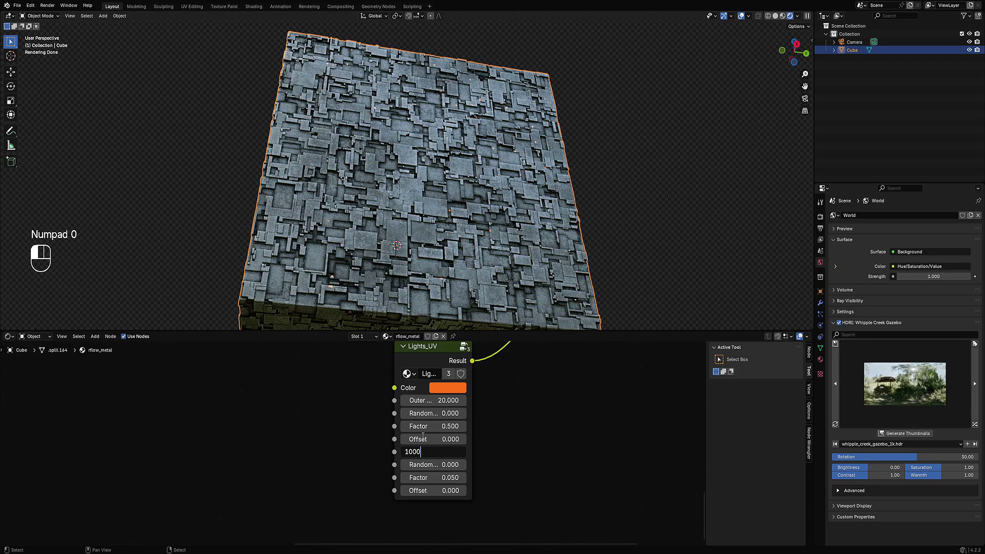
{"action": "key", "text": "Return"}
{"action": "left_click", "coordinate": [448, 387]}
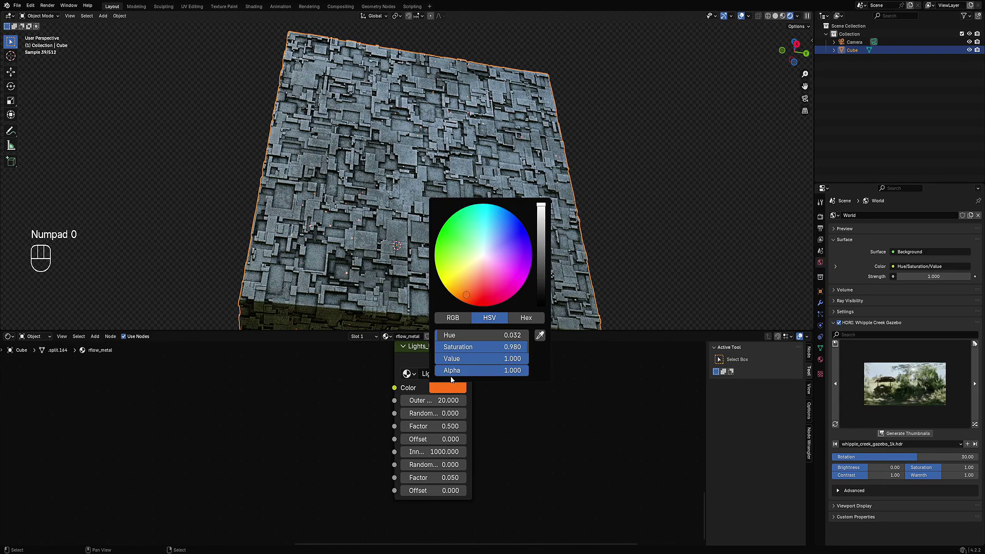
{"action": "left_click_drag", "start_coordinate": [483, 343], "coordinate": [439, 343]}
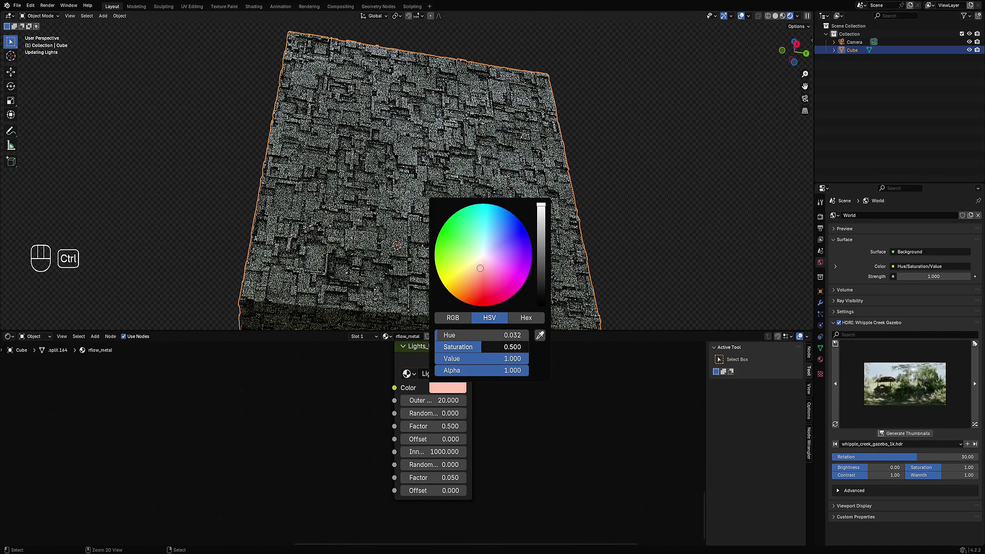
{"action": "mouse_move", "coordinate": [383, 177]}
{"action": "middle_mouse_down"}
{"action": "mouse_move", "coordinate": [393, 158]}
{"action": "mouse_move", "coordinate": [498, 179]}
{"action": "mouse_move", "coordinate": [488, 198]}
{"action": "mouse_move", "coordinate": [562, 276]}
{"action": "mouse_move", "coordinate": [517, 224]}
{"action": "mouse_move", "coordinate": [429, 220]}
{"action": "mouse_move", "coordinate": [458, 224]}
{"action": "mouse_move", "coordinate": [506, 187]}
{"action": "middle_mouse_up"}
- Hide the viewport overlays, save the file from Solid shading and return to Rendered shading
{"action": "key", "text": "shift+alt+z"}
{"action": "key", "text": "z"}
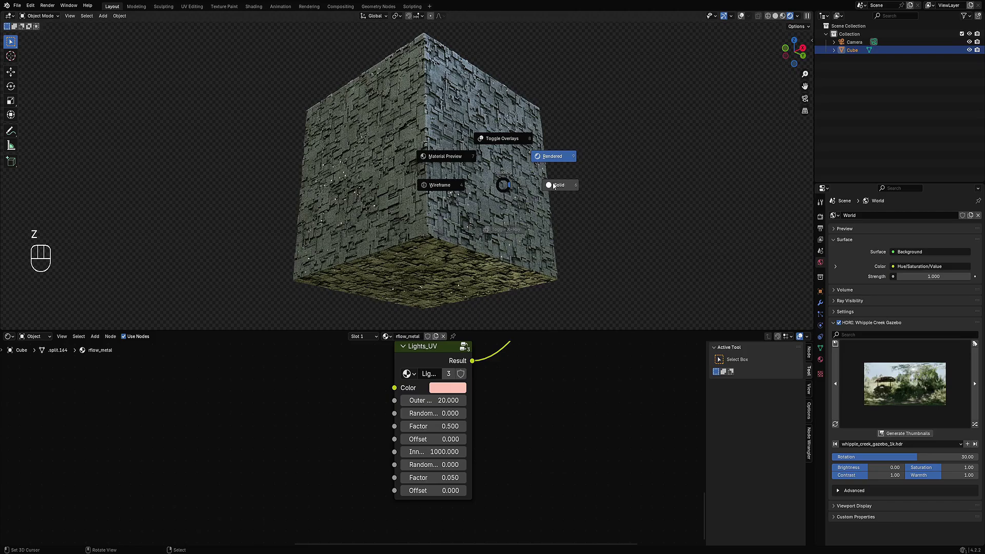
{"action": "left_click", "coordinate": [553, 185]}
{"action": "key", "text": "ctrl+s"}
{"action": "key", "text": "z"}
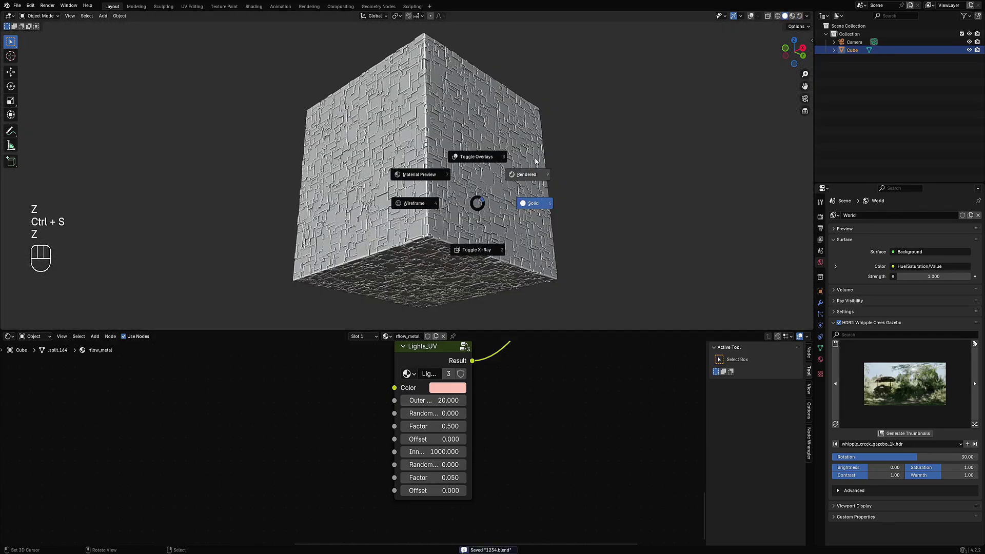
{"action": "left_click", "coordinate": [533, 171]}
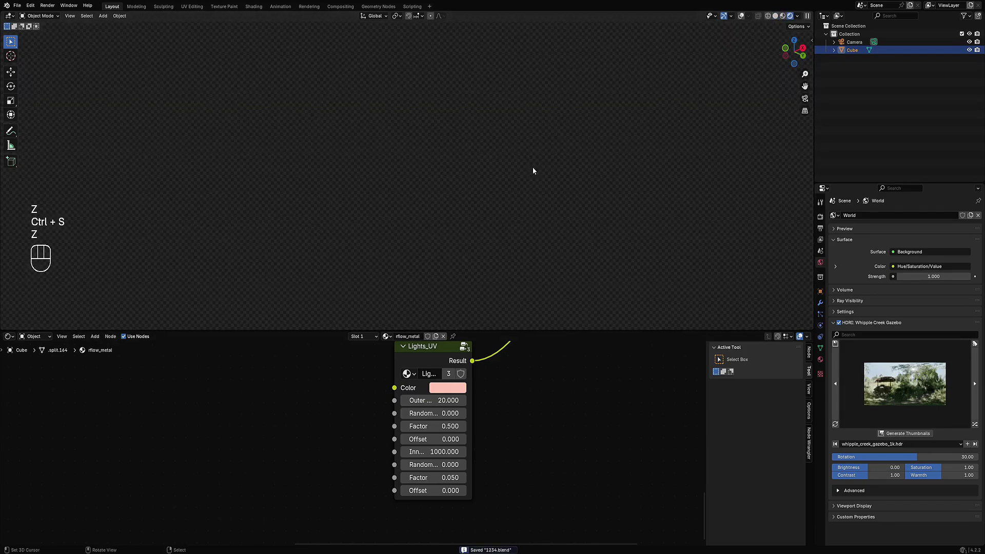
- Change the Lights_UV colour to bright green and save the file with the viewport in Solid shading
{"action": "left_click", "coordinate": [448, 388]}
{"action": "left_click", "coordinate": [453, 240]}
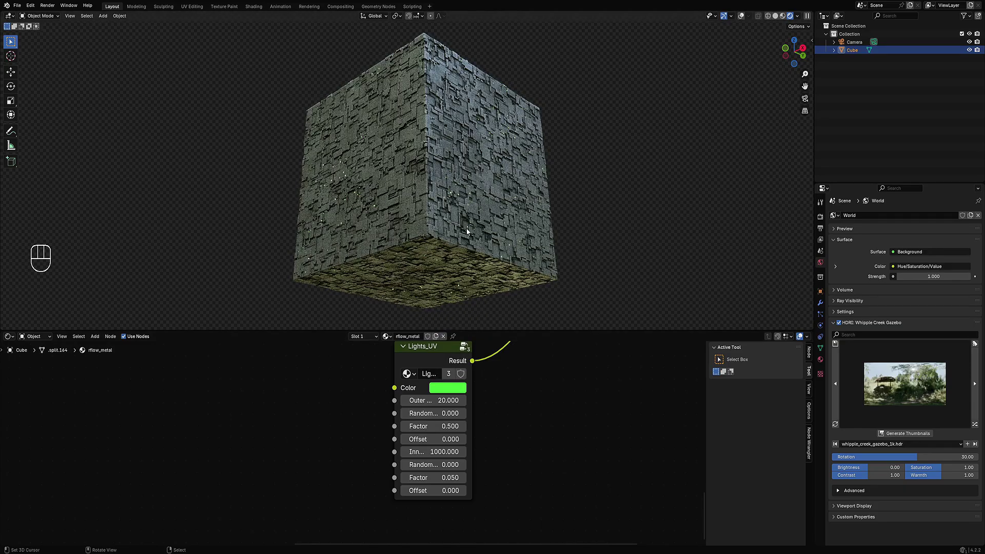
{"action": "key", "text": "z"}
{"action": "left_click", "coordinate": [560, 175]}
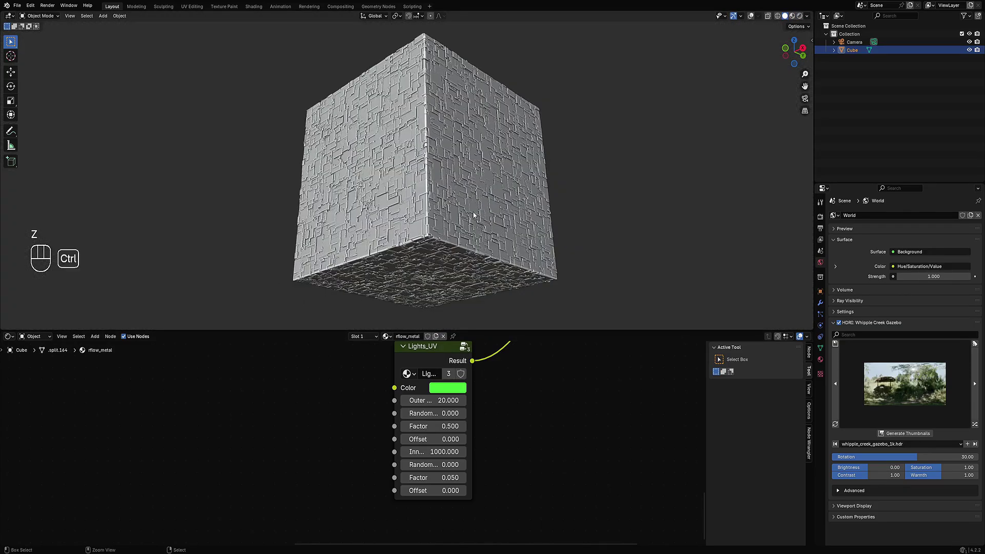
{"action": "key", "text": "ctrl+s"}
- Duplicate the pointiness Geometry and Color Ramp nodes in the maximised Shader Editor and place the copies below the Bump nodes
{"action": "key", "text": "ctrl+space"}
{"action": "scroll", "coordinate": [312, 257], "scroll_direction": "down", "scroll_amount": 5}
{"action": "key", "text": "Home"}
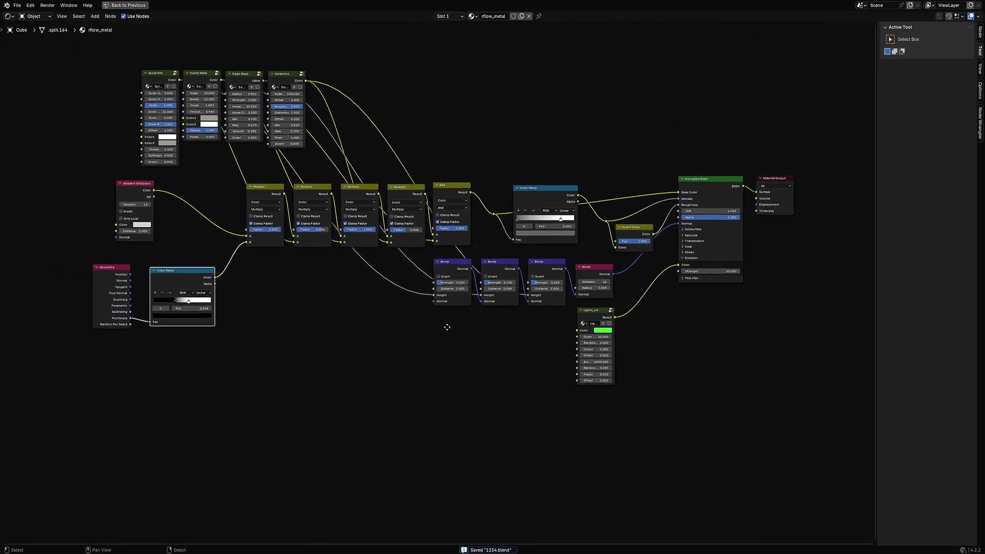
{"action": "left_click", "coordinate": [147, 275]}
{"action": "left_click", "coordinate": [201, 272], "text": "shift"}
{"action": "key", "text": "shift+d"}
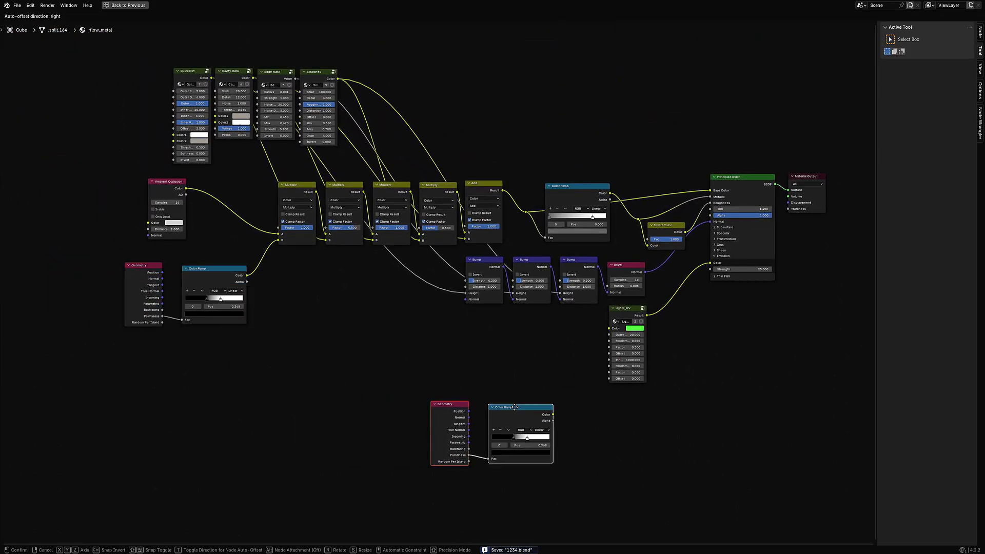
{"action": "left_click", "coordinate": [517, 363]}
- Insert a duplicate Add node between Lights_UV and the Principled BSDF's Emission Color, and link the new Color Ramp's Color to its B input
{"action": "middle_click_drag", "start_coordinate": [596, 375], "coordinate": [452, 373]}
{"action": "scroll", "coordinate": [449, 372], "scroll_direction": "up", "scroll_amount": 3}
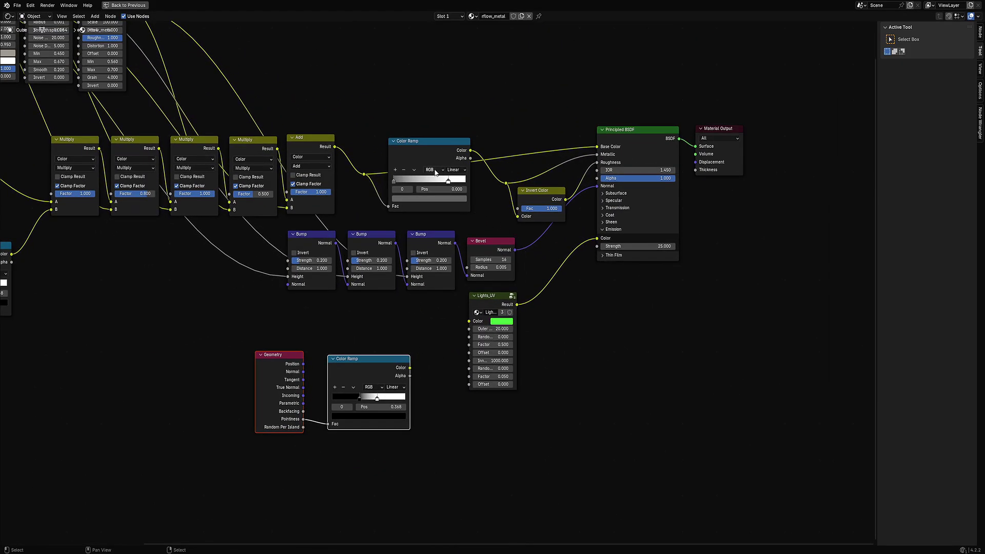
{"action": "left_click", "coordinate": [313, 139]}
{"action": "key", "text": "shift+d"}
{"action": "left_click", "coordinate": [580, 294]}
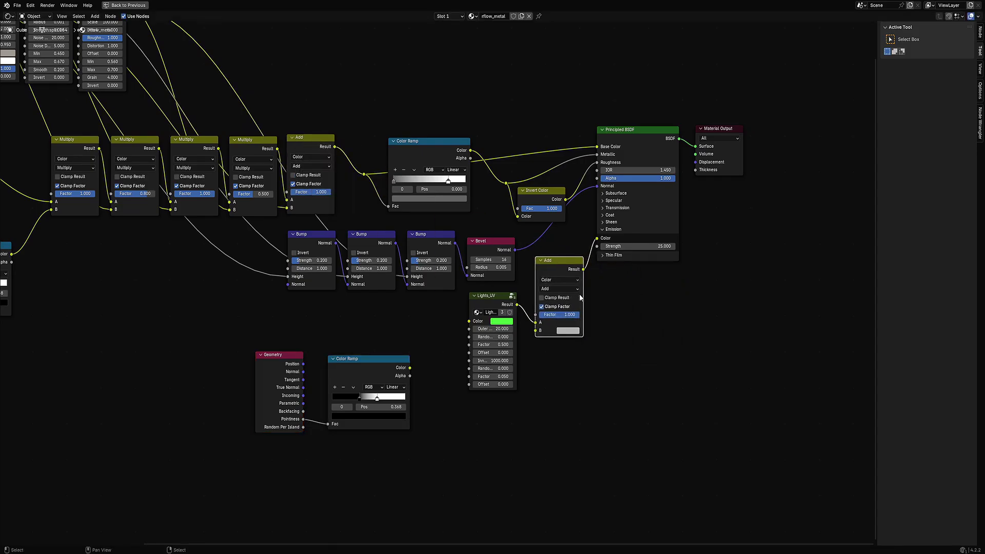
{"action": "left_click_drag", "start_coordinate": [409, 367], "coordinate": [535, 330]}
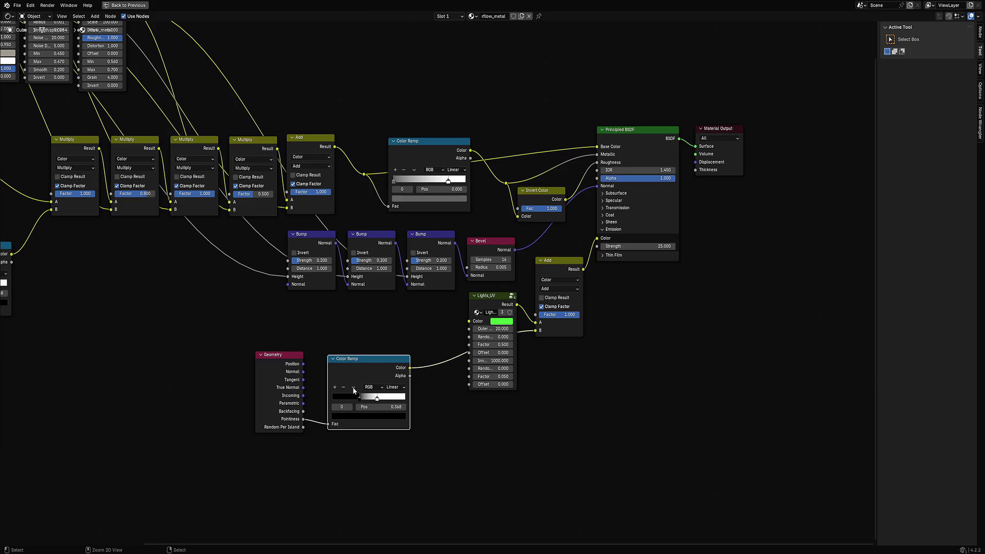
- Restore the editor layout, save the file and switch the viewport to Rendered shading
{"action": "key", "text": "ctrl+space"}
{"action": "key", "text": "ctrl+s"}
{"action": "key", "text": "z"}
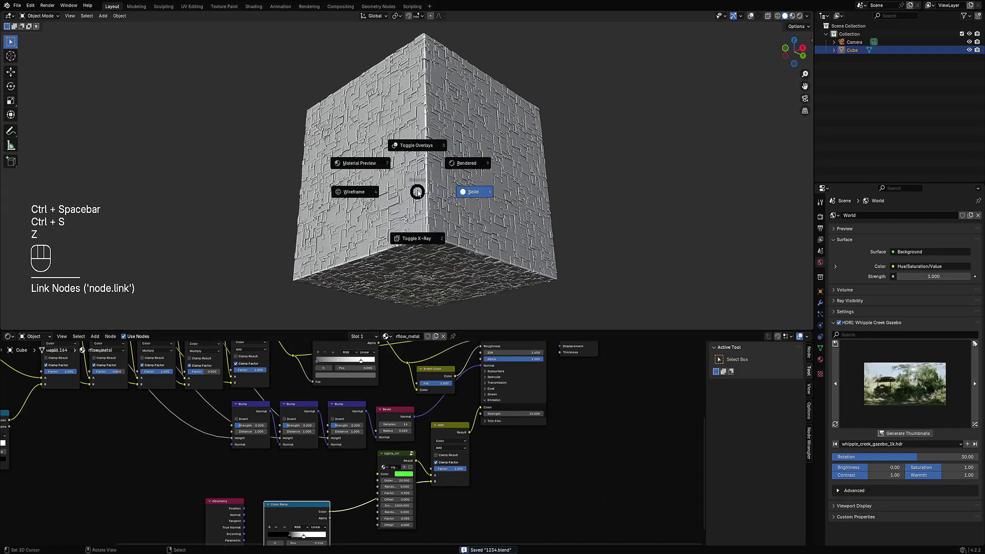
{"action": "left_click", "coordinate": [450, 165]}
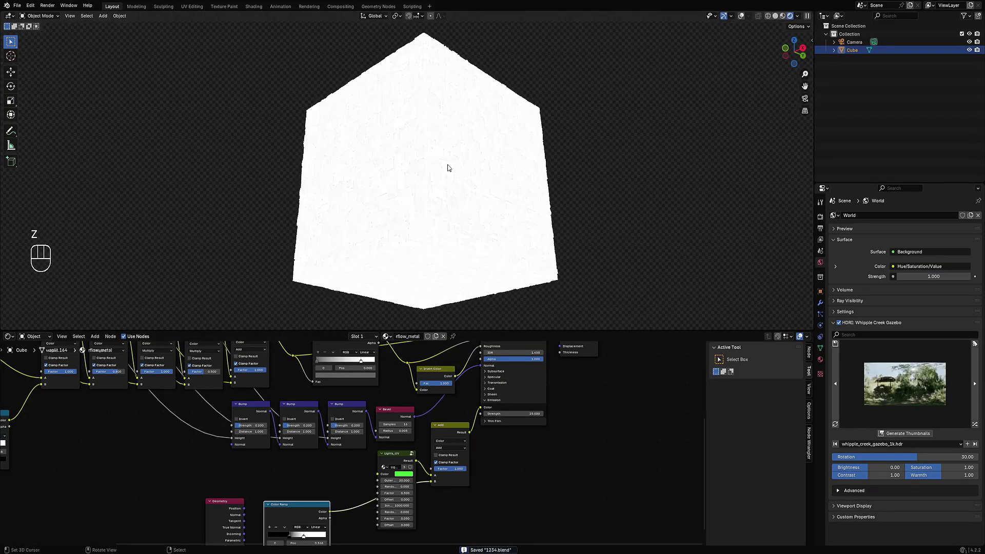
- Preview the duplicated Color Ramp on the cube and isolate the edges, with the black stop at 0.527 and the white stop at the far end
{"action": "middle_click_drag", "start_coordinate": [468, 506], "coordinate": [499, 436]}
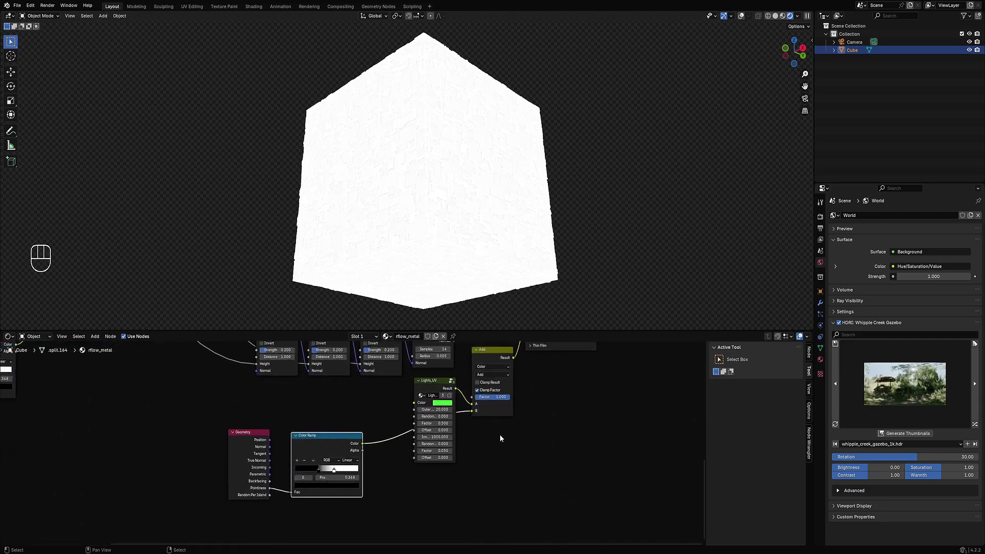
{"action": "scroll", "coordinate": [345, 442], "scroll_direction": "up", "scroll_amount": 3}
{"action": "left_click", "coordinate": [335, 451], "text": "ctrl+shift"}
{"action": "key", "text": "g"}
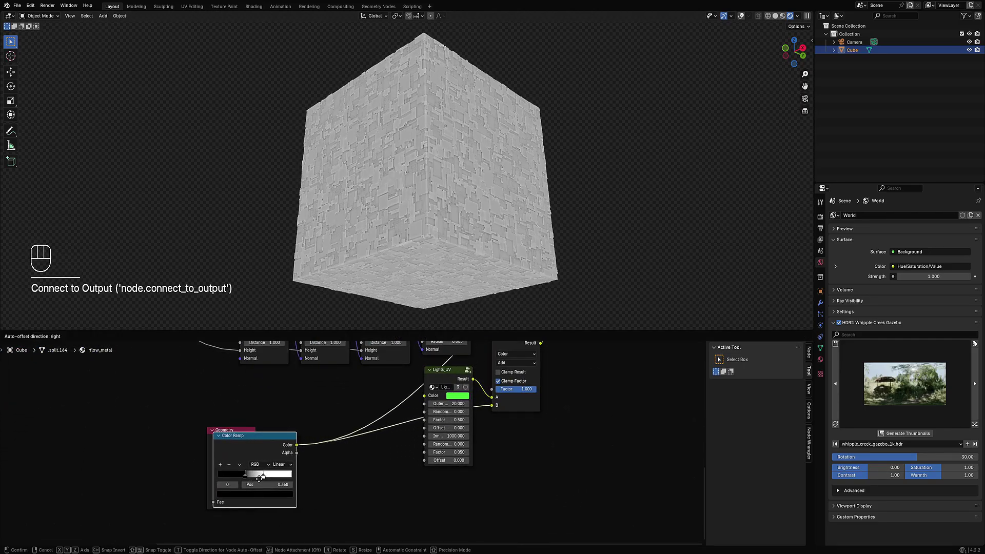
{"action": "left_click", "coordinate": [328, 473]}
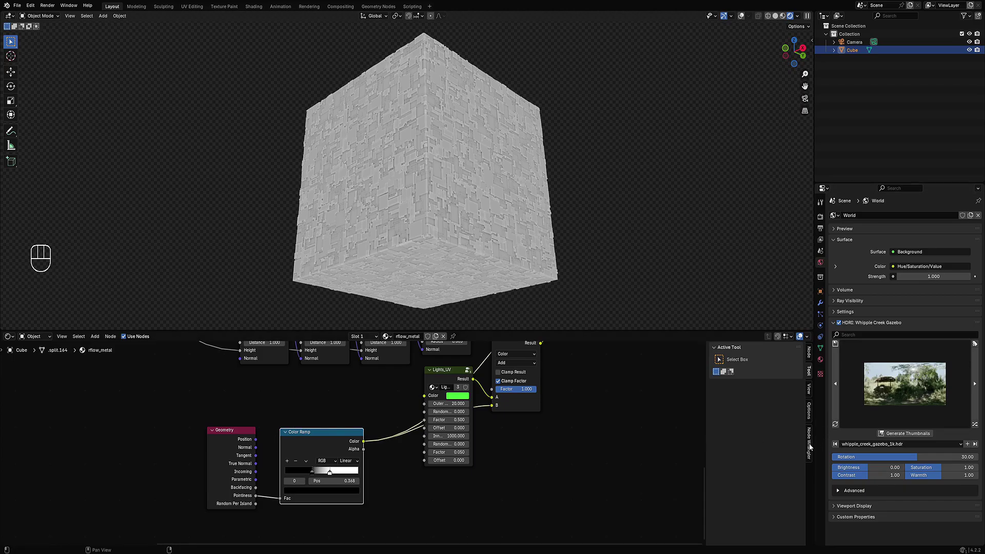
{"action": "mouse_move", "coordinate": [329, 472]}
{"action": "left_mouse_down"}
{"action": "mouse_move", "coordinate": [287, 473]}
{"action": "mouse_move", "coordinate": [342, 472]}
{"action": "mouse_move", "coordinate": [307, 468]}
{"action": "mouse_move", "coordinate": [329, 471]}
{"action": "left_mouse_up"}
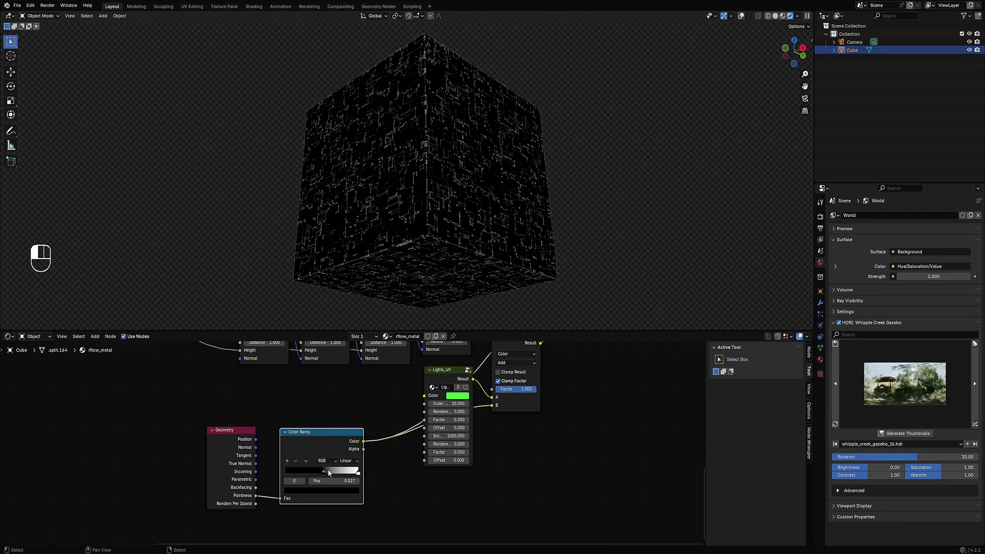
- Reconnect the Principled BSDF to the Material Output and check the glowing edges on the cube
{"action": "scroll", "coordinate": [329, 471], "scroll_direction": "down", "scroll_amount": 3}
{"action": "middle_click_drag", "start_coordinate": [605, 406], "coordinate": [567, 500]}
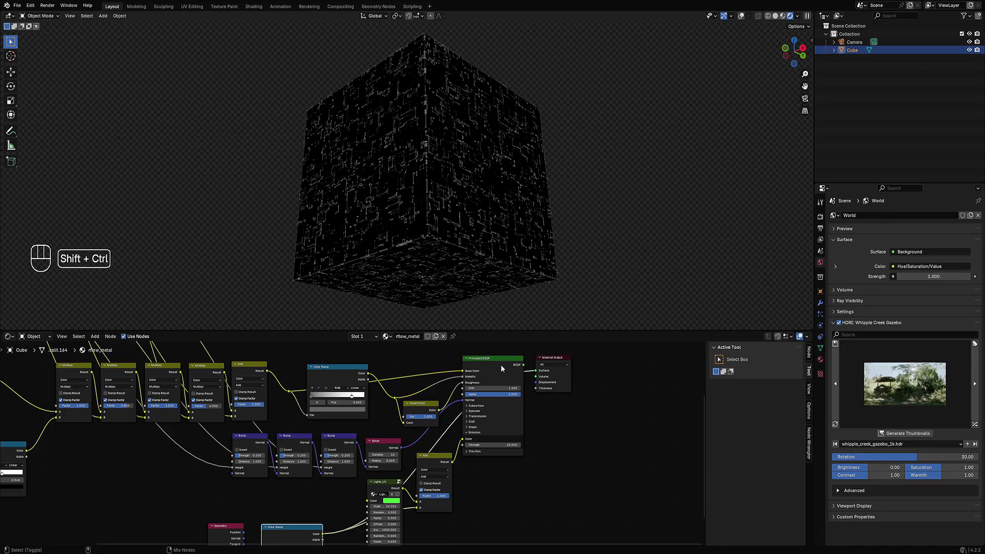
{"action": "left_click", "coordinate": [501, 365], "text": "ctrl+shift"}
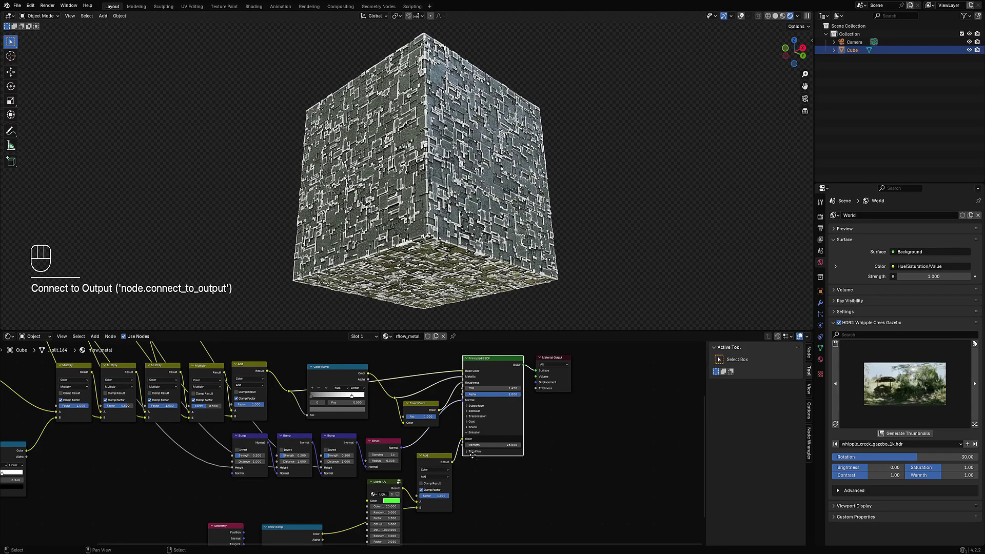
{"action": "scroll", "coordinate": [396, 461], "scroll_direction": "up", "scroll_amount": 3}
{"action": "middle_click_drag", "start_coordinate": [375, 518], "coordinate": [448, 406]}
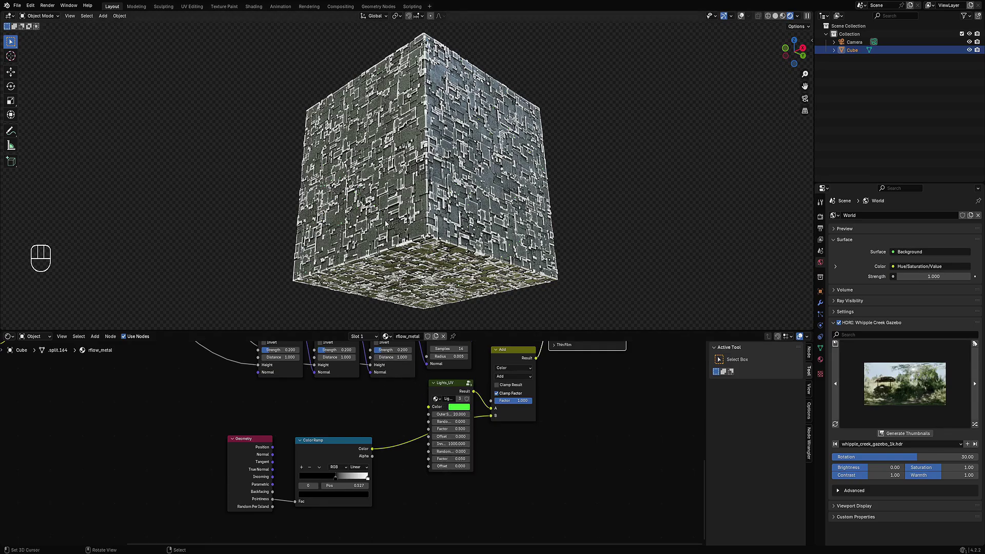
- Switch the viewport to Solid shading and save the file
{"action": "key", "text": "z"}
{"action": "key", "text": "z"}
{"action": "left_click", "coordinate": [452, 291]}
{"action": "key", "text": "ctrl+s"}
- Move the duplicated Geometry and Color Ramp nodes away from Lights_UV and insert another Add node copy after that Color Ramp in the maximised editor
{"action": "key", "text": "ctrl+space"}
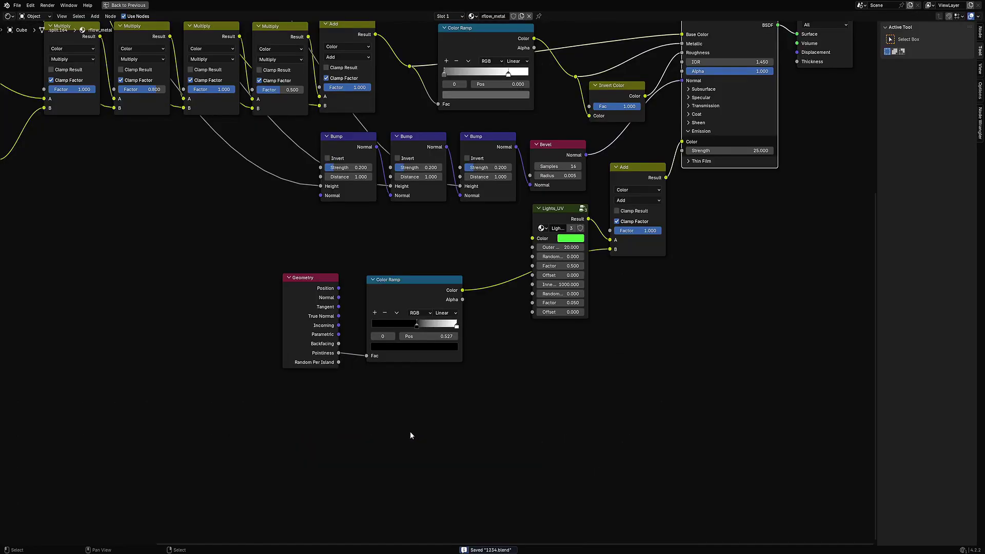
{"action": "left_click_drag", "start_coordinate": [316, 295], "coordinate": [241, 285]}
{"action": "left_click_drag", "start_coordinate": [386, 297], "coordinate": [298, 290]}
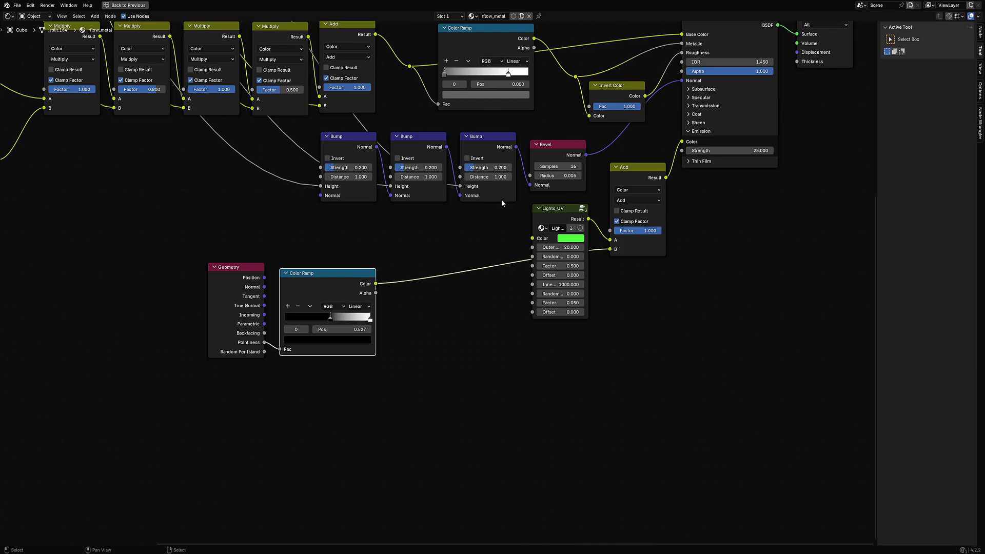
{"action": "left_click", "coordinate": [632, 172]}
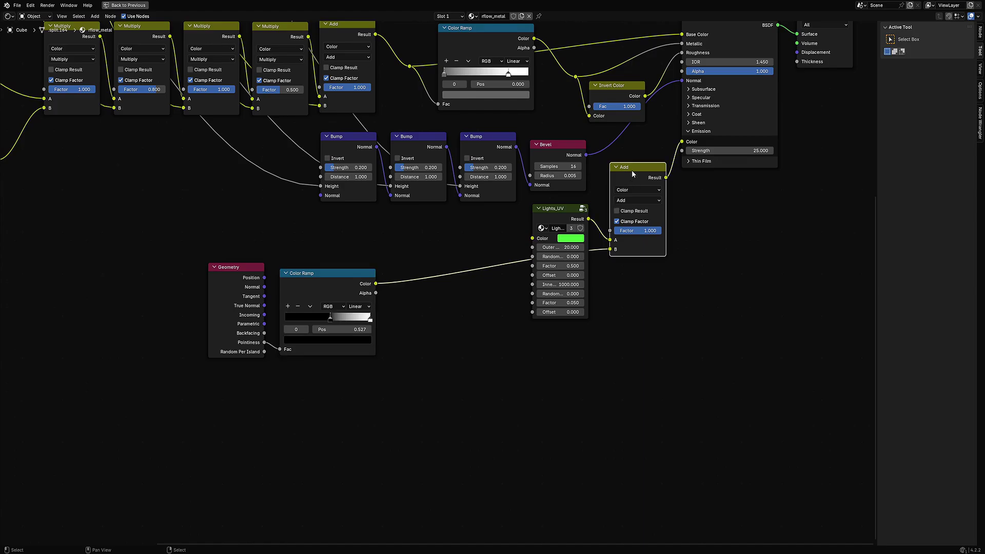
{"action": "key", "text": "shift+d"}
{"action": "left_click", "coordinate": [484, 255]}
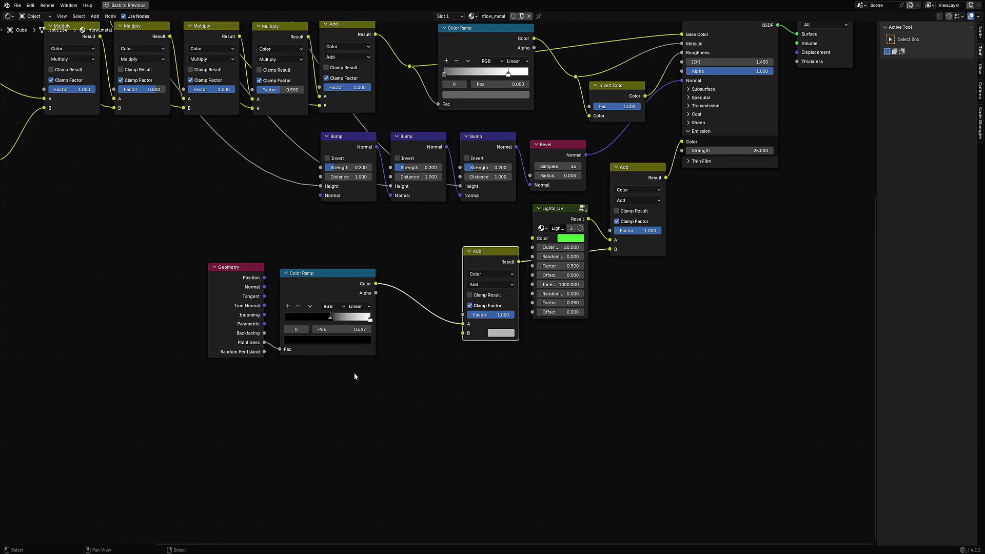
{"action": "left_click_drag", "start_coordinate": [288, 278], "coordinate": [289, 254]}
{"action": "left_click_drag", "start_coordinate": [246, 282], "coordinate": [253, 265]}
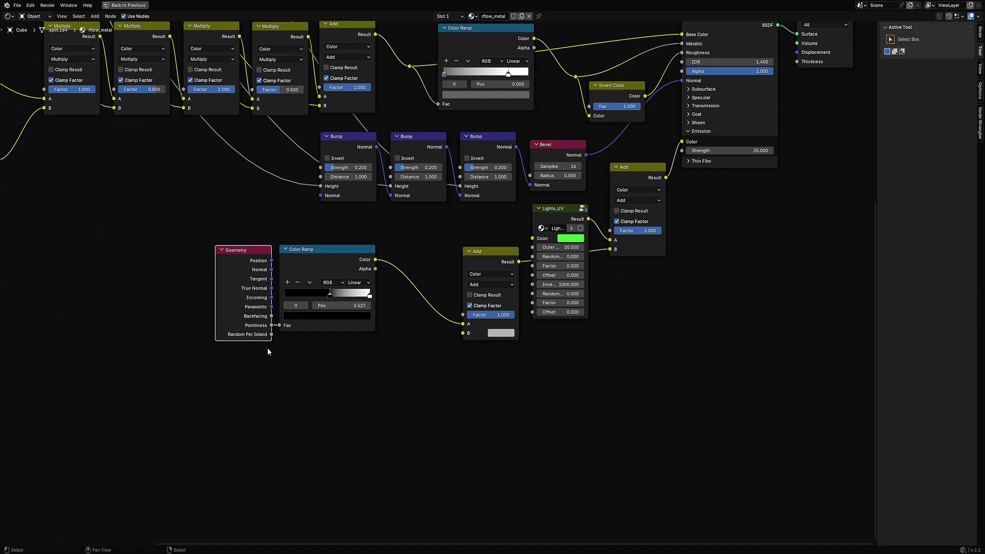
- Add an Image Texture with Texture Coordinate and Mapping nodes below the edge Color Ramp and connect its Color to the new Add node's B input
{"action": "left_click_drag", "start_coordinate": [254, 282], "coordinate": [249, 281]}
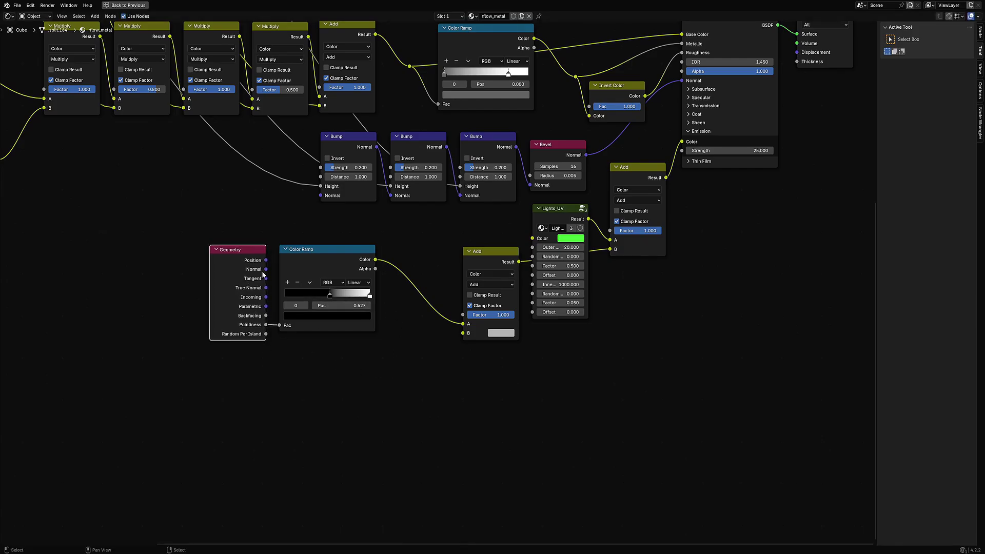
{"action": "left_click_drag", "start_coordinate": [313, 257], "coordinate": [311, 259]}
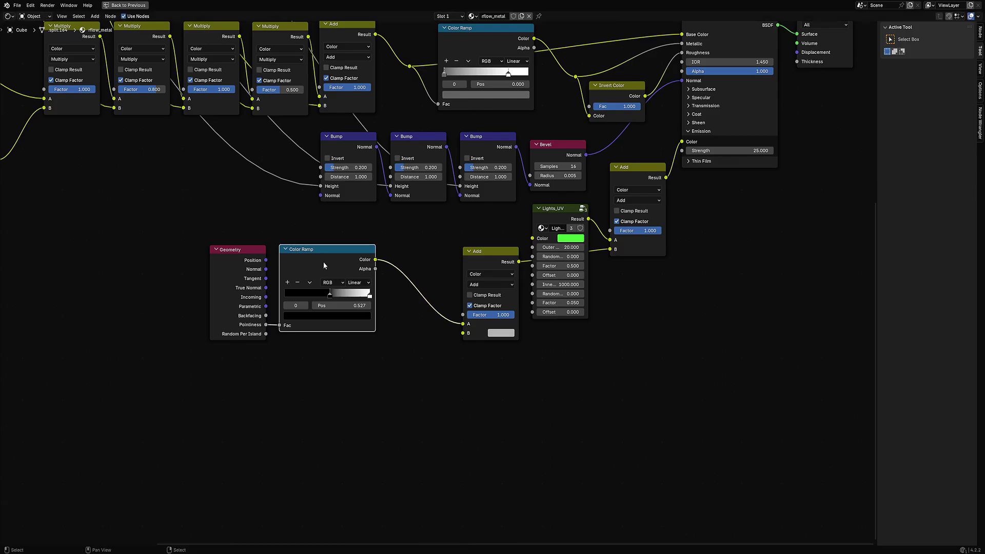
{"action": "left_click", "coordinate": [469, 251]}
{"action": "key", "text": "ctrl+t"}
{"action": "scroll", "coordinate": [361, 402], "scroll_direction": "up", "scroll_amount": 1}
{"action": "middle_click_drag", "start_coordinate": [361, 402], "coordinate": [475, 261]}
{"action": "left_click_drag", "start_coordinate": [477, 216], "coordinate": [433, 392]}
{"action": "middle_click_drag", "start_coordinate": [601, 132], "coordinate": [566, 211]}
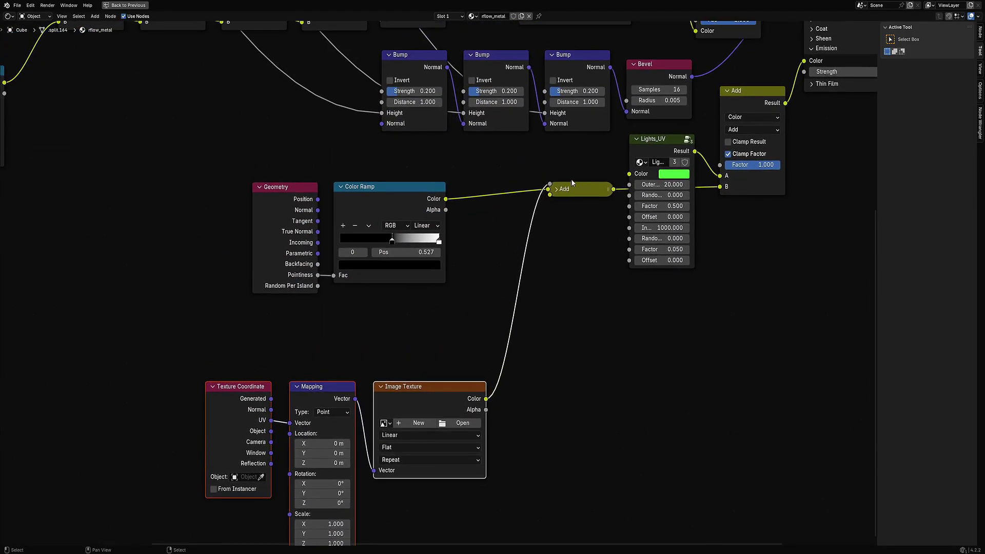
{"action": "left_click", "coordinate": [556, 189]}
{"action": "left_click_drag", "start_coordinate": [550, 273], "coordinate": [548, 274]}
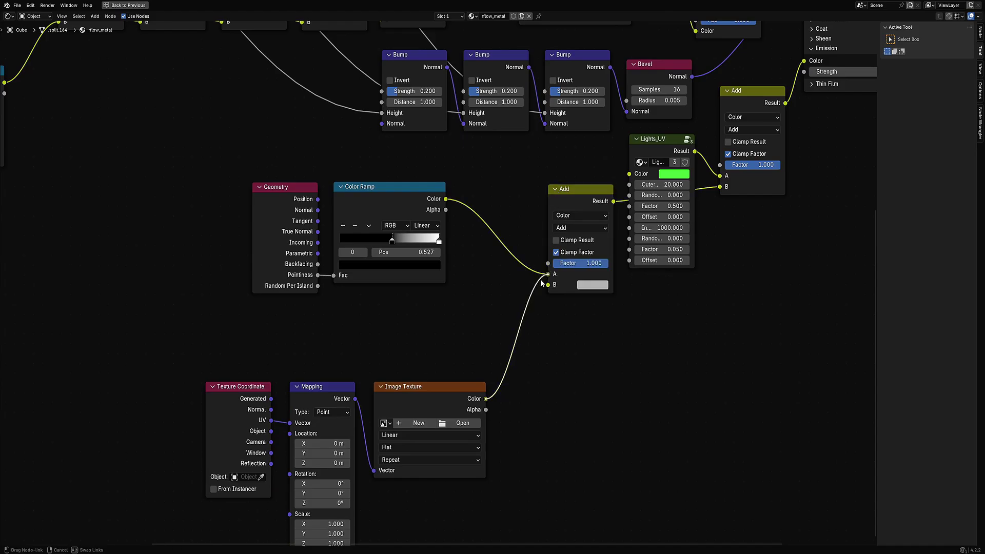
- Load the JS-Classic Color PNG into the Image Texture and shift the three texture nodes away from the Add node to make room
{"action": "middle_click_drag", "start_coordinate": [453, 428], "coordinate": [554, 317]}
{"action": "scroll", "coordinate": [554, 317], "scroll_direction": "up", "scroll_amount": 1}
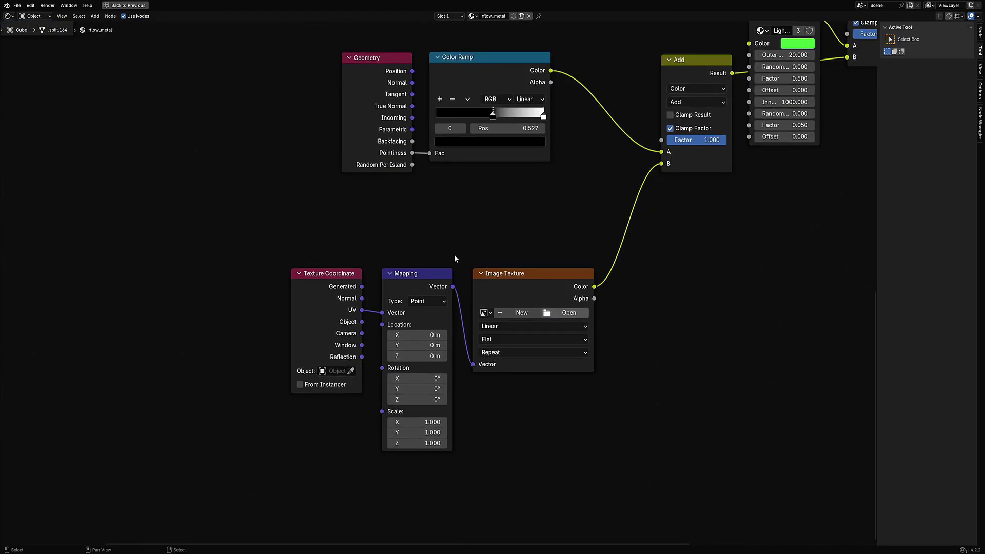
{"action": "scroll", "coordinate": [552, 285], "scroll_direction": "down", "scroll_amount": 1}
{"action": "left_click_drag", "start_coordinate": [359, 275], "coordinate": [316, 264]}
{"action": "left_click_drag", "start_coordinate": [407, 287], "coordinate": [361, 275]}
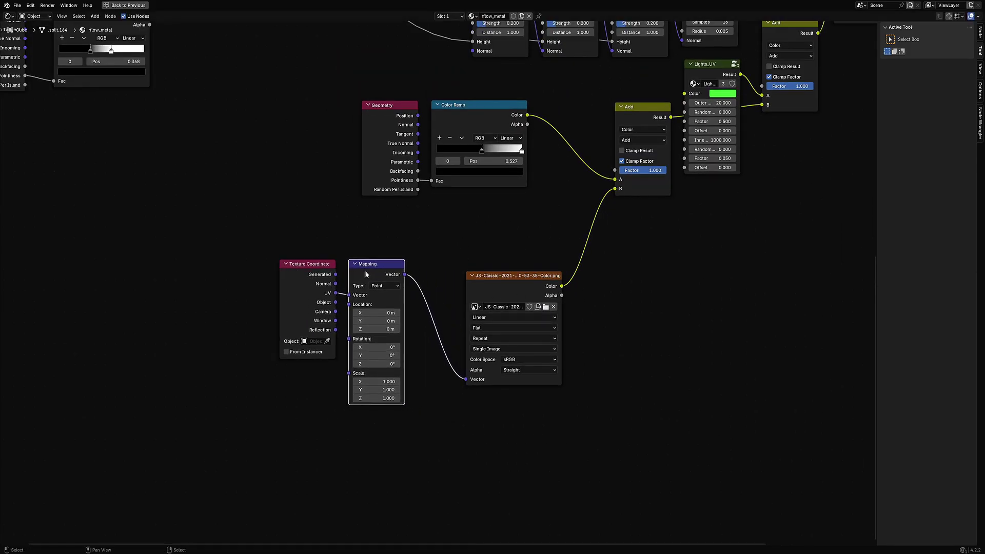
{"action": "left_click", "coordinate": [502, 281]}
{"action": "left_click_drag", "start_coordinate": [503, 281], "coordinate": [450, 269]}
{"action": "middle_click_drag", "start_coordinate": [623, 249], "coordinate": [472, 316]}
- Restore the split editor layout and insert a Color Ramp between the Image Texture and the Add node's B input
{"action": "key", "text": "ctrl+space"}
{"action": "middle_click_drag", "start_coordinate": [416, 446], "coordinate": [465, 379]}
{"action": "scroll", "coordinate": [442, 382], "scroll_direction": "up", "scroll_amount": 1}
{"action": "key", "text": "shift+a"}
{"action": "mouse_move", "coordinate": [414, 386]}
{"action": "left_click", "coordinate": [452, 402]}
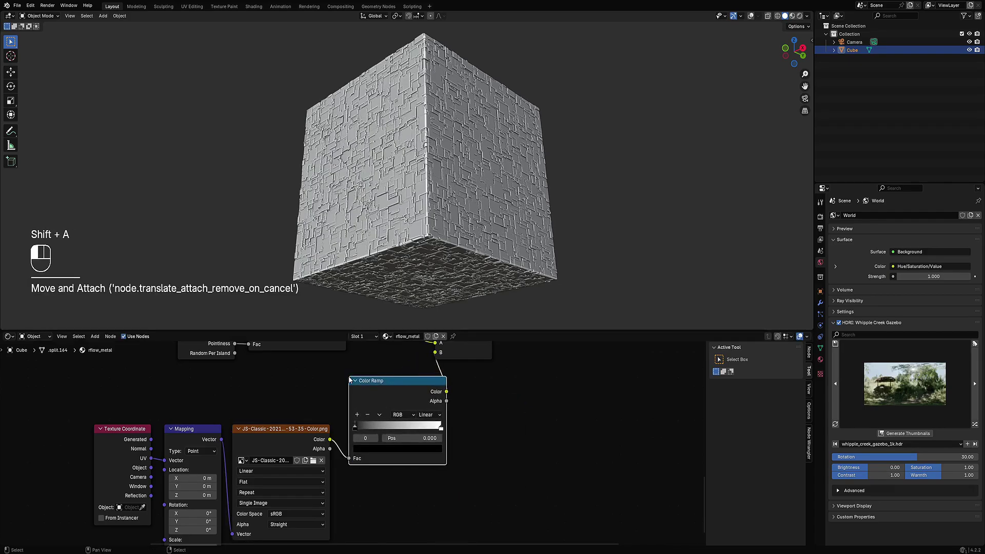
{"action": "left_click", "coordinate": [449, 405]}
- Switch the viewport to Rendered shading and set the Add node that combines the edge ramp and the image to Multiply
{"action": "key", "text": "z"}
{"action": "key", "text": "z"}
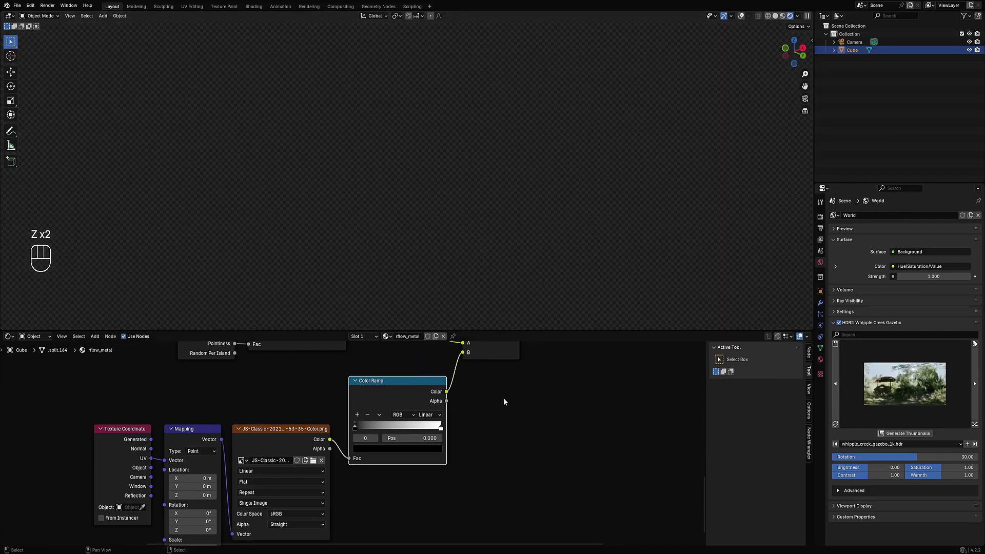
{"action": "middle_click_drag", "start_coordinate": [503, 398], "coordinate": [495, 527]}
{"action": "scroll", "coordinate": [493, 470], "scroll_direction": "down", "scroll_amount": 5}
{"action": "left_click_drag", "start_coordinate": [426, 418], "coordinate": [433, 479]}
{"action": "scroll", "coordinate": [467, 416], "scroll_direction": "up", "scroll_amount": 2}
{"action": "scroll", "coordinate": [466, 417], "scroll_direction": "up", "scroll_amount": 1}
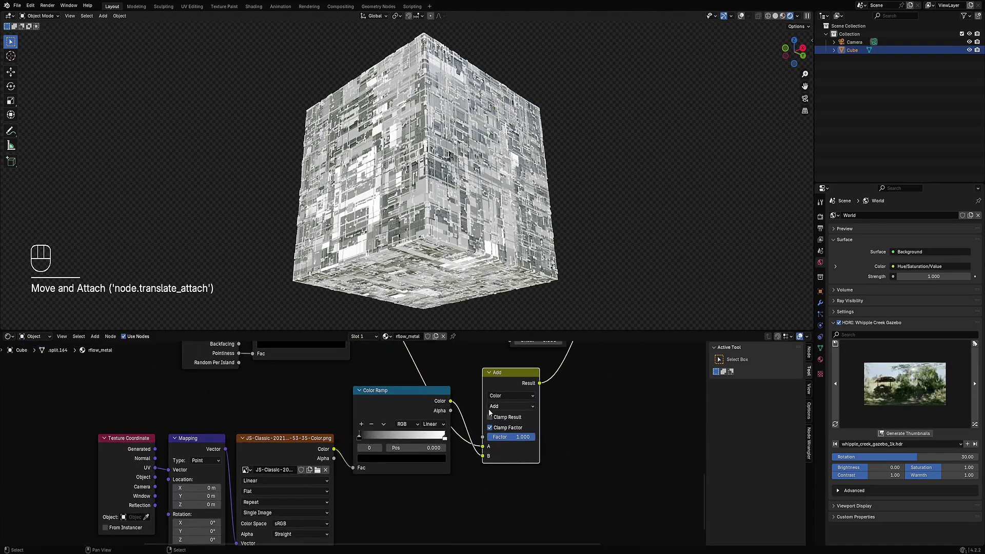
{"action": "left_click", "coordinate": [499, 406]}
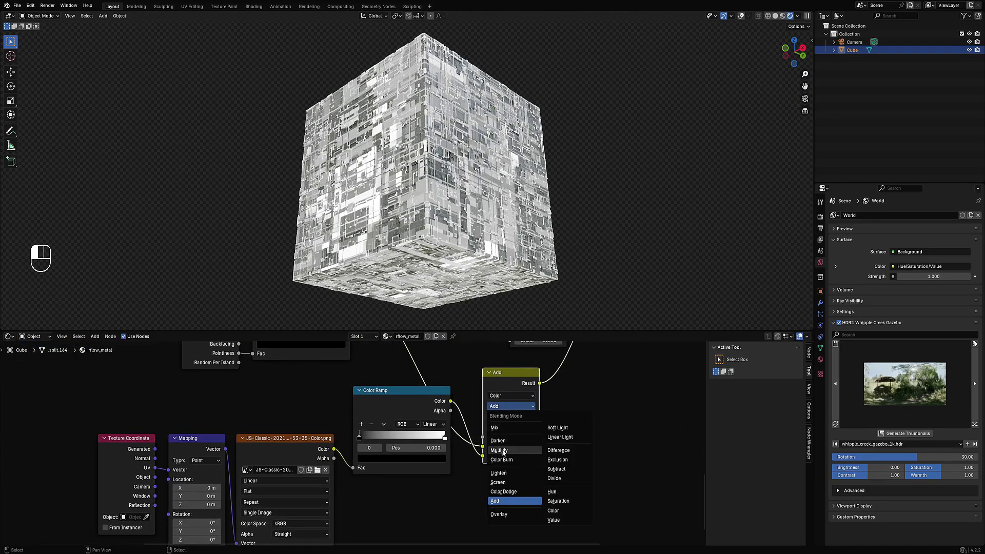
{"action": "left_click", "coordinate": [499, 444]}
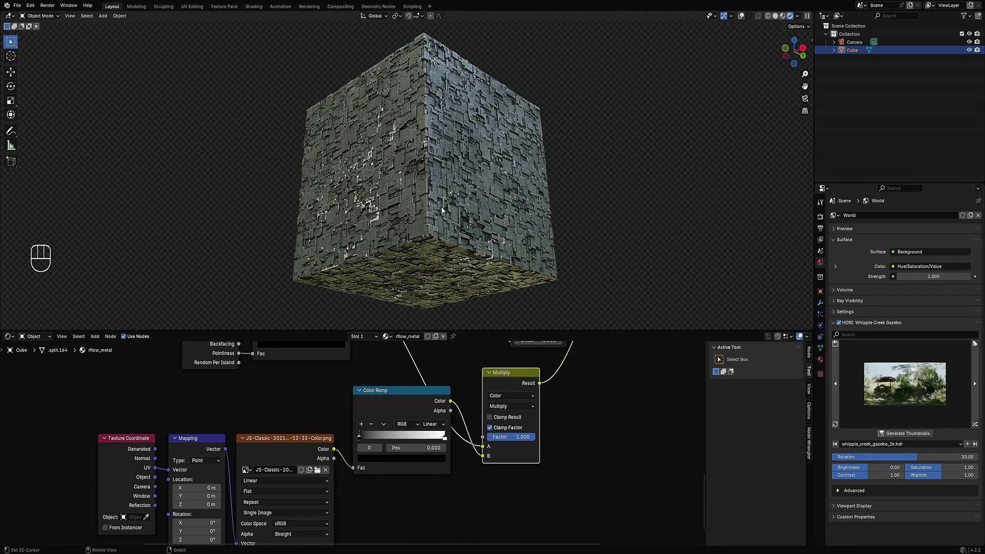
- Copy the green from Lights_UV onto the white stop of the edge Color Ramp and save the file
{"action": "scroll", "coordinate": [558, 421], "scroll_direction": "down", "scroll_amount": 3}
{"action": "middle_click_drag", "start_coordinate": [558, 421], "coordinate": [527, 464]}
{"action": "scroll", "coordinate": [527, 465], "scroll_direction": "up", "scroll_amount": 1}
{"action": "middle_click_drag", "start_coordinate": [427, 426], "coordinate": [450, 446]}
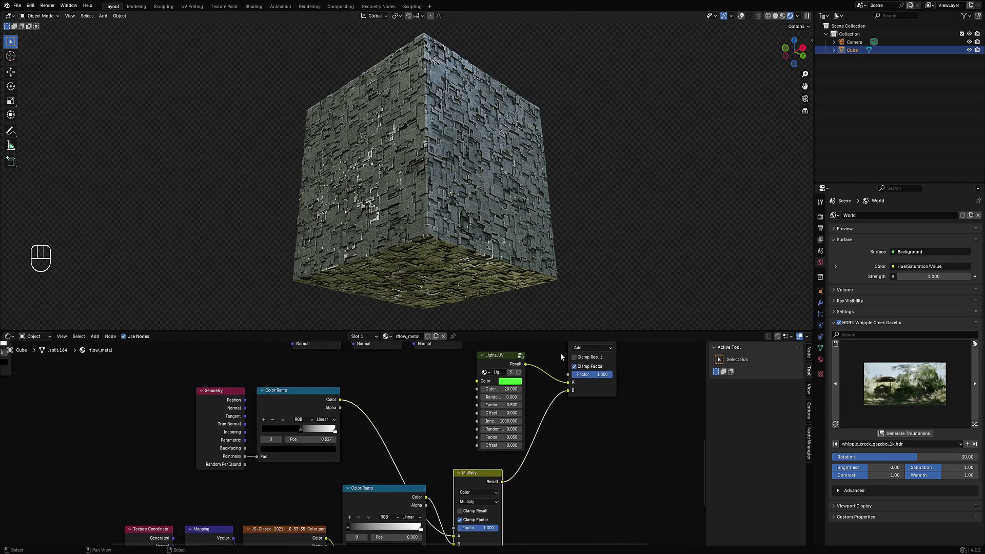
{"action": "key", "text": "ctrl+c"}
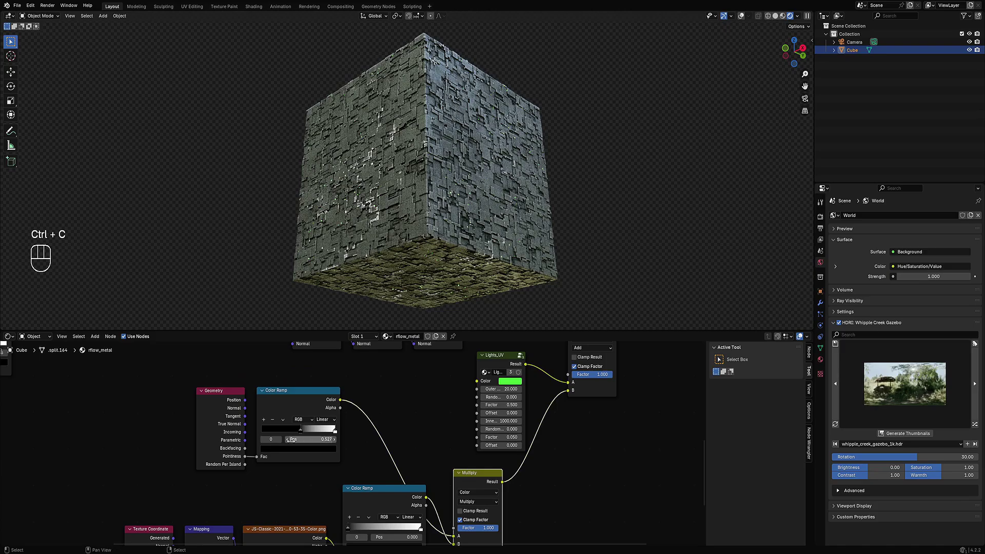
{"action": "key", "text": "ctrl+c"}
{"action": "left_click", "coordinate": [279, 440]}
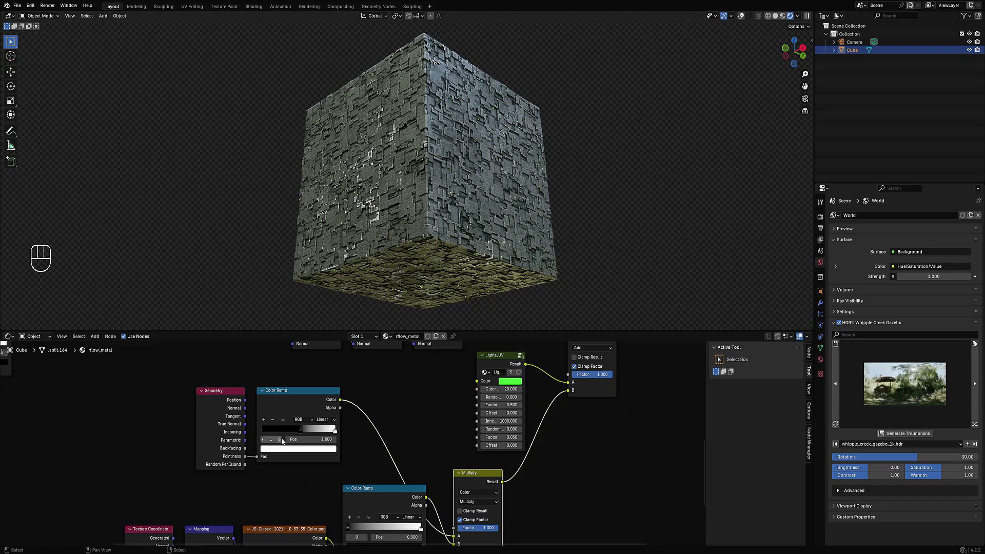
{"action": "key", "text": "ctrl+v"}
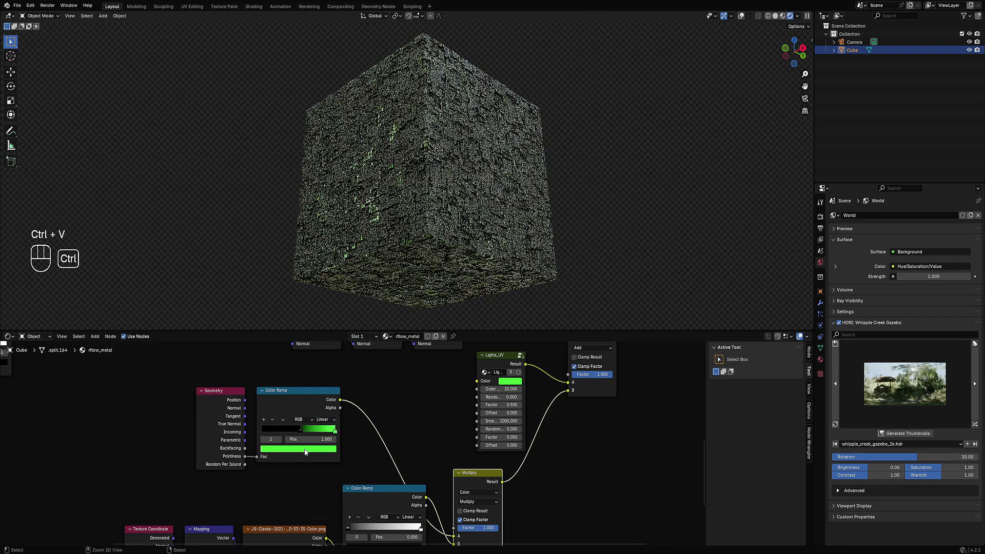
{"action": "middle_click_drag", "start_coordinate": [433, 266], "coordinate": [520, 252]}
{"action": "key", "text": "ctrl+s"}
- Preview the image's Color Ramp on the cube and set the Mapping scale to 5 on all axes
{"action": "middle_click_drag", "start_coordinate": [449, 439], "coordinate": [468, 337]}
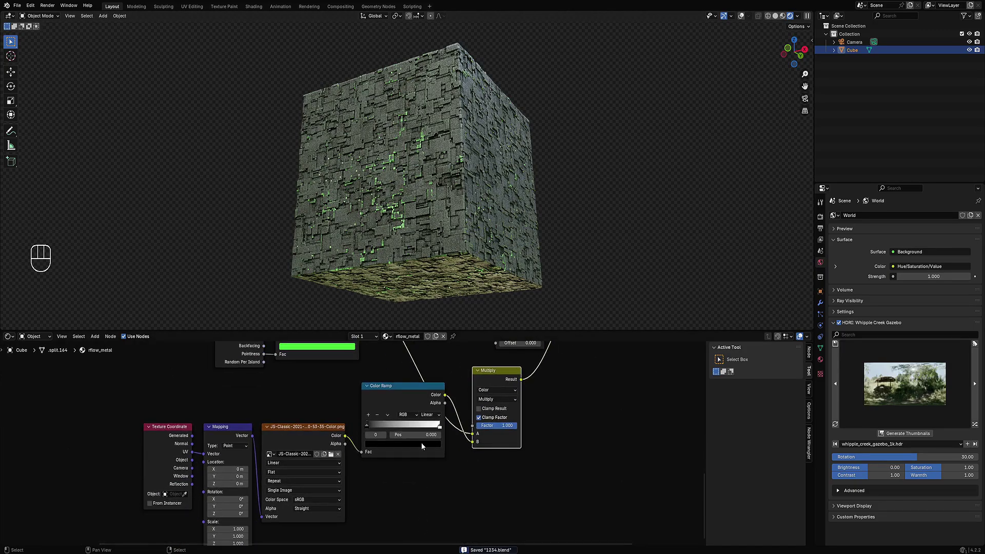
{"action": "left_click", "coordinate": [392, 399], "text": "ctrl+shift"}
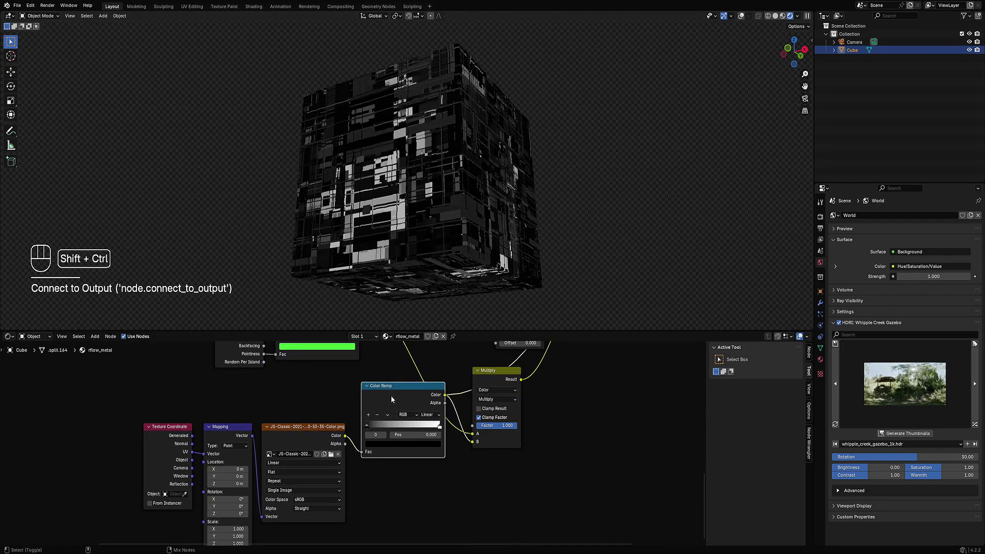
{"action": "middle_click_drag", "start_coordinate": [235, 523], "coordinate": [327, 422]}
{"action": "scroll", "coordinate": [326, 422], "scroll_direction": "up", "scroll_amount": 1}
{"action": "left_click", "coordinate": [327, 426]}
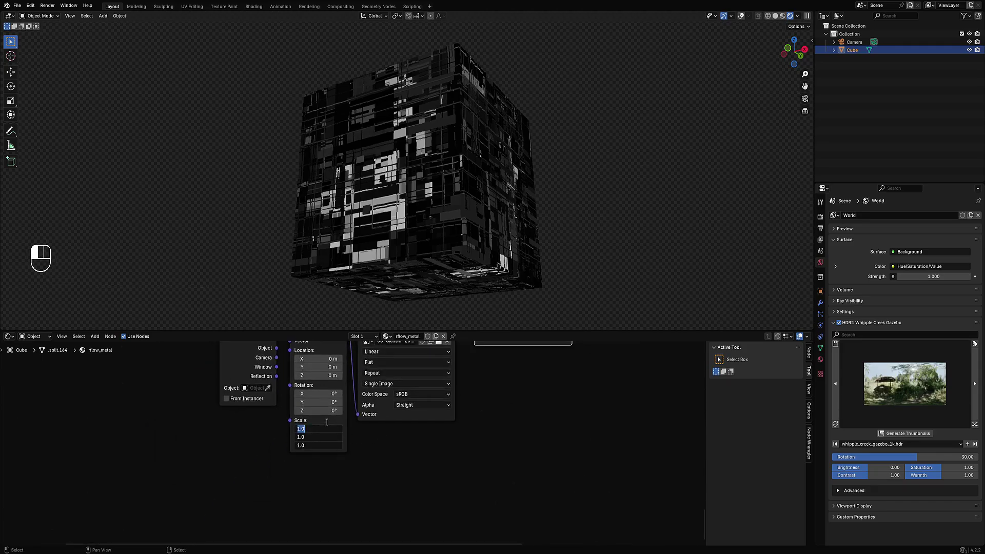
{"action": "key", "text": "Return"}
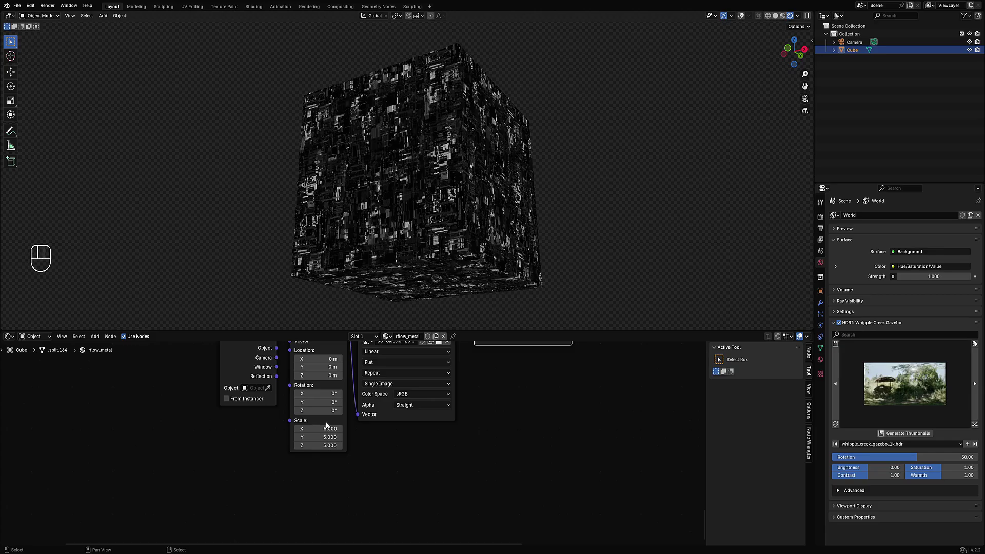
- Set the Mapping scale to 10 on all axes and reconnect the Principled BSDF to the Material Output to check the cube
{"action": "left_click", "coordinate": [326, 428]}
{"action": "type", "text": "10"}
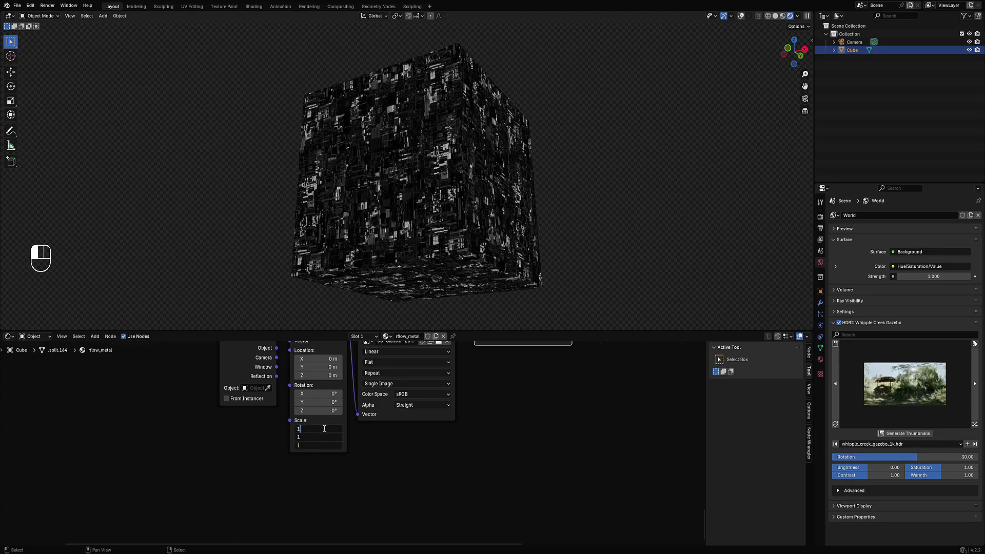
{"action": "key", "text": "Return"}
{"action": "scroll", "coordinate": [409, 433], "scroll_direction": "down", "scroll_amount": 2}
{"action": "middle_click_drag", "start_coordinate": [585, 354], "coordinate": [536, 433]}
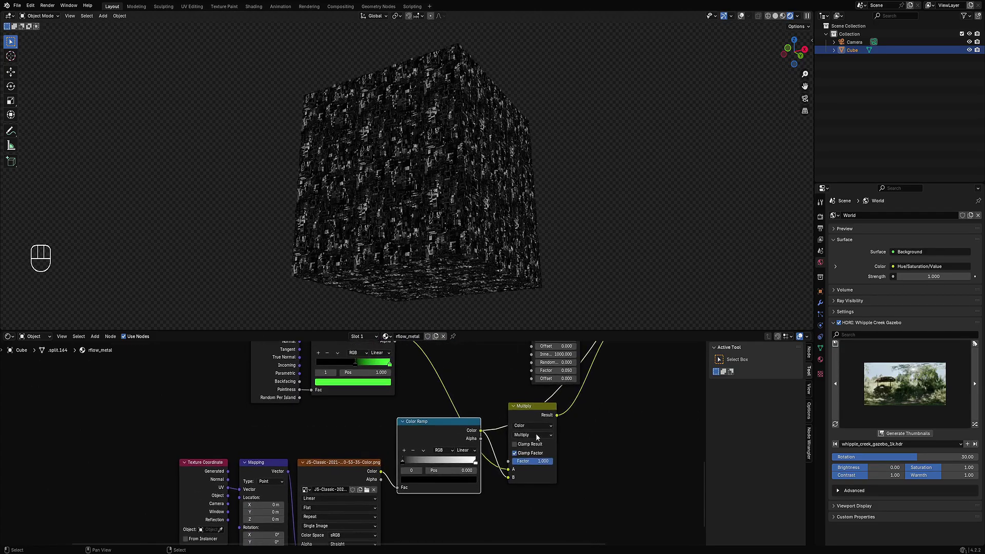
{"action": "middle_click_drag", "start_coordinate": [639, 378], "coordinate": [563, 438]}
{"action": "middle_click_drag", "start_coordinate": [494, 466], "coordinate": [531, 357]}
{"action": "middle_click_drag", "start_coordinate": [295, 426], "coordinate": [295, 480]}
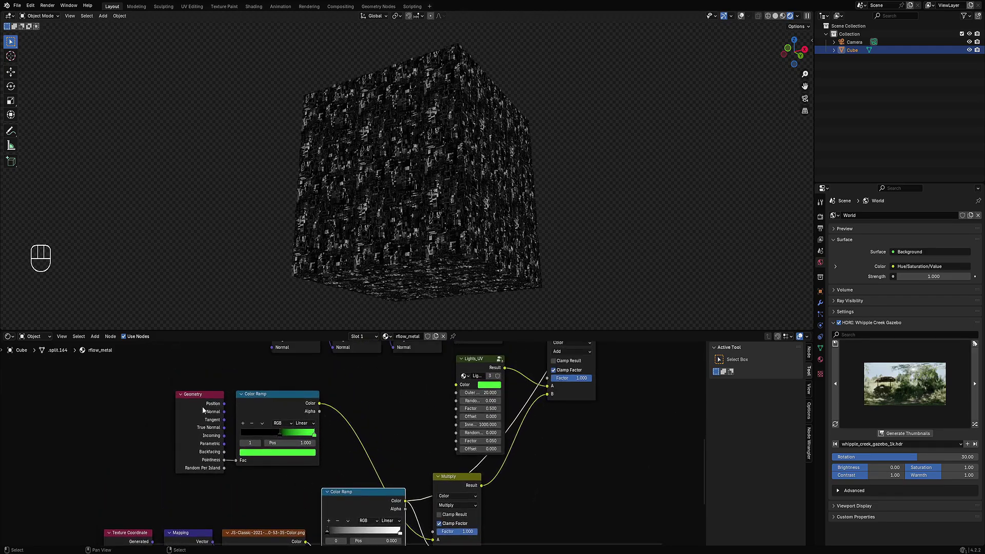
{"action": "middle_click_drag", "start_coordinate": [228, 426], "coordinate": [541, 411]}
{"action": "left_click", "coordinate": [541, 411], "text": "ctrl+shift"}
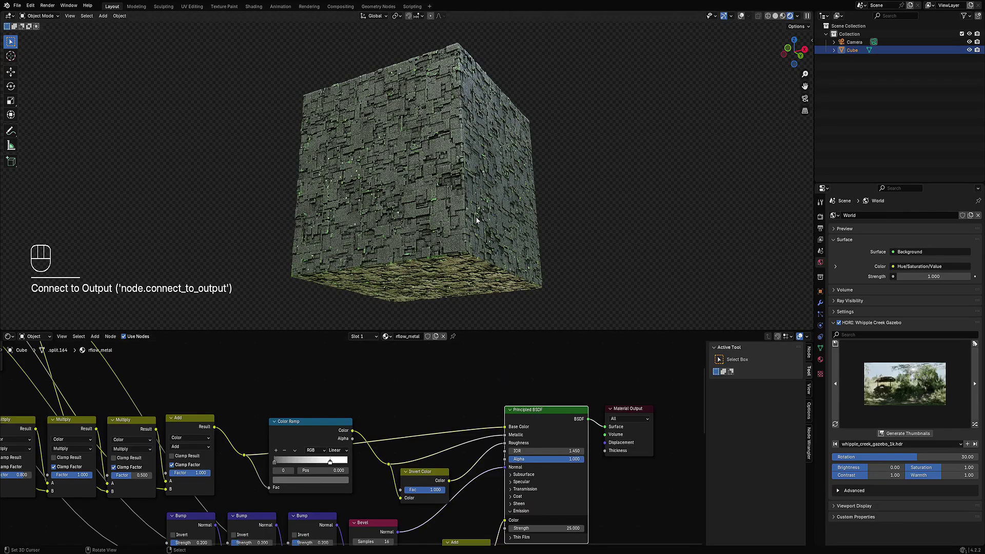
{"action": "middle_click_drag", "start_coordinate": [477, 220], "coordinate": [510, 249]}
{"action": "scroll", "coordinate": [510, 250], "scroll_direction": "down", "scroll_amount": 1}
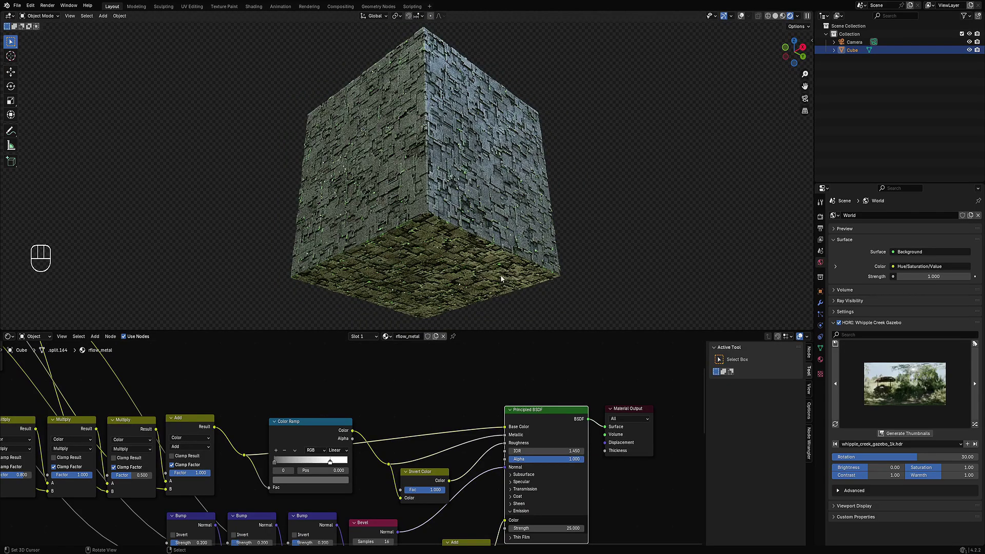
- Preview the green edge Color Ramp on the cube and flip it so green comes first, with the black stop at about 0.46
{"action": "scroll", "coordinate": [351, 447], "scroll_direction": "down", "scroll_amount": 5}
{"action": "middle_click_drag", "start_coordinate": [352, 490], "coordinate": [469, 392]}
{"action": "middle_click_drag", "start_coordinate": [326, 474], "coordinate": [379, 429]}
{"action": "scroll", "coordinate": [381, 429], "scroll_direction": "up", "scroll_amount": 2}
{"action": "left_click", "coordinate": [385, 421], "text": "ctrl+shift"}
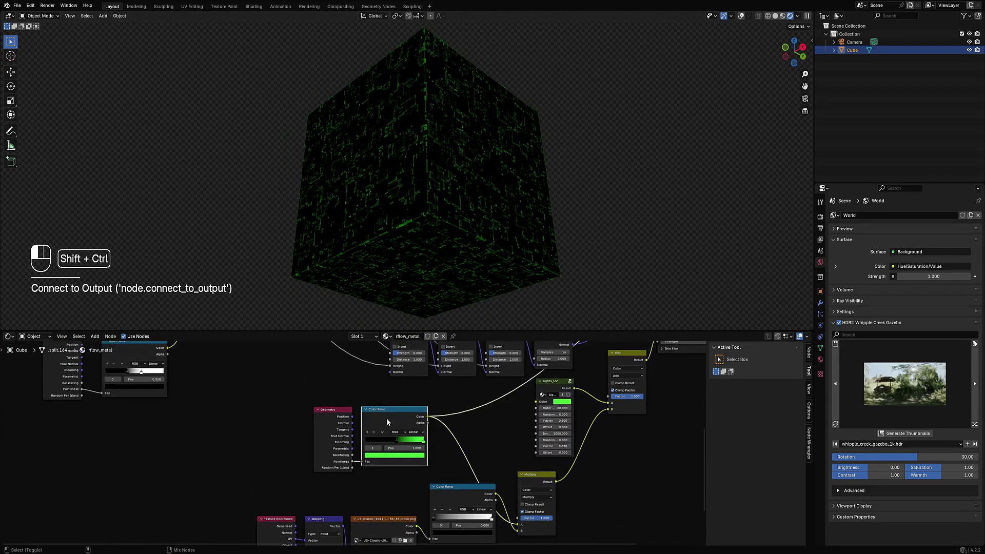
{"action": "mouse_move", "coordinate": [397, 441]}
{"action": "left_mouse_down"}
{"action": "mouse_move", "coordinate": [430, 443]}
{"action": "mouse_move", "coordinate": [354, 441]}
{"action": "mouse_move", "coordinate": [401, 440]}
{"action": "left_mouse_up"}
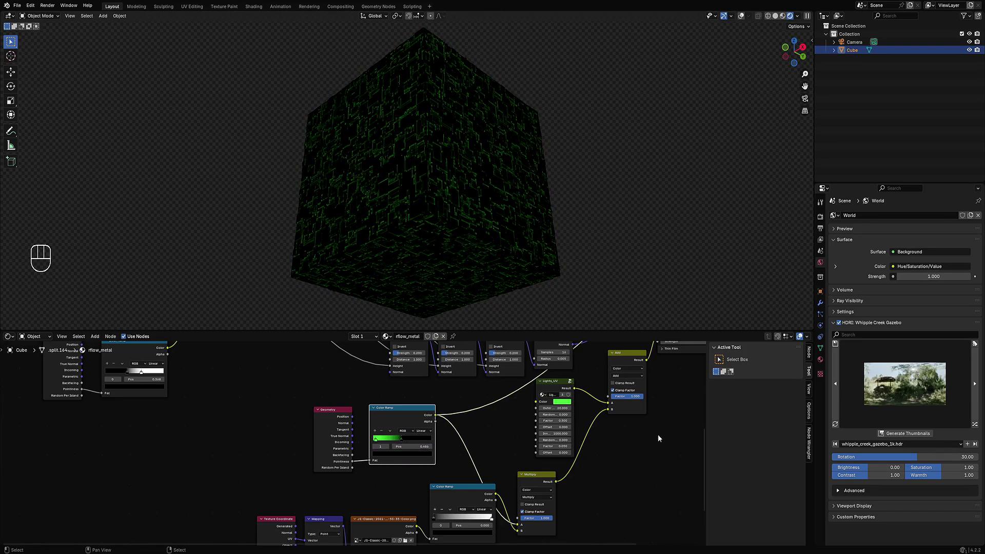
- Reconnect the Principled BSDF to the Material Output, check the glow on the cube's underside and save the file
{"action": "scroll", "coordinate": [658, 434], "scroll_direction": "down", "scroll_amount": 2}
{"action": "left_click", "coordinate": [525, 374], "text": "ctrl+shift"}
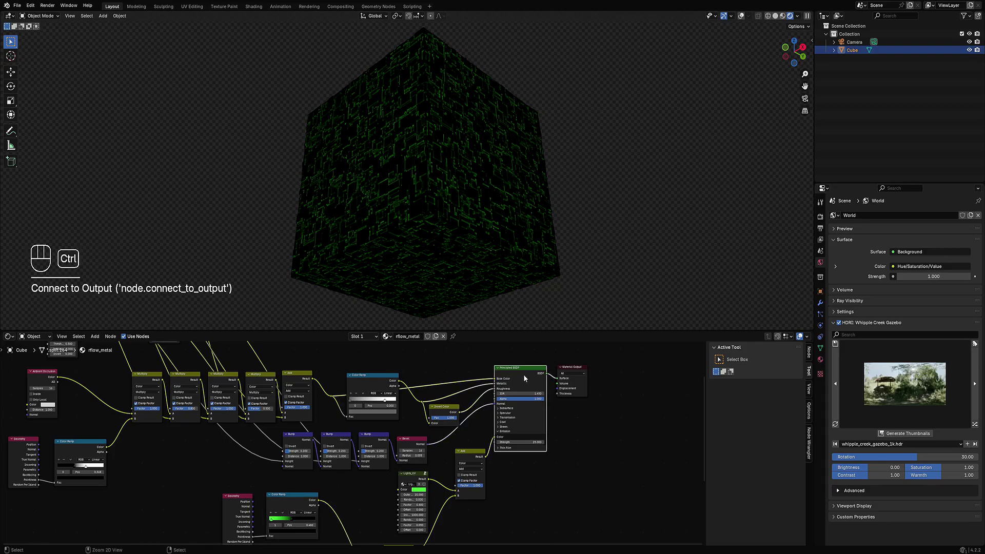
{"action": "middle_click_drag", "start_coordinate": [521, 154], "coordinate": [450, 234]}
{"action": "middle_click_drag", "start_coordinate": [389, 263], "coordinate": [396, 262]}
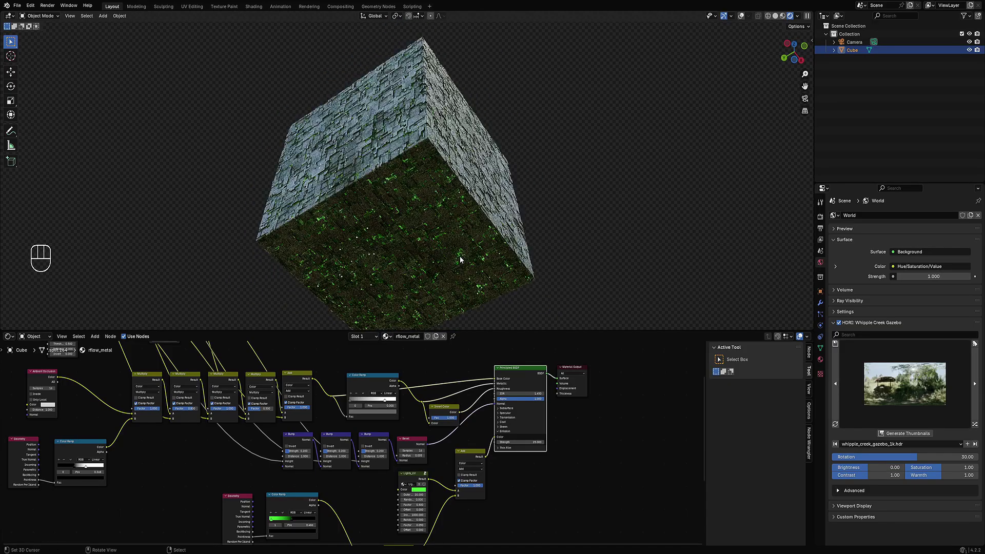
{"action": "scroll", "coordinate": [500, 244], "scroll_direction": "up", "scroll_amount": 1}
{"action": "middle_click_drag", "start_coordinate": [472, 258], "coordinate": [442, 228], "text": "shift"}
{"action": "key", "text": "ctrl+s"}
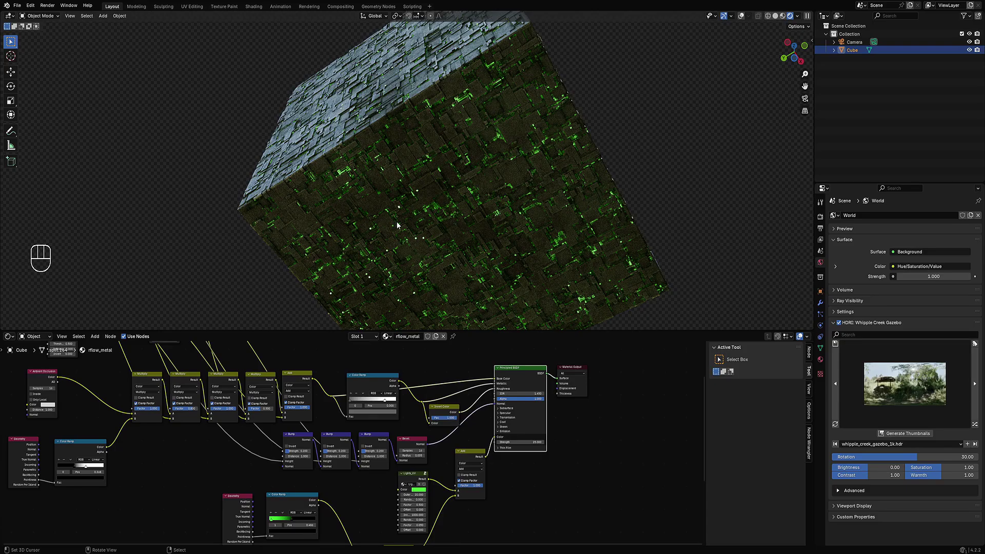
- Try a Mapping scale of 15 for the glow mask image, and set it to 20 on all axes
{"action": "middle_click_drag", "start_coordinate": [528, 147], "coordinate": [429, 186]}
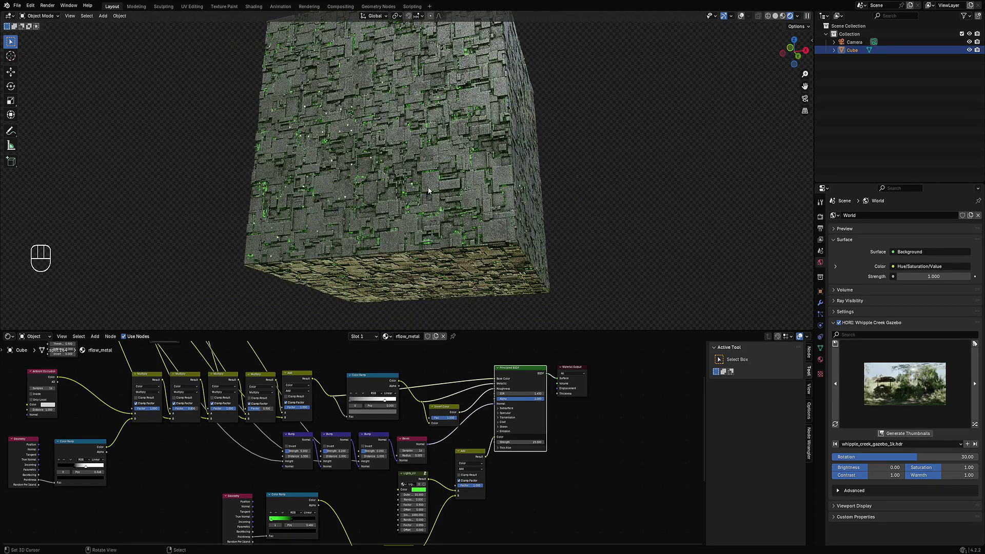
{"action": "middle_click_drag", "start_coordinate": [425, 152], "coordinate": [457, 183]}
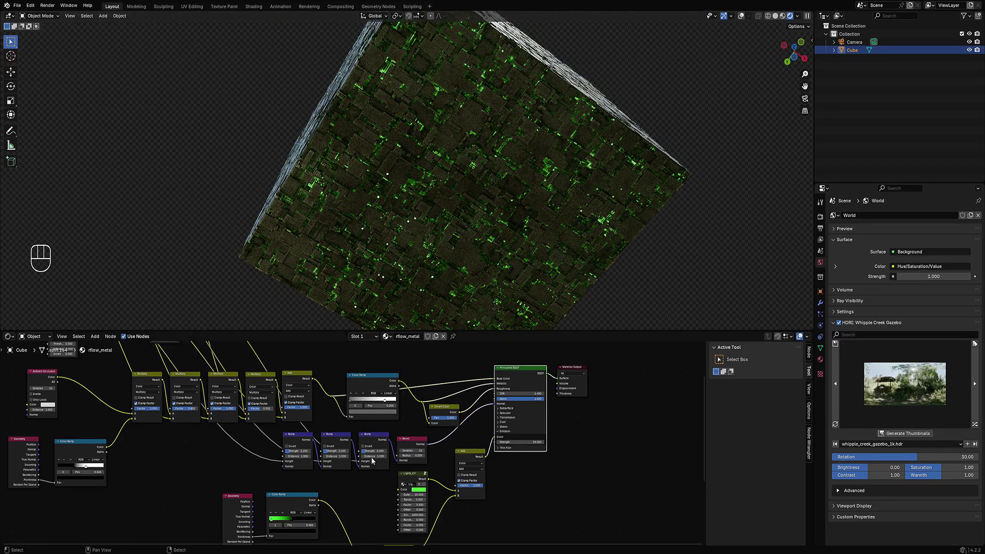
{"action": "middle_click_drag", "start_coordinate": [337, 497], "coordinate": [389, 384]}
{"action": "middle_click_drag", "start_coordinate": [313, 534], "coordinate": [321, 450]}
{"action": "scroll", "coordinate": [321, 450], "scroll_direction": "up", "scroll_amount": 4}
{"action": "scroll", "coordinate": [322, 450], "scroll_direction": "up", "scroll_amount": 1}
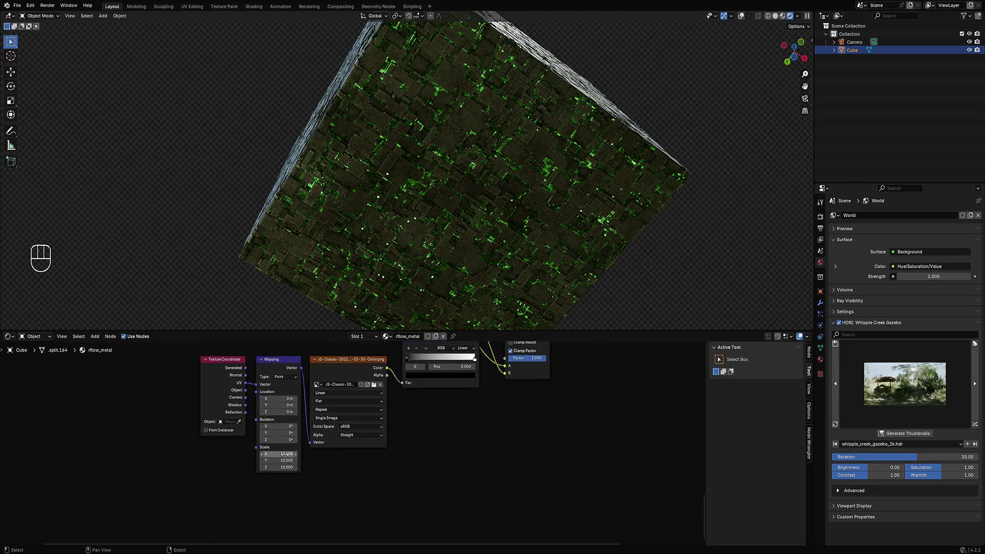
{"action": "left_click_drag", "start_coordinate": [277, 454], "coordinate": [277, 467]}
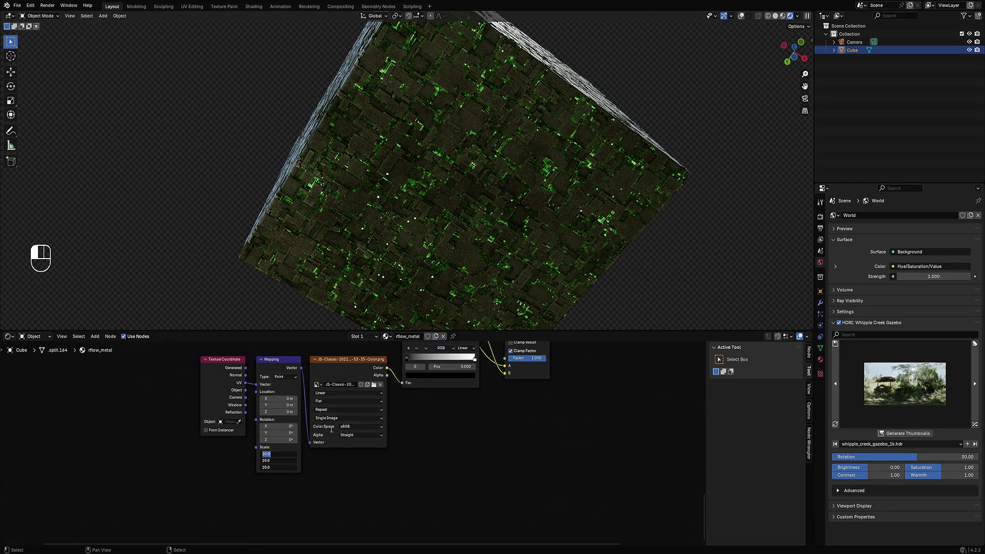
{"action": "type", "text": "15"}
{"action": "key", "text": "Return"}
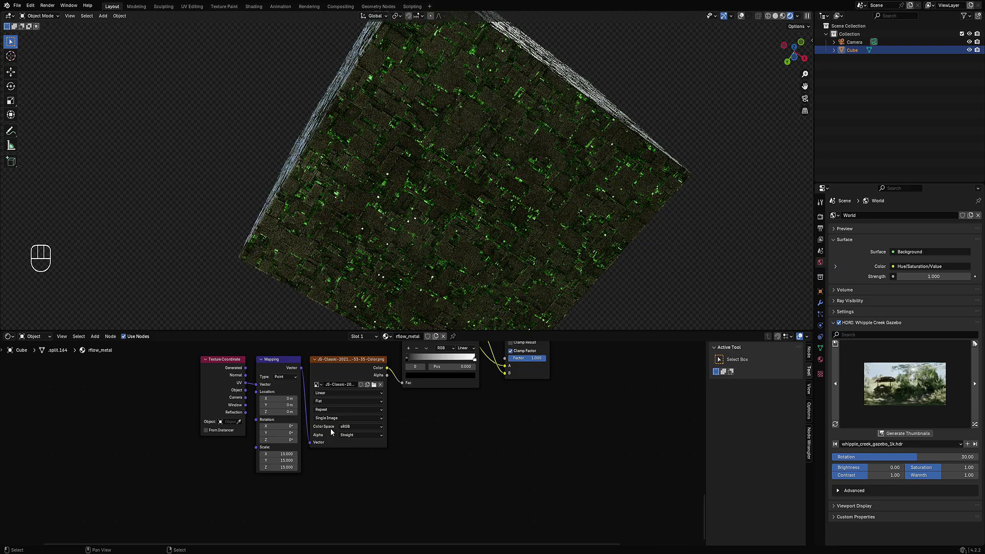
{"action": "mouse_move", "coordinate": [287, 453]}
{"action": "left_mouse_down"}
{"action": "mouse_move", "coordinate": [287, 467]}
{"action": "mouse_move", "coordinate": [286, 452]}
{"action": "left_mouse_up"}
{"action": "key", "text": "Return"}
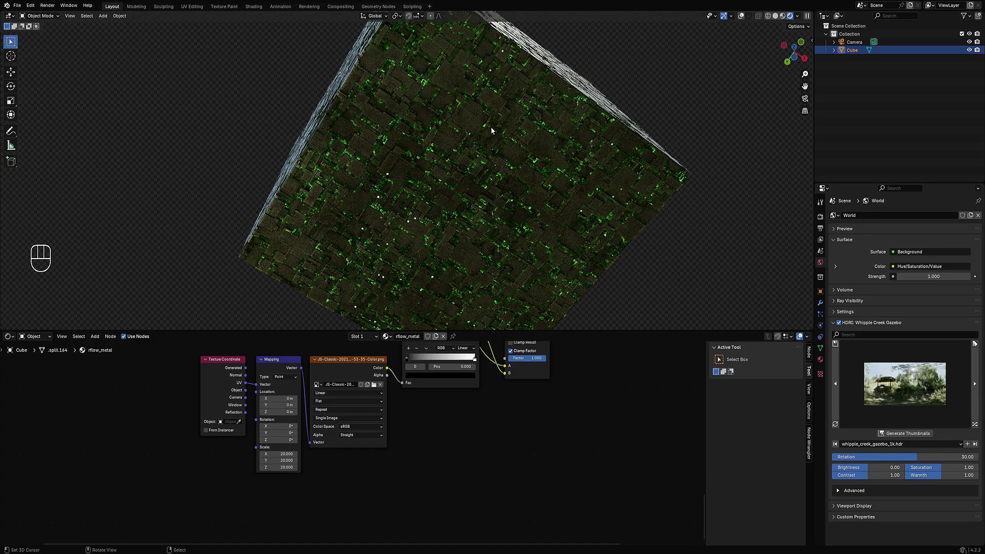
- Move the black stop of the green edge Color Ramp to about 0.464 and check the glow around the cube
{"action": "middle_click_drag", "start_coordinate": [494, 132], "coordinate": [478, 193]}
{"action": "scroll", "coordinate": [479, 191], "scroll_direction": "up", "scroll_amount": 2}
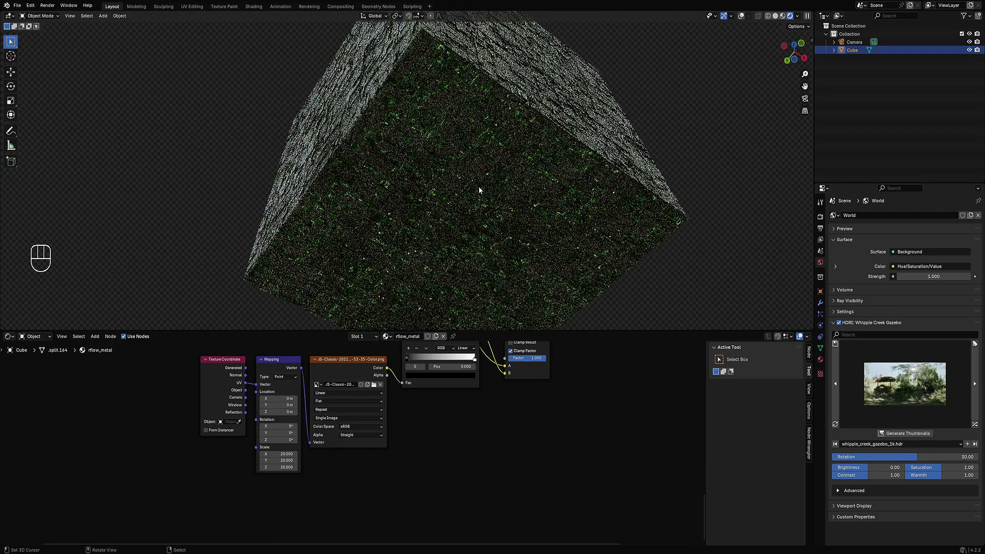
{"action": "middle_click_drag", "start_coordinate": [341, 343], "coordinate": [363, 491]}
{"action": "scroll", "coordinate": [374, 421], "scroll_direction": "up", "scroll_amount": 1}
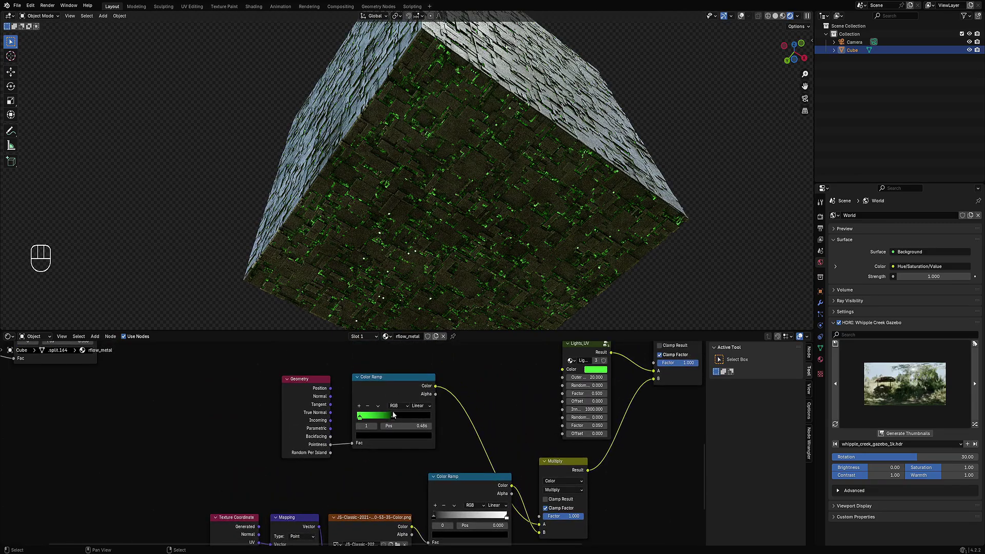
{"action": "left_click_drag", "start_coordinate": [394, 415], "coordinate": [392, 418]}
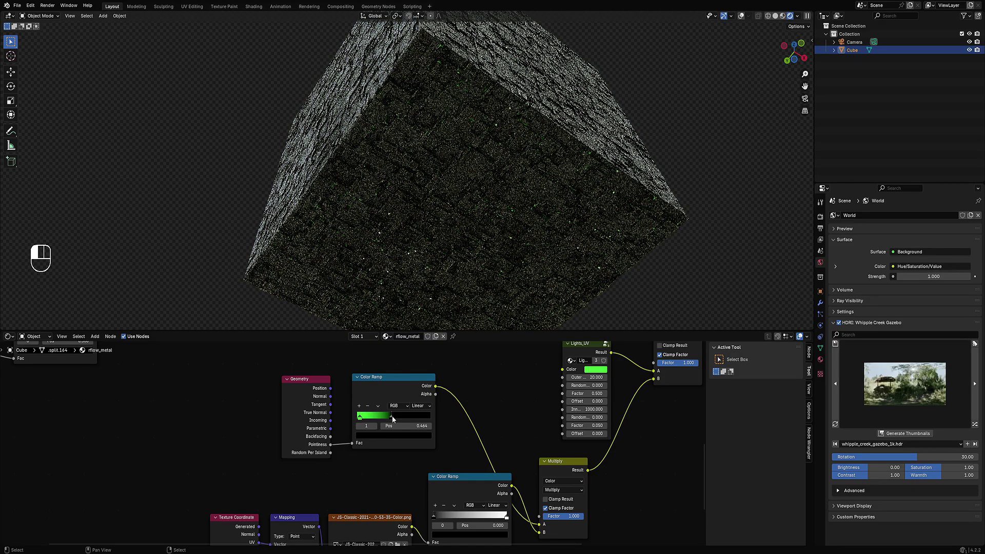
{"action": "middle_click_drag", "start_coordinate": [627, 241], "coordinate": [478, 153]}
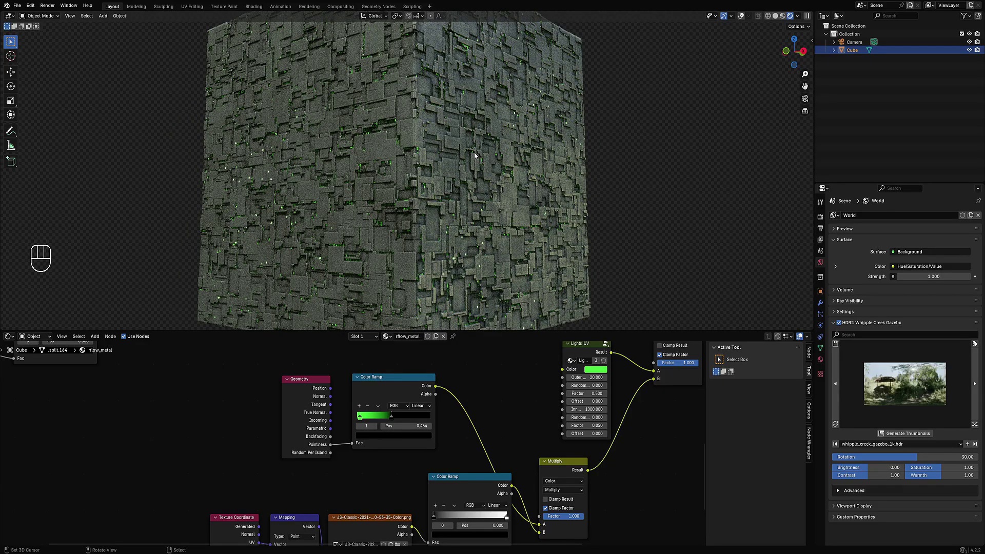
- Try feeding the Multiply result directly into the Principled BSDF emission color, bypassing the Add node, inspect the cube and undo the change
{"action": "scroll", "coordinate": [515, 373], "scroll_direction": "down", "scroll_amount": 2}
{"action": "middle_click_drag", "start_coordinate": [548, 423], "coordinate": [490, 426]}
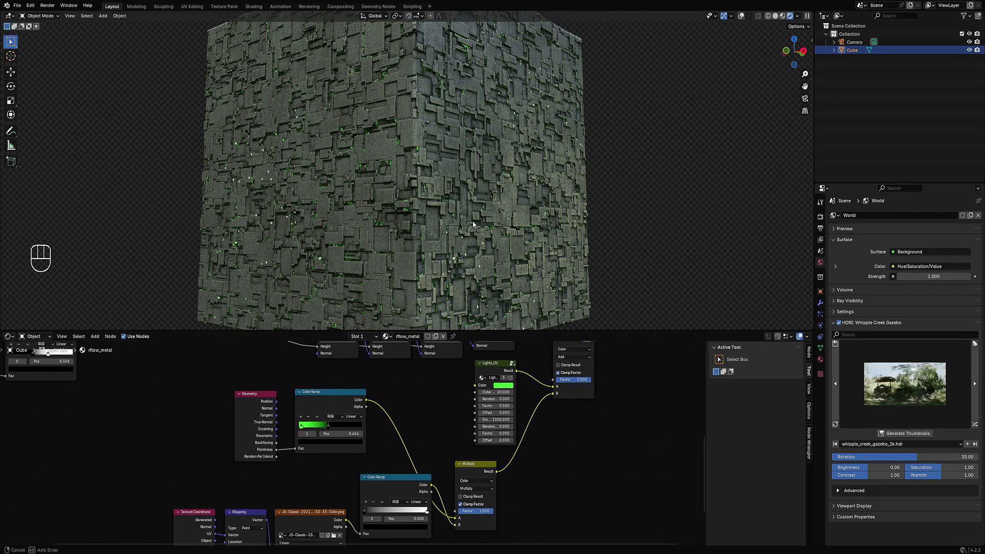
{"action": "middle_click_drag", "start_coordinate": [460, 237], "coordinate": [485, 216]}
{"action": "scroll", "coordinate": [483, 364], "scroll_direction": "up", "scroll_amount": 2}
{"action": "middle_click_drag", "start_coordinate": [483, 364], "coordinate": [387, 393]}
{"action": "middle_click_drag", "start_coordinate": [586, 368], "coordinate": [581, 376]}
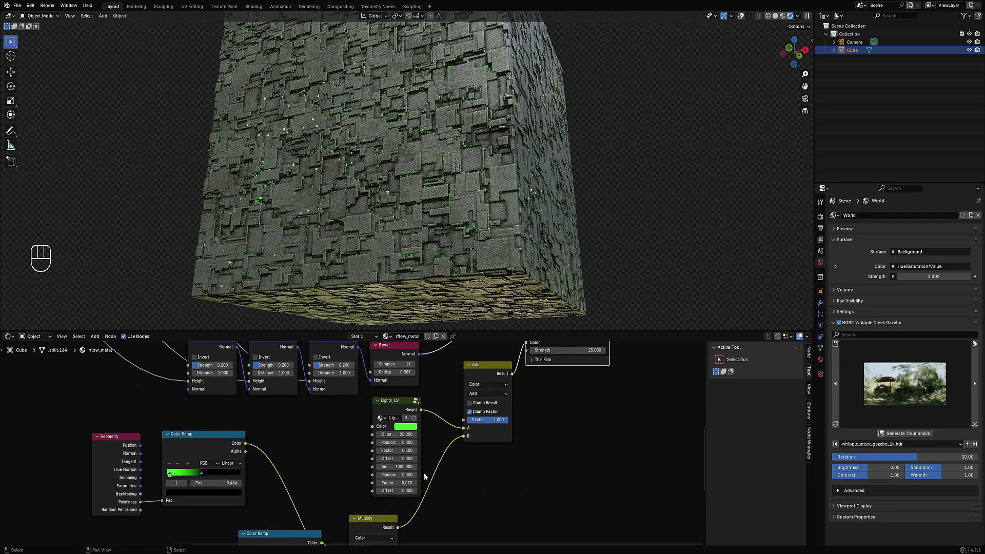
{"action": "middle_click_drag", "start_coordinate": [483, 446], "coordinate": [440, 459]}
{"action": "scroll", "coordinate": [456, 461], "scroll_direction": "down", "scroll_amount": 2}
{"action": "left_click_drag", "start_coordinate": [441, 442], "coordinate": [494, 363]}
{"action": "middle_click_drag", "start_coordinate": [528, 186], "coordinate": [513, 136]}
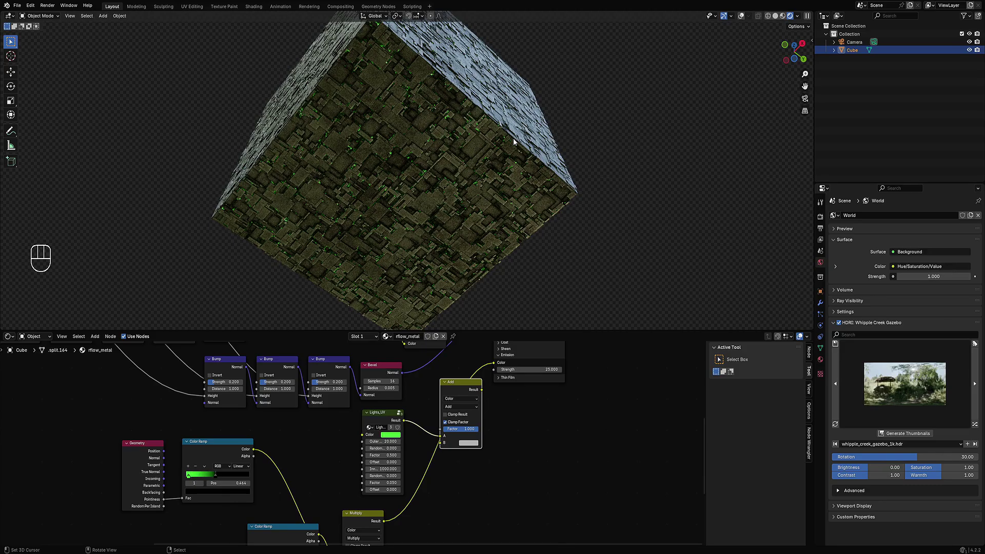
{"action": "key", "text": "ctrl+z"}
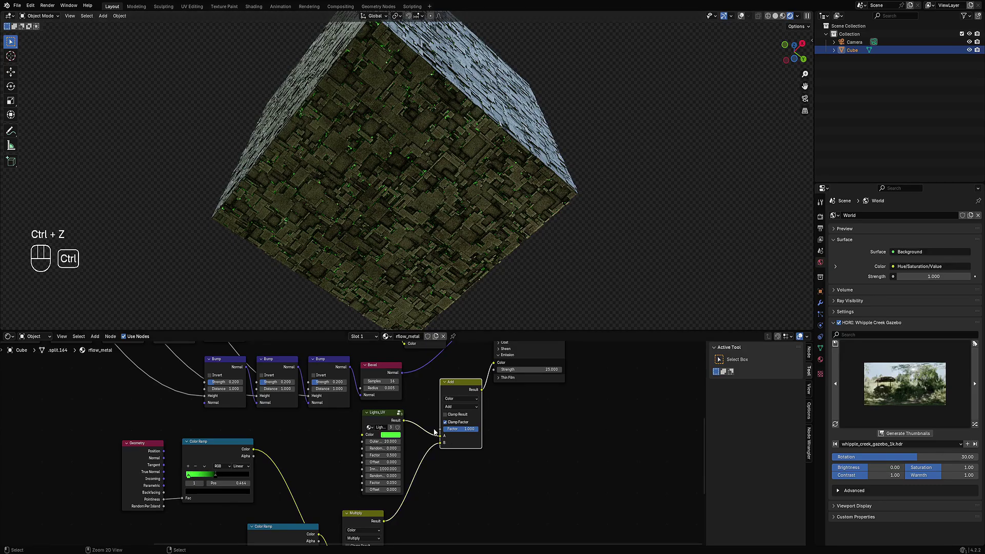
- Align the camera to a low-angle view of the cube's corner and underside, with the whole cube centred in frame
{"action": "middle_click_drag", "start_coordinate": [481, 181], "coordinate": [481, 224]}
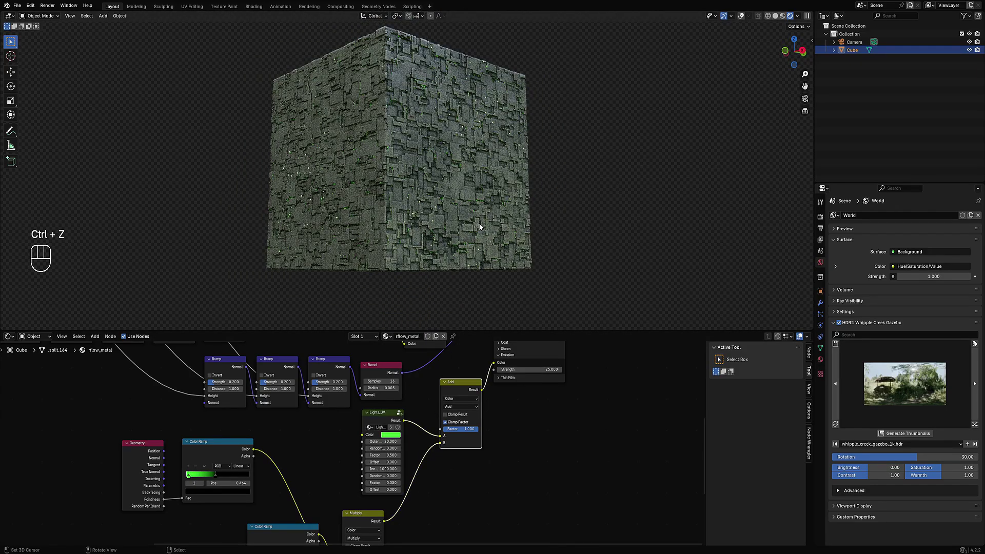
{"action": "scroll", "coordinate": [403, 401], "scroll_direction": "up", "scroll_amount": 3}
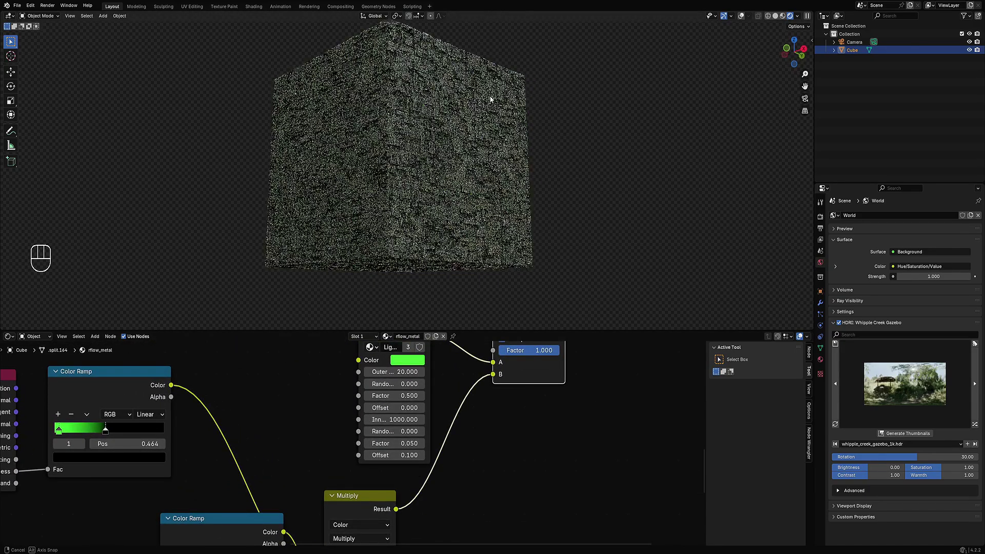
{"action": "middle_click_drag", "start_coordinate": [490, 97], "coordinate": [536, 57]}
{"action": "middle_click_drag", "start_coordinate": [445, 105], "coordinate": [527, 153]}
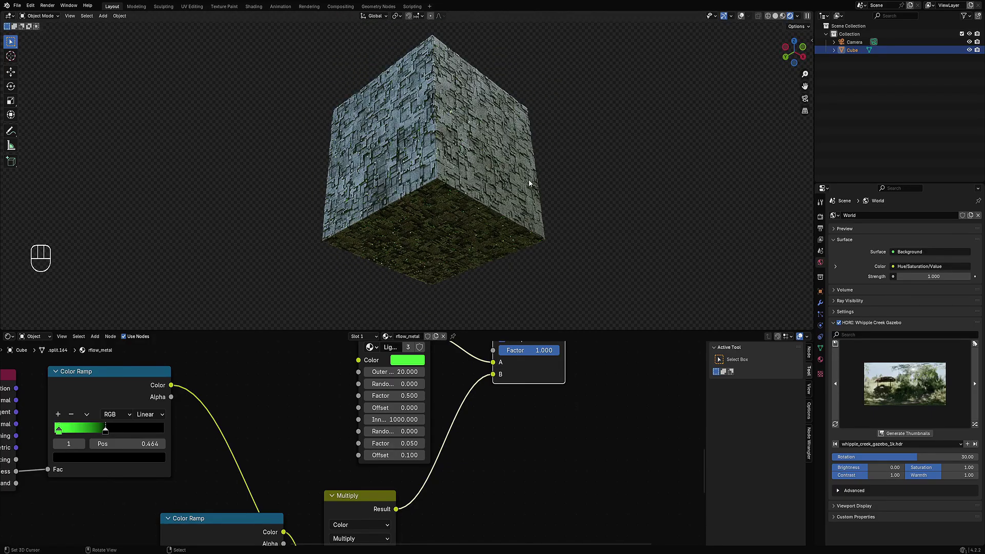
{"action": "middle_click_drag", "start_coordinate": [484, 235], "coordinate": [485, 209]}
{"action": "key", "text": "ctrl+alt+KP_0"}
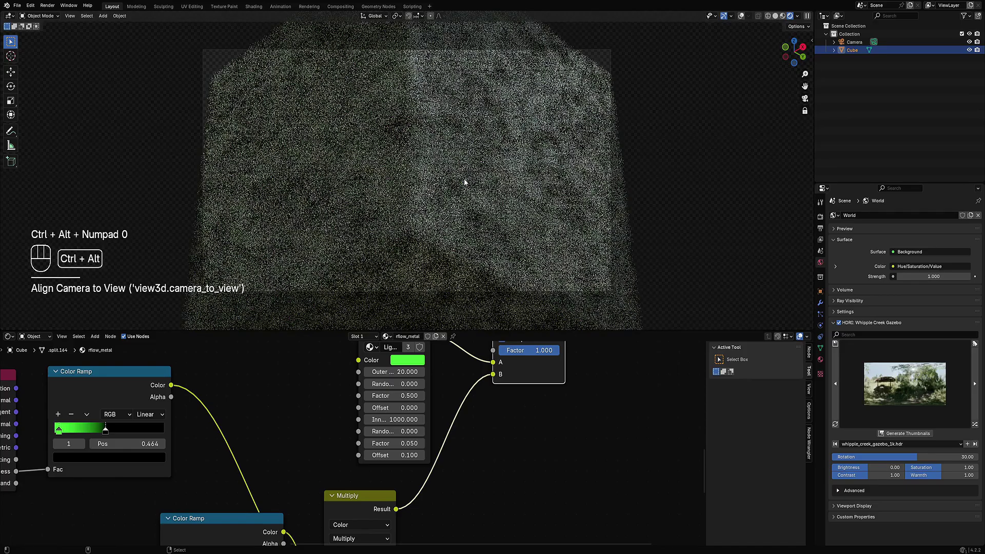
{"action": "middle_click_drag", "start_coordinate": [465, 180], "coordinate": [461, 161], "text": "shift"}
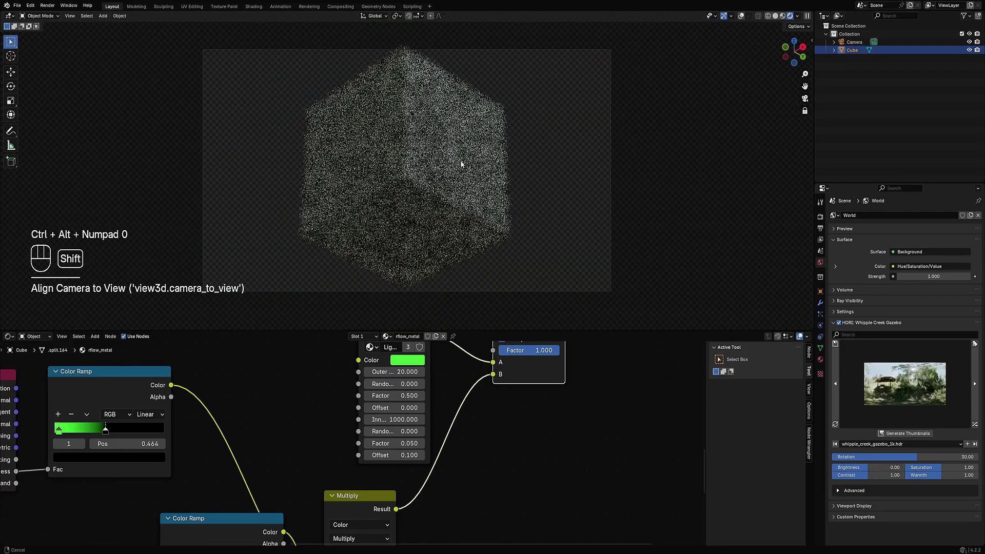
{"action": "scroll", "coordinate": [460, 161], "scroll_direction": "down", "scroll_amount": 1}
- Create a focus empty with the Track Lights add-on as the camera's depth-of-field target
{"action": "key", "text": "n"}
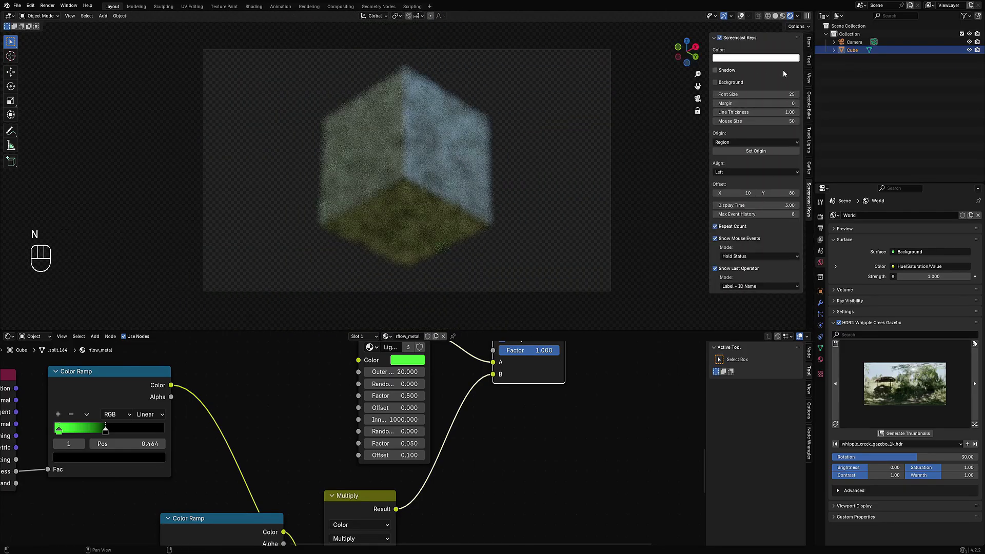
{"action": "left_click", "coordinate": [809, 163]}
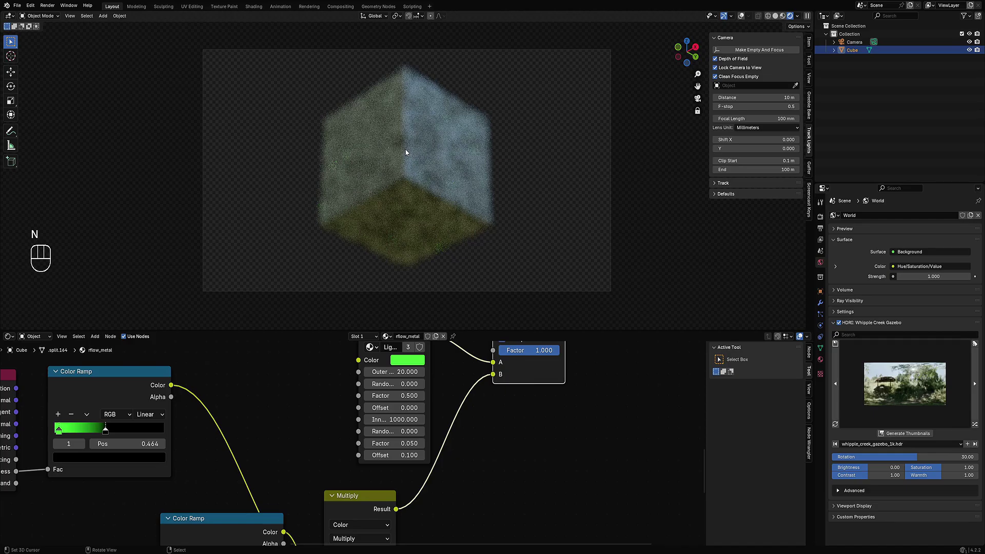
{"action": "left_click", "coordinate": [770, 49]}
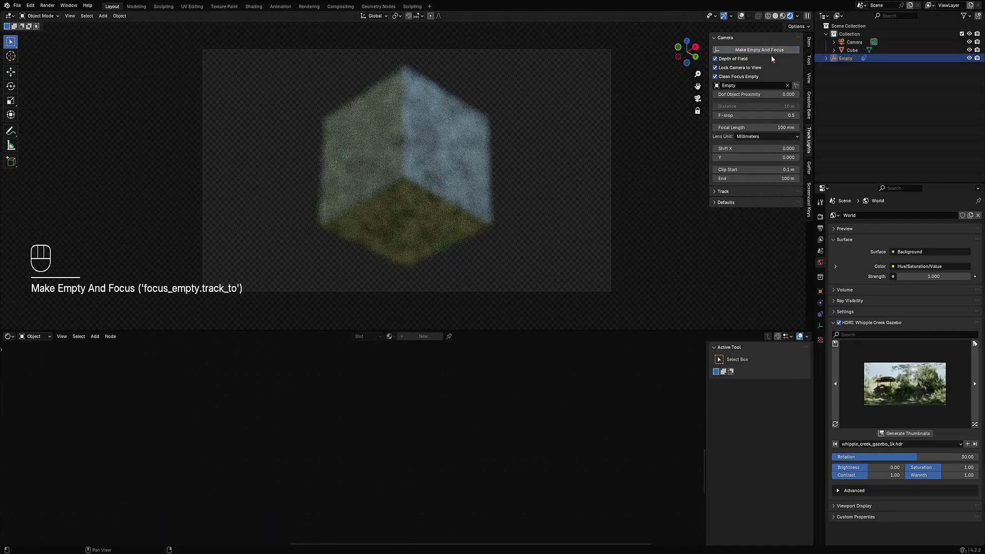
{"action": "left_click", "coordinate": [753, 116]}
{"action": "key", "text": "Return"}
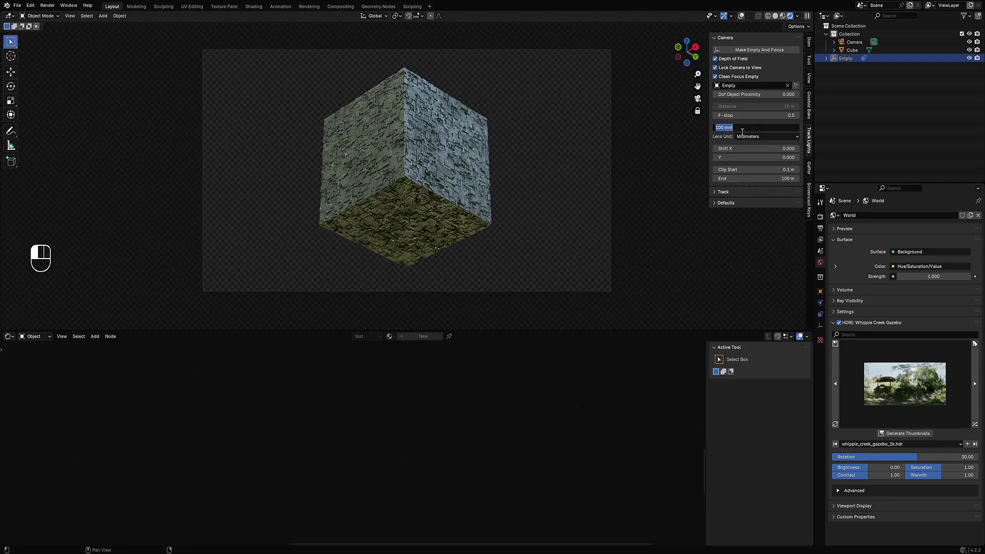
- Set the camera's focal length to 120 mm and pull the camera back slightly from the cube
{"action": "left_click", "coordinate": [742, 128]}
{"action": "type", "text": "120"}
{"action": "key", "text": "Return"}
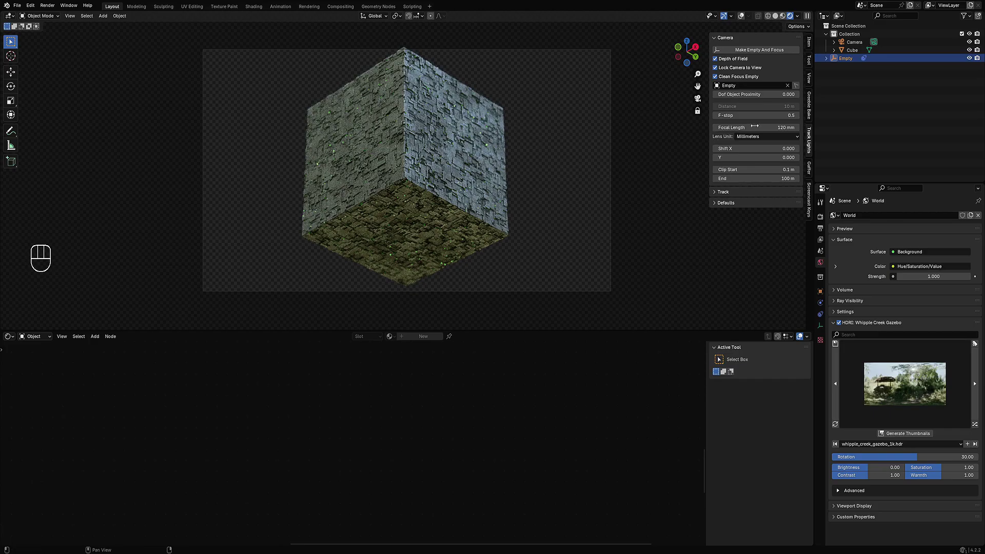
{"action": "middle_click_drag", "start_coordinate": [468, 139], "coordinate": [468, 146], "text": "ctrl"}
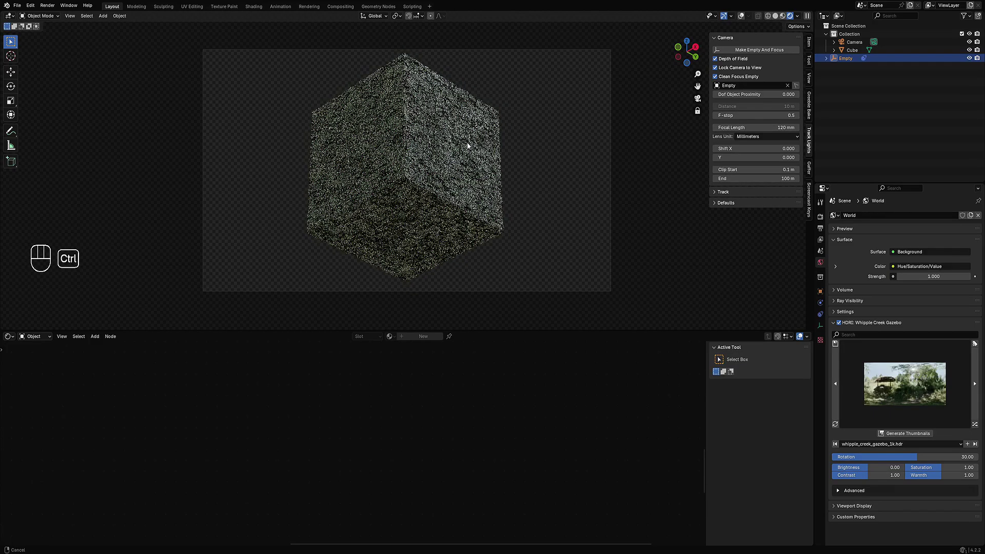
- Try 2000 for the inner scale of the cube's Lights_UV node, save the file, and set the value to 1500
{"action": "left_click", "coordinate": [456, 150]}
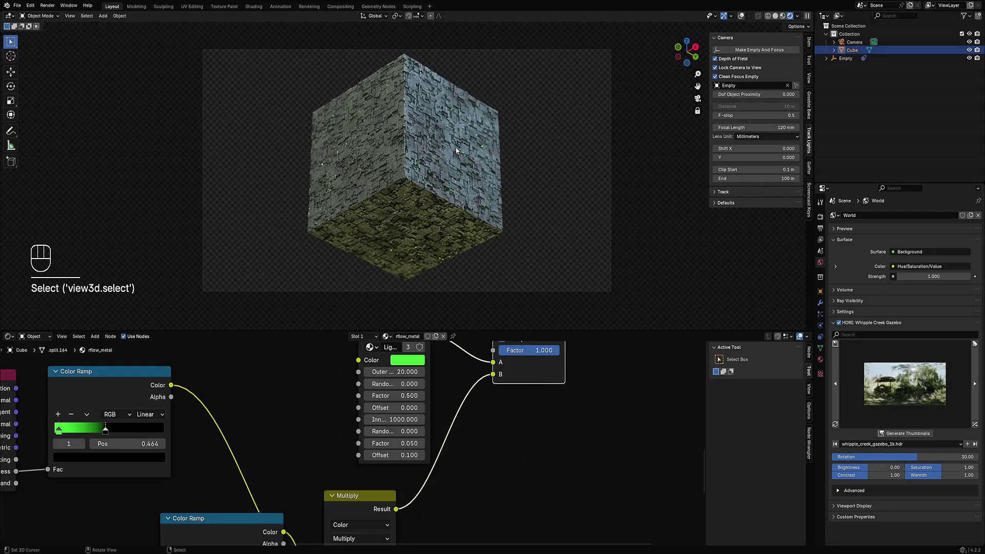
{"action": "scroll", "coordinate": [471, 459], "scroll_direction": "down", "scroll_amount": 4}
{"action": "middle_click_drag", "start_coordinate": [470, 459], "coordinate": [450, 544]}
{"action": "middle_click_drag", "start_coordinate": [435, 436], "coordinate": [433, 471]}
{"action": "scroll", "coordinate": [388, 413], "scroll_direction": "up", "scroll_amount": 2}
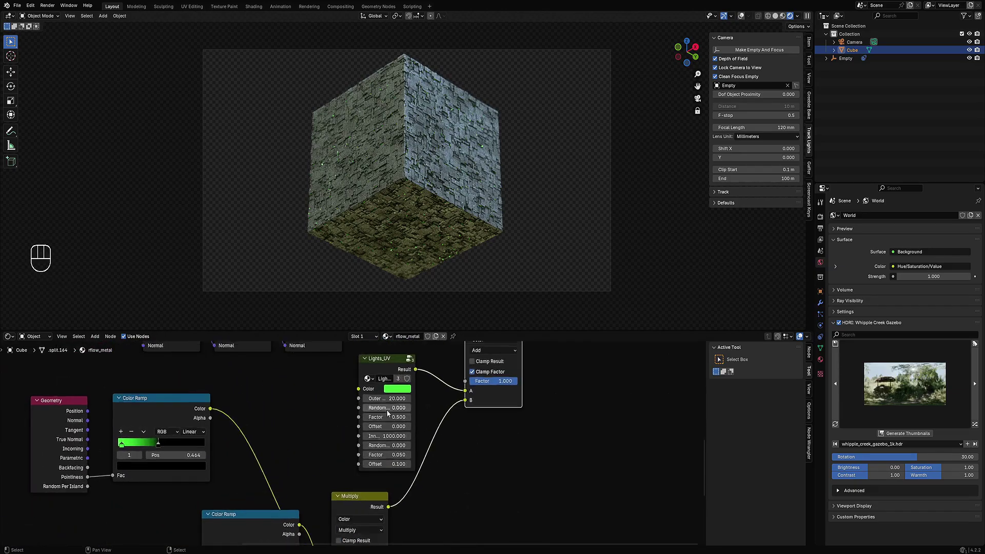
{"action": "left_click", "coordinate": [385, 435]}
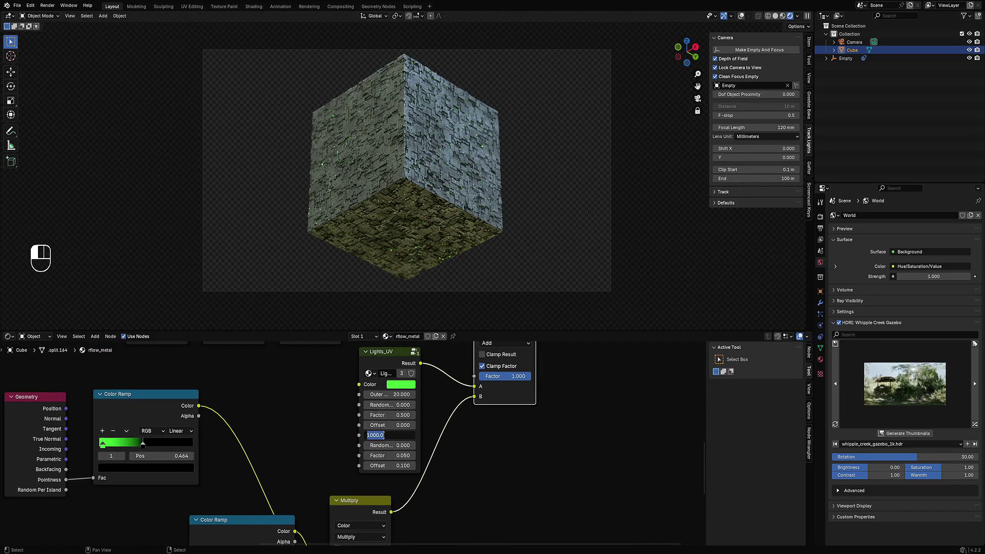
{"action": "type", "text": "200"}
{"action": "key", "text": "Return"}
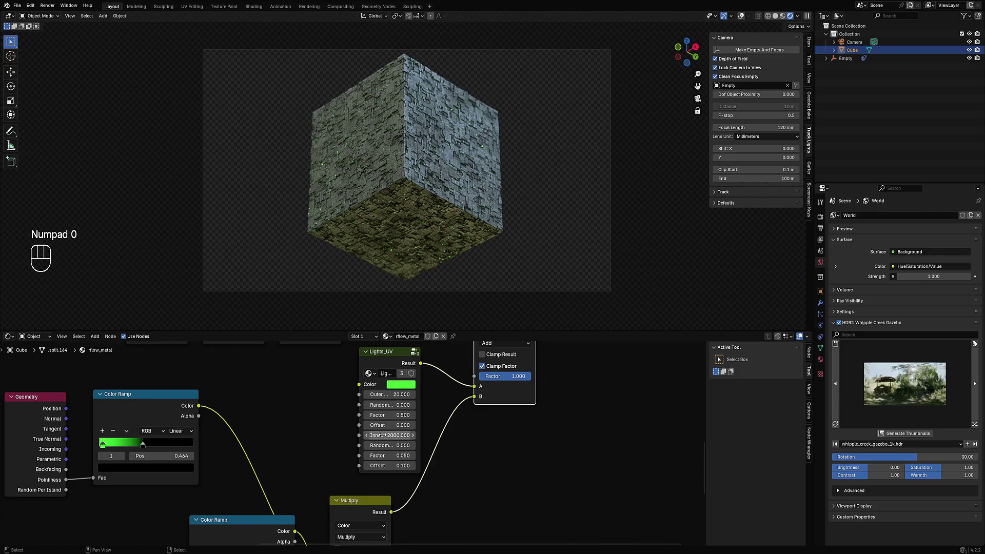
{"action": "key", "text": "ctrl"}
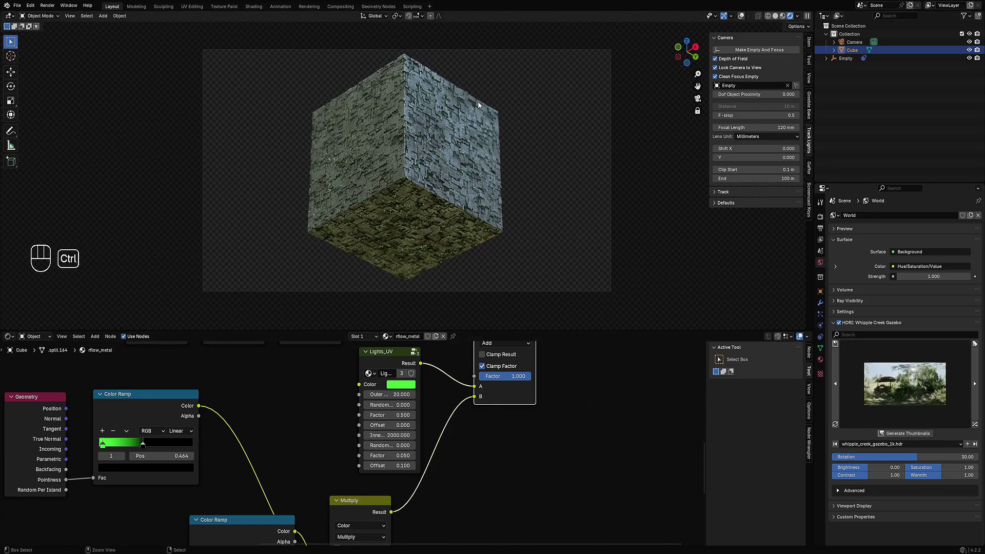
{"action": "key", "text": "ctrl+s"}
{"action": "left_click", "coordinate": [383, 435]}
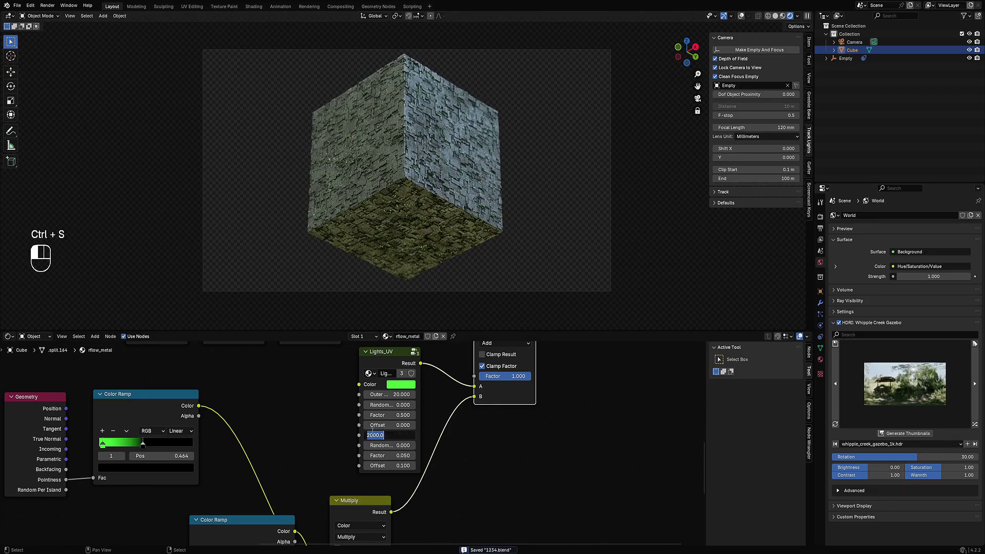
{"action": "type", "text": "1500"}
{"action": "key", "text": "Return"}
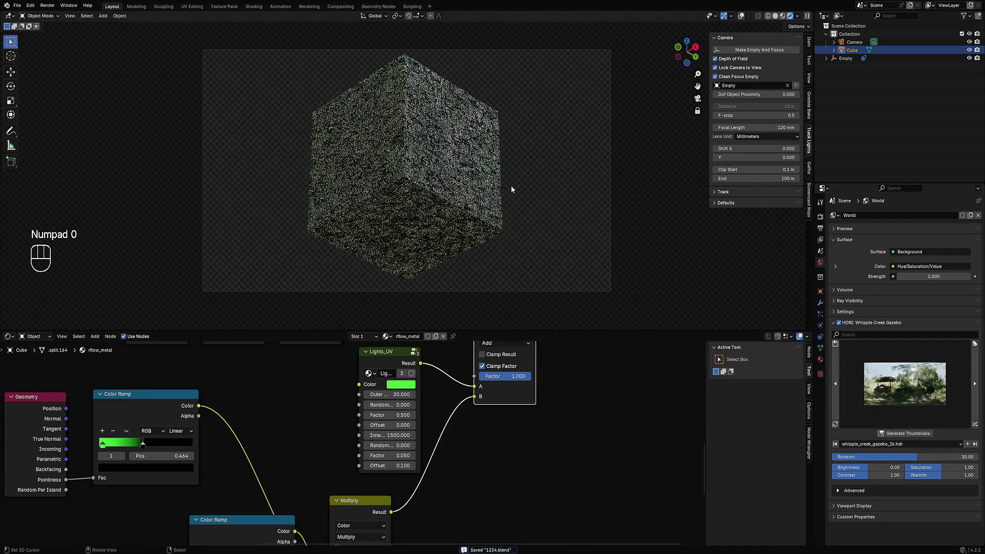
- Turn off Transparent in the Film render settings so the world HDRI shows behind the cube
{"action": "left_click", "coordinate": [820, 202]}
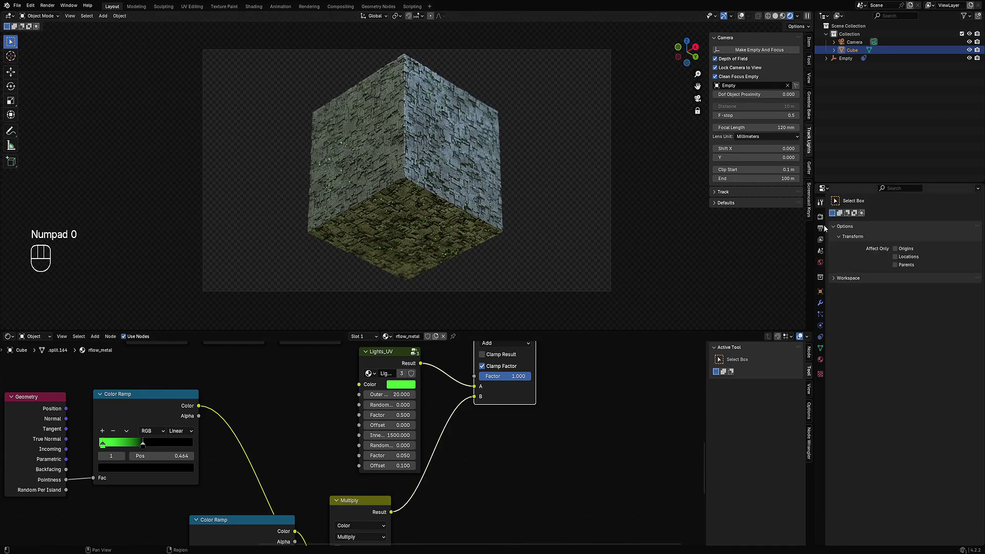
{"action": "left_click", "coordinate": [820, 218]}
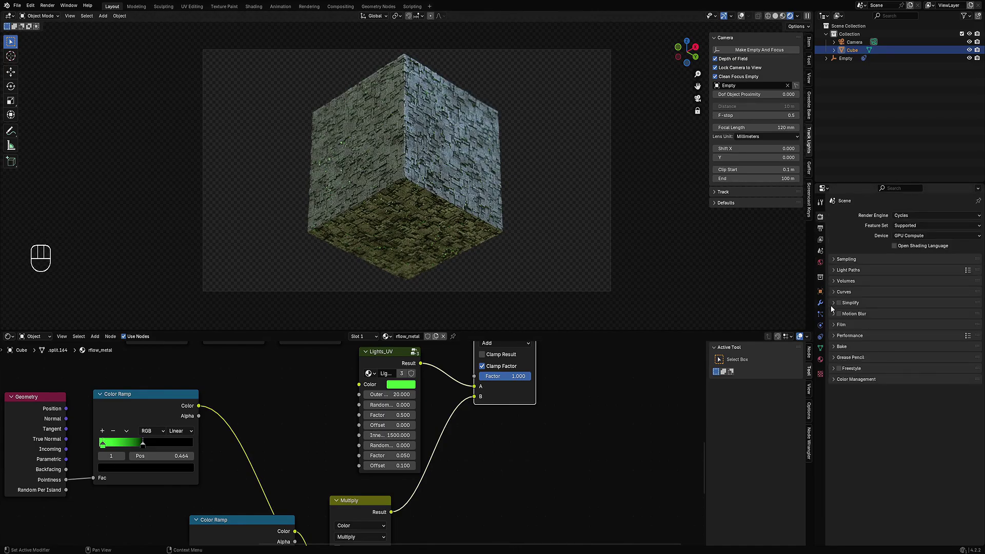
{"action": "left_click", "coordinate": [842, 324]}
{"action": "left_click", "coordinate": [845, 383]}
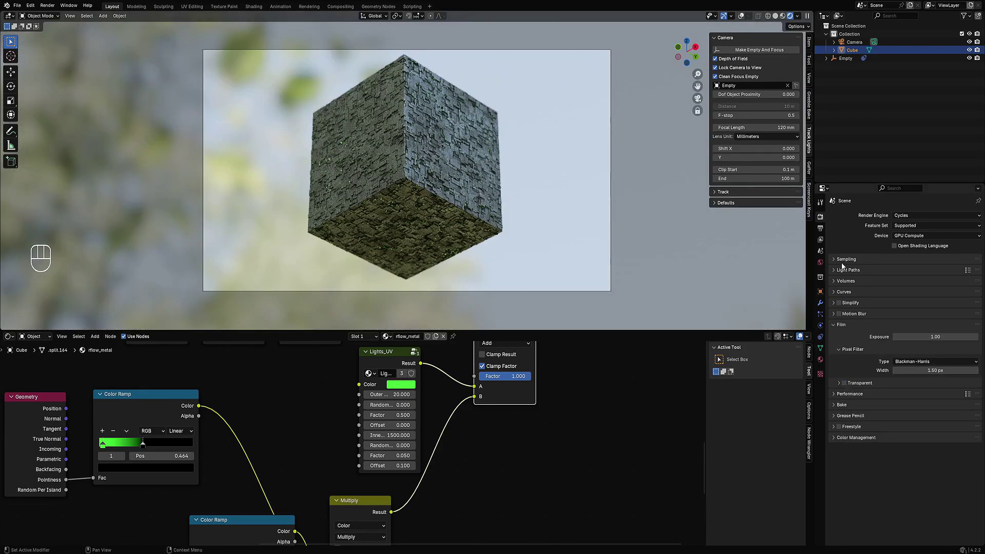
- Filter the world HDRIs by "sky" and shuffle through them to sunflowers_puresky_1k.hdr
{"action": "left_click", "coordinate": [820, 263]}
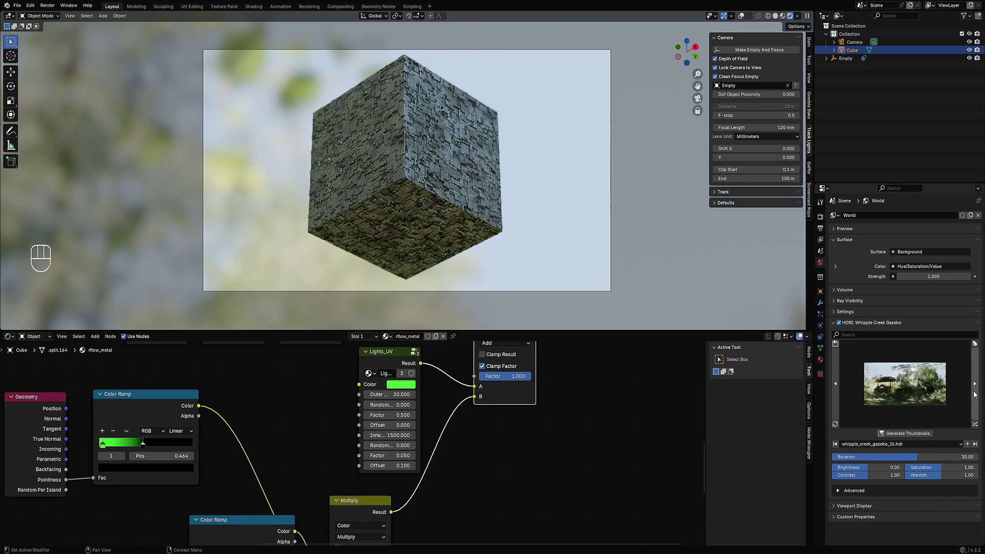
{"action": "left_click", "coordinate": [855, 336]}
{"action": "type", "text": "sk"}
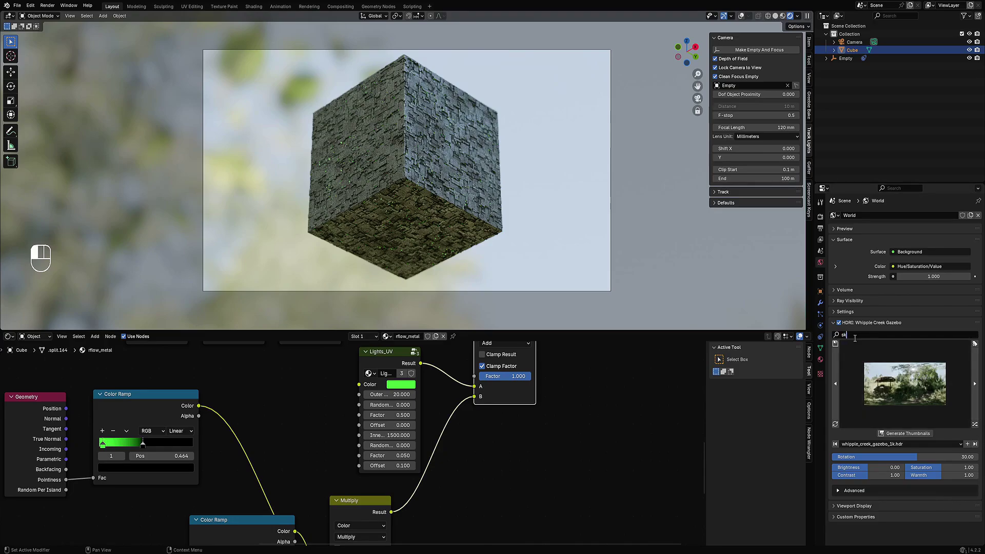
{"action": "type", "text": "y"}
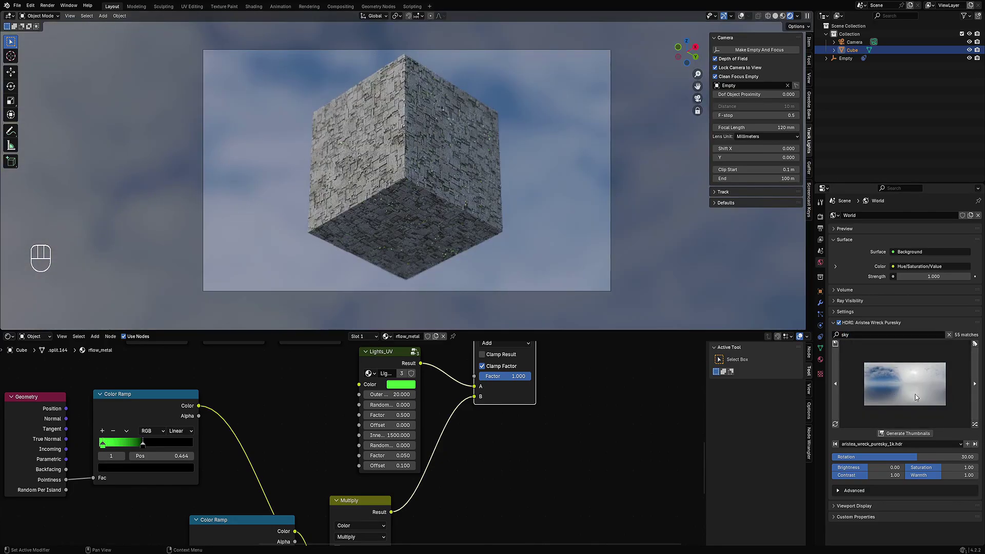
{"action": "left_click", "coordinate": [975, 427]}
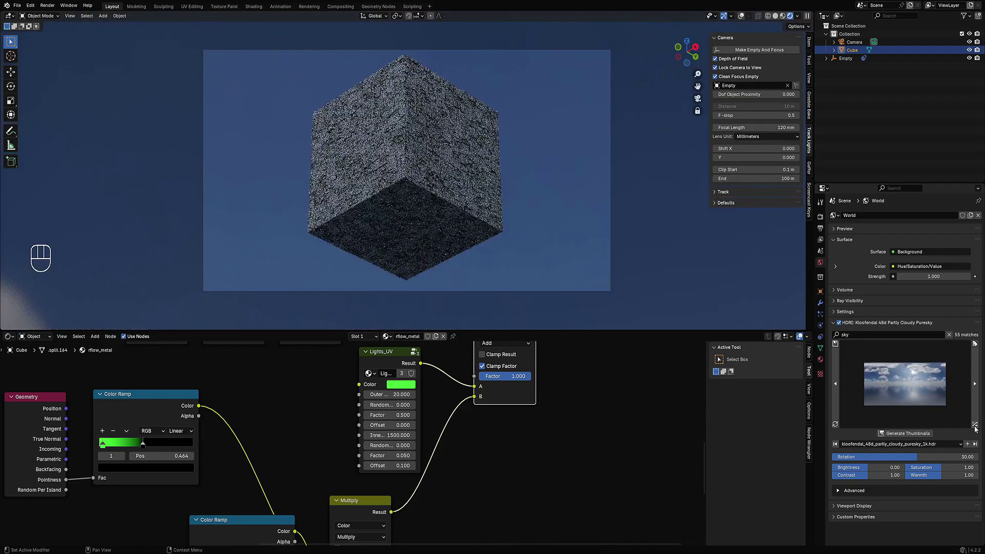
{"action": "left_click", "coordinate": [974, 427]}
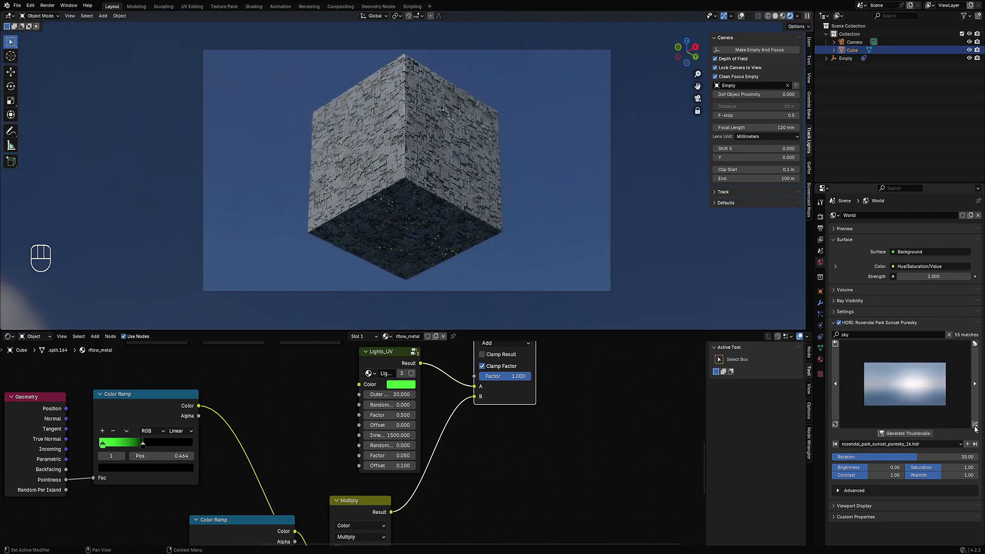
{"action": "left_click", "coordinate": [975, 427]}
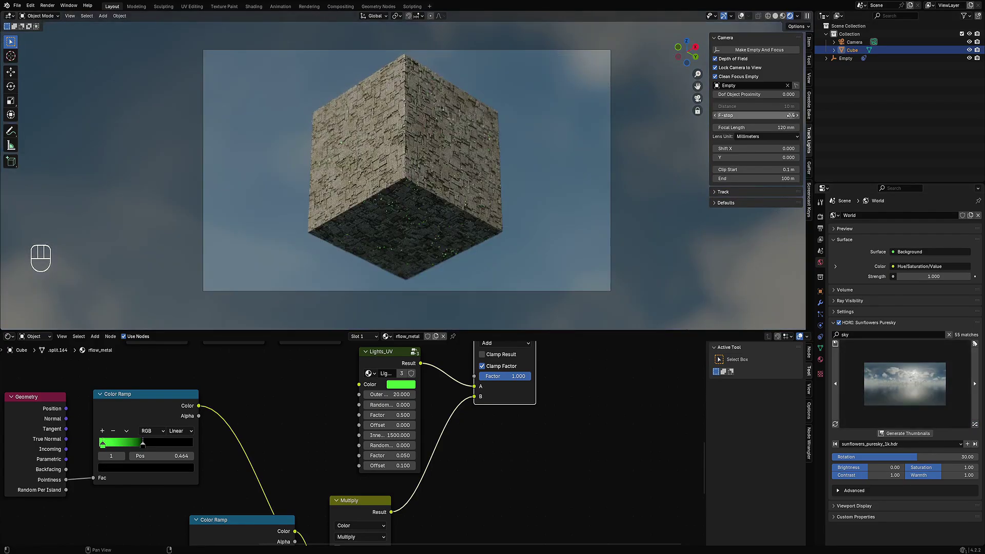
- Set the camera's focal length to 90 mm, pull the camera back and orbit it slightly around the cube
{"action": "left_click", "coordinate": [783, 127]}
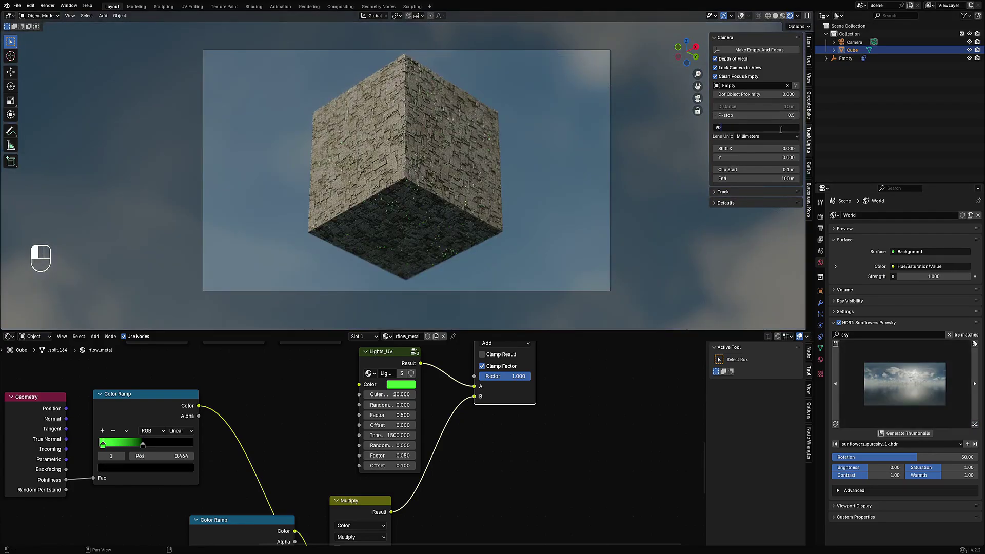
{"action": "type", "text": "90"}
{"action": "key", "text": "Return"}
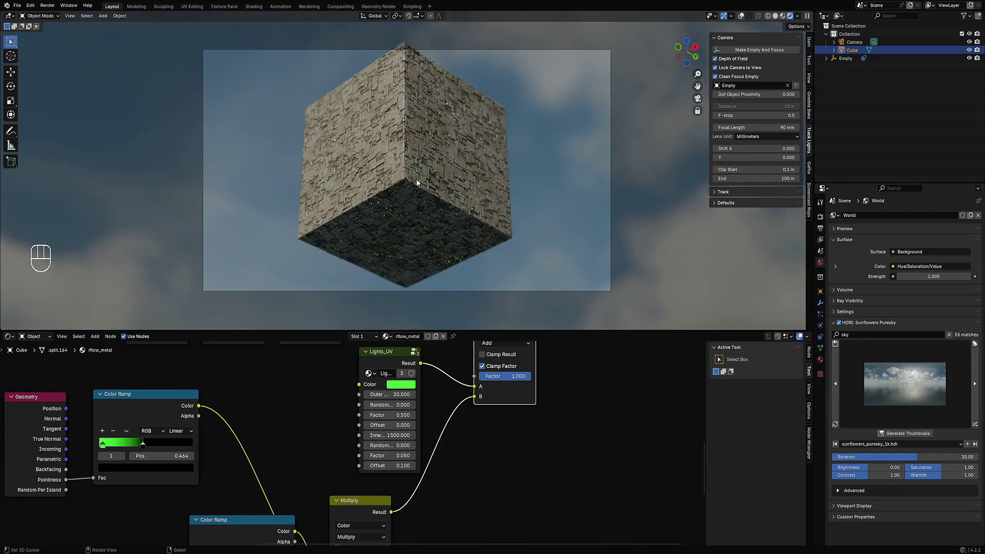
{"action": "scroll", "coordinate": [417, 178], "scroll_direction": "down", "scroll_amount": 3}
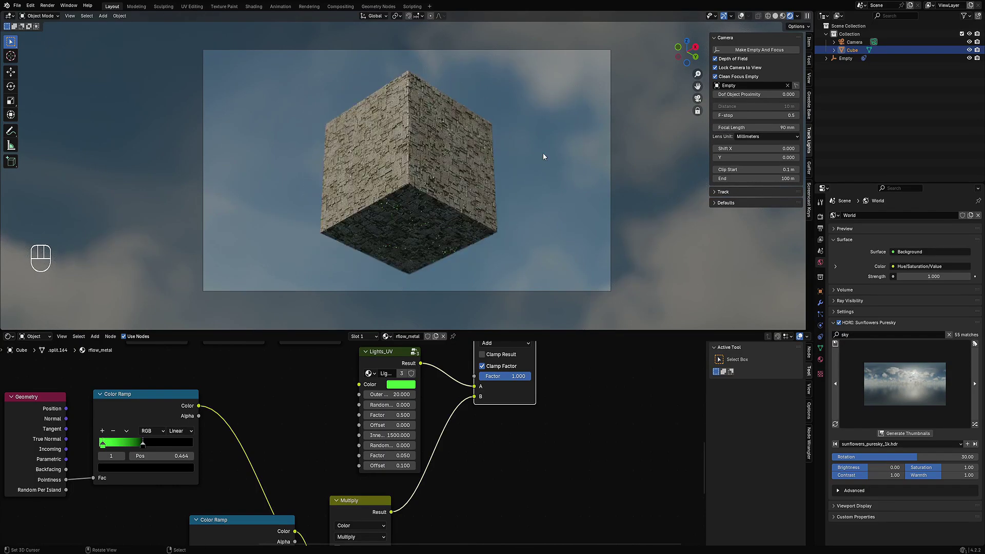
{"action": "middle_click_drag", "start_coordinate": [544, 156], "coordinate": [521, 185]}
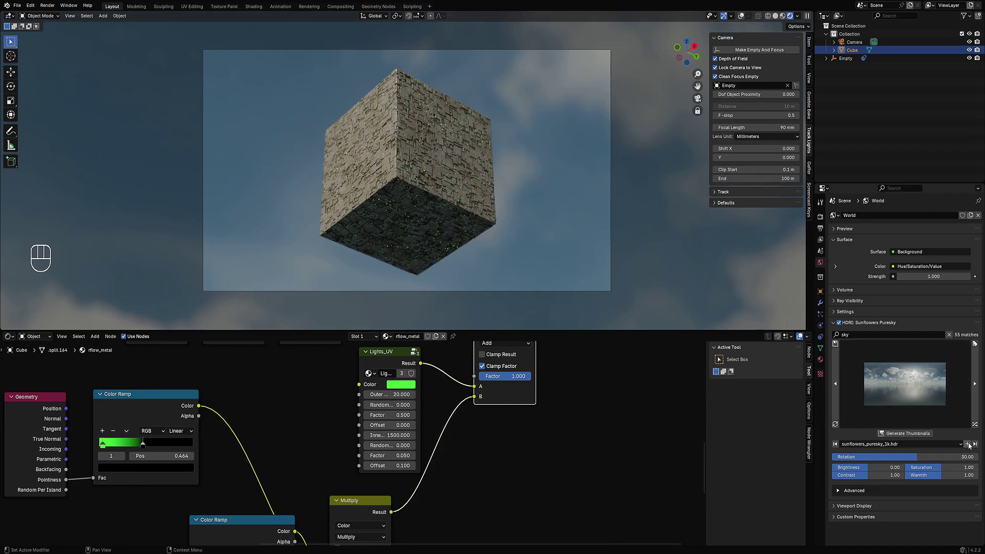
- Shuffle the sky HDRIs to kloofendal_43d_clear_puresky_1k.hdr and orbit the camera to change how the light falls on the cube
{"action": "left_click", "coordinate": [975, 425]}
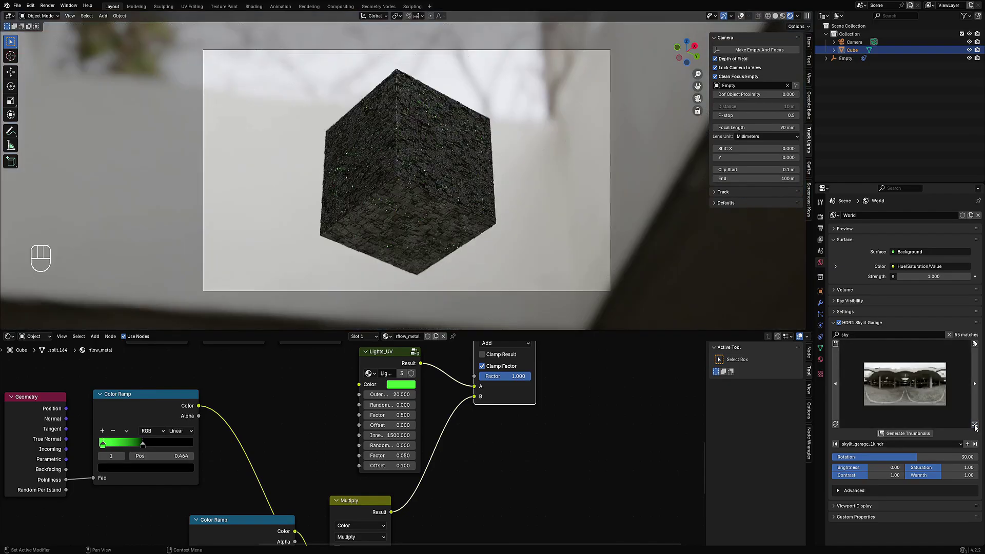
{"action": "left_click", "coordinate": [975, 427]}
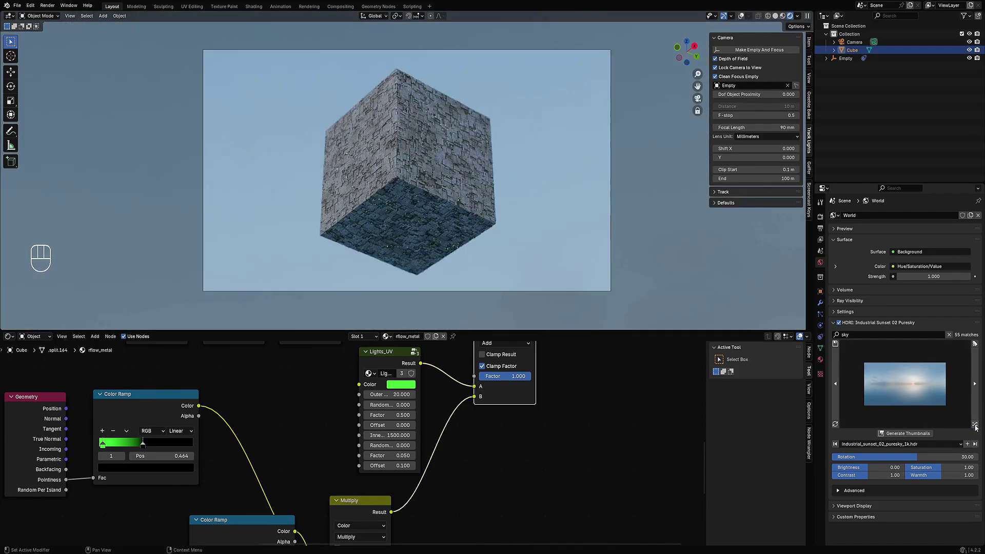
{"action": "left_click", "coordinate": [975, 427]}
{"action": "left_click", "coordinate": [975, 427]}
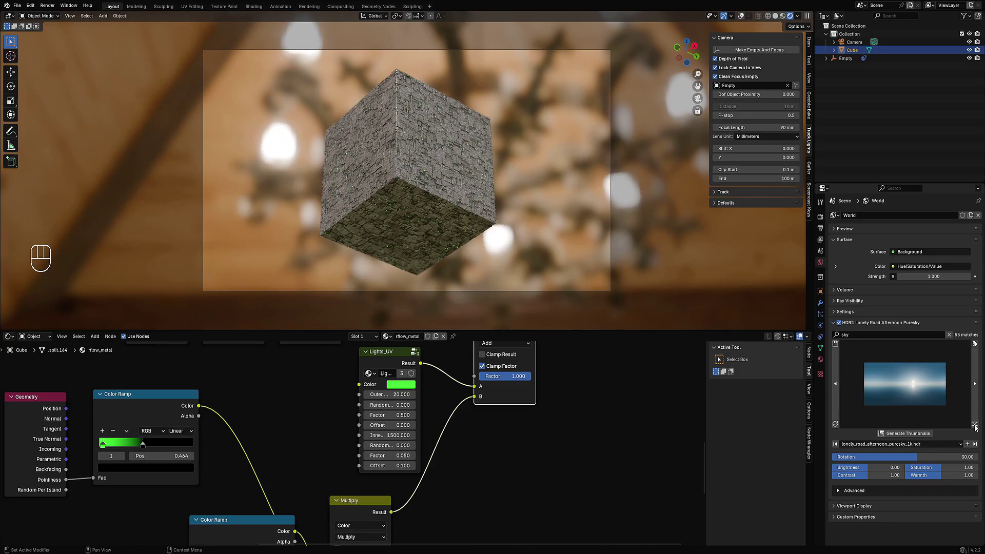
{"action": "left_click", "coordinate": [975, 427]}
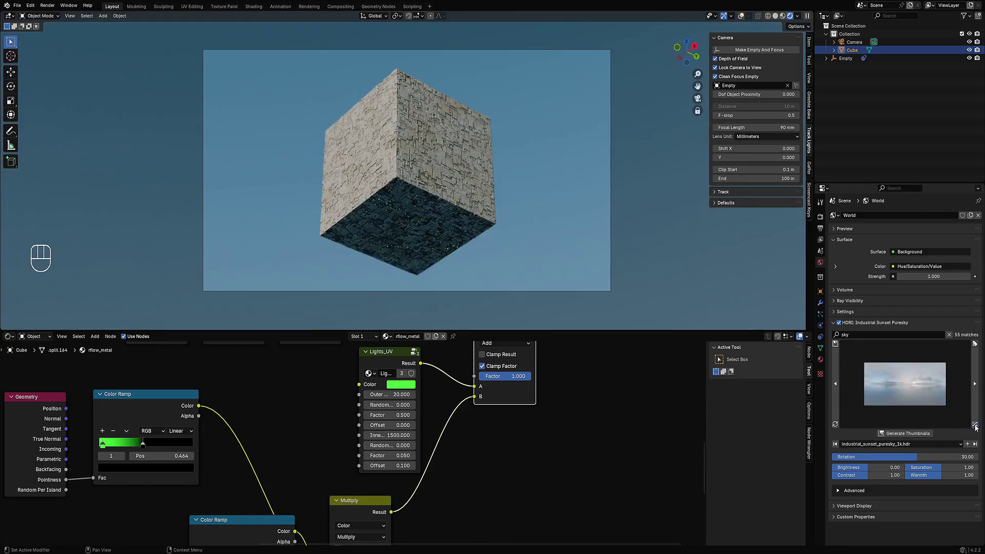
{"action": "left_click", "coordinate": [975, 427]}
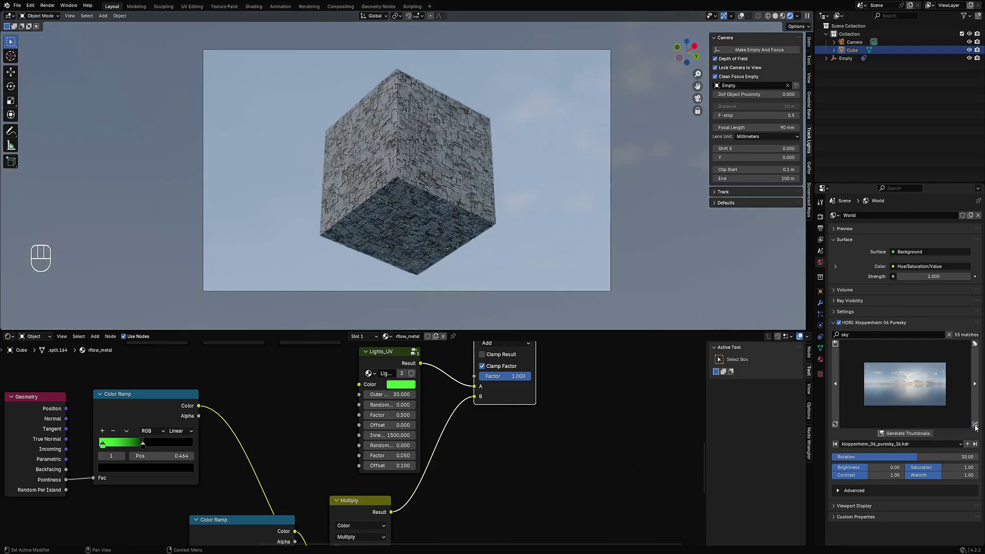
{"action": "left_click", "coordinate": [975, 427]}
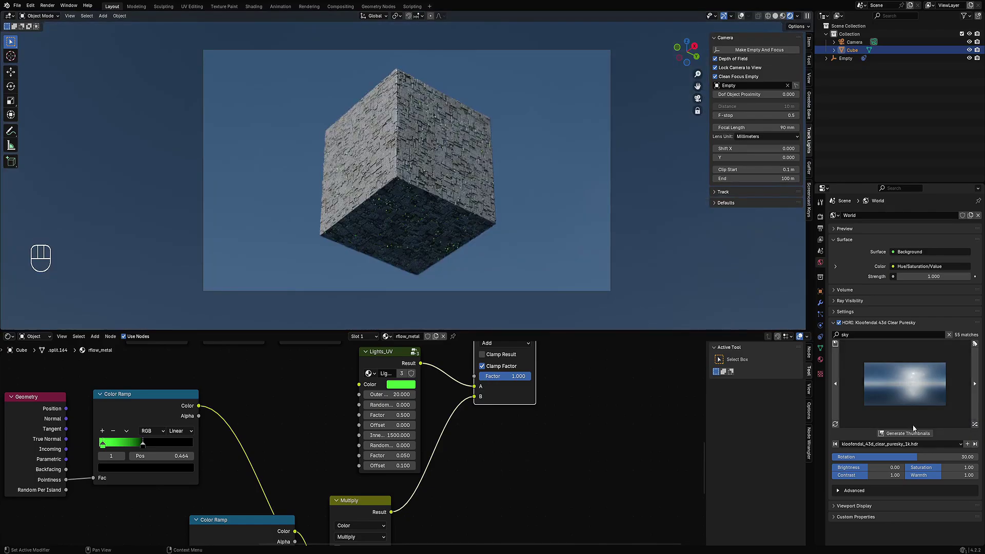
{"action": "middle_click_drag", "start_coordinate": [546, 214], "coordinate": [478, 201]}
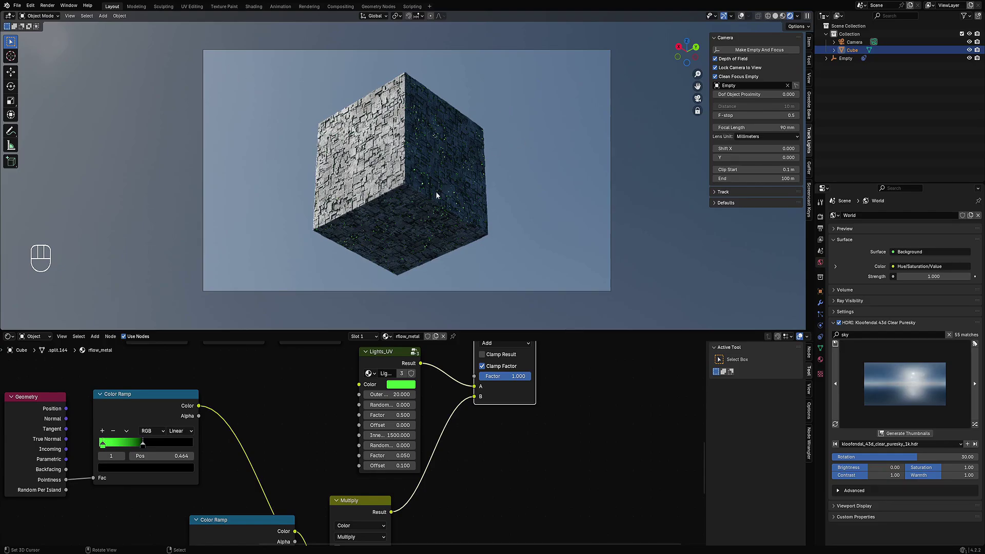
- Leave the camera view for a close solid-shaded view of the cube and save the file
{"action": "key", "text": "KP_0"}
{"action": "scroll", "coordinate": [427, 150], "scroll_direction": "up", "scroll_amount": 3}
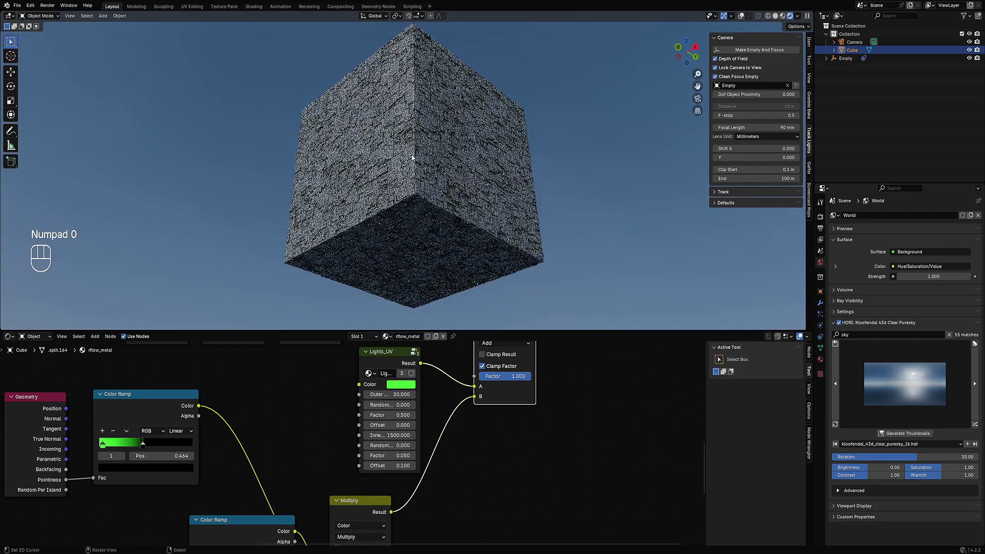
{"action": "key", "text": "z"}
{"action": "left_click", "coordinate": [485, 146]}
{"action": "key", "text": "ctrl+s"}
- View the panelled cube from the front in wireframe and snap the 3D cursor to it
{"action": "mouse_move", "coordinate": [485, 147]}
{"action": "middle_mouse_down", "text": "alt"}
{"action": "mouse_move", "coordinate": [504, 196]}
{"action": "mouse_move", "coordinate": [515, 170]}
{"action": "mouse_move", "coordinate": [512, 213]}
{"action": "mouse_move", "coordinate": [468, 162]}
{"action": "middle_mouse_up", "text": "alt"}
{"action": "key", "text": "shift+z"}
{"action": "key", "text": "shift+a"}
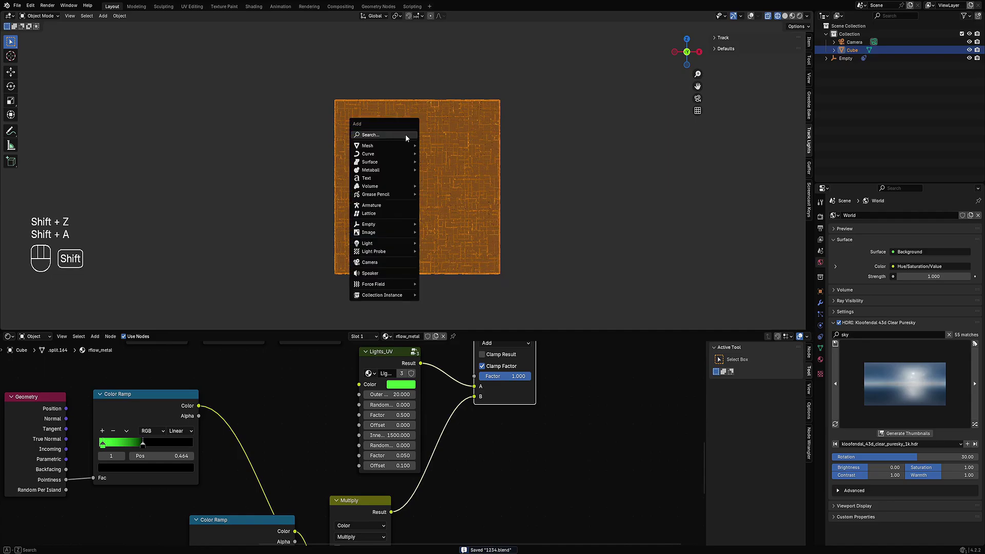
{"action": "key", "text": "shift+s"}
{"action": "left_click", "coordinate": [494, 231]}
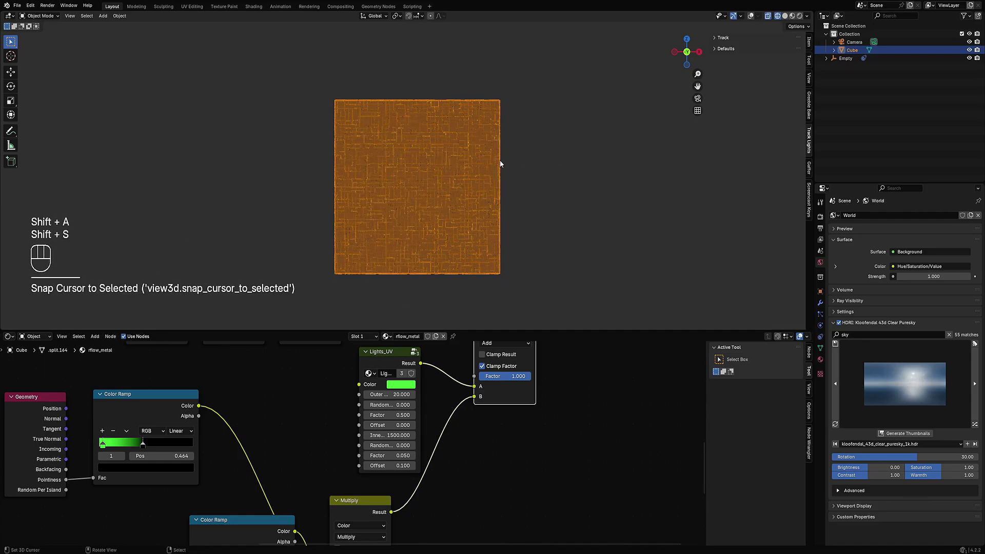
- Turn the overlays back on, add a new cube mesh at the 3D cursor, and open it for mesh editing in solid shading
{"action": "key", "text": "shift+alt+z"}
{"action": "middle_click_drag", "start_coordinate": [441, 142], "coordinate": [475, 115]}
{"action": "key", "text": "shift+a"}
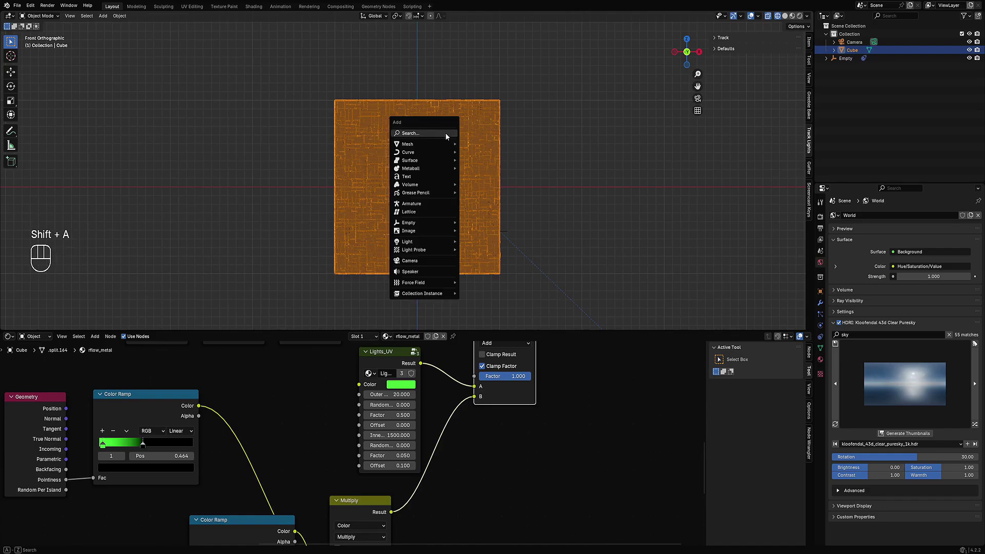
{"action": "mouse_move", "coordinate": [444, 144]}
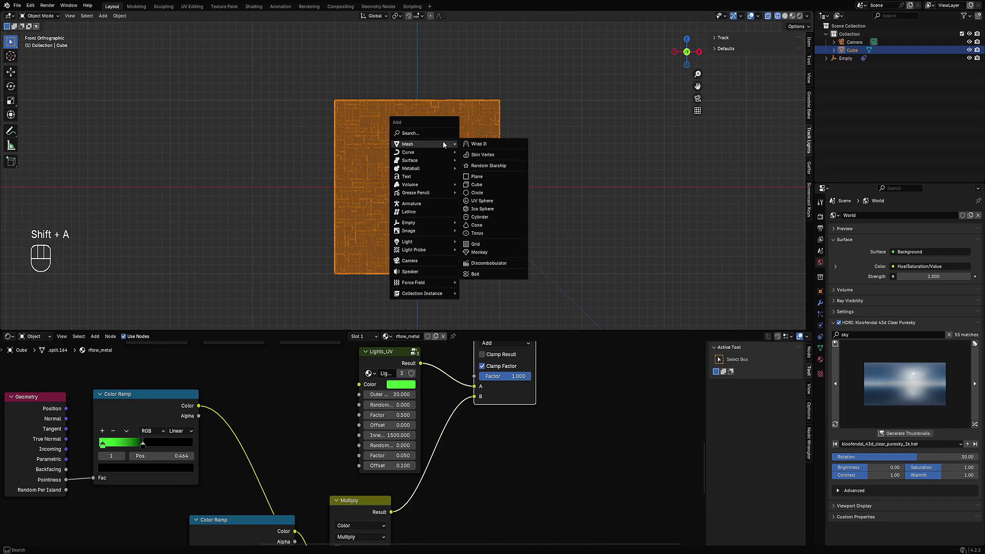
{"action": "left_click", "coordinate": [479, 184]}
{"action": "middle_click_drag", "start_coordinate": [482, 188], "coordinate": [429, 125]}
{"action": "key", "text": "Tab"}
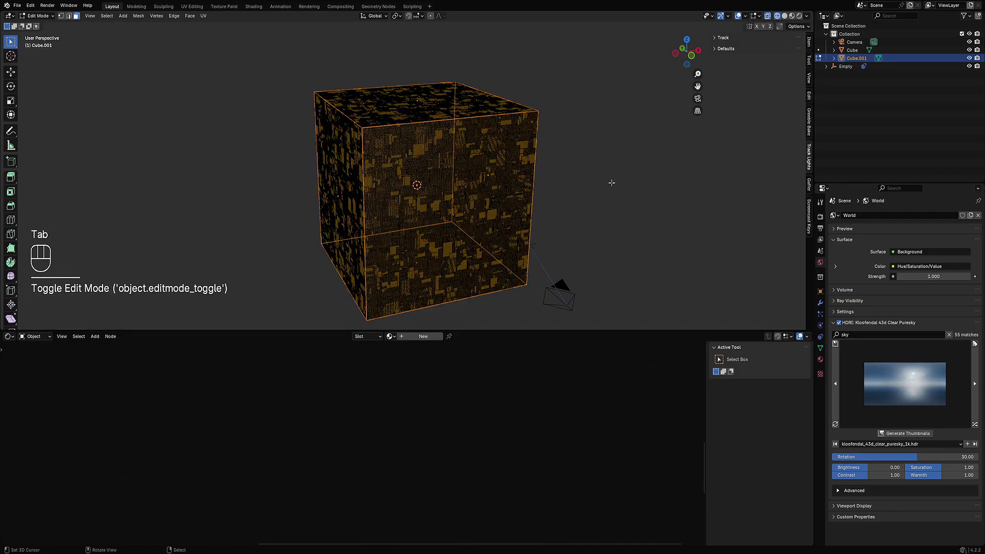
{"action": "key", "text": "shift+z"}
{"action": "key", "text": "s"}
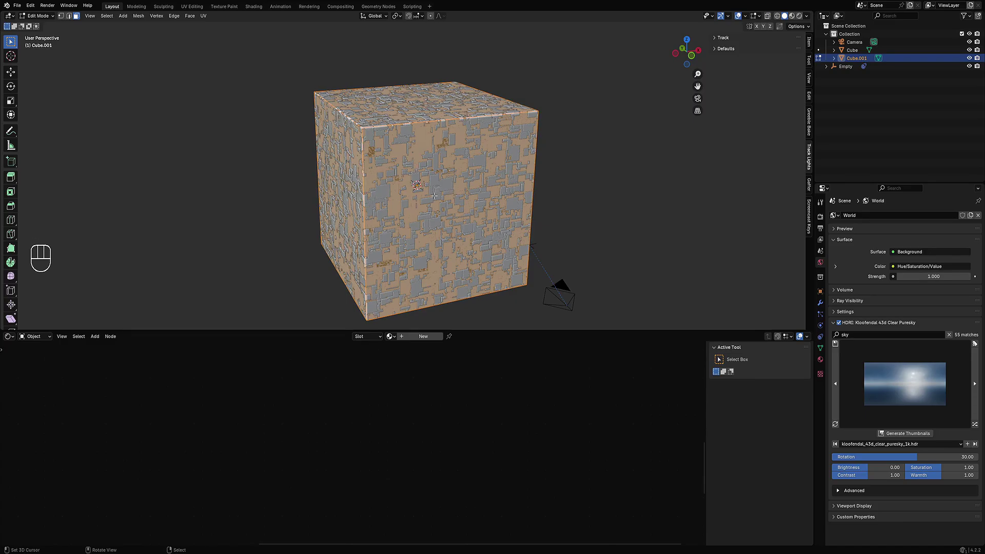
{"action": "key", "text": "Tab"}
{"action": "key", "text": "Tab"}
{"action": "key", "text": "a"}
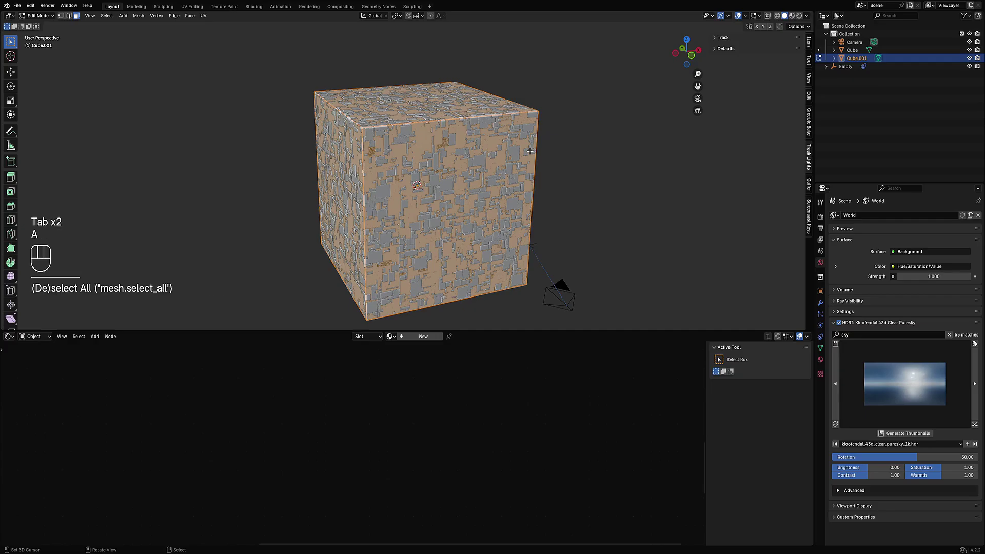
{"action": "key", "text": "Tab"}
{"action": "middle_click_drag", "start_coordinate": [530, 151], "coordinate": [539, 128]}
{"action": "key", "text": "shift+q"}
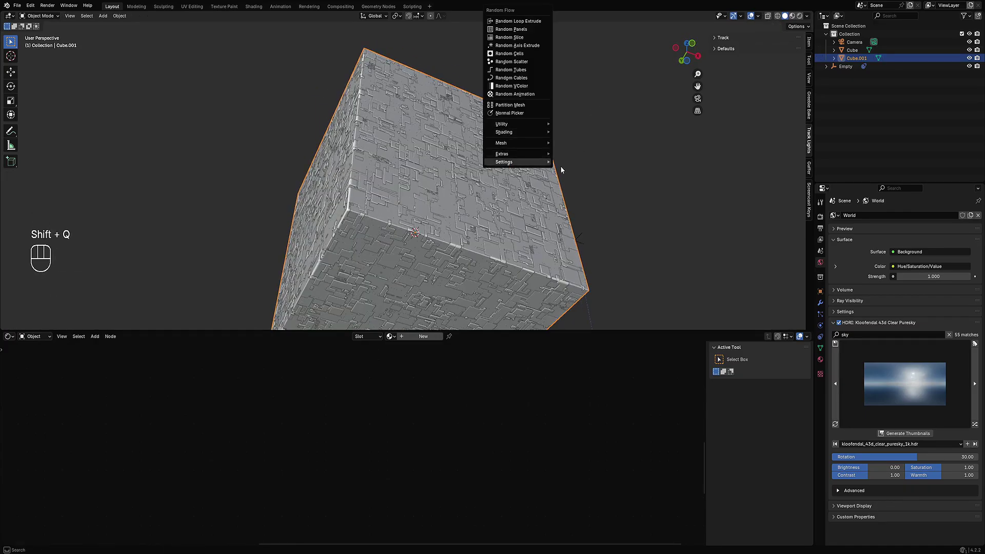
- Scale the new cube's mesh down to about 0.996 so it sits just inside the panelled cube
{"action": "key", "text": "Tab"}
{"action": "key", "text": "s"}
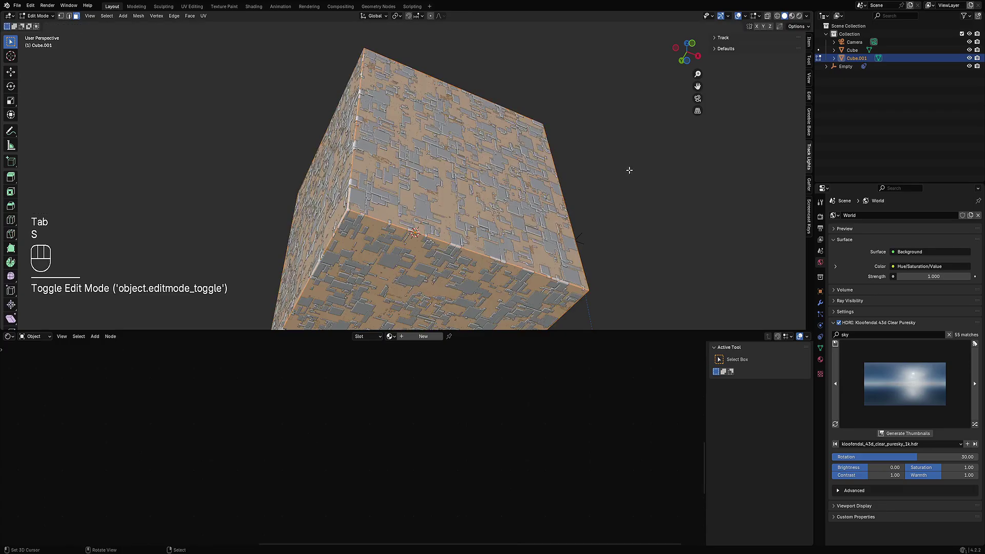
{"action": "key", "text": "s"}
{"action": "key", "text": "shift"}
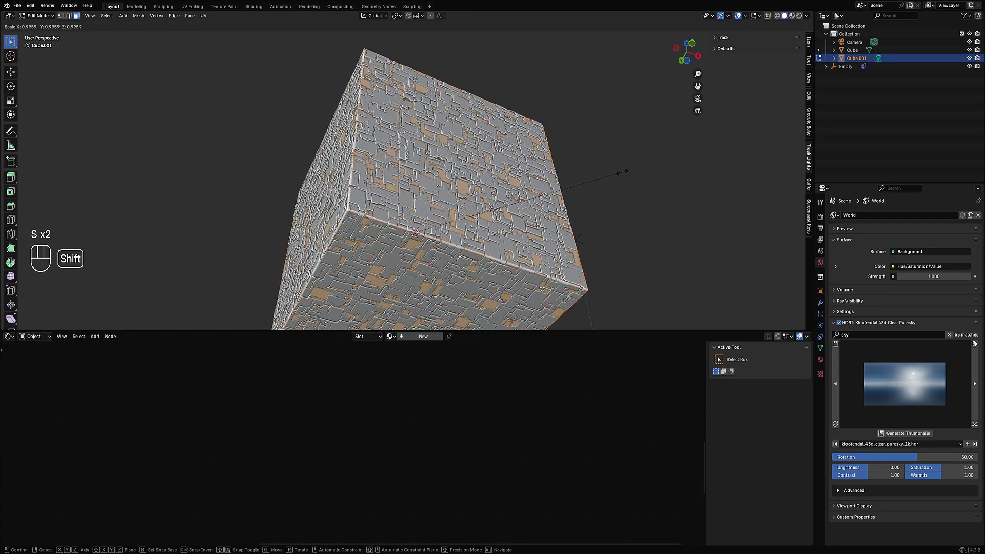
{"action": "left_click", "coordinate": [618, 171]}
{"action": "key", "text": "Tab"}
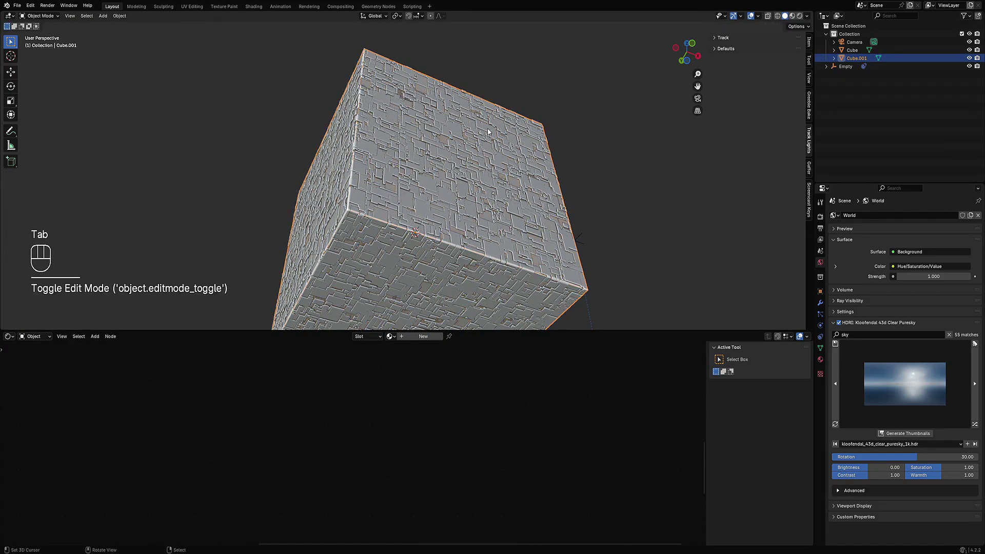
- Run Random Cells on the new inner cube with the "pool 100 indv depth" preset
{"action": "key", "text": "shift+q"}
{"action": "left_click", "coordinate": [479, 51]}
{"action": "left_click", "coordinate": [551, 72]}
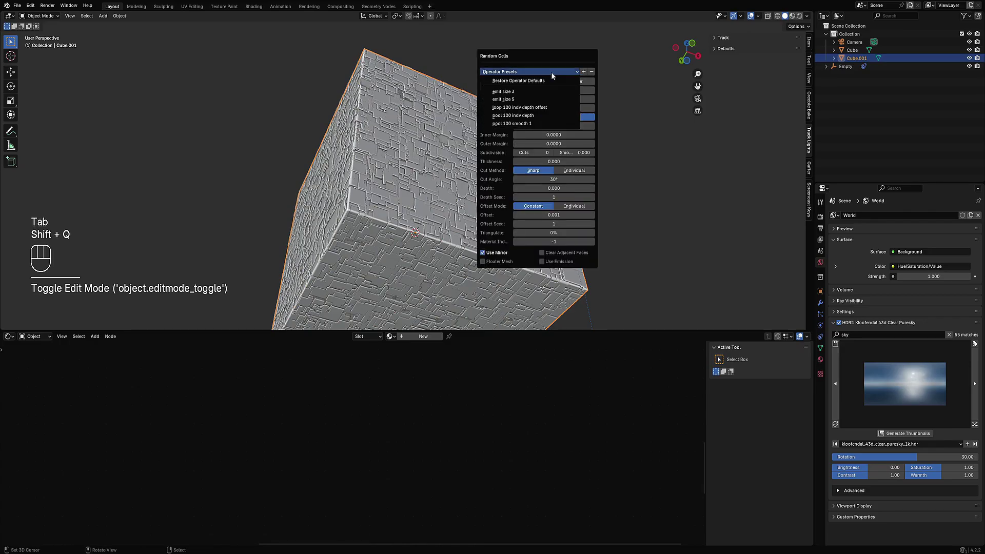
{"action": "left_click", "coordinate": [543, 115]}
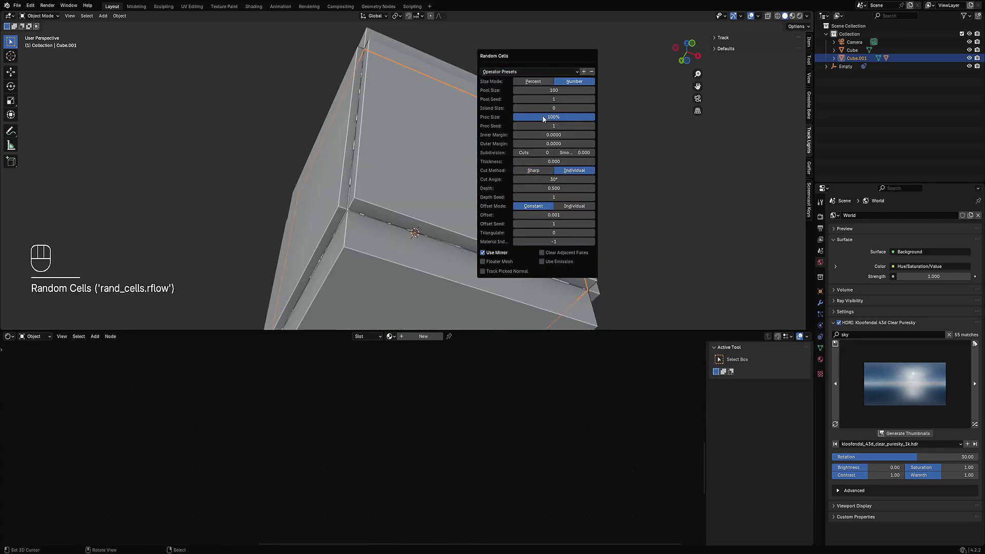
{"action": "scroll", "coordinate": [463, 152], "scroll_direction": "down", "scroll_amount": 2}
{"action": "middle_click_drag", "start_coordinate": [463, 152], "coordinate": [503, 157]}
{"action": "scroll", "coordinate": [503, 157], "scroll_direction": "up", "scroll_amount": 1}
- Try 45 and 100 subdivision cuts for the Random Cells on the inner cube, and set the cuts to 200
{"action": "key", "text": "F9"}
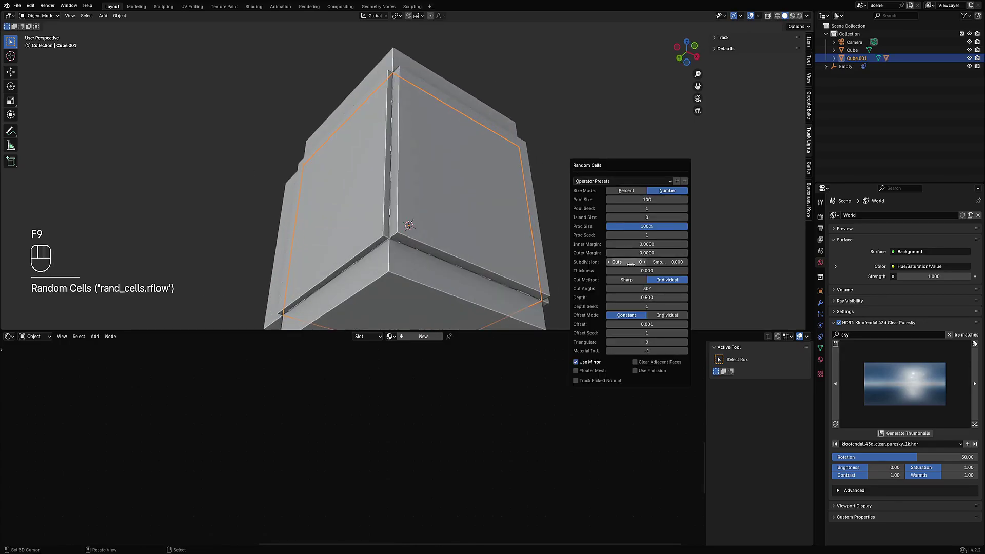
{"action": "mouse_move", "coordinate": [630, 263]}
{"action": "left_mouse_down"}
{"action": "mouse_move", "coordinate": [667, 262]}
{"action": "mouse_move", "coordinate": [629, 262]}
{"action": "left_mouse_up"}
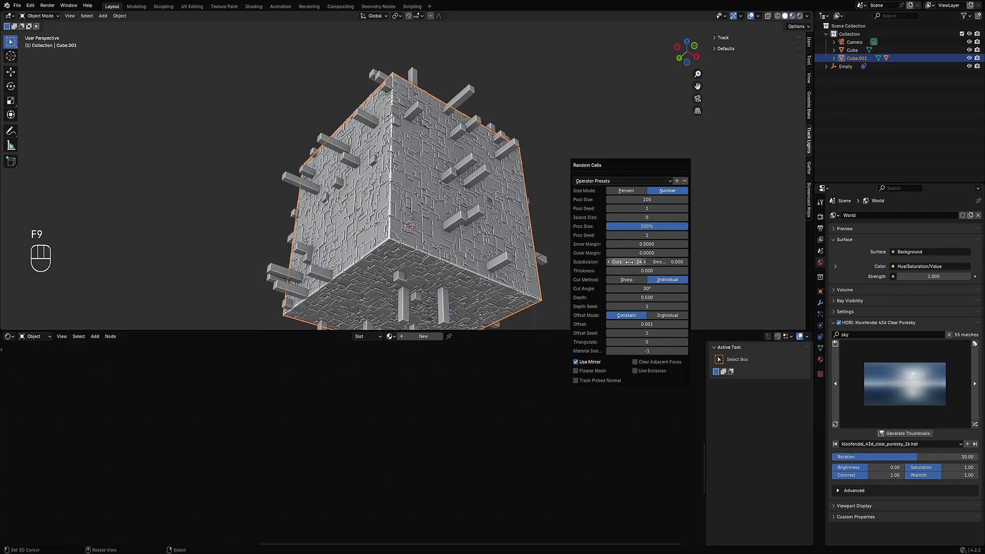
{"action": "left_click", "coordinate": [629, 262]}
{"action": "type", "text": "45"}
{"action": "key", "text": "Return"}
{"action": "double_click", "coordinate": [617, 262]}
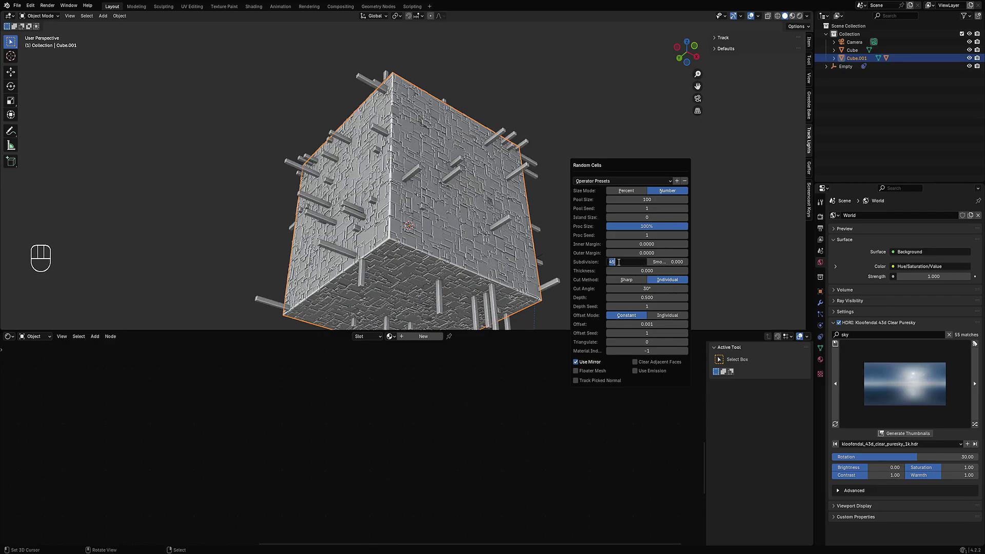
{"action": "type", "text": "100"}
{"action": "key", "text": "Return"}
{"action": "double_click", "coordinate": [618, 262]}
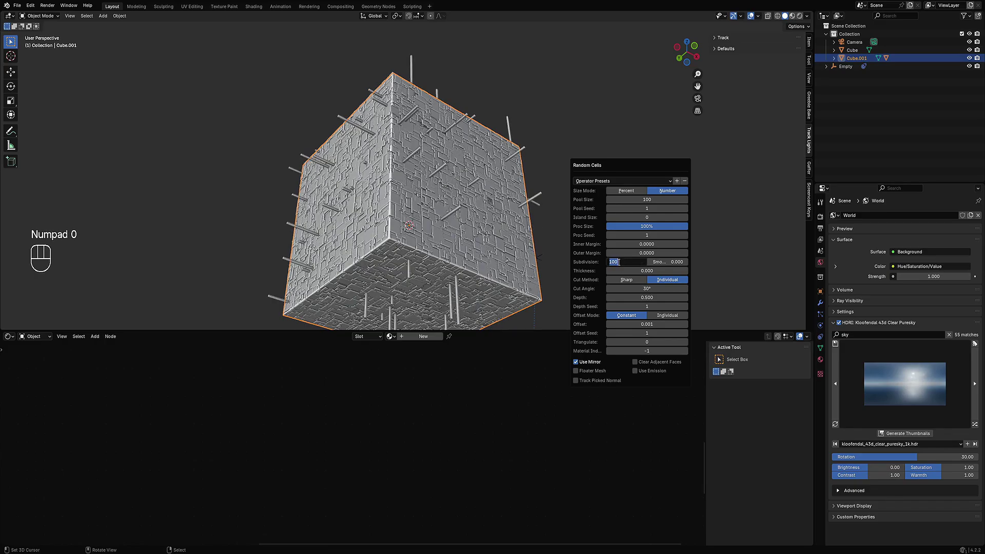
{"action": "type", "text": "200"}
{"action": "key", "text": "Return"}
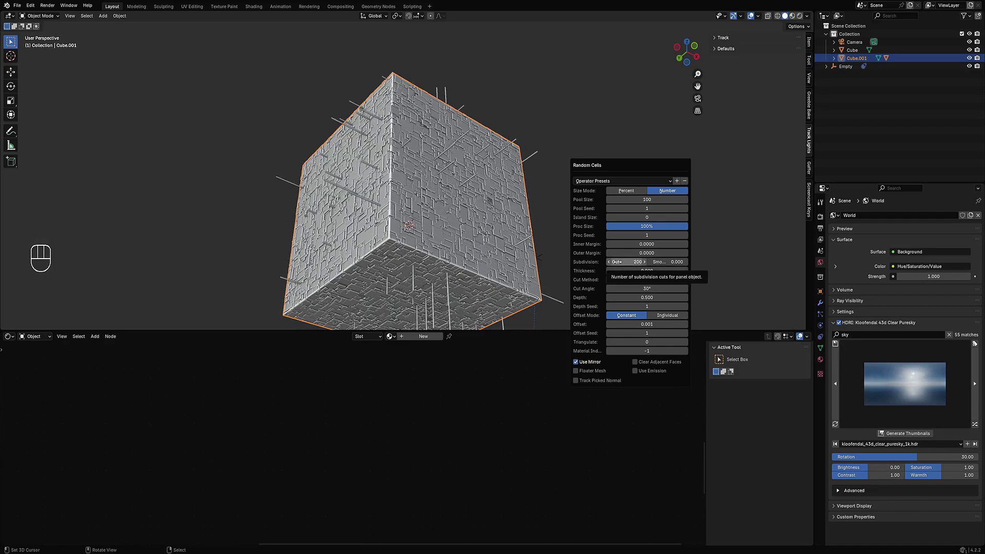
- Set the Random Cells depth to 0.05 and examine the small protrusions on the cube's surface up close
{"action": "double_click", "coordinate": [643, 298]}
{"action": "key", "text": "BackSpace"}
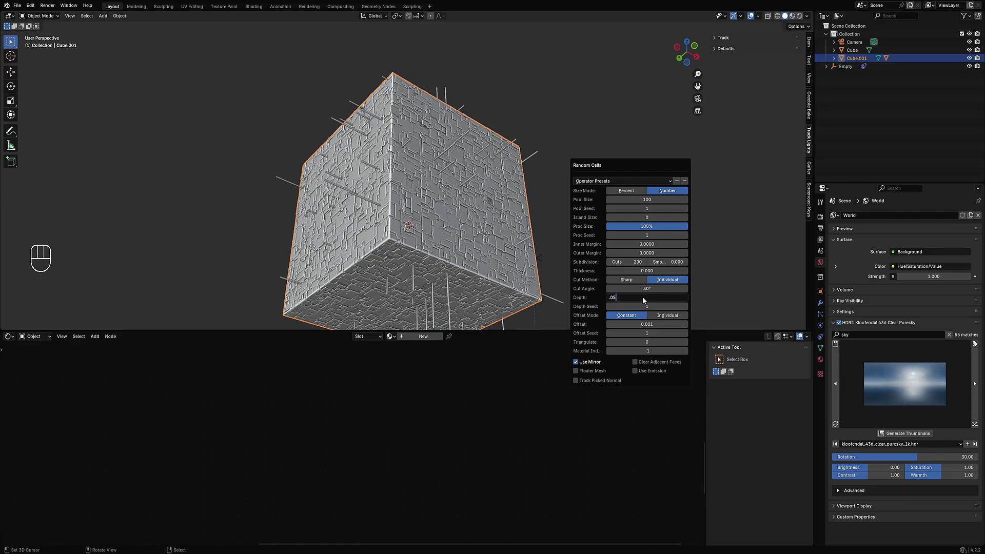
{"action": "key", "text": "Return"}
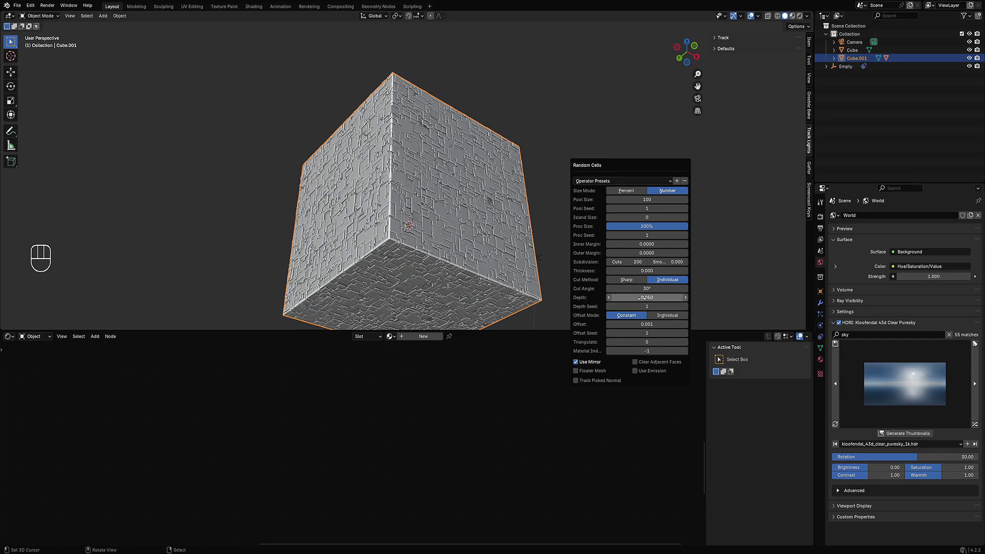
{"action": "middle_click_drag", "start_coordinate": [545, 211], "coordinate": [546, 147]}
{"action": "scroll", "coordinate": [524, 174], "scroll_direction": "up", "scroll_amount": 5}
{"action": "scroll", "coordinate": [540, 213], "scroll_direction": "down", "scroll_amount": 5}
{"action": "scroll", "coordinate": [540, 189], "scroll_direction": "up", "scroll_amount": 2}
{"action": "mouse_move", "coordinate": [541, 195]}
{"action": "middle_mouse_down"}
{"action": "mouse_move", "coordinate": [537, 176]}
{"action": "mouse_move", "coordinate": [554, 159]}
{"action": "mouse_move", "coordinate": [553, 189]}
{"action": "middle_mouse_up"}
{"action": "middle_click_drag", "start_coordinate": [553, 189], "coordinate": [560, 193]}
- Increase the Random Cells pool size to 300
{"action": "key", "text": "F9"}
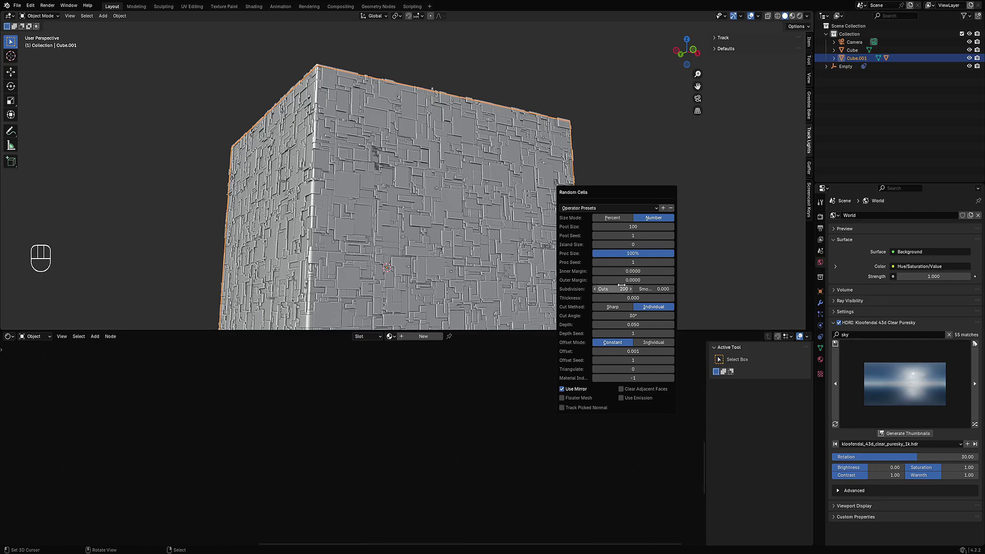
{"action": "left_click", "coordinate": [622, 226]}
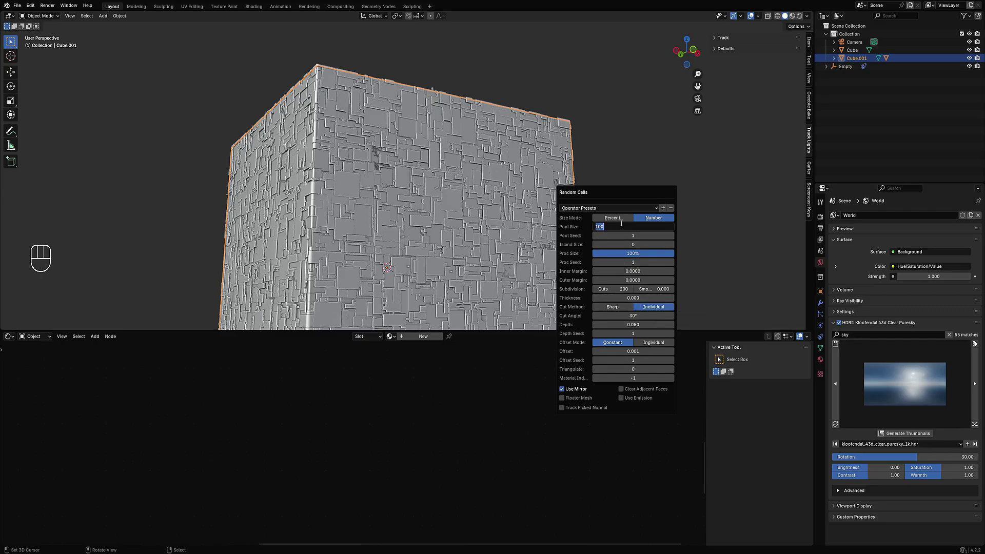
{"action": "type", "text": "300"}
{"action": "left_click", "coordinate": [474, 189]}
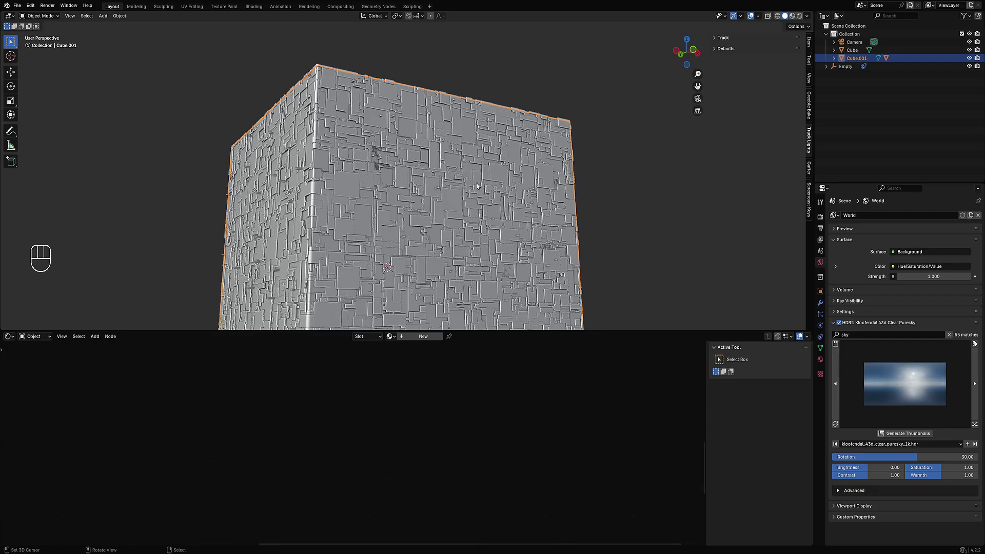
- Delete the original inner cube, keeping the random cells generated from it, and save the file
{"action": "middle_click_drag", "start_coordinate": [478, 186], "coordinate": [556, 137]}
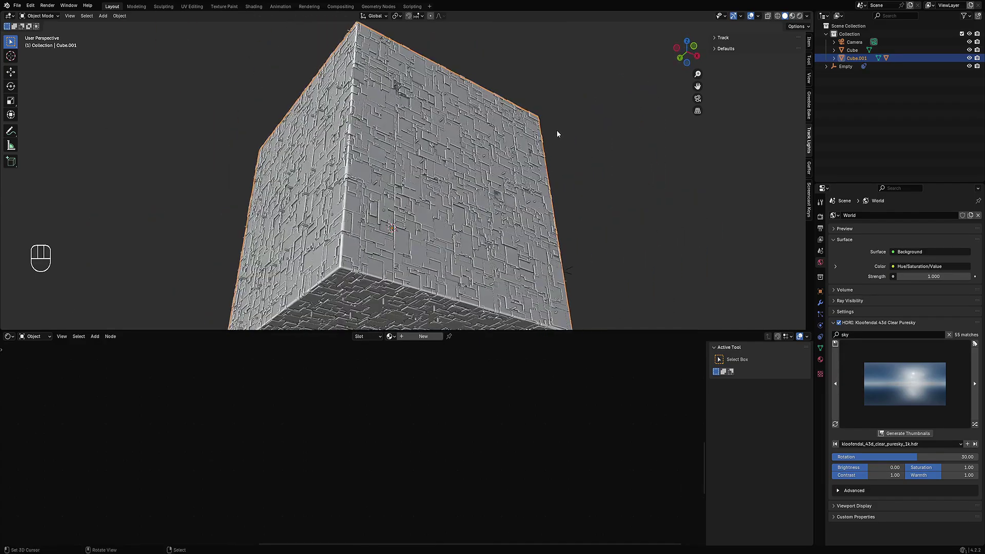
{"action": "key", "text": "shift+alt+z"}
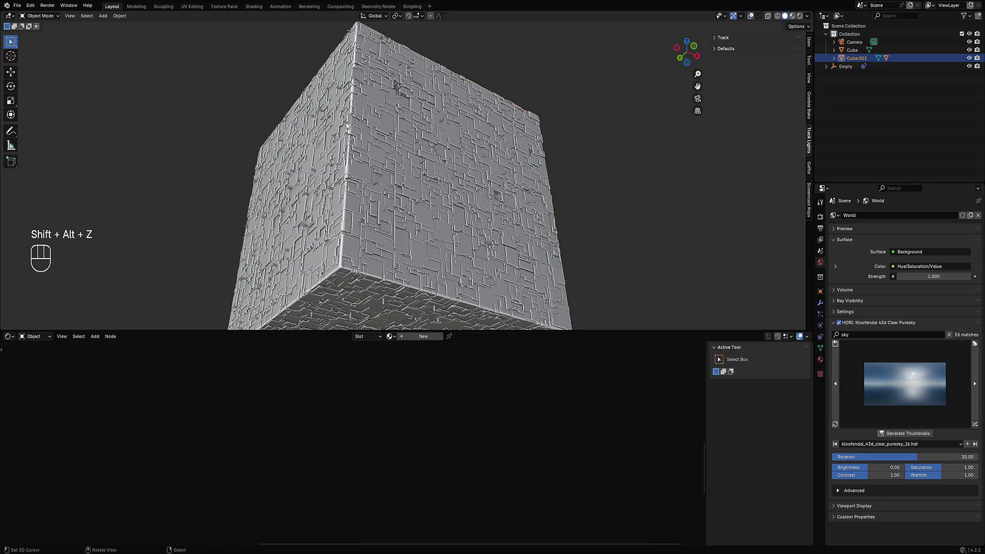
{"action": "key", "text": "shift+alt+z"}
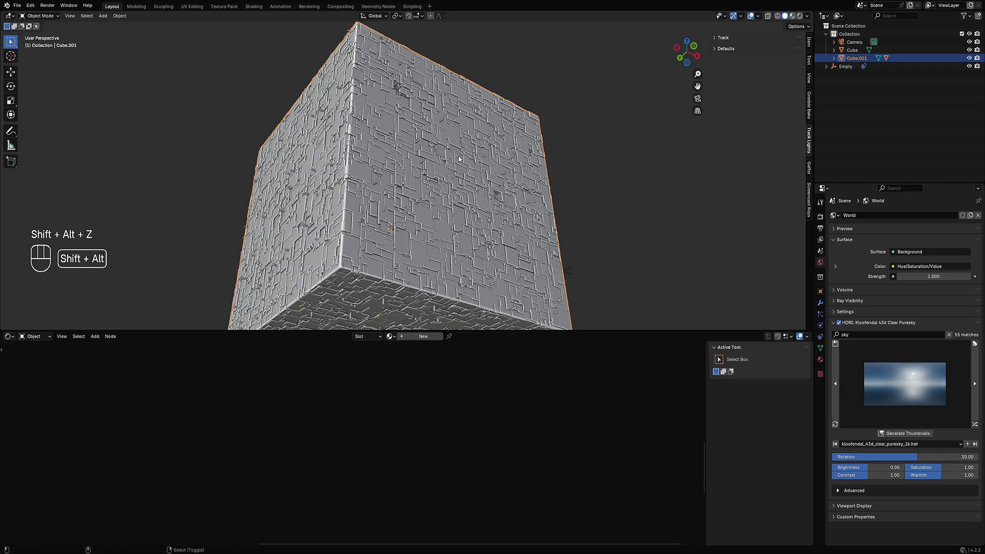
{"action": "left_click", "coordinate": [852, 51]}
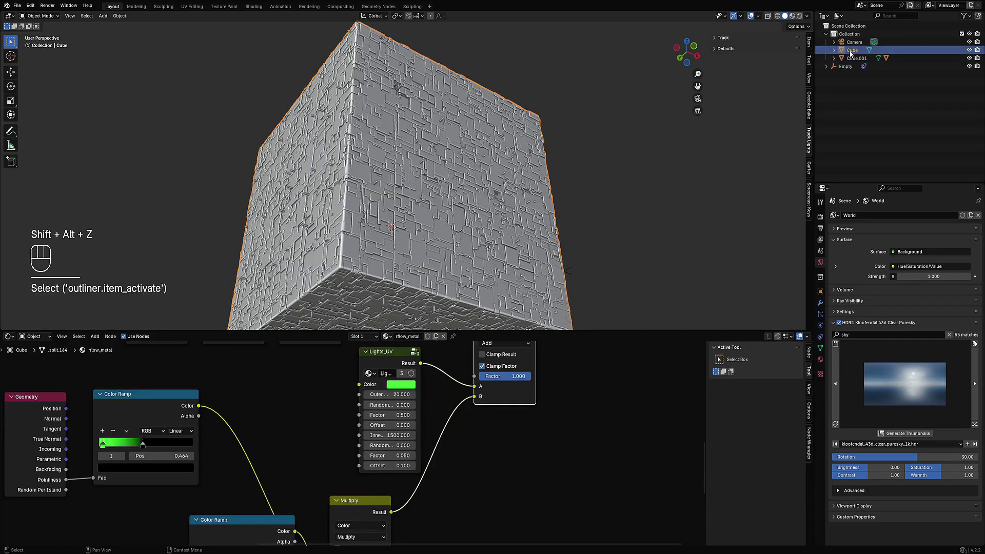
{"action": "left_click", "coordinate": [855, 58]}
{"action": "scroll", "coordinate": [461, 169], "scroll_direction": "down", "scroll_amount": 4}
{"action": "key", "text": "g"}
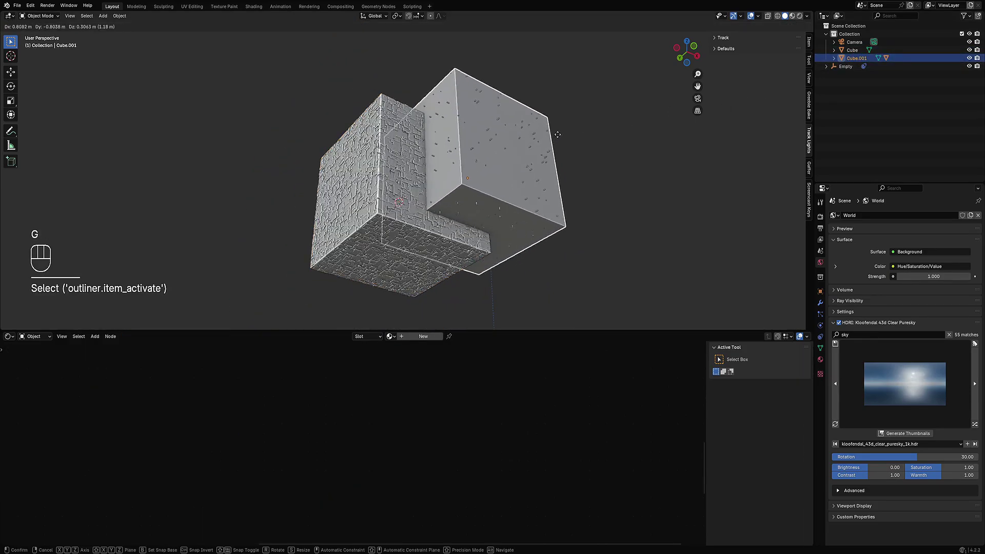
{"action": "right_click", "coordinate": [607, 132]}
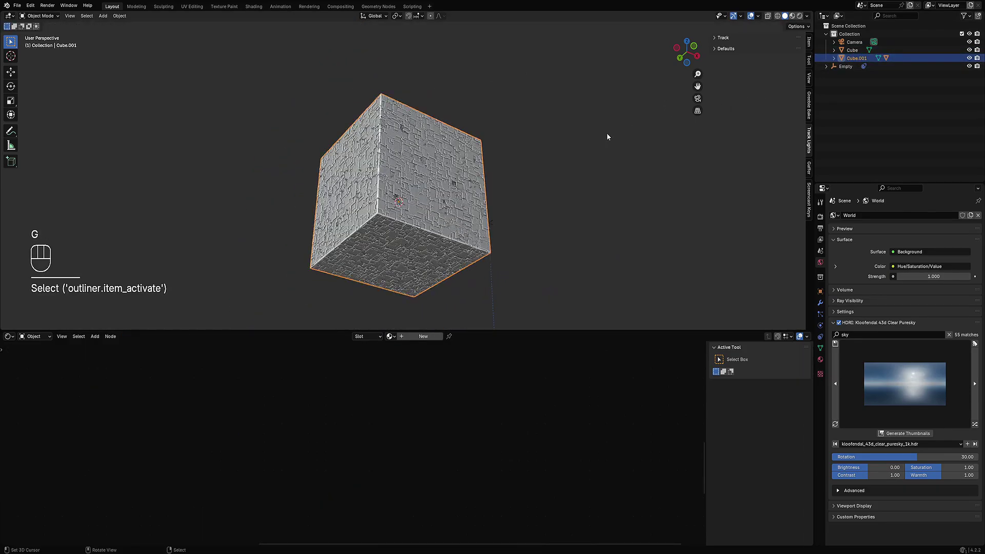
{"action": "key", "text": "x"}
{"action": "key", "text": "ctrl+s"}
- Check the cube and its protrusions in rendered shading against the sky, and return to solid shading
{"action": "key", "text": "z"}
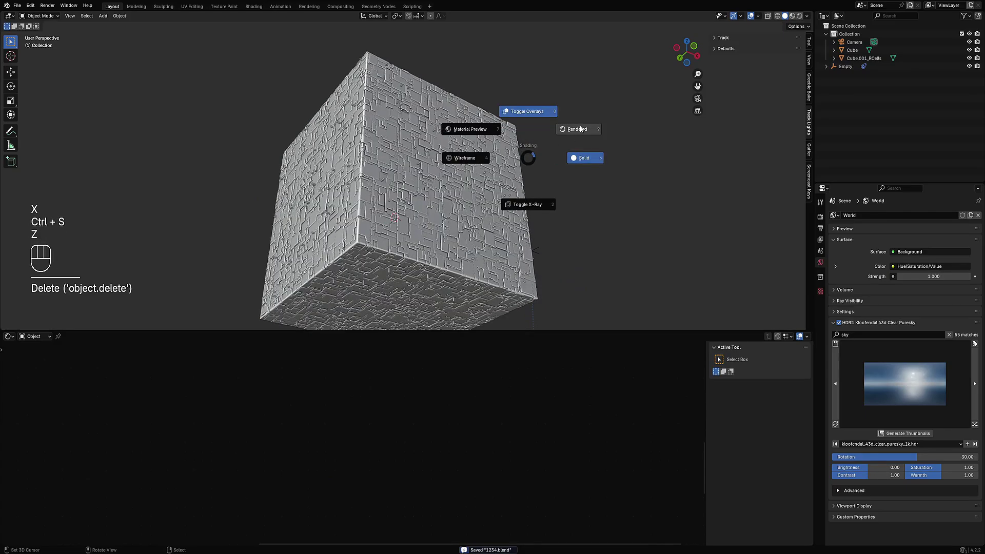
{"action": "left_click", "coordinate": [579, 128]}
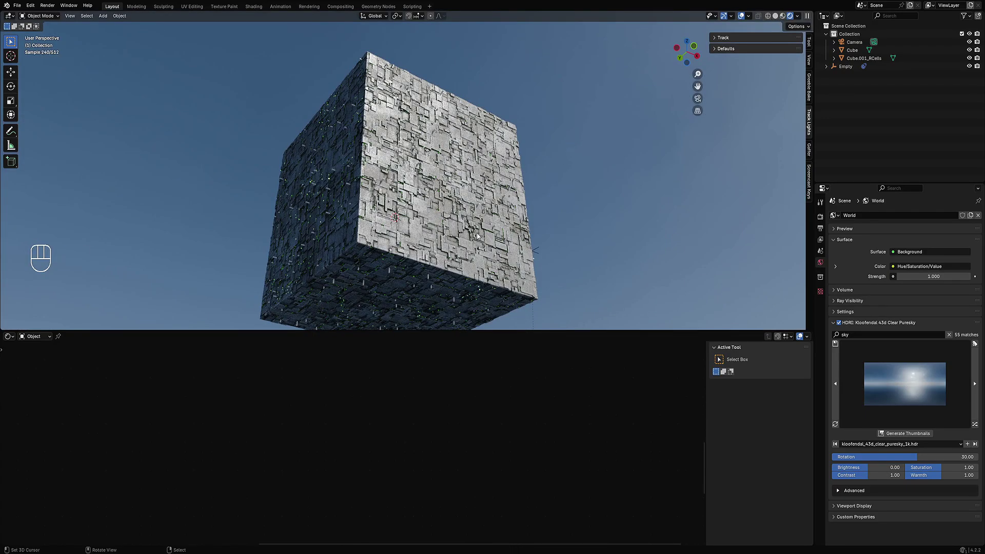
{"action": "middle_click_drag", "start_coordinate": [571, 140], "coordinate": [493, 167]}
{"action": "key", "text": "z"}
{"action": "left_click", "coordinate": [548, 167]}
- Thin all the random-cell protrusions on the cube's surface into narrow slivers with Shrink/Fatten
{"action": "scroll", "coordinate": [531, 186], "scroll_direction": "up", "scroll_amount": 5}
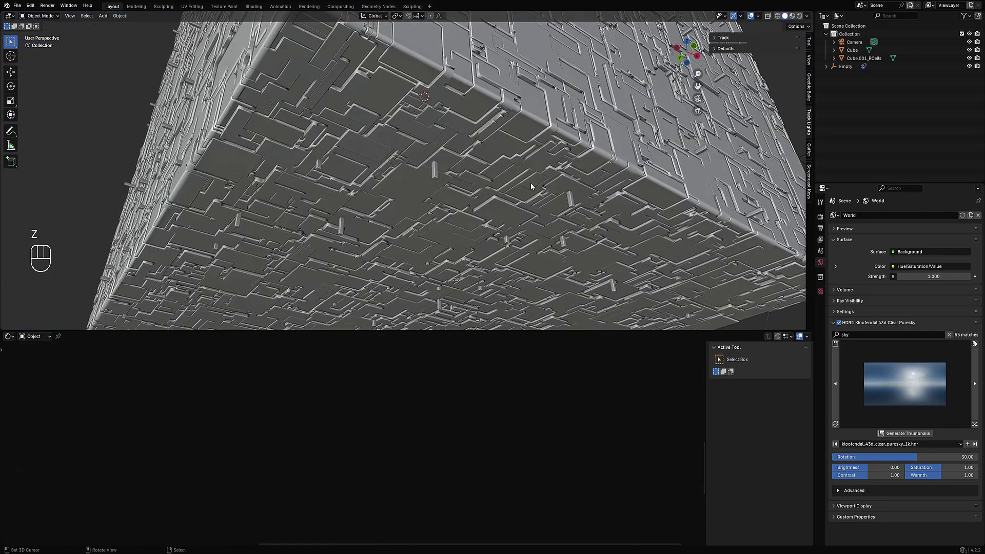
{"action": "left_click", "coordinate": [570, 204]}
{"action": "key", "text": "Tab"}
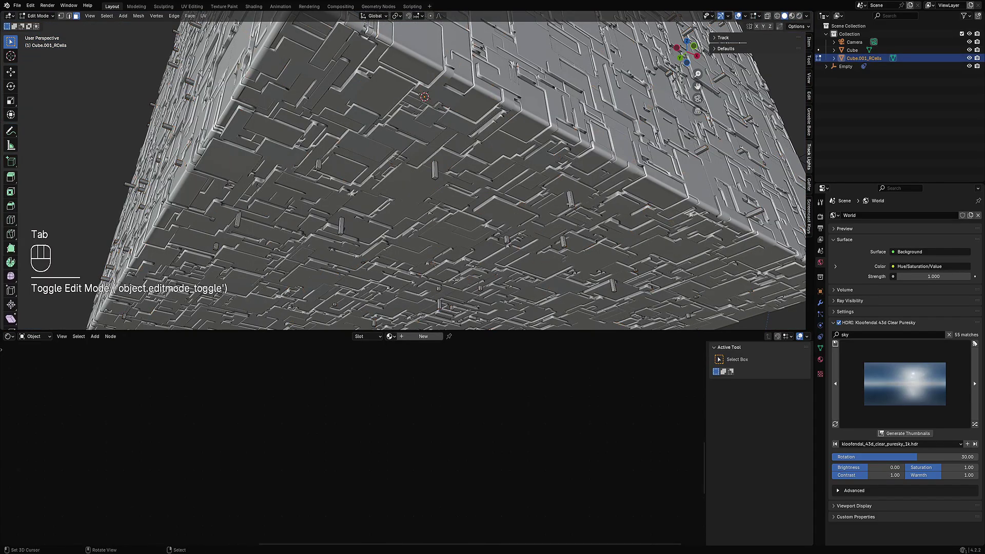
{"action": "key", "text": "a"}
{"action": "middle_click_drag", "start_coordinate": [593, 203], "coordinate": [577, 185], "text": "shift"}
{"action": "key", "text": "alt+s"}
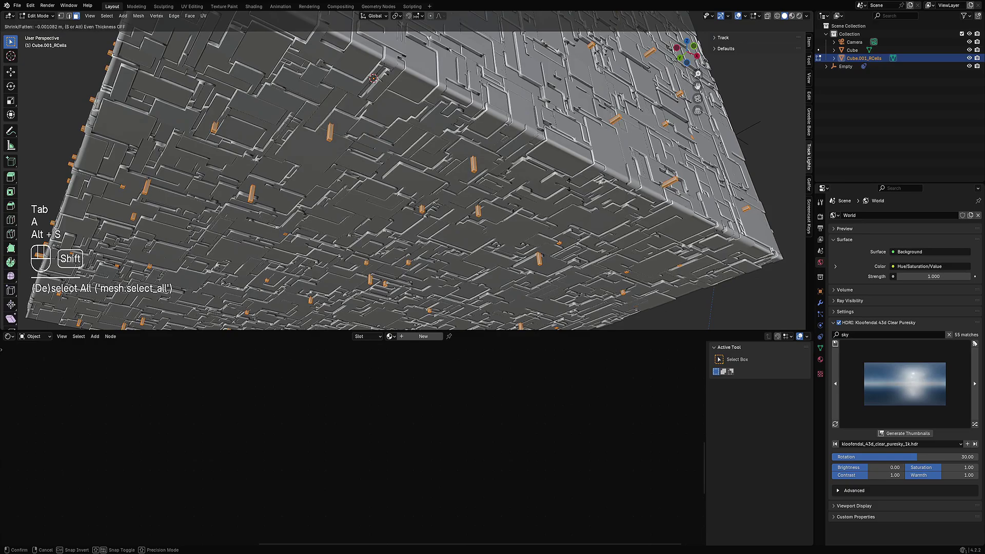
{"action": "left_click", "coordinate": [577, 186]}
{"action": "key", "text": "alt+s"}
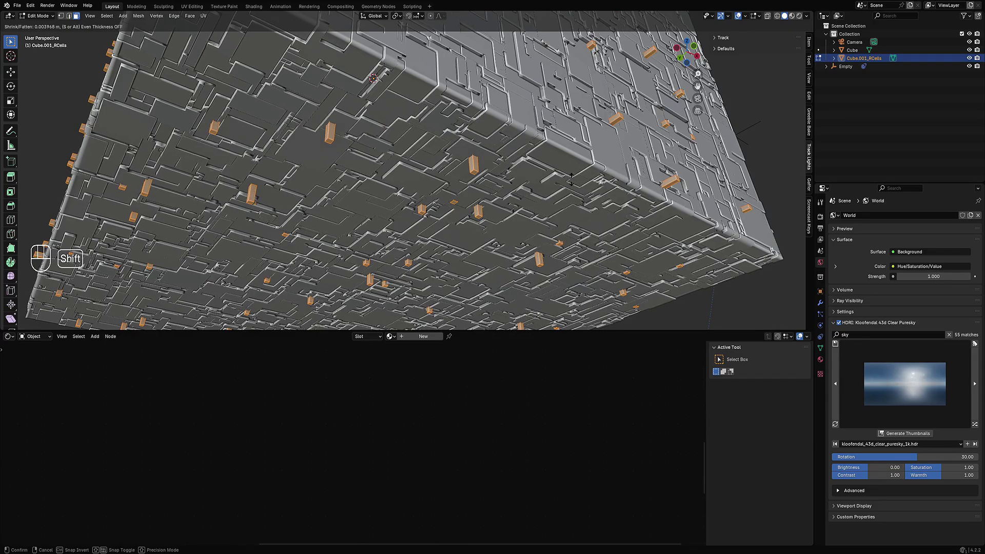
{"action": "left_click", "coordinate": [575, 180]}
{"action": "key", "text": "alt+s"}
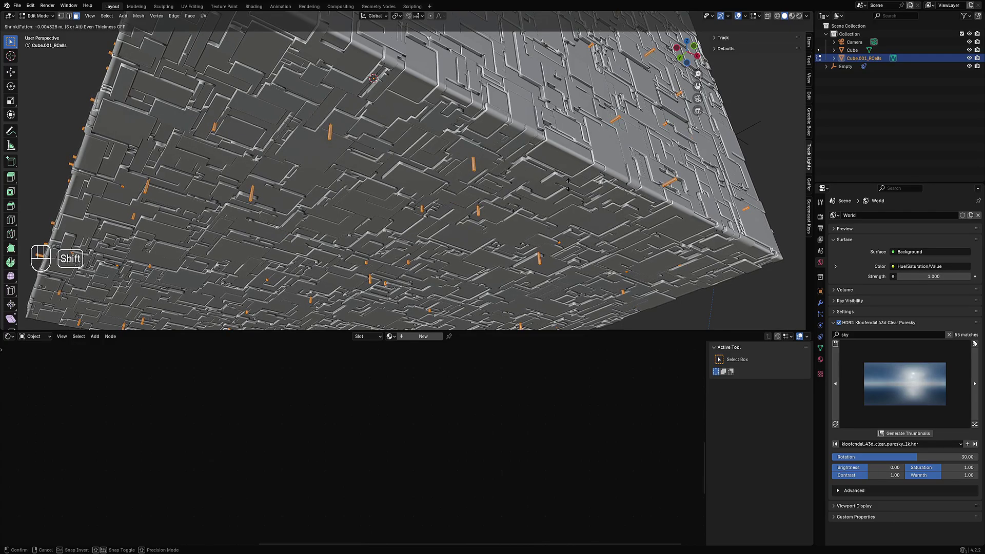
{"action": "key", "text": "s"}
{"action": "left_click", "coordinate": [564, 187]}
{"action": "key", "text": "Tab"}
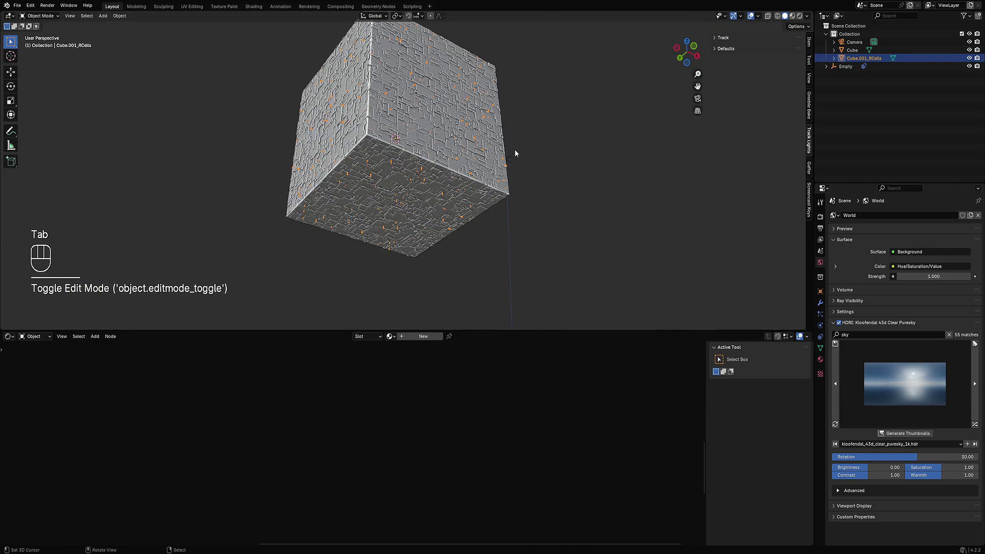
- Examine the thinned protrusions on the cube's underside up close with the viewport overlays hidden
{"action": "key", "text": "alt+a"}
{"action": "scroll", "coordinate": [513, 129], "scroll_direction": "up", "scroll_amount": 5}
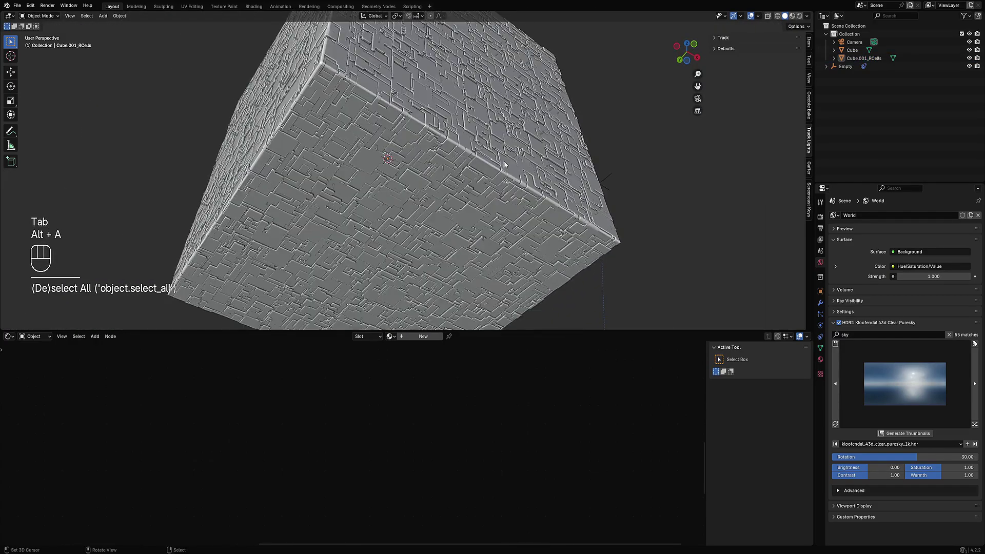
{"action": "key", "text": "shift+alt+z"}
{"action": "scroll", "coordinate": [467, 177], "scroll_direction": "up", "scroll_amount": 4}
{"action": "left_click", "coordinate": [467, 177]}
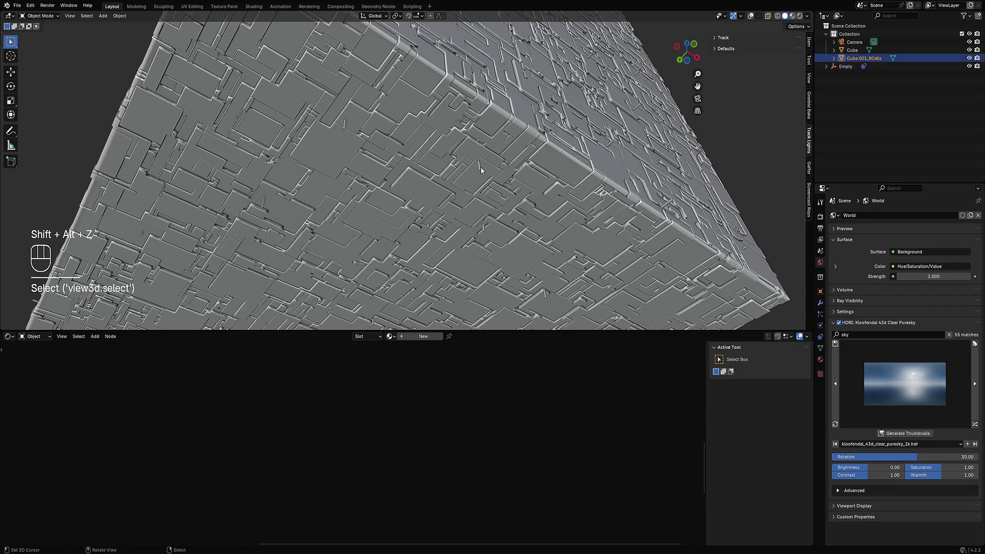
{"action": "key", "text": "shift+alt+z"}
{"action": "middle_click_drag", "start_coordinate": [467, 176], "coordinate": [510, 152]}
- Assign the existing rflow_metal material to the random-cell protrusions
{"action": "right_click", "coordinate": [510, 153]}
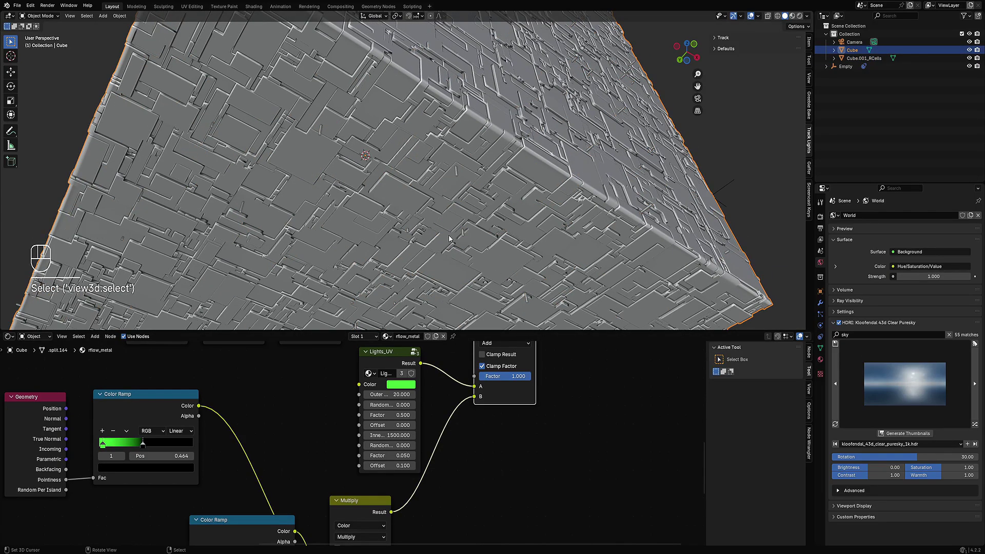
{"action": "right_click", "coordinate": [456, 174]}
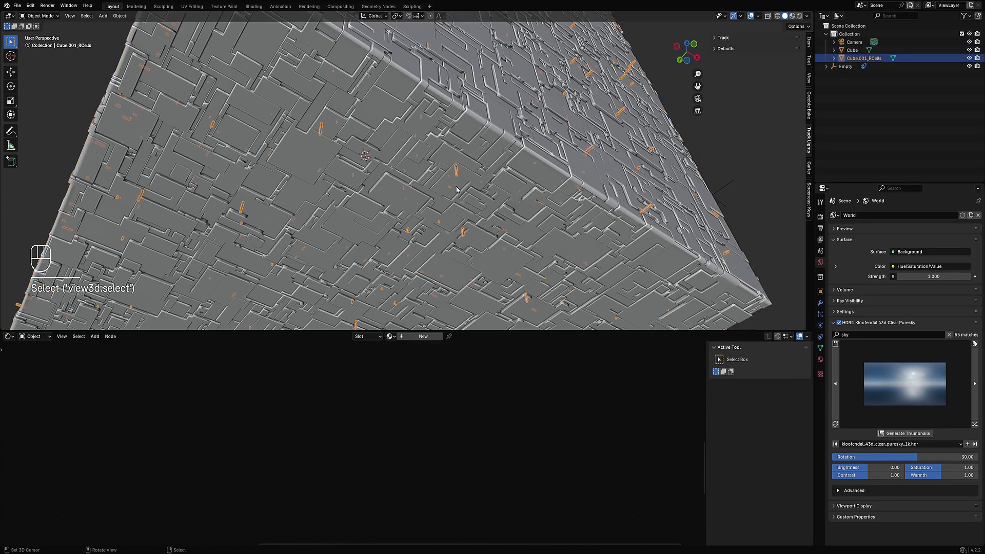
{"action": "left_click", "coordinate": [386, 338]}
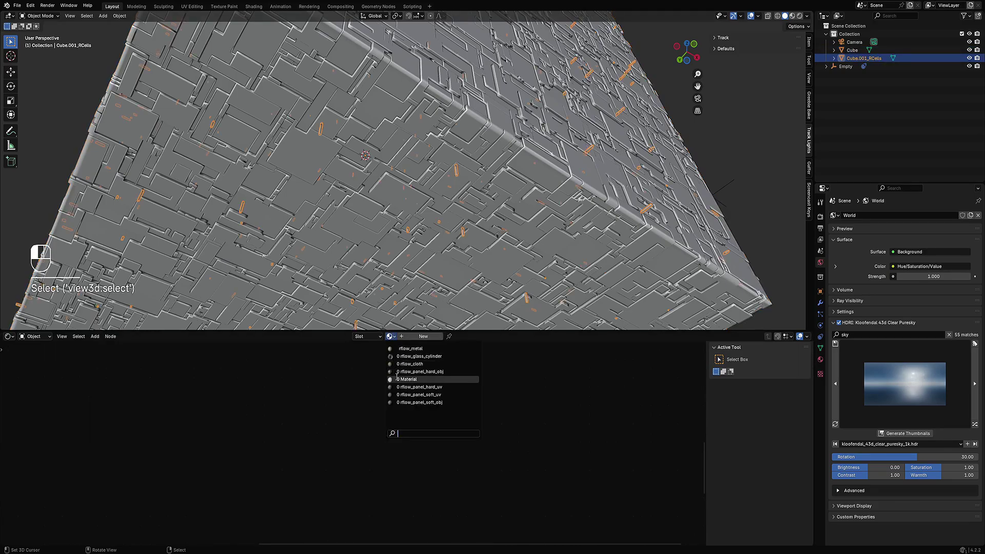
{"action": "left_click", "coordinate": [406, 381]}
{"action": "left_click", "coordinate": [387, 337]}
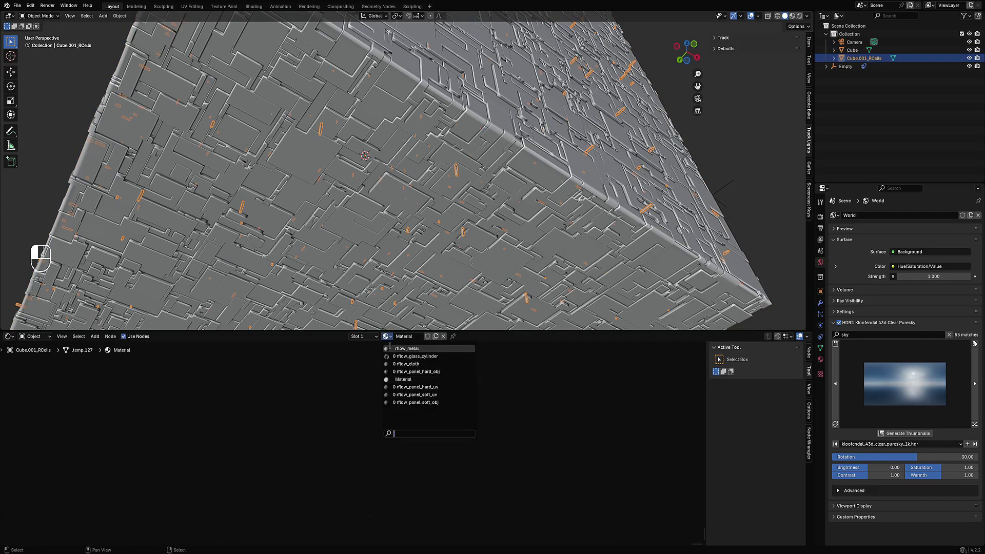
{"action": "left_click", "coordinate": [407, 349]}
- Examine the detailed cube in rendered shading from several sides and distances, and return to solid shading
{"action": "scroll", "coordinate": [461, 155], "scroll_direction": "down", "scroll_amount": 5}
{"action": "key", "text": "alt+a"}
{"action": "key", "text": "z"}
{"action": "left_click", "coordinate": [502, 123]}
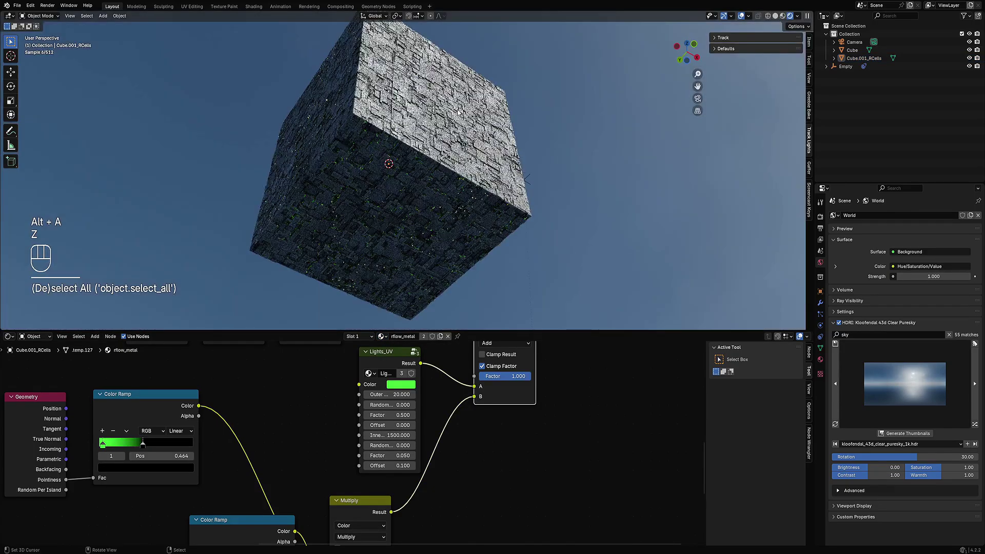
{"action": "middle_click_drag", "start_coordinate": [458, 113], "coordinate": [521, 187]}
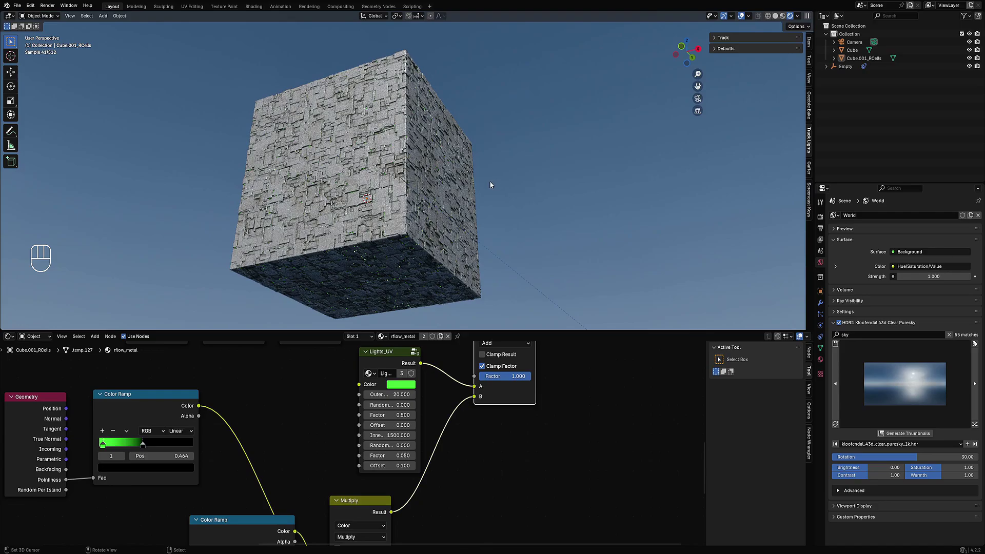
{"action": "scroll", "coordinate": [470, 187], "scroll_direction": "up", "scroll_amount": 5}
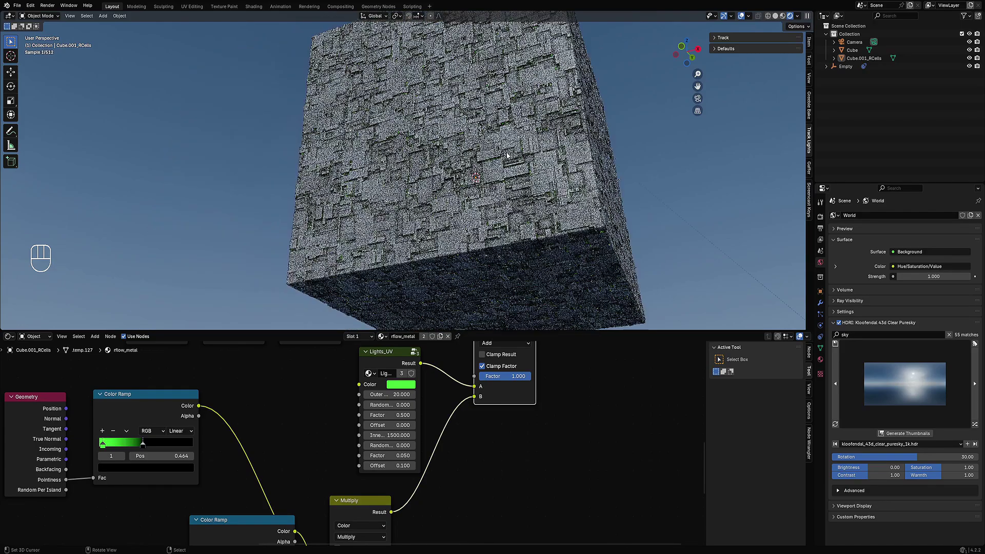
{"action": "scroll", "coordinate": [424, 116], "scroll_direction": "down", "scroll_amount": 5}
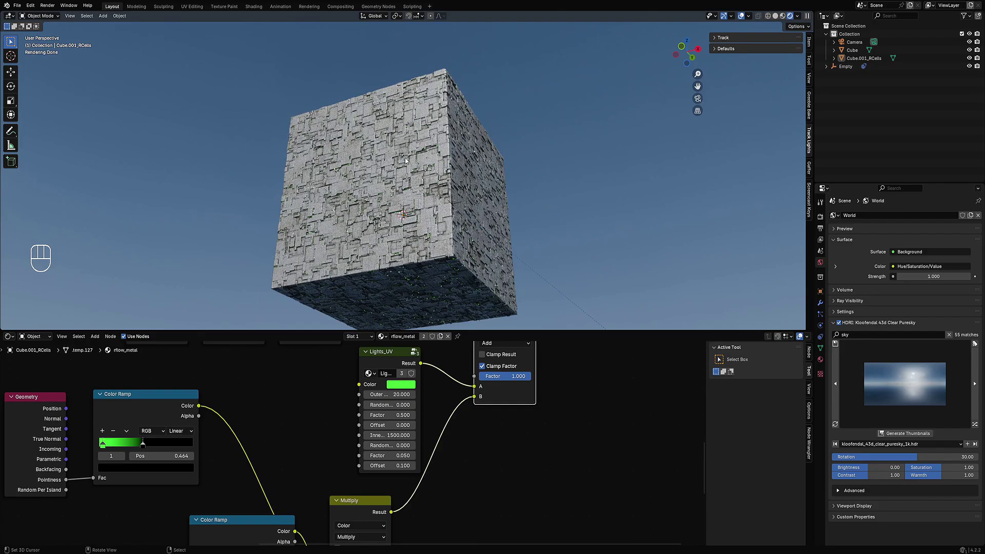
{"action": "scroll", "coordinate": [405, 160], "scroll_direction": "up", "scroll_amount": 4}
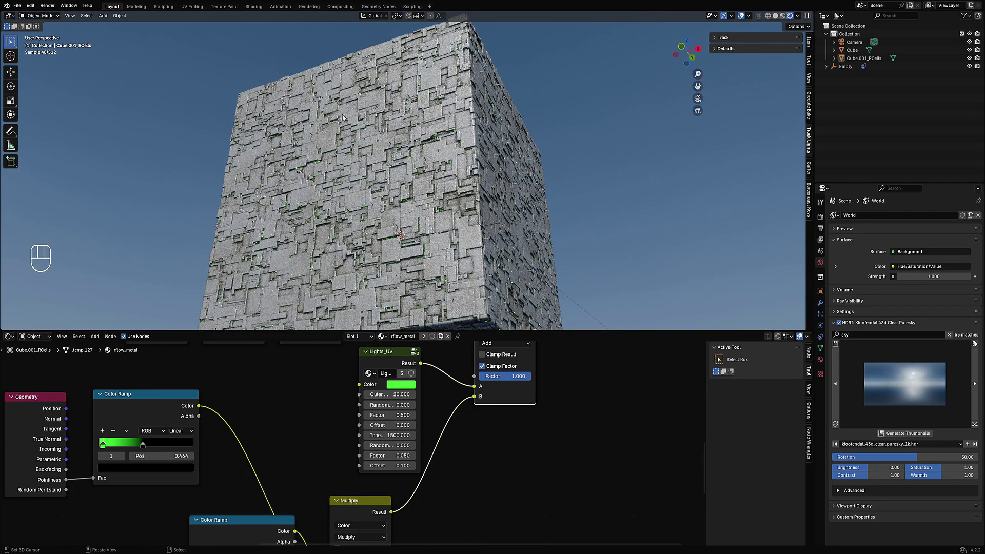
{"action": "middle_click_drag", "start_coordinate": [537, 146], "coordinate": [513, 185]}
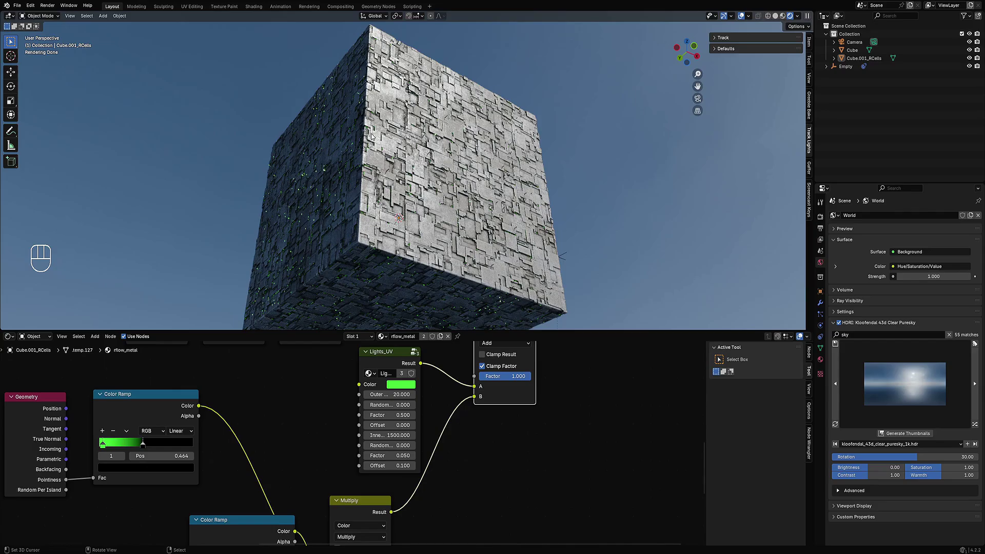
{"action": "middle_click_drag", "start_coordinate": [580, 197], "coordinate": [434, 143]}
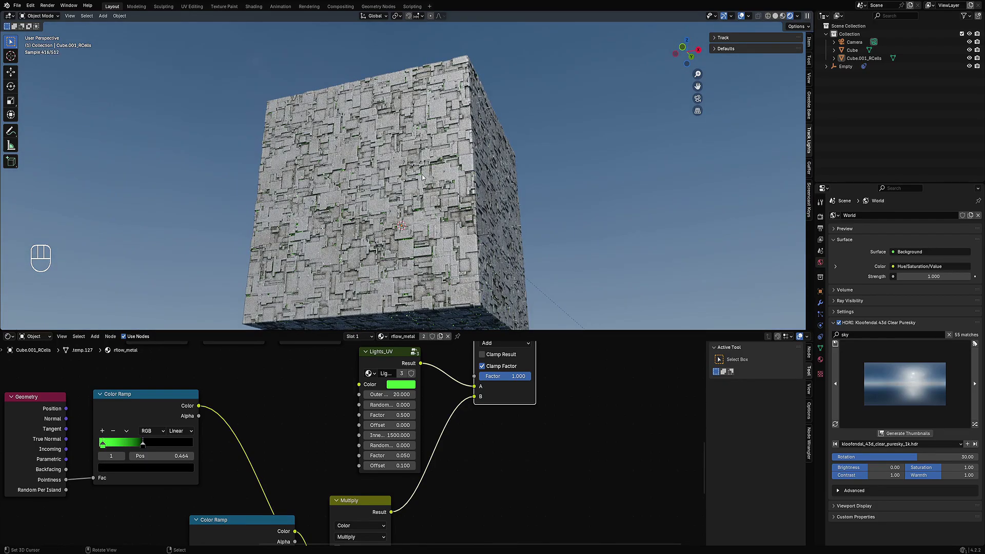
{"action": "middle_click_drag", "start_coordinate": [422, 177], "coordinate": [462, 146], "text": "alt"}
{"action": "key", "text": "z"}
{"action": "left_click", "coordinate": [594, 132]}
- Save the file, add a plane in top view, and move it away from the cube in the positive X direction
{"action": "scroll", "coordinate": [554, 195], "scroll_direction": "down", "scroll_amount": 4}
{"action": "mouse_move", "coordinate": [523, 249]}
{"action": "middle_mouse_down"}
{"action": "mouse_move", "coordinate": [519, 209]}
{"action": "mouse_move", "coordinate": [537, 213]}
{"action": "mouse_move", "coordinate": [471, 203]}
{"action": "middle_mouse_up"}
{"action": "key", "text": "ctrl+s"}
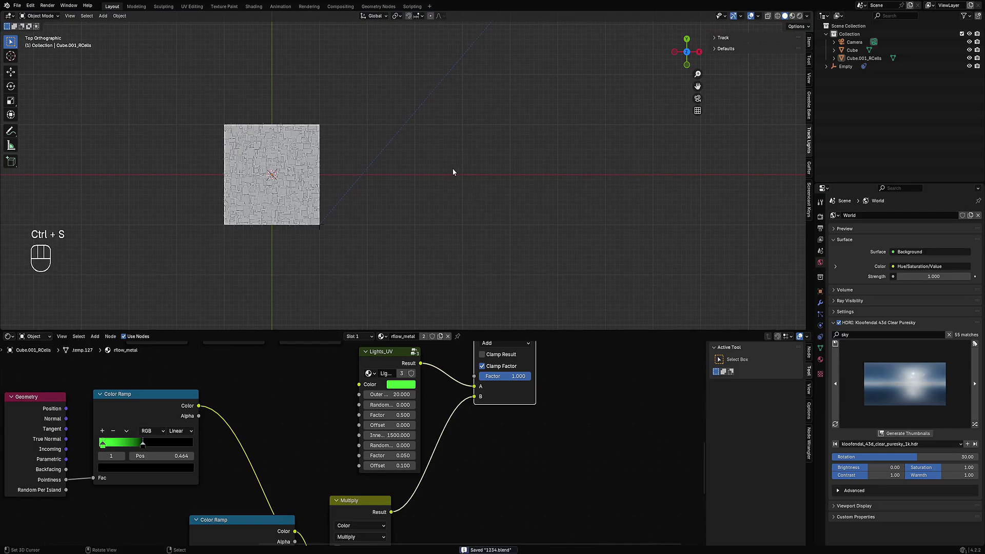
{"action": "key", "text": "shift+a"}
{"action": "mouse_move", "coordinate": [447, 165]}
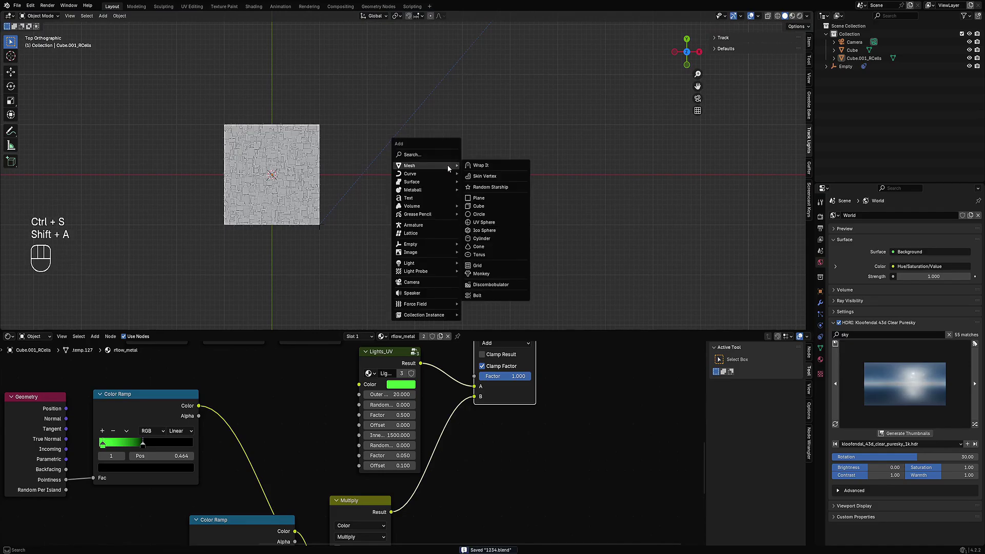
{"action": "left_click", "coordinate": [479, 198]}
{"action": "key", "text": "g"}
{"action": "left_click", "coordinate": [662, 178]}
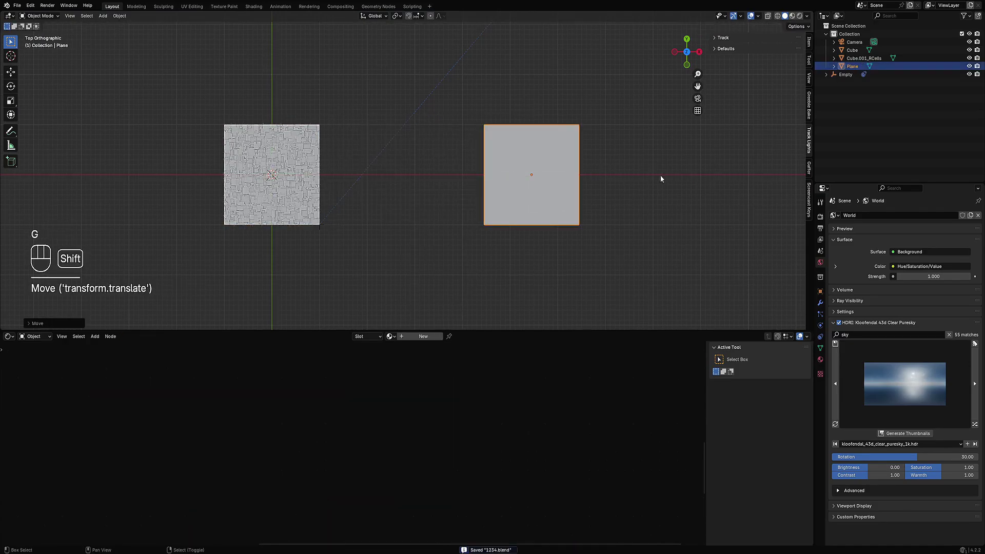
- Subdivide the new plane four times into an even grid of faces
{"action": "key", "text": "Tab"}
{"action": "scroll", "coordinate": [528, 178], "scroll_direction": "up", "scroll_amount": 3}
{"action": "middle_click_drag", "start_coordinate": [528, 178], "coordinate": [521, 118]}
{"action": "scroll", "coordinate": [484, 154], "scroll_direction": "up", "scroll_amount": 4}
{"action": "middle_click_drag", "start_coordinate": [484, 154], "coordinate": [439, 163], "text": "shift"}
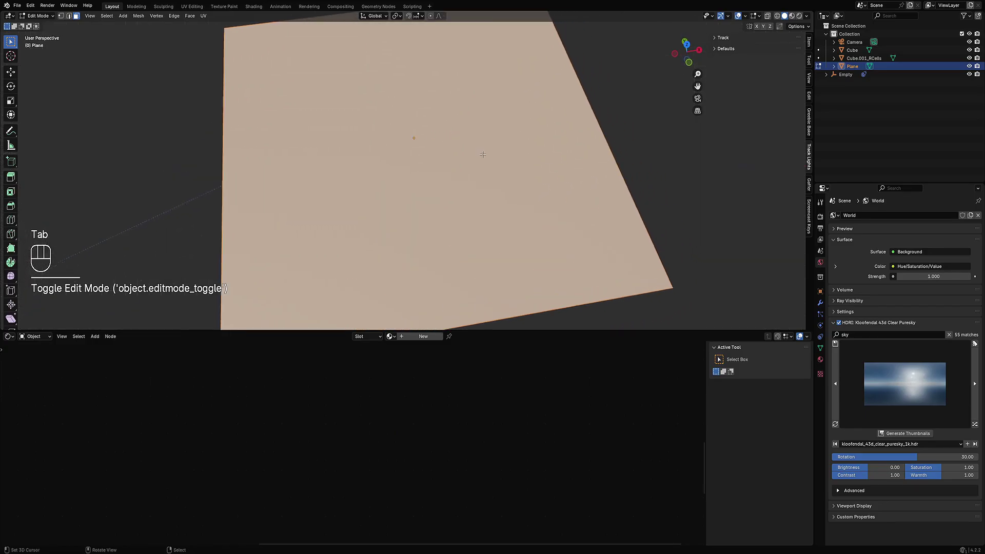
{"action": "key", "text": "Tab"}
{"action": "scroll", "coordinate": [483, 154], "scroll_direction": "down", "scroll_amount": 7}
{"action": "scroll", "coordinate": [483, 154], "scroll_direction": "up", "scroll_amount": 1}
{"action": "key", "text": "Tab"}
{"action": "key", "text": "w"}
{"action": "left_click", "coordinate": [483, 153]}
{"action": "key", "text": "w"}
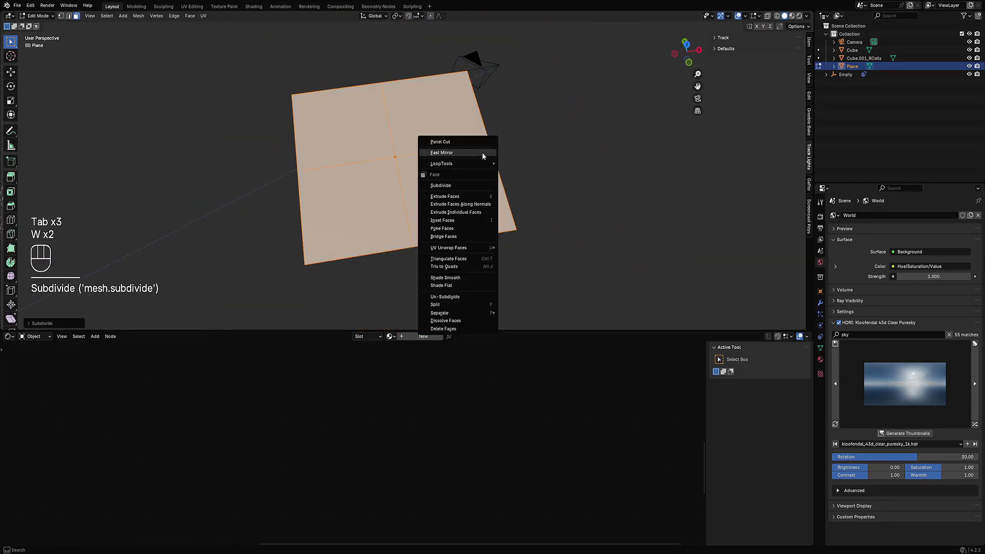
{"action": "left_click", "coordinate": [482, 153]}
{"action": "key", "text": "w"}
{"action": "left_click", "coordinate": [483, 153]}
{"action": "key", "text": "KP_7"}
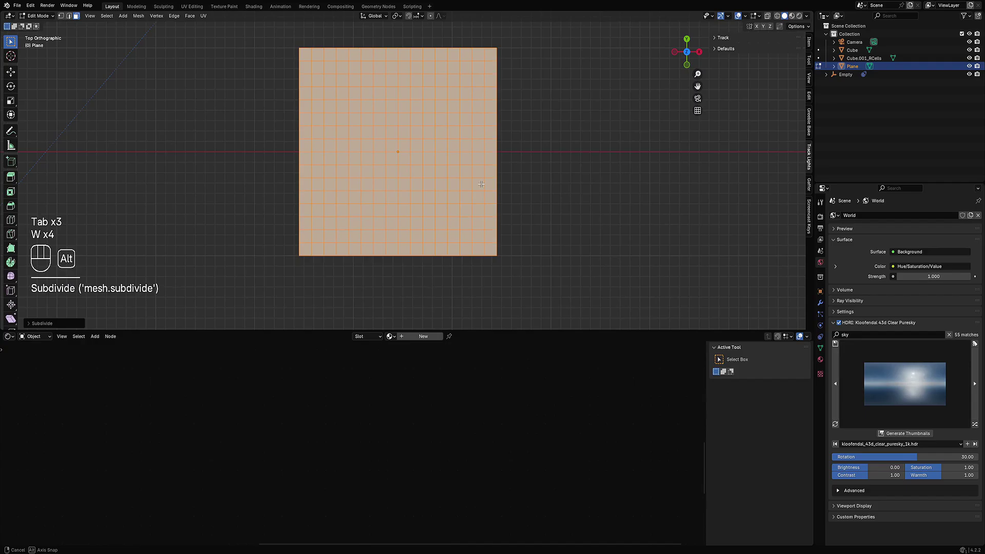
{"action": "key", "text": "Tab"}
- Run Random Flow's Partition Mesh on the subdivided plane
{"action": "scroll", "coordinate": [461, 123], "scroll_direction": "up", "scroll_amount": 2}
{"action": "key", "text": "shift+q"}
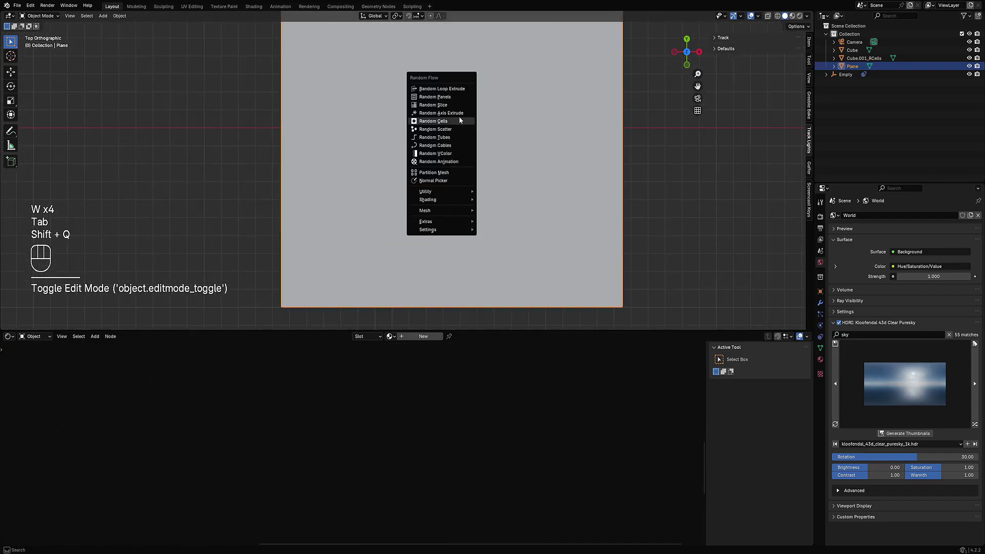
{"action": "left_click", "coordinate": [457, 172]}
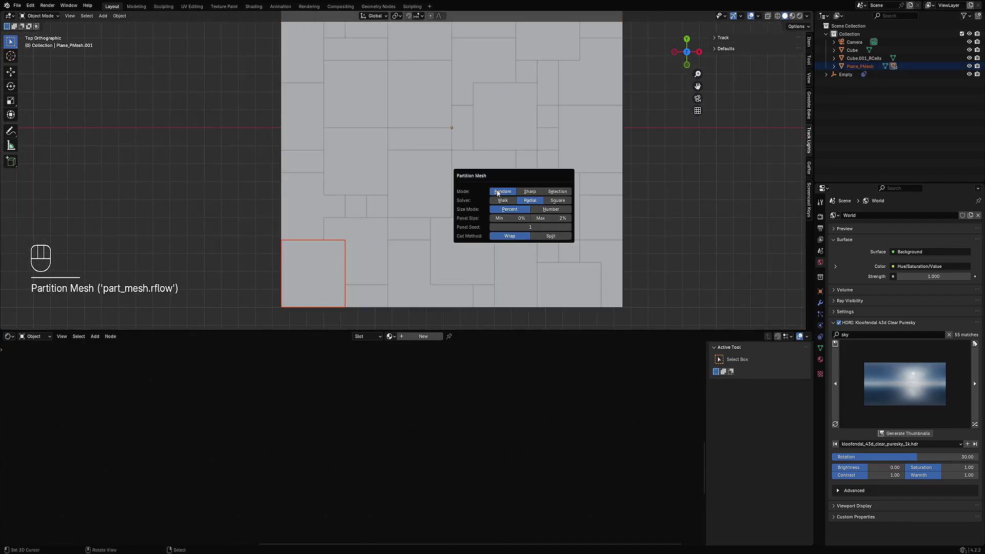
- Try Random Panels on the partitioned plane's corner piece with 5 subdivision cuts
{"action": "scroll", "coordinate": [439, 199], "scroll_direction": "down", "scroll_amount": 1}
{"action": "middle_click_drag", "start_coordinate": [438, 199], "coordinate": [481, 182]}
{"action": "scroll", "coordinate": [472, 183], "scroll_direction": "up", "scroll_amount": 4}
{"action": "key", "text": "shift+q"}
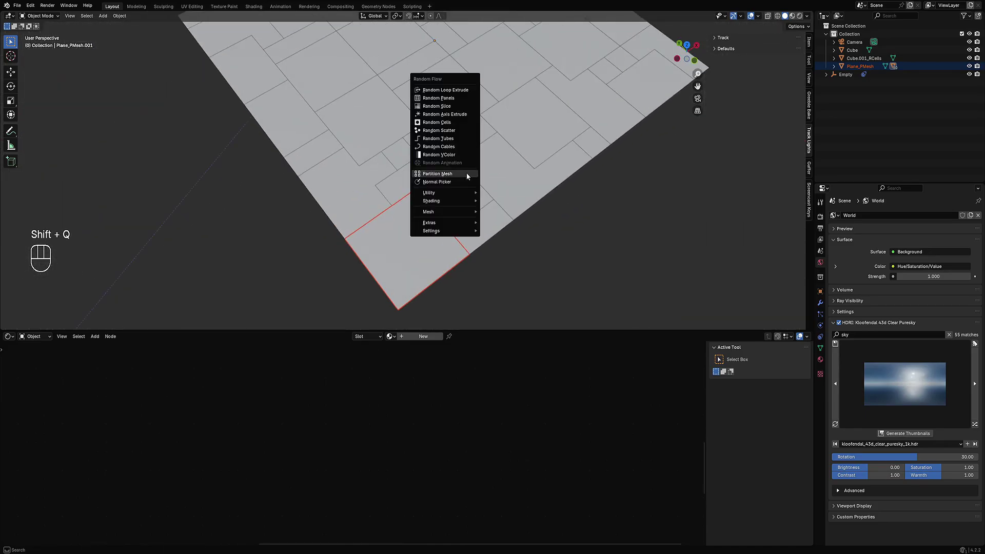
{"action": "left_click", "coordinate": [439, 98]}
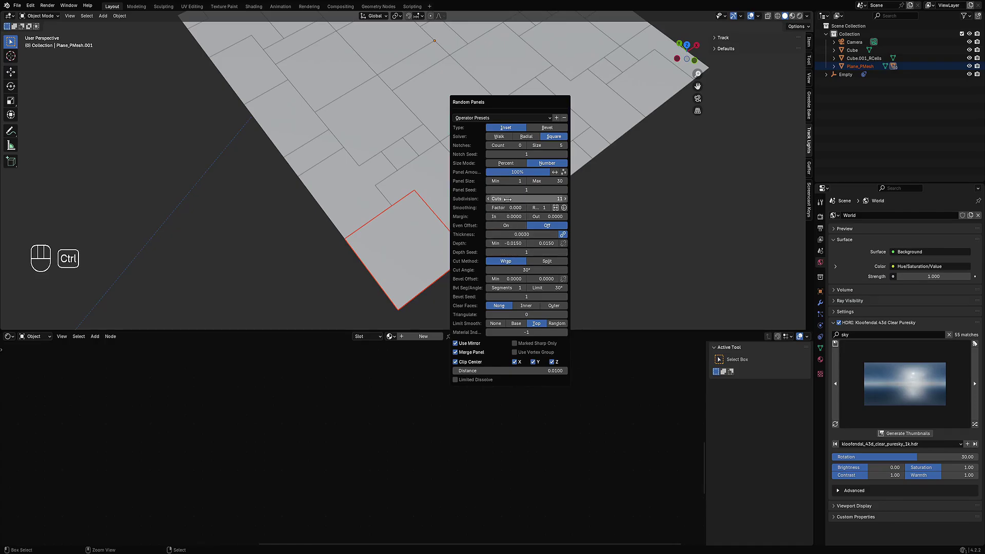
{"action": "scroll", "coordinate": [508, 200], "scroll_direction": "up", "scroll_amount": 1, "text": "ctrl"}
{"action": "scroll", "coordinate": [507, 199], "scroll_direction": "down", "scroll_amount": 3, "text": "ctrl"}
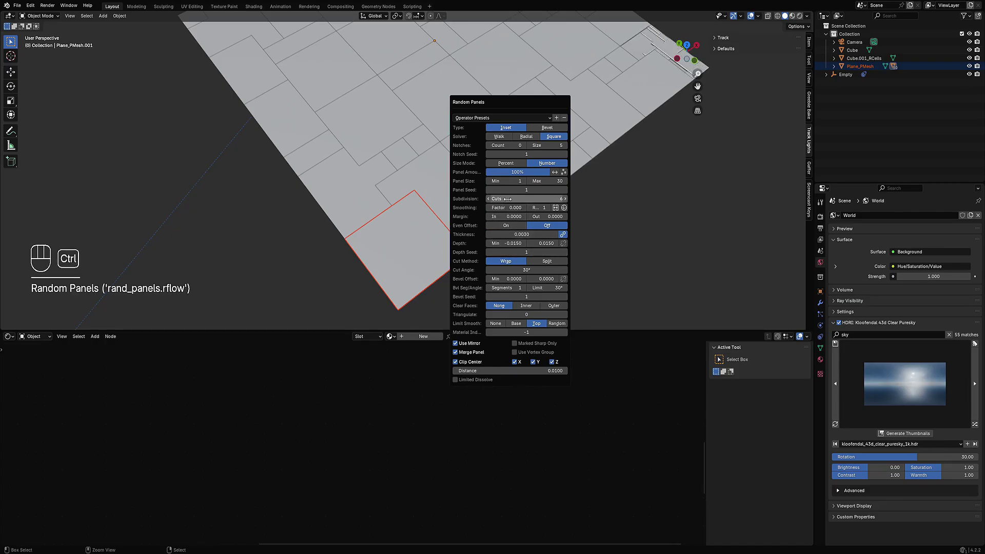
{"action": "scroll", "coordinate": [508, 199], "scroll_direction": "down", "scroll_amount": 1, "text": "ctrl"}
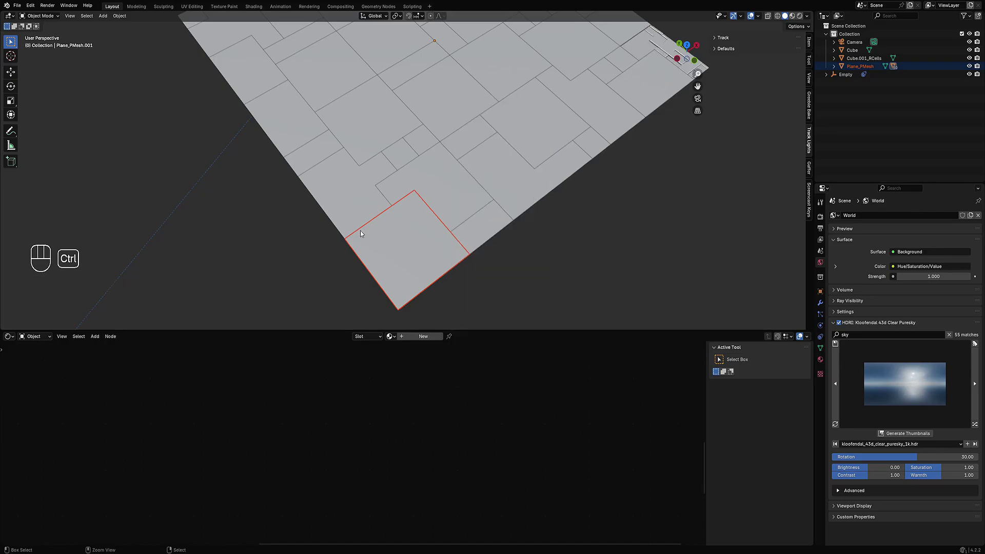
- Inspect the selected piece in wireframe and Edit Mode, and rerun Random Panels with 5 cuts
{"action": "key", "text": "shift+z"}
{"action": "key", "text": "shift+z"}
{"action": "key", "text": "Tab"}
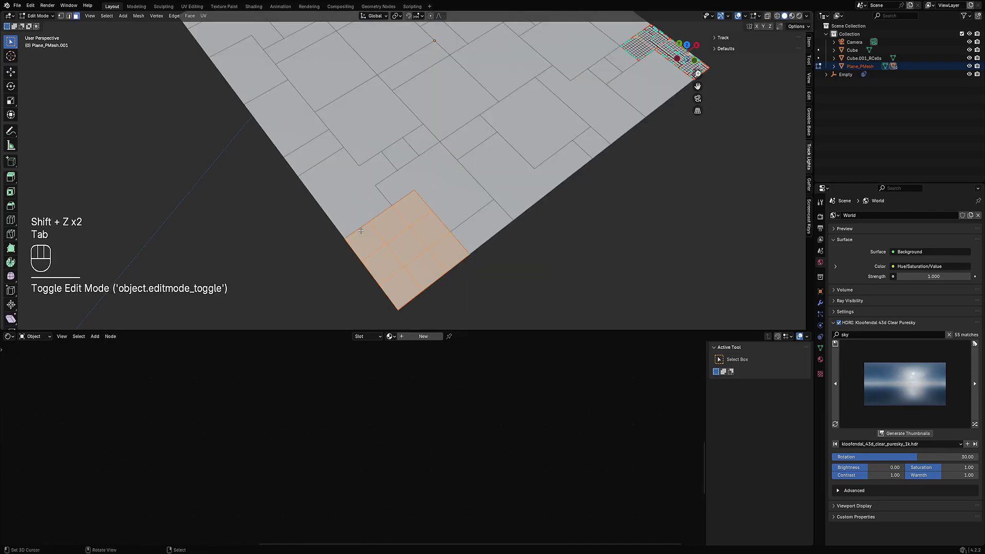
{"action": "key", "text": "Tab"}
{"action": "key", "text": "shift+q"}
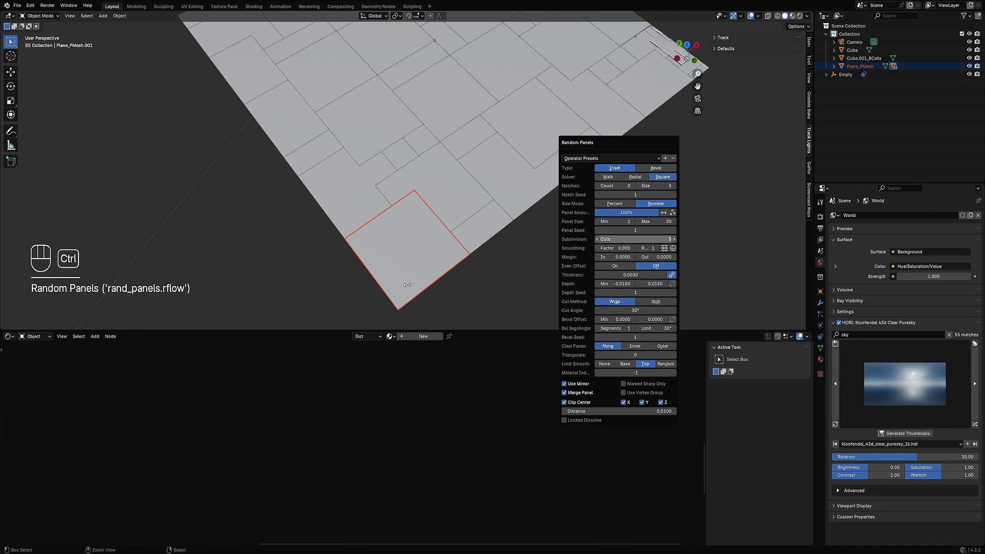
{"action": "middle_click_drag", "start_coordinate": [428, 286], "coordinate": [501, 204]}
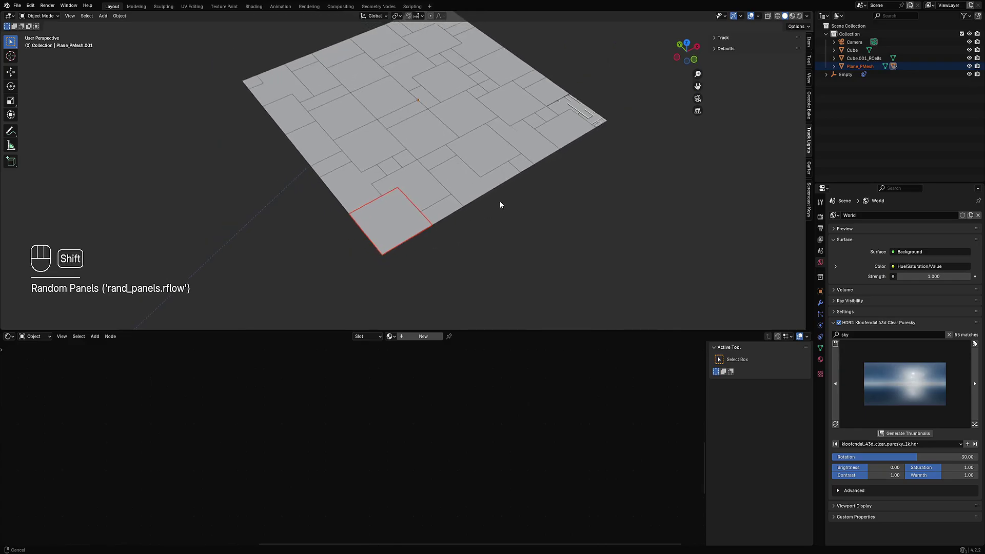
- Undo the Random Panels attempts on the partitioned plane and check the mesh in Edit Mode
{"action": "key", "text": "ctrl+z"}
{"action": "key", "text": "Tab"}
{"action": "key", "text": "Tab"}
{"action": "key", "text": "ctrl+z"}
{"action": "key", "text": "ctrl+z"}
{"action": "key", "text": "ctrl+z"}
{"action": "key", "text": "ctrl+z"}
{"action": "key", "text": "ctrl+z"}
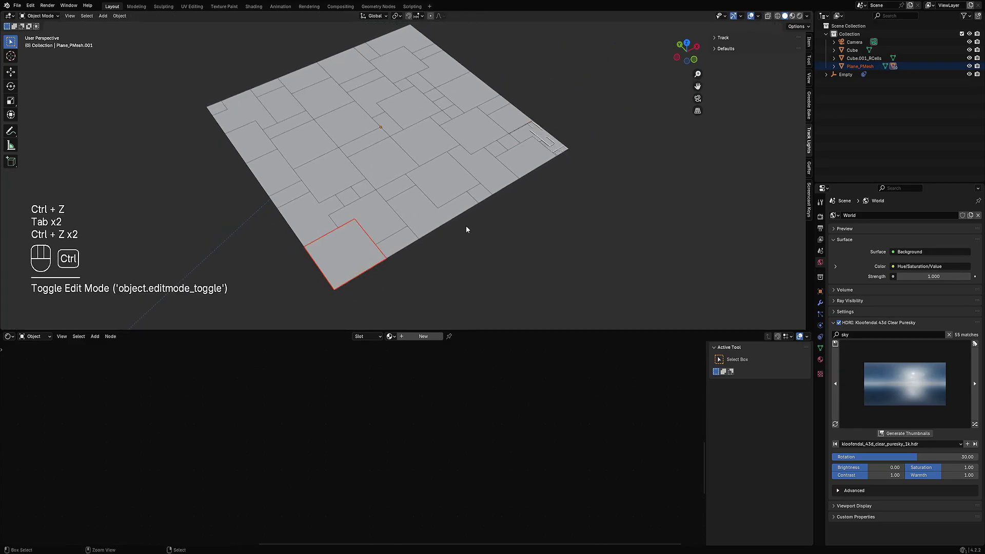
{"action": "key", "text": "ctrl+z"}
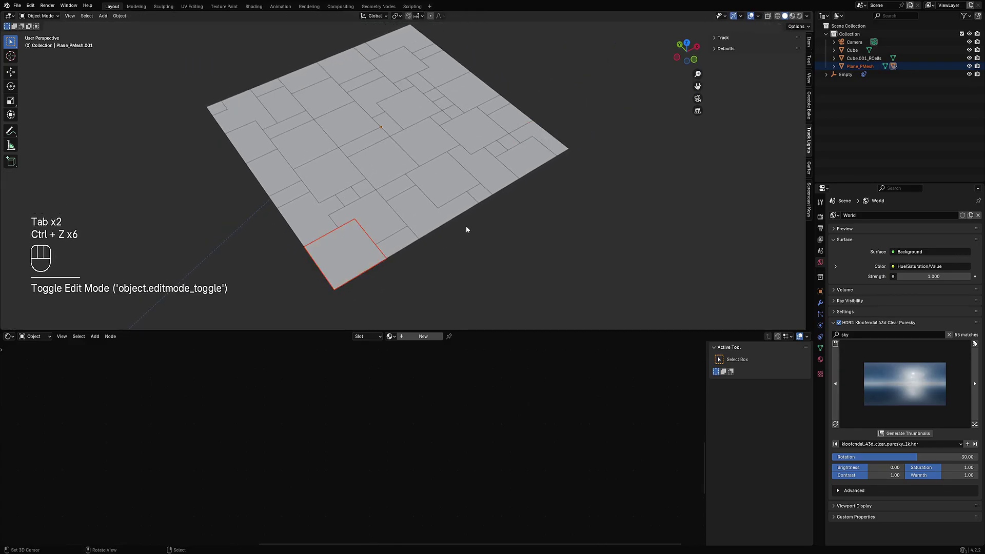
{"action": "key", "text": "Tab"}
{"action": "key", "text": "Tab"}
- Apply Random Panels with 9 subdivision cuts to the plane's corner piece on the negative X and negative Y side
{"action": "left_click", "coordinate": [533, 135]}
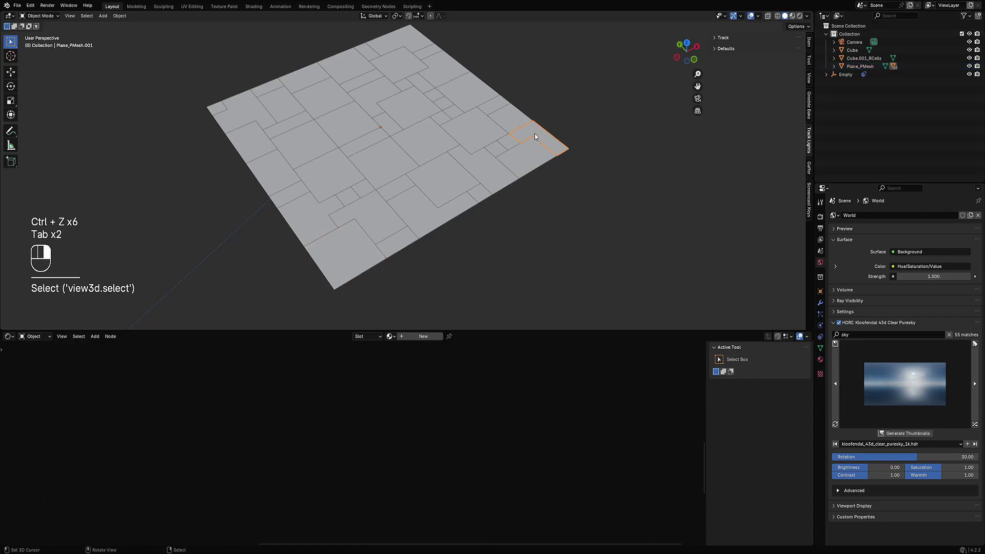
{"action": "middle_click_drag", "start_coordinate": [404, 253], "coordinate": [351, 222]}
{"action": "scroll", "coordinate": [403, 213], "scroll_direction": "up", "scroll_amount": 3}
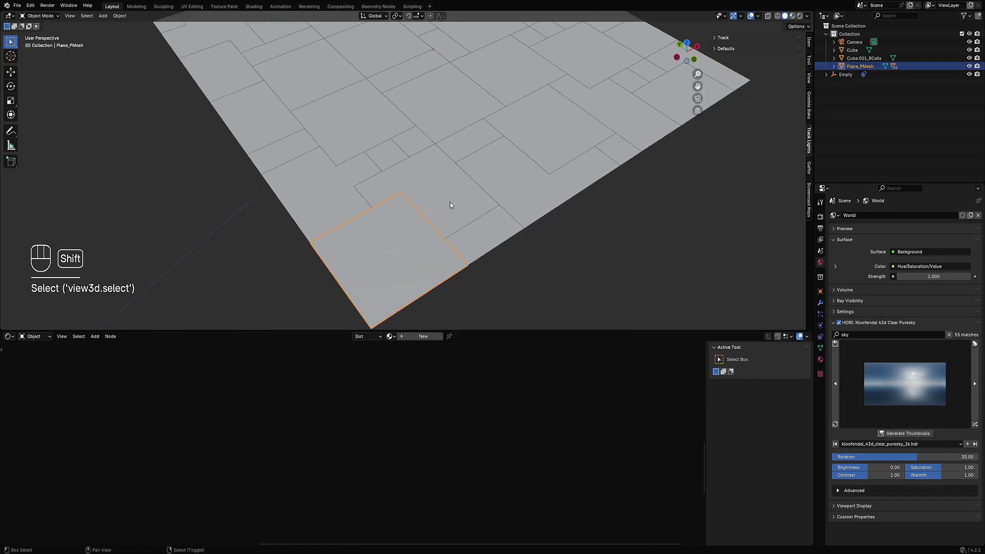
{"action": "key", "text": "shift+q"}
{"action": "left_click", "coordinate": [450, 204]}
{"action": "scroll", "coordinate": [495, 303], "scroll_direction": "up", "scroll_amount": 4, "text": "ctrl"}
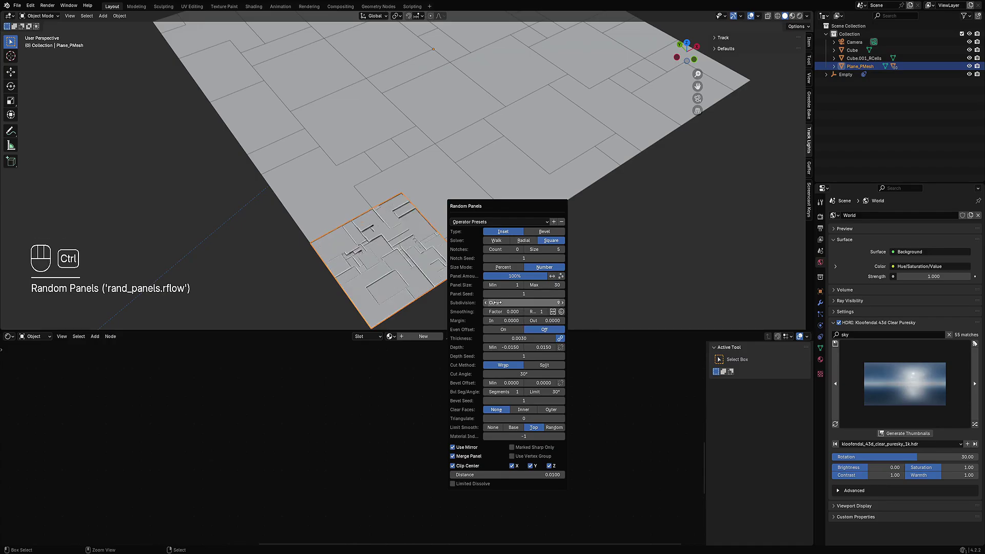
- In top view, repeat Random Panels on the neighbouring pieces along the plane's negative Y edge
{"action": "key", "text": "shift+z"}
{"action": "key", "text": "KP_7"}
{"action": "key", "text": "shift+z"}
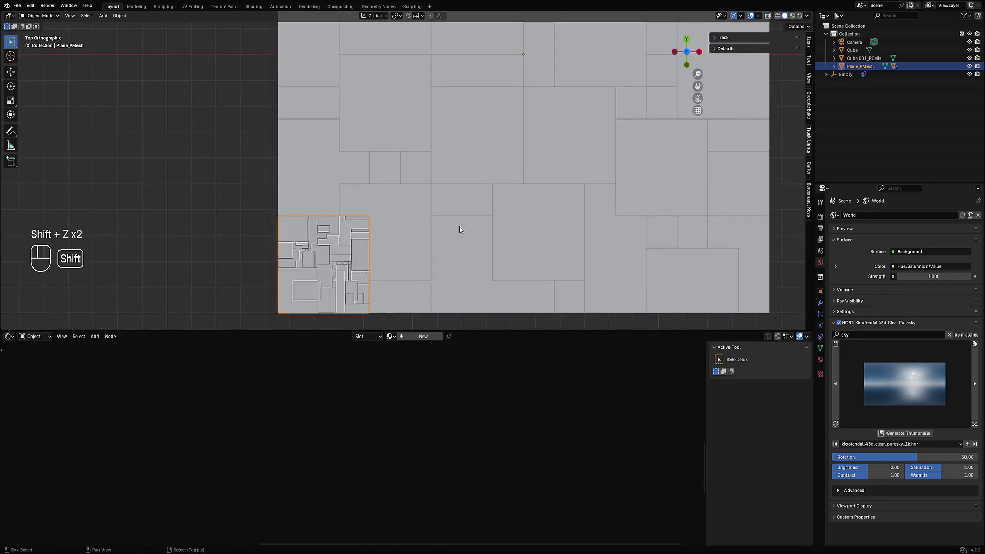
{"action": "left_click", "coordinate": [415, 189]}
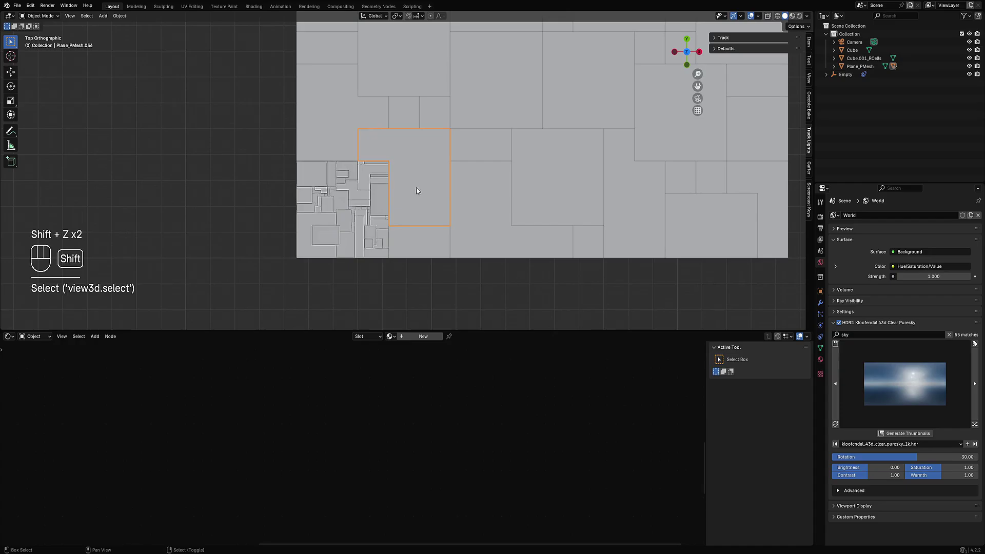
{"action": "key", "text": "shift+r"}
{"action": "left_click", "coordinate": [414, 248]}
{"action": "key", "text": "shift+r"}
{"action": "right_click", "coordinate": [498, 193]}
{"action": "key", "text": "shift+r"}
{"action": "right_click", "coordinate": [538, 184]}
{"action": "key", "text": "shift+r"}
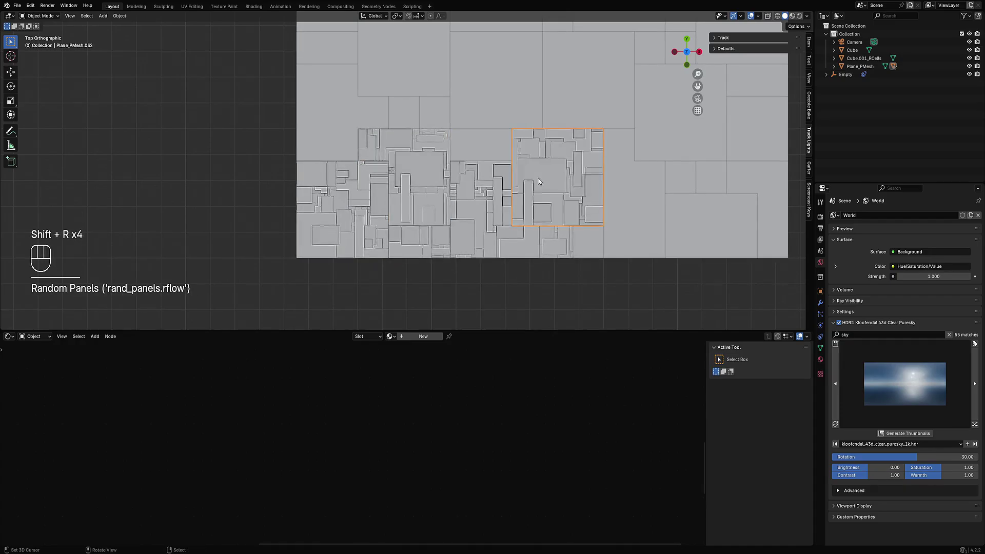
- Repeat Random Panels on the pieces between the negative Y edge row and the plane's centre
{"action": "scroll", "coordinate": [542, 177], "scroll_direction": "down", "scroll_amount": 2}
{"action": "middle_click_drag", "start_coordinate": [487, 134], "coordinate": [484, 192], "text": "shift"}
{"action": "right_click", "coordinate": [462, 185]}
{"action": "key", "text": "shift+r"}
{"action": "key", "text": "shift+r"}
{"action": "key", "text": "shift+r"}
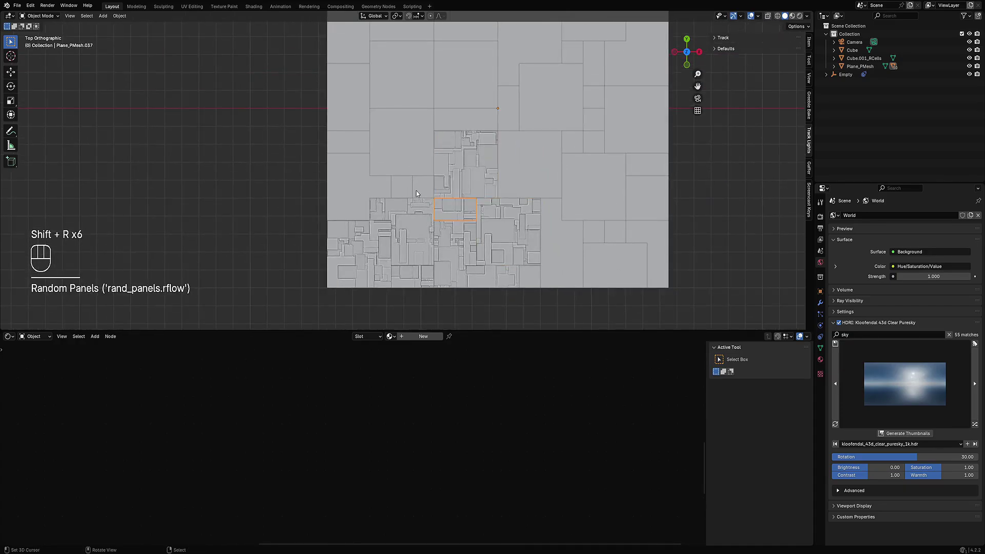
- Repeat Random Panels on the small and square pieces of the negative X side, just below the X axis
{"action": "right_click", "coordinate": [405, 189]}
{"action": "key", "text": "shift+r"}
{"action": "right_click", "coordinate": [365, 189]}
{"action": "key", "text": "shift+r"}
{"action": "right_click", "coordinate": [401, 153]}
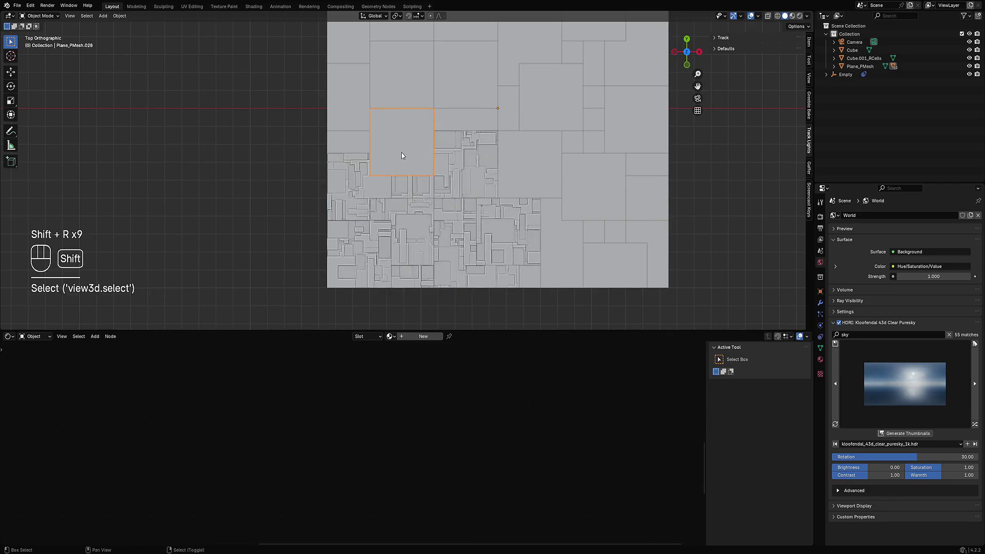
{"action": "key", "text": "shift+r"}
{"action": "right_click", "coordinate": [358, 147]}
{"action": "key", "text": "shift+r"}
- Repeat Random Panels on the pieces along the negative X edge, from the X axis up to the positive Y corner
{"action": "middle_click_drag", "start_coordinate": [443, 94], "coordinate": [446, 200], "text": "shift"}
{"action": "right_click", "coordinate": [359, 198], "text": "shift"}
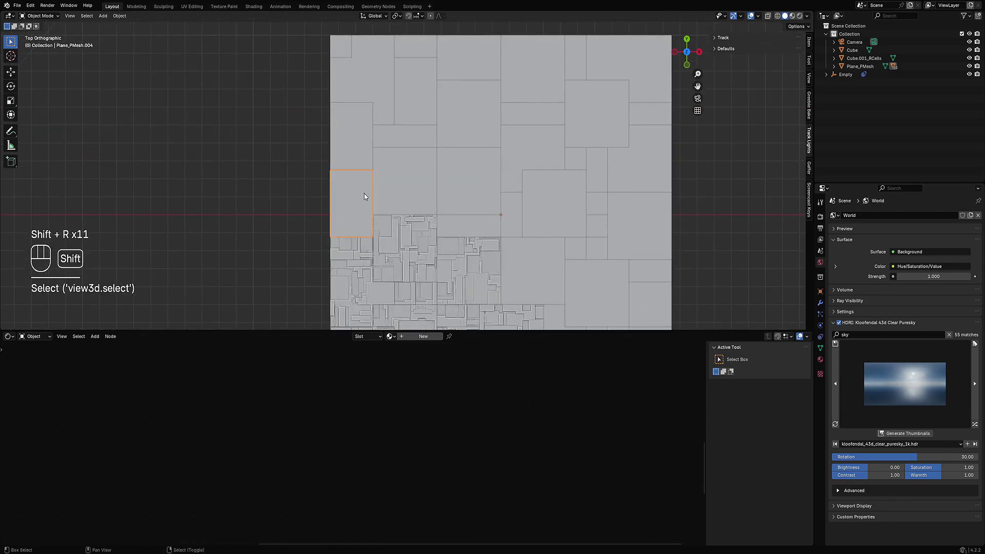
{"action": "key", "text": "shift+r"}
{"action": "right_click", "coordinate": [379, 177], "text": "shift"}
{"action": "key", "text": "shift+r"}
{"action": "right_click", "coordinate": [354, 82], "text": "shift"}
{"action": "key", "text": "shift+r"}
{"action": "right_click", "coordinate": [353, 70]}
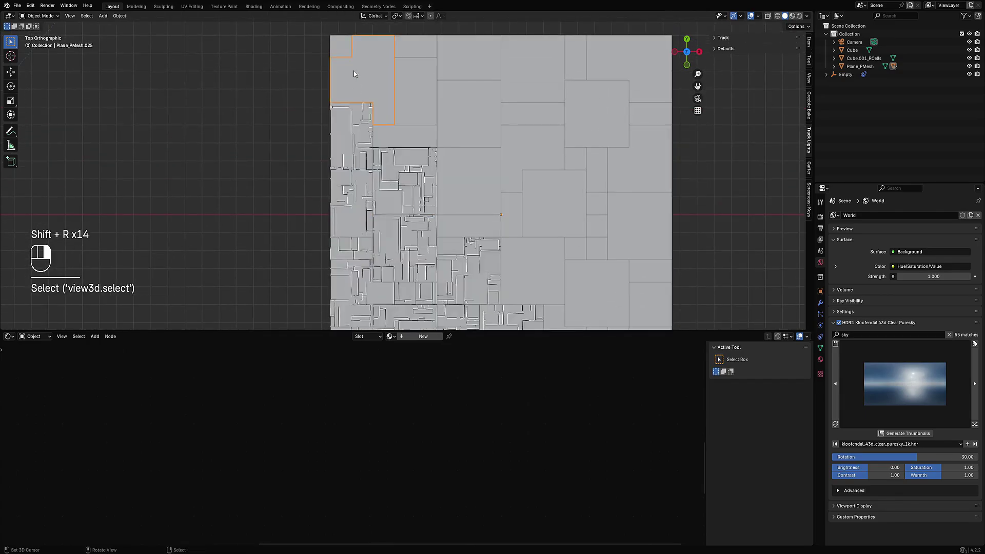
{"action": "key", "text": "shift+r"}
{"action": "right_click", "coordinate": [337, 42]}
- Repeat Random Panels on the second column of pieces, from the positive Y edge toward the X axis
{"action": "right_click", "coordinate": [434, 46]}
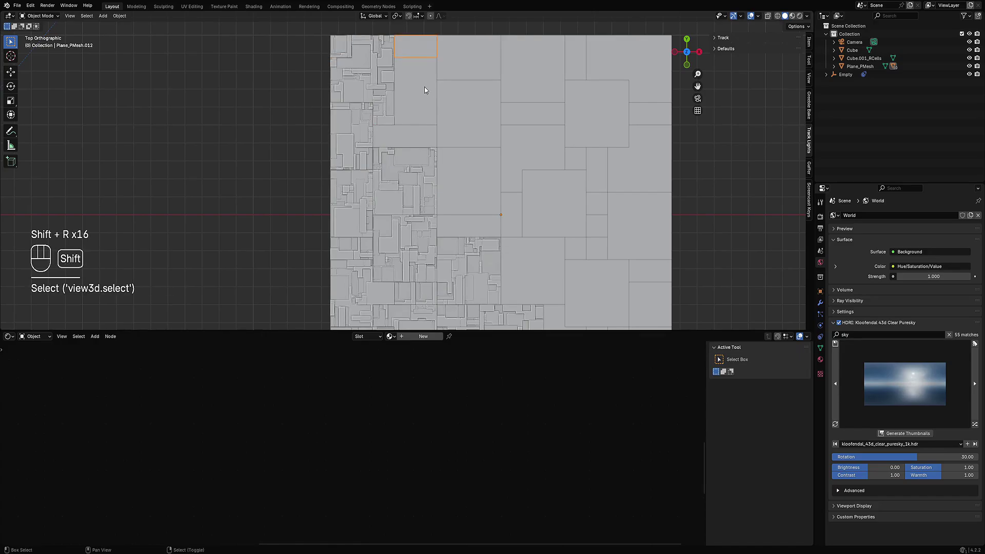
{"action": "key", "text": "shift+r"}
{"action": "right_click", "coordinate": [425, 90]}
{"action": "key", "text": "shift+r"}
{"action": "right_click", "coordinate": [424, 143], "text": "shift"}
{"action": "key", "text": "shift+r"}
- Repeat Random Panels on the square and rectangular pieces bordering the plane's centre line on its negative X side
{"action": "right_click", "coordinate": [455, 138]}
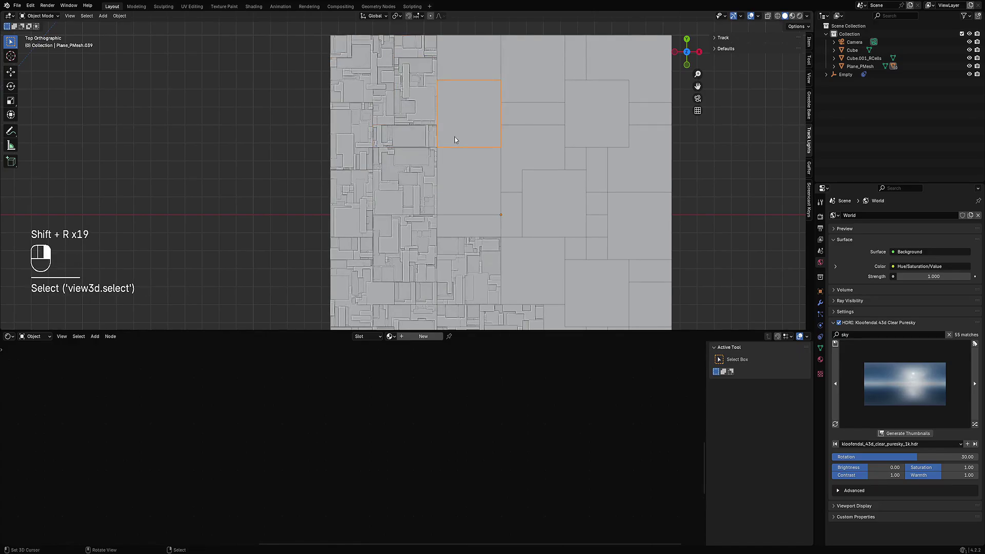
{"action": "key", "text": "shift+r"}
{"action": "right_click", "coordinate": [463, 54]}
{"action": "key", "text": "shift+r"}
{"action": "right_click", "coordinate": [473, 192]}
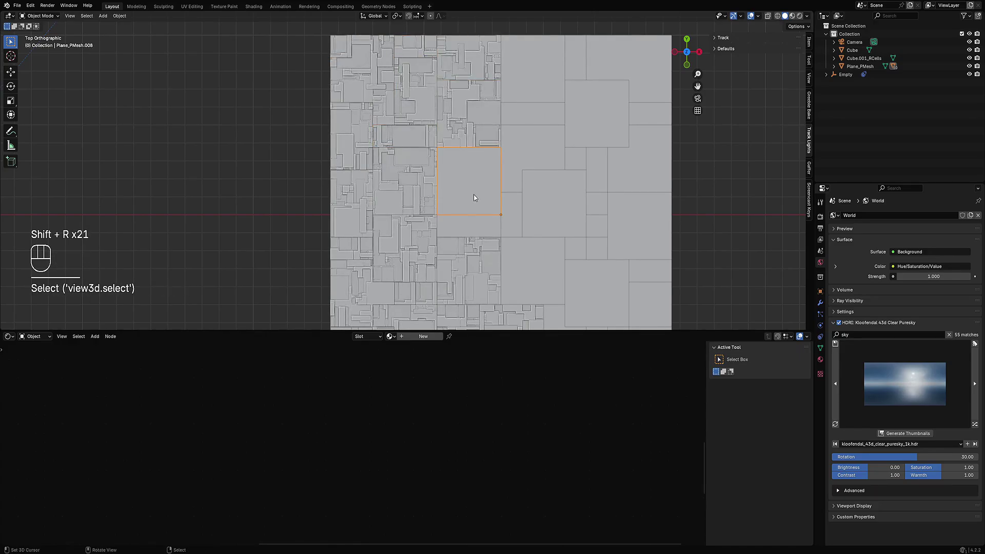
{"action": "key", "text": "shift+r"}
{"action": "key", "text": "shift+r"}
{"action": "right_click", "coordinate": [476, 233]}
- Repeat Random Panels on the pieces around the positive X, negative Y corner and back toward the plane's centre
{"action": "scroll", "coordinate": [480, 235], "scroll_direction": "down", "scroll_amount": 2}
{"action": "middle_click_drag", "start_coordinate": [483, 236], "coordinate": [443, 168], "text": "shift"}
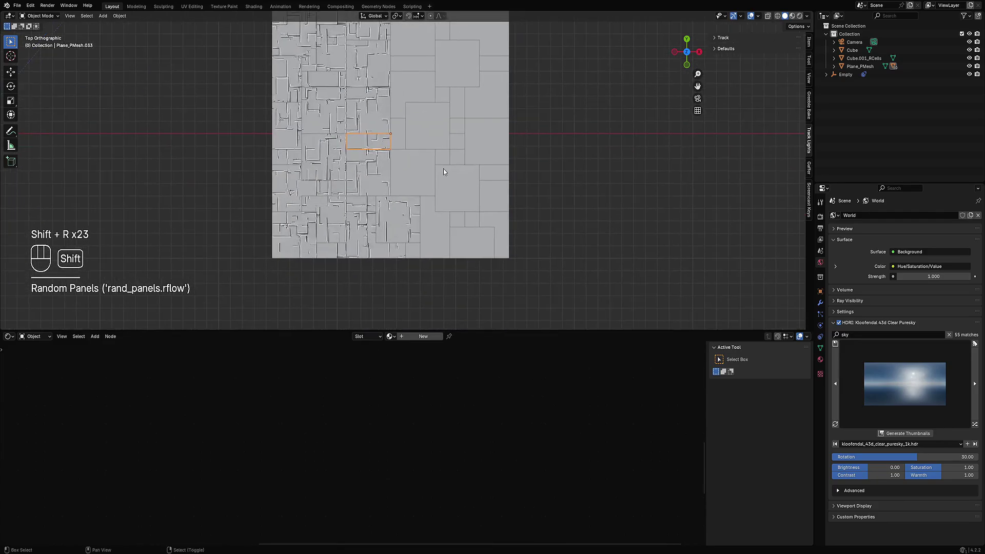
{"action": "right_click", "coordinate": [459, 238]}
{"action": "key", "text": "shift+r"}
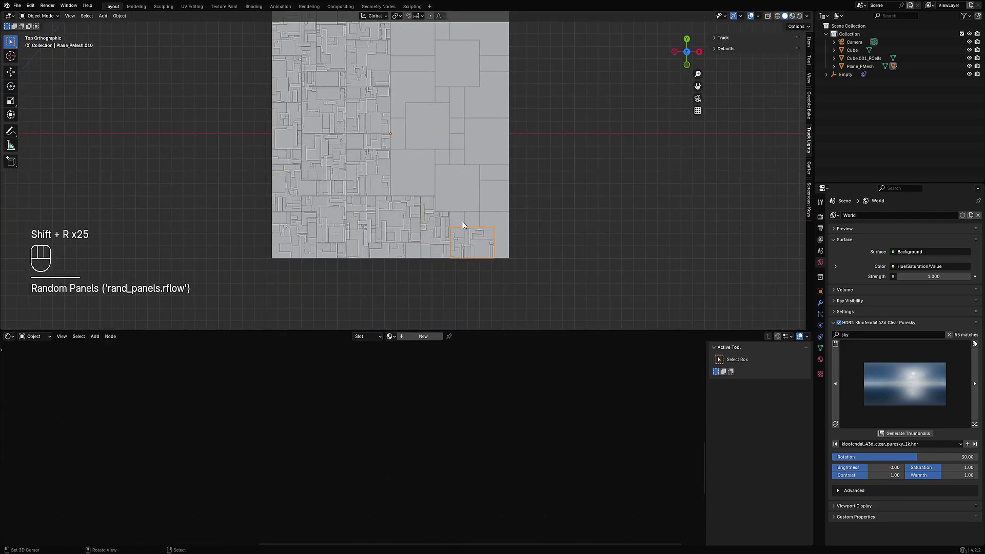
{"action": "right_click", "coordinate": [464, 221]}
{"action": "key", "text": "shift+r"}
{"action": "key", "text": "shift+r"}
{"action": "key", "text": "shift+r"}
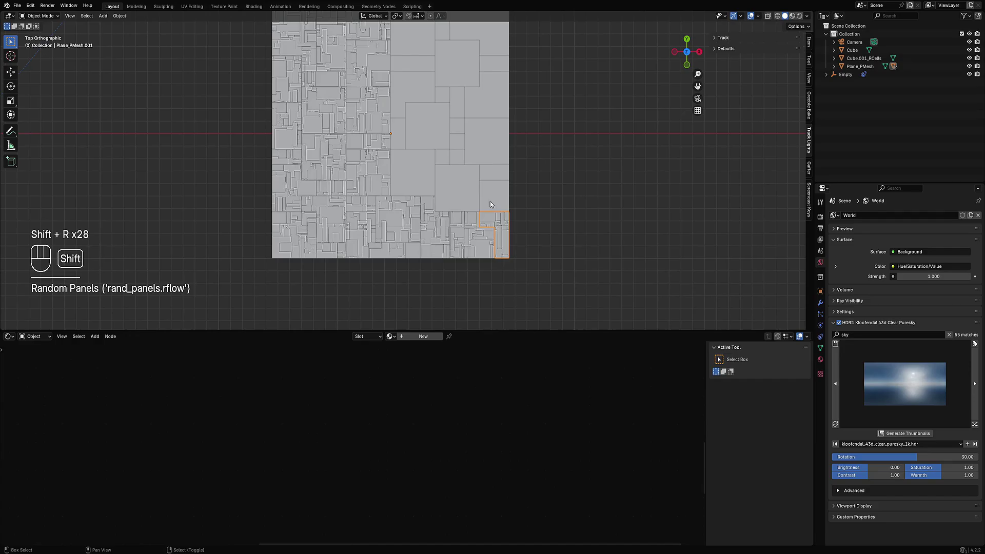
{"action": "right_click", "coordinate": [489, 200]}
{"action": "key", "text": "shift+r"}
{"action": "right_click", "coordinate": [466, 194]}
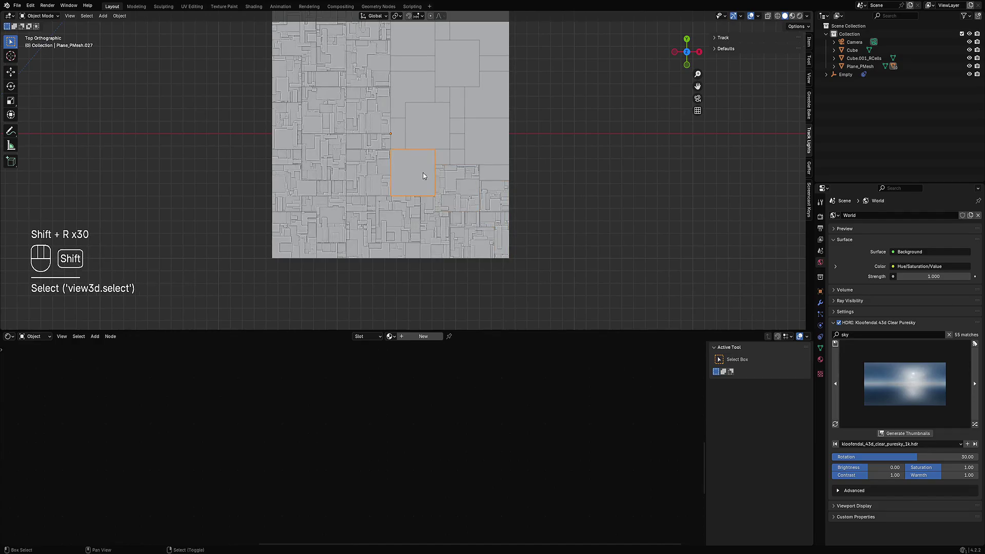
{"action": "key", "text": "shift+r"}
- Repeat Random Panels on the pieces just past the centre line on the positive X side, up to the positive Y edge
{"action": "middle_click_drag", "start_coordinate": [439, 104], "coordinate": [442, 183], "text": "shift"}
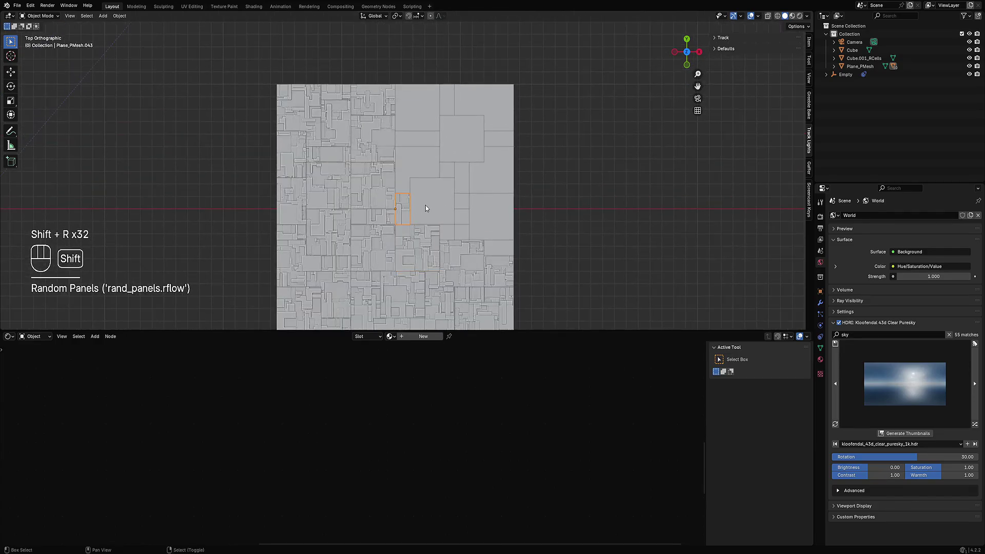
{"action": "key", "text": "shift+r"}
{"action": "right_click", "coordinate": [412, 154]}
{"action": "key", "text": "shift+r"}
{"action": "right_click", "coordinate": [412, 134]}
{"action": "key", "text": "shift+r"}
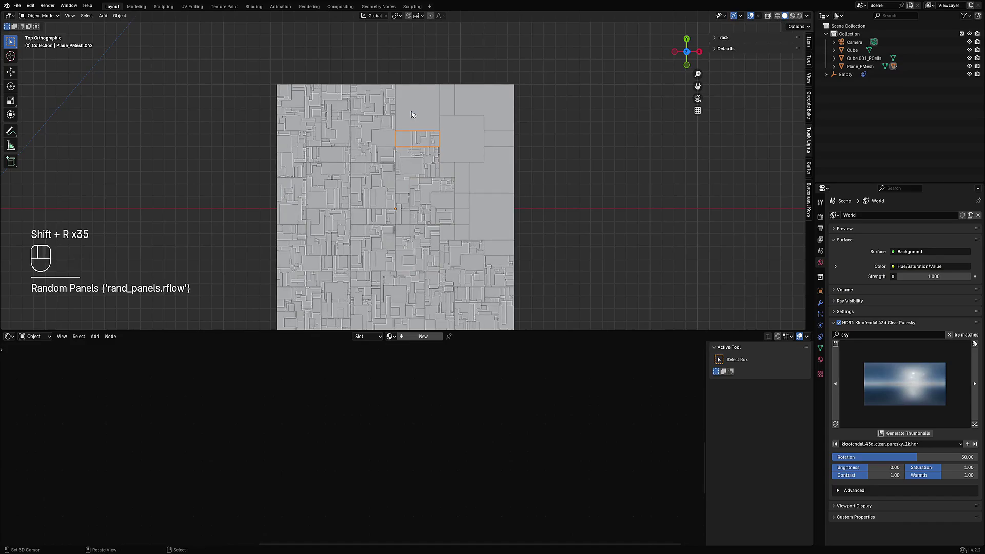
{"action": "right_click", "coordinate": [429, 109]}
{"action": "key", "text": "shift+r"}
{"action": "right_click", "coordinate": [447, 103]}
{"action": "key", "text": "shift+r"}
- Repeat Random Panels on the pieces around the plane's positive X, positive Y corner
{"action": "right_click", "coordinate": [476, 106]}
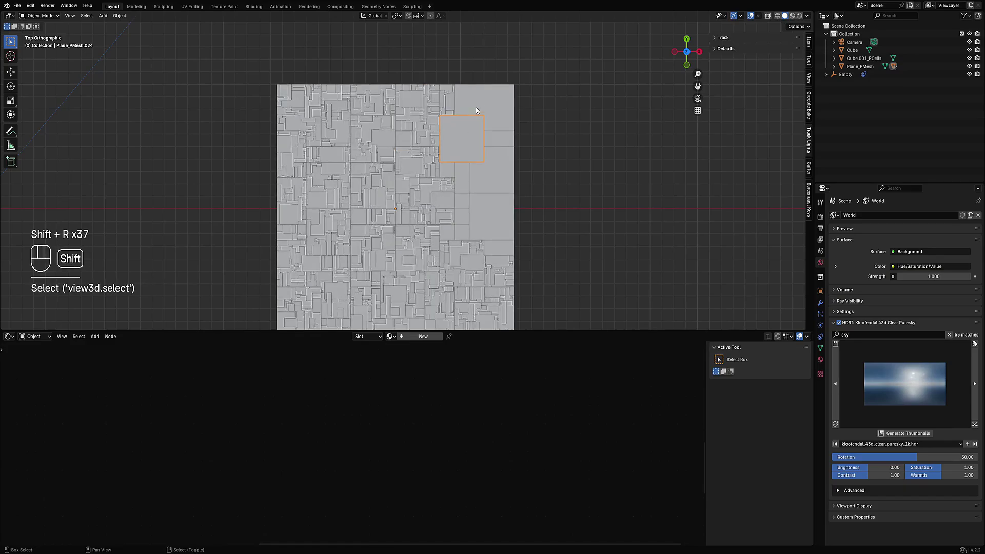
{"action": "key", "text": "shift+r"}
{"action": "right_click", "coordinate": [478, 105]}
{"action": "key", "text": "shift+r"}
{"action": "right_click", "coordinate": [504, 142]}
{"action": "key", "text": "shift+r"}
{"action": "right_click", "coordinate": [500, 174]}
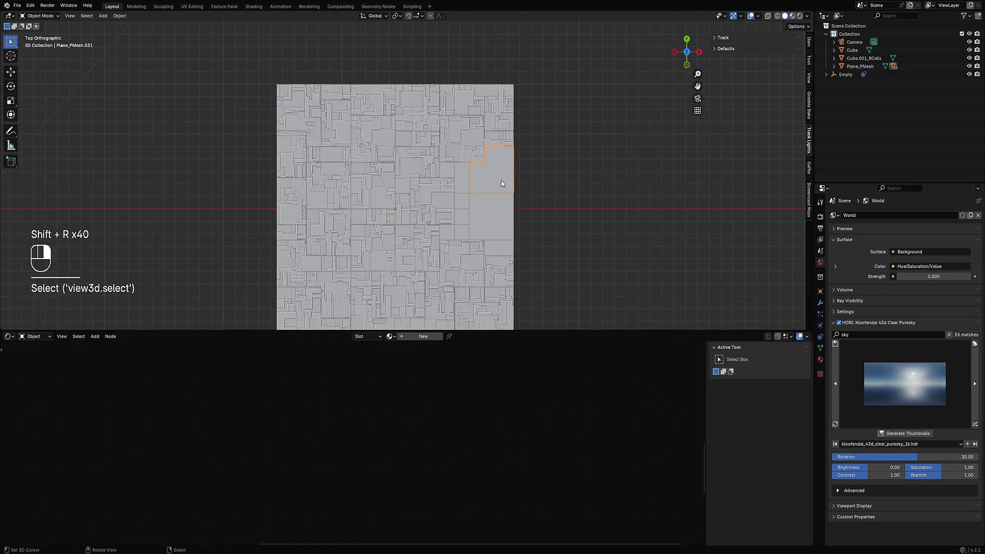
{"action": "key", "text": "shift+r"}
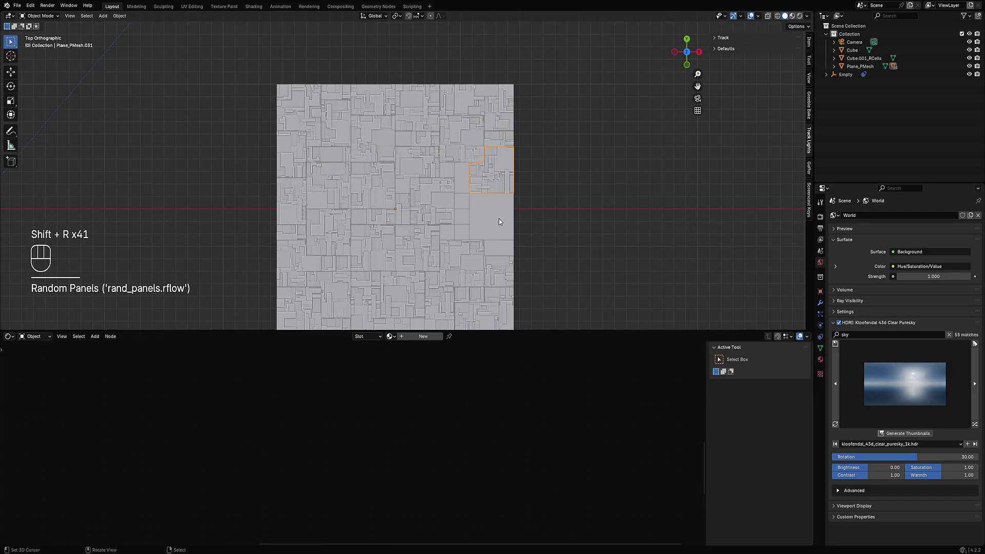
- Repeat Random Panels on the square piece at the positive X edge and the narrow column of small pieces beside it
{"action": "right_click", "coordinate": [502, 223]}
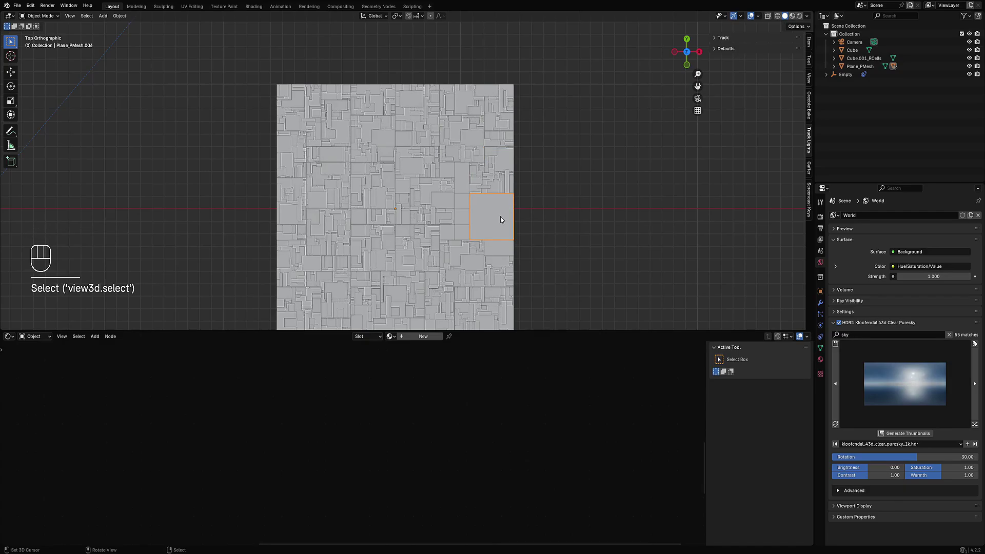
{"action": "key", "text": "shift+r"}
{"action": "right_click", "coordinate": [460, 183]}
{"action": "key", "text": "shift+r"}
{"action": "key", "text": "shift+r"}
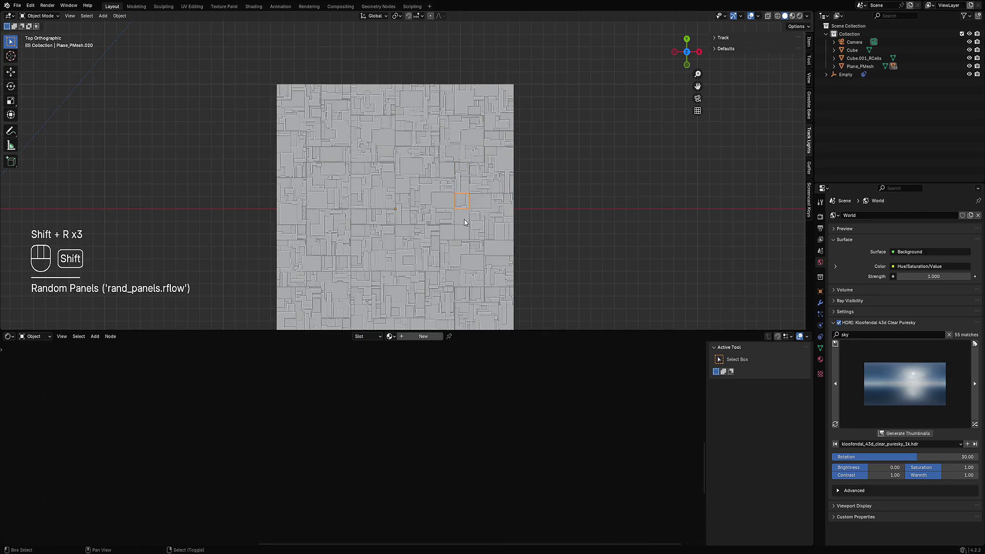
{"action": "right_click", "coordinate": [462, 216]}
{"action": "key", "text": "shift+r"}
{"action": "right_click", "coordinate": [464, 237]}
{"action": "key", "text": "shift+r"}
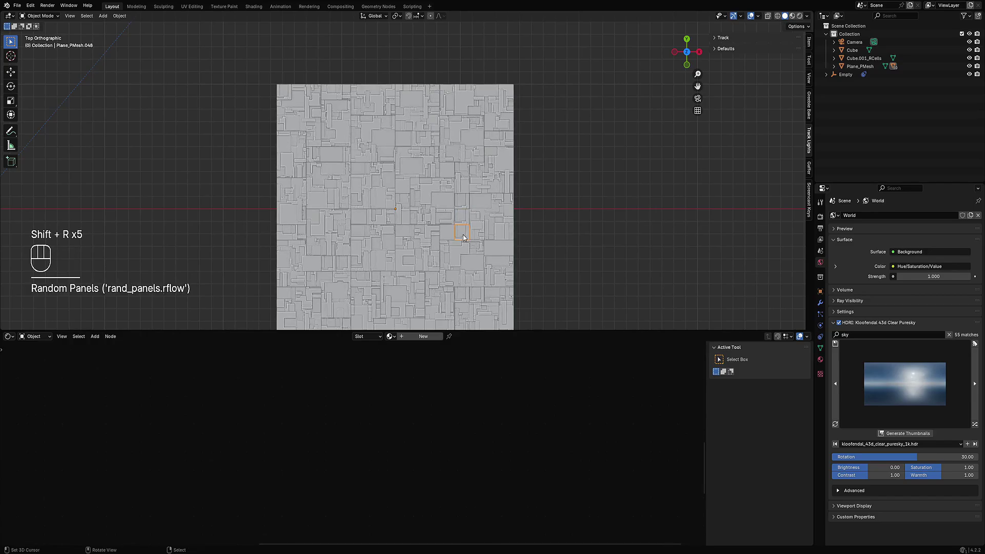
- Repeat Random Panels on the remaining plain pieces near the positive X edge
{"action": "right_click", "coordinate": [453, 229]}
{"action": "middle_click_drag", "start_coordinate": [454, 229], "coordinate": [481, 197]}
{"action": "key", "text": "shift+r"}
{"action": "right_click", "coordinate": [482, 200]}
{"action": "key", "text": "shift+r"}
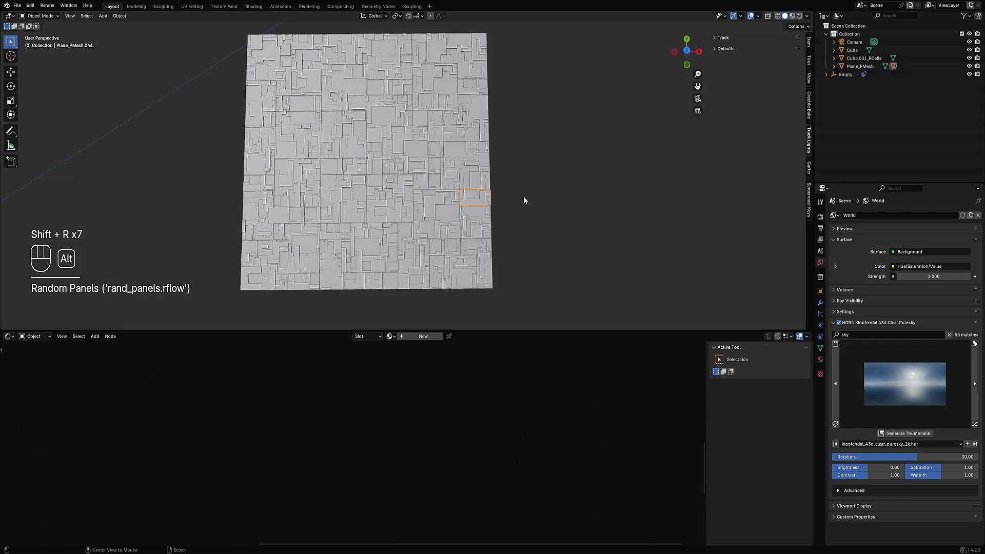
- Clear the selection and merge the partitioned pieces back into a single plane with Random Flow's Partition Mesh
{"action": "key", "text": "alt+a"}
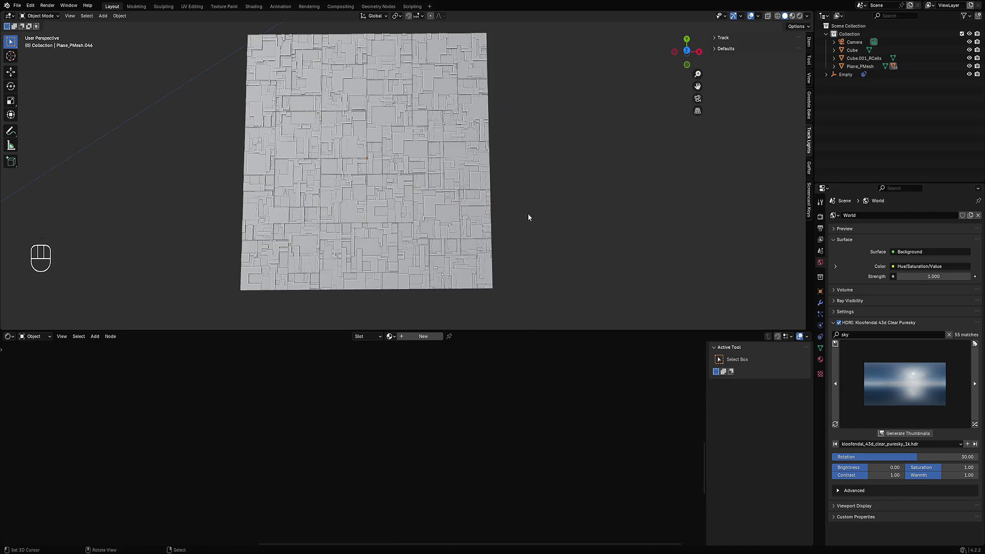
{"action": "middle_click_drag", "start_coordinate": [527, 195], "coordinate": [496, 193]}
{"action": "right_click", "coordinate": [477, 154]}
{"action": "key", "text": "shift+q"}
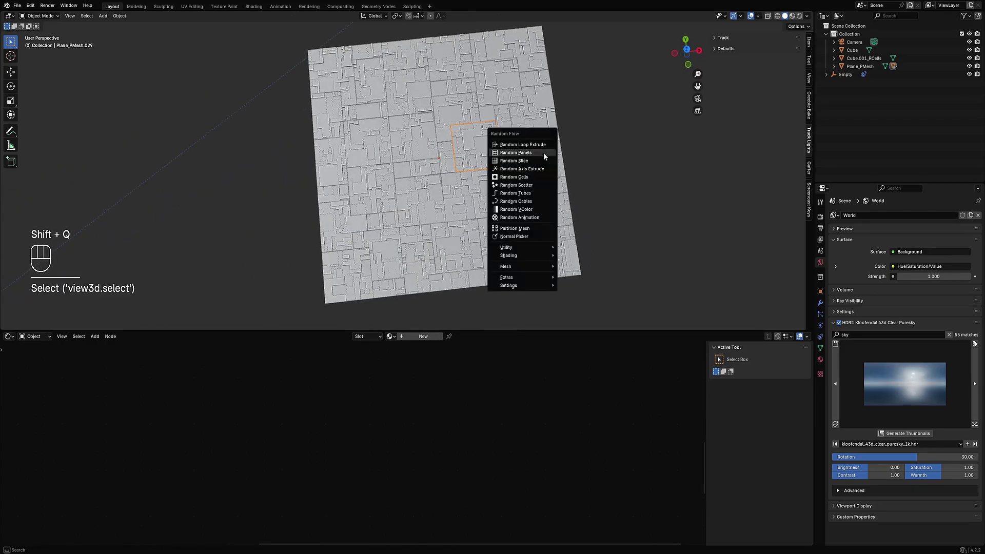
{"action": "left_click", "coordinate": [533, 229], "text": "ctrl"}
- Examine the rejoined plane's panel relief and geometry in front view and wireframe
{"action": "scroll", "coordinate": [500, 239], "scroll_direction": "down", "scroll_amount": 1}
{"action": "mouse_move", "coordinate": [500, 239]}
{"action": "middle_mouse_down", "text": "alt"}
{"action": "mouse_move", "coordinate": [506, 122]}
{"action": "mouse_move", "coordinate": [497, 213]}
{"action": "middle_mouse_up", "text": "alt"}
{"action": "scroll", "coordinate": [506, 122], "scroll_direction": "up", "scroll_amount": 8}
{"action": "key", "text": "shift+z"}
{"action": "scroll", "coordinate": [497, 213], "scroll_direction": "up", "scroll_amount": 4}
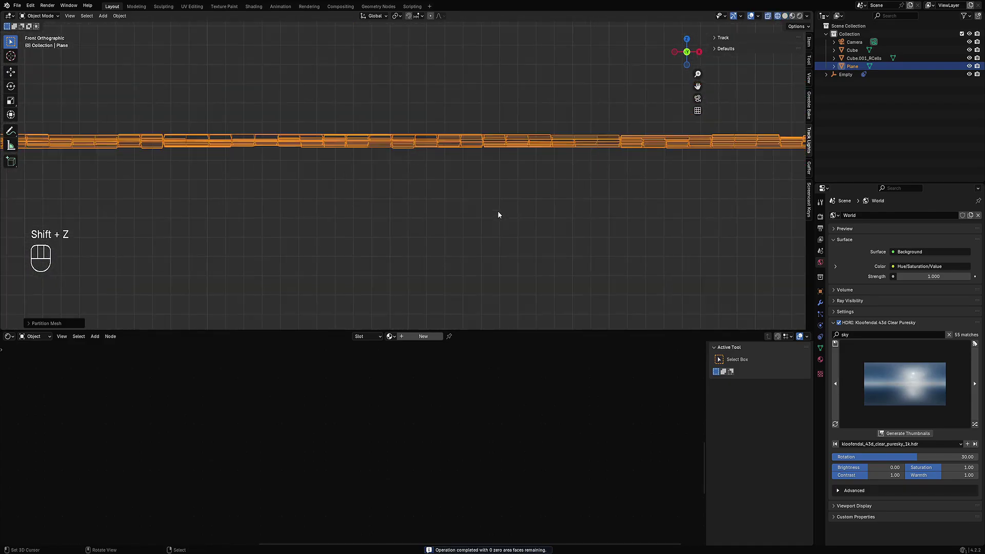
{"action": "key", "text": "shift+z"}
{"action": "scroll", "coordinate": [469, 150], "scroll_direction": "down", "scroll_amount": 4}
{"action": "key", "text": "shift+z"}
{"action": "middle_click_drag", "start_coordinate": [473, 149], "coordinate": [484, 204]}
{"action": "key", "text": "shift+z"}
- Change the lower area from the Shader Editor to the Image Editor and save the file
{"action": "key", "text": "ctrl+s"}
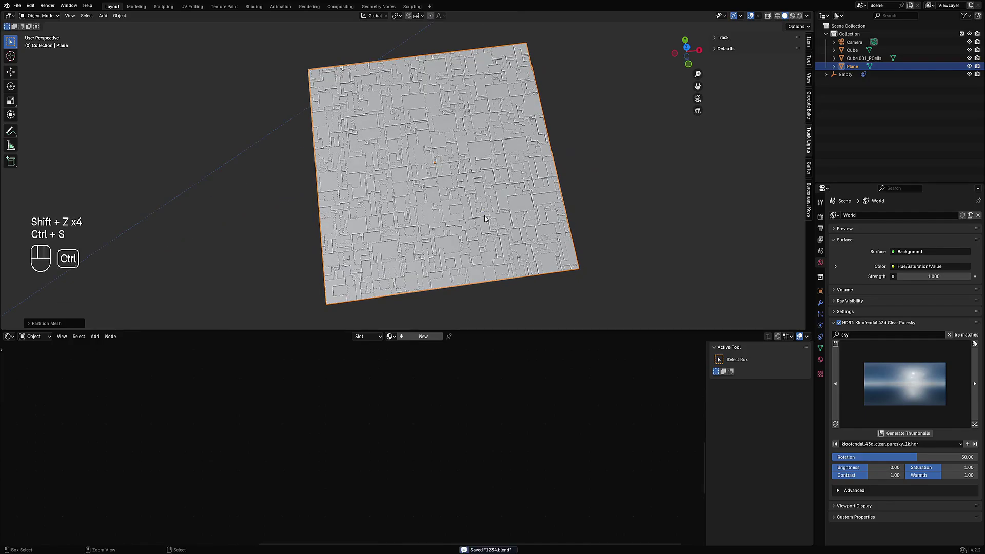
{"action": "key", "text": "shift+z"}
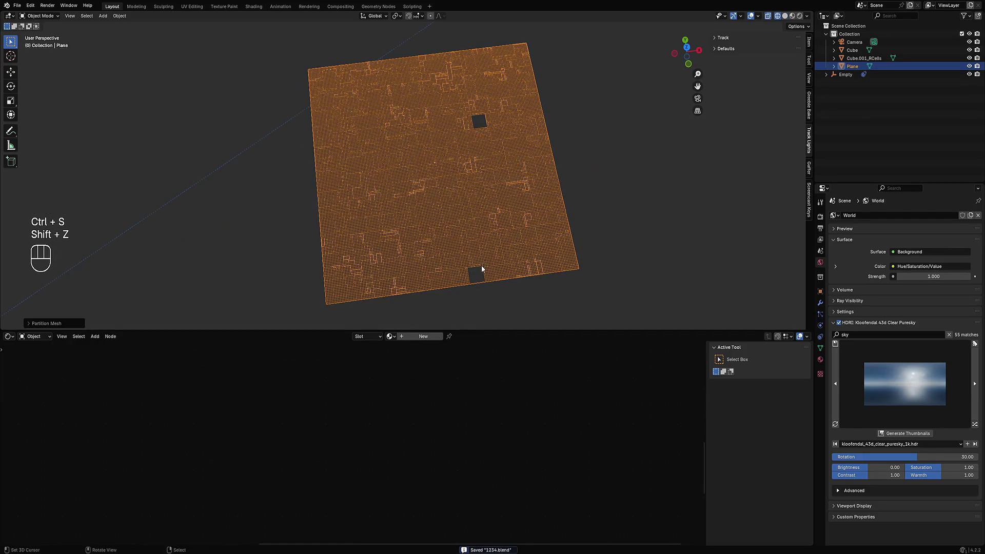
{"action": "key", "text": "shift+z"}
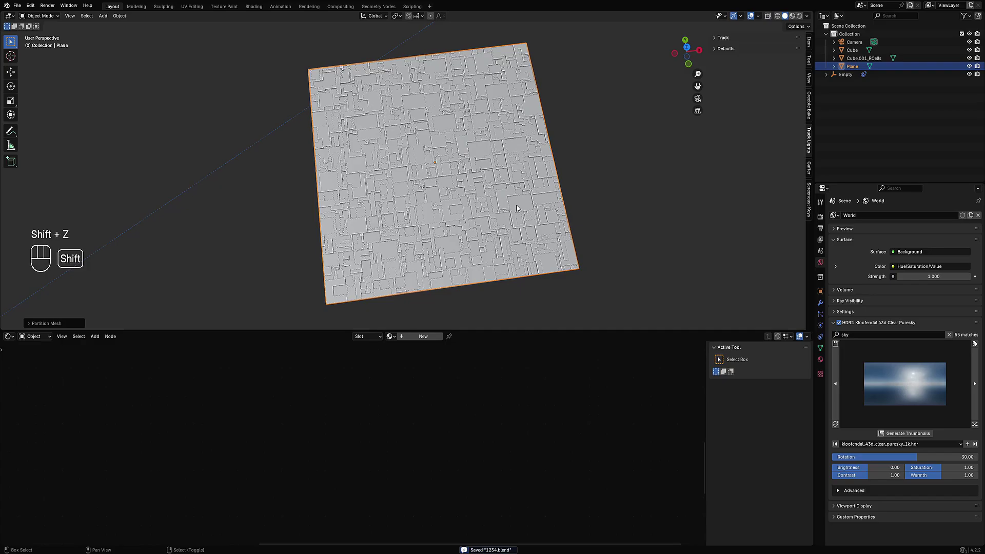
{"action": "key", "text": "n"}
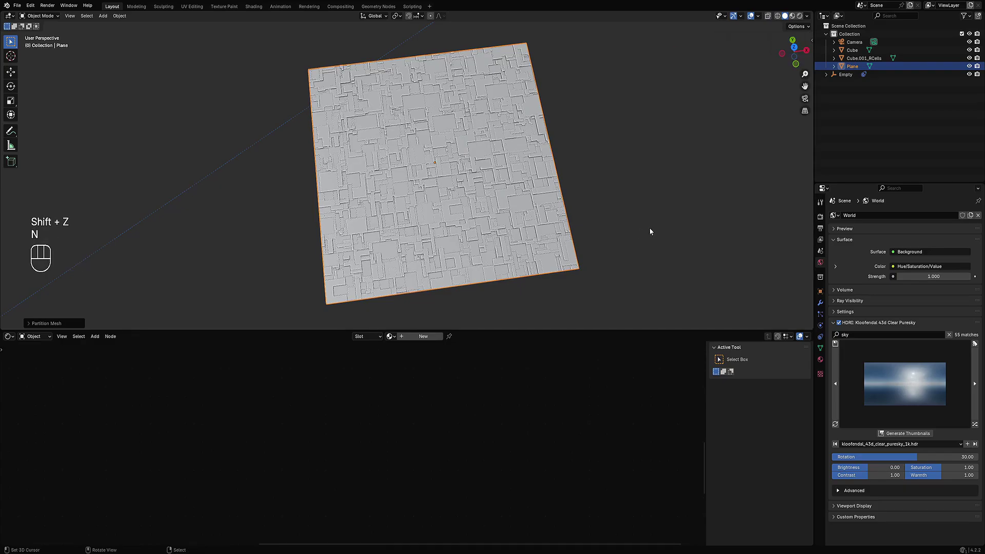
{"action": "key", "text": "n"}
{"action": "left_click", "coordinate": [6, 337]}
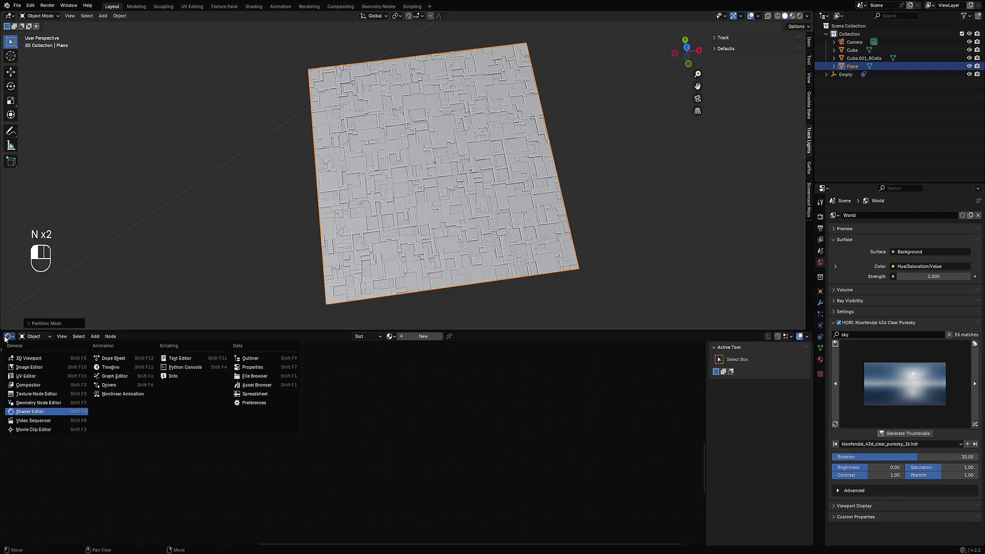
{"action": "left_click", "coordinate": [52, 367]}
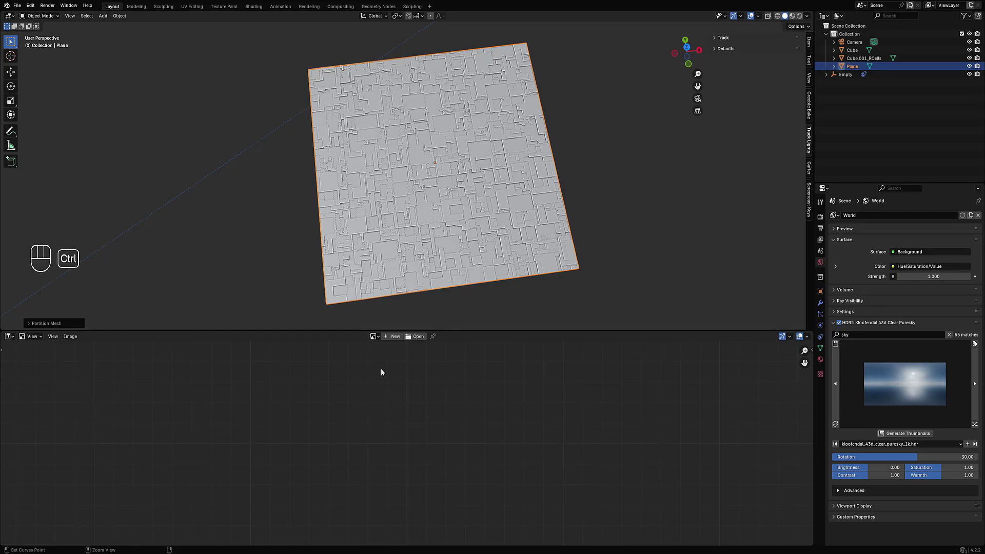
{"action": "key", "text": "ctrl+s"}
- Set the bake origin to Plane and the bake's depth location to Lowest Geometry
{"action": "left_click", "coordinate": [477, 236]}
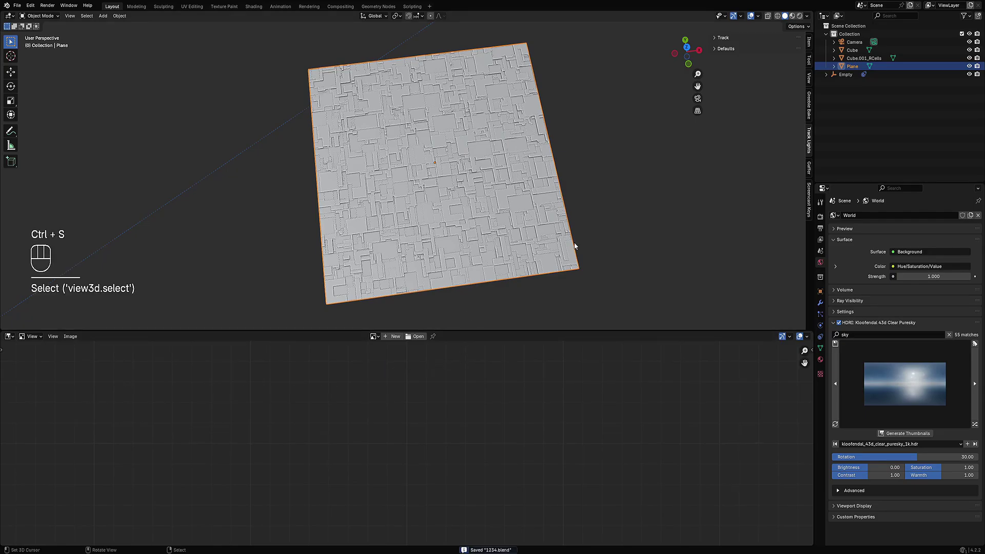
{"action": "key", "text": "n"}
{"action": "key", "text": "n"}
{"action": "left_click", "coordinate": [809, 106]}
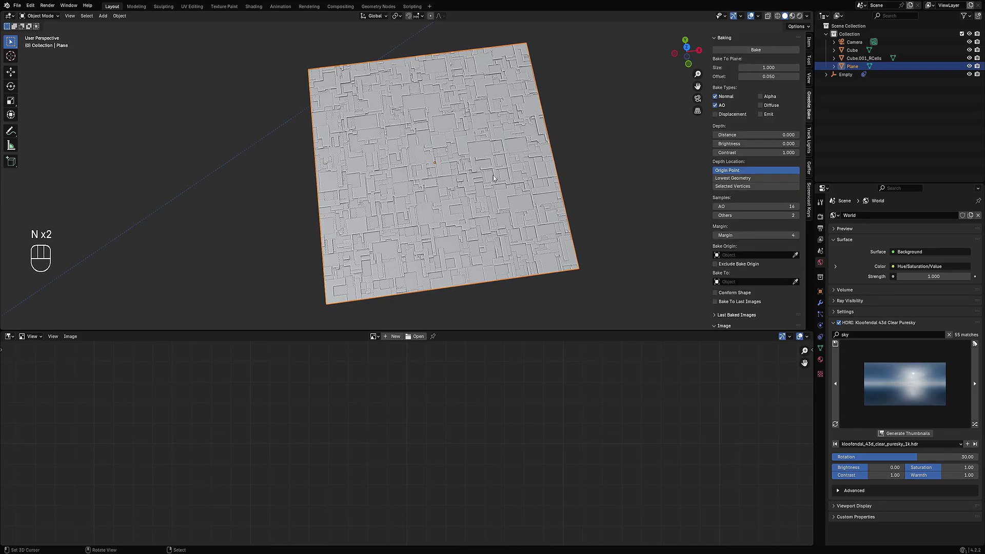
{"action": "left_click", "coordinate": [752, 255]}
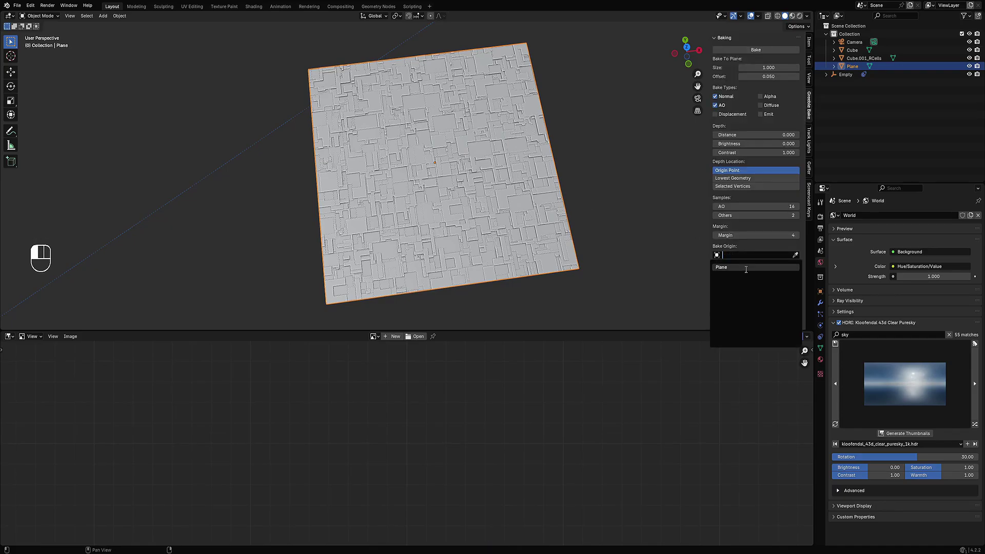
{"action": "left_click", "coordinate": [746, 267]}
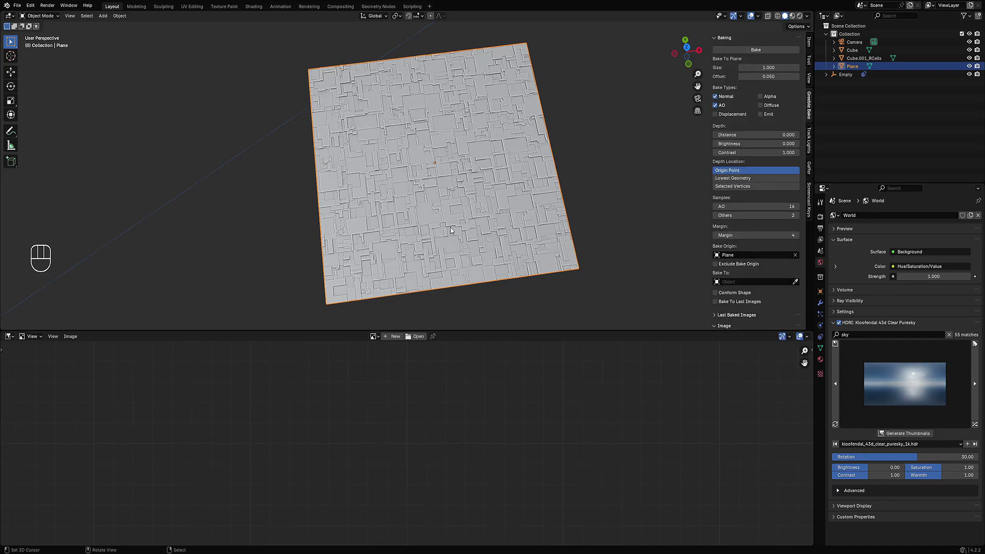
{"action": "left_click", "coordinate": [733, 178]}
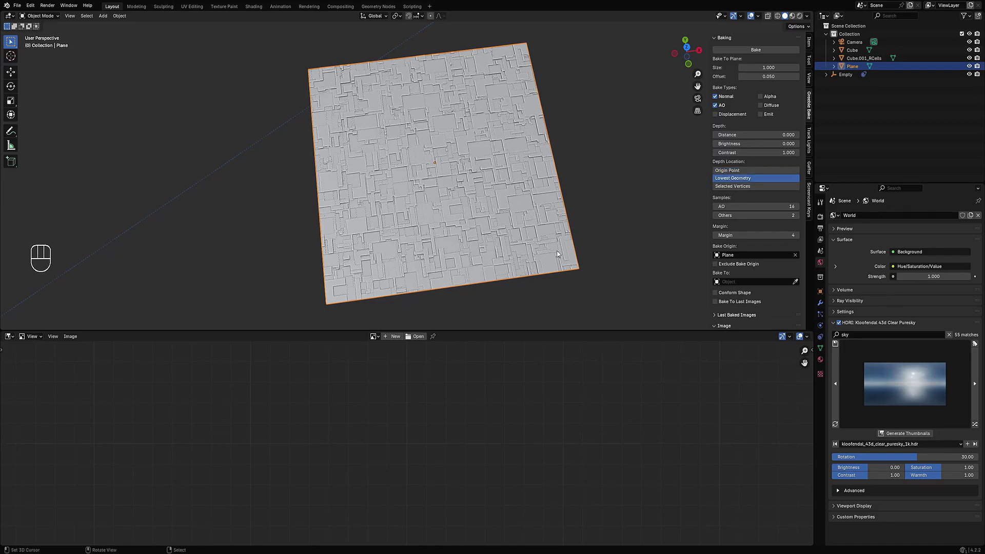
- Set the bake types to Normal and Displacement only, enable Bake To Last Images and choose the 2048 resolution
{"action": "middle_click_drag", "start_coordinate": [560, 256], "coordinate": [486, 166]}
{"action": "middle_click_drag", "start_coordinate": [560, 159], "coordinate": [480, 195], "text": "shift"}
{"action": "scroll", "coordinate": [458, 192], "scroll_direction": "down", "scroll_amount": 2}
{"action": "middle_click_drag", "start_coordinate": [420, 184], "coordinate": [590, 128]}
{"action": "scroll", "coordinate": [466, 183], "scroll_direction": "down", "scroll_amount": 3}
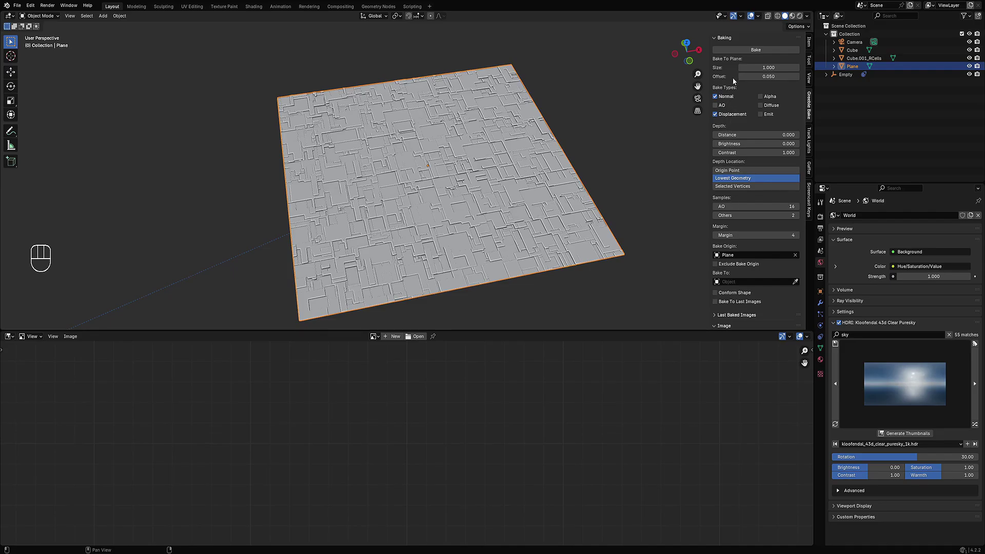
{"action": "scroll", "coordinate": [758, 237], "scroll_direction": "down", "scroll_amount": 4}
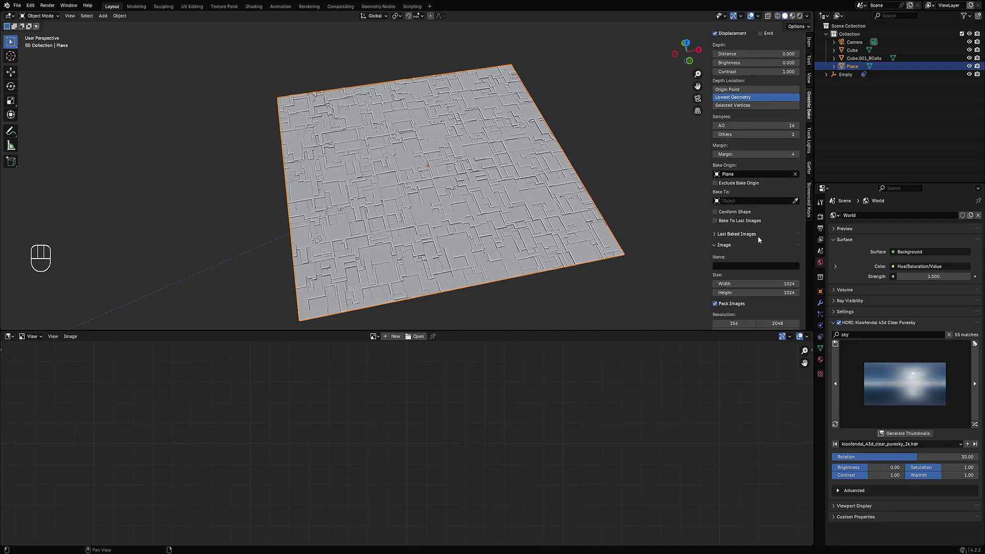
{"action": "scroll", "coordinate": [758, 235], "scroll_direction": "down", "scroll_amount": 2}
{"action": "left_click", "coordinate": [721, 181]}
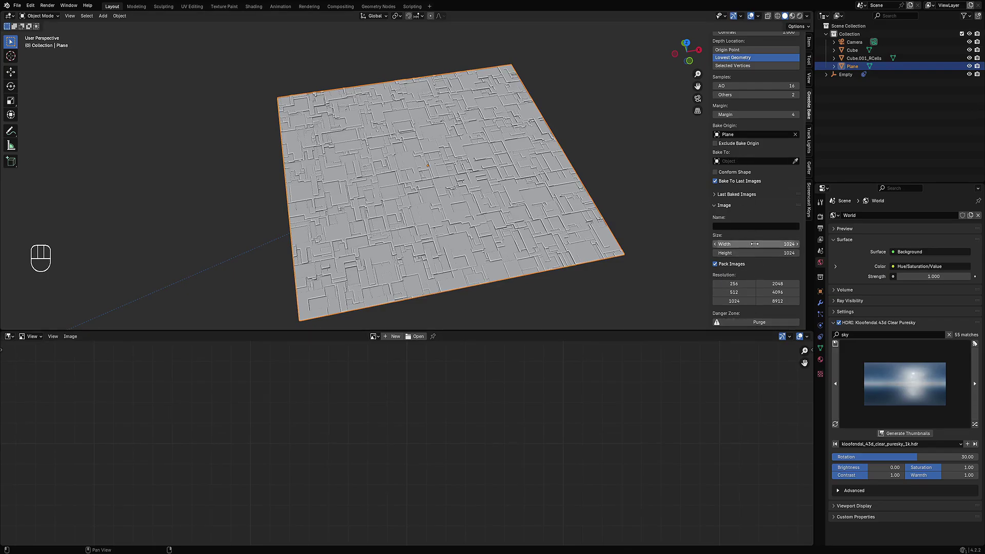
{"action": "left_click", "coordinate": [765, 281]}
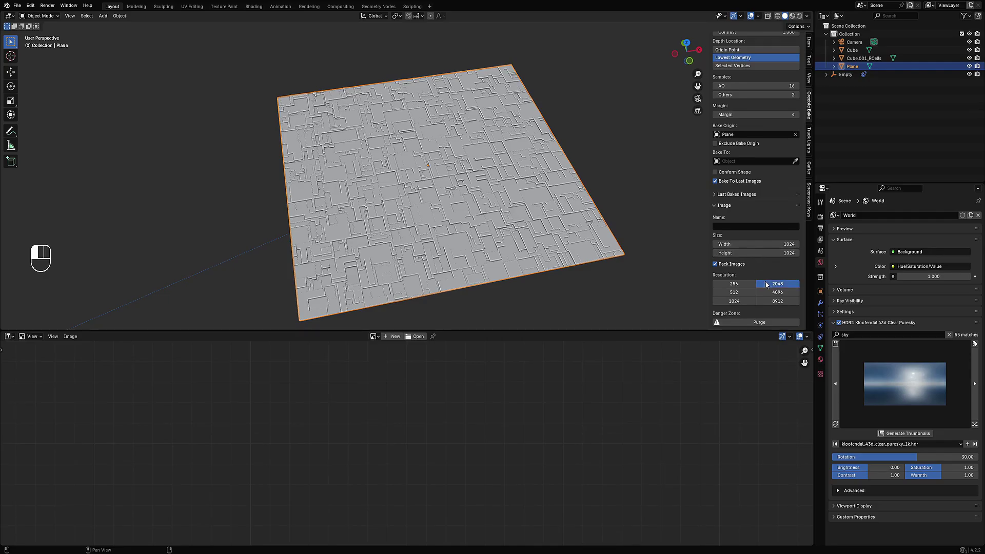
- Save the file and bake the plane's normal and displacement maps
{"action": "key", "text": "ctrl+s"}
{"action": "scroll", "coordinate": [733, 163], "scroll_direction": "up", "scroll_amount": 5}
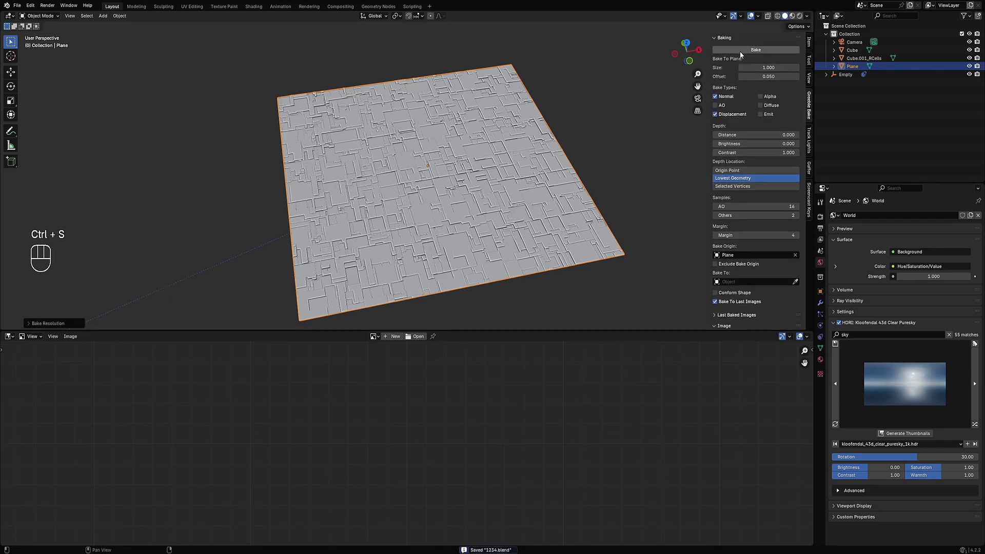
{"action": "left_click", "coordinate": [756, 49]}
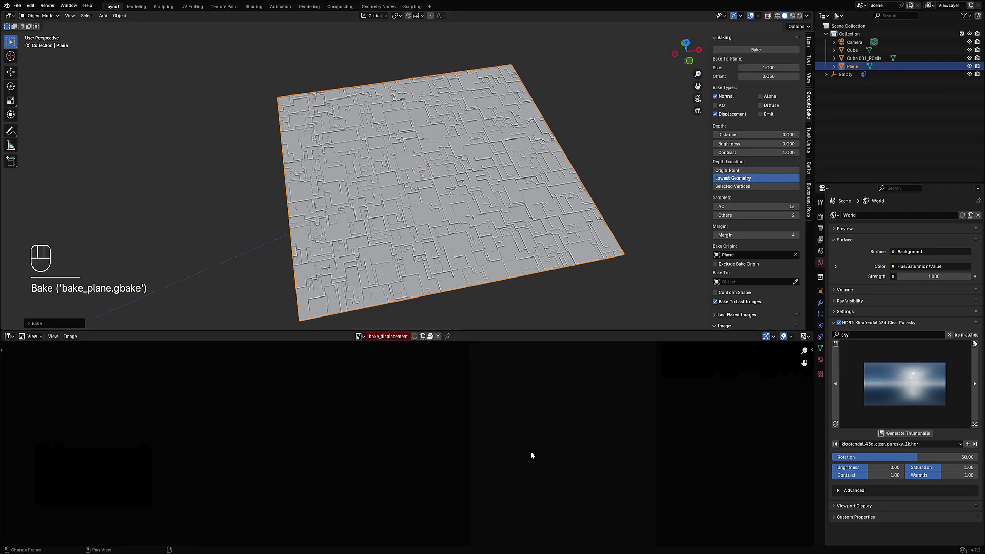
- Examine the baked images bake_displacement and bake_normal in the Image Editor
{"action": "scroll", "coordinate": [530, 451], "scroll_direction": "down", "scroll_amount": 20}
{"action": "scroll", "coordinate": [513, 442], "scroll_direction": "up", "scroll_amount": 9}
{"action": "middle_click_drag", "start_coordinate": [412, 396], "coordinate": [431, 544]}
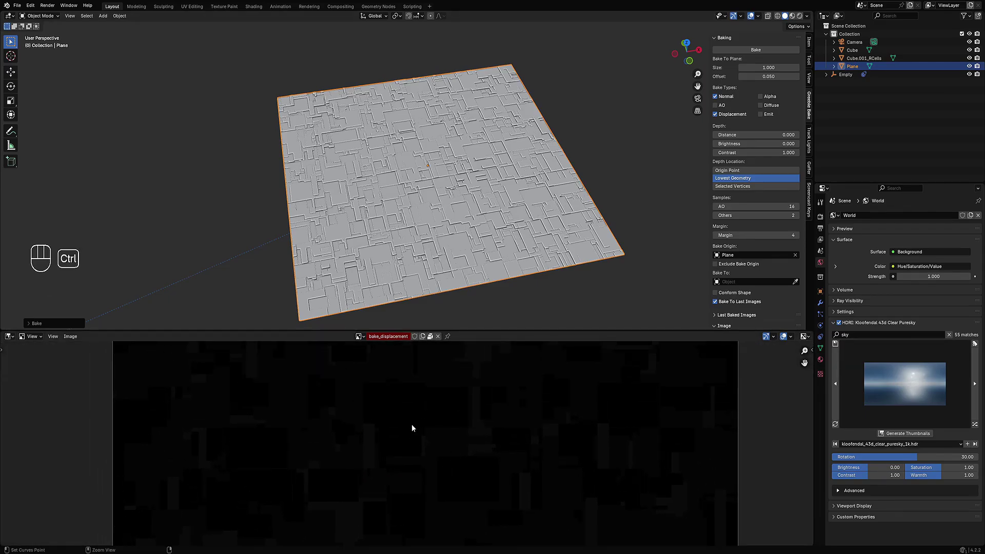
{"action": "key", "text": "ctrl+space"}
{"action": "key", "text": "ctrl+space"}
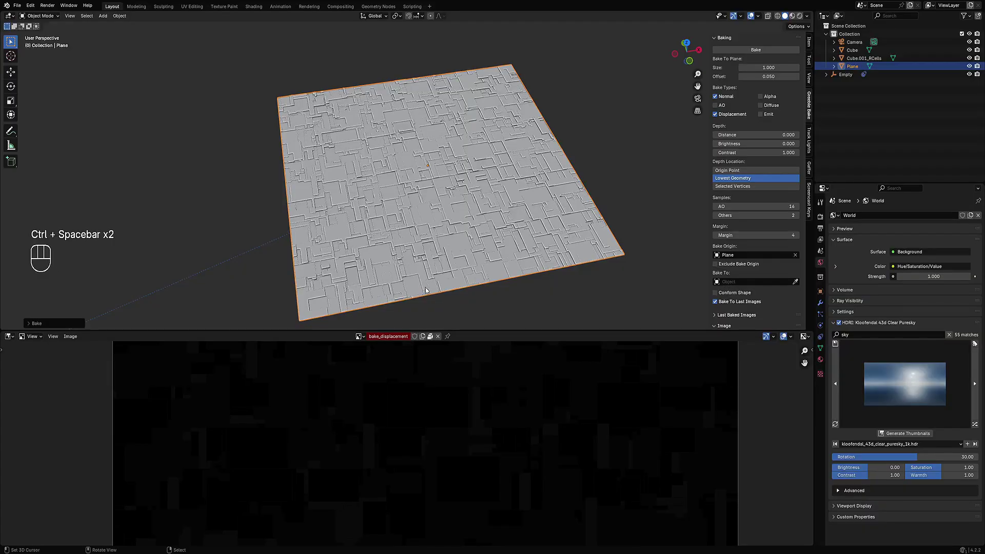
{"action": "left_click", "coordinate": [358, 337]}
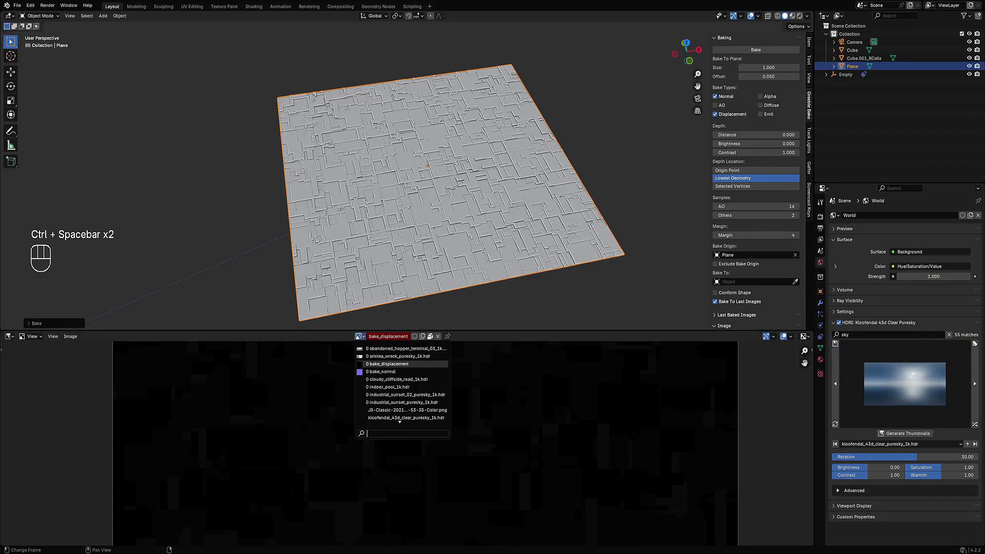
{"action": "left_click", "coordinate": [380, 372]}
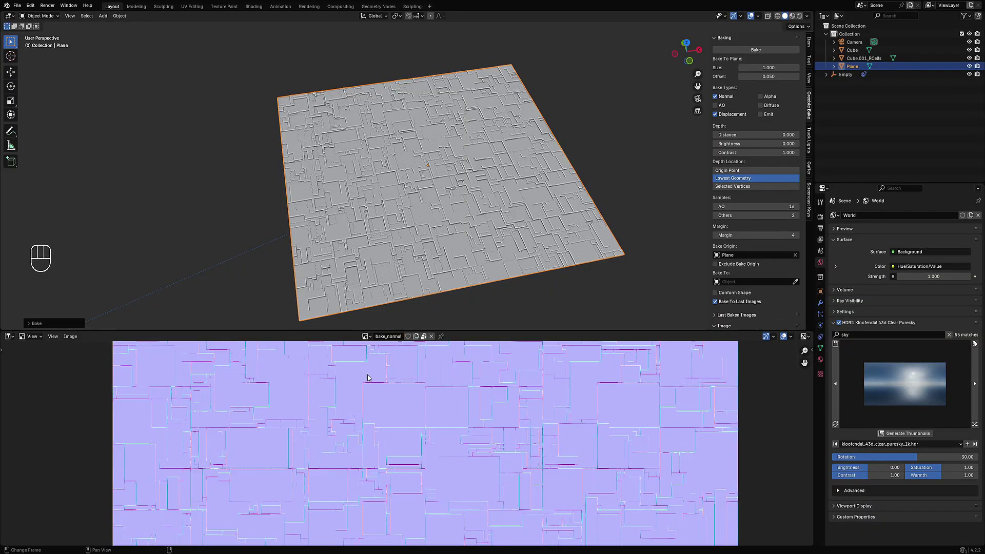
{"action": "scroll", "coordinate": [421, 398], "scroll_direction": "down", "scroll_amount": 4}
{"action": "scroll", "coordinate": [421, 398], "scroll_direction": "up", "scroll_amount": 3}
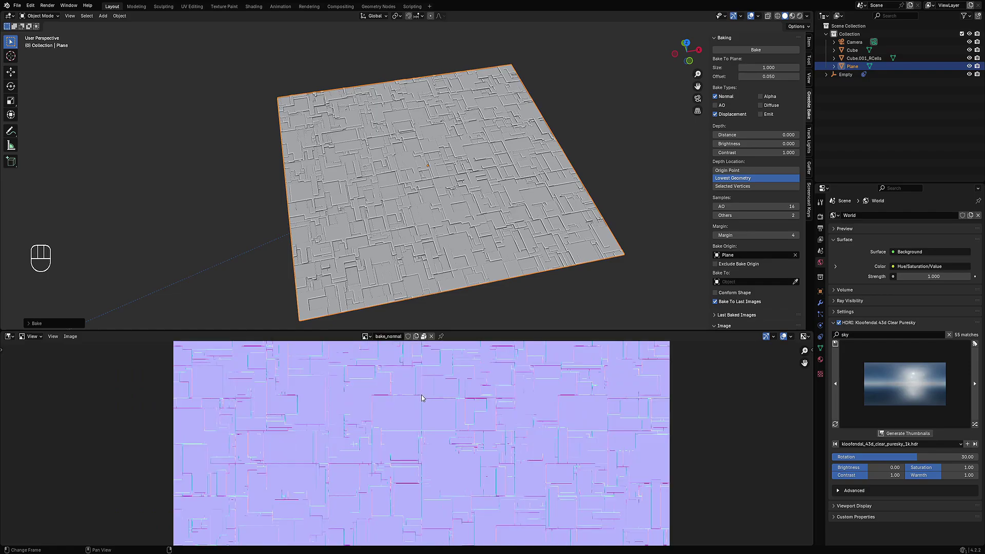
{"action": "left_click", "coordinate": [365, 336]}
{"action": "left_click", "coordinate": [382, 364]}
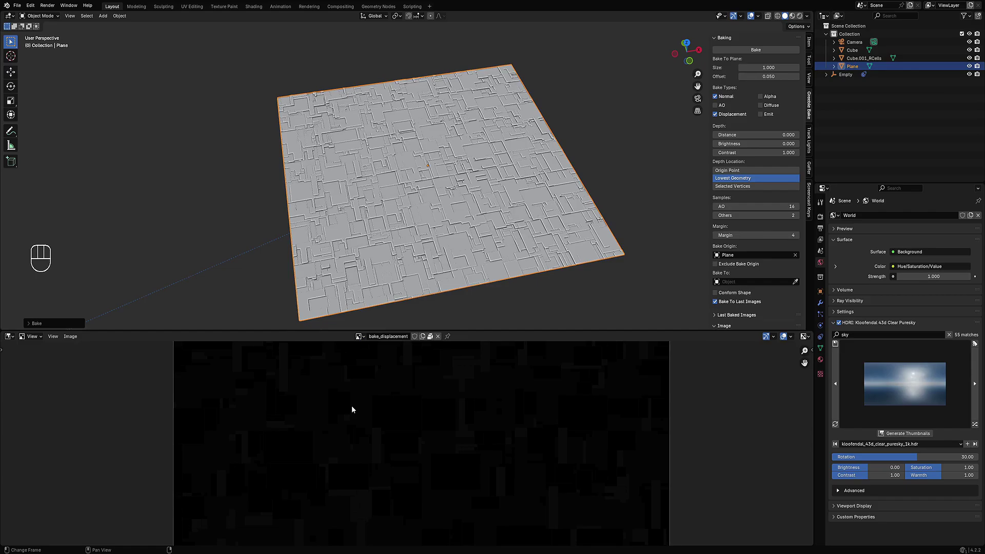
{"action": "scroll", "coordinate": [352, 410], "scroll_direction": "down", "scroll_amount": 1}
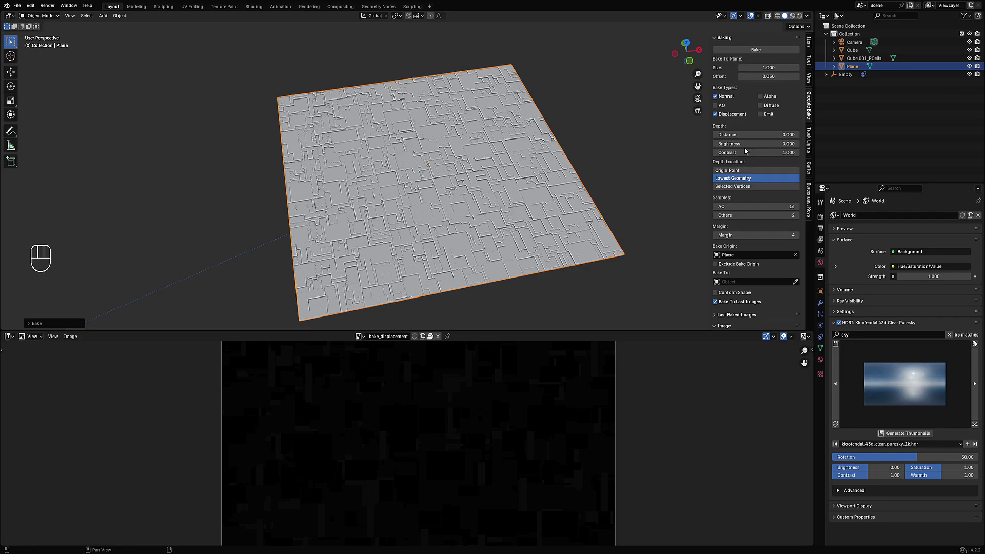
- Save the file, select the cube and show its rflow_metal material in a maximized Shader Editor
{"action": "middle_click_drag", "start_coordinate": [300, 195], "coordinate": [478, 207]}
{"action": "scroll", "coordinate": [479, 207], "scroll_direction": "down", "scroll_amount": 4}
{"action": "middle_click_drag", "start_coordinate": [194, 227], "coordinate": [406, 221], "text": "shift"}
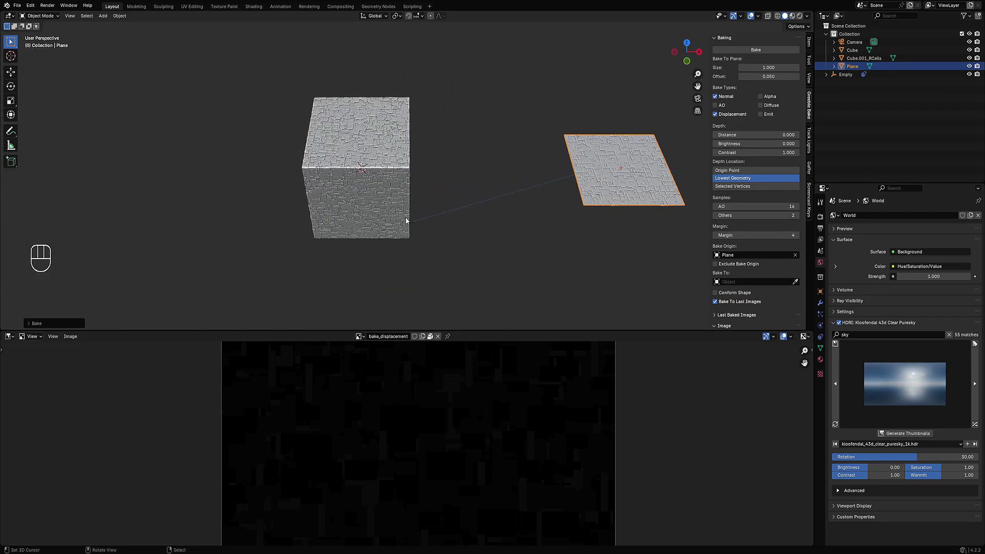
{"action": "scroll", "coordinate": [409, 199], "scroll_direction": "up", "scroll_amount": 2}
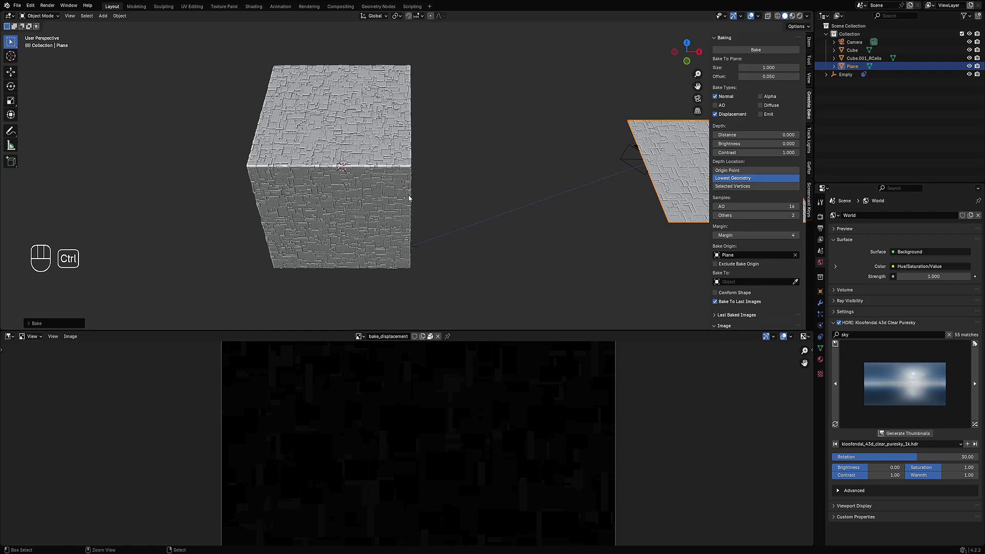
{"action": "key", "text": "ctrl+s"}
{"action": "middle_click_drag", "start_coordinate": [394, 220], "coordinate": [418, 198]}
{"action": "left_click", "coordinate": [419, 196]}
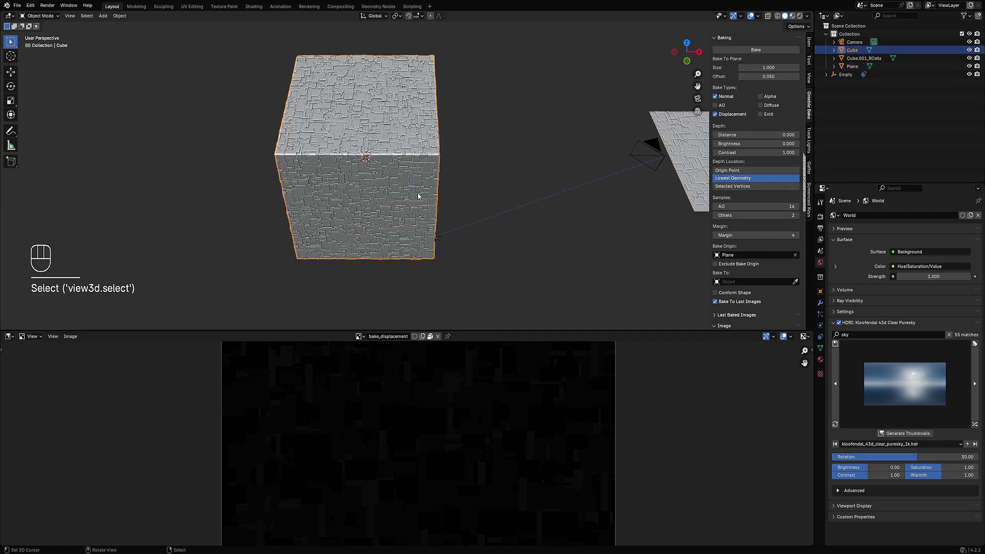
{"action": "left_click", "coordinate": [9, 337]}
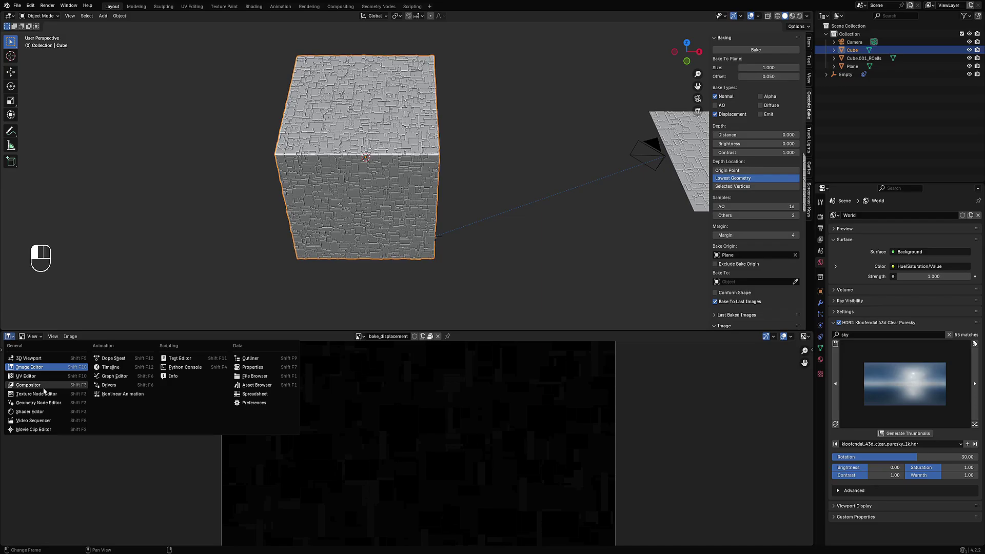
{"action": "left_click", "coordinate": [29, 412]}
{"action": "scroll", "coordinate": [454, 442], "scroll_direction": "down", "scroll_amount": 3}
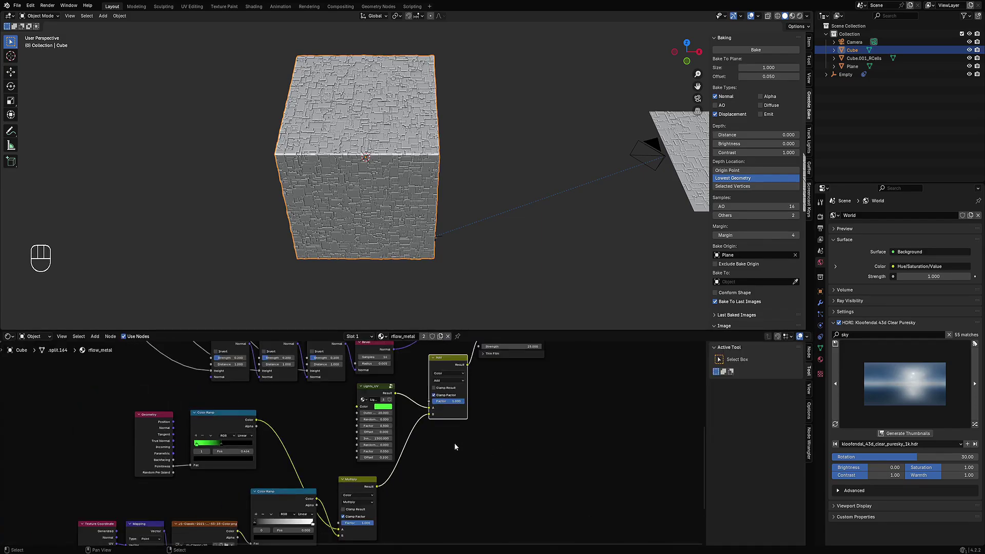
{"action": "key", "text": "ctrl+space"}
- Add an Image Texture with Mapping and Texture Coordinate nodes to the first Multiply node's factor, placed below the pointiness Color Ramp
{"action": "scroll", "coordinate": [445, 437], "scroll_direction": "down", "scroll_amount": 5}
{"action": "middle_click_drag", "start_coordinate": [416, 263], "coordinate": [554, 302]}
{"action": "scroll", "coordinate": [549, 290], "scroll_direction": "up", "scroll_amount": 13}
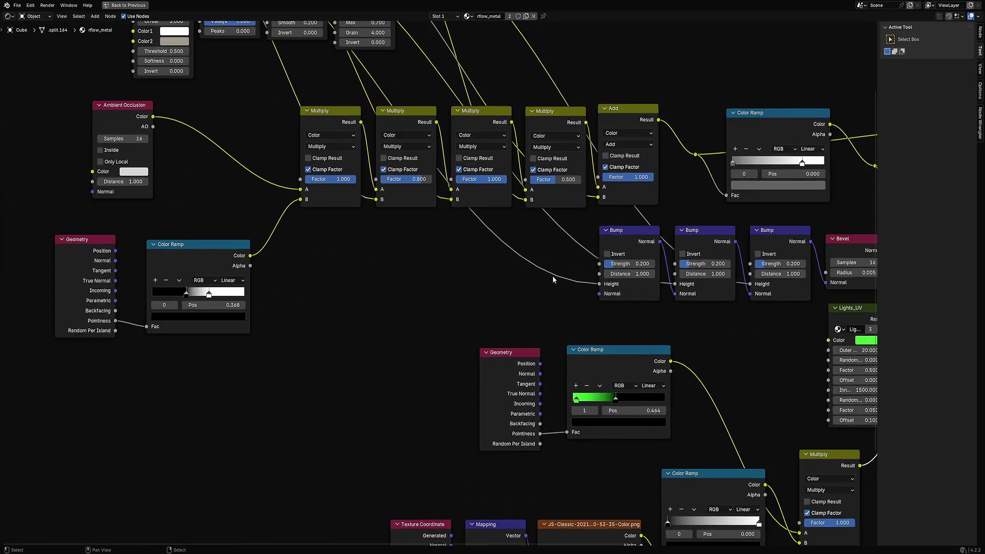
{"action": "middle_click_drag", "start_coordinate": [574, 267], "coordinate": [416, 254]}
{"action": "middle_click_drag", "start_coordinate": [667, 239], "coordinate": [494, 267]}
{"action": "scroll", "coordinate": [390, 275], "scroll_direction": "down", "scroll_amount": 2}
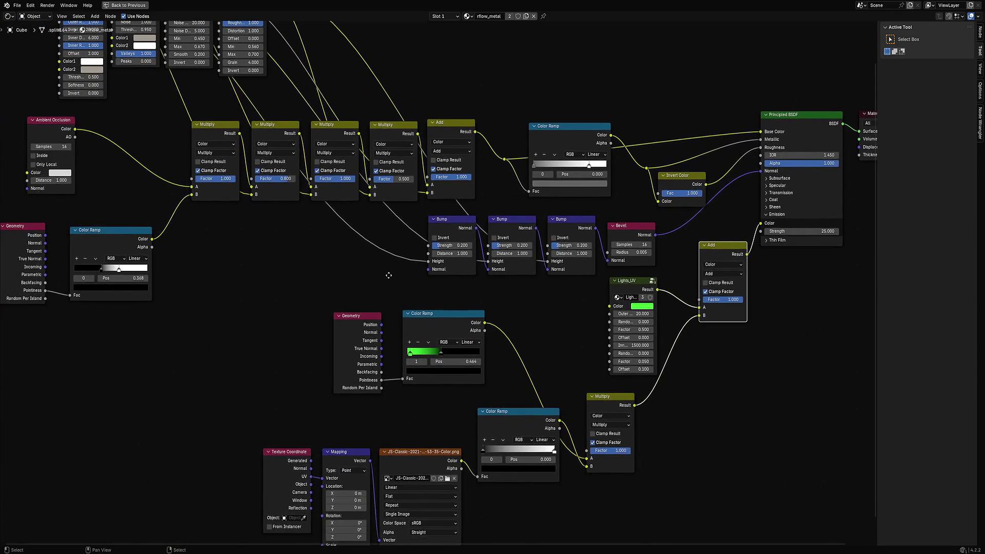
{"action": "middle_click_drag", "start_coordinate": [390, 275], "coordinate": [466, 245]}
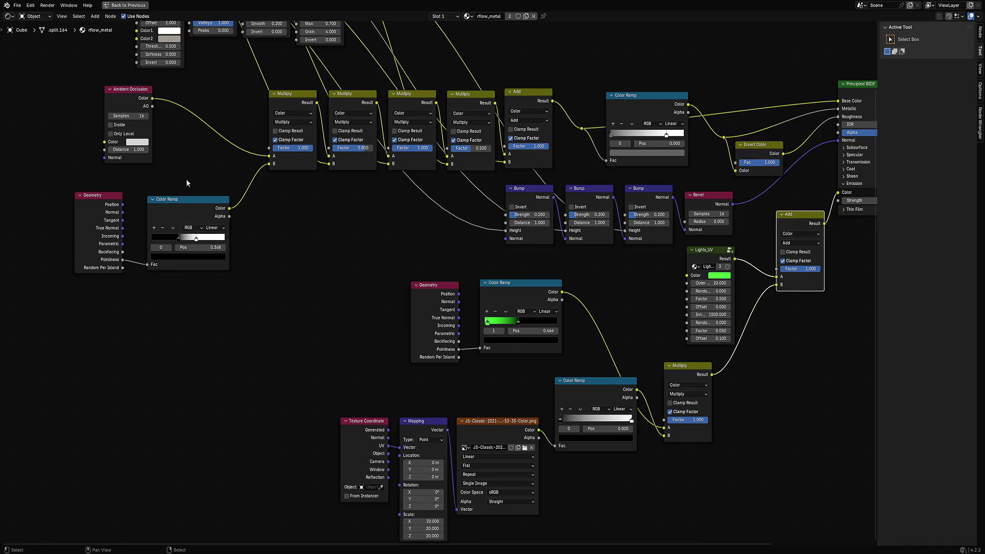
{"action": "middle_click_drag", "start_coordinate": [186, 183], "coordinate": [298, 296]}
{"action": "left_click", "coordinate": [396, 233]}
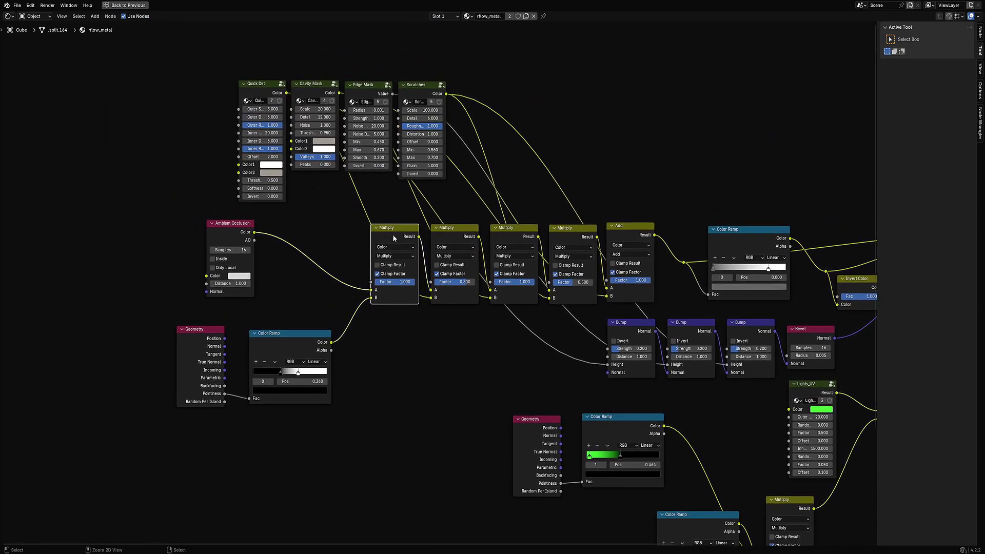
{"action": "key", "text": "ctrl+t"}
{"action": "key", "text": "g"}
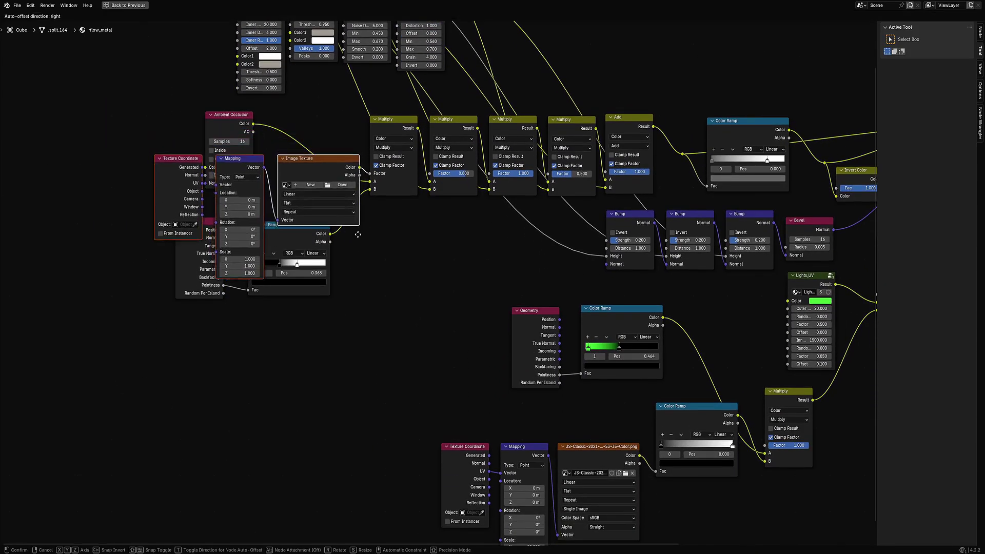
{"action": "left_click", "coordinate": [375, 408]}
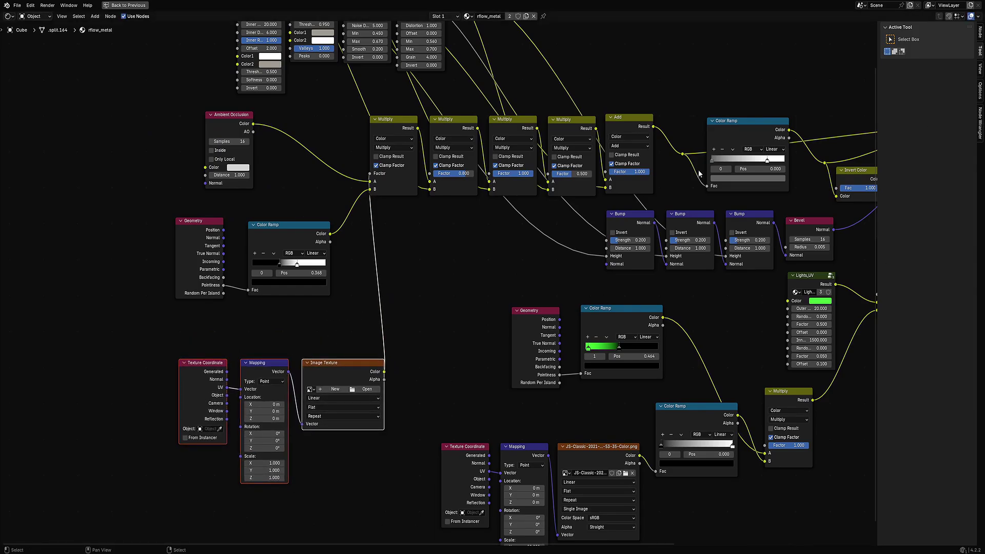
- Disconnect the empty Image Texture from the first Multiply node and place its three-node texture setup below the pointiness Color Ramp
{"action": "right_click_drag", "start_coordinate": [362, 263], "coordinate": [401, 264], "text": "ctrl"}
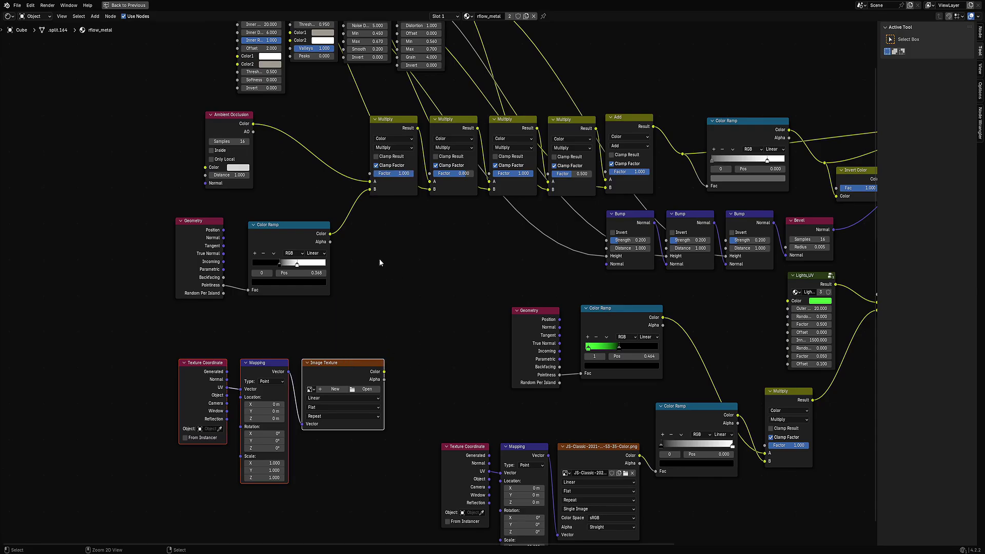
{"action": "key", "text": "ctrl+z"}
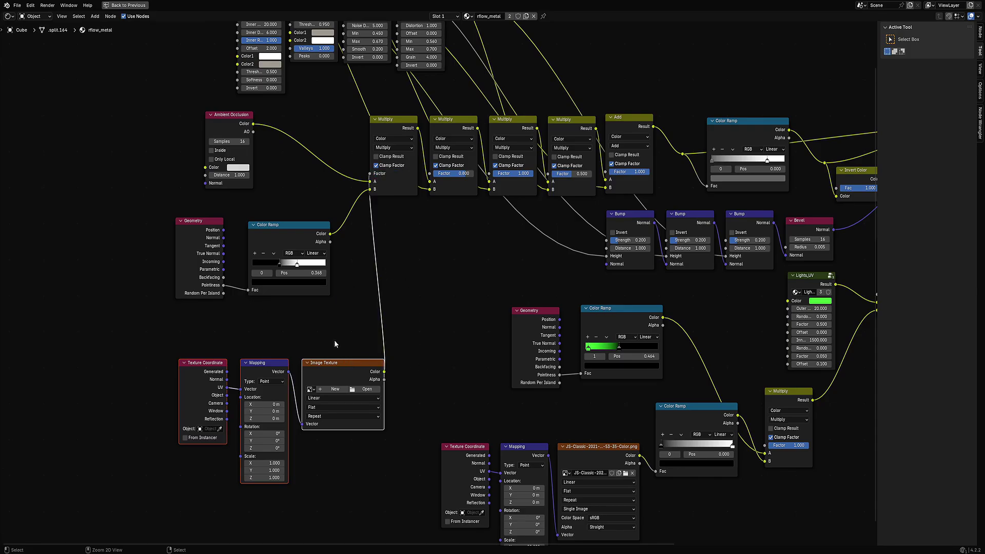
{"action": "key", "text": "ctrl+z"}
{"action": "key", "text": "ctrl+z"}
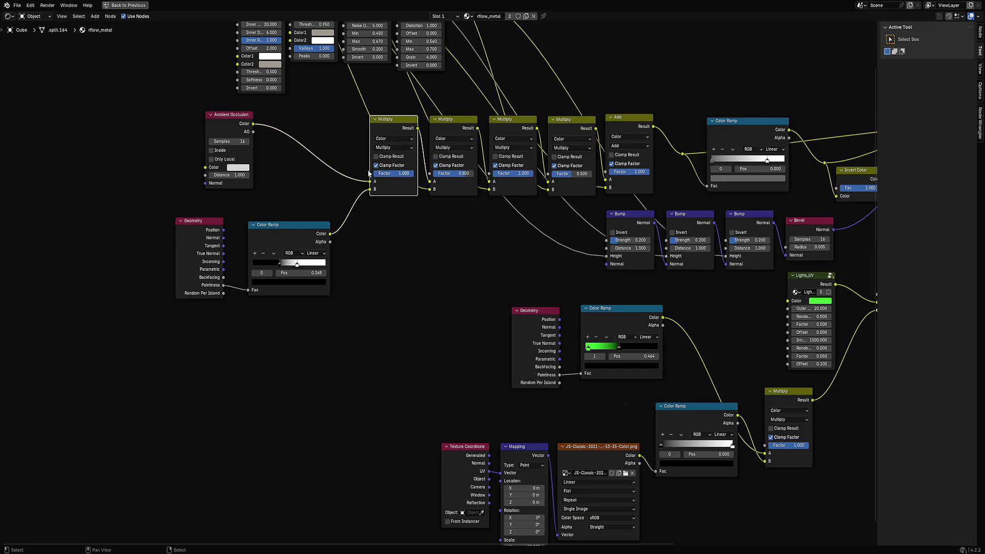
{"action": "key", "text": "ctrl+shift+z"}
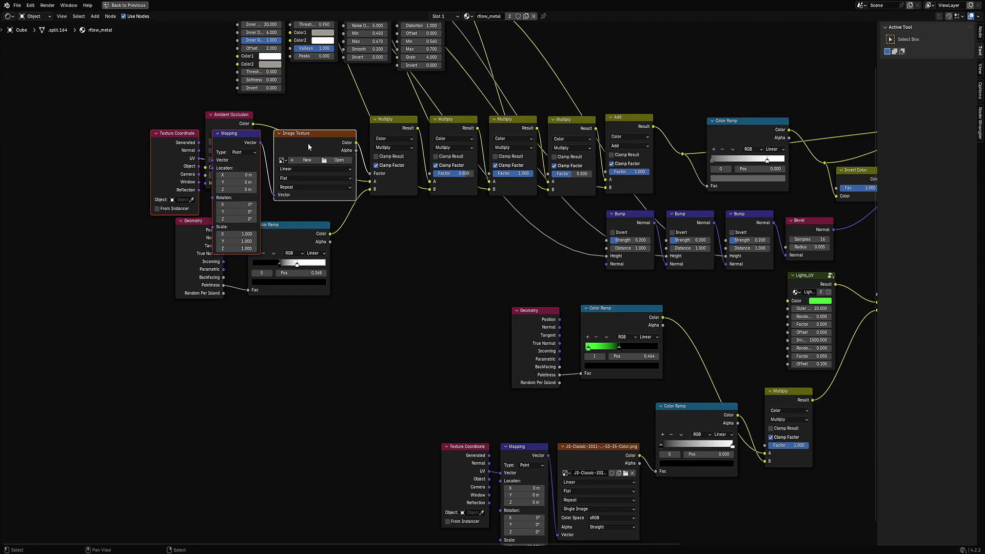
{"action": "left_click_drag", "start_coordinate": [309, 146], "coordinate": [374, 381]}
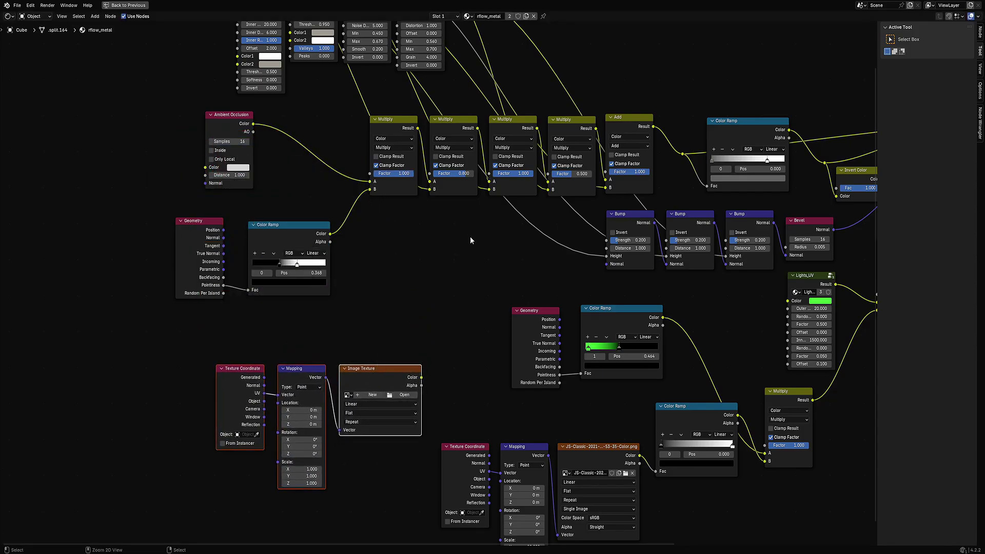
- Assign the existing bake_normal image to the empty Image Texture node
{"action": "scroll", "coordinate": [453, 309], "scroll_direction": "up", "scroll_amount": 3}
{"action": "left_click", "coordinate": [203, 291]}
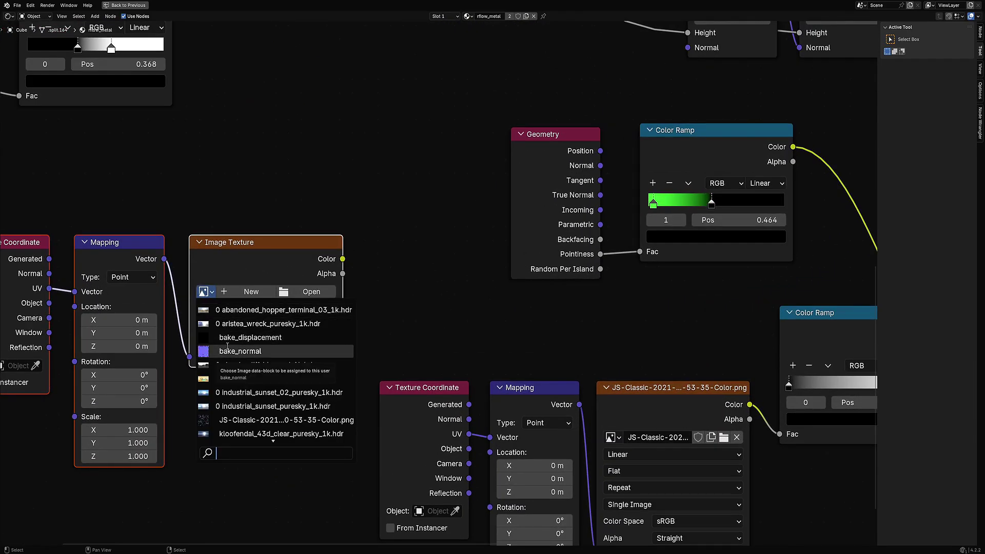
{"action": "left_click", "coordinate": [245, 349]}
{"action": "scroll", "coordinate": [414, 204], "scroll_direction": "down", "scroll_amount": 3}
{"action": "scroll", "coordinate": [382, 261], "scroll_direction": "up", "scroll_amount": 2}
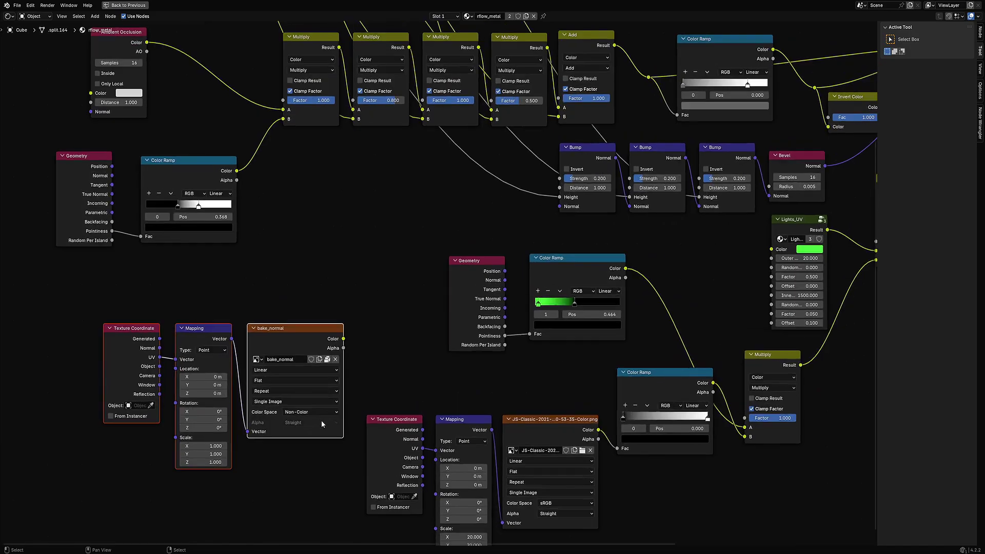
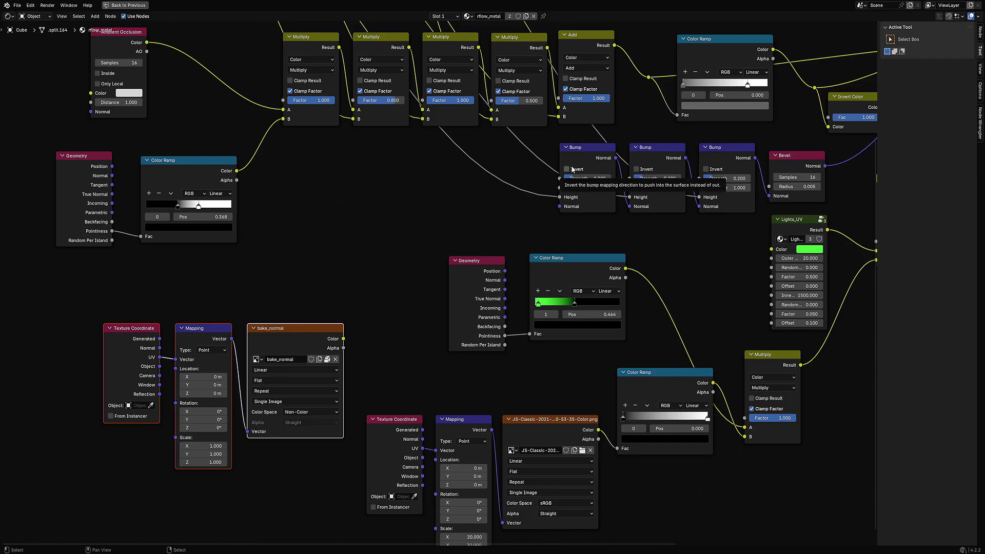
- Add a Normal Map node near the bake_normal texture and link the texture's Color output to its Color input
{"action": "scroll", "coordinate": [619, 214], "scroll_direction": "down", "scroll_amount": 2}
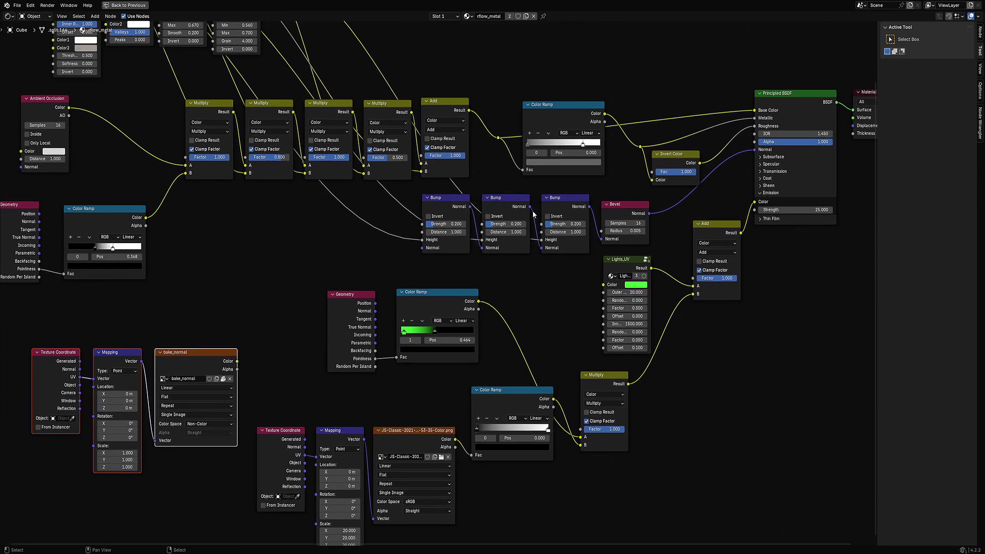
{"action": "scroll", "coordinate": [372, 287], "scroll_direction": "up", "scroll_amount": 2}
{"action": "key", "text": "shift+a"}
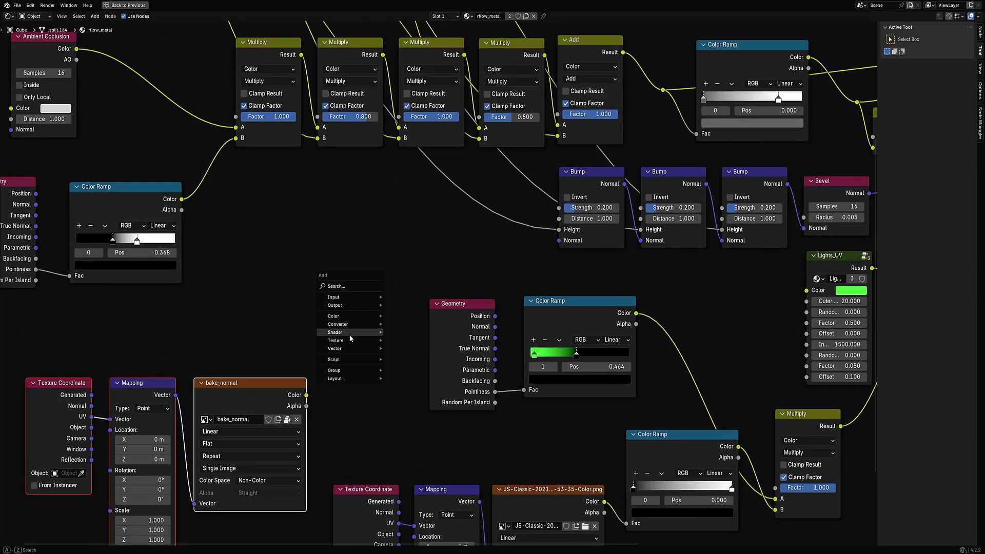
{"action": "mouse_move", "coordinate": [349, 341]}
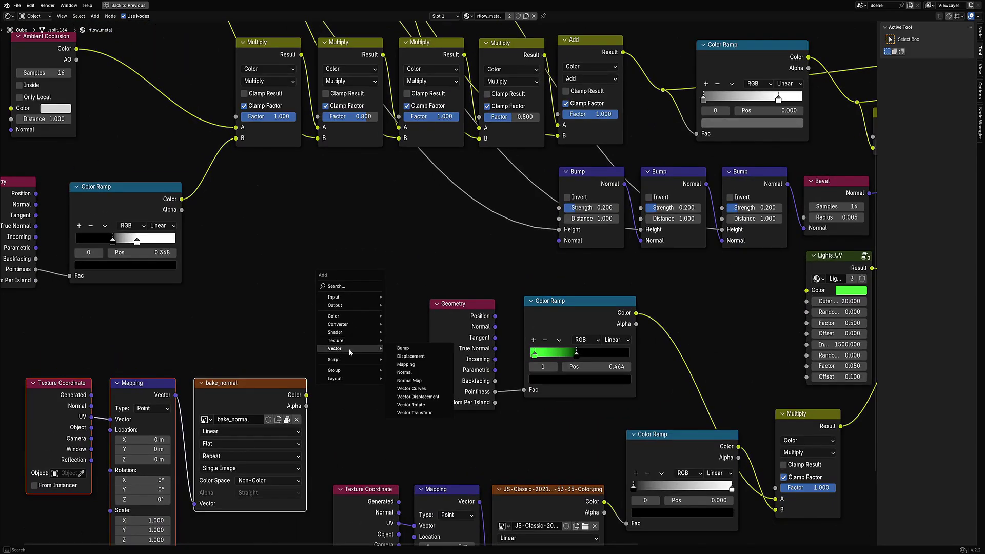
{"action": "left_click", "coordinate": [410, 380]}
{"action": "left_click", "coordinate": [333, 283]}
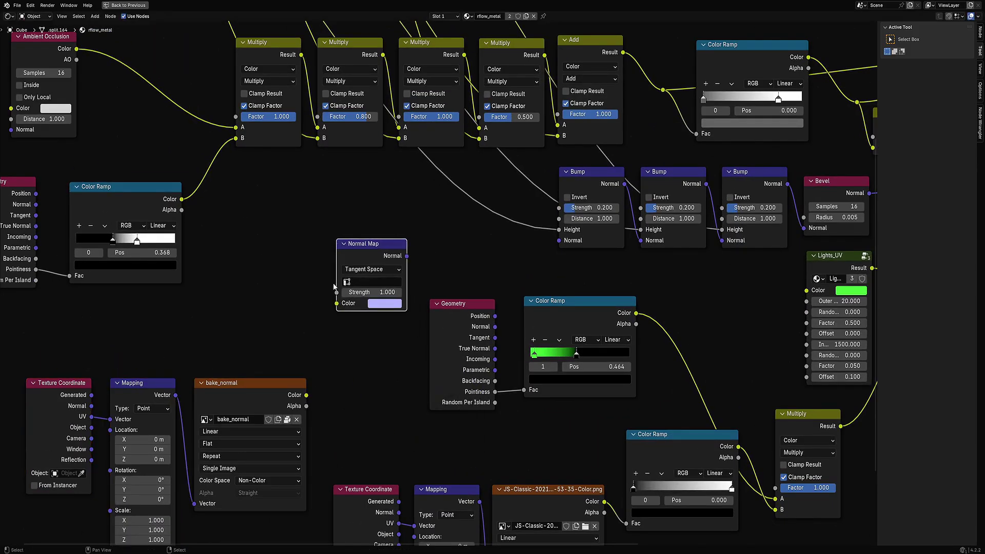
{"action": "left_click_drag", "start_coordinate": [306, 396], "coordinate": [336, 303]}
- Connect the Normal Map's Normal output to the Normal input of the first Bump node in the chain
{"action": "middle_click_drag", "start_coordinate": [446, 296], "coordinate": [441, 306]}
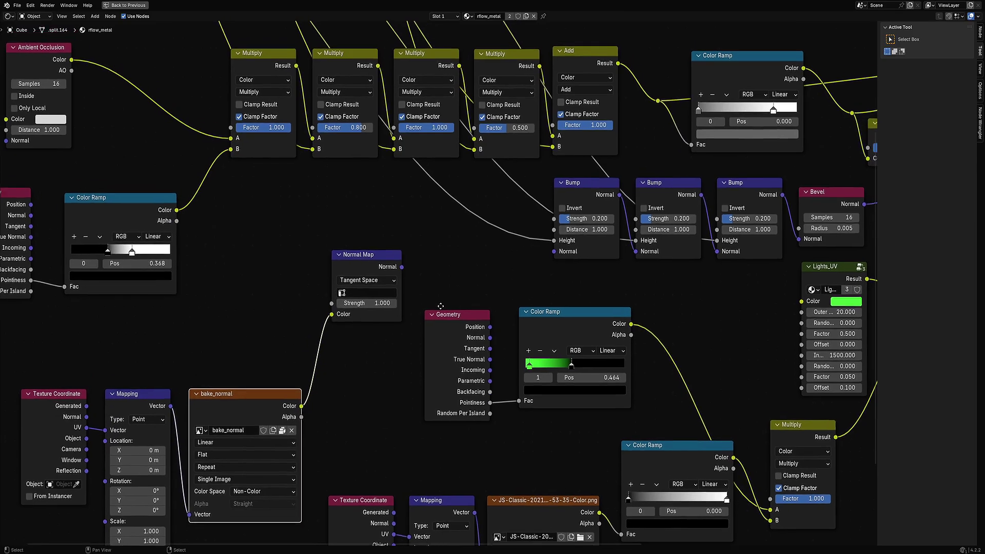
{"action": "scroll", "coordinate": [441, 306], "scroll_direction": "up", "scroll_amount": 1}
{"action": "left_click_drag", "start_coordinate": [383, 275], "coordinate": [559, 258]}
{"action": "scroll", "coordinate": [558, 259], "scroll_direction": "down", "scroll_amount": 2}
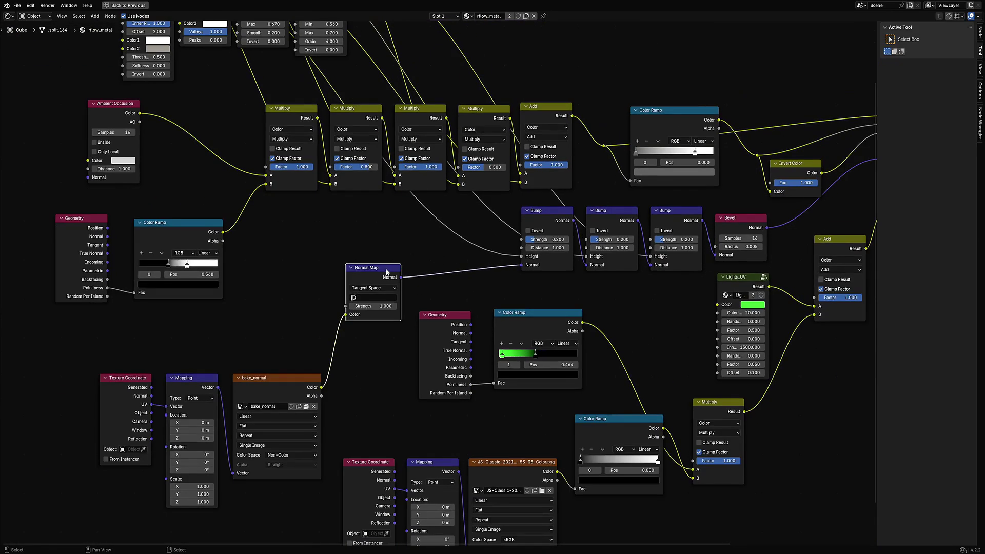
{"action": "scroll", "coordinate": [521, 275], "scroll_direction": "down", "scroll_amount": 2}
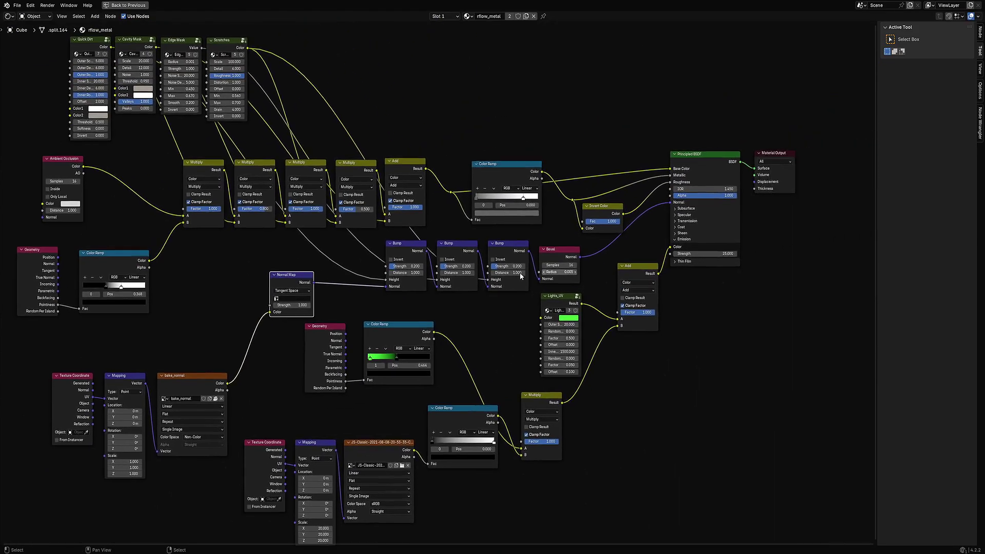
{"action": "middle_click_drag", "start_coordinate": [657, 215], "coordinate": [617, 218]}
{"action": "left_click_drag", "start_coordinate": [661, 161], "coordinate": [663, 161]}
{"action": "left_click", "coordinate": [244, 285]}
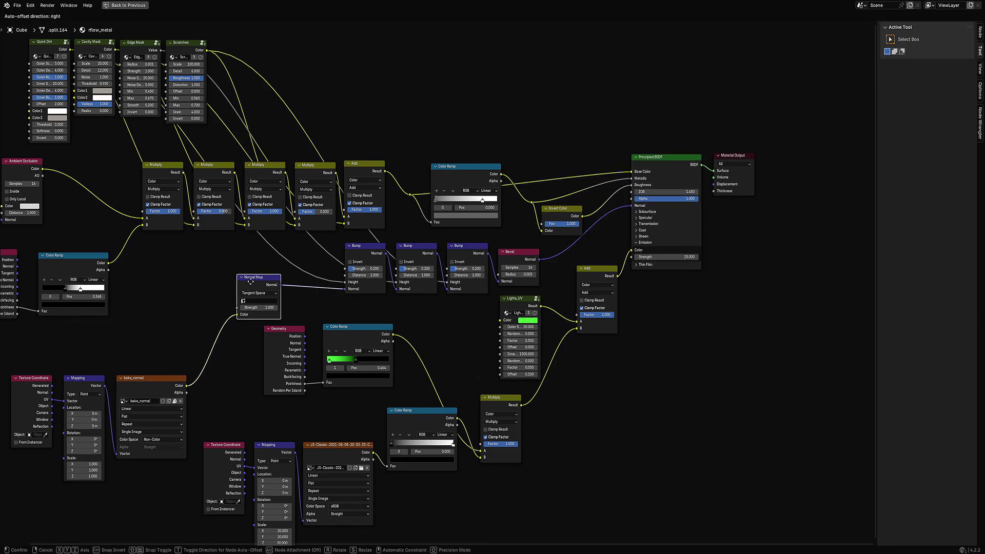
- Restore the split layout, switch the viewport to Rendered shading and check the cube's surface up close
{"action": "key", "text": "ctrl+space"}
{"action": "middle_click_drag", "start_coordinate": [436, 172], "coordinate": [436, 117]}
{"action": "middle_click_drag", "start_coordinate": [436, 117], "coordinate": [528, 120], "text": "shift"}
{"action": "scroll", "coordinate": [528, 120], "scroll_direction": "up", "scroll_amount": 3}
{"action": "middle_click_drag", "start_coordinate": [497, 171], "coordinate": [453, 171]}
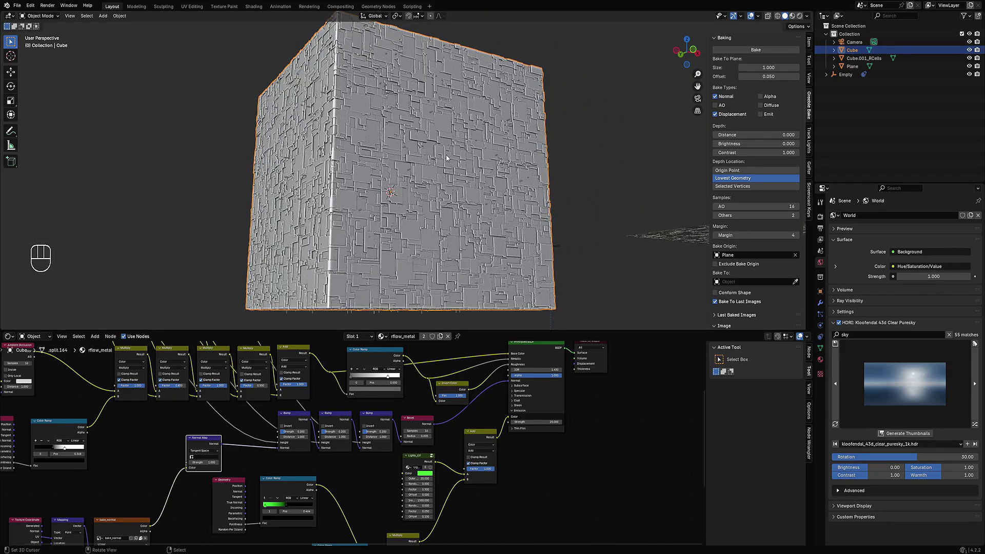
{"action": "key", "text": "z"}
{"action": "left_click", "coordinate": [477, 128]}
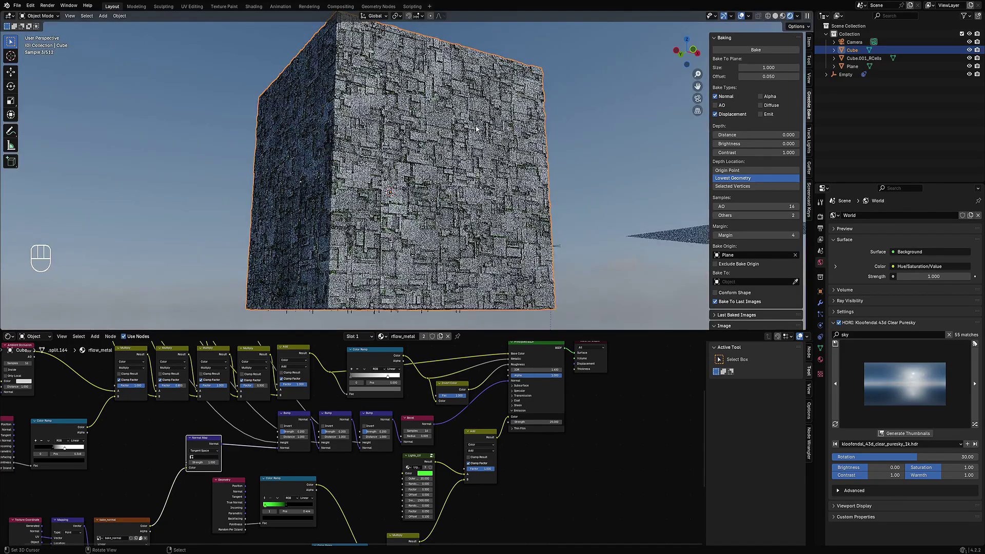
{"action": "middle_click_drag", "start_coordinate": [476, 128], "coordinate": [446, 133]}
{"action": "scroll", "coordinate": [447, 133], "scroll_direction": "up", "scroll_amount": 5}
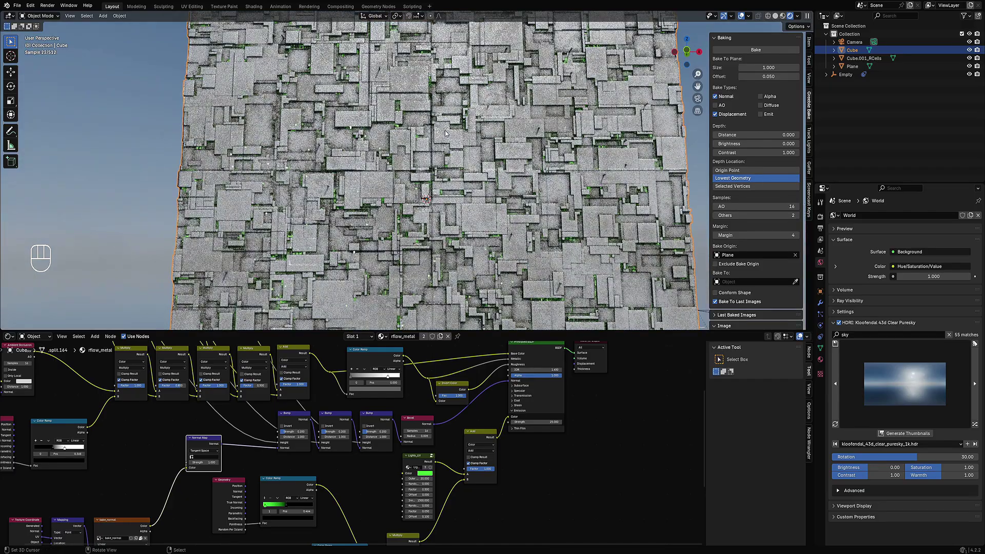
{"action": "scroll", "coordinate": [445, 134], "scroll_direction": "up", "scroll_amount": 3}
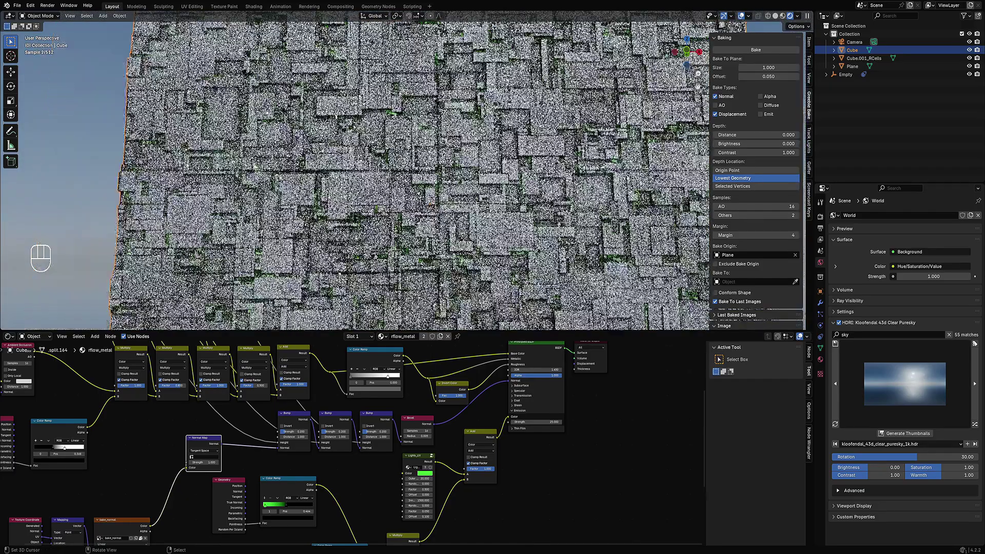
{"action": "scroll", "coordinate": [171, 467], "scroll_direction": "down", "scroll_amount": 5}
{"action": "scroll", "coordinate": [302, 398], "scroll_direction": "up", "scroll_amount": 6}
- Preview the bake_normal texture directly on the cube and reconnect the Principled BSDF to the material output
{"action": "middle_click_drag", "start_coordinate": [171, 467], "coordinate": [321, 420]}
{"action": "scroll", "coordinate": [322, 421], "scroll_direction": "up", "scroll_amount": 1}
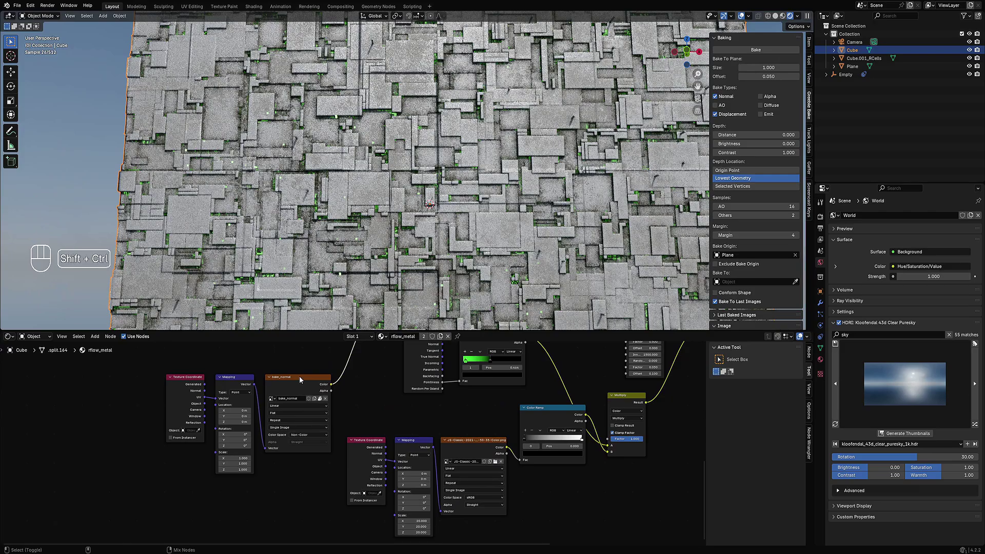
{"action": "left_click", "coordinate": [299, 376], "text": "ctrl+shift"}
{"action": "scroll", "coordinate": [299, 377], "scroll_direction": "down", "scroll_amount": 3}
{"action": "middle_click_drag", "start_coordinate": [540, 377], "coordinate": [461, 452]}
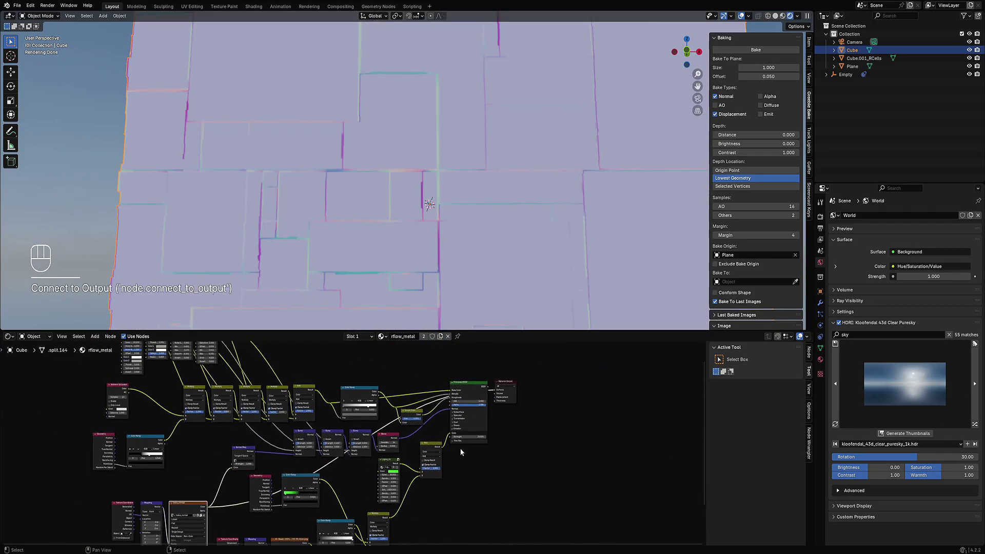
{"action": "scroll", "coordinate": [460, 451], "scroll_direction": "up", "scroll_amount": 3}
{"action": "left_click", "coordinate": [442, 429], "text": "ctrl+shift"}
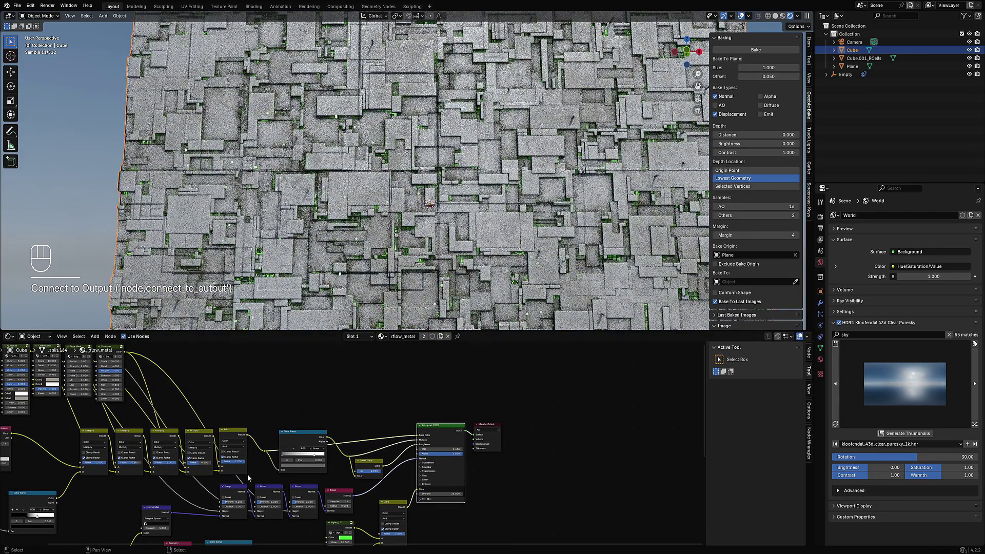
- Set the X, Y and Z scale of the bake_normal texture's Mapping node to 20
{"action": "scroll", "coordinate": [278, 414], "scroll_direction": "up", "scroll_amount": 3}
{"action": "middle_click_drag", "start_coordinate": [278, 414], "coordinate": [388, 371]}
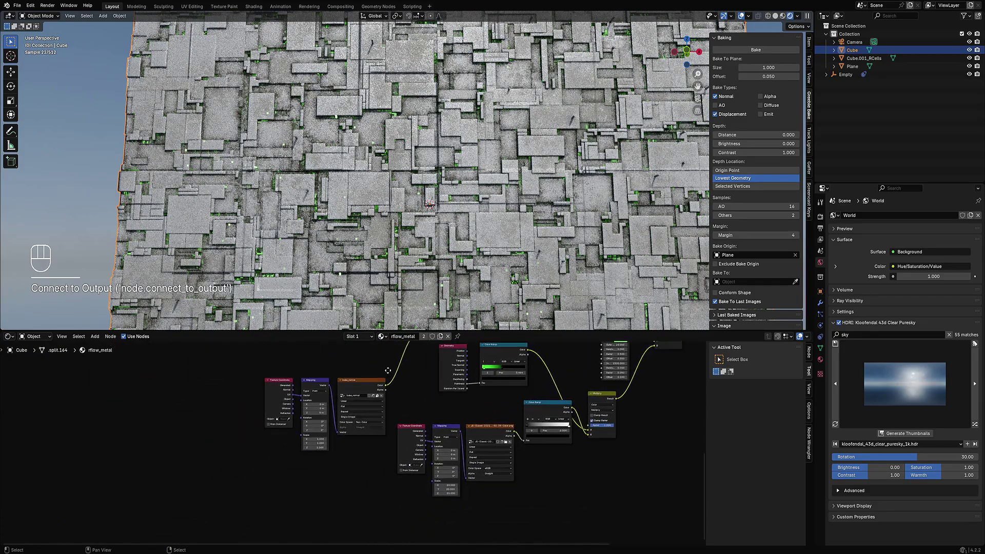
{"action": "scroll", "coordinate": [319, 471], "scroll_direction": "up", "scroll_amount": 4}
{"action": "left_click", "coordinate": [328, 397]}
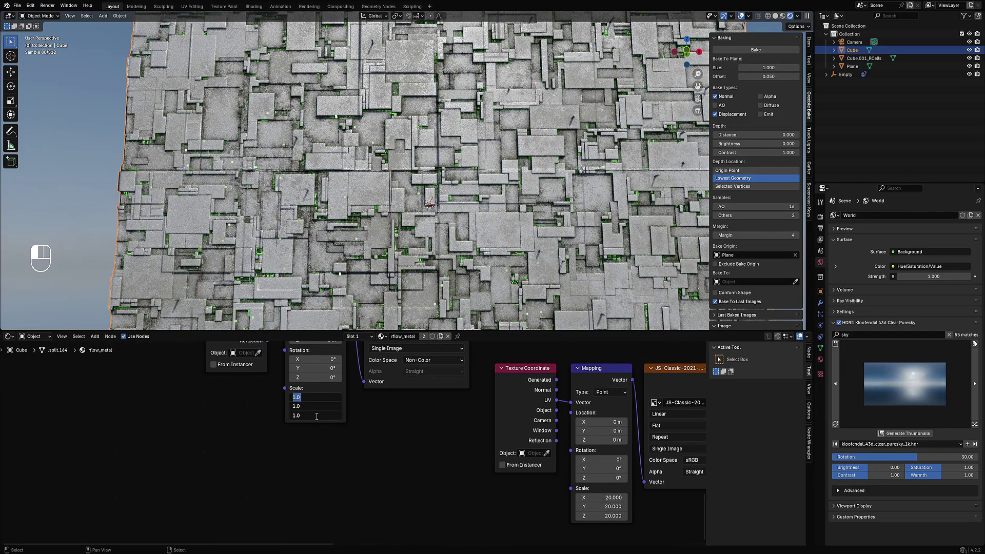
{"action": "type", "text": "20"}
{"action": "key", "text": "Return"}
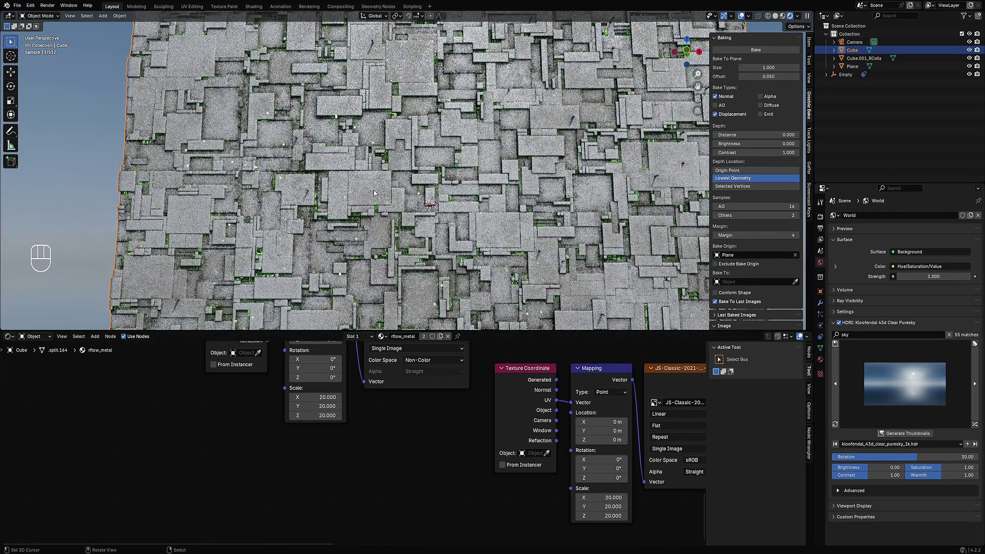
- Inspect the scaled normal detail on the cube's panels close up and from an angle, toggling the viewport shading
{"action": "scroll", "coordinate": [438, 213], "scroll_direction": "up", "scroll_amount": 2}
{"action": "middle_click_drag", "start_coordinate": [411, 342], "coordinate": [400, 397]}
{"action": "scroll", "coordinate": [395, 236], "scroll_direction": "up", "scroll_amount": 4}
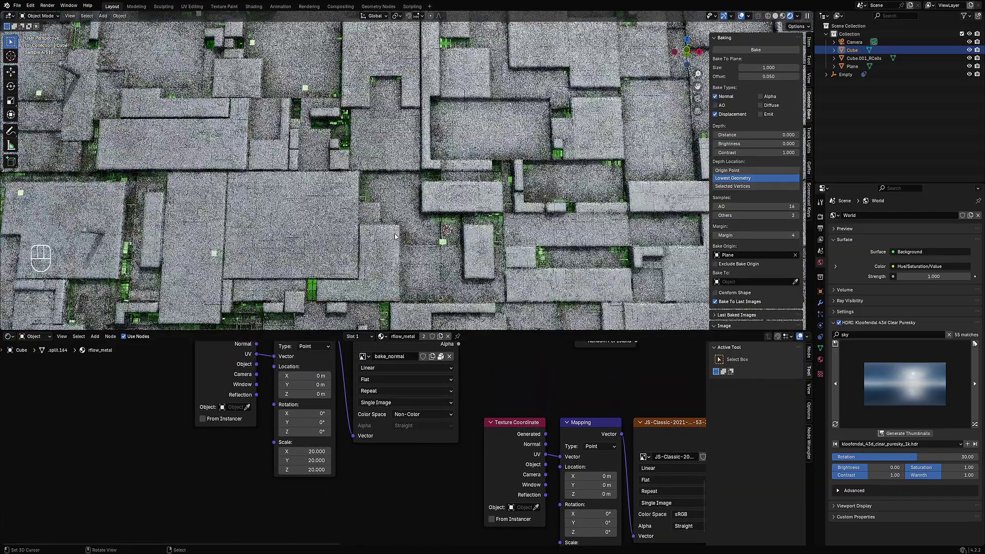
{"action": "scroll", "coordinate": [440, 231], "scroll_direction": "up", "scroll_amount": 3}
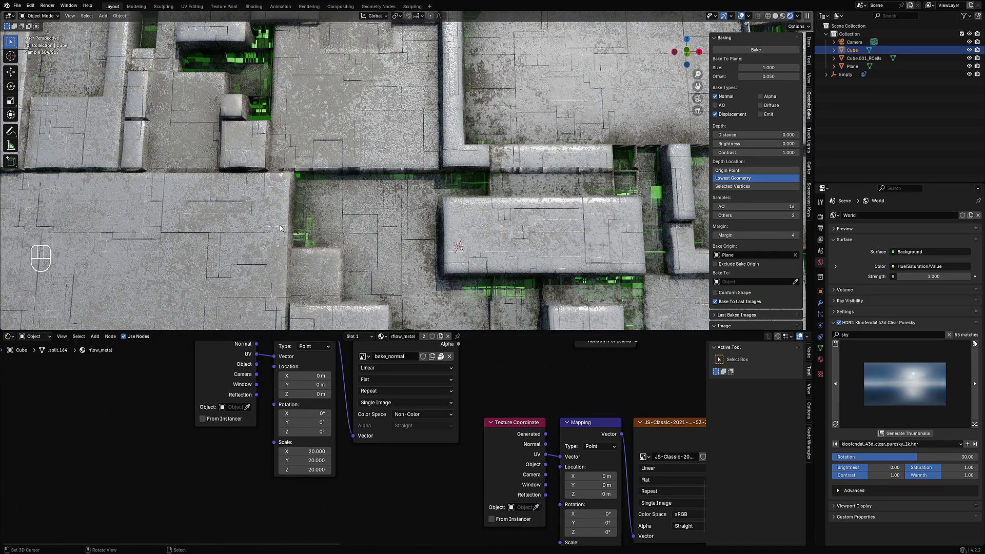
{"action": "scroll", "coordinate": [285, 215], "scroll_direction": "down", "scroll_amount": 6}
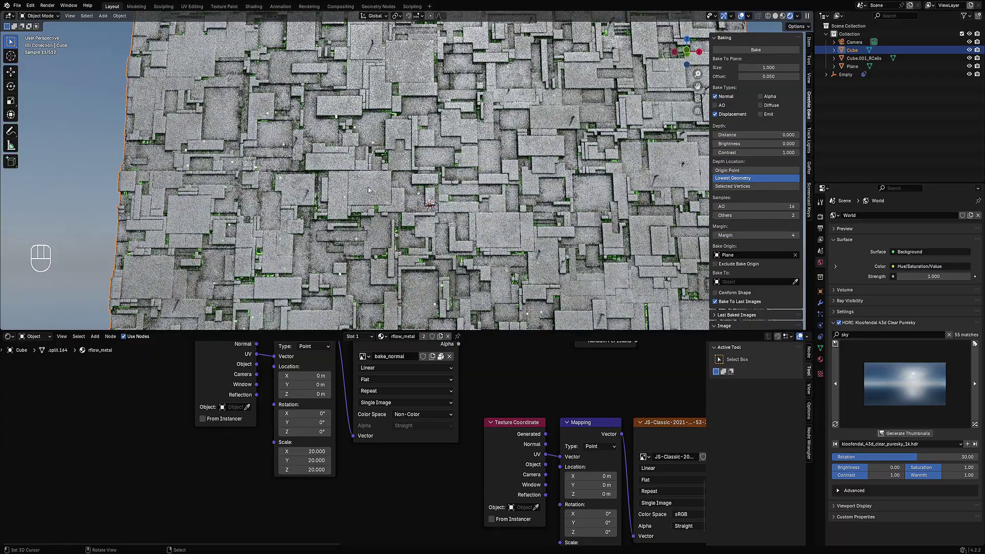
{"action": "middle_click_drag", "start_coordinate": [368, 190], "coordinate": [416, 218]}
{"action": "scroll", "coordinate": [414, 224], "scroll_direction": "up", "scroll_amount": 5}
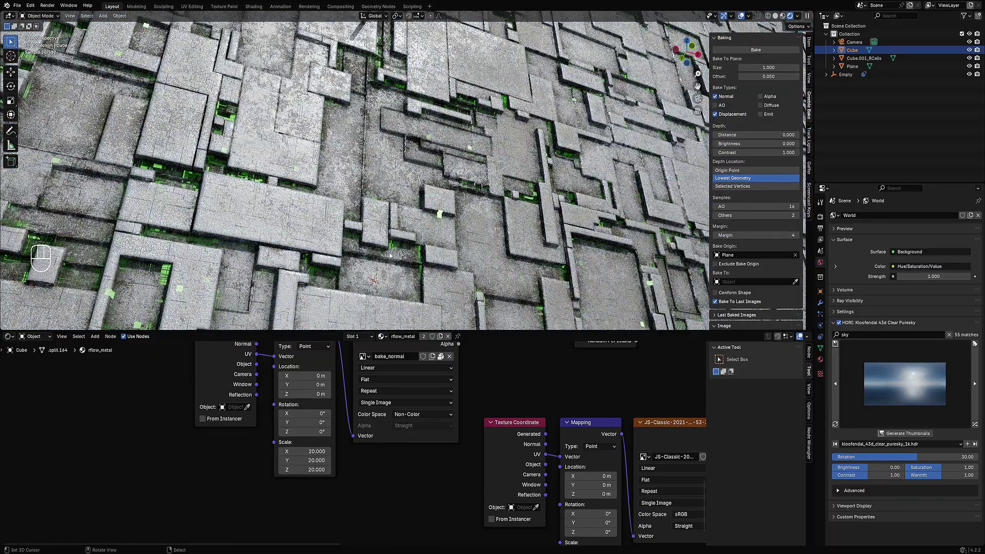
{"action": "key", "text": "z"}
{"action": "left_click", "coordinate": [430, 249]}
{"action": "scroll", "coordinate": [437, 403], "scroll_direction": "down", "scroll_amount": 1}
{"action": "key", "text": "z"}
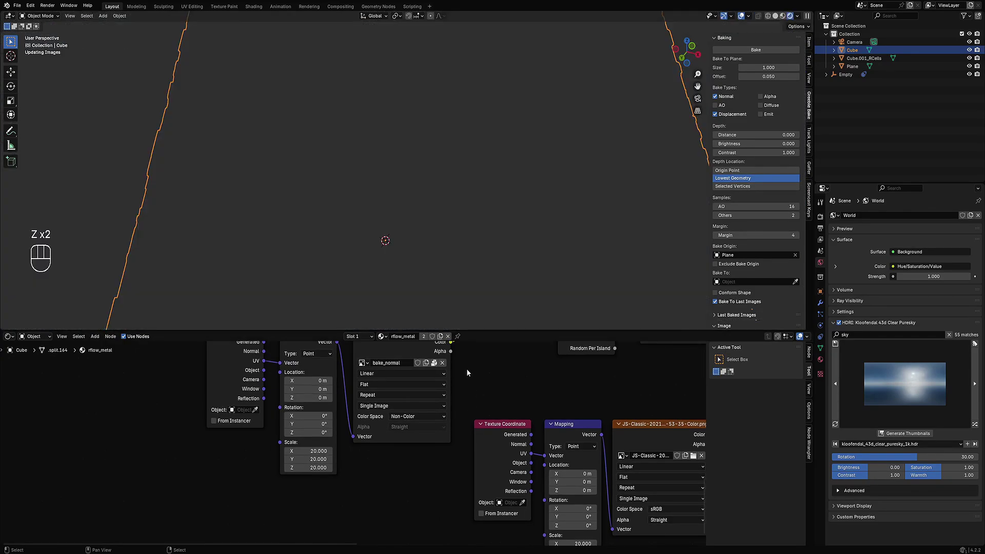
- Preview the bake_normal texture on the cube again and examine how its pattern covers the surface
{"action": "middle_click_drag", "start_coordinate": [467, 369], "coordinate": [463, 460]}
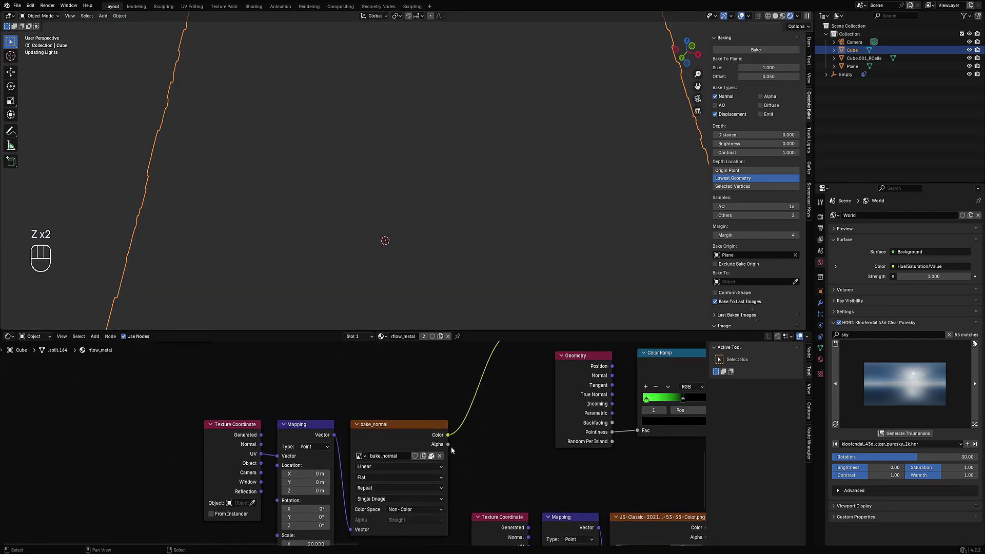
{"action": "scroll", "coordinate": [421, 439], "scroll_direction": "up", "scroll_amount": 1}
{"action": "left_click", "coordinate": [391, 424], "text": "ctrl+shift"}
{"action": "middle_click_drag", "start_coordinate": [446, 226], "coordinate": [460, 275]}
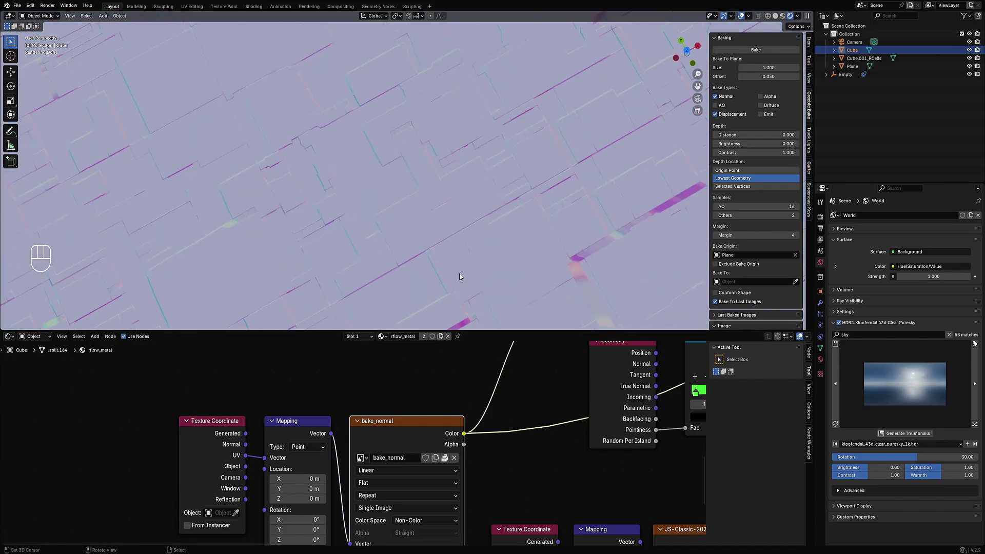
{"action": "scroll", "coordinate": [461, 277], "scroll_direction": "down", "scroll_amount": 4}
{"action": "scroll", "coordinate": [448, 399], "scroll_direction": "down", "scroll_amount": 3}
{"action": "middle_click_drag", "start_coordinate": [476, 503], "coordinate": [440, 436]}
{"action": "scroll", "coordinate": [441, 436], "scroll_direction": "up", "scroll_amount": 2}
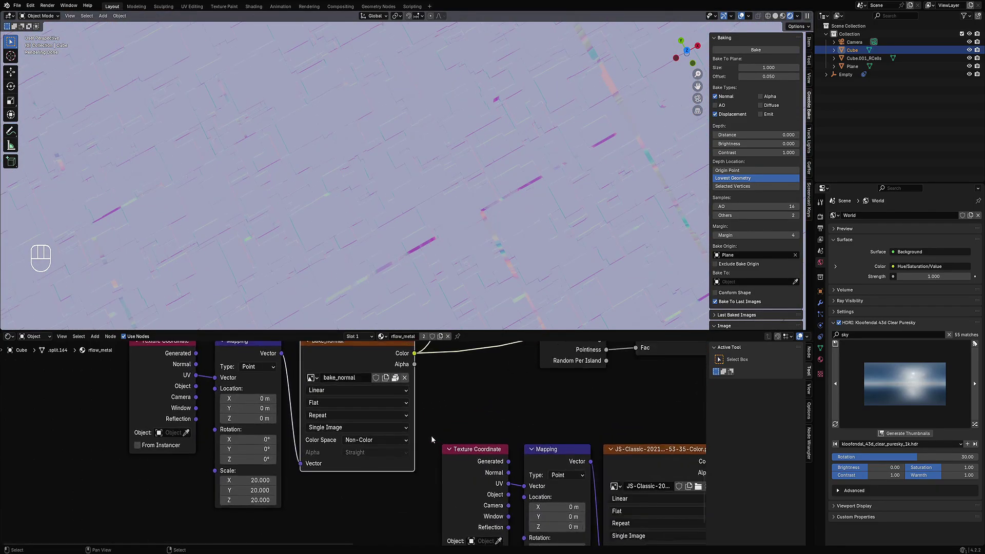
- Open the bake_normal image in the Image Editor, examine its panel lines enlarged and as a whole, and return to the Shader Editor
{"action": "left_click", "coordinate": [8, 337]}
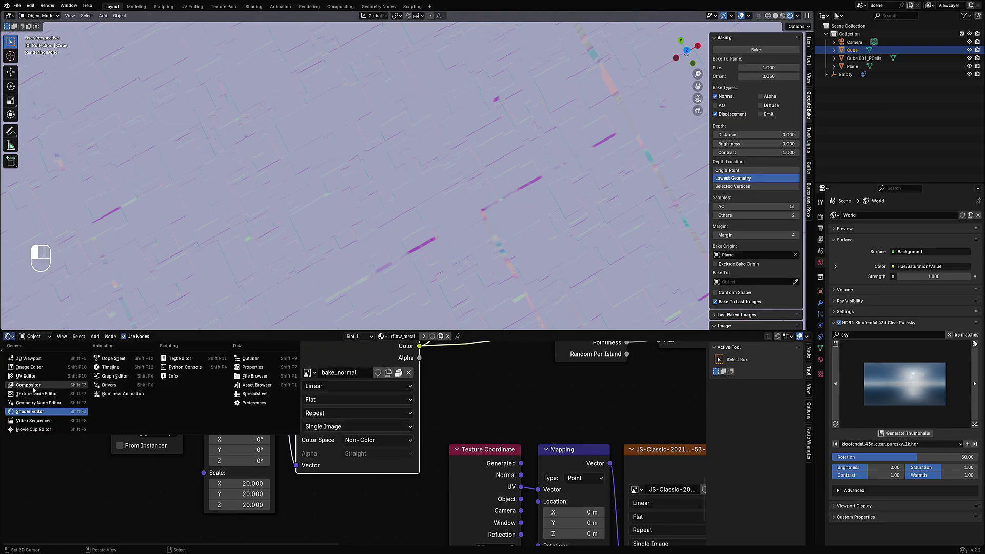
{"action": "left_click", "coordinate": [30, 367]}
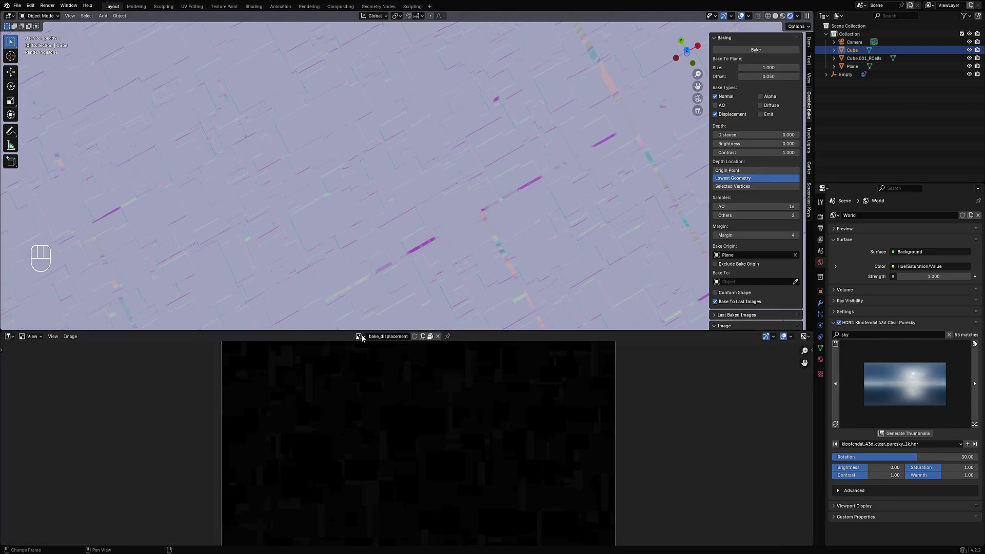
{"action": "left_click", "coordinate": [360, 337]}
{"action": "left_click", "coordinate": [386, 372]}
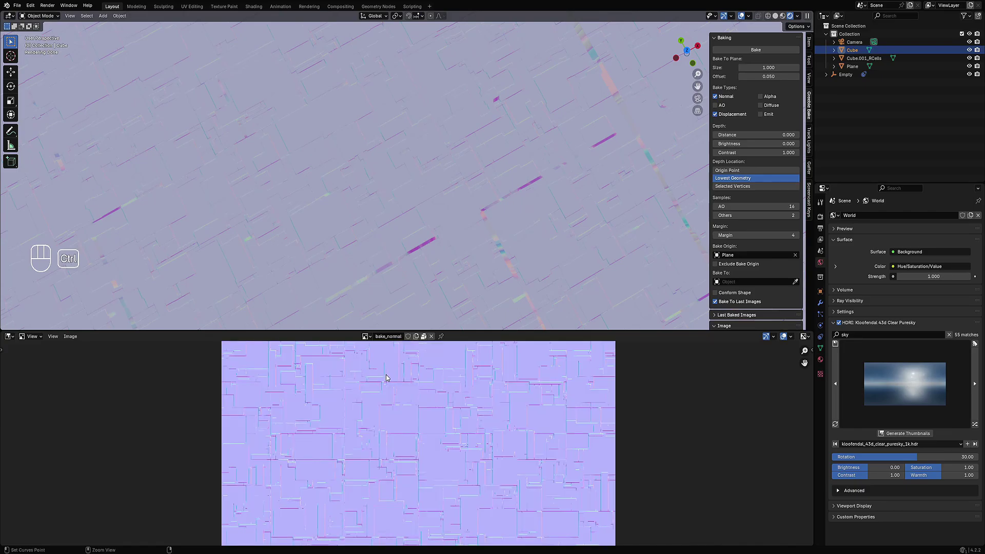
{"action": "key", "text": "ctrl+space"}
{"action": "scroll", "coordinate": [387, 370], "scroll_direction": "up", "scroll_amount": 3}
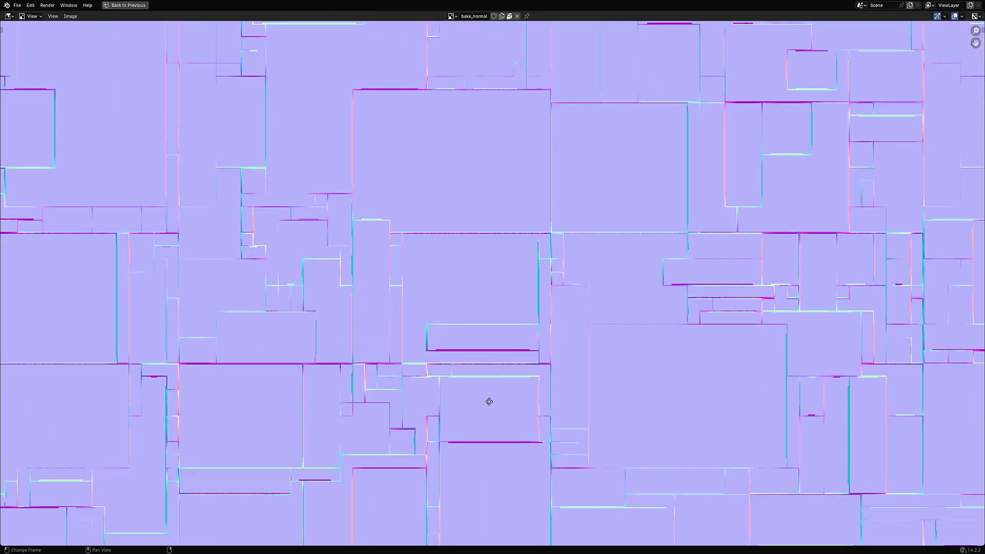
{"action": "scroll", "coordinate": [489, 402], "scroll_direction": "up", "scroll_amount": 6}
{"action": "scroll", "coordinate": [482, 300], "scroll_direction": "down", "scroll_amount": 10}
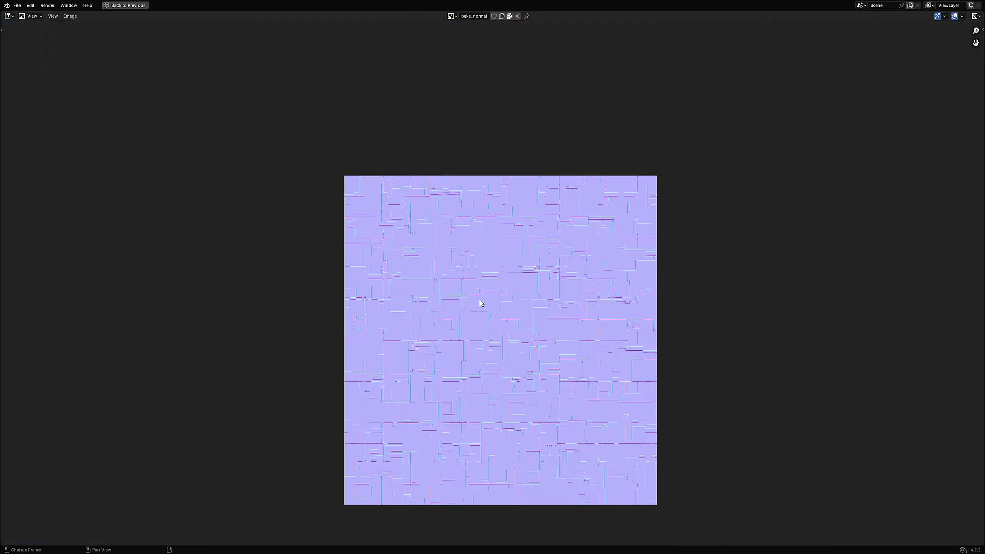
{"action": "scroll", "coordinate": [438, 261], "scroll_direction": "up", "scroll_amount": 6}
{"action": "key", "text": "ctrl+space"}
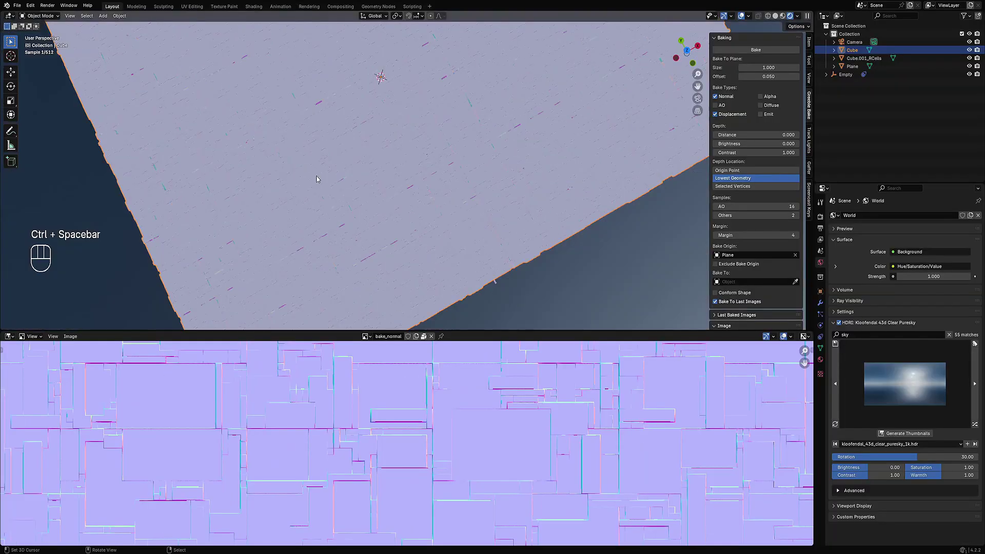
{"action": "left_click", "coordinate": [8, 336]}
{"action": "left_click", "coordinate": [41, 411]}
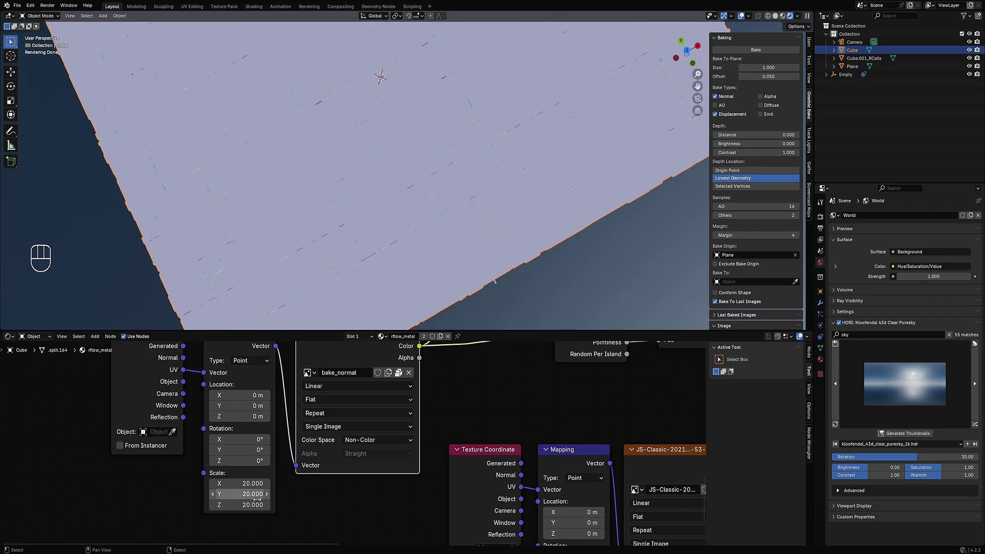
- Set the X, Y and Z scale of the bake_normal texture's Mapping node to 1 and view the pattern on the cube
{"action": "left_click_drag", "start_coordinate": [251, 484], "coordinate": [252, 505]}
{"action": "type", "text": "1"}
{"action": "key", "text": "Return"}
{"action": "scroll", "coordinate": [410, 232], "scroll_direction": "down", "scroll_amount": 6}
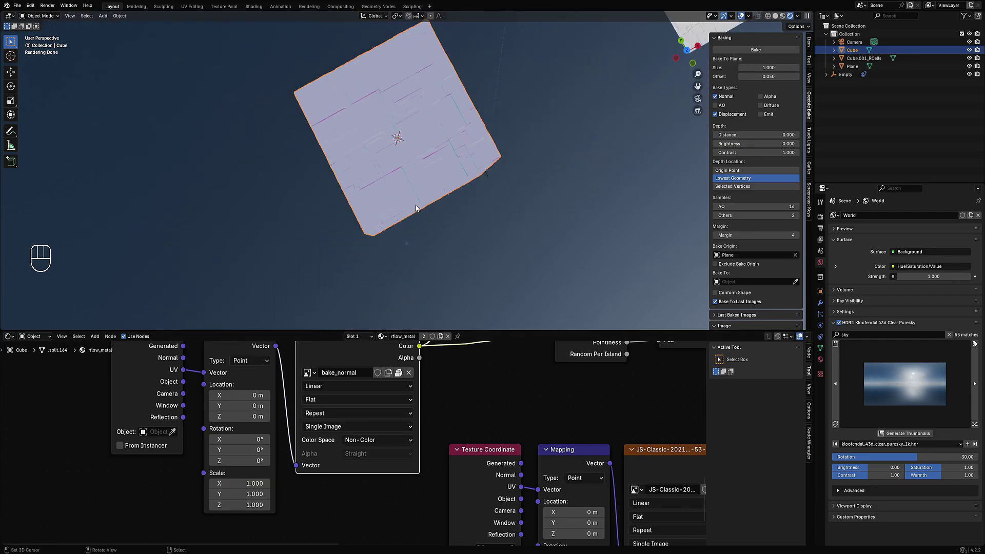
{"action": "middle_click_drag", "start_coordinate": [411, 231], "coordinate": [415, 119]}
{"action": "scroll", "coordinate": [415, 119], "scroll_direction": "up", "scroll_amount": 4}
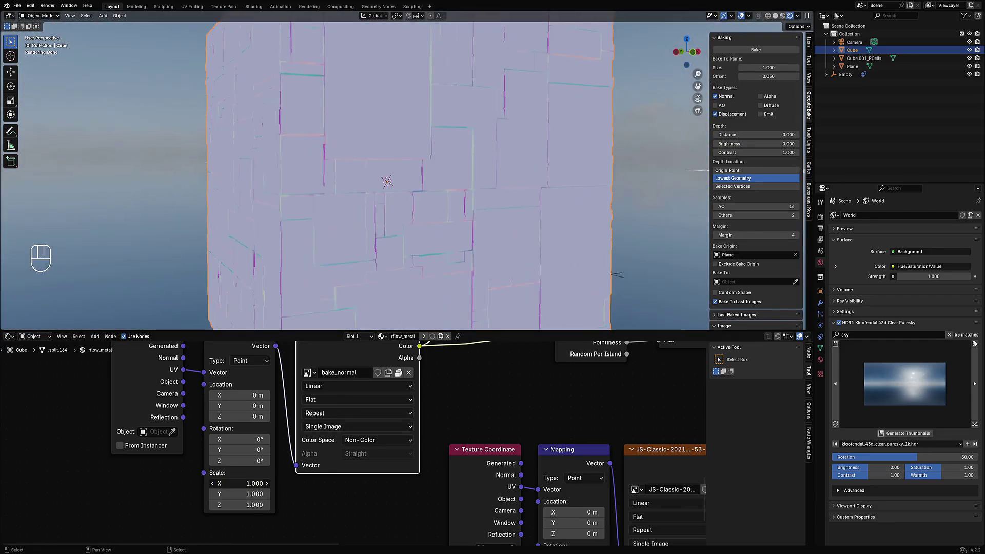
- Set the X, Y and Z scale of the bake_normal Mapping node to 10 and inspect the pattern close up
{"action": "left_click_drag", "start_coordinate": [254, 484], "coordinate": [254, 505]}
{"action": "type", "text": "10"}
{"action": "key", "text": "Return"}
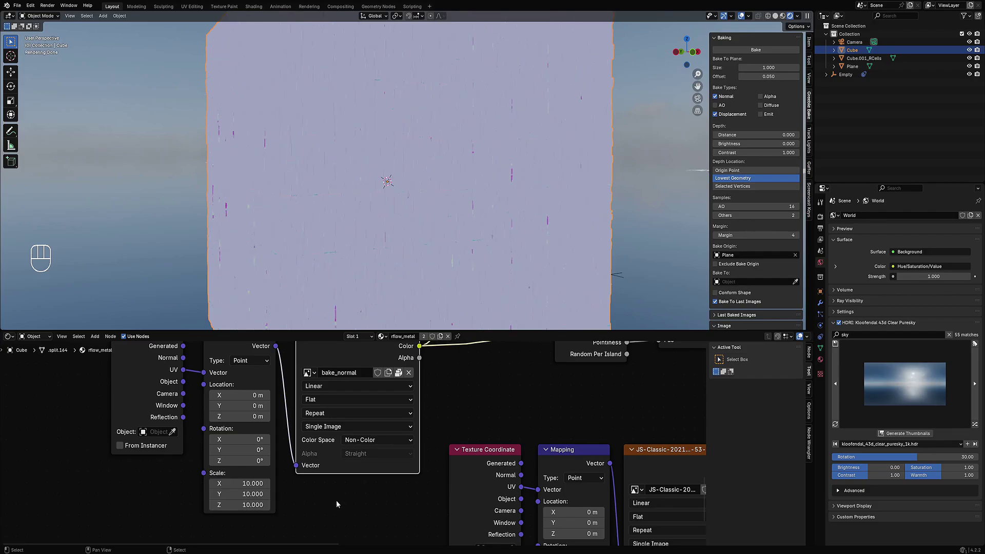
{"action": "middle_click_drag", "start_coordinate": [488, 221], "coordinate": [497, 181]}
{"action": "scroll", "coordinate": [505, 166], "scroll_direction": "up", "scroll_amount": 3}
{"action": "scroll", "coordinate": [505, 168], "scroll_direction": "up", "scroll_amount": 2}
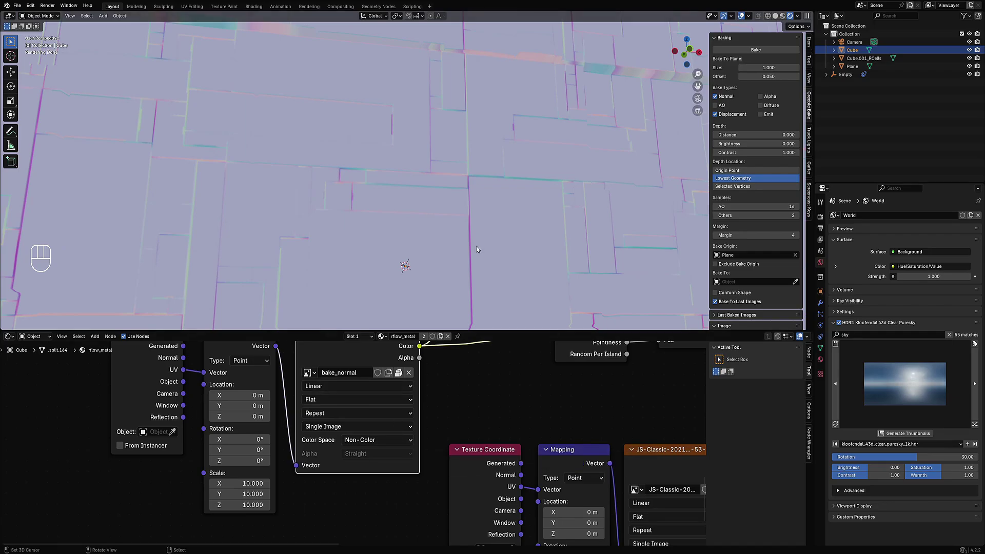
{"action": "middle_click_drag", "start_coordinate": [532, 191], "coordinate": [535, 109]}
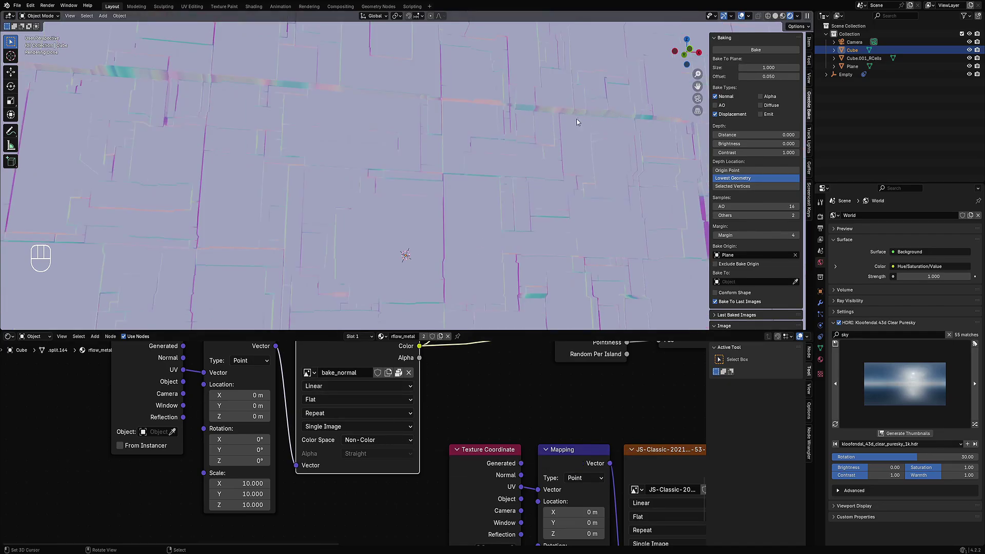
- Feed the bake_normal Mapping node from the Object texture coordinates and set the bake_normal texture's projection to Box
{"action": "middle_click_drag", "start_coordinate": [239, 396], "coordinate": [235, 422]}
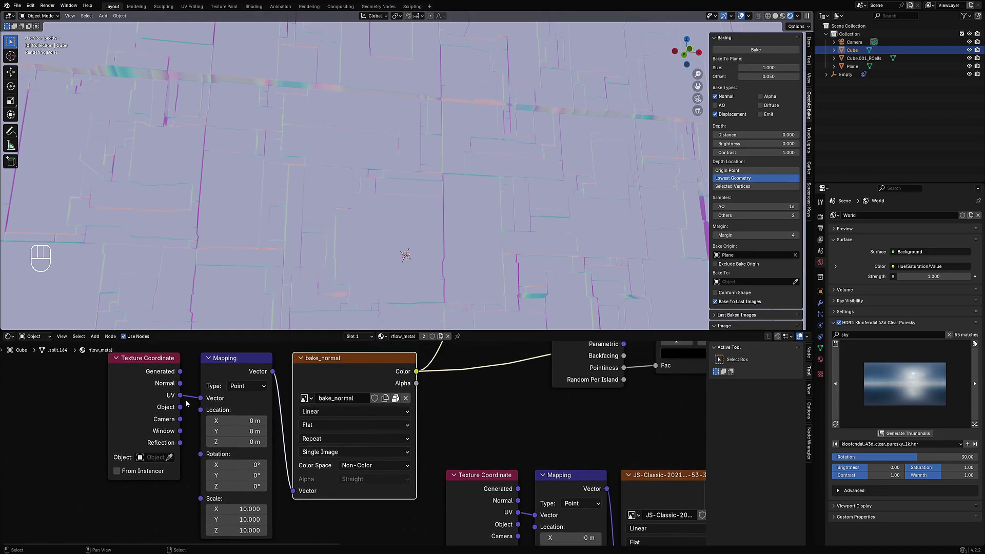
{"action": "left_click_drag", "start_coordinate": [180, 407], "coordinate": [200, 398]}
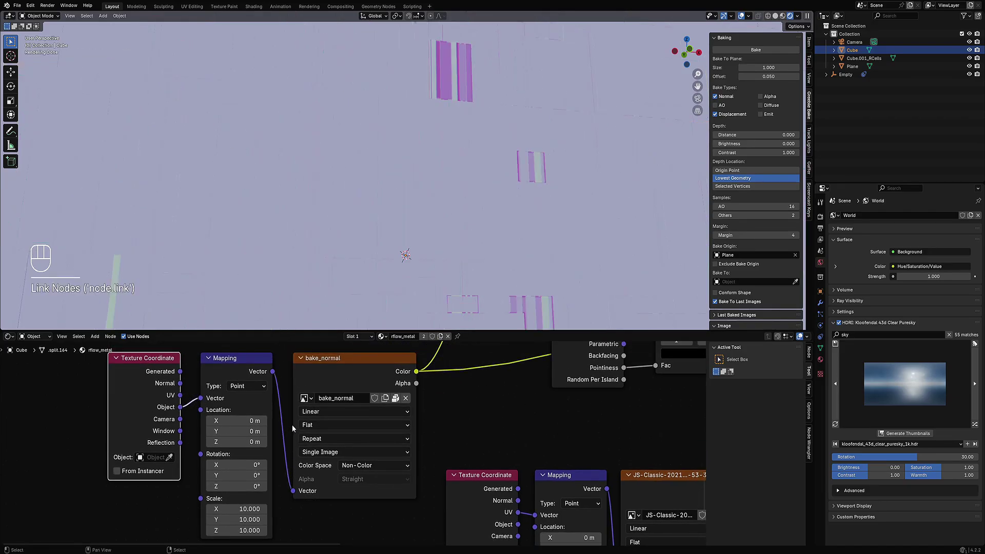
{"action": "left_click", "coordinate": [329, 424]}
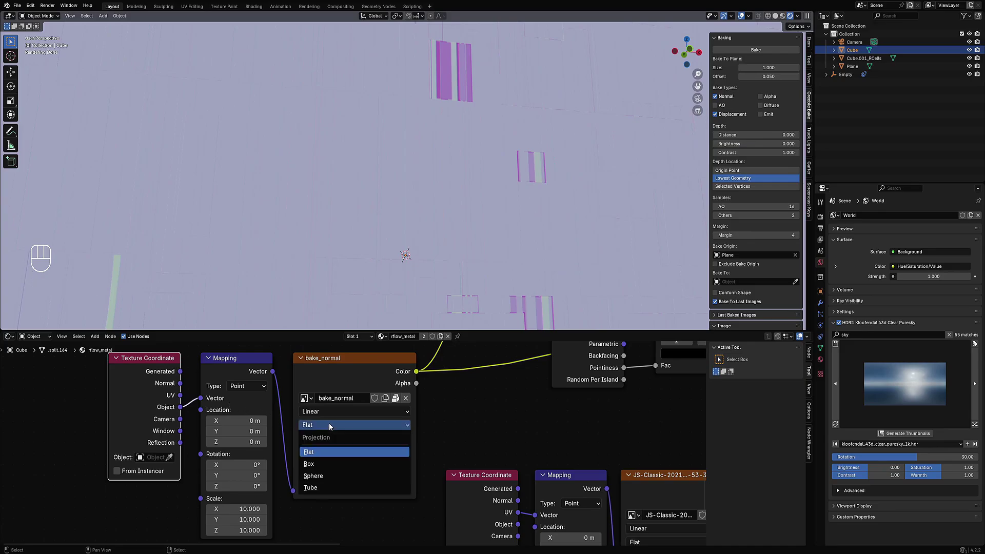
{"action": "left_click", "coordinate": [318, 465]}
{"action": "middle_click_drag", "start_coordinate": [485, 236], "coordinate": [485, 229]}
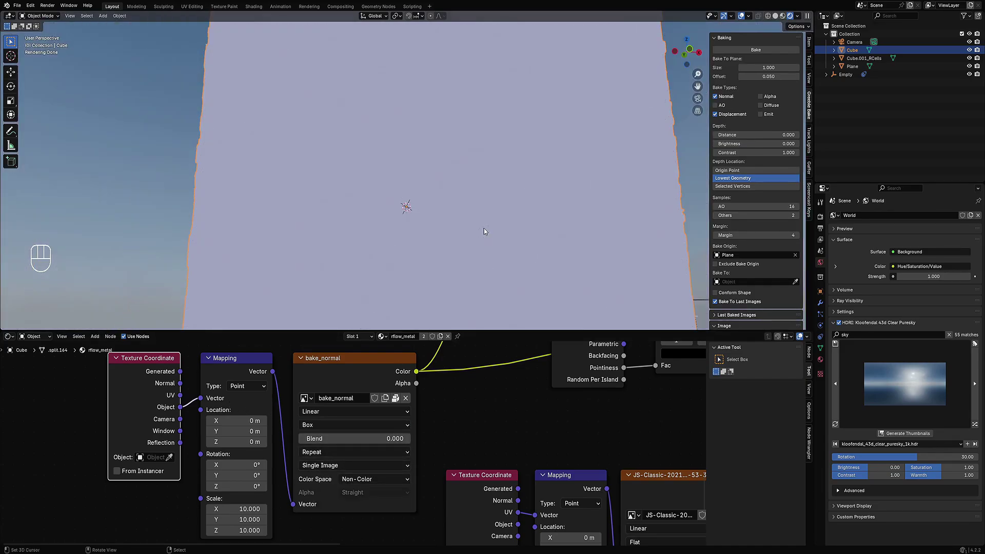
- Set the Mapping node's X, Y and Z scale to 1 and examine the box-projected pattern on the cube from near and far
{"action": "left_click", "coordinate": [253, 509]}
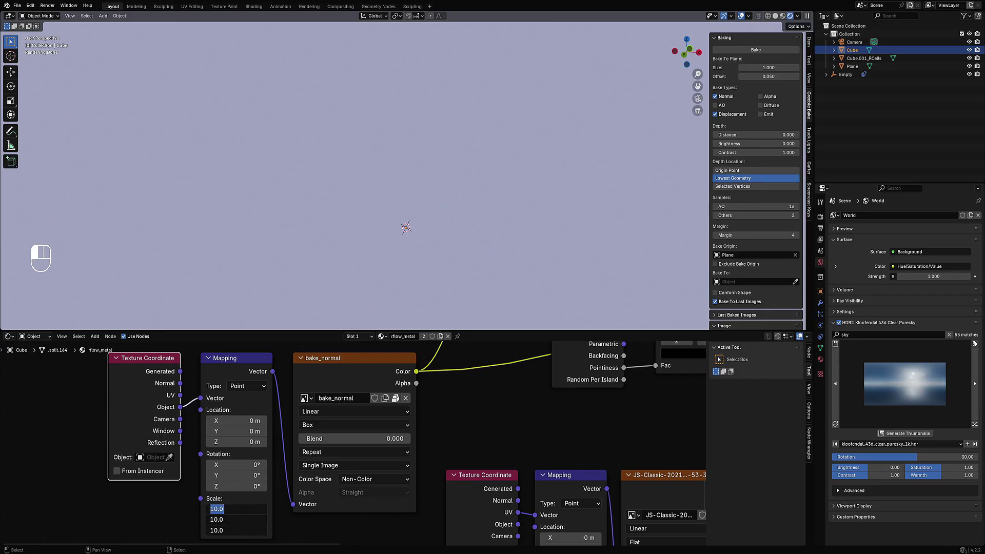
{"action": "type", "text": "1"}
{"action": "key", "text": "Return"}
{"action": "middle_click_drag", "start_coordinate": [550, 205], "coordinate": [464, 132]}
{"action": "scroll", "coordinate": [464, 130], "scroll_direction": "up", "scroll_amount": 6}
{"action": "scroll", "coordinate": [464, 129], "scroll_direction": "down", "scroll_amount": 6}
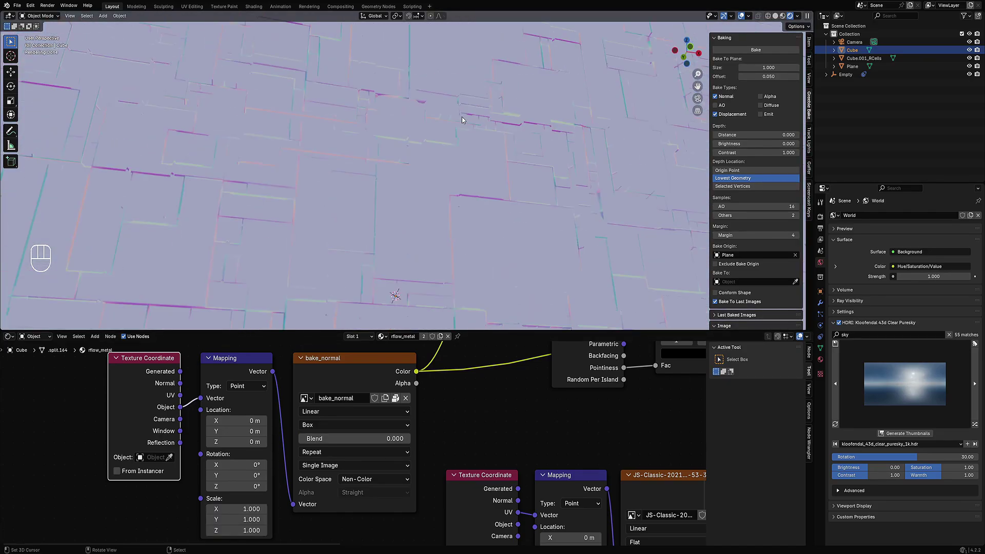
{"action": "mouse_move", "coordinate": [454, 129]}
{"action": "middle_mouse_down"}
{"action": "mouse_move", "coordinate": [472, 139]}
{"action": "mouse_move", "coordinate": [455, 178]}
{"action": "mouse_move", "coordinate": [452, 132]}
{"action": "middle_mouse_up"}
{"action": "scroll", "coordinate": [455, 173], "scroll_direction": "down", "scroll_amount": 6}
{"action": "scroll", "coordinate": [452, 132], "scroll_direction": "up", "scroll_amount": 5}
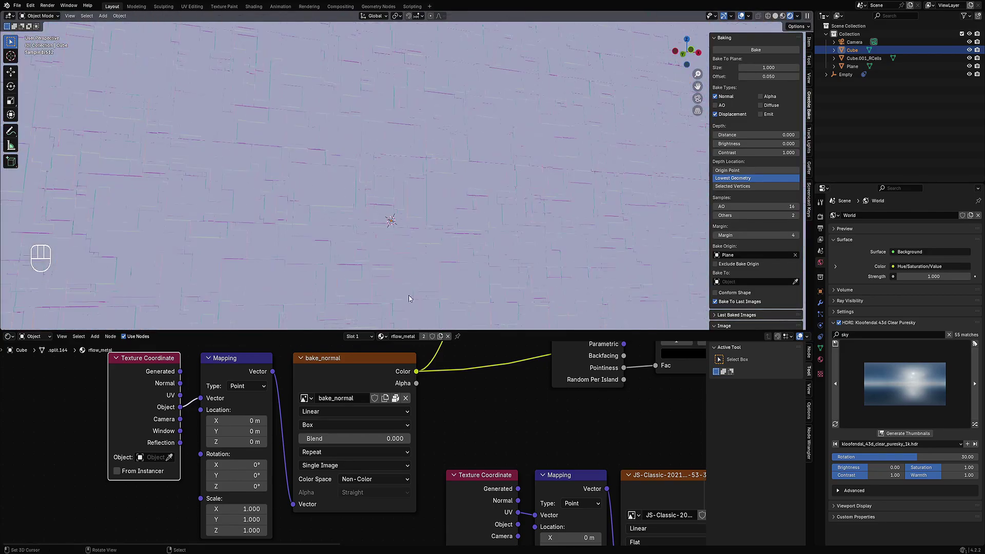
- Set the X, Y and Z scale of the bake_normal Mapping node to 2 and view the pattern on the cube
{"action": "left_click_drag", "start_coordinate": [250, 509], "coordinate": [249, 530]}
{"action": "type", "text": "2"}
{"action": "key", "text": "Return"}
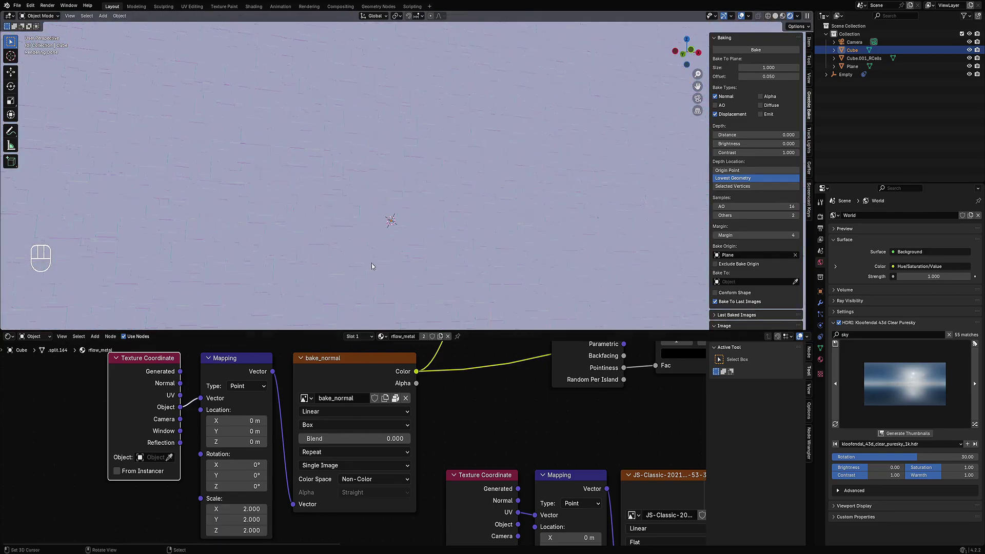
{"action": "scroll", "coordinate": [374, 246], "scroll_direction": "down", "scroll_amount": 5}
{"action": "key", "text": "z"}
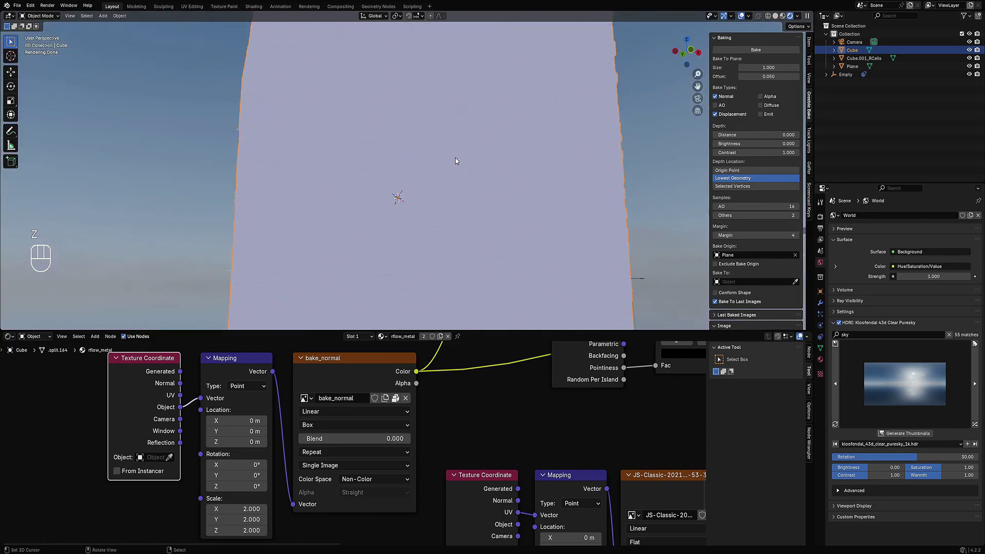
- Reconnect the Principled BSDF to the material output and inspect the finished metal surface on the cube
{"action": "scroll", "coordinate": [547, 466], "scroll_direction": "down", "scroll_amount": 4}
{"action": "middle_click_drag", "start_coordinate": [390, 456], "coordinate": [333, 544]}
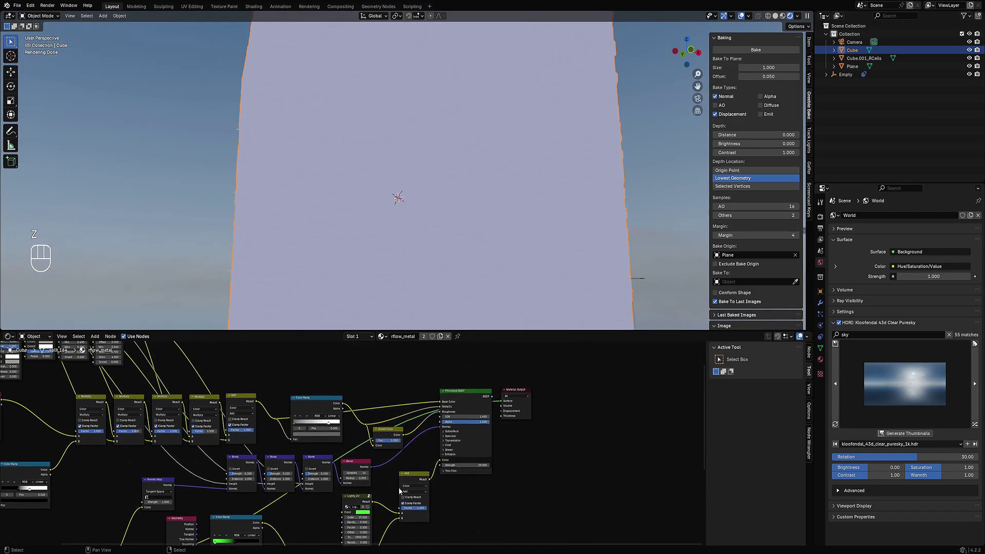
{"action": "left_click", "coordinate": [466, 391], "text": "ctrl+shift"}
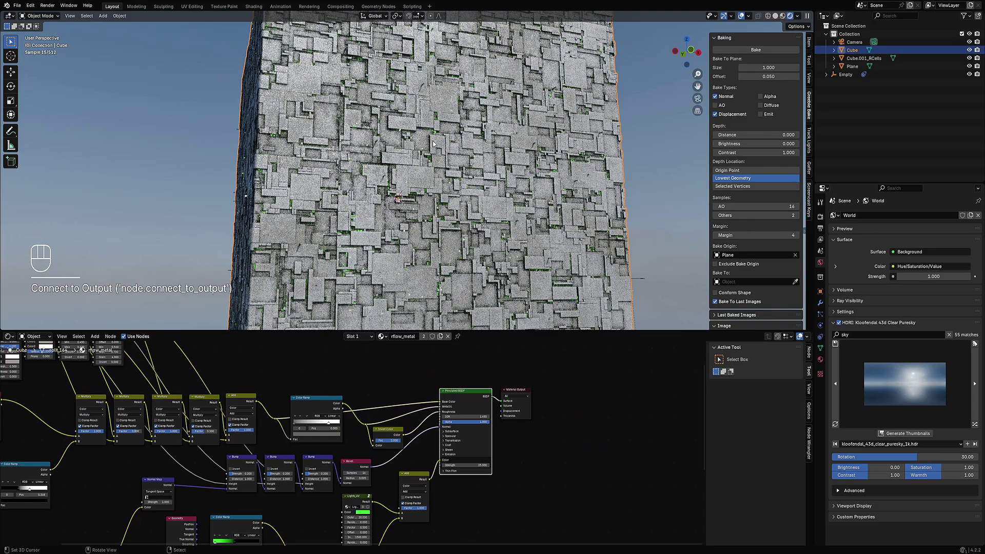
{"action": "middle_click_drag", "start_coordinate": [451, 196], "coordinate": [471, 191]}
{"action": "scroll", "coordinate": [468, 189], "scroll_direction": "up", "scroll_amount": 4}
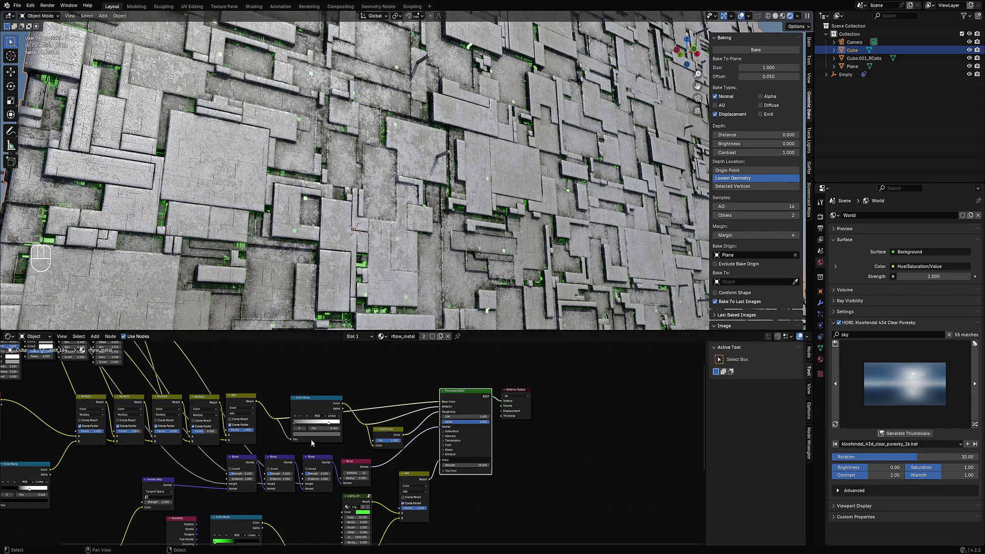
- Switch the viewport to solid shading and maximize the Shader Editor
{"action": "key", "text": "z"}
{"action": "left_click", "coordinate": [316, 235]}
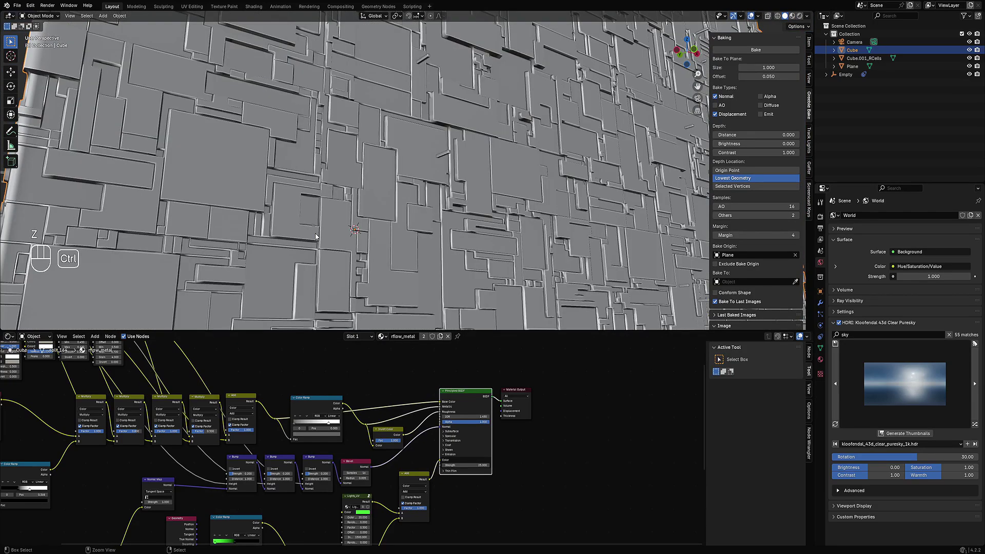
{"action": "key", "text": "ctrl+space"}
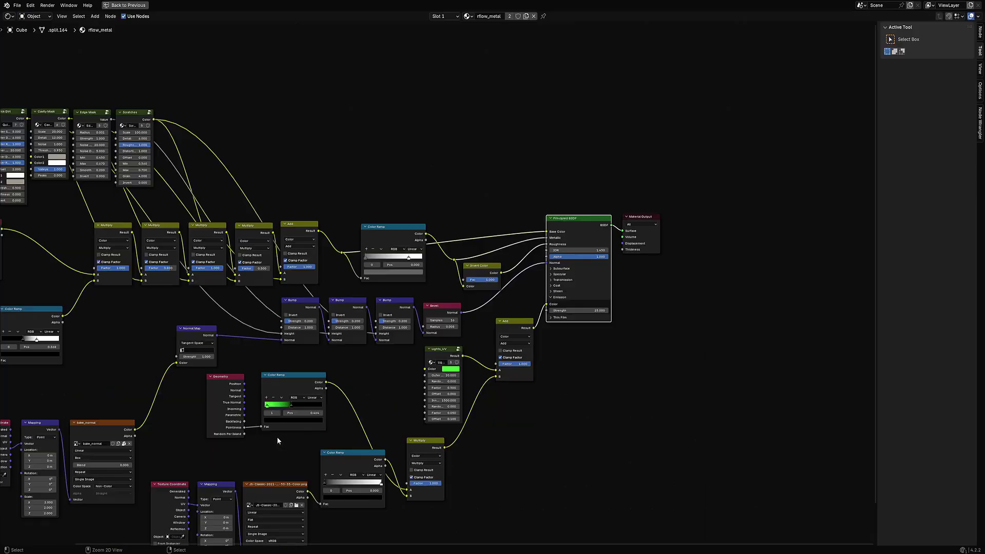
- Duplicate the Add mix node and insert the copy between the original Add node and the Color Ramp
{"action": "scroll", "coordinate": [471, 217], "scroll_direction": "up", "scroll_amount": 3}
{"action": "left_click", "coordinate": [375, 297]}
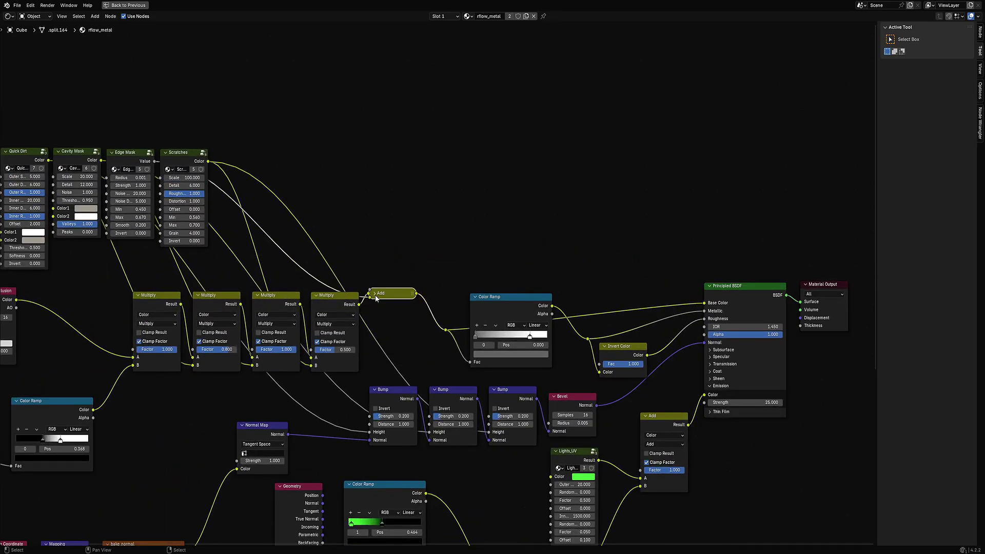
{"action": "left_click", "coordinate": [376, 294]}
{"action": "key", "text": "shift+d"}
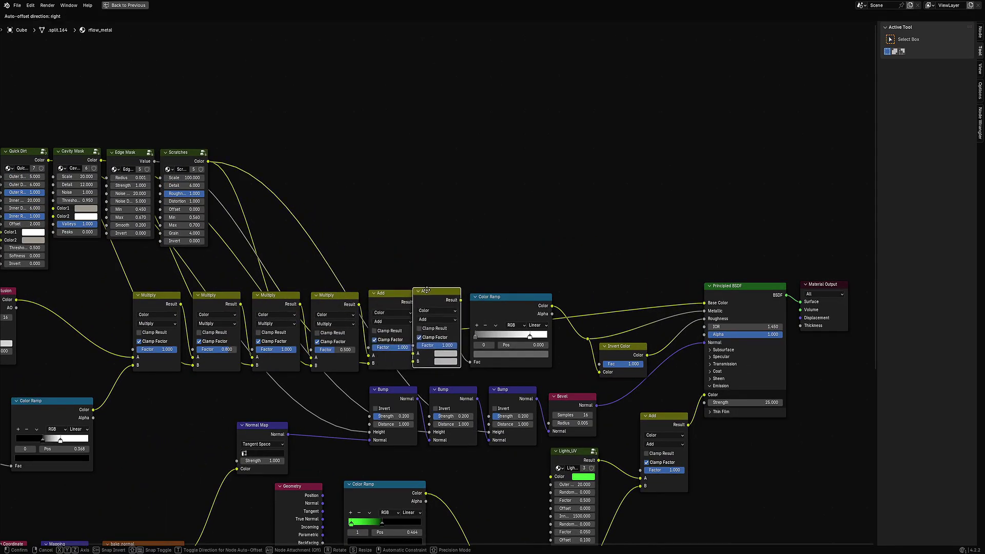
{"action": "left_click", "coordinate": [442, 289]}
{"action": "scroll", "coordinate": [411, 265], "scroll_direction": "down", "scroll_amount": 1}
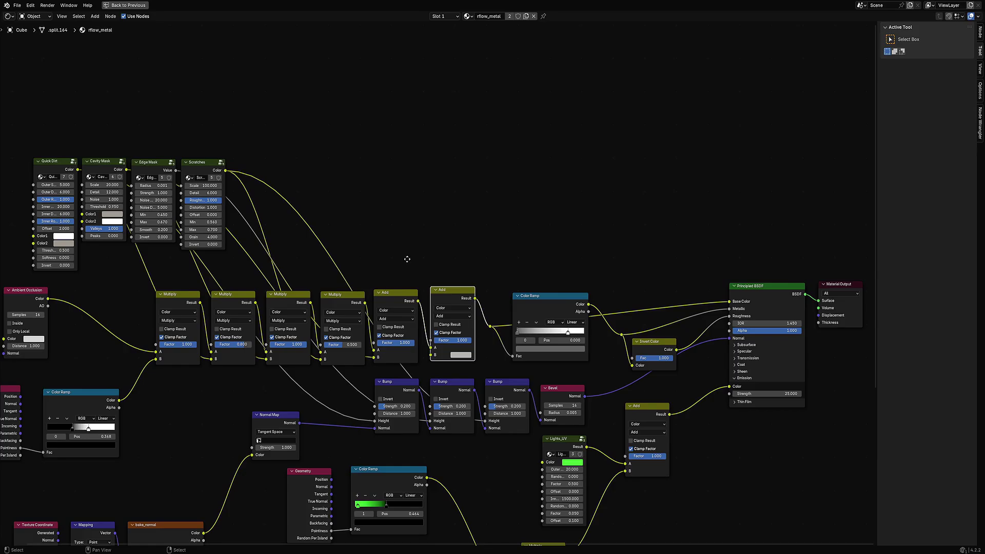
{"action": "middle_click_drag", "start_coordinate": [406, 259], "coordinate": [537, 108]}
{"action": "scroll", "coordinate": [534, 112], "scroll_direction": "down", "scroll_amount": 1}
{"action": "scroll", "coordinate": [483, 230], "scroll_direction": "down", "scroll_amount": 1}
{"action": "middle_click_drag", "start_coordinate": [535, 170], "coordinate": [462, 292]}
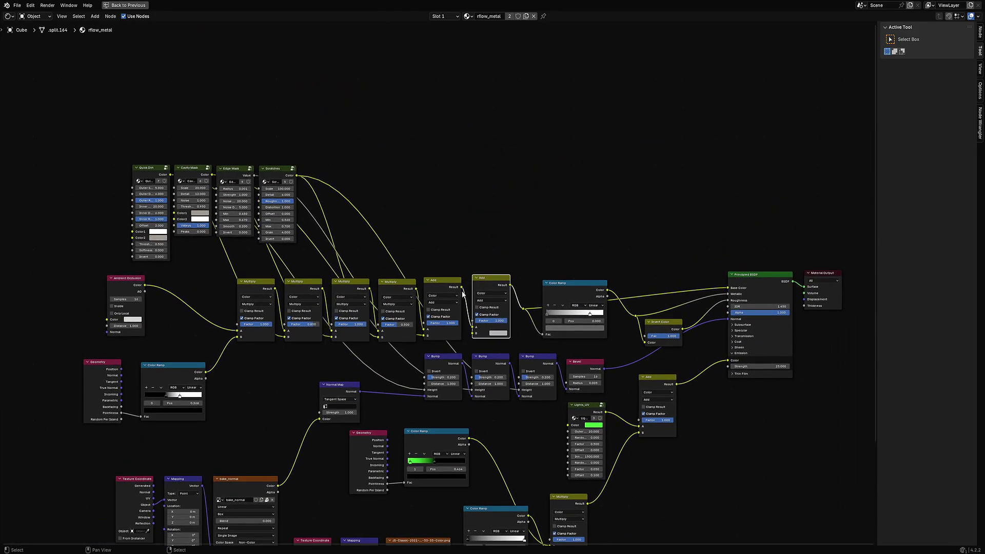
{"action": "scroll", "coordinate": [483, 281], "scroll_direction": "up", "scroll_amount": 2}
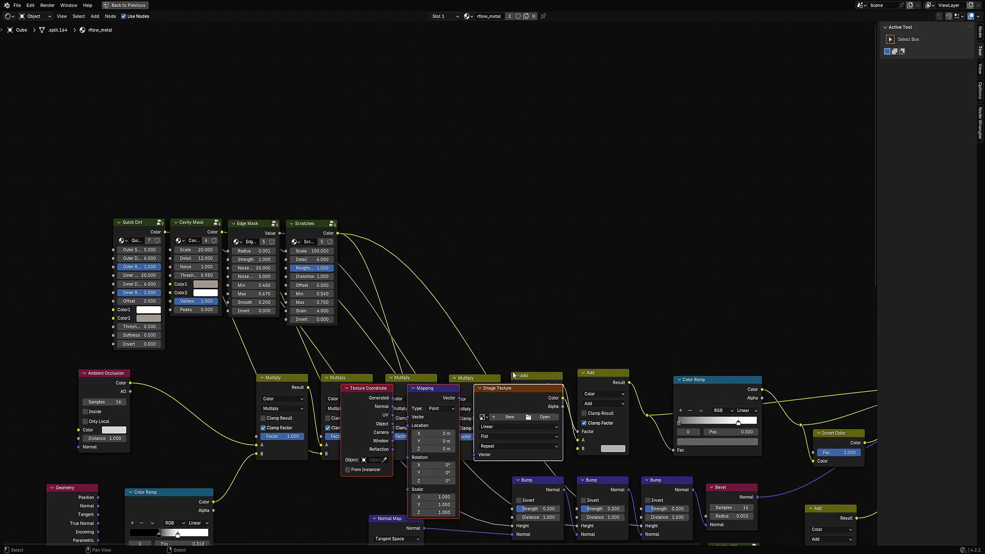
{"action": "key", "text": "ctrl+t"}
{"action": "key", "text": "g"}
{"action": "left_click", "coordinate": [478, 66]}
{"action": "key", "text": "x"}
- Duplicate the bake_normal texture node, place it above the mix chain and link the existing Mapping node's Vector output to it
{"action": "scroll", "coordinate": [414, 441], "scroll_direction": "down", "scroll_amount": 2}
{"action": "middle_click_drag", "start_coordinate": [414, 441], "coordinate": [448, 195]}
{"action": "left_click", "coordinate": [329, 345]}
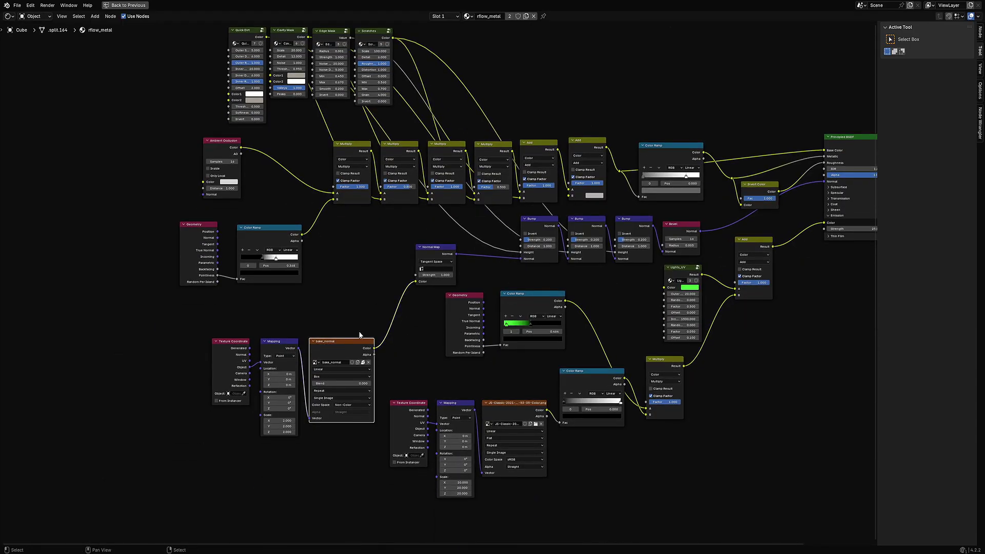
{"action": "key", "text": "shift+d"}
{"action": "left_click", "coordinate": [450, 85]}
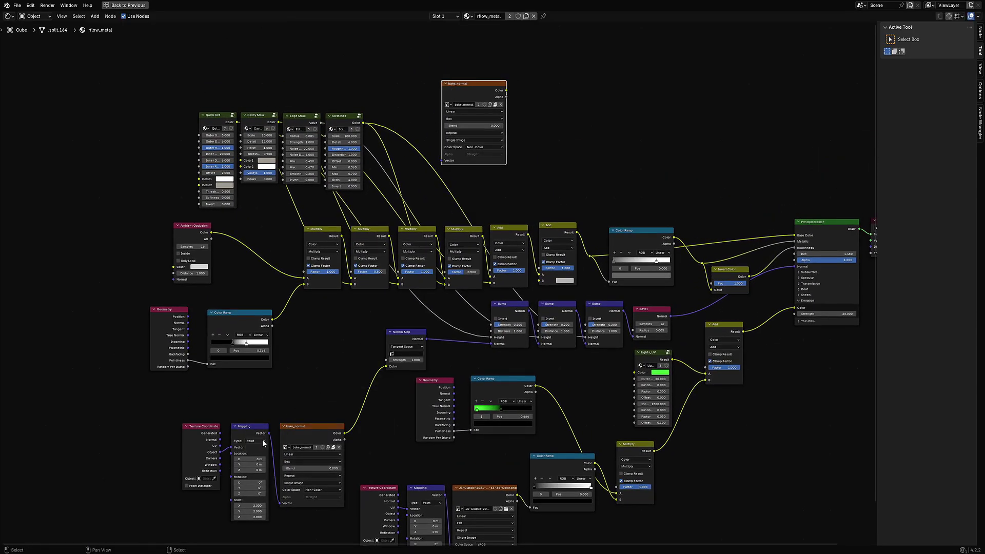
{"action": "middle_click_drag", "start_coordinate": [267, 440], "coordinate": [268, 435]}
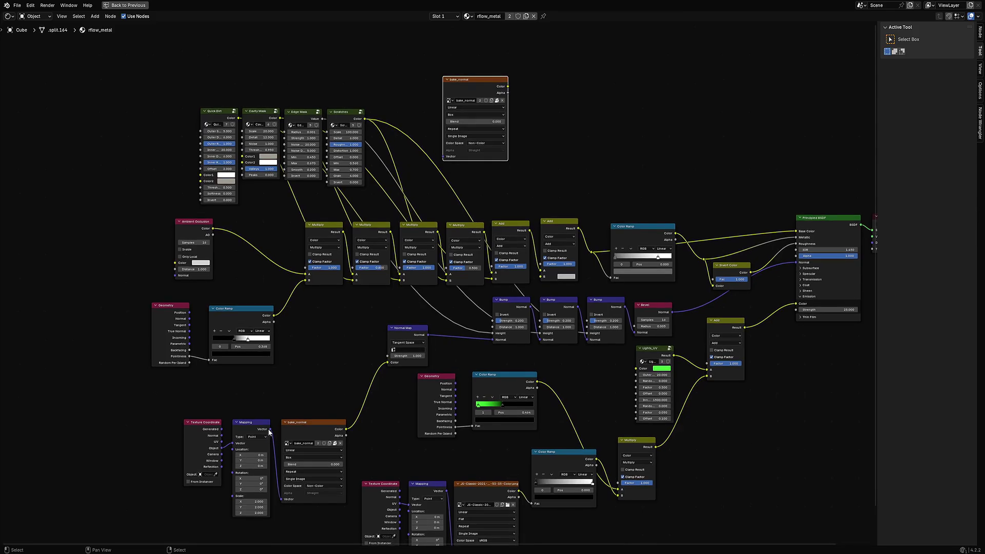
{"action": "left_click_drag", "start_coordinate": [269, 430], "coordinate": [450, 156]}
{"action": "scroll", "coordinate": [477, 154], "scroll_direction": "up", "scroll_amount": 2}
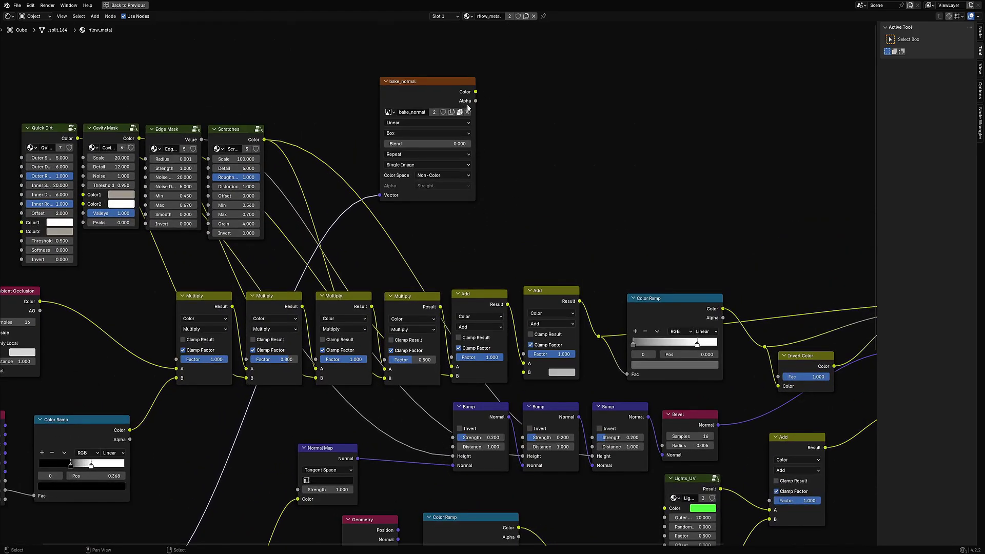
- Link the upper bake_normal node's Color output to the second Add mix node's B input and set that node's blend mode to Multiply
{"action": "left_click_drag", "start_coordinate": [476, 92], "coordinate": [524, 373]}
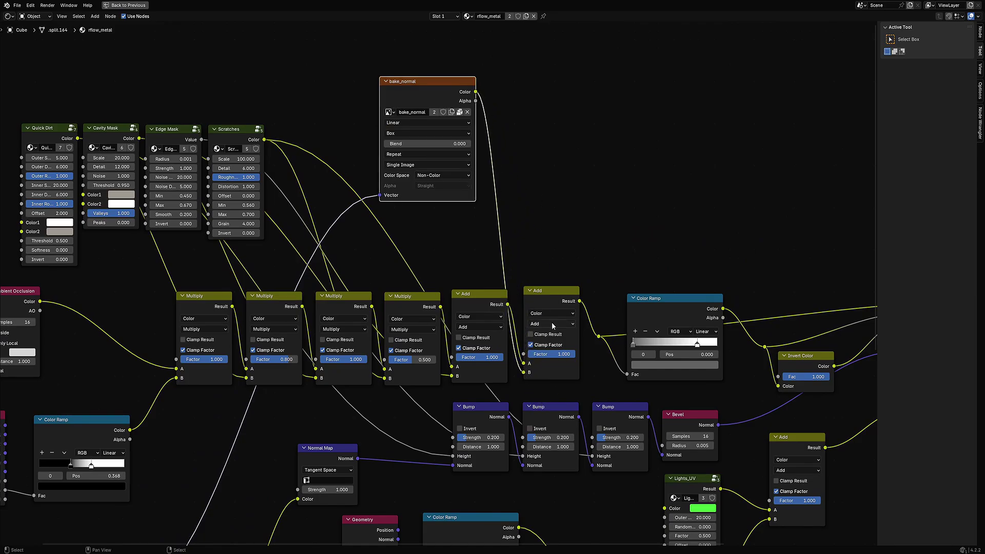
{"action": "left_click", "coordinate": [553, 325]}
{"action": "left_click", "coordinate": [539, 367]}
- Duplicate the Color Ramp, insert the copy between the upper bake_normal texture and the Multiply node, and reset it to defaults
{"action": "left_click", "coordinate": [639, 316]}
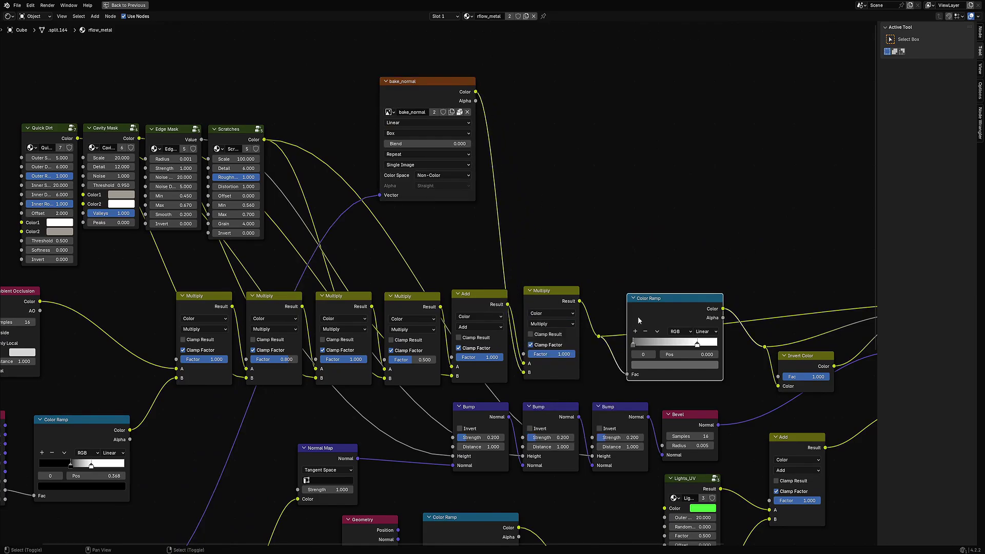
{"action": "key", "text": "shift+d"}
{"action": "left_click", "coordinate": [505, 156]}
{"action": "key", "text": "BackSpace"}
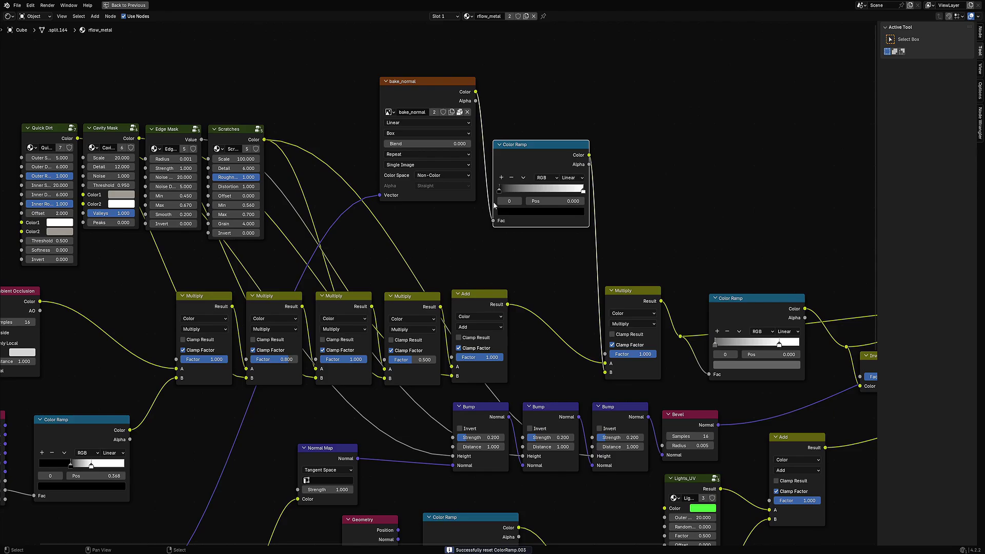
- Replace the image in the upper texture node with bake_displacement
{"action": "scroll", "coordinate": [439, 143], "scroll_direction": "up", "scroll_amount": 2}
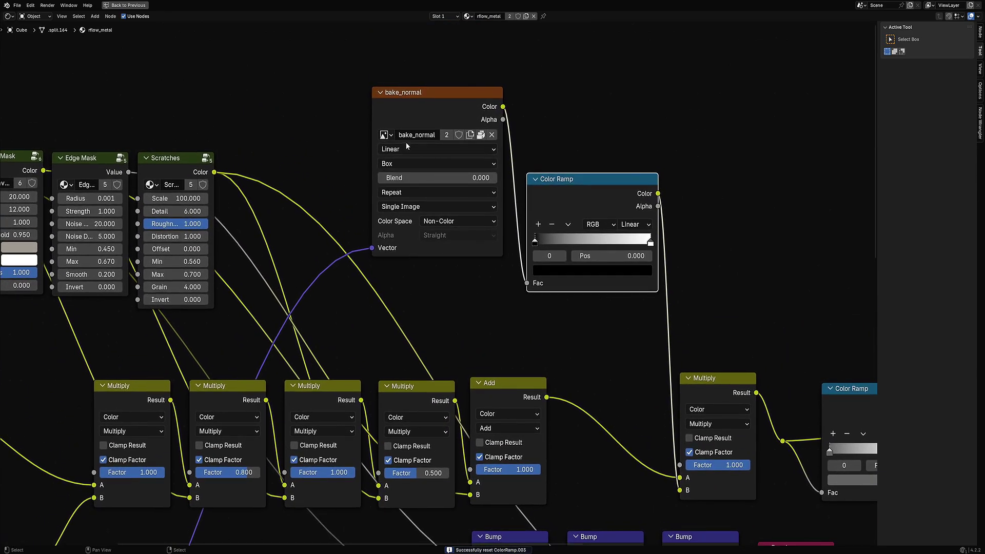
{"action": "left_click", "coordinate": [384, 136]}
{"action": "left_click", "coordinate": [391, 174]}
{"action": "scroll", "coordinate": [511, 301], "scroll_direction": "down", "scroll_amount": 3}
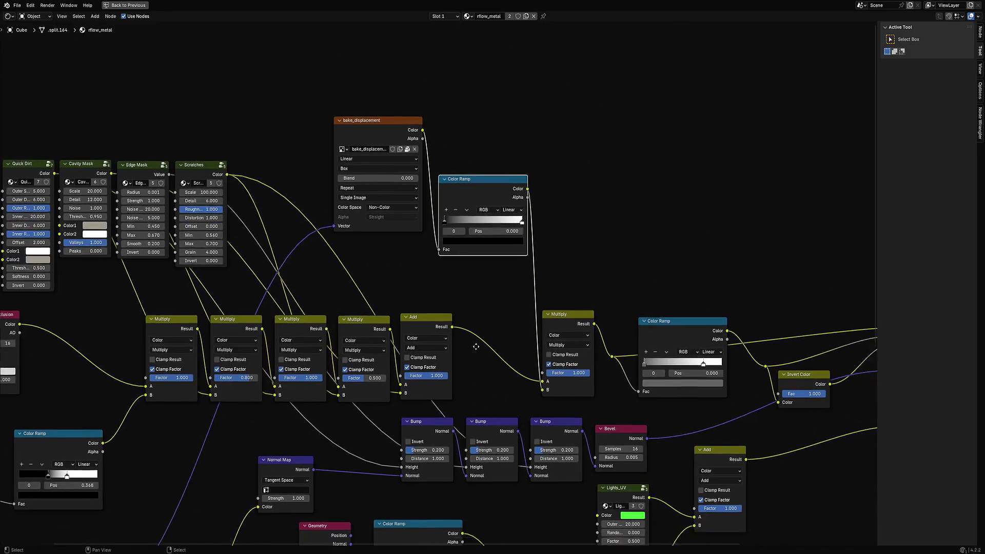
- Restore the split layout with rendered shading and hidden overlays, and preview the new Color Ramp's output on the cube
{"action": "key", "text": "ctrl+space"}
{"action": "key", "text": "z"}
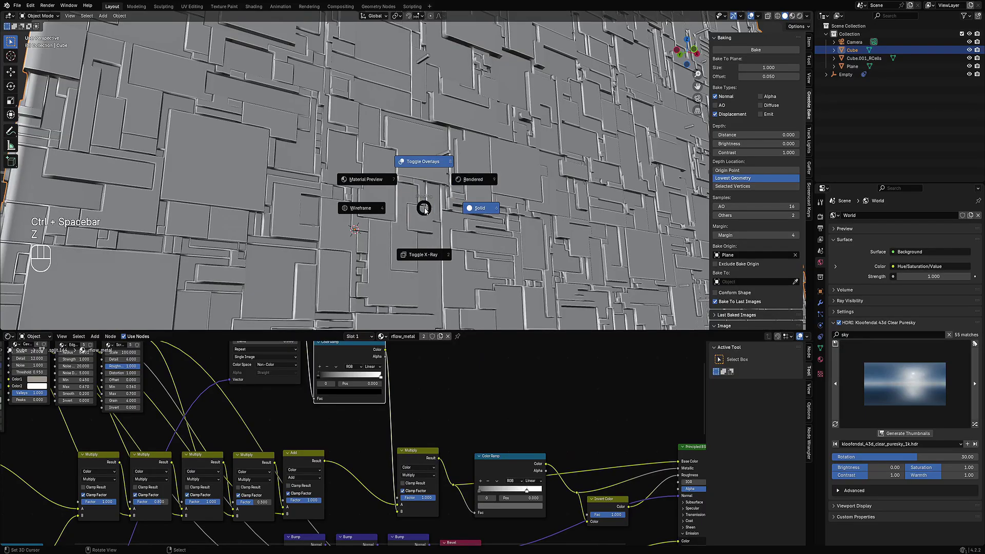
{"action": "left_click", "coordinate": [469, 179]}
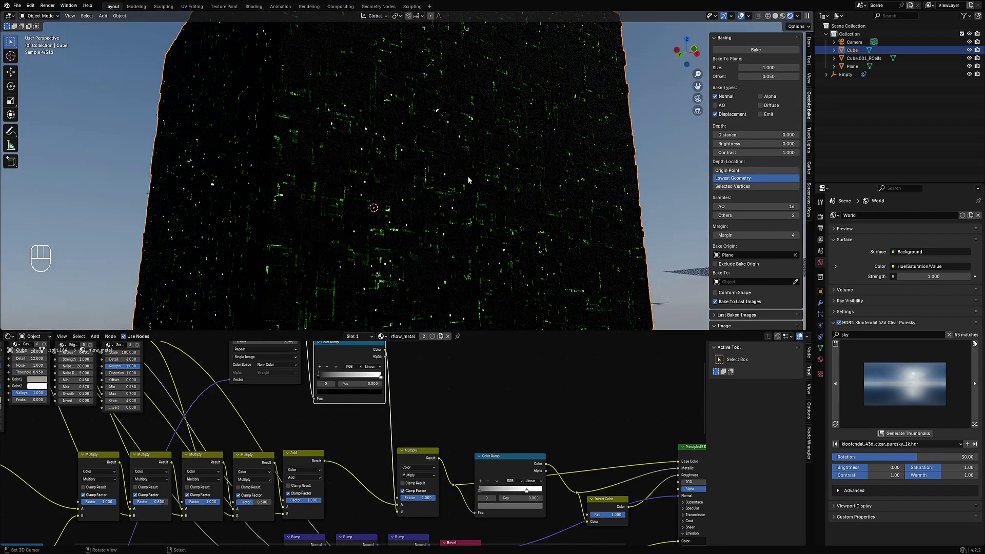
{"action": "key", "text": "shift+alt+z"}
{"action": "scroll", "coordinate": [435, 420], "scroll_direction": "up", "scroll_amount": 3}
{"action": "left_click", "coordinate": [359, 349], "text": "ctrl+shift"}
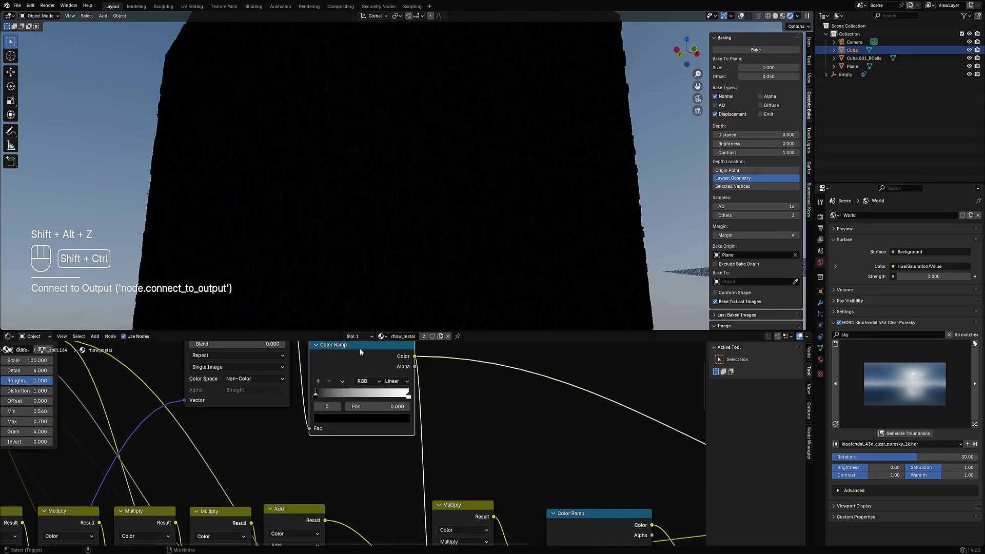
- Lighten the new Color Ramp's black stop to a dark grey and move its white stop to position 0.100
{"action": "left_click", "coordinate": [340, 420]}
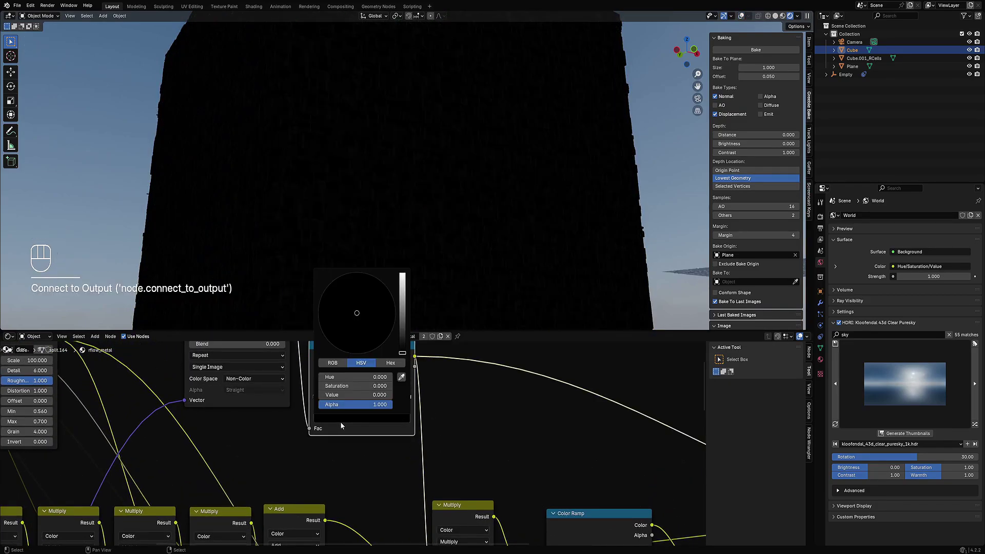
{"action": "mouse_move", "coordinate": [403, 324]}
{"action": "left_mouse_down"}
{"action": "mouse_move", "coordinate": [404, 315]}
{"action": "mouse_move", "coordinate": [402, 331]}
{"action": "left_mouse_up"}
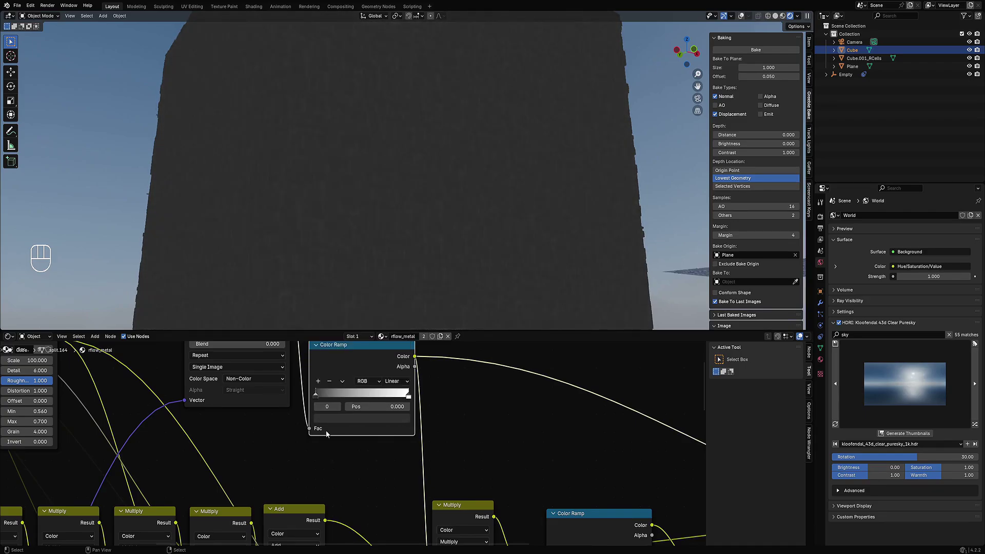
{"action": "left_click_drag", "start_coordinate": [407, 396], "coordinate": [323, 399]}
- Reconnect the Principled BSDF to the material output and inspect the rendered cube surface up close
{"action": "key", "text": "Home"}
{"action": "left_click", "coordinate": [506, 436], "text": "ctrl+shift"}
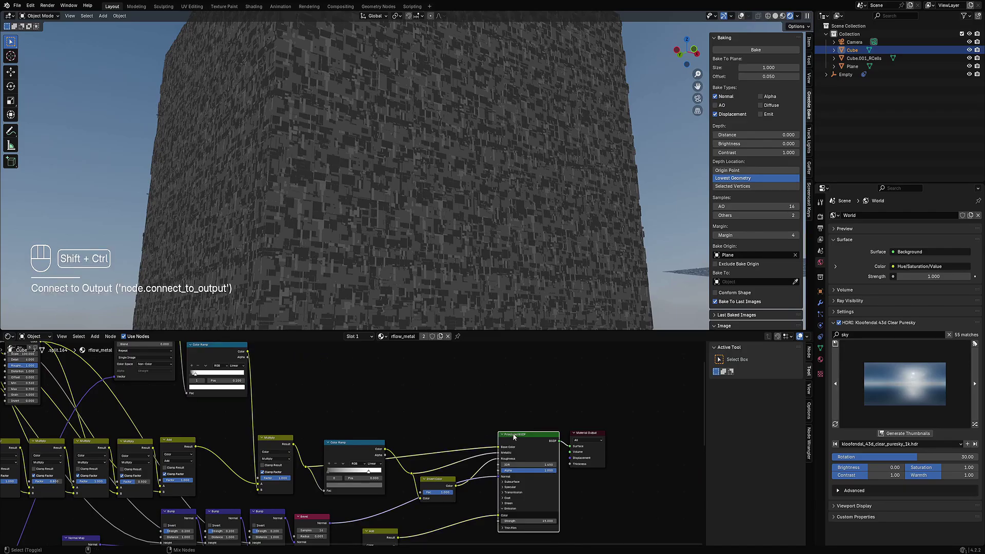
{"action": "middle_click_drag", "start_coordinate": [462, 200], "coordinate": [468, 191]}
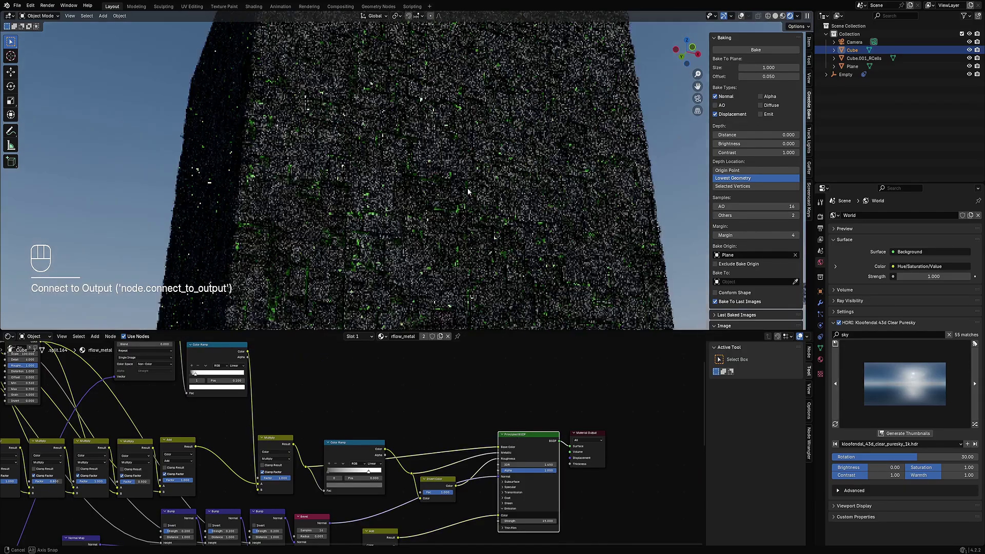
{"action": "scroll", "coordinate": [467, 190], "scroll_direction": "down", "scroll_amount": 2}
{"action": "scroll", "coordinate": [462, 199], "scroll_direction": "up", "scroll_amount": 3}
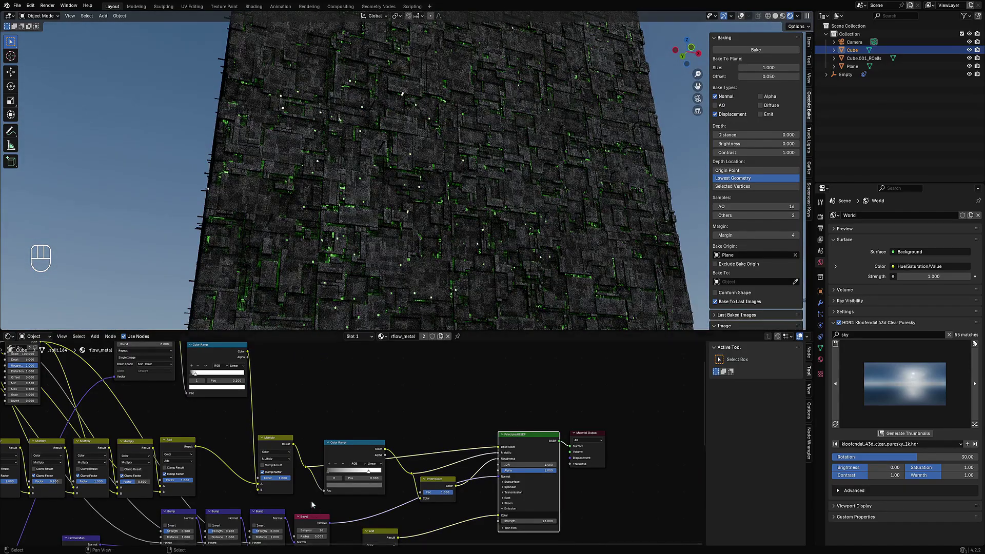
- Move the white stop of the Color Ramp after bake_displacement to position 0.073 and check the cube's surface
{"action": "scroll", "coordinate": [361, 478], "scroll_direction": "up", "scroll_amount": 2}
{"action": "middle_click_drag", "start_coordinate": [210, 353], "coordinate": [294, 433]}
{"action": "left_click_drag", "start_coordinate": [298, 432], "coordinate": [288, 434]}
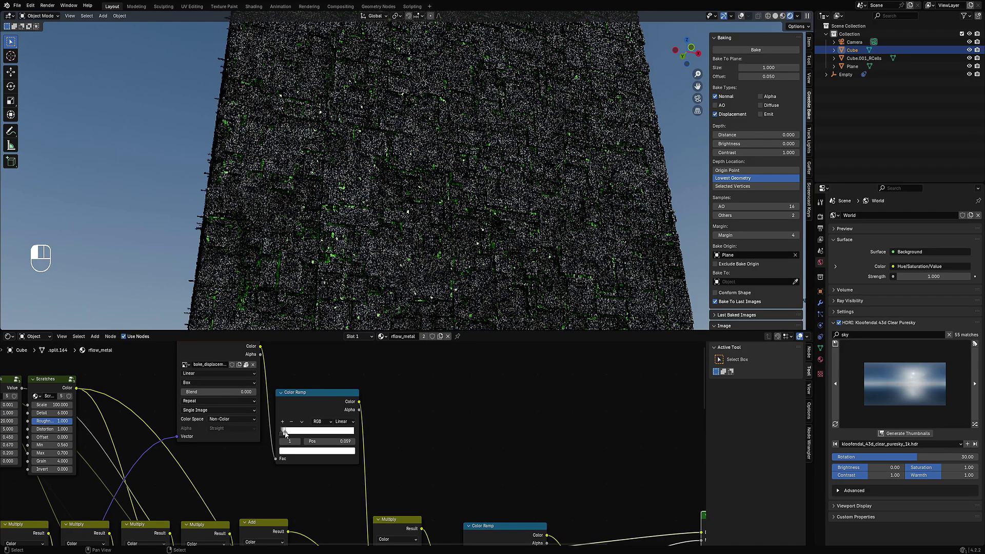
{"action": "left_click_drag", "start_coordinate": [281, 435], "coordinate": [285, 434]}
{"action": "scroll", "coordinate": [418, 195], "scroll_direction": "down", "scroll_amount": 4}
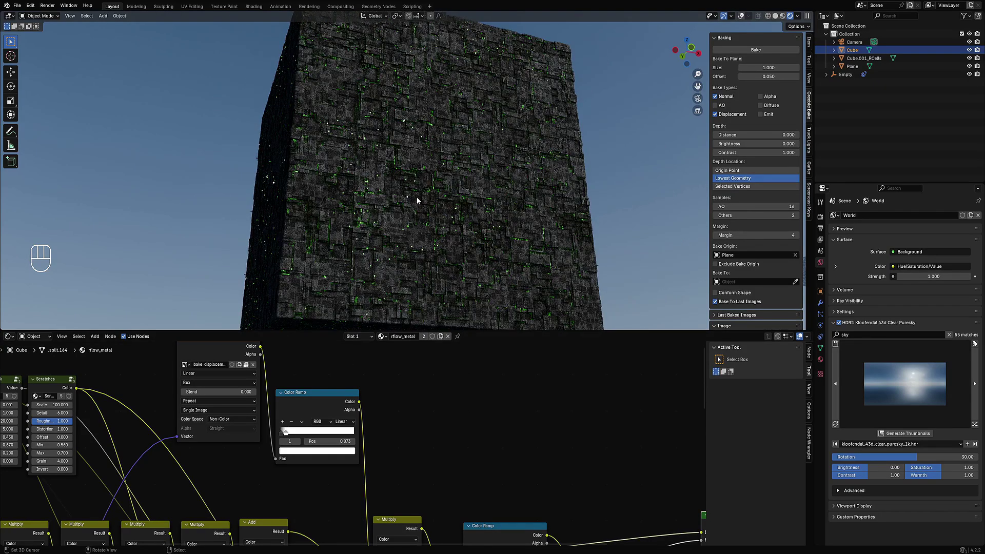
{"action": "middle_click_drag", "start_coordinate": [418, 198], "coordinate": [422, 206]}
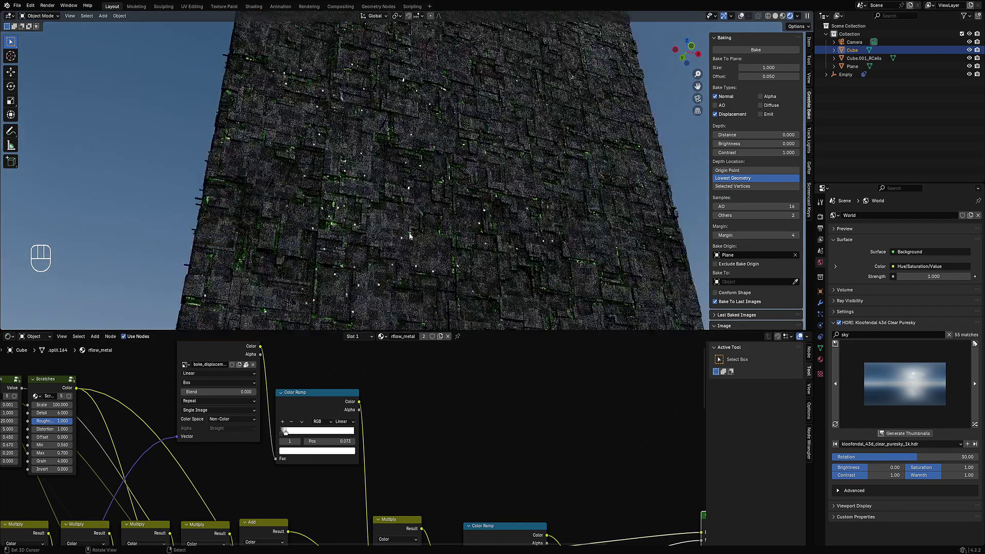
{"action": "scroll", "coordinate": [292, 441], "scroll_direction": "down", "scroll_amount": 1, "text": "ctrl"}
- Lighten the dark stop of the Color Ramp after bake_displacement to a grey with a value of about 0.219
{"action": "left_click", "coordinate": [300, 447]}
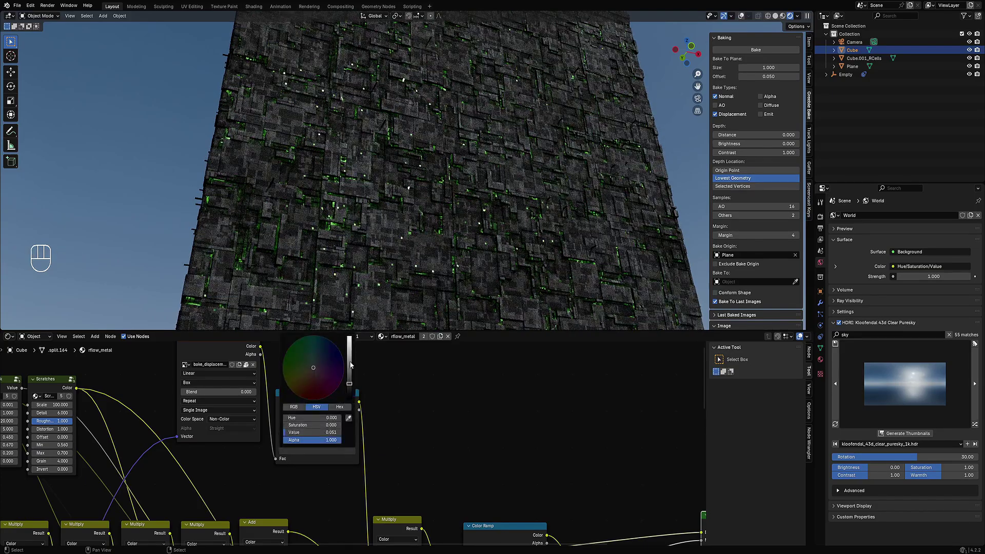
{"action": "left_click_drag", "start_coordinate": [351, 365], "coordinate": [348, 370]}
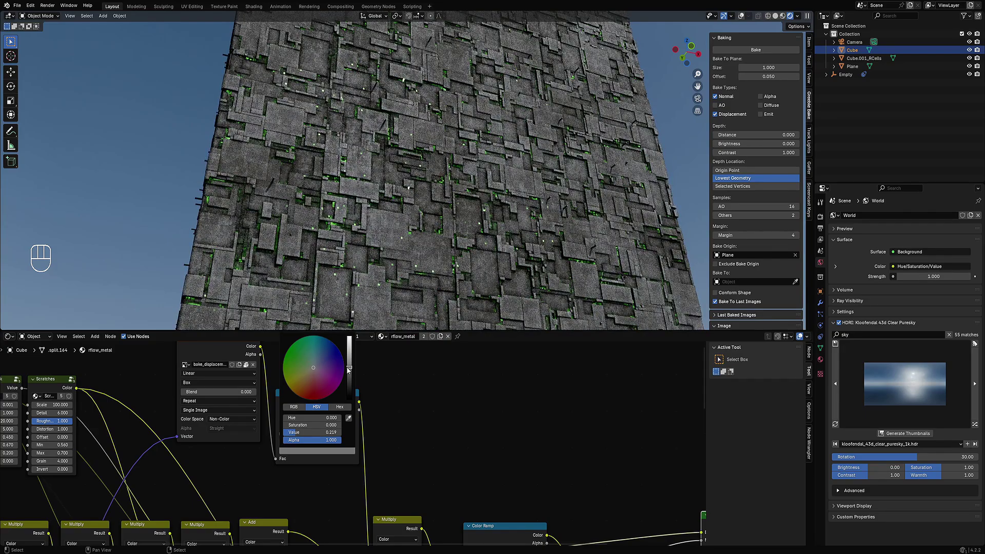
{"action": "middle_click_drag", "start_coordinate": [439, 141], "coordinate": [473, 168]}
{"action": "scroll", "coordinate": [415, 132], "scroll_direction": "down", "scroll_amount": 2}
{"action": "mouse_move", "coordinate": [394, 181]}
{"action": "middle_mouse_down"}
{"action": "mouse_move", "coordinate": [394, 145]}
{"action": "mouse_move", "coordinate": [393, 259]}
{"action": "middle_mouse_up"}
- Compare the cube's surface detail between solid and rendered shading
{"action": "key", "text": "z"}
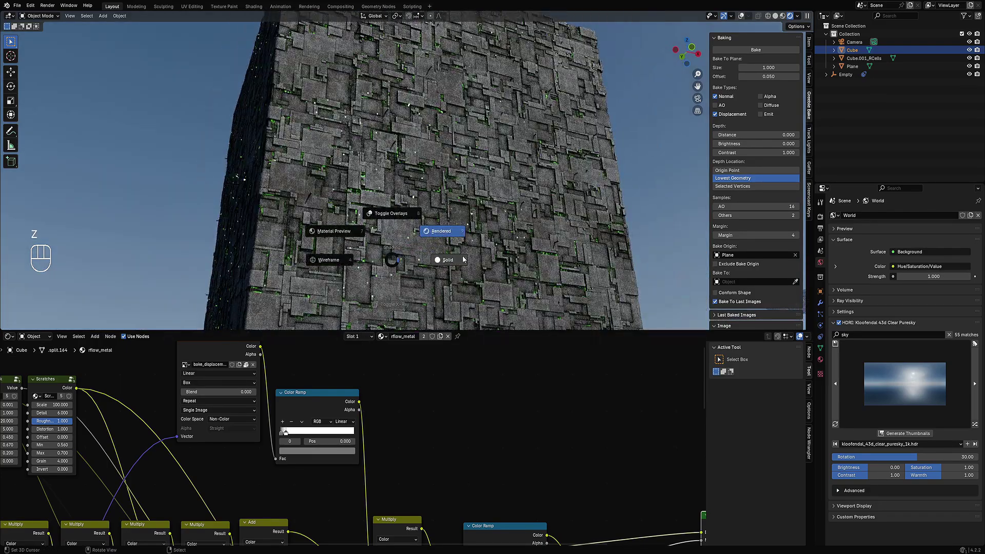
{"action": "left_click", "coordinate": [454, 260]}
{"action": "key", "text": "z"}
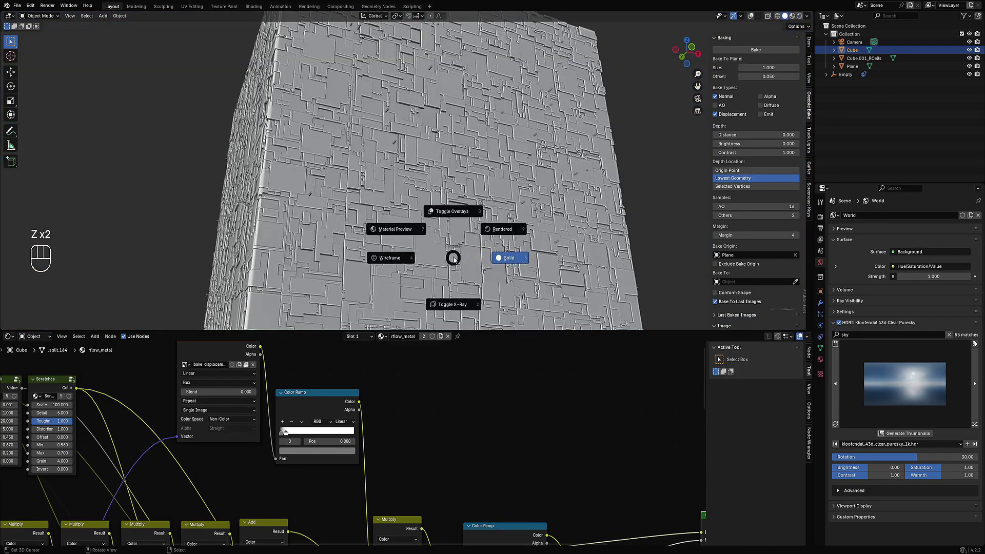
{"action": "left_click", "coordinate": [502, 229]}
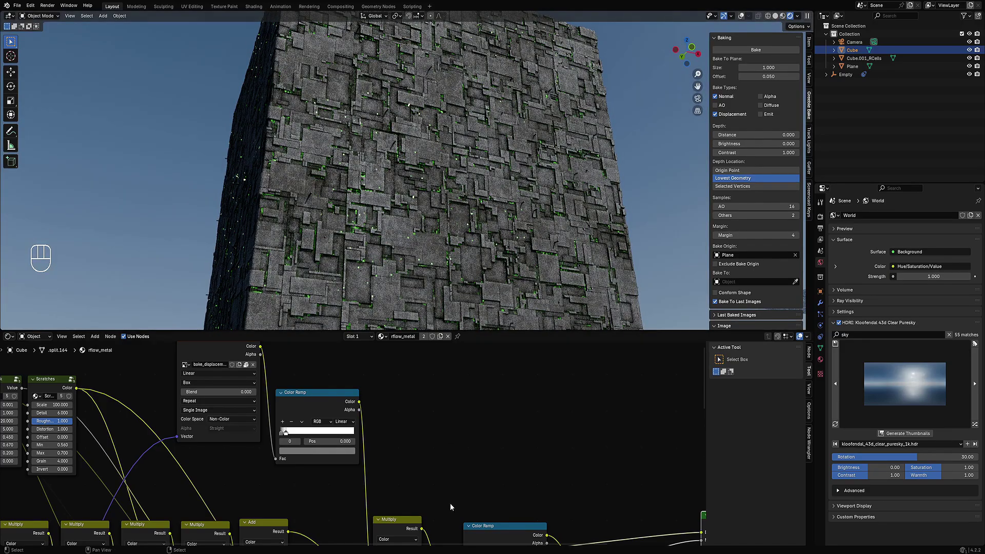
- Set the factor of the last Multiply node before the main Color Ramp to 0.5
{"action": "scroll", "coordinate": [450, 504], "scroll_direction": "down", "scroll_amount": 4}
{"action": "middle_click_drag", "start_coordinate": [460, 494], "coordinate": [431, 429]}
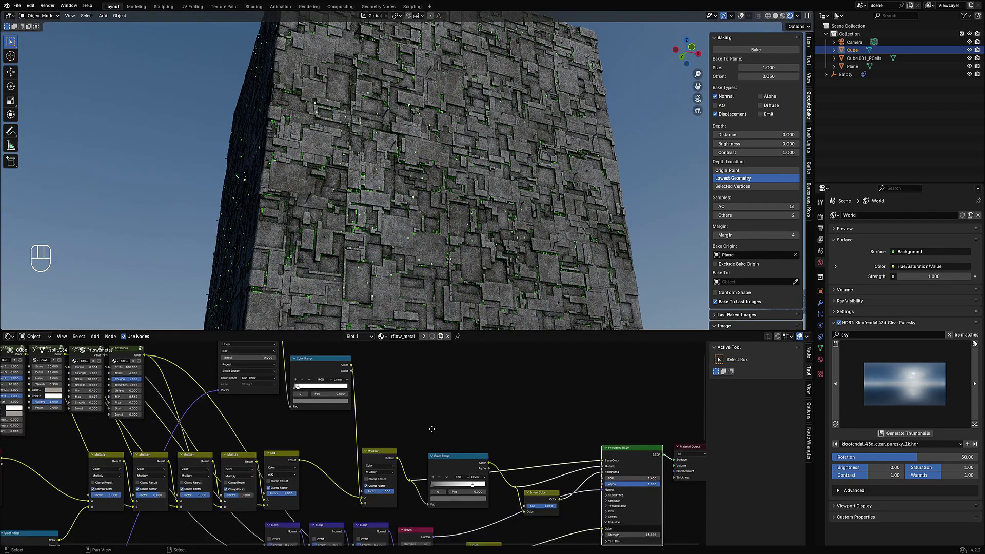
{"action": "scroll", "coordinate": [400, 495], "scroll_direction": "up", "scroll_amount": 3}
{"action": "double_click", "coordinate": [375, 494]}
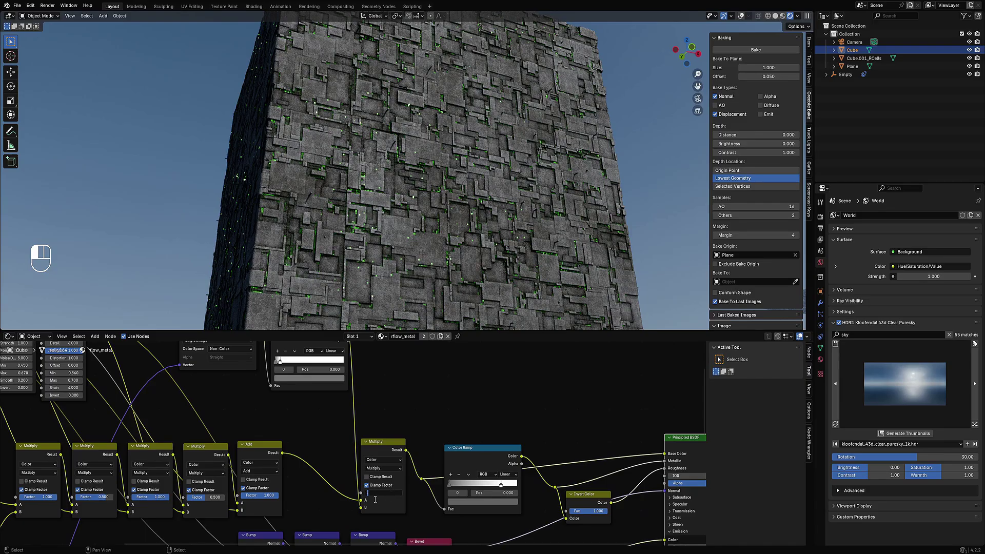
{"action": "type", "text": "0.5"}
{"action": "key", "text": "Return"}
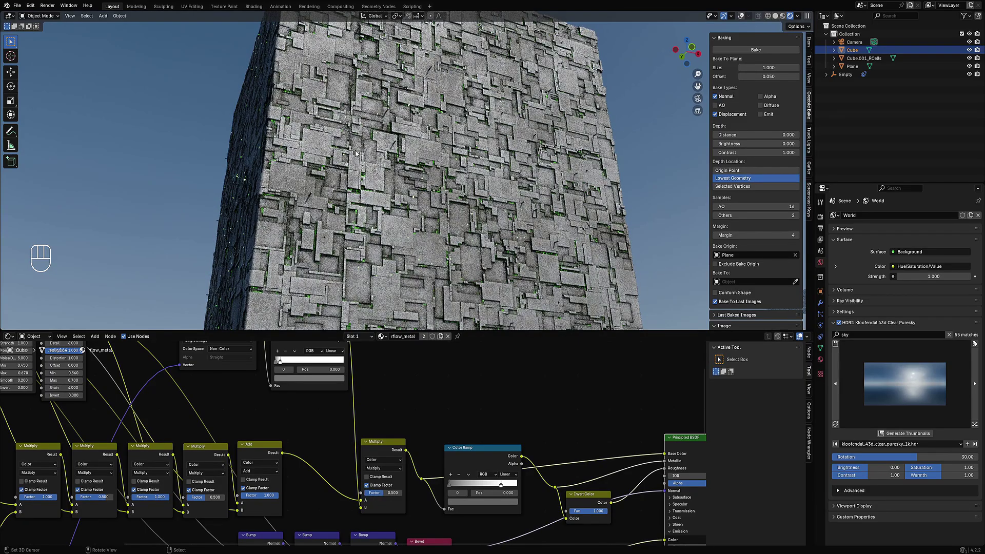
- Return the viewport to solid shading and maximize the Shader Editor with the whole node tree in view
{"action": "key", "text": "z"}
{"action": "left_click", "coordinate": [405, 150]}
{"action": "key", "text": "ctrl+space"}
{"action": "key", "text": "Home"}
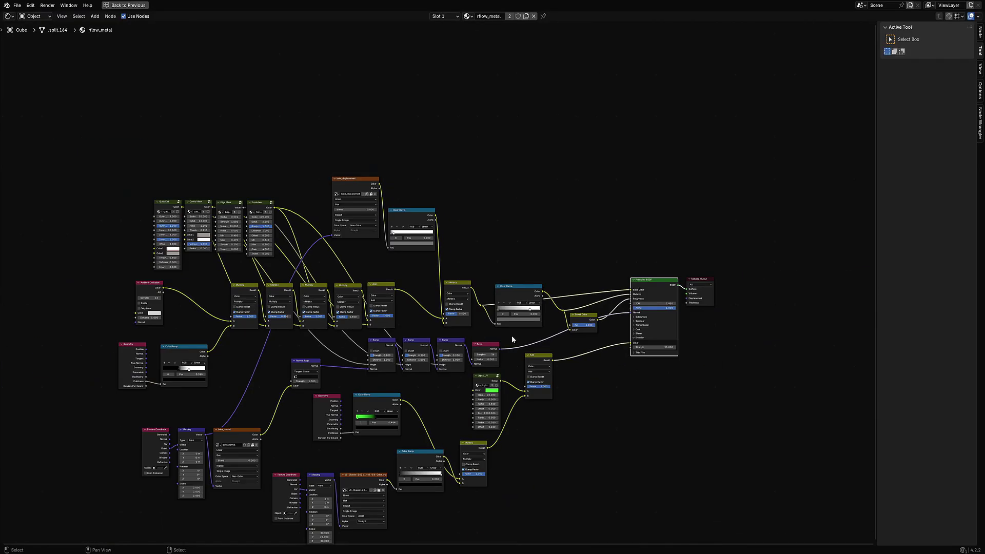
- Add a Displacement vector node in the empty space below the Principled BSDF
{"action": "scroll", "coordinate": [396, 166], "scroll_direction": "up", "scroll_amount": 2}
{"action": "scroll", "coordinate": [410, 182], "scroll_direction": "up", "scroll_amount": 1}
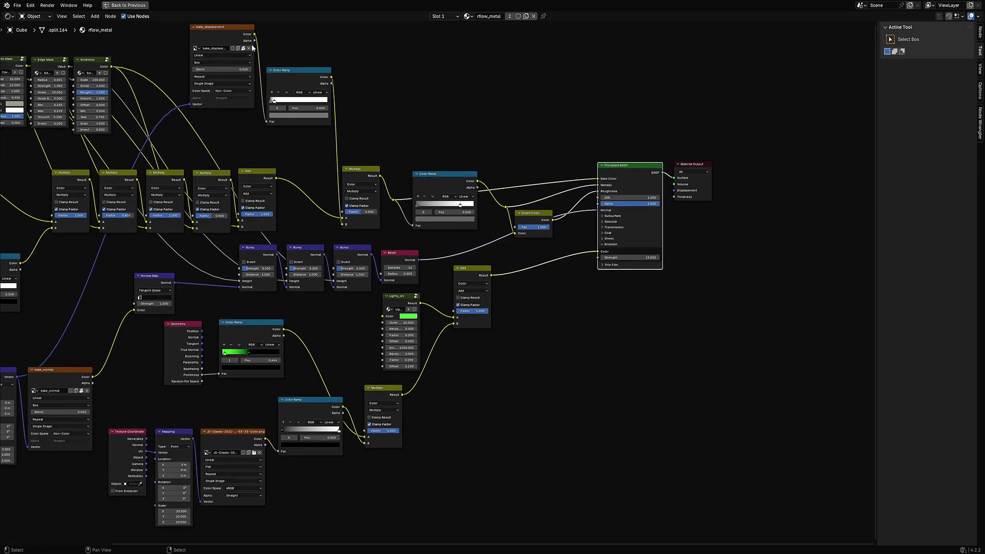
{"action": "scroll", "coordinate": [463, 334], "scroll_direction": "up", "scroll_amount": 2}
{"action": "key", "text": "shift+a"}
{"action": "mouse_move", "coordinate": [449, 391]}
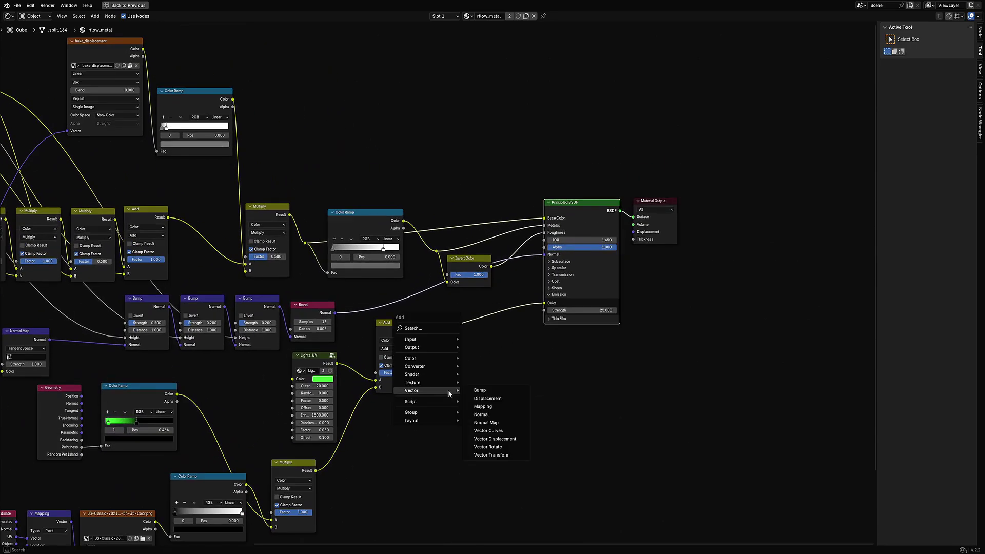
{"action": "left_click", "coordinate": [487, 398]}
{"action": "left_click", "coordinate": [487, 399]}
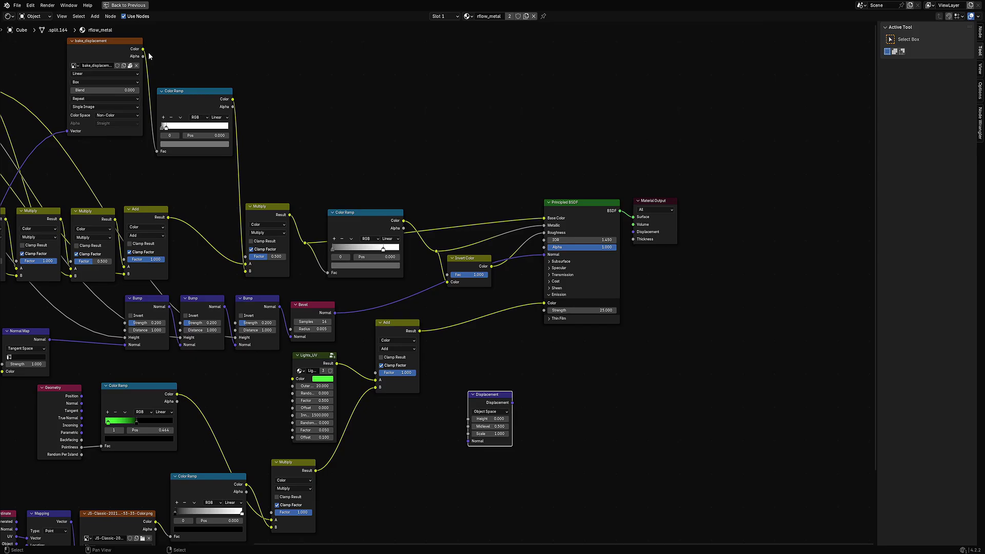
- Link bake_displacement's Color to the Displacement node's Height and its output to the Material Output's Displacement input, and reposition the node
{"action": "left_click_drag", "start_coordinate": [144, 49], "coordinate": [634, 233]}
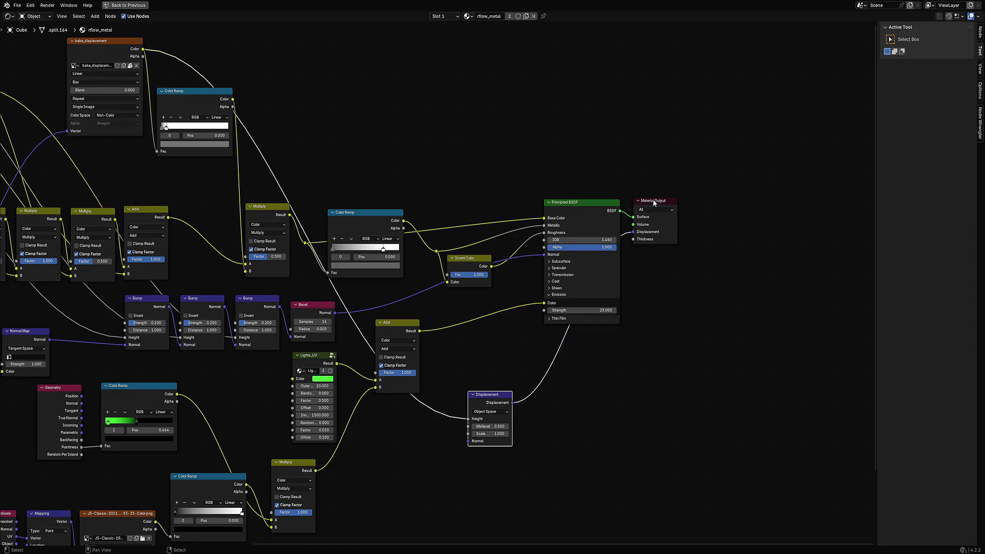
{"action": "left_click", "coordinate": [654, 203]}
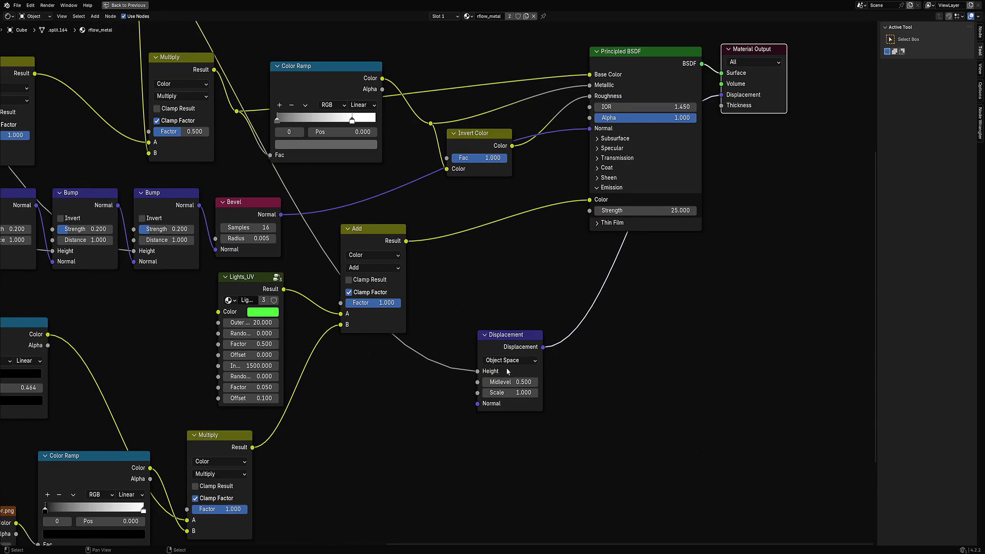
{"action": "middle_click_drag", "start_coordinate": [503, 361], "coordinate": [491, 330]}
{"action": "left_click_drag", "start_coordinate": [484, 306], "coordinate": [459, 292]}
- Set the Displacement node's Scale to 0.5 and its Midlevel to 0
{"action": "double_click", "coordinate": [459, 349]}
{"action": "key", "text": "BackSpace"}
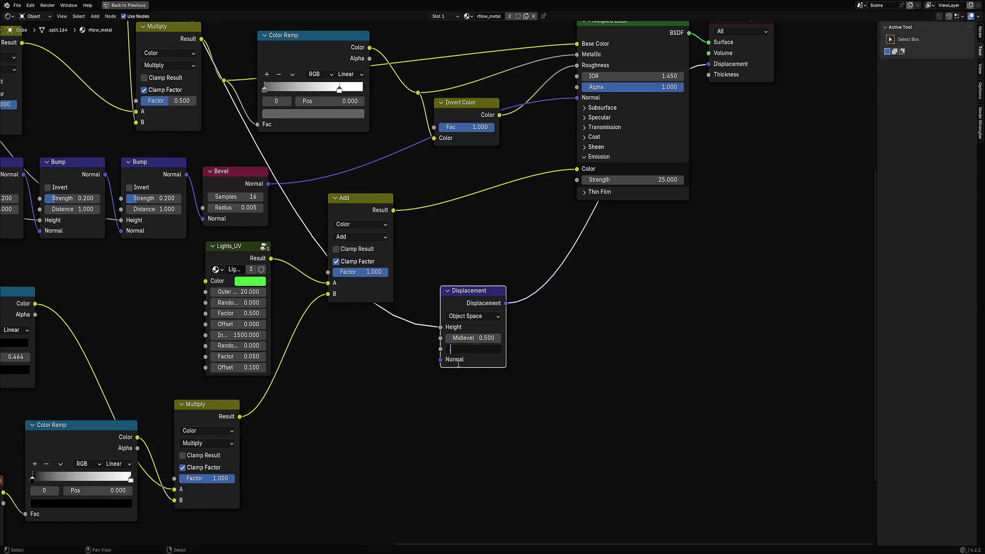
{"action": "type", "text": ".5"}
{"action": "key", "text": "Return"}
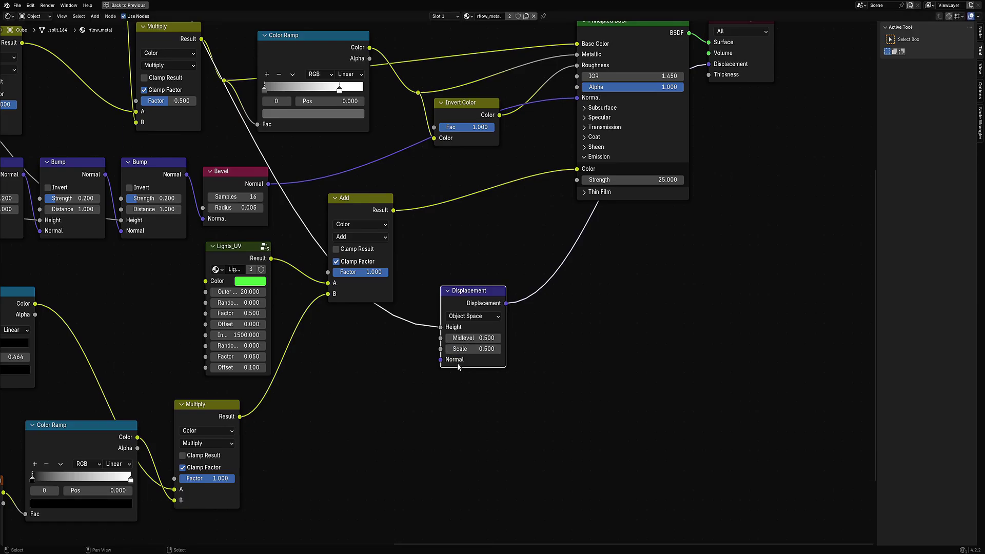
{"action": "double_click", "coordinate": [486, 337]}
{"action": "type", "text": "0"}
{"action": "key", "text": "Return"}
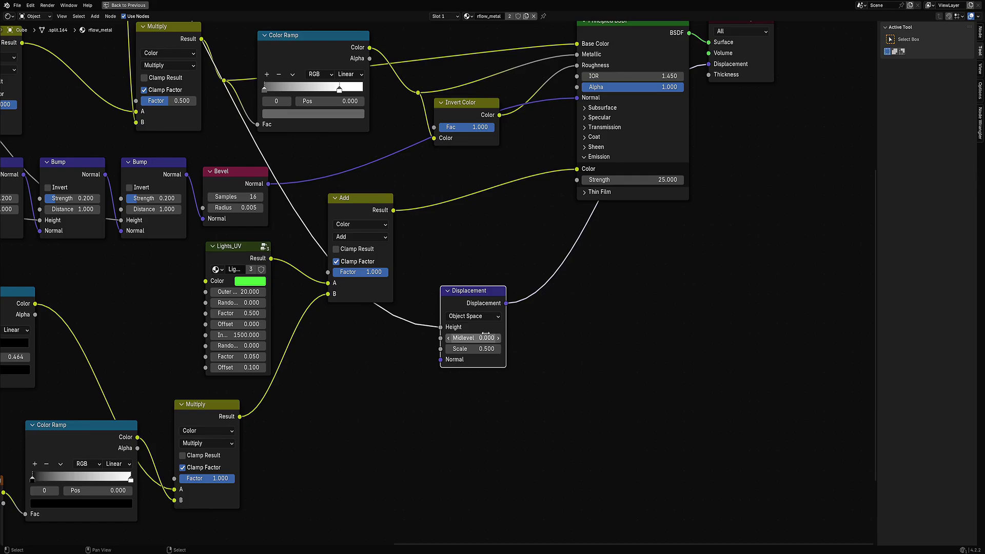
- Save the file and set the surface displacement method of the cube's rflow_metal material to Displacement Only
{"action": "key", "text": "ctrl+space"}
{"action": "key", "text": "ctrl+s"}
{"action": "left_click", "coordinate": [821, 359]}
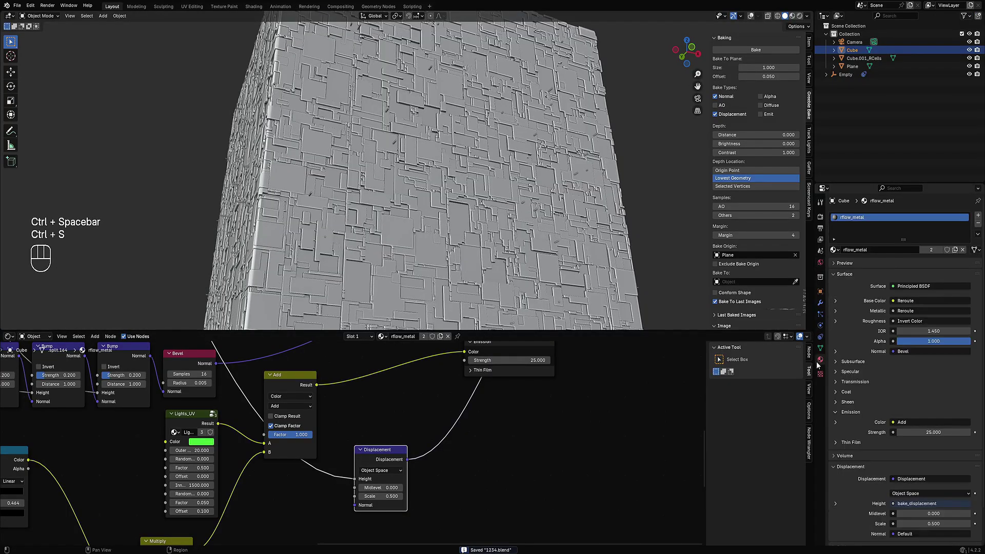
{"action": "left_click", "coordinate": [850, 427]}
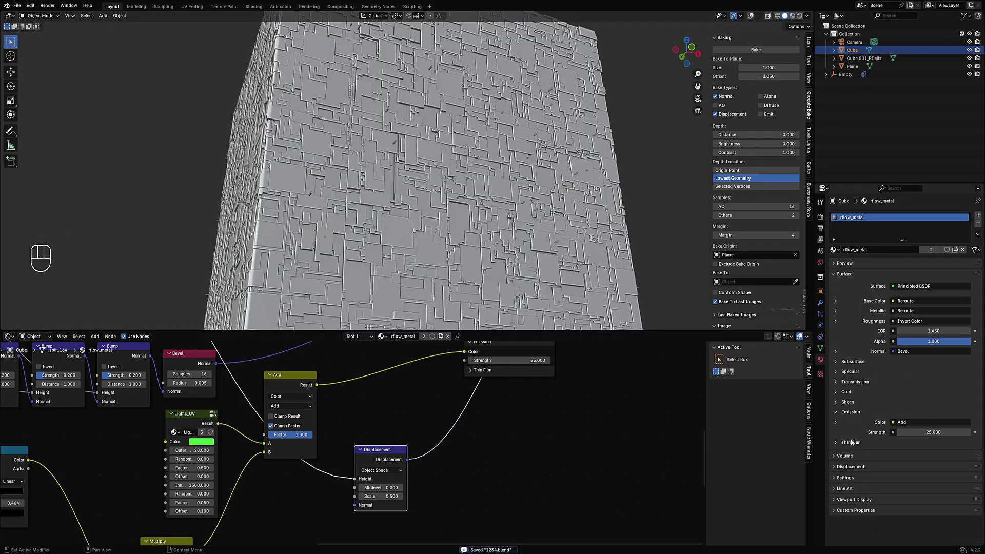
{"action": "left_click", "coordinate": [854, 475]}
{"action": "scroll", "coordinate": [859, 479], "scroll_direction": "down", "scroll_amount": 4}
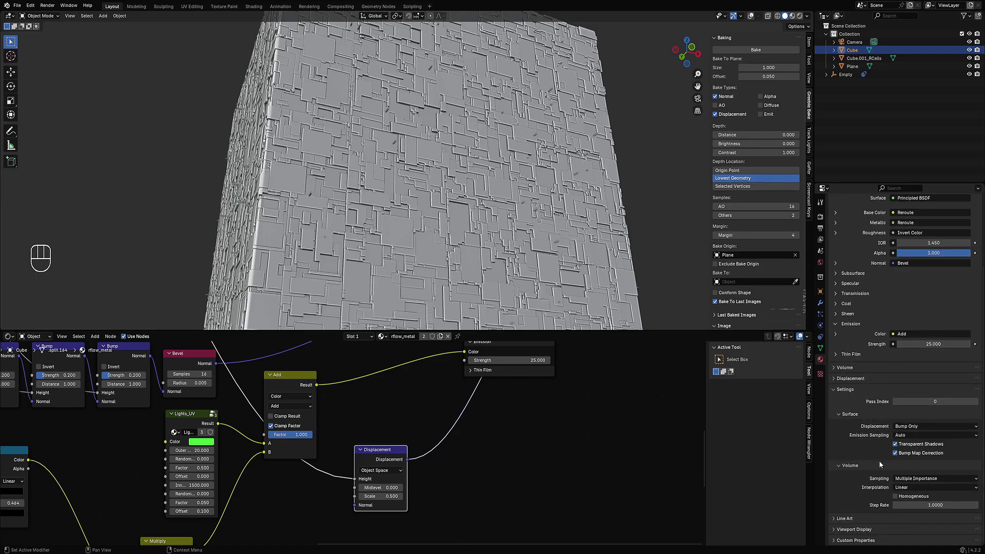
{"action": "left_click", "coordinate": [918, 426]}
{"action": "left_click", "coordinate": [913, 444]}
{"action": "key", "text": "ctrl+space"}
{"action": "scroll", "coordinate": [518, 203], "scroll_direction": "down", "scroll_amount": 3}
{"action": "key", "text": "ctrl+space"}
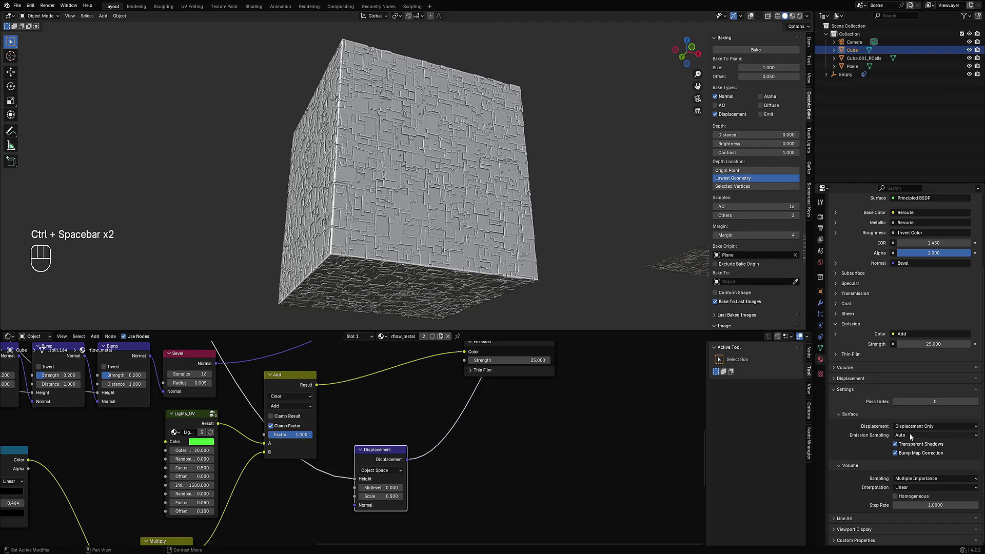
{"action": "left_click", "coordinate": [916, 427]}
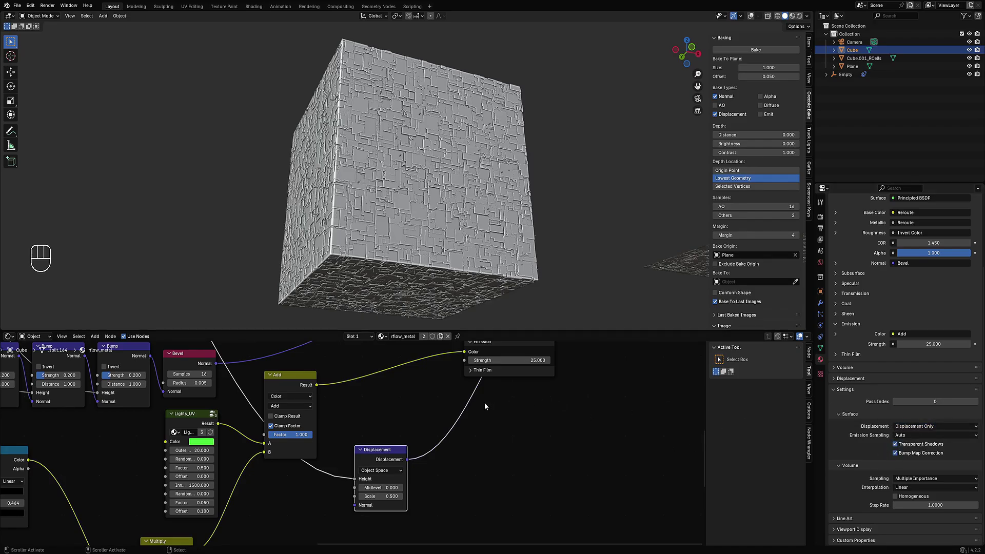
- Switch the viewport to rendered shading and examine the displaced panels on the cube's faces up close
{"action": "key", "text": "z"}
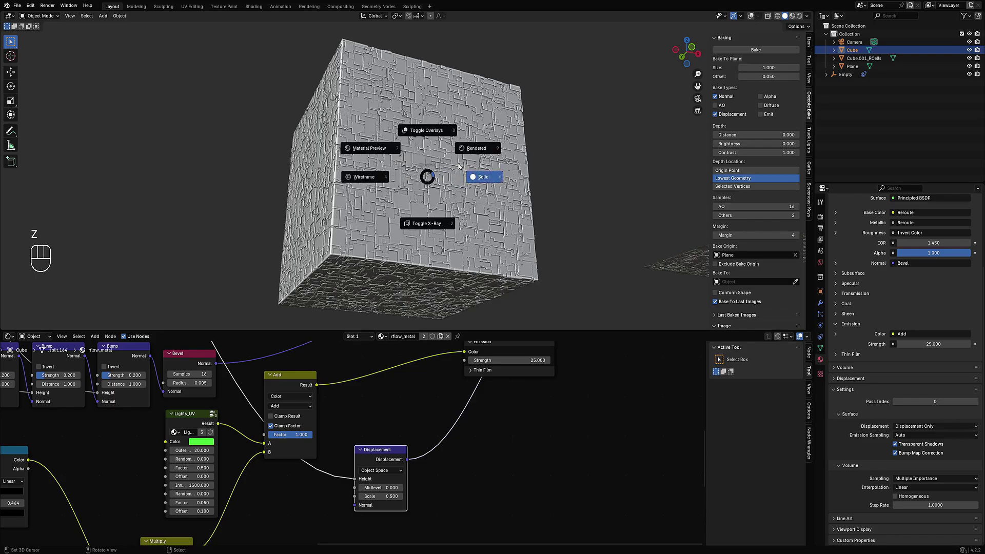
{"action": "left_click", "coordinate": [460, 171]}
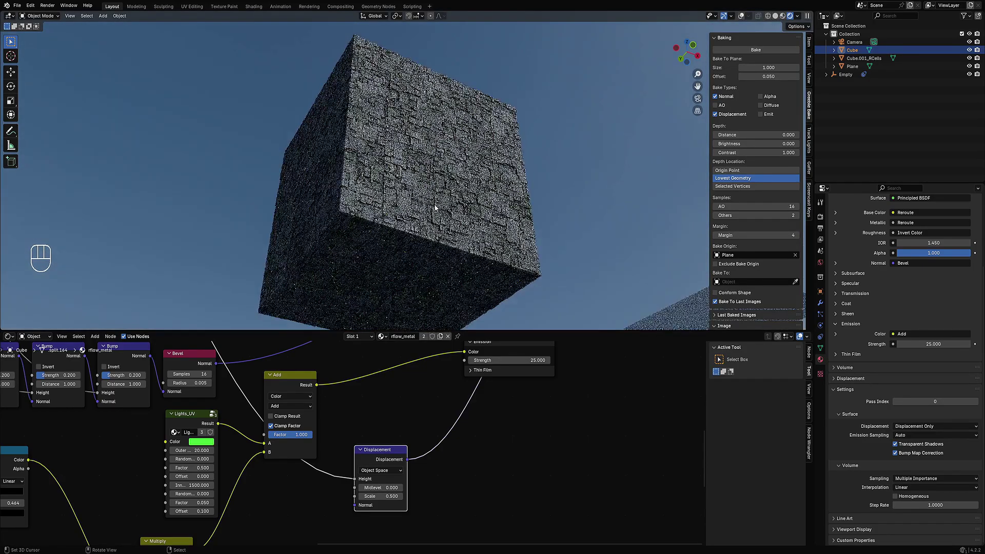
{"action": "scroll", "coordinate": [435, 208], "scroll_direction": "up", "scroll_amount": 6}
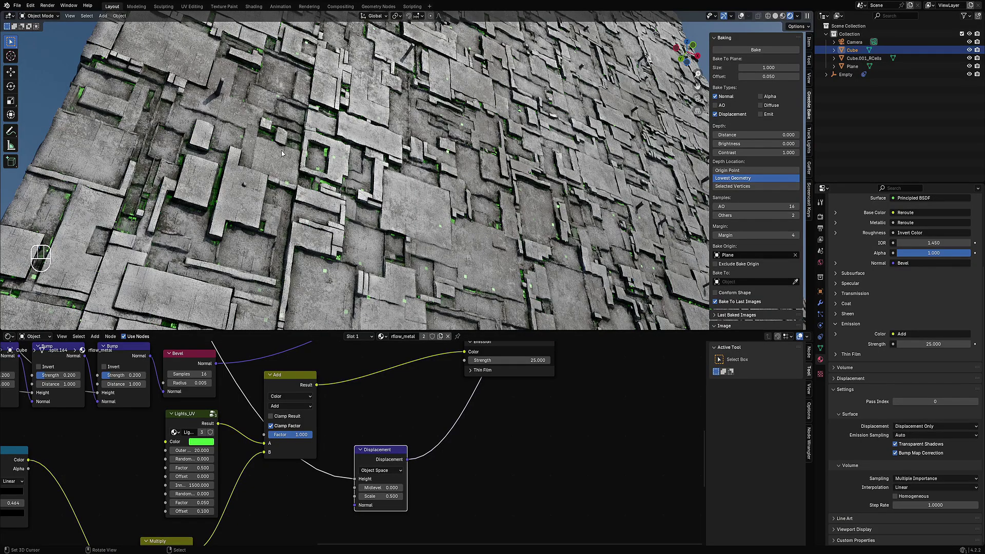
{"action": "scroll", "coordinate": [283, 153], "scroll_direction": "down", "scroll_amount": 8}
{"action": "middle_click_drag", "start_coordinate": [396, 145], "coordinate": [471, 182]}
{"action": "scroll", "coordinate": [471, 231], "scroll_direction": "up", "scroll_amount": 5}
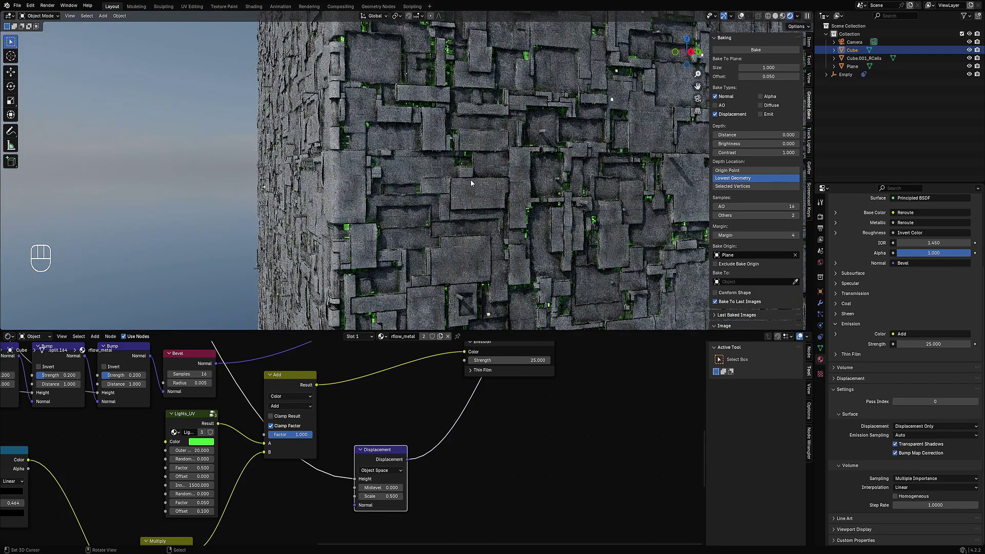
{"action": "scroll", "coordinate": [424, 180], "scroll_direction": "up", "scroll_amount": 3}
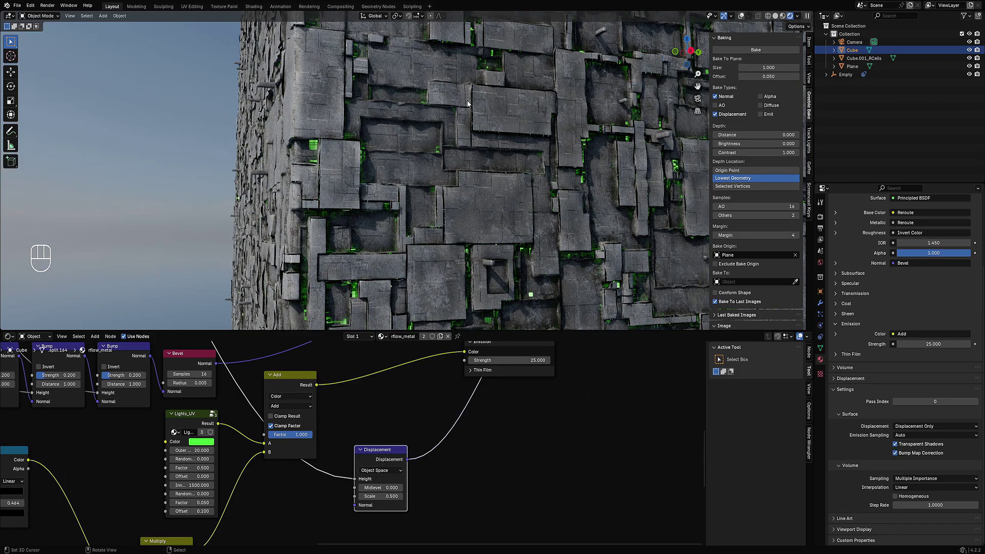
- Check the cube's mesh density in wireframe, return to solid shading and save the file
{"action": "key", "text": "shift+z"}
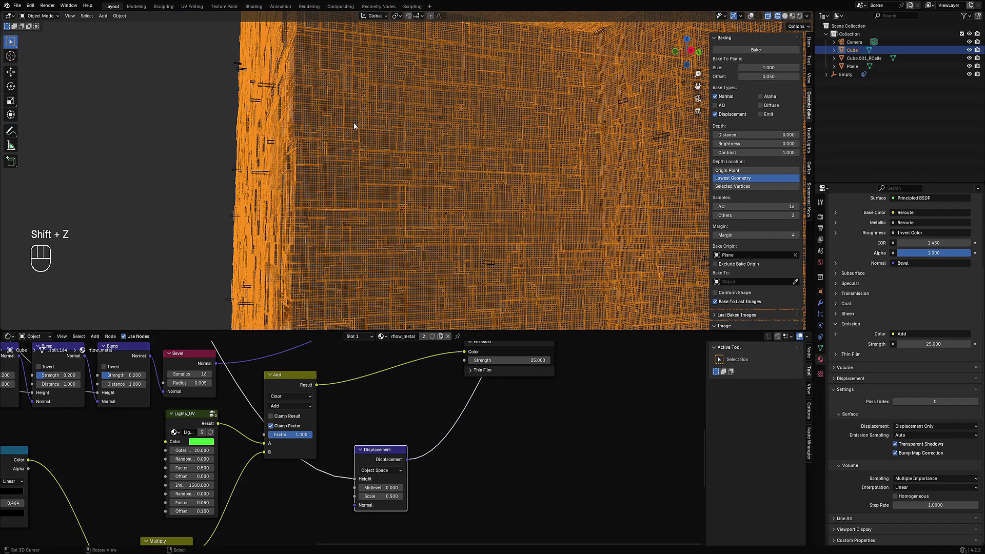
{"action": "key", "text": "shift+z"}
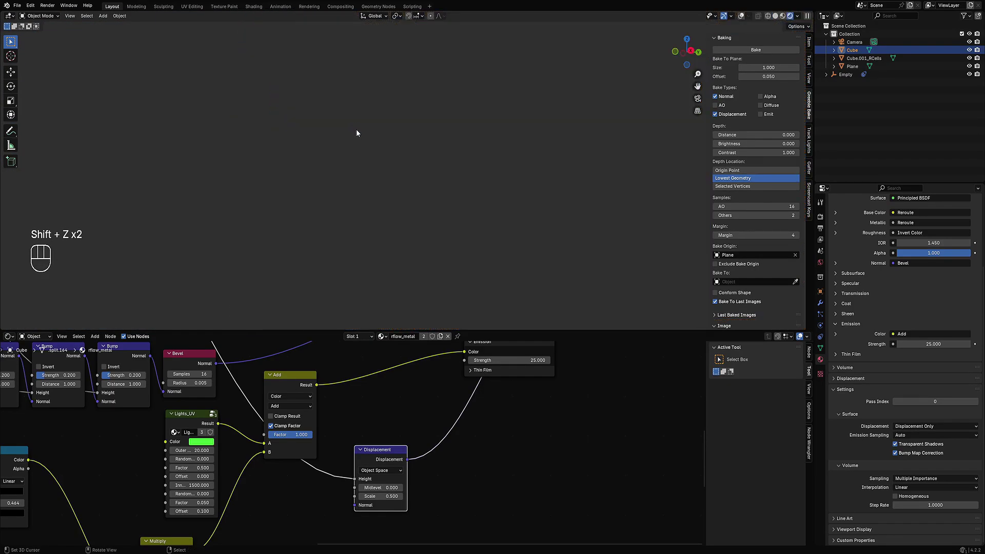
{"action": "key", "text": "z"}
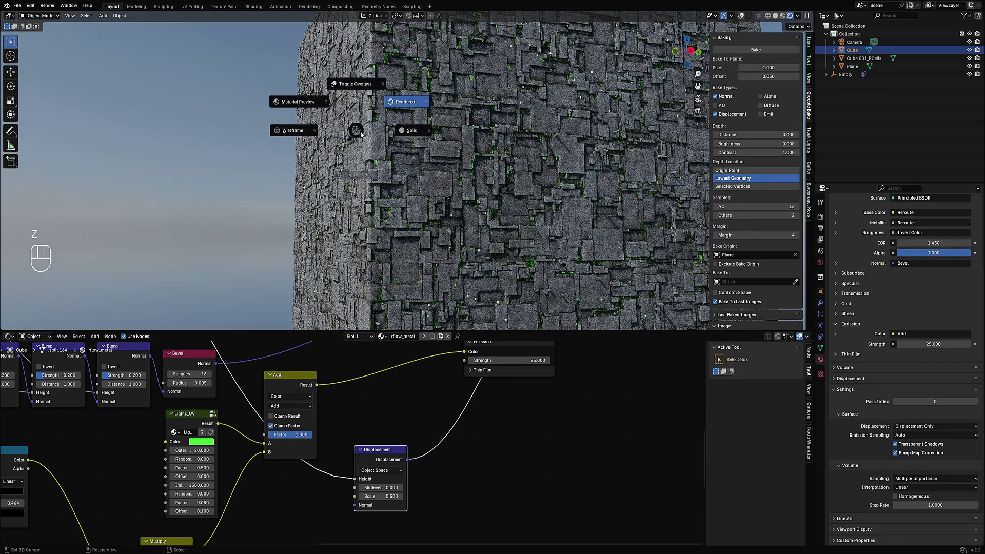
{"action": "left_click", "coordinate": [411, 135]}
{"action": "key", "text": "ctrl+s"}
- Display the scene in rendered shading and hide the Plane object beside the cube
{"action": "key", "text": "z"}
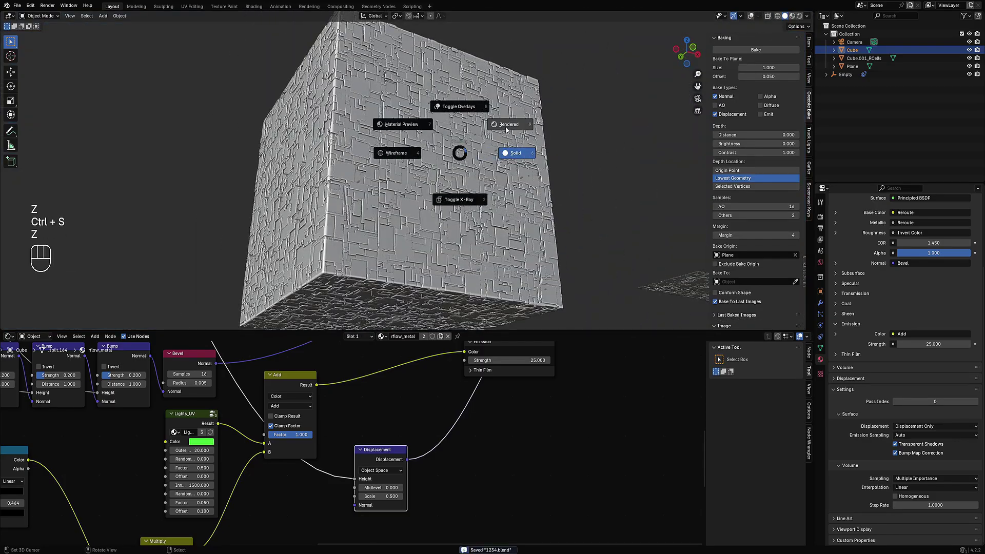
{"action": "left_click", "coordinate": [509, 126]}
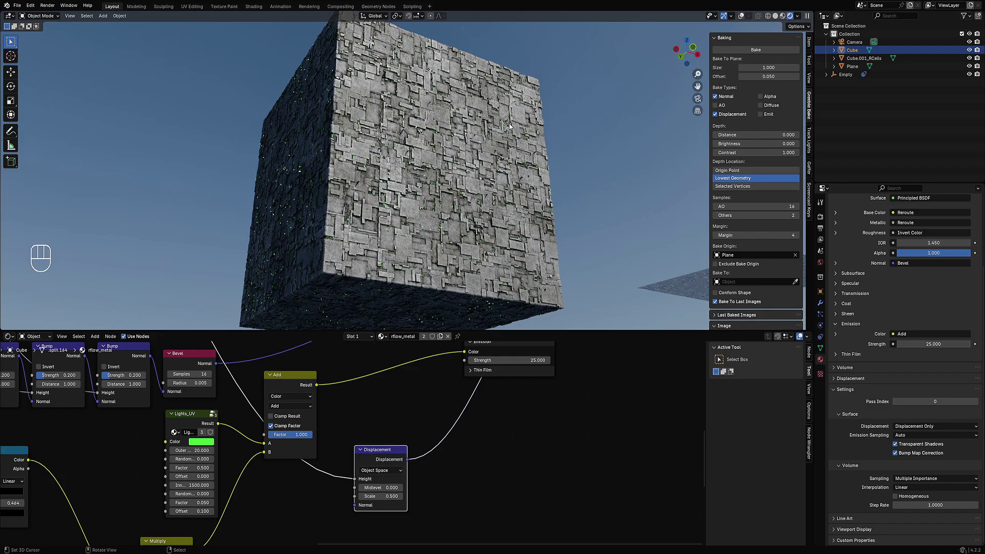
{"action": "left_click", "coordinate": [670, 284]}
{"action": "key", "text": "h"}
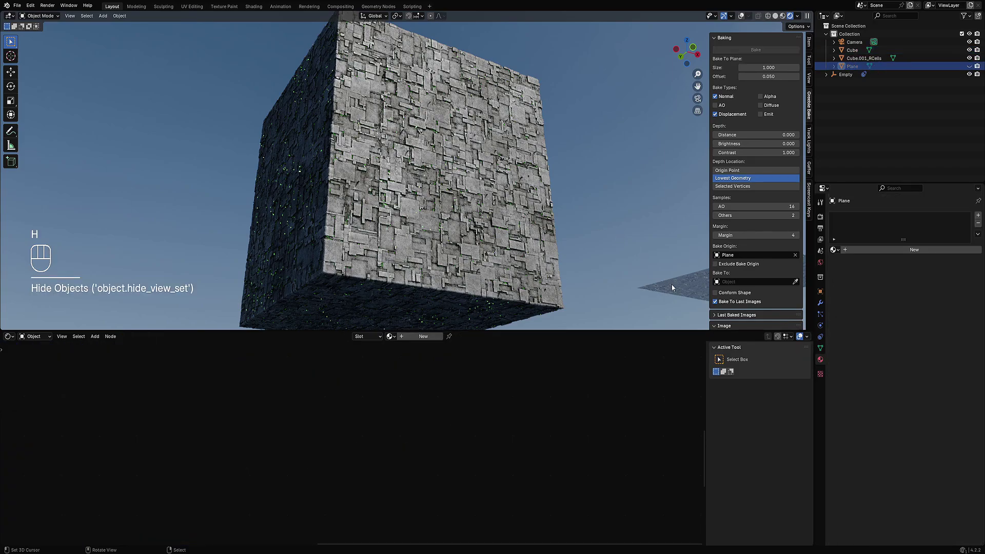
{"action": "middle_click_drag", "start_coordinate": [593, 206], "coordinate": [573, 226], "text": "shift"}
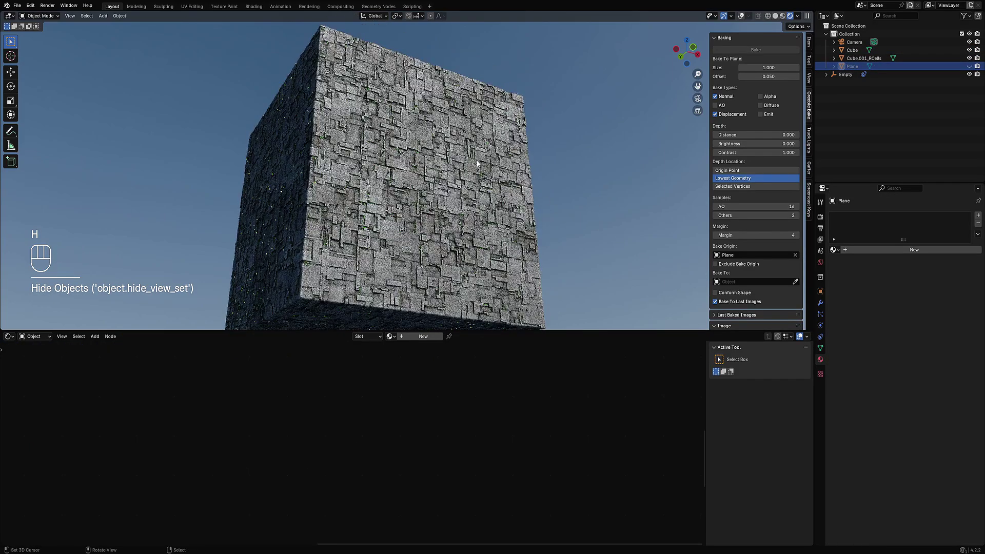
- Show the viewport overlays with the cube selected, and save the file in solid shading
{"action": "key", "text": "shift+alt+z"}
{"action": "left_click", "coordinate": [486, 153]}
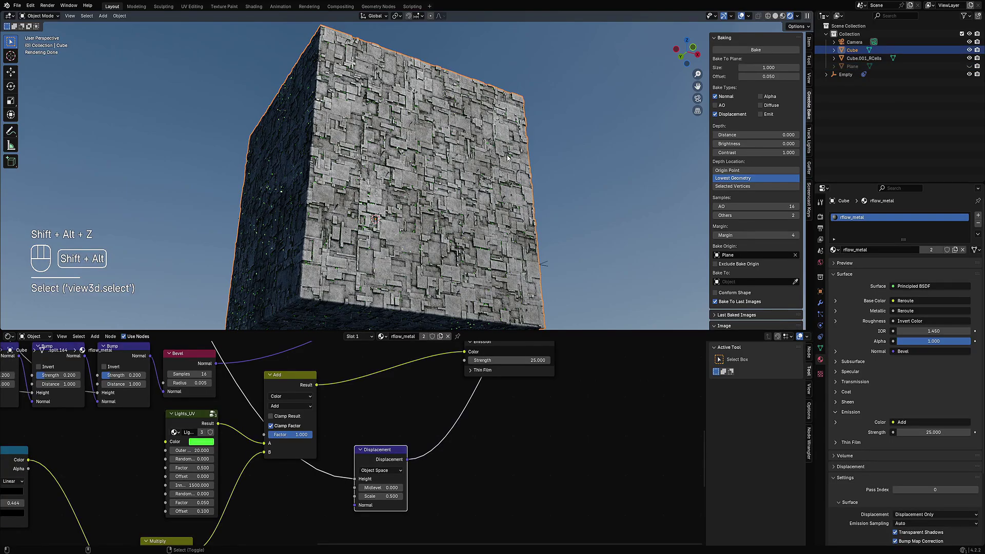
{"action": "key", "text": "z"}
{"action": "left_click", "coordinate": [540, 155]}
{"action": "key", "text": "ctrl+s"}
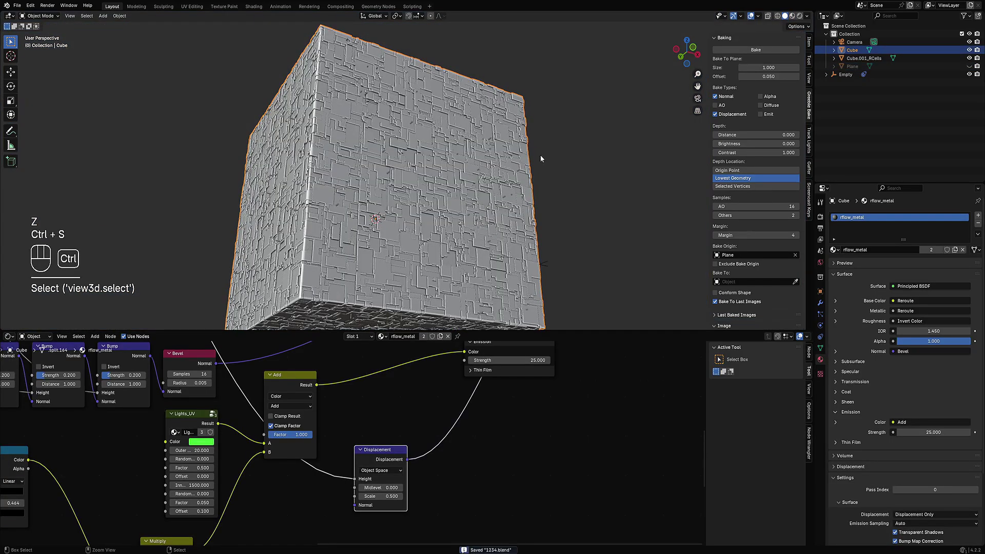
- Add a Subdivision modifier to the cube with viewport and render levels of 1, checking the mesh in wireframe
{"action": "left_click", "coordinate": [821, 303]}
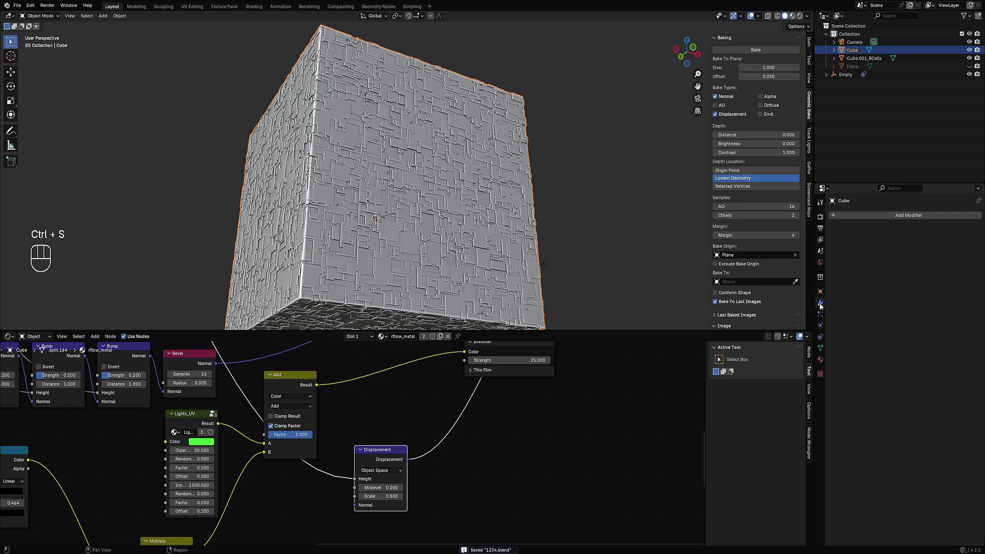
{"action": "middle_click_drag", "start_coordinate": [477, 216], "coordinate": [473, 110], "text": "ctrl"}
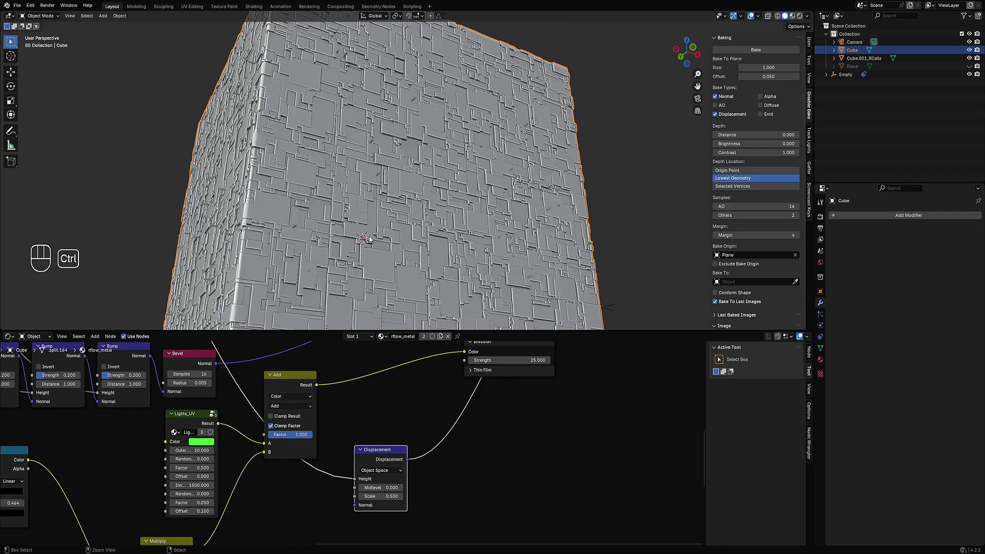
{"action": "key", "text": "ctrl+1"}
{"action": "scroll", "coordinate": [368, 239], "scroll_direction": "down", "scroll_amount": 5}
{"action": "scroll", "coordinate": [368, 236], "scroll_direction": "up", "scroll_amount": 6}
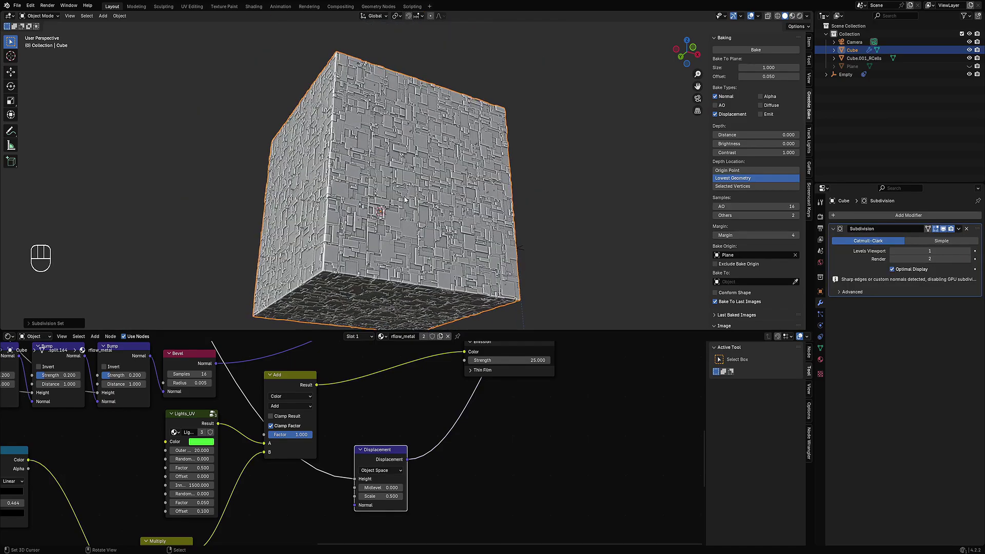
{"action": "key", "text": "shift+z"}
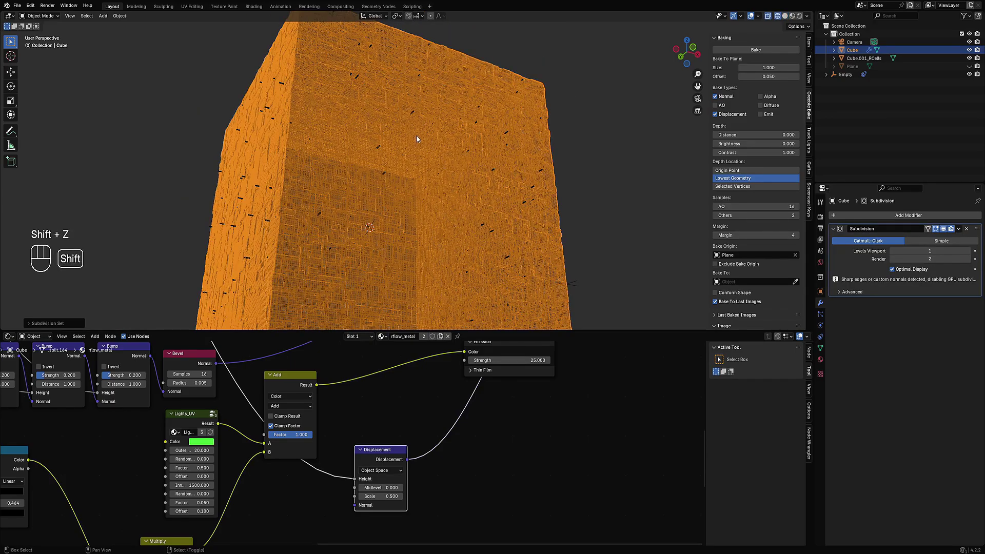
{"action": "key", "text": "shift+z"}
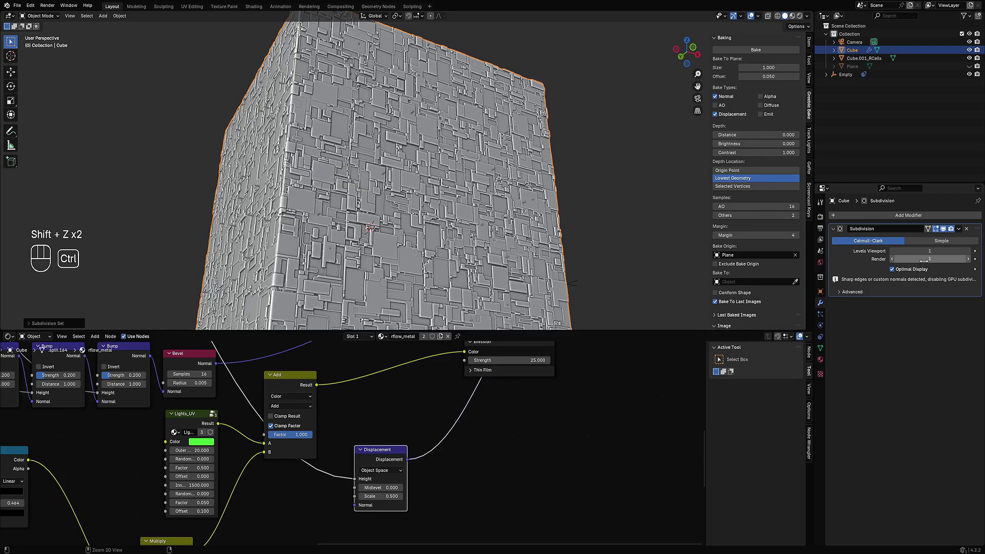
- Examine the subdivided cube's displacement detail in rendered shading from several angles and distances
{"action": "key", "text": "z"}
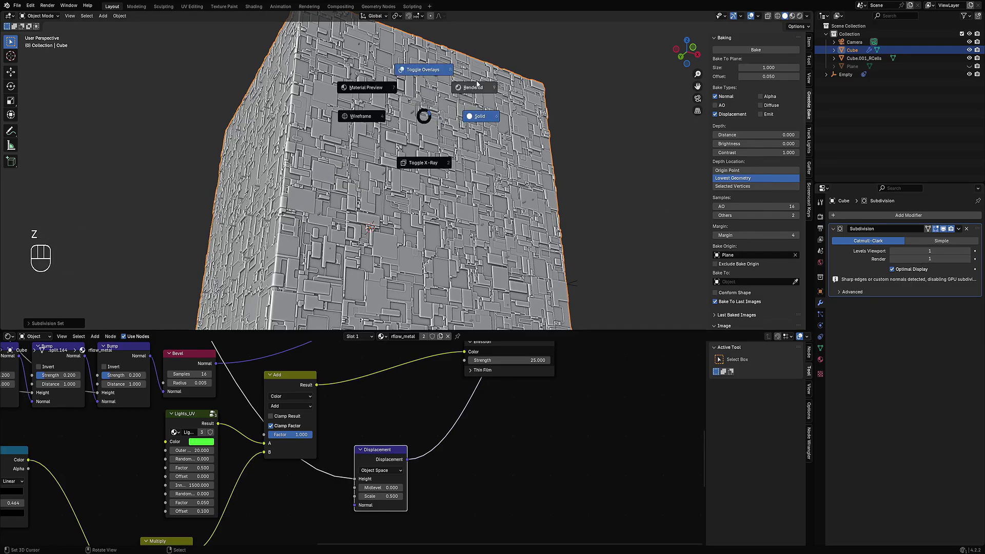
{"action": "left_click", "coordinate": [477, 83]}
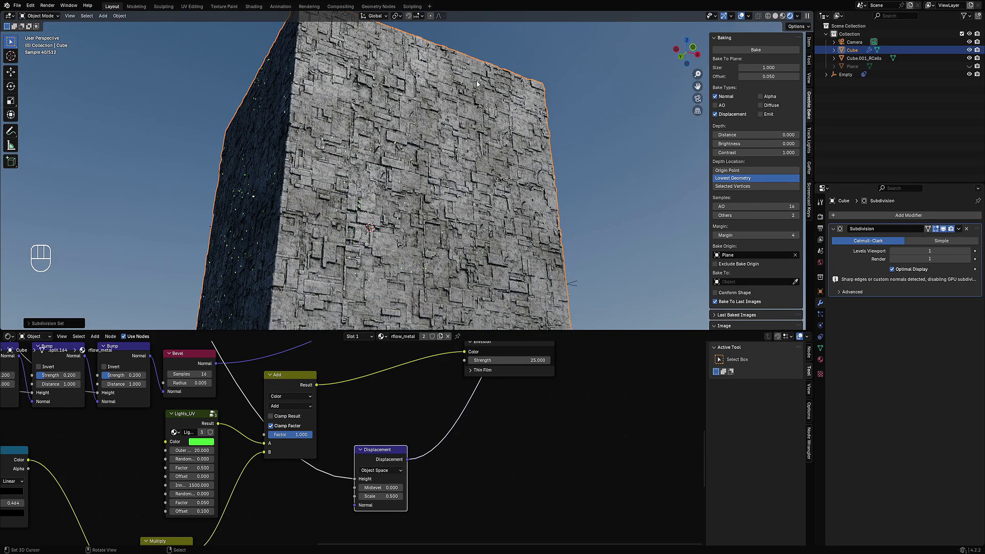
{"action": "scroll", "coordinate": [480, 167], "scroll_direction": "up", "scroll_amount": 5}
{"action": "middle_click_drag", "start_coordinate": [481, 167], "coordinate": [418, 169]}
{"action": "scroll", "coordinate": [419, 169], "scroll_direction": "down", "scroll_amount": 3}
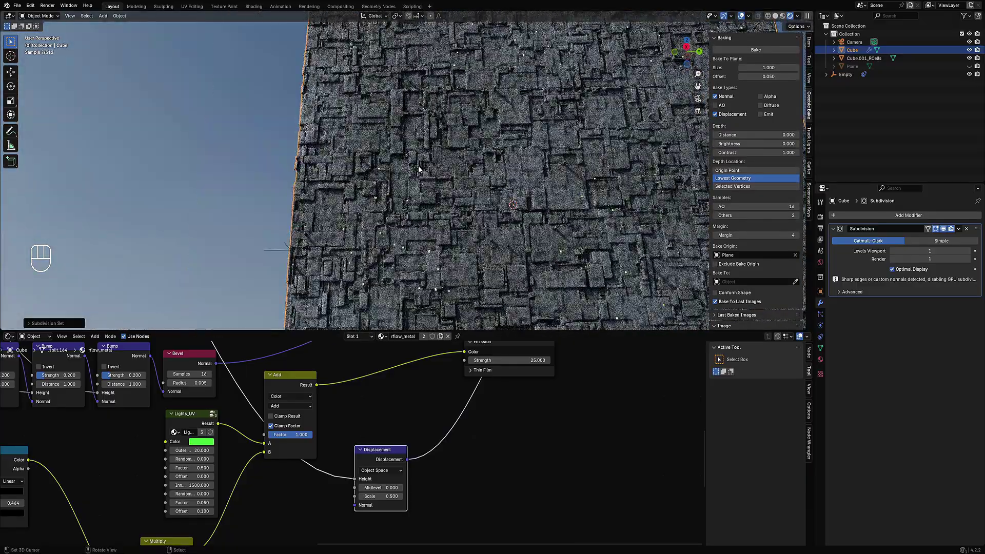
{"action": "middle_click_drag", "start_coordinate": [418, 170], "coordinate": [492, 139]}
{"action": "scroll", "coordinate": [528, 149], "scroll_direction": "up", "scroll_amount": 4}
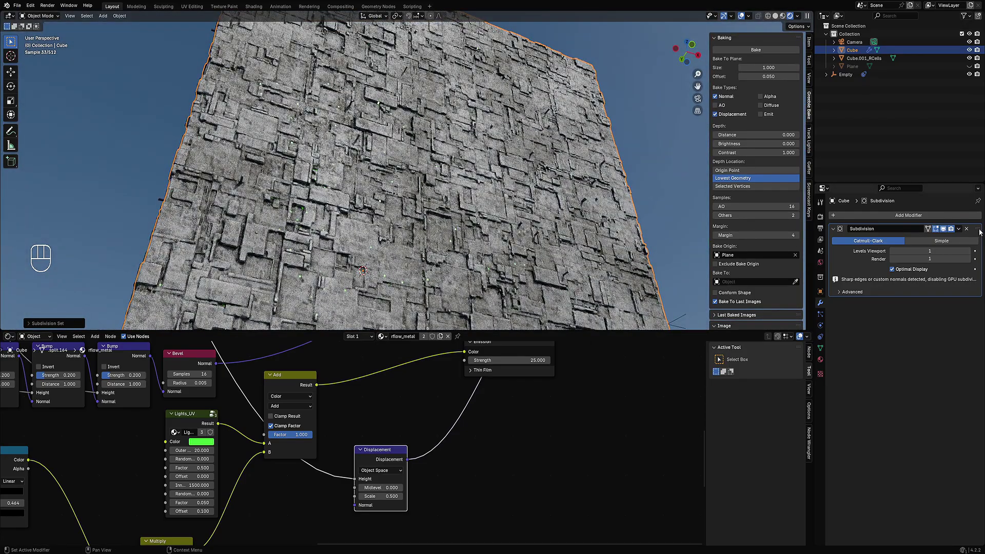
- Remove the cube's Subdivision modifier and delete the Displacement node from the rflow_metal material
{"action": "left_click", "coordinate": [967, 228]}
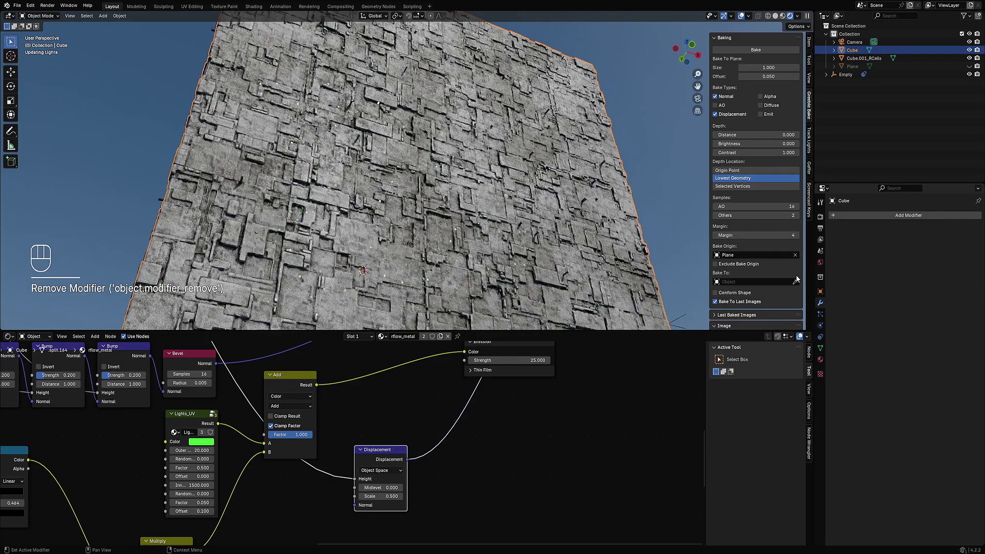
{"action": "left_click", "coordinate": [395, 456]}
{"action": "key", "text": "x"}
{"action": "scroll", "coordinate": [388, 176], "scroll_direction": "down", "scroll_amount": 3}
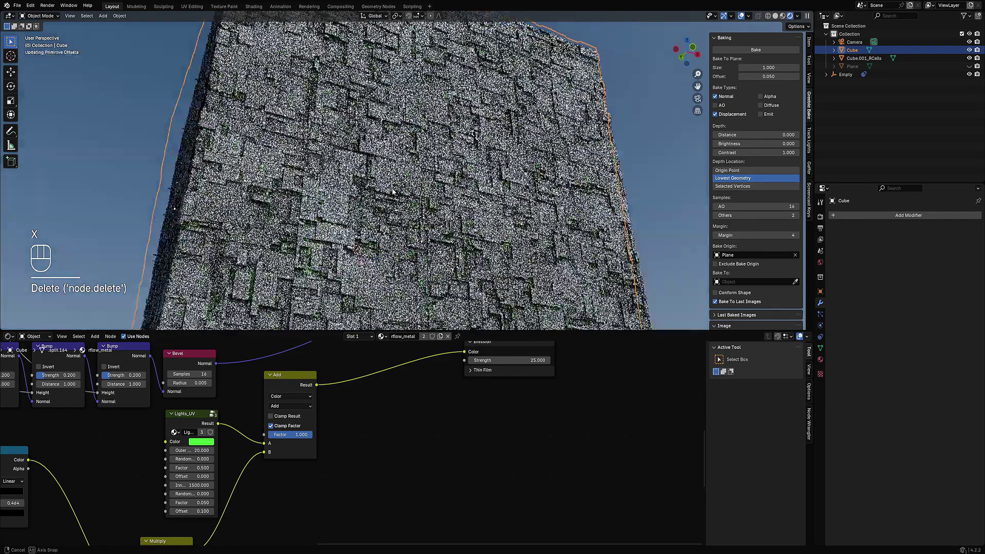
{"action": "mouse_move", "coordinate": [393, 192]}
{"action": "middle_mouse_down"}
{"action": "mouse_move", "coordinate": [395, 287]}
{"action": "mouse_move", "coordinate": [374, 222]}
{"action": "mouse_move", "coordinate": [458, 209]}
{"action": "mouse_move", "coordinate": [435, 237]}
{"action": "mouse_move", "coordinate": [447, 248]}
{"action": "middle_mouse_up"}
{"action": "scroll", "coordinate": [373, 224], "scroll_direction": "up", "scroll_amount": 4}
- Set the Factor of the Multiply node feeding the metal Color Ramp to 1.000
{"action": "middle_click_drag", "start_coordinate": [267, 367], "coordinate": [379, 476]}
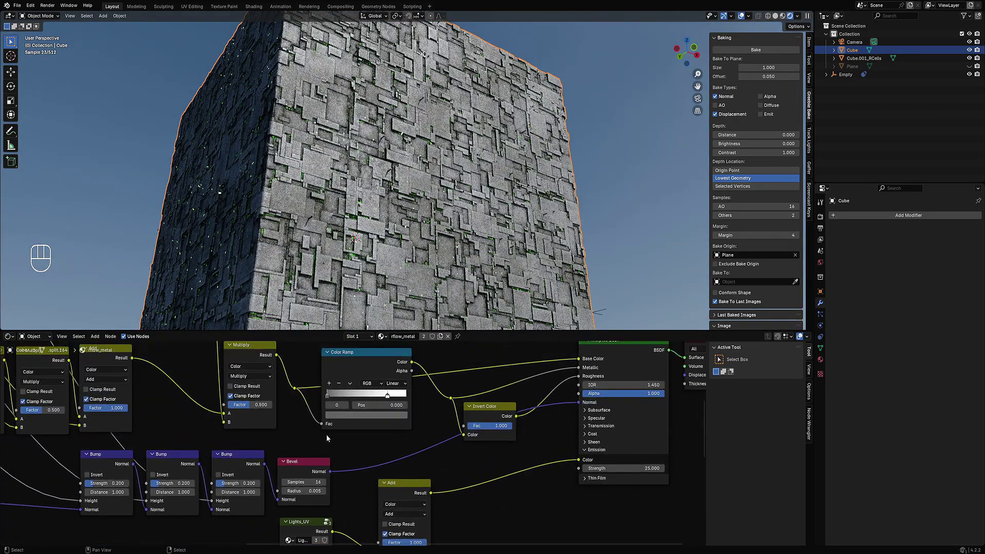
{"action": "middle_click_drag", "start_coordinate": [271, 346], "coordinate": [323, 454]}
{"action": "middle_click_drag", "start_coordinate": [231, 366], "coordinate": [343, 454]}
{"action": "middle_click_drag", "start_coordinate": [422, 503], "coordinate": [347, 412]}
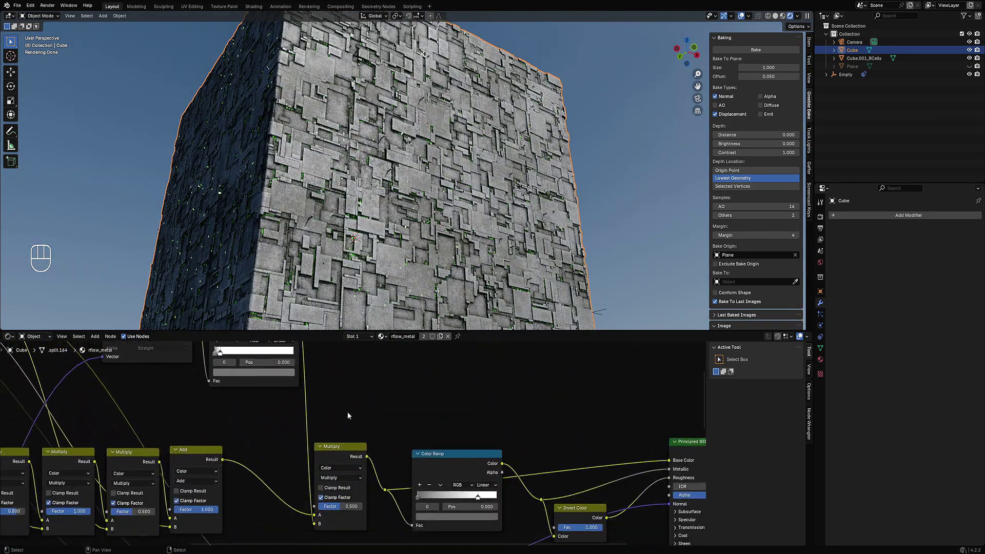
{"action": "scroll", "coordinate": [344, 452], "scroll_direction": "up", "scroll_amount": 2}
{"action": "left_click_drag", "start_coordinate": [345, 517], "coordinate": [367, 517]}
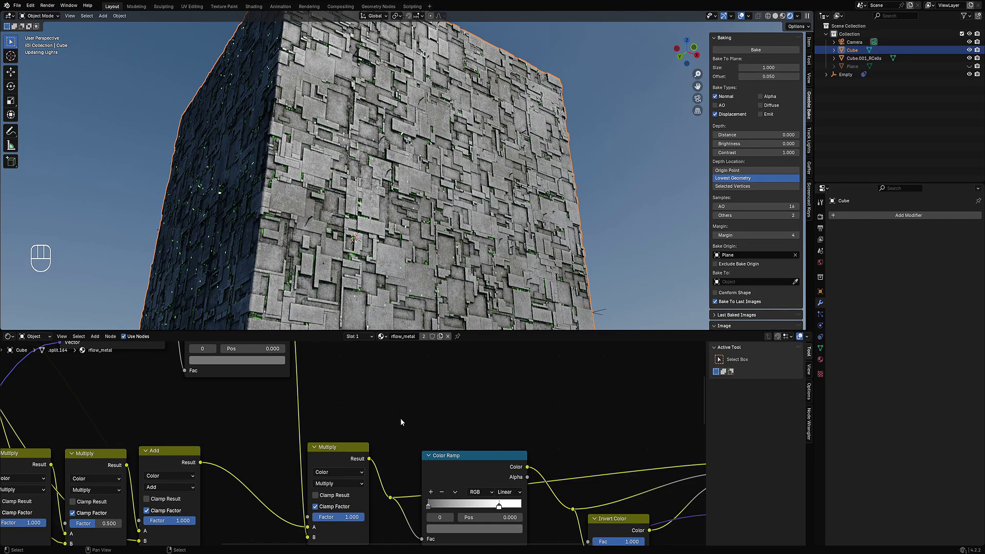
- Inspect the rendered metal panels and the green lights between them up close
{"action": "middle_click_drag", "start_coordinate": [382, 257], "coordinate": [365, 203]}
{"action": "scroll", "coordinate": [364, 203], "scroll_direction": "up", "scroll_amount": 3}
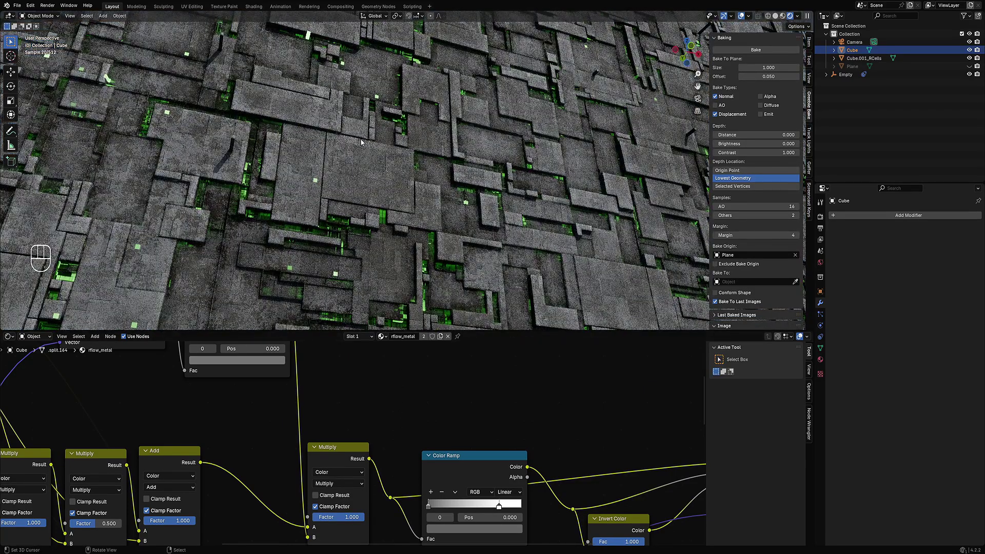
{"action": "scroll", "coordinate": [361, 142], "scroll_direction": "up", "scroll_amount": 4}
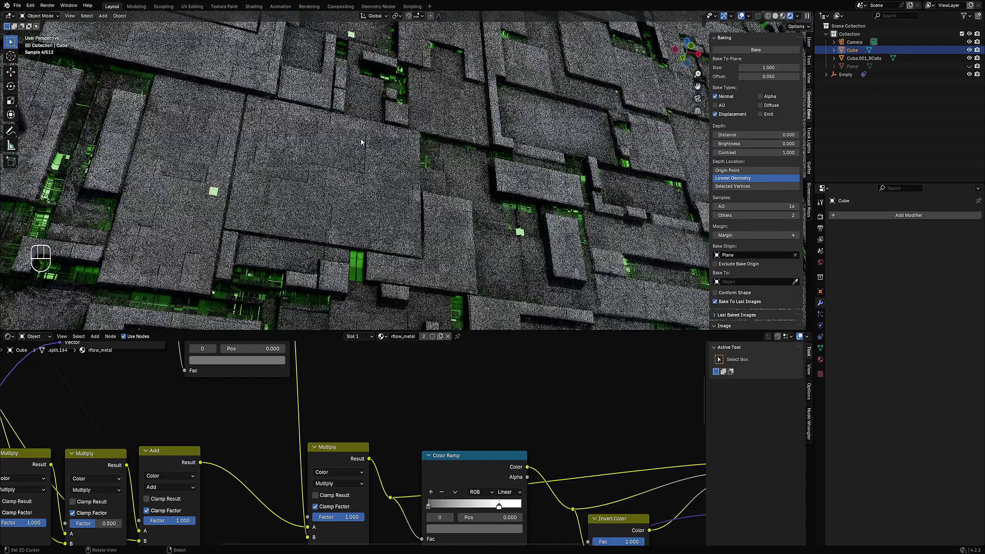
- Lower the Factor of the Multiply node feeding the metal Color Ramp to 0.600 and check the metal panels
{"action": "left_click_drag", "start_coordinate": [348, 517], "coordinate": [329, 517]}
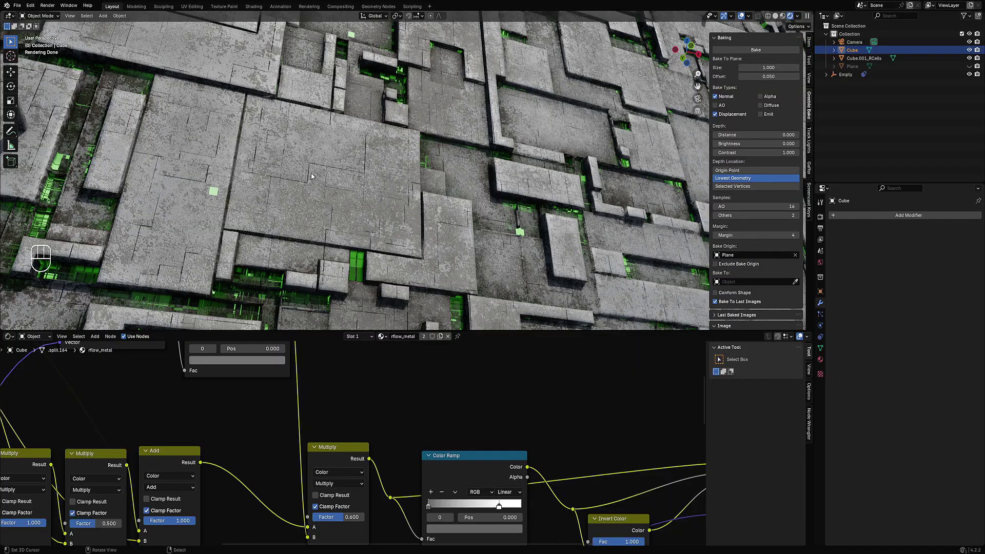
{"action": "scroll", "coordinate": [309, 194], "scroll_direction": "up", "scroll_amount": 8}
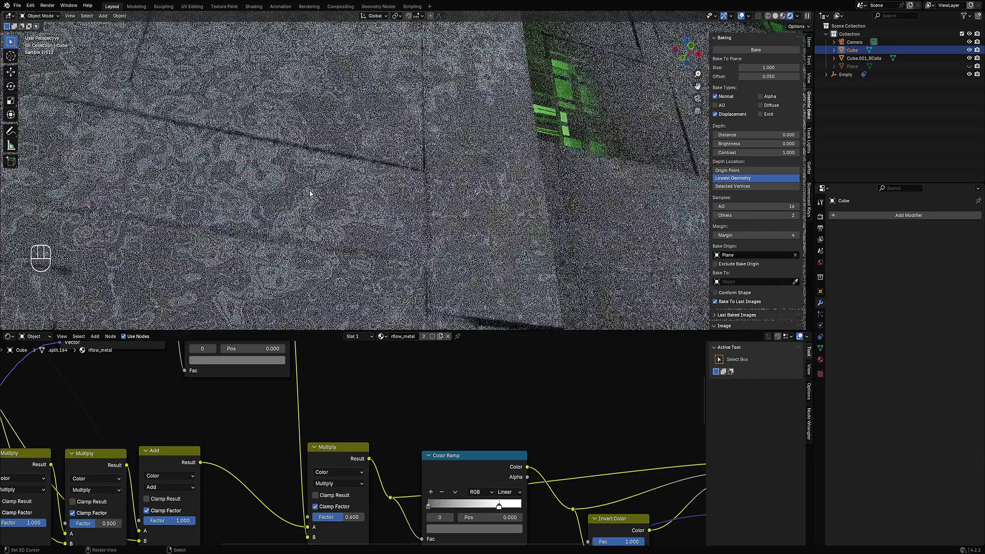
{"action": "scroll", "coordinate": [311, 190], "scroll_direction": "down", "scroll_amount": 10}
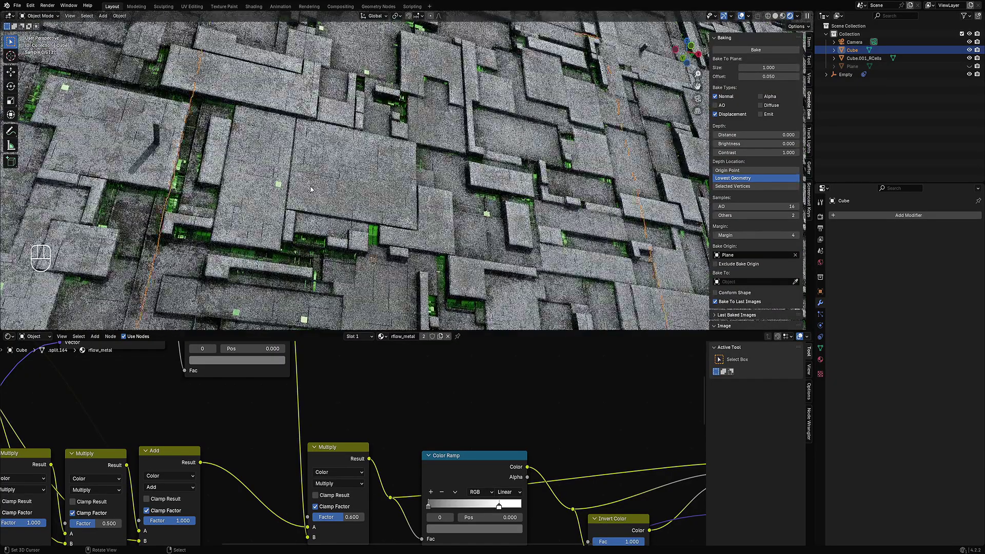
{"action": "scroll", "coordinate": [311, 190], "scroll_direction": "down", "scroll_amount": 5}
{"action": "scroll", "coordinate": [310, 190], "scroll_direction": "up", "scroll_amount": 6}
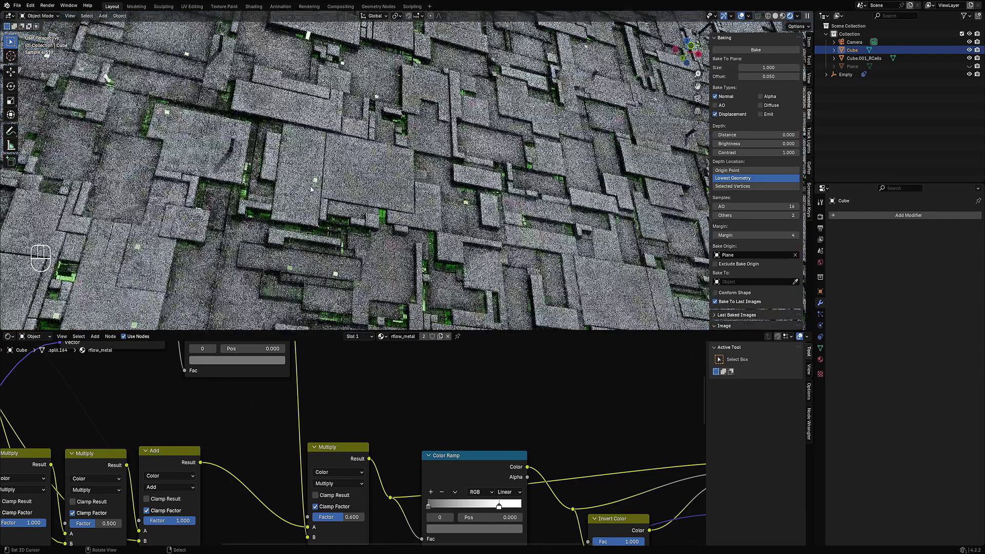
{"action": "scroll", "coordinate": [222, 448], "scroll_direction": "down", "scroll_amount": 4}
{"action": "middle_click_drag", "start_coordinate": [222, 448], "coordinate": [407, 488]}
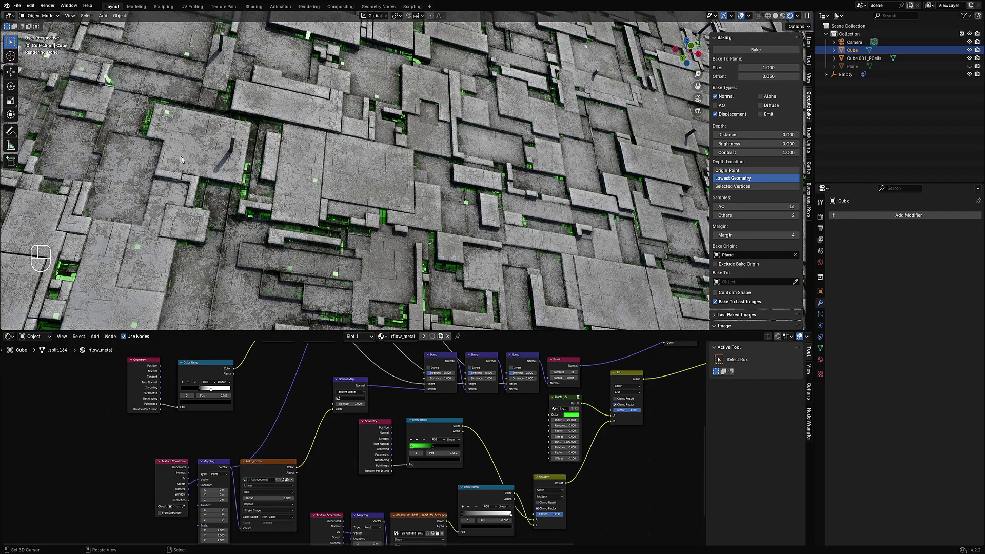
- Switch the viewport to solid shading with the whole cube in view
{"action": "scroll", "coordinate": [251, 90], "scroll_direction": "down", "scroll_amount": 8}
{"action": "key", "text": "z"}
{"action": "left_click", "coordinate": [442, 159]}
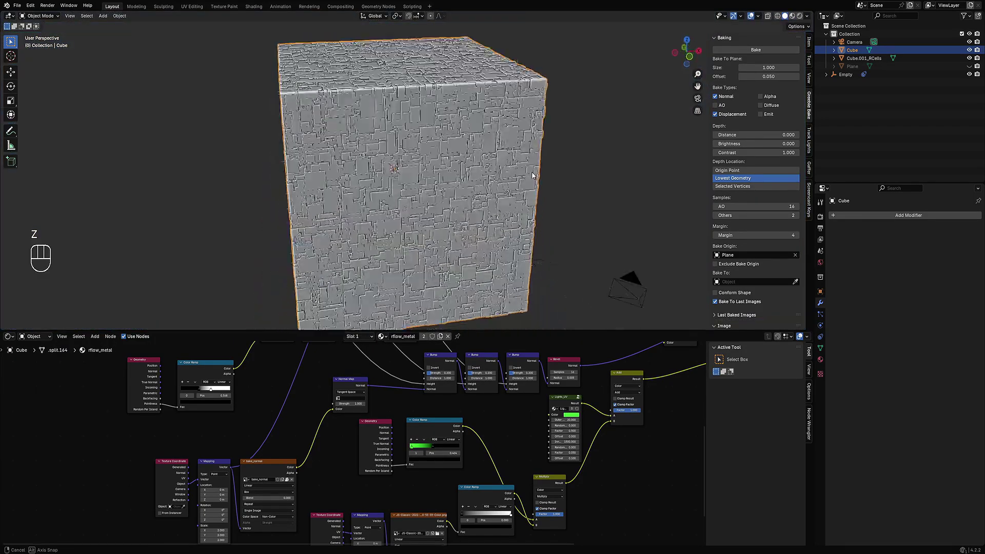
- Reveal the hidden plane in top view and delete it from the scene
{"action": "mouse_move", "coordinate": [462, 160]}
{"action": "middle_mouse_down", "text": "alt"}
{"action": "mouse_move", "coordinate": [522, 164]}
{"action": "mouse_move", "coordinate": [533, 176]}
{"action": "mouse_move", "coordinate": [302, 94]}
{"action": "mouse_move", "coordinate": [355, 175]}
{"action": "mouse_move", "coordinate": [305, 182]}
{"action": "mouse_move", "coordinate": [406, 194]}
{"action": "middle_mouse_up", "text": "alt"}
{"action": "key", "text": "alt+h"}
{"action": "left_click", "coordinate": [406, 193]}
{"action": "key", "text": "KP_Decimal"}
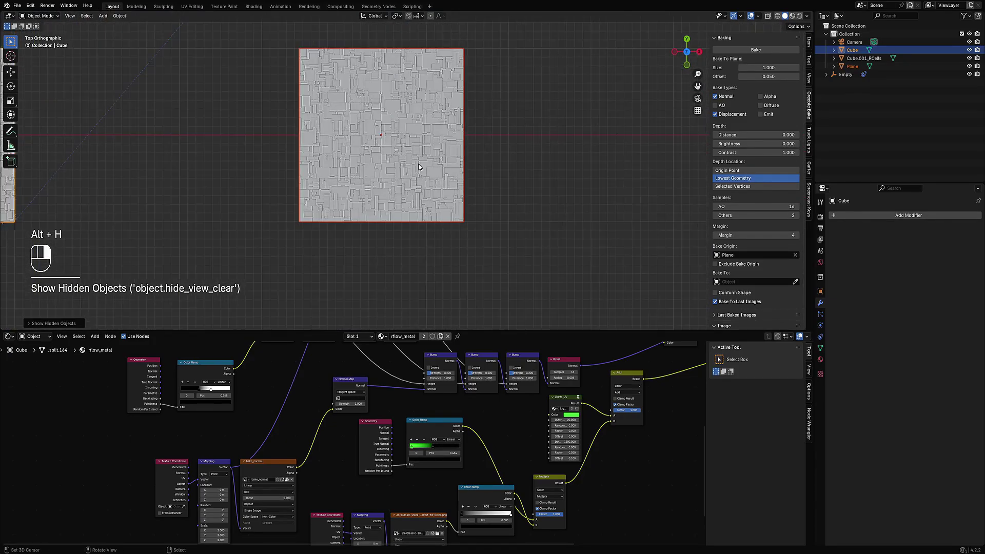
{"action": "key", "text": "x"}
{"action": "left_click", "coordinate": [418, 163]}
- Save the file 1234.blend
{"action": "key", "text": "shift+a"}
{"action": "scroll", "coordinate": [185, 179], "scroll_direction": "down", "scroll_amount": 3}
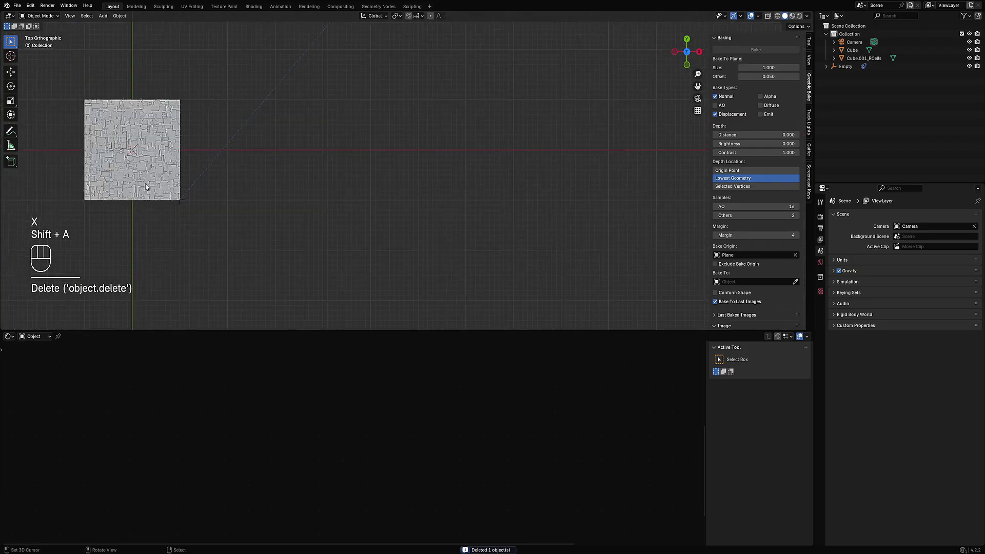
{"action": "middle_click_drag", "start_coordinate": [183, 179], "coordinate": [340, 195], "text": "shift"}
{"action": "scroll", "coordinate": [340, 195], "scroll_direction": "up", "scroll_amount": 3}
{"action": "key", "text": "ctrl+s"}
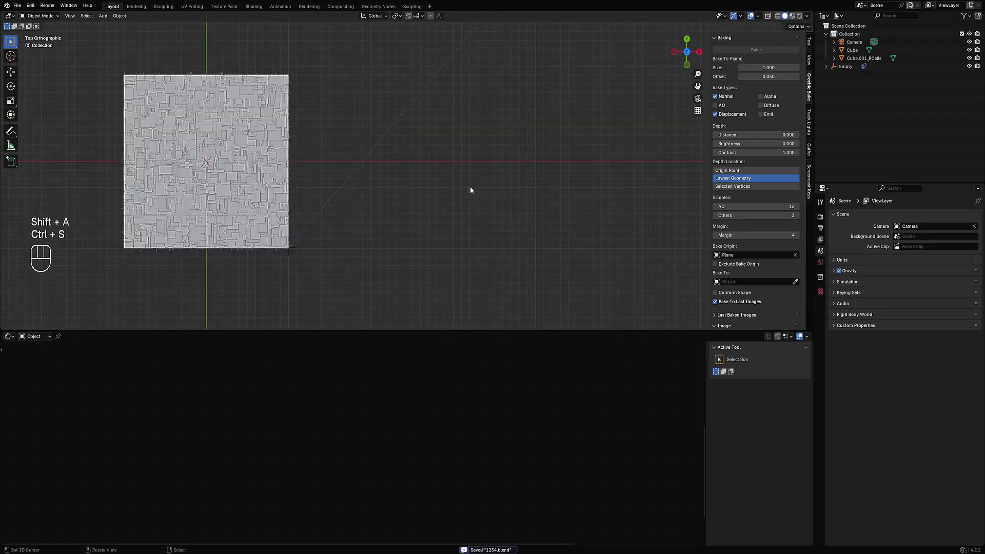
- Add a new plane and move it to an empty spot beside the cube
{"action": "middle_click_drag", "start_coordinate": [470, 188], "coordinate": [353, 235], "text": "shift"}
{"action": "key", "text": "shift+a"}
{"action": "mouse_move", "coordinate": [388, 214]}
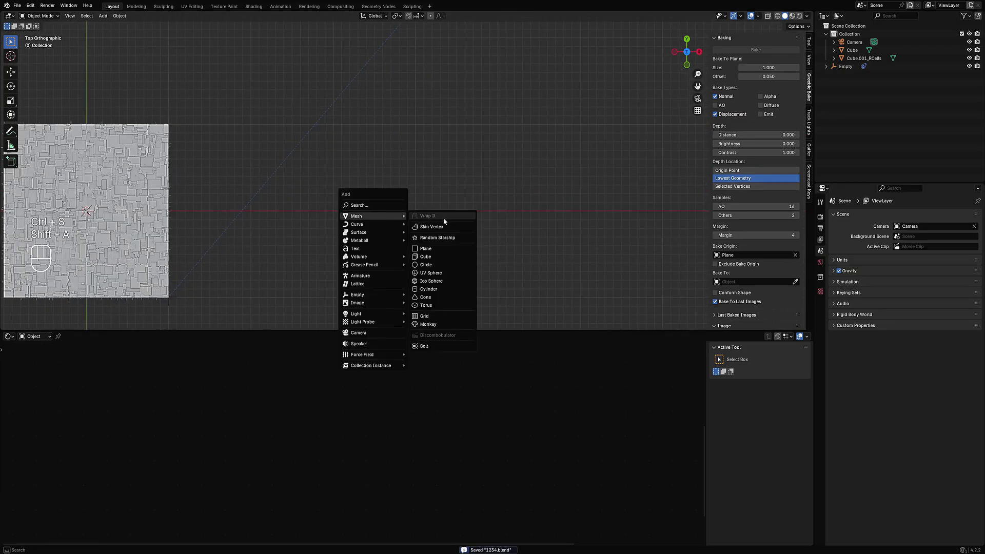
{"action": "left_click", "coordinate": [443, 248]}
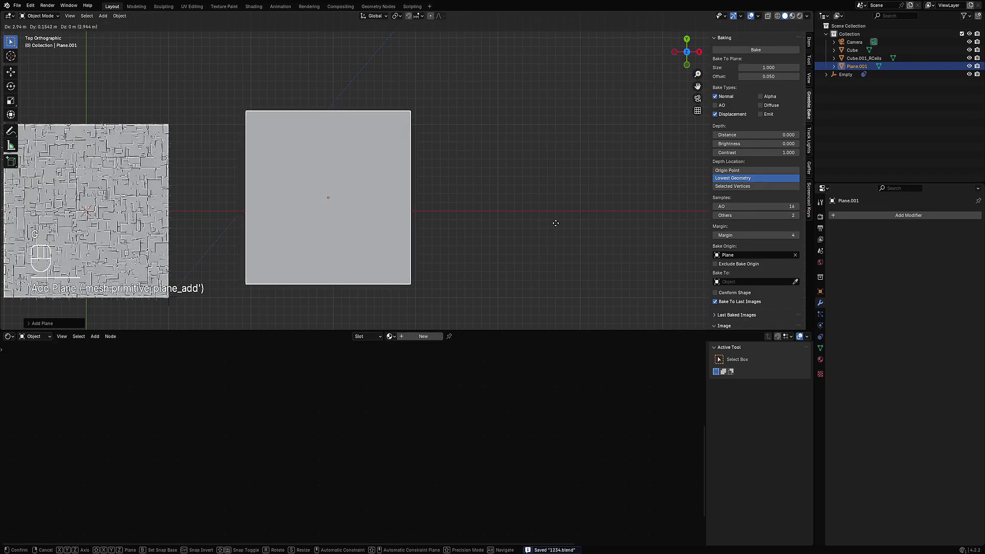
{"action": "left_click", "coordinate": [661, 221]}
{"action": "scroll", "coordinate": [460, 213], "scroll_direction": "up", "scroll_amount": 2}
{"action": "key", "text": "g"}
{"action": "middle_click_drag", "start_coordinate": [401, 213], "coordinate": [462, 212]}
{"action": "left_click", "coordinate": [501, 212]}
{"action": "scroll", "coordinate": [501, 213], "scroll_direction": "down", "scroll_amount": 4}
{"action": "middle_click_drag", "start_coordinate": [616, 208], "coordinate": [495, 189], "text": "shift"}
{"action": "key", "text": "Tab"}
{"action": "scroll", "coordinate": [496, 189], "scroll_direction": "up", "scroll_amount": 4}
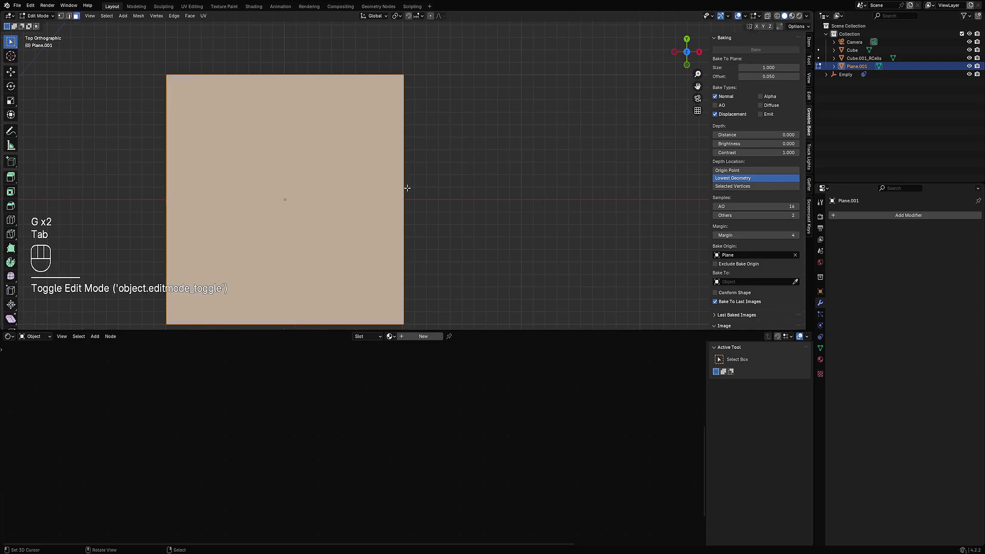
{"action": "middle_click_drag", "start_coordinate": [390, 159], "coordinate": [441, 138], "text": "shift"}
{"action": "key", "text": "Tab"}
{"action": "key", "text": "shift+q"}
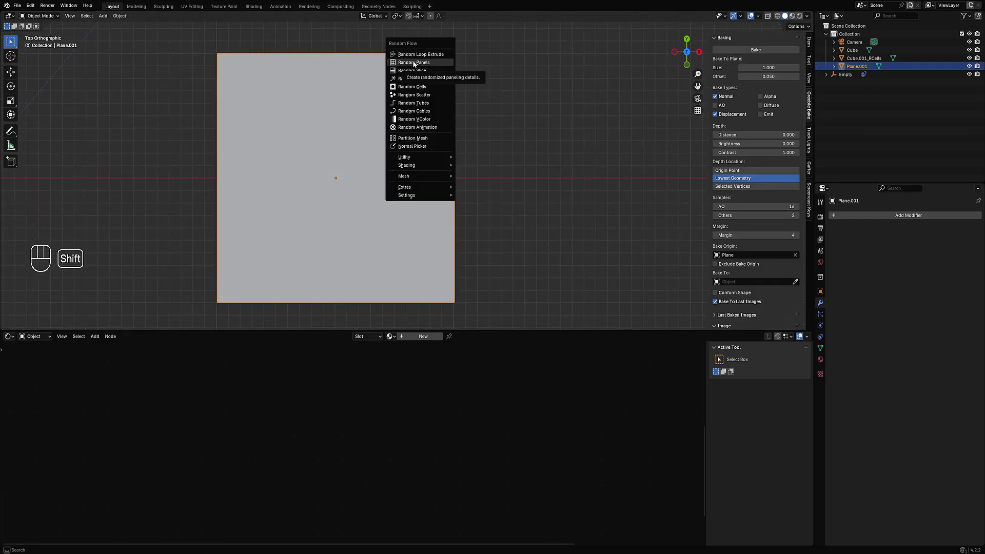
- Subdivide the new plane several times in Edit Mode to form an even grid of faces
{"action": "middle_click_drag", "start_coordinate": [362, 231], "coordinate": [436, 213], "text": "shift"}
{"action": "key", "text": "Tab"}
{"action": "key", "text": "w"}
{"action": "key", "text": "w"}
{"action": "left_click", "coordinate": [436, 201]}
{"action": "key", "text": "w"}
{"action": "left_click", "coordinate": [438, 209]}
{"action": "key", "text": "Tab"}
- Split the subdivided plane into separate random pieces with Partition Mesh
{"action": "scroll", "coordinate": [440, 202], "scroll_direction": "down", "scroll_amount": 6}
{"action": "scroll", "coordinate": [437, 215], "scroll_direction": "up", "scroll_amount": 5}
{"action": "key", "text": "shift+q"}
{"action": "left_click", "coordinate": [421, 137]}
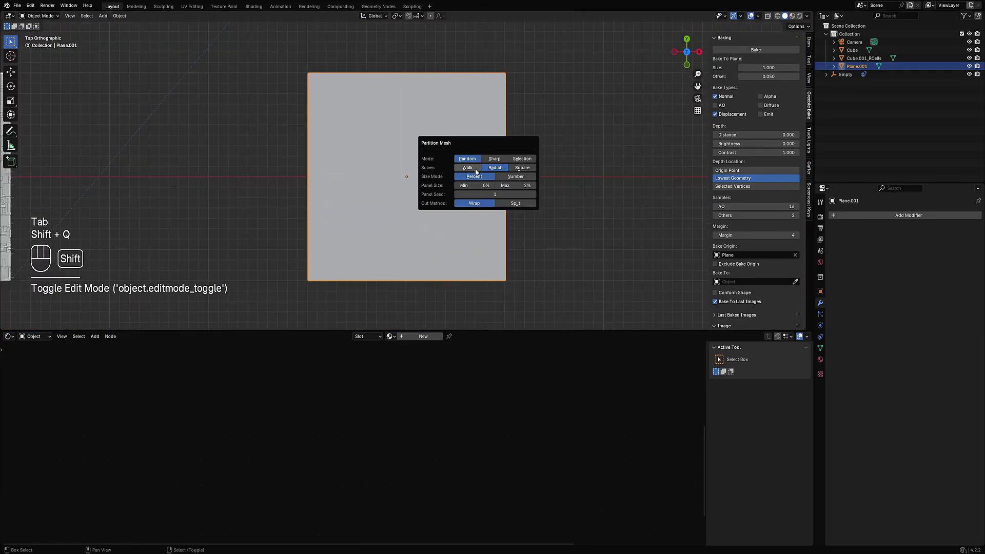
{"action": "left_click", "coordinate": [490, 168]}
{"action": "scroll", "coordinate": [438, 193], "scroll_direction": "up", "scroll_amount": 4}
{"action": "middle_click_drag", "start_coordinate": [438, 193], "coordinate": [436, 168], "text": "shift"}
{"action": "key", "text": "shift+q"}
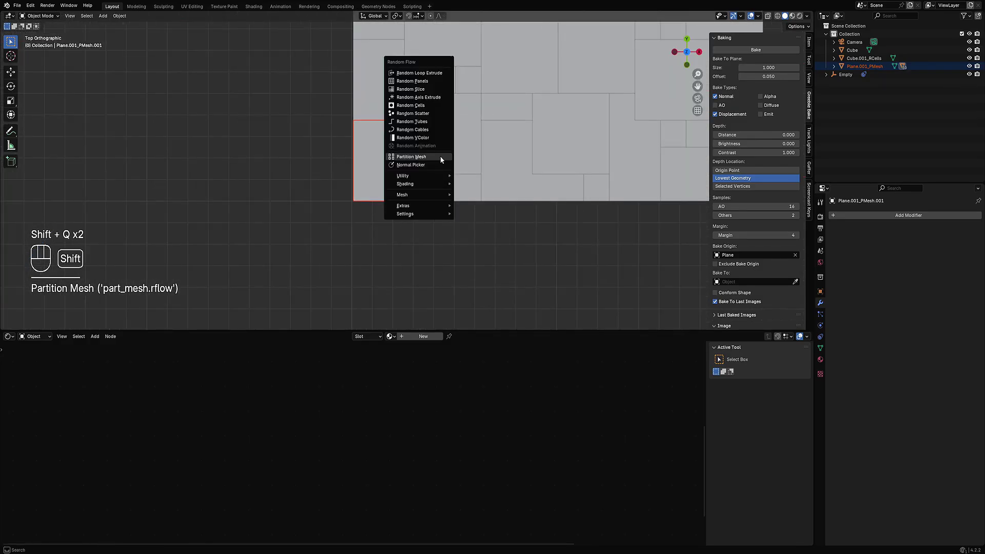
{"action": "left_click", "coordinate": [412, 81]}
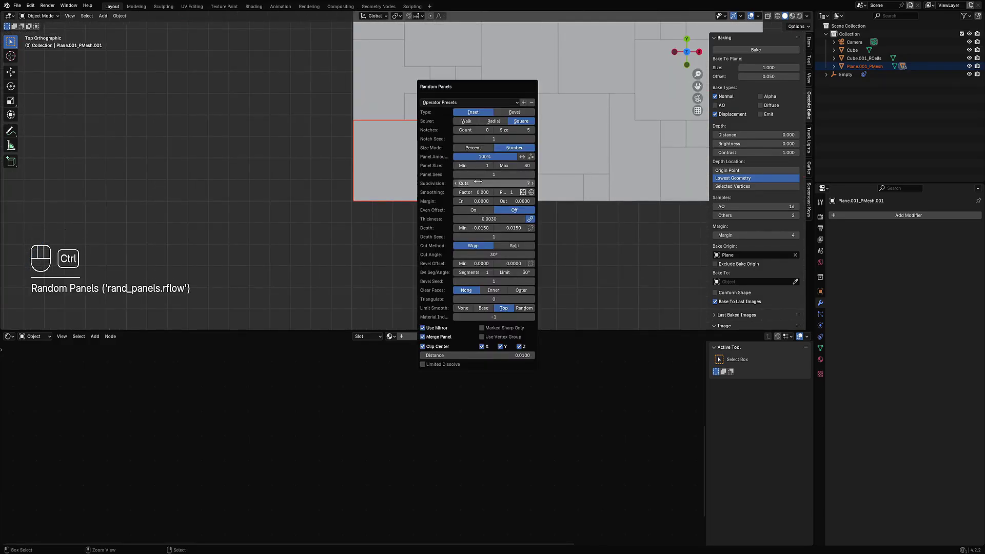
{"action": "key", "text": "ctrl+z"}
- Apply Random Panels to the square piece at the plane's lower-left corner, with 10 subdivision cuts
{"action": "left_click", "coordinate": [408, 176]}
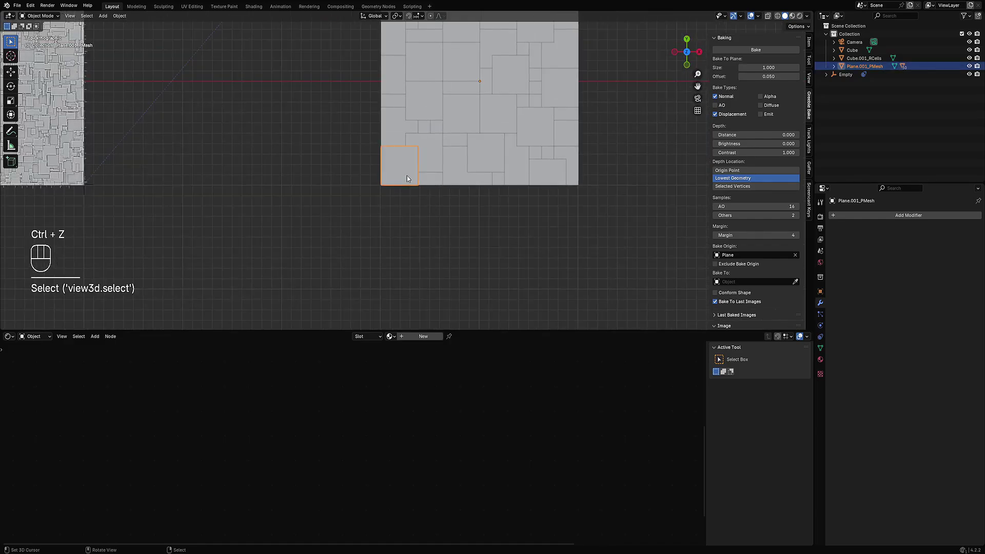
{"action": "scroll", "coordinate": [451, 170], "scroll_direction": "up", "scroll_amount": 4}
{"action": "key", "text": "shift+q"}
{"action": "left_click", "coordinate": [467, 169]}
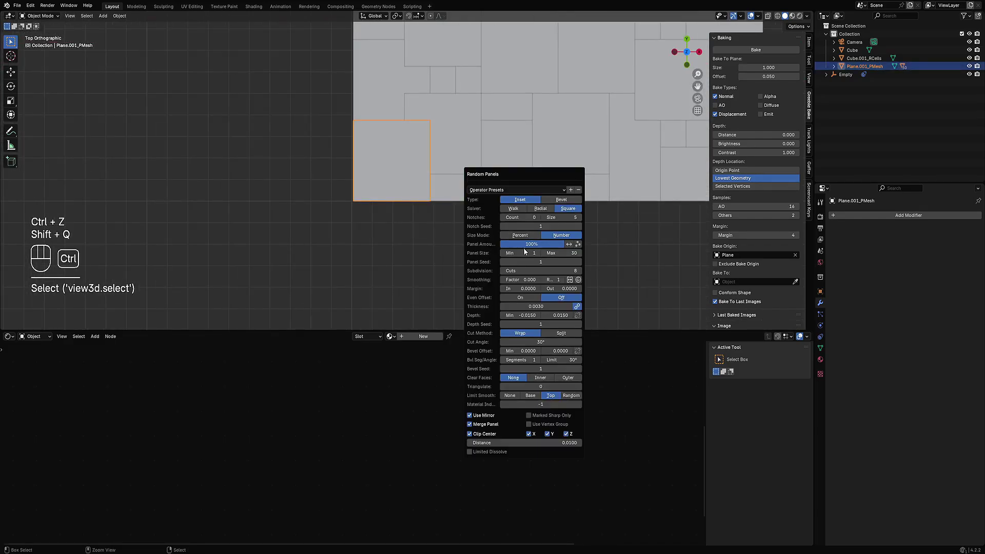
{"action": "scroll", "coordinate": [529, 268], "scroll_direction": "up", "scroll_amount": 4, "text": "ctrl"}
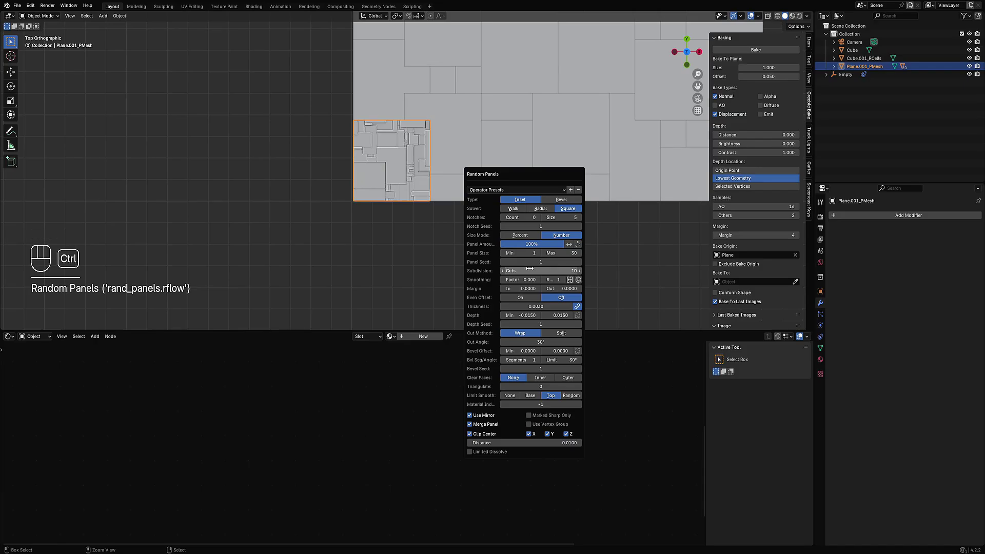
{"action": "middle_click_drag", "start_coordinate": [556, 143], "coordinate": [555, 180], "text": "shift"}
{"action": "scroll", "coordinate": [524, 179], "scroll_direction": "up", "scroll_amount": 4}
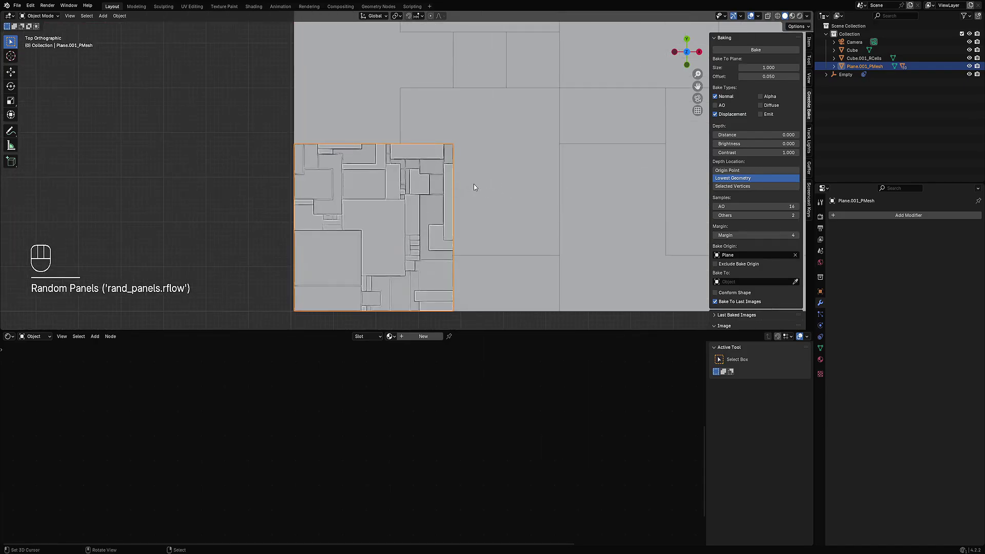
- Give the corner piece's panels a linked depth of 0.0090, Even Offset on, thickness 0.0142 and outer margin 0.0009
{"action": "key", "text": "F9"}
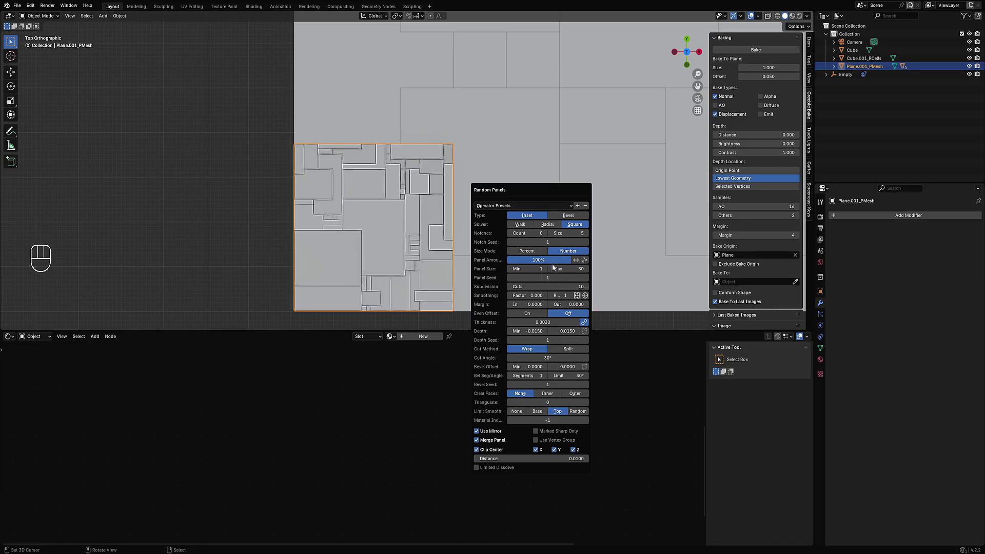
{"action": "left_click", "coordinate": [585, 332]}
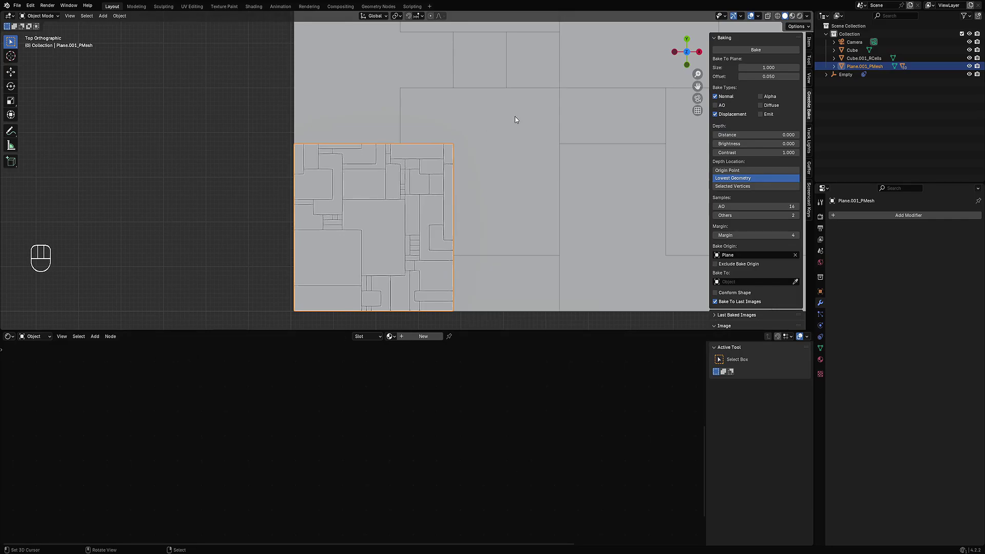
{"action": "key", "text": "F9"}
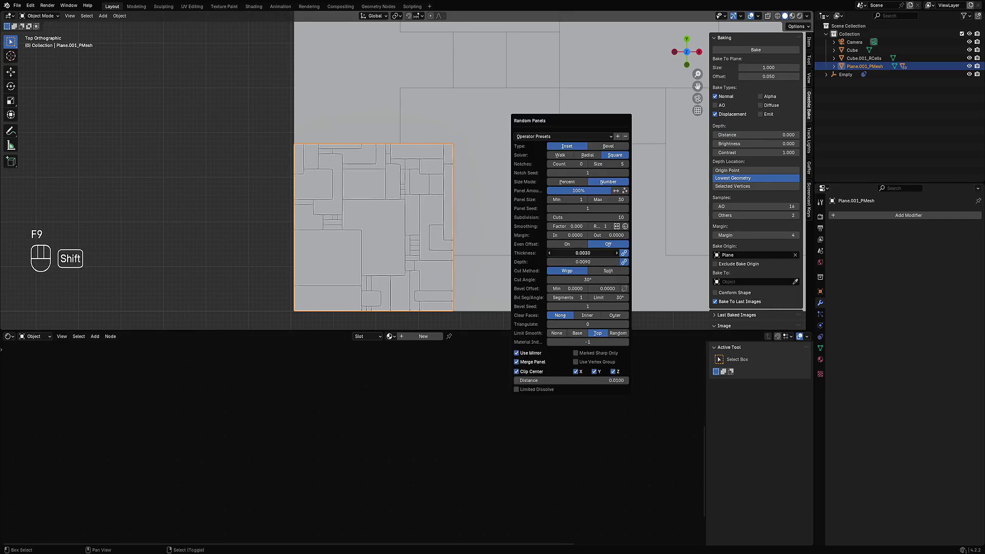
{"action": "left_click_drag", "start_coordinate": [583, 253], "coordinate": [614, 252], "text": "shift"}
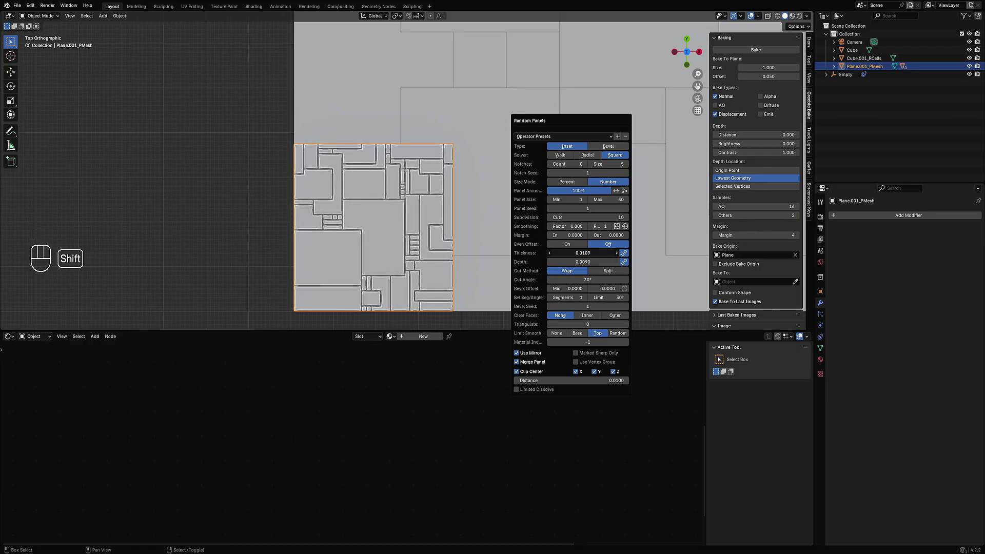
{"action": "left_click", "coordinate": [580, 244]}
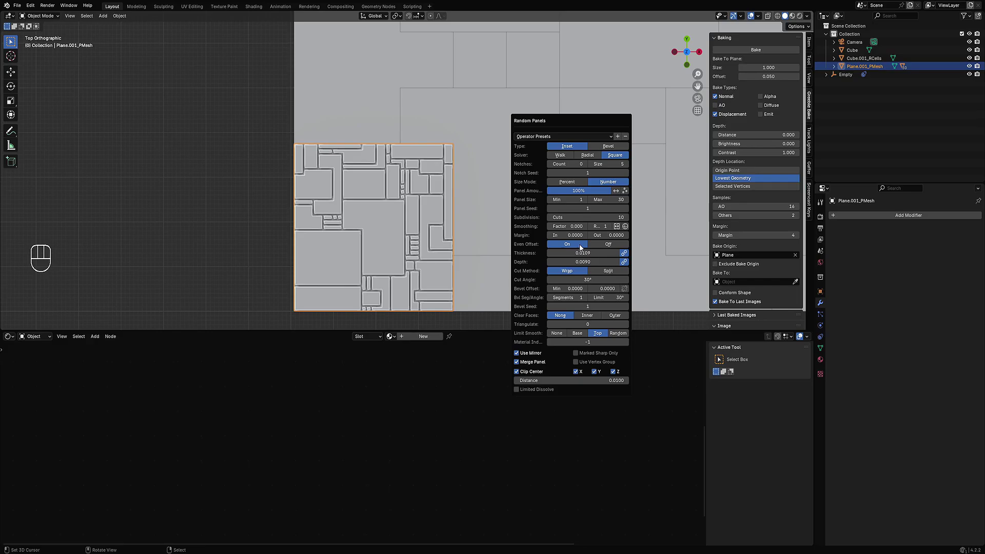
{"action": "left_click_drag", "start_coordinate": [583, 253], "coordinate": [620, 235], "text": "shift"}
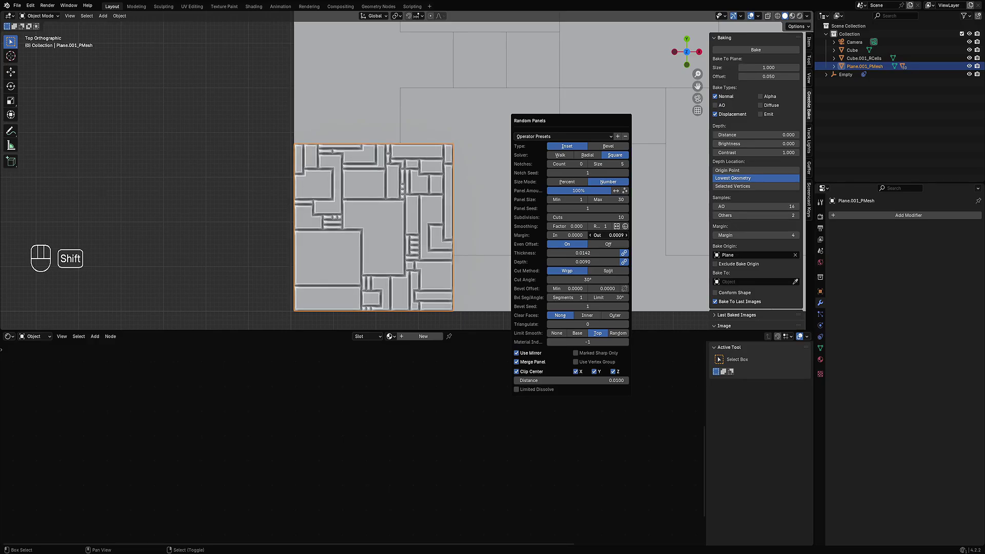
- Reduce the outer margin of the corner piece's random panels slightly
{"action": "scroll", "coordinate": [380, 204], "scroll_direction": "down", "scroll_amount": 3}
{"action": "middle_click_drag", "start_coordinate": [531, 211], "coordinate": [505, 229], "text": "shift"}
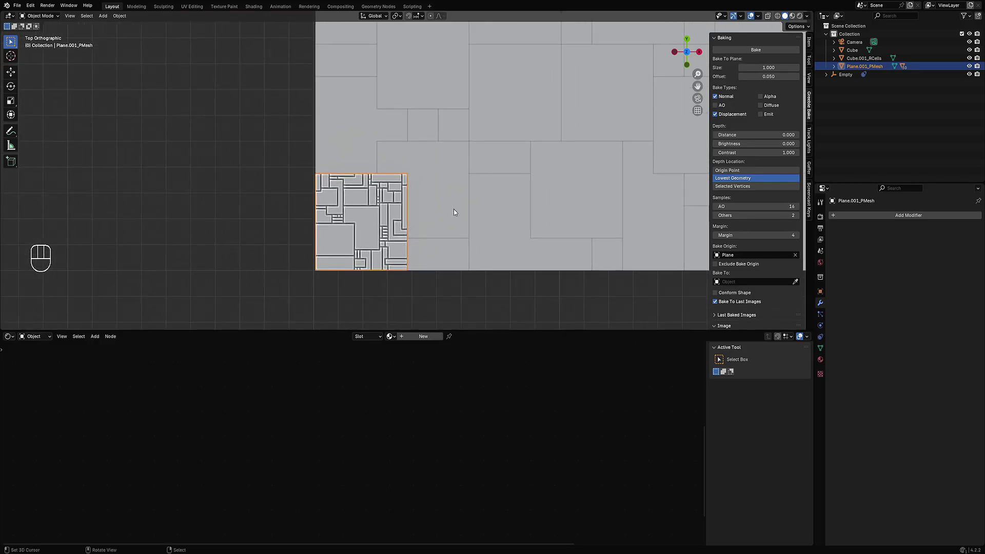
{"action": "key", "text": "F9"}
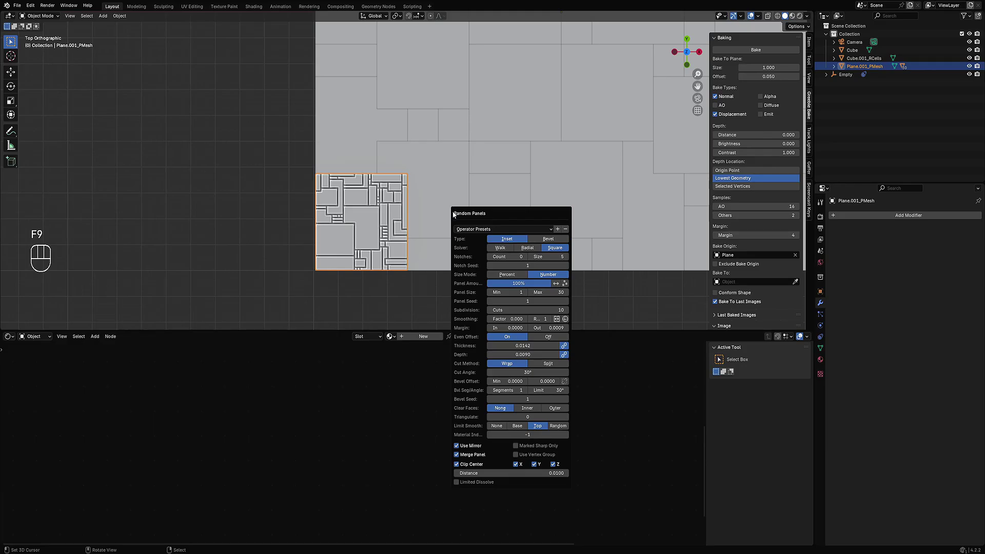
{"action": "left_click_drag", "start_coordinate": [548, 329], "coordinate": [541, 328]}
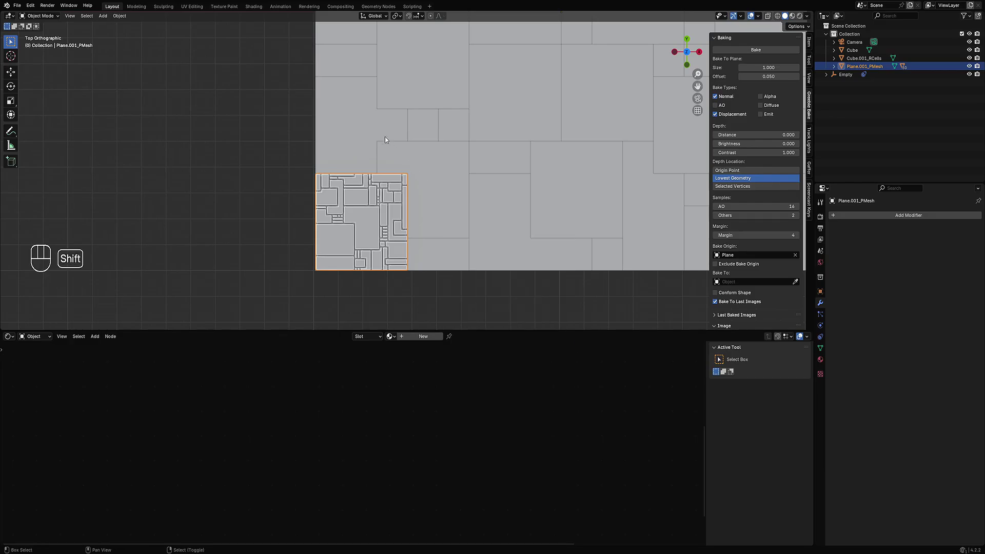
- Repeat Random Panels on the pieces next to the finished corner along the plane's lower edge
{"action": "left_click", "coordinate": [439, 184]}
{"action": "key", "text": "shift+r"}
{"action": "key", "text": "shift+r"}
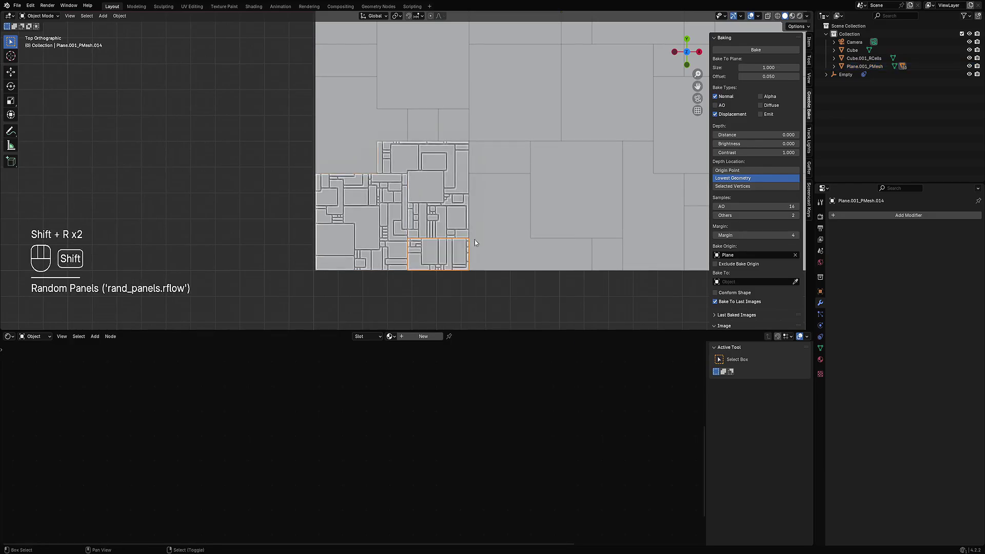
{"action": "left_click", "coordinate": [488, 233]}
{"action": "key", "text": "shift+r"}
{"action": "left_click", "coordinate": [554, 182], "text": "shift"}
{"action": "key", "text": "shift+r"}
- Continue repeating Random Panels on the remaining lower-edge pieces towards the plane's opposite corner
{"action": "scroll", "coordinate": [568, 181], "scroll_direction": "down", "scroll_amount": 3}
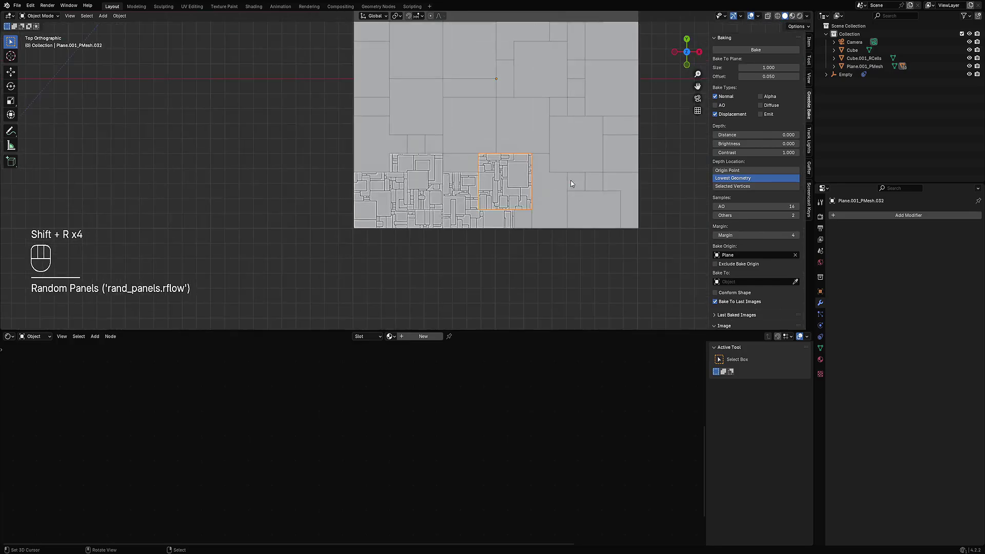
{"action": "middle_click_drag", "start_coordinate": [571, 181], "coordinate": [498, 233], "text": "shift"}
{"action": "left_click", "coordinate": [478, 248]}
{"action": "key", "text": "shift+r"}
{"action": "left_click", "coordinate": [511, 258]}
{"action": "key", "text": "shift+r"}
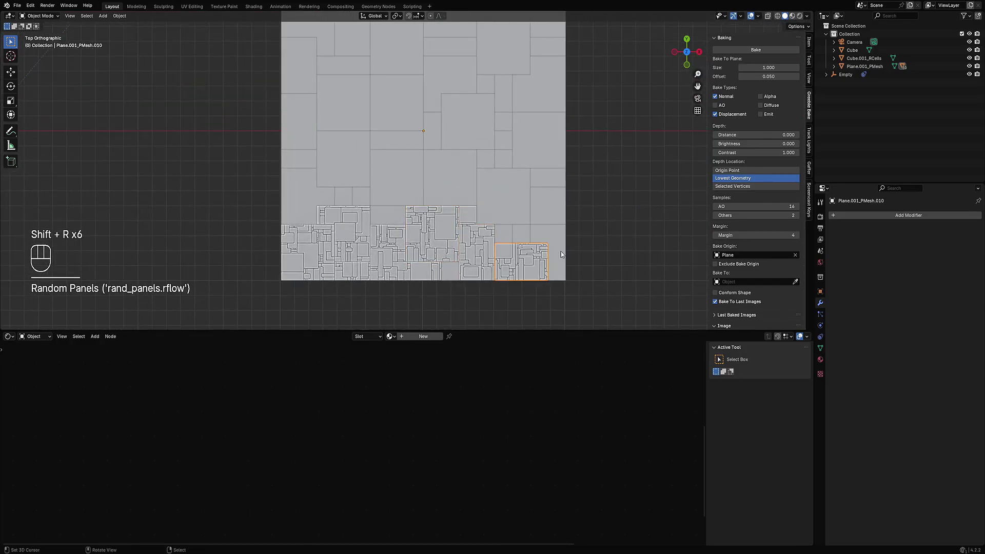
{"action": "left_click", "coordinate": [453, 276]}
{"action": "key", "text": "shift+r"}
{"action": "key", "text": "shift+r"}
- Repeat Random Panels on the plain pieces at the plane's lower-right corner and the ones just above it
{"action": "left_click", "coordinate": [523, 232]}
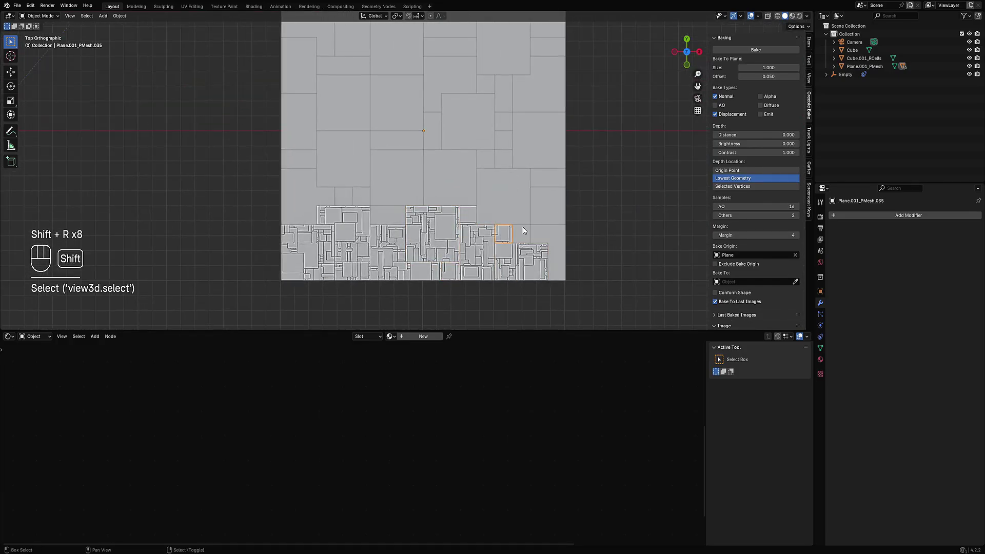
{"action": "key", "text": "shift+r"}
{"action": "left_click", "coordinate": [512, 199]}
{"action": "key", "text": "shift+r"}
{"action": "left_click", "coordinate": [537, 235]}
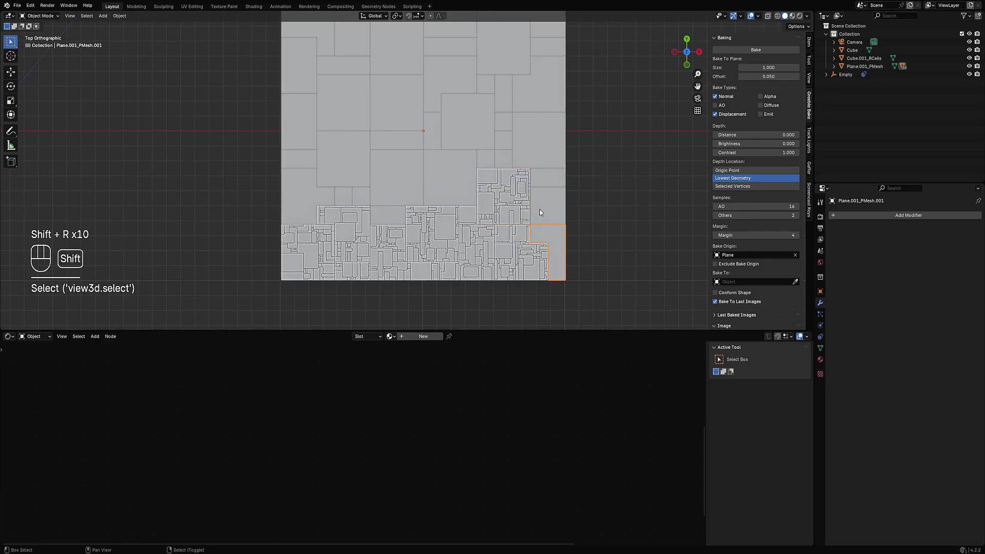
{"action": "key", "text": "shift+r"}
{"action": "left_click", "coordinate": [542, 211]}
{"action": "key", "text": "shift+r"}
{"action": "left_click", "coordinate": [543, 180]}
{"action": "key", "text": "shift+r"}
- Repeat Random Panels on the large piece midway up the plane's right edge and the three small pieces beside it
{"action": "left_click", "coordinate": [540, 140]}
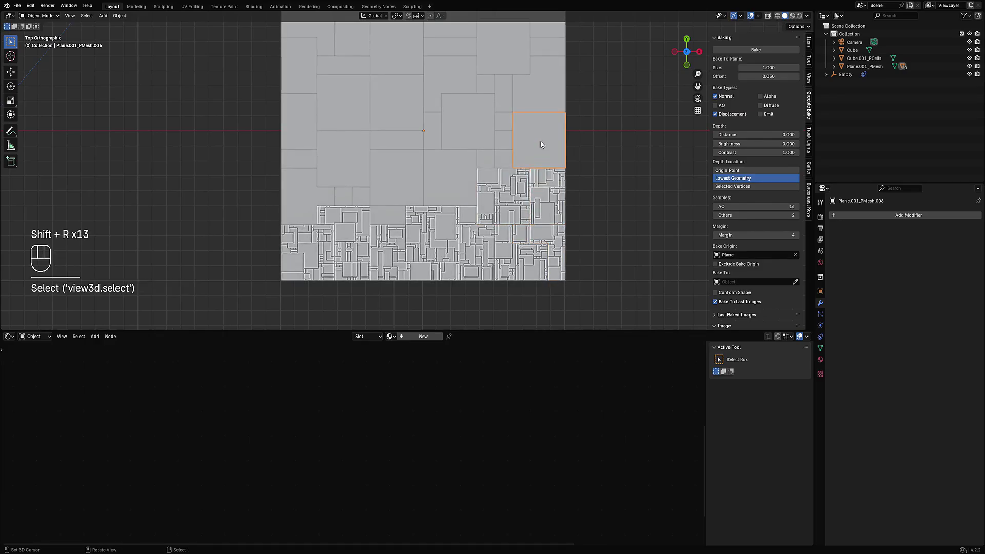
{"action": "key", "text": "shift+r"}
{"action": "left_click", "coordinate": [507, 126]}
{"action": "key", "text": "shift+r"}
{"action": "left_click", "coordinate": [503, 141]}
{"action": "key", "text": "shift+r"}
{"action": "left_click", "coordinate": [497, 160]}
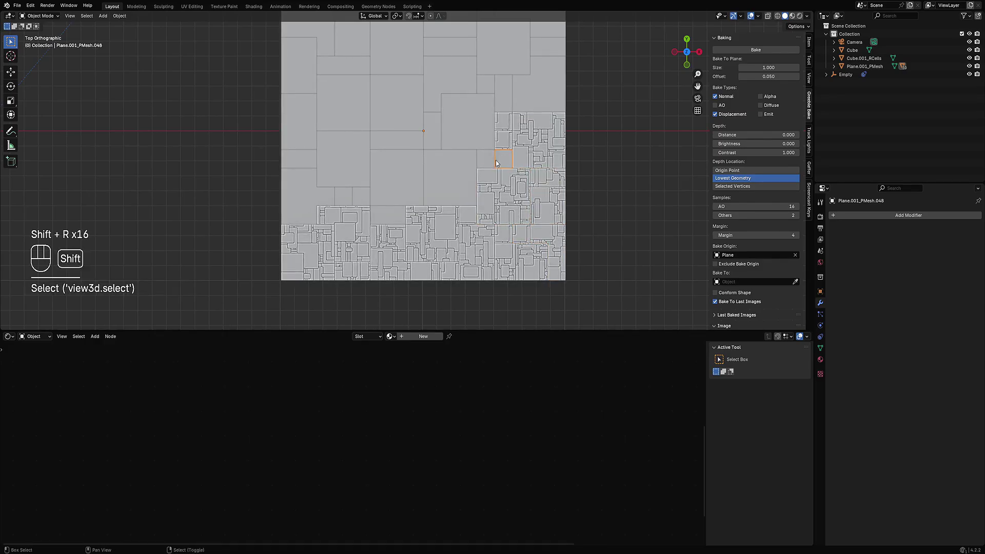
{"action": "key", "text": "shift+r"}
- Repeat Random Panels on the plain pieces just below the plane's centre, working across towards the left edge
{"action": "left_click", "coordinate": [440, 177]}
{"action": "key", "text": "shift+r"}
{"action": "left_click", "coordinate": [397, 177]}
{"action": "key", "text": "shift+r"}
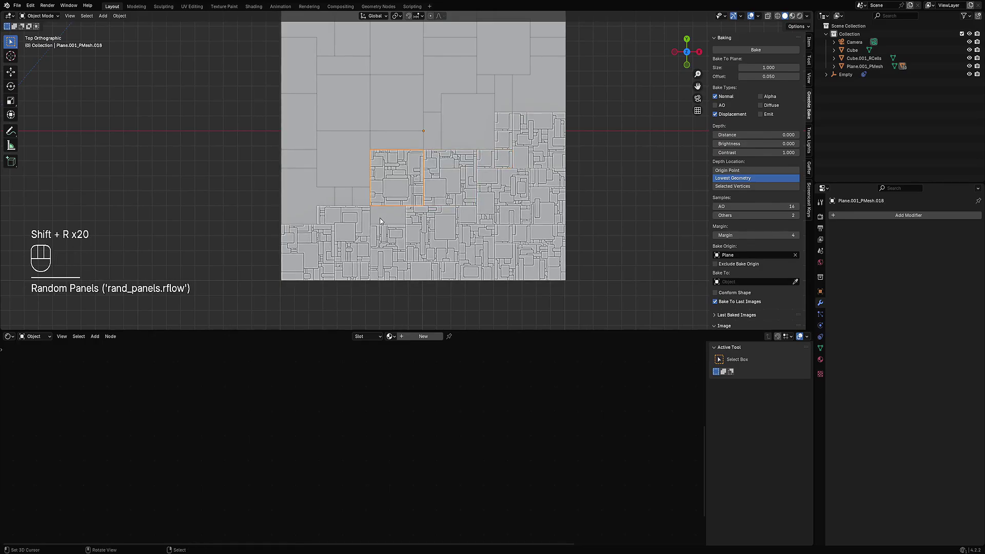
{"action": "left_click", "coordinate": [379, 217]}
{"action": "key", "text": "shift+r"}
{"action": "left_click", "coordinate": [351, 198]}
{"action": "key", "text": "shift+r"}
- Repeat Random Panels on the plain pieces around the middle of the plane's left edge
{"action": "left_click", "coordinate": [308, 201]}
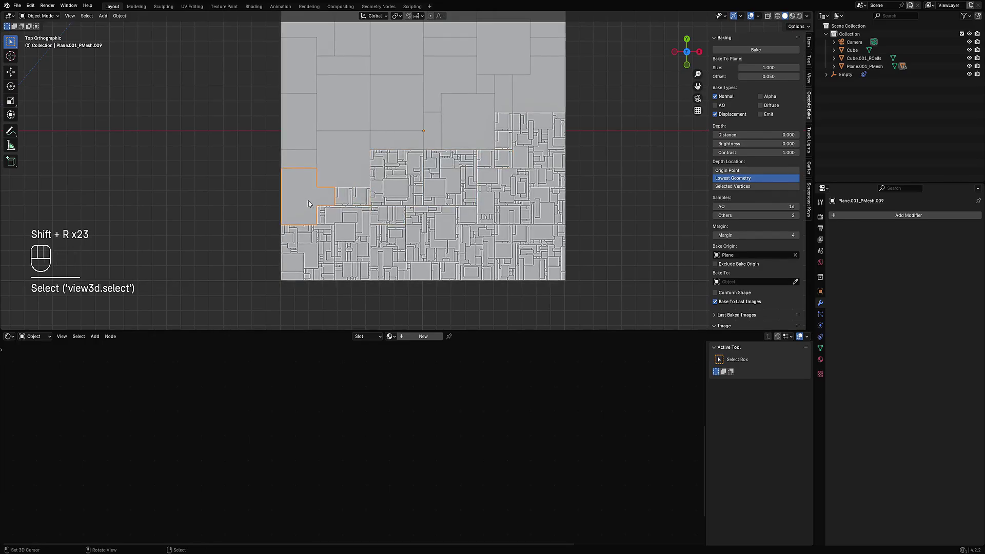
{"action": "key", "text": "shift+r"}
{"action": "left_click", "coordinate": [334, 167]}
{"action": "key", "text": "shift+r"}
{"action": "left_click", "coordinate": [306, 164]}
{"action": "key", "text": "shift+r"}
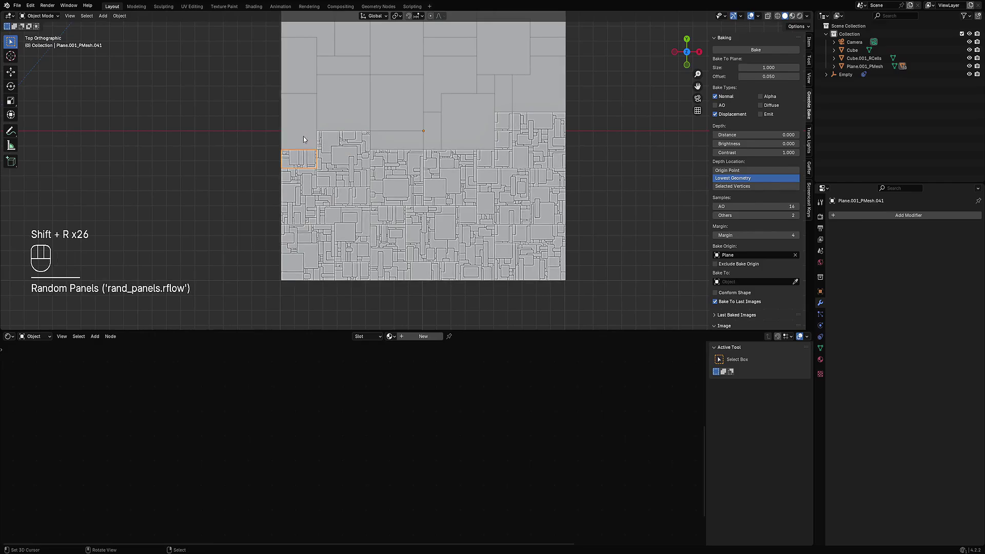
{"action": "left_click", "coordinate": [303, 137]}
{"action": "key", "text": "shift+r"}
- Continue Random Panels up the plane's left edge to the small piece in the upper-left corner
{"action": "middle_click_drag", "start_coordinate": [319, 100], "coordinate": [325, 182], "text": "shift"}
{"action": "left_click", "coordinate": [304, 161]}
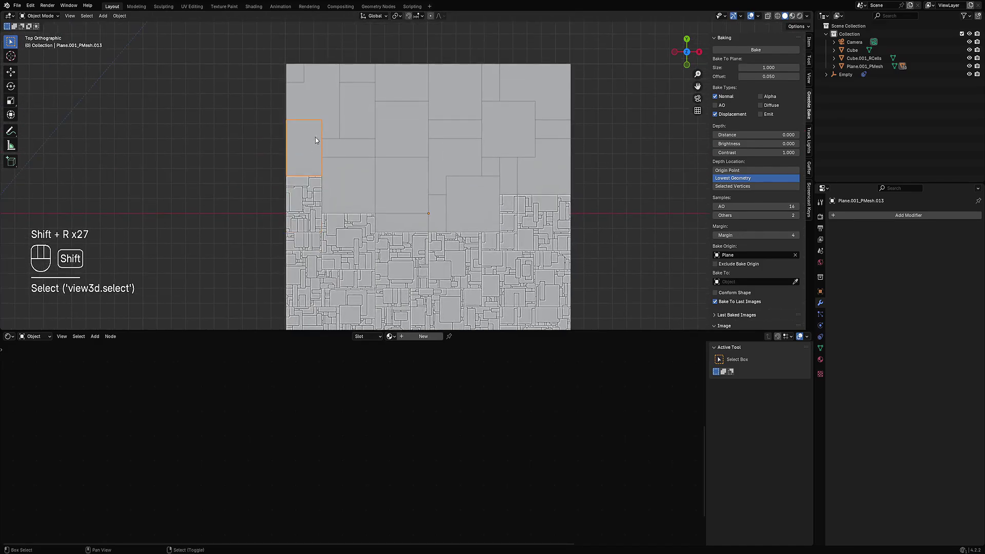
{"action": "key", "text": "shift+r"}
{"action": "left_click", "coordinate": [315, 101]}
{"action": "key", "text": "shift+r"}
{"action": "left_click", "coordinate": [296, 78]}
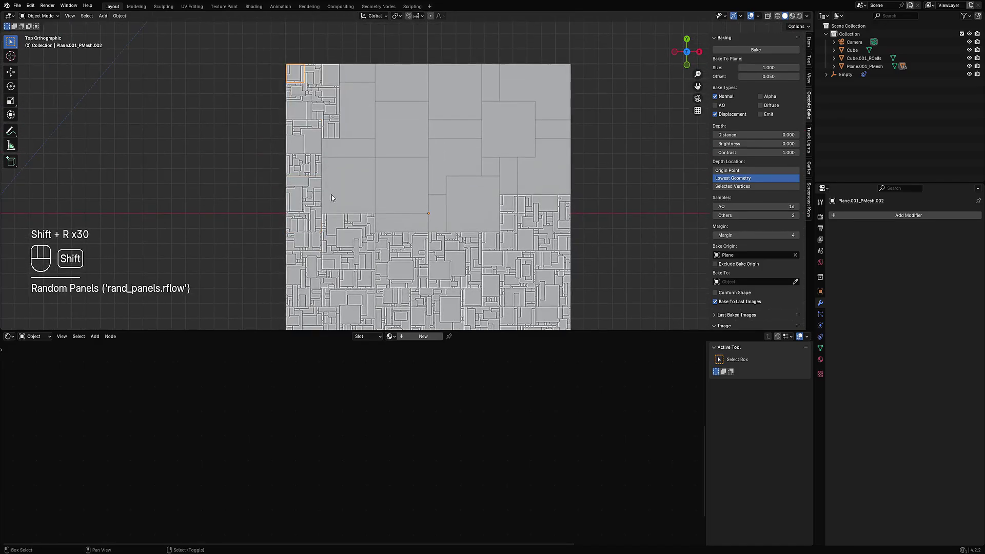
- Repeat Random Panels on the column of plain pieces next to the left-edge ones, up to the plane's upper edge
{"action": "left_click", "coordinate": [332, 198]}
{"action": "key", "text": "shift+r"}
{"action": "left_click", "coordinate": [343, 148]}
{"action": "key", "text": "shift+r"}
{"action": "left_click", "coordinate": [363, 114]}
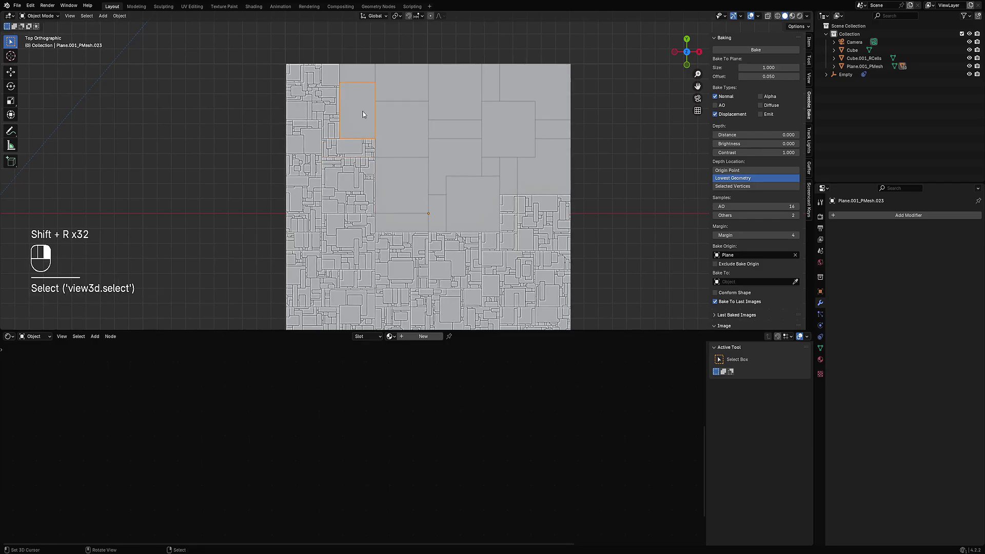
{"action": "key", "text": "shift+r"}
{"action": "left_click", "coordinate": [359, 71]}
{"action": "key", "text": "shift+r"}
- Repeat Random Panels on the column of pieces just left of the plane's centre line, from the upper edge downwards
{"action": "left_click", "coordinate": [419, 90]}
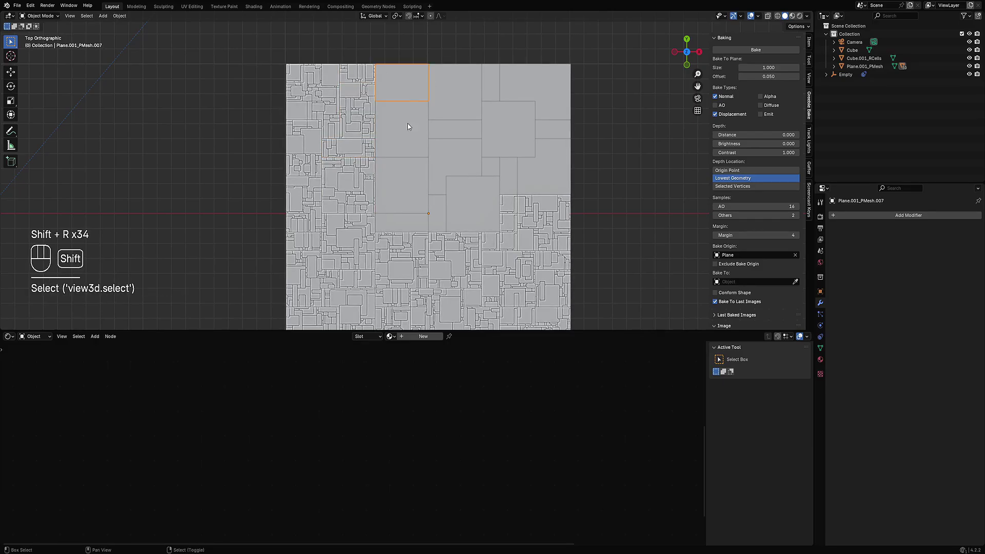
{"action": "key", "text": "shift+r"}
{"action": "left_click", "coordinate": [408, 133]}
{"action": "key", "text": "shift+r"}
{"action": "left_click", "coordinate": [401, 199]}
{"action": "key", "text": "shift+r"}
{"action": "left_click", "coordinate": [410, 223]}
{"action": "key", "text": "shift+r"}
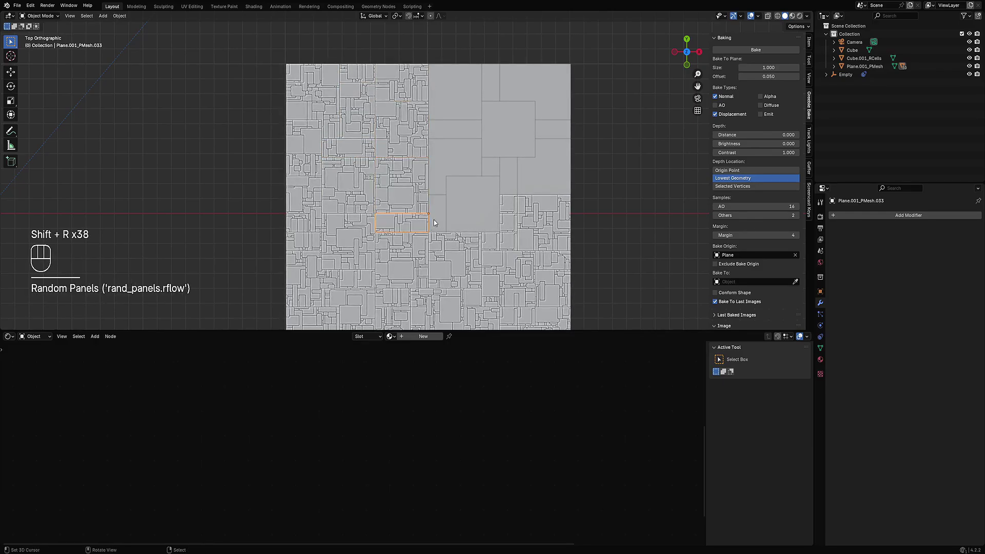
- Repeat Random Panels on the pieces just right of the plane's centre line, up to the upper edge
{"action": "left_click", "coordinate": [443, 220]}
{"action": "key", "text": "shift+r"}
{"action": "left_click", "coordinate": [456, 128]}
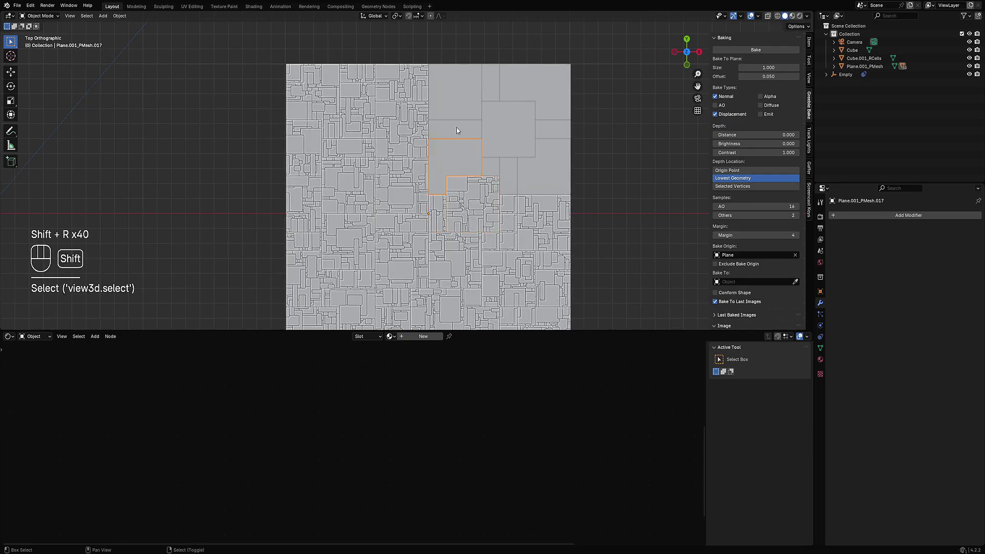
{"action": "key", "text": "shift+r"}
{"action": "left_click", "coordinate": [454, 99]}
{"action": "key", "text": "shift+r"}
{"action": "key", "text": "shift+r"}
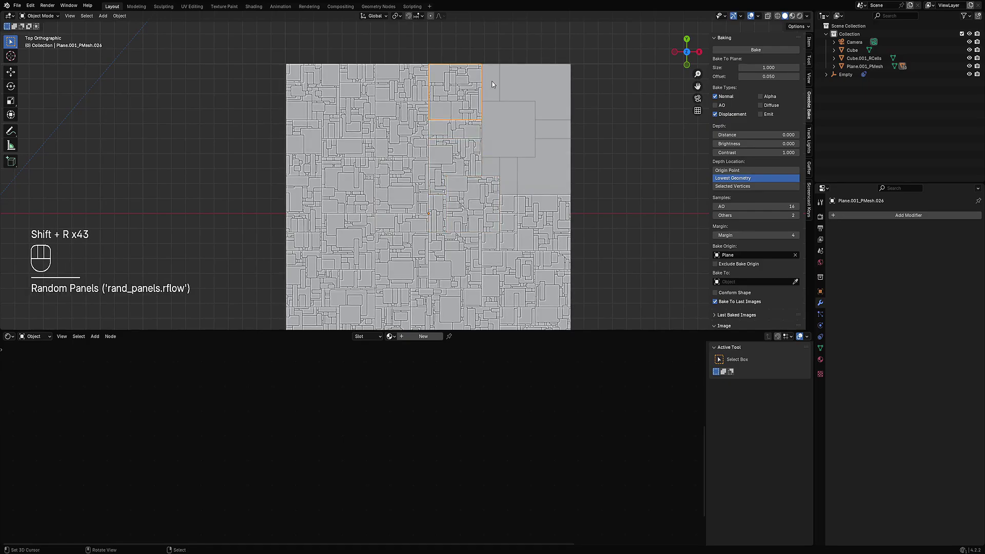
- Repeat Random Panels on the pieces at the plane's upper-right corner and the large square piece below them
{"action": "left_click", "coordinate": [498, 81]}
{"action": "key", "text": "shift+r"}
{"action": "key", "text": "shift+r"}
{"action": "left_click", "coordinate": [540, 140], "text": "shift"}
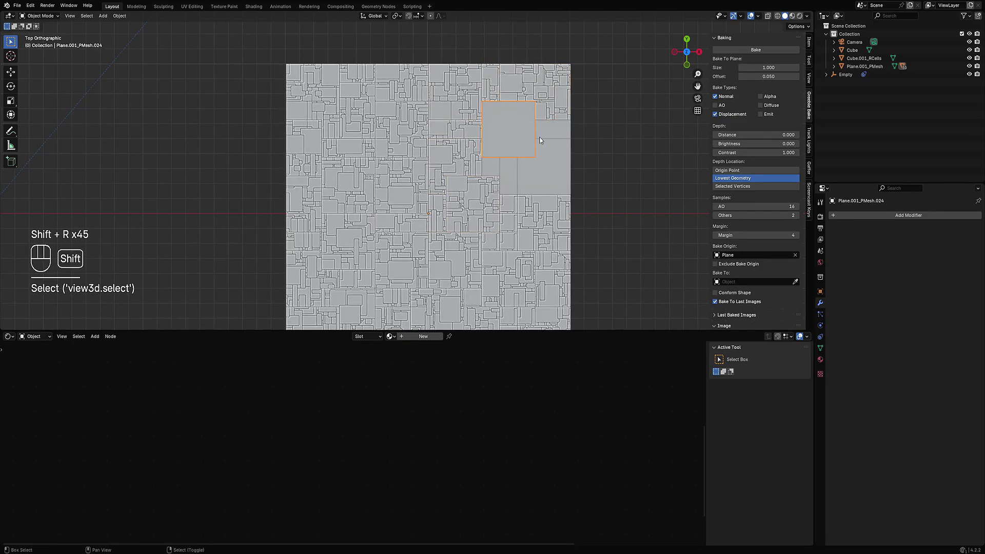
{"action": "key", "text": "shift+r"}
{"action": "left_click", "coordinate": [543, 135]}
{"action": "key", "text": "shift+r"}
- Finish Random Panels on the last plain pieces between the plane's centre and its right edge
{"action": "left_click", "coordinate": [555, 181]}
{"action": "key", "text": "shift+r"}
{"action": "left_click", "coordinate": [506, 181]}
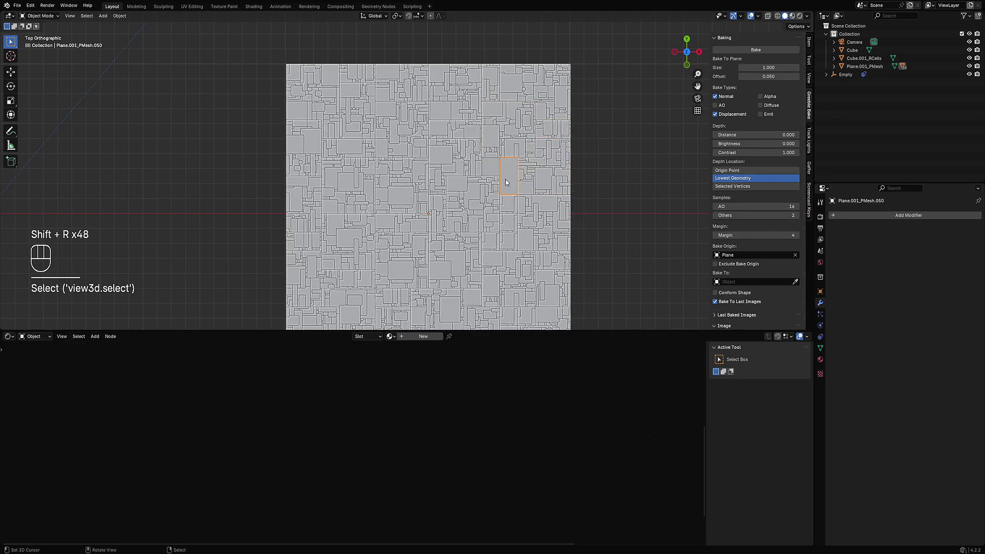
{"action": "key", "text": "shift+r"}
{"action": "key", "text": "shift+r"}
{"action": "middle_click_drag", "start_coordinate": [454, 249], "coordinate": [439, 189], "text": "shift"}
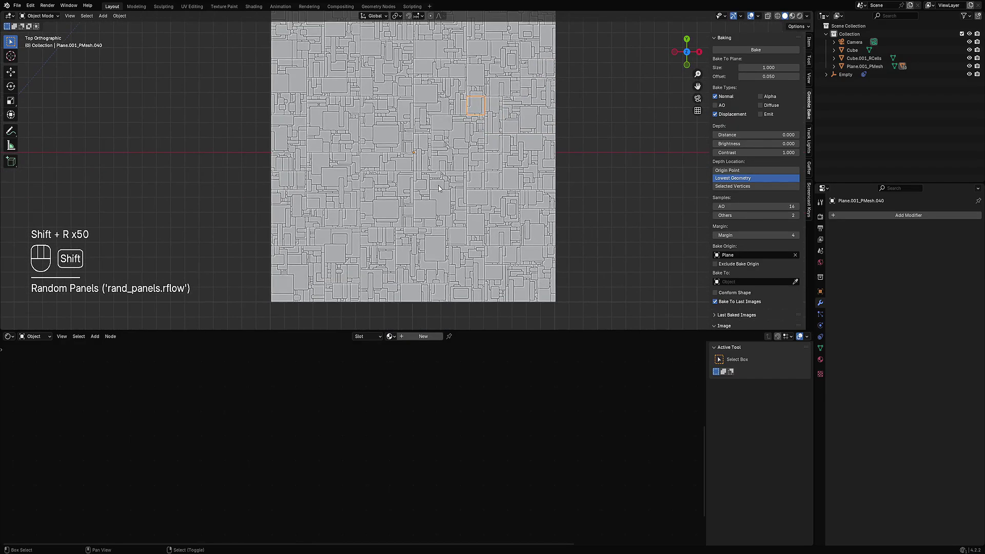
- Merge the panelled pieces back into a single plane with Partition Mesh and save the file
{"action": "left_click", "coordinate": [439, 188]}
{"action": "key", "text": "shift+q"}
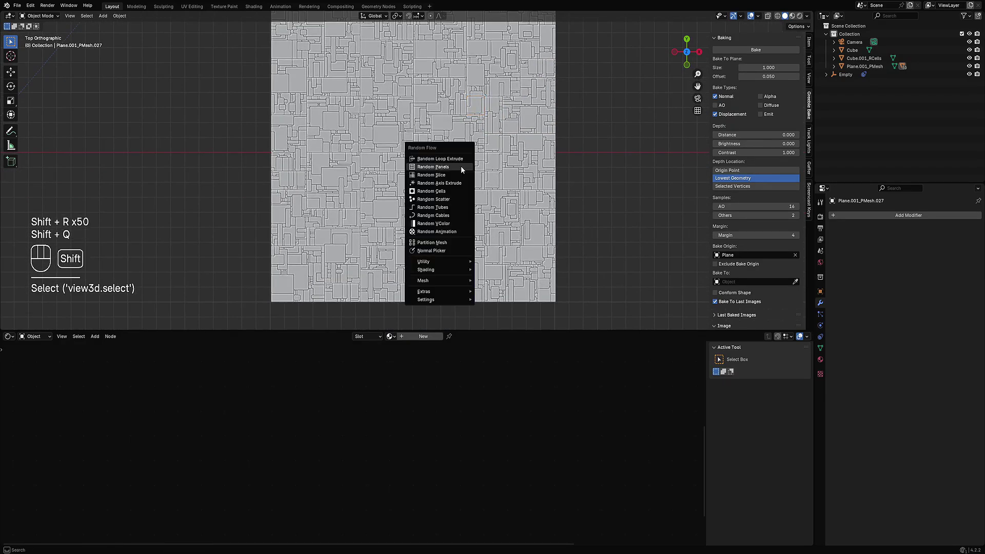
{"action": "left_click", "coordinate": [449, 242]}
{"action": "key", "text": "ctrl+s"}
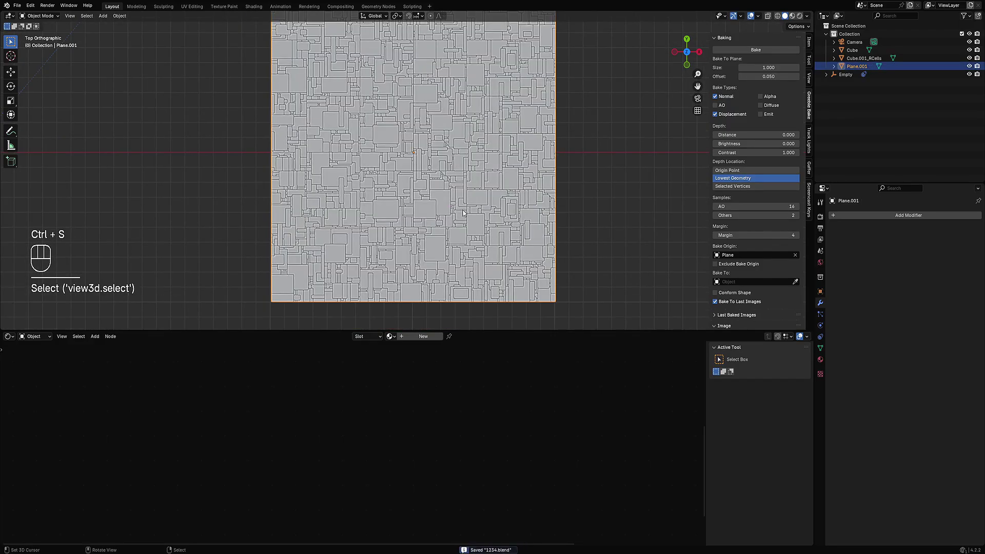
- Save the file and try to bake the panelled plane's normal and displacement maps with the existing bake origin
{"action": "scroll", "coordinate": [558, 180], "scroll_direction": "down", "scroll_amount": 2}
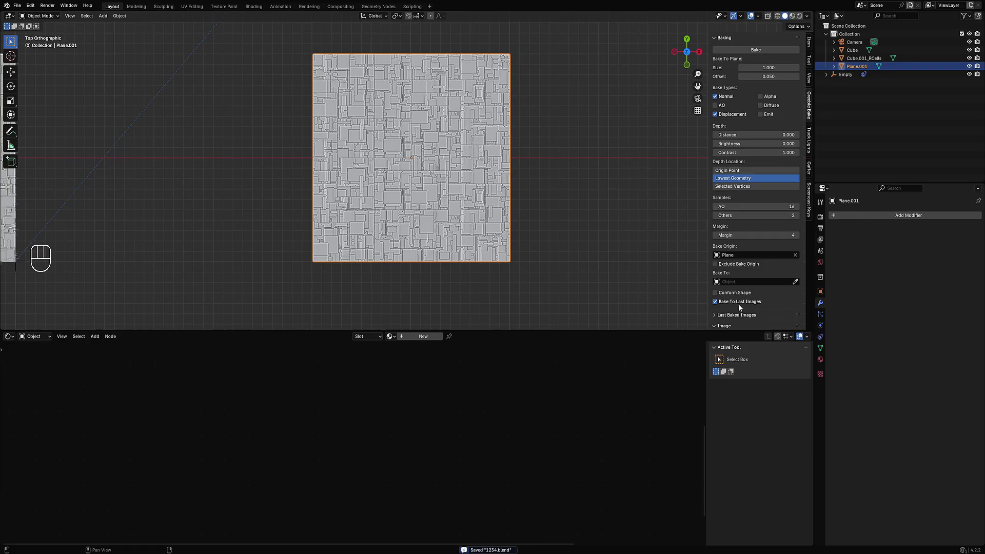
{"action": "scroll", "coordinate": [740, 308], "scroll_direction": "down", "scroll_amount": 3}
{"action": "scroll", "coordinate": [741, 287], "scroll_direction": "up", "scroll_amount": 3}
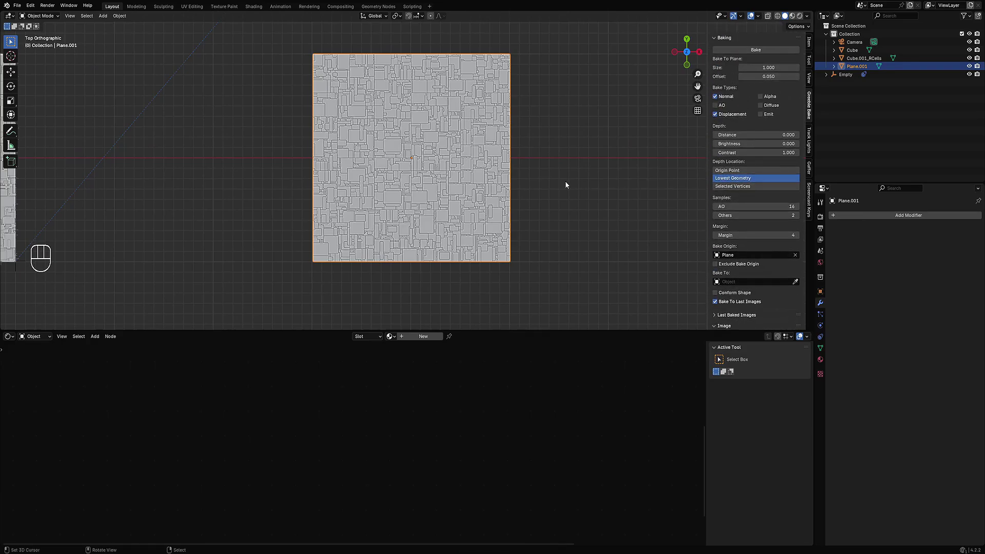
{"action": "key", "text": "ctrl+s"}
{"action": "left_click", "coordinate": [755, 50]}
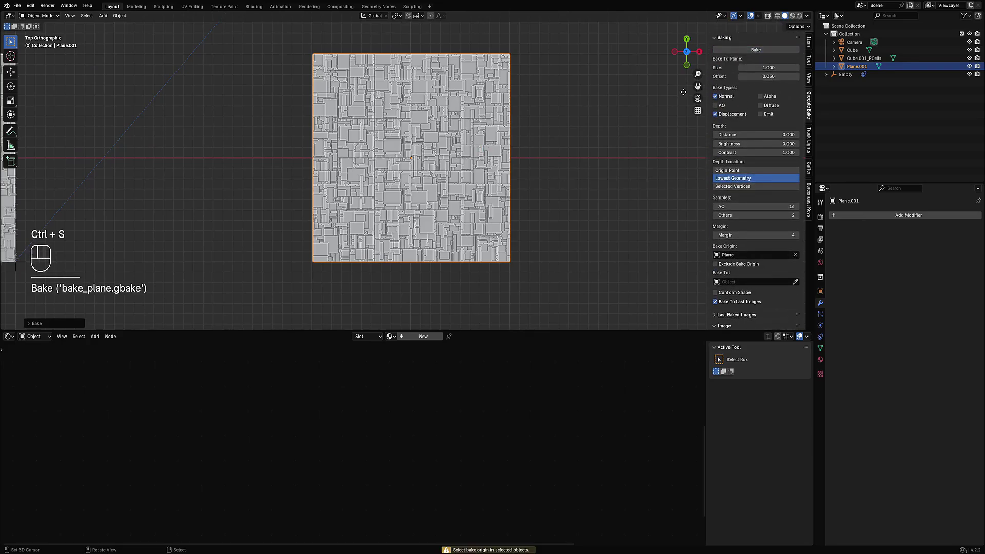
- Set the bake origin to Plane.001 and bake its normal and displacement maps
{"action": "left_click", "coordinate": [795, 255]}
{"action": "left_click", "coordinate": [774, 254]}
{"action": "left_click", "coordinate": [755, 269]}
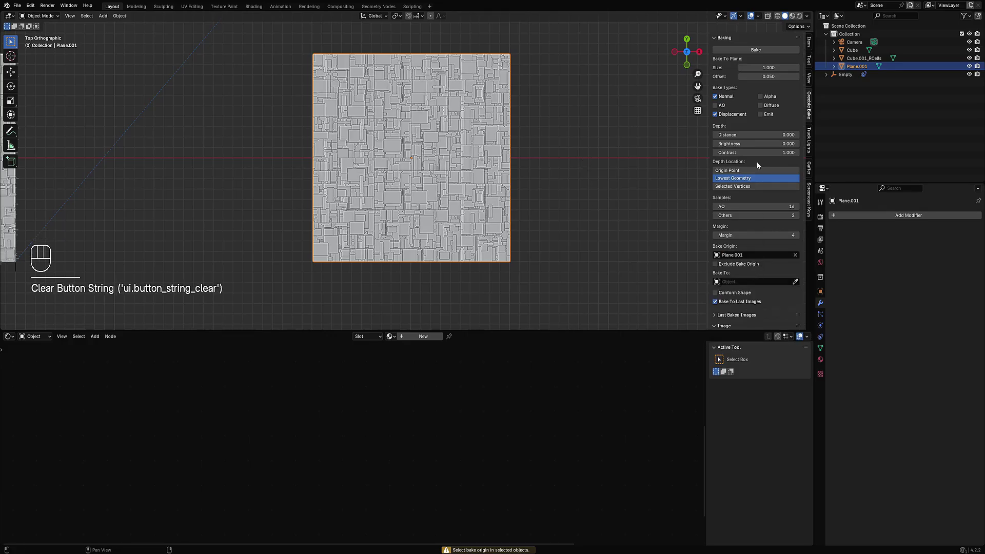
{"action": "left_click", "coordinate": [748, 49]}
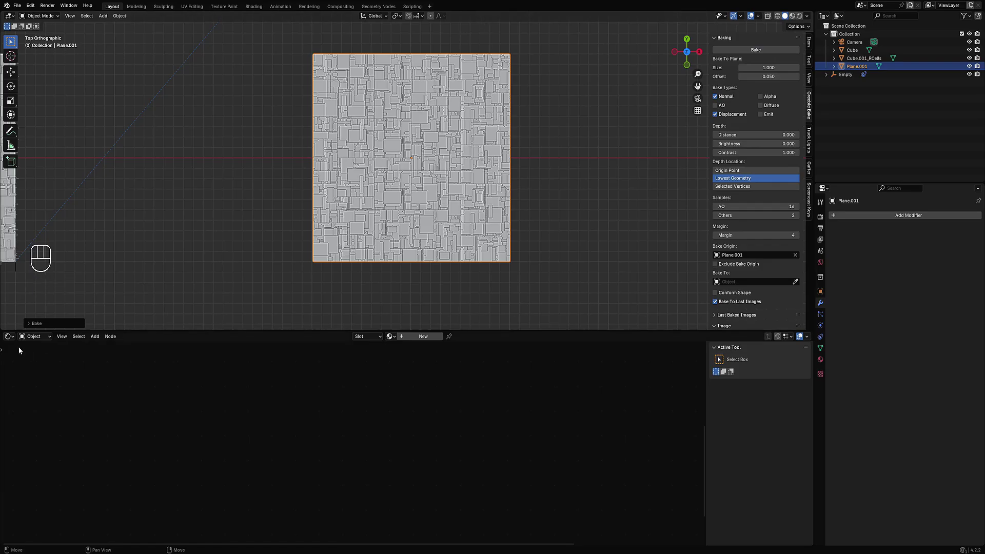
- Switch the lower area to the Image Editor and inspect the panel detail of the bake_normal map
{"action": "left_click", "coordinate": [8, 336]}
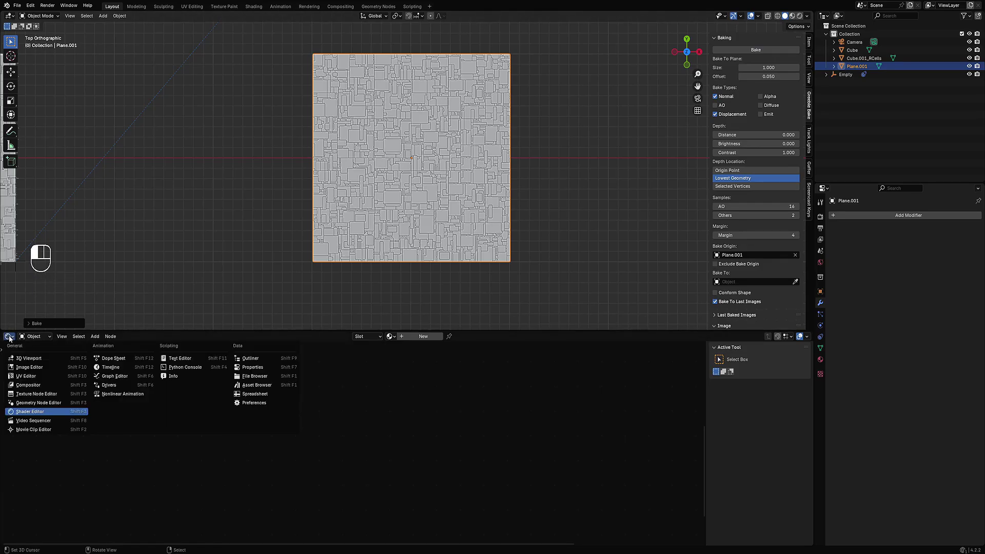
{"action": "left_click", "coordinate": [29, 367]}
{"action": "scroll", "coordinate": [357, 396], "scroll_direction": "down", "scroll_amount": 3}
{"action": "scroll", "coordinate": [391, 410], "scroll_direction": "up", "scroll_amount": 4}
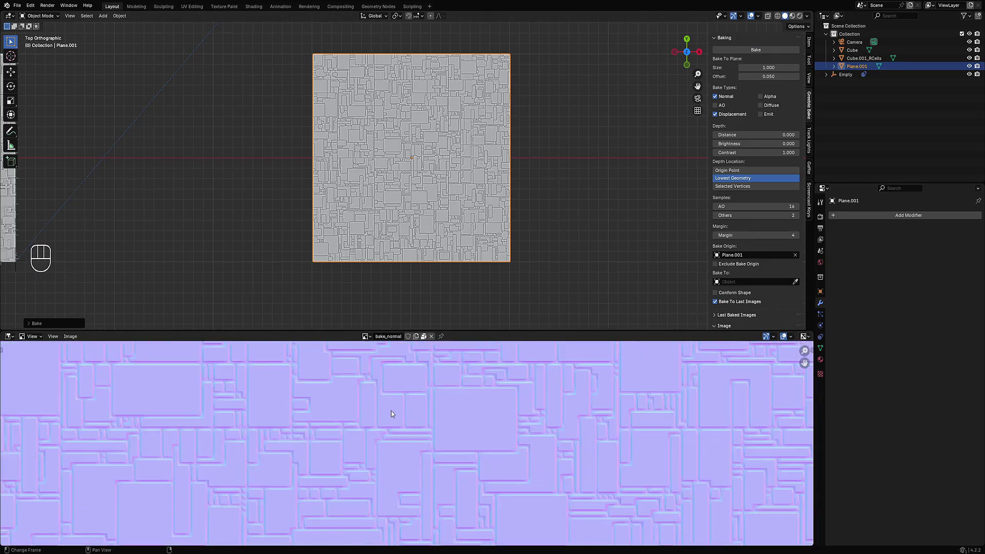
{"action": "scroll", "coordinate": [395, 417], "scroll_direction": "up", "scroll_amount": 2}
{"action": "scroll", "coordinate": [403, 421], "scroll_direction": "down", "scroll_amount": 5}
{"action": "scroll", "coordinate": [385, 441], "scroll_direction": "up", "scroll_amount": 6}
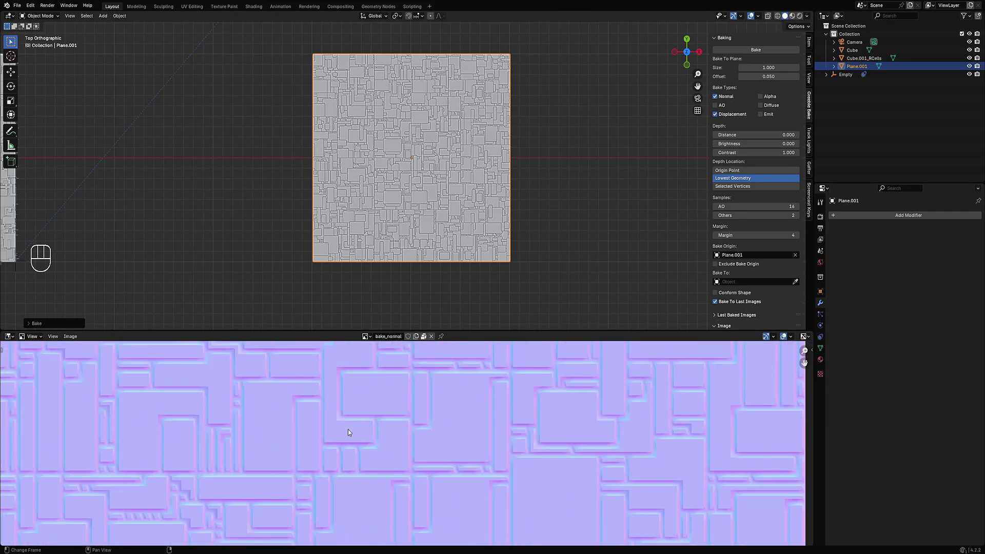
- Display the bake_displacement map, examine its panel detail across the image, and return to the bake_normal map
{"action": "left_click", "coordinate": [369, 336]}
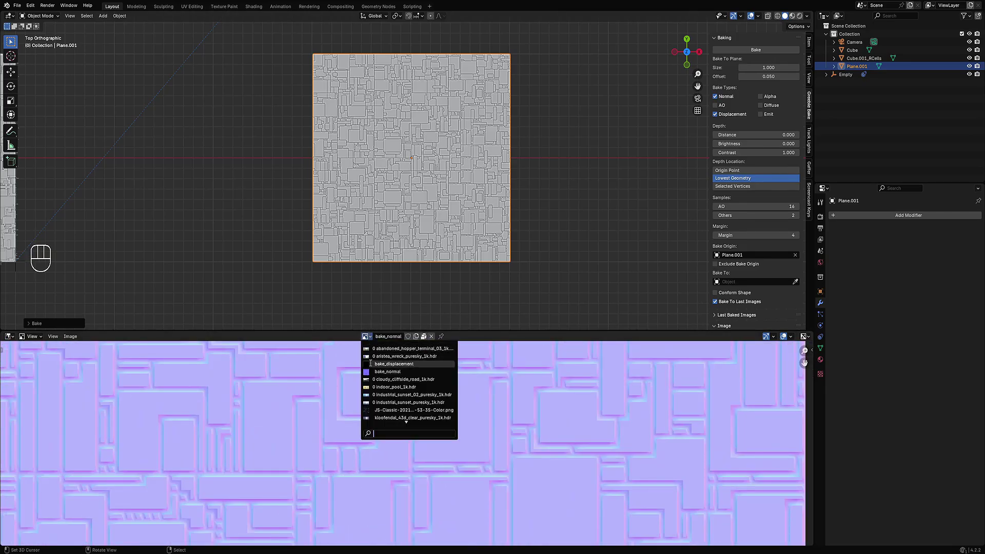
{"action": "left_click", "coordinate": [372, 364]}
{"action": "scroll", "coordinate": [380, 388], "scroll_direction": "down", "scroll_amount": 1}
{"action": "scroll", "coordinate": [380, 389], "scroll_direction": "up", "scroll_amount": 6}
{"action": "middle_click_drag", "start_coordinate": [506, 390], "coordinate": [380, 359]}
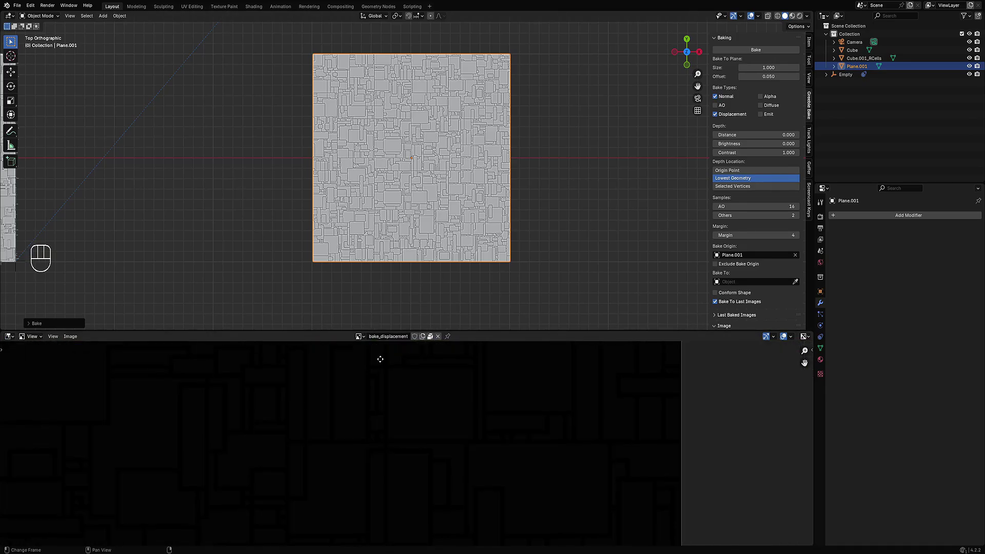
{"action": "middle_click_drag", "start_coordinate": [435, 383], "coordinate": [467, 461]}
{"action": "key", "text": "n"}
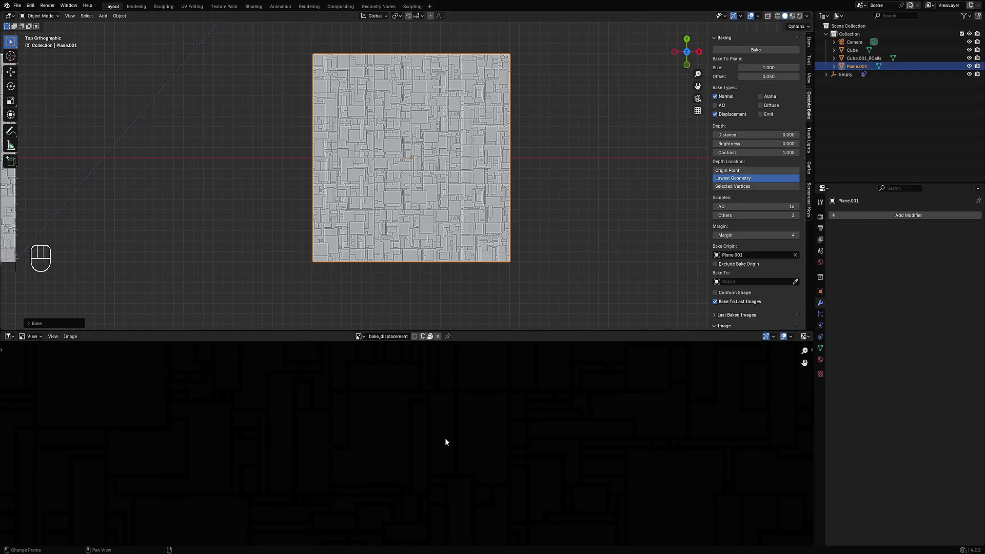
{"action": "scroll", "coordinate": [446, 436], "scroll_direction": "down", "scroll_amount": 5}
{"action": "scroll", "coordinate": [268, 414], "scroll_direction": "up", "scroll_amount": 6}
{"action": "scroll", "coordinate": [423, 445], "scroll_direction": "down", "scroll_amount": 5}
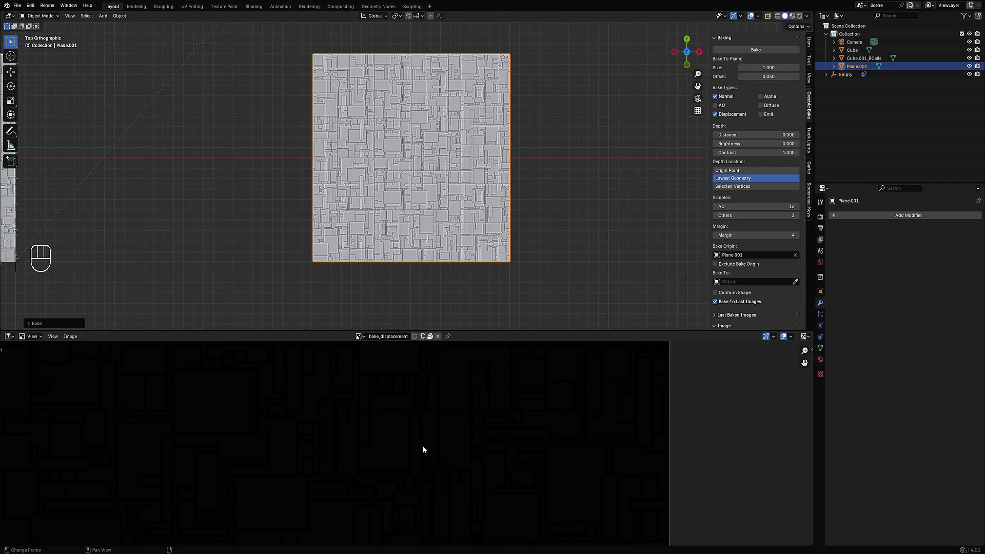
{"action": "scroll", "coordinate": [294, 440], "scroll_direction": "up", "scroll_amount": 4}
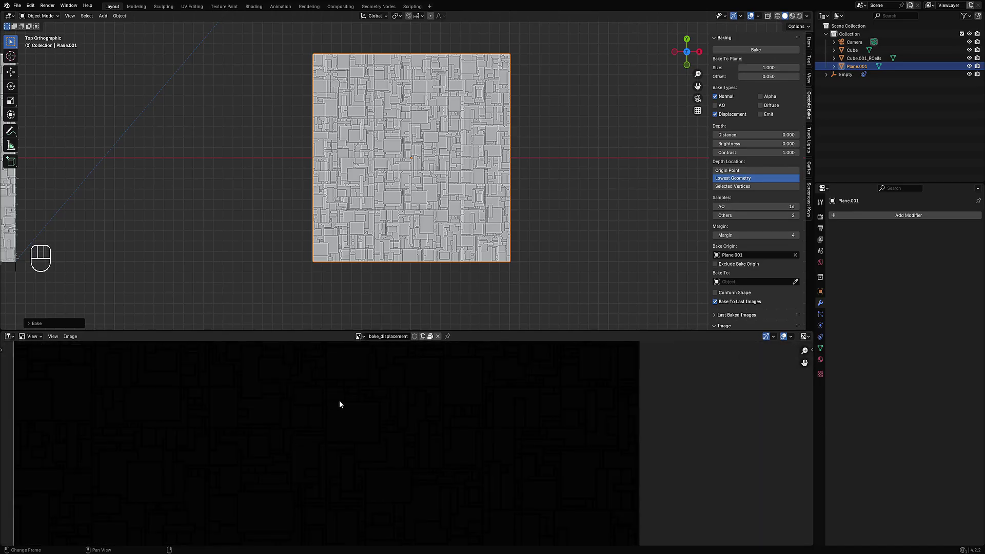
{"action": "scroll", "coordinate": [360, 413], "scroll_direction": "up", "scroll_amount": 2}
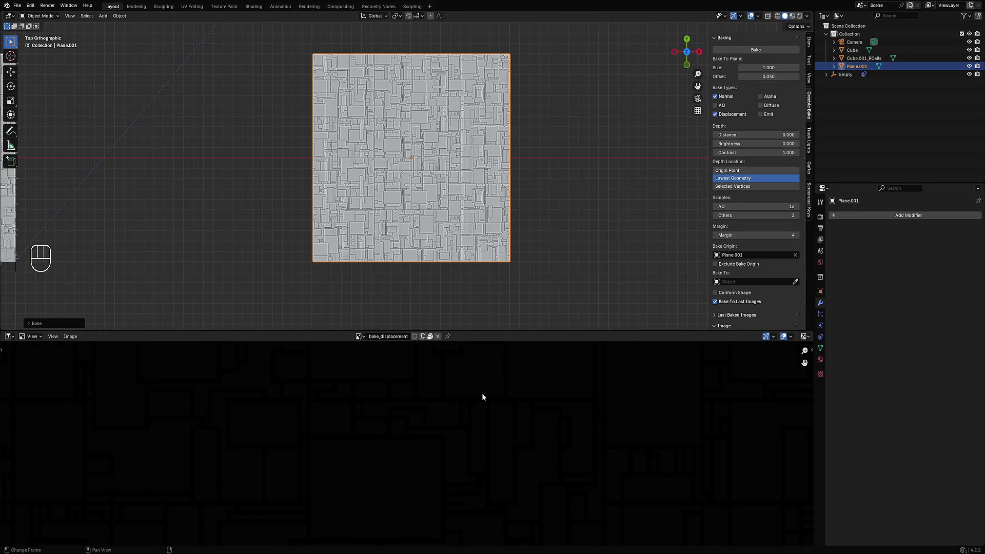
{"action": "left_click", "coordinate": [359, 337]}
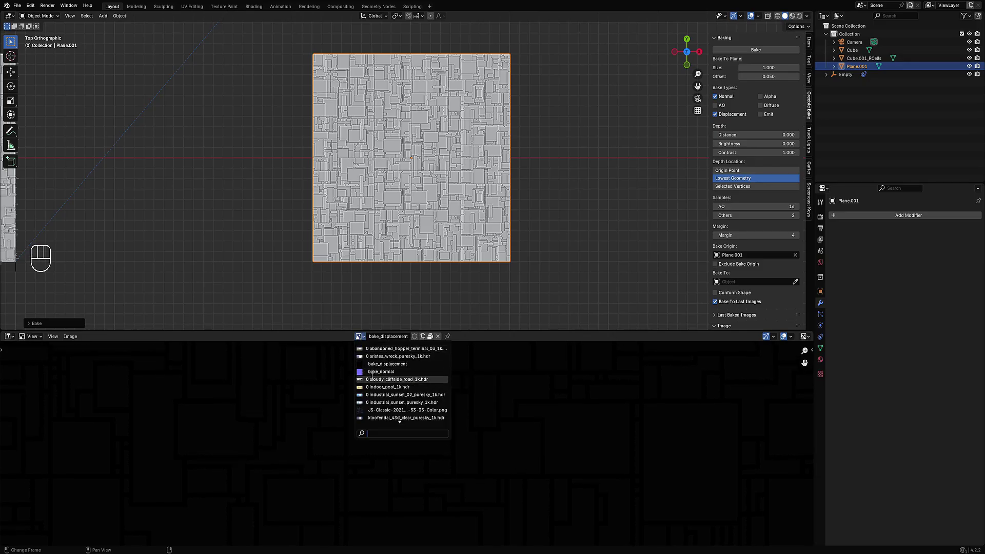
{"action": "left_click", "coordinate": [371, 373]}
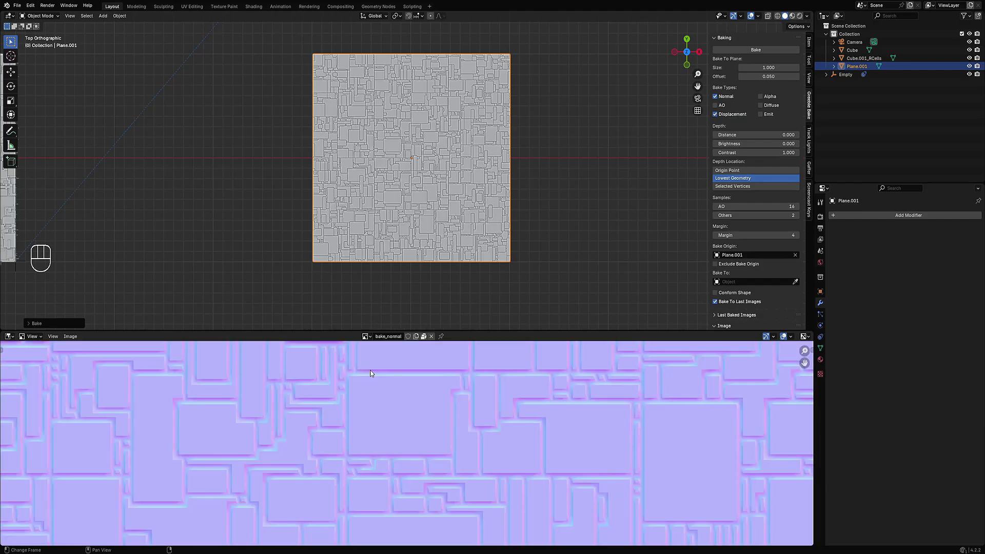
- Switch the lower area to the Shader Editor and hide Plane.001 in the viewport
{"action": "left_click", "coordinate": [10, 337]}
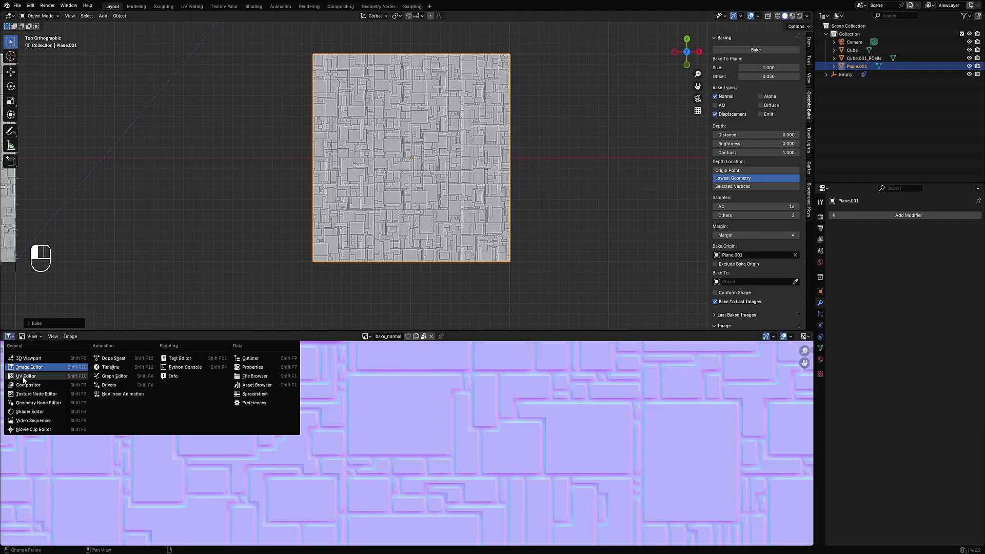
{"action": "left_click", "coordinate": [30, 411]}
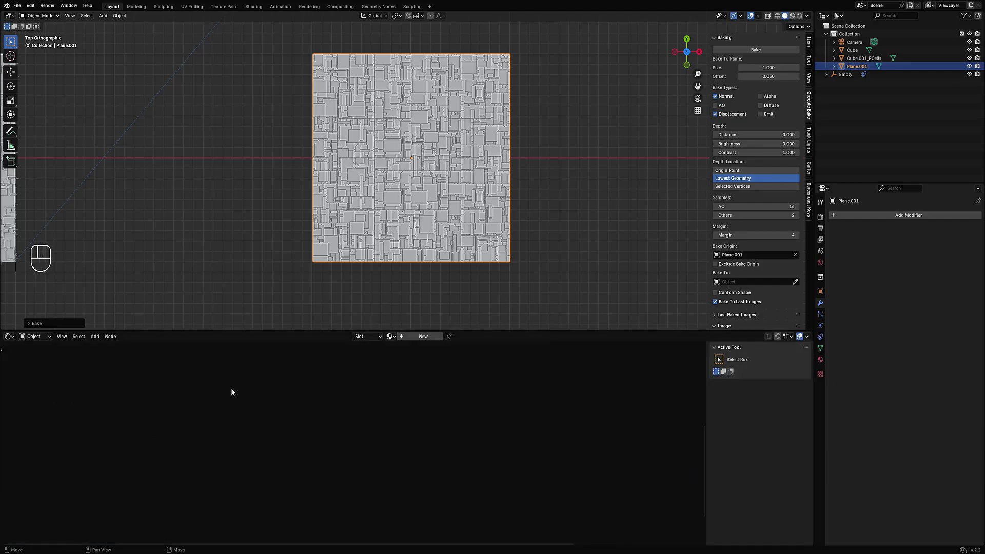
{"action": "scroll", "coordinate": [404, 257], "scroll_direction": "down", "scroll_amount": 2}
{"action": "left_click", "coordinate": [391, 219]}
{"action": "key", "text": "h"}
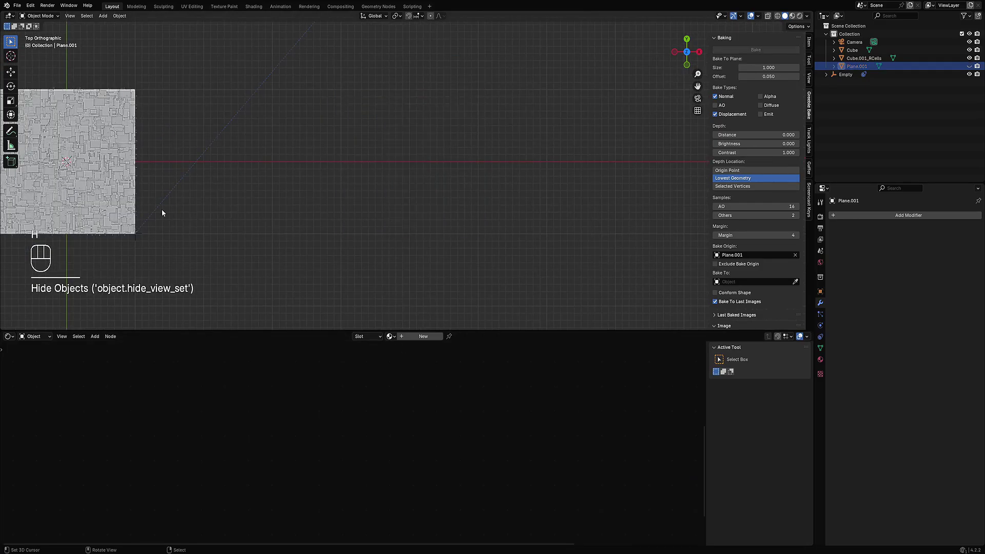
- Select the Cube, frame it in the viewport, save the file, and display it with Rendered shading
{"action": "left_click", "coordinate": [102, 205]}
{"action": "middle_click_drag", "start_coordinate": [330, 324], "coordinate": [251, 184]}
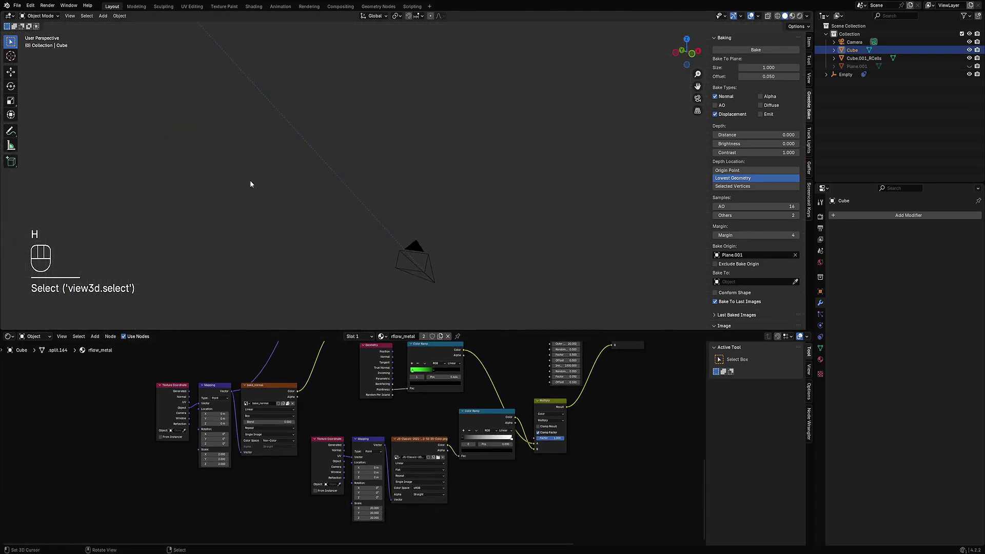
{"action": "key", "text": "KP_Decimal"}
{"action": "mouse_move", "coordinate": [402, 169]}
{"action": "middle_mouse_down"}
{"action": "mouse_move", "coordinate": [424, 108]}
{"action": "mouse_move", "coordinate": [404, 131]}
{"action": "mouse_move", "coordinate": [416, 174]}
{"action": "middle_mouse_up"}
{"action": "scroll", "coordinate": [415, 174], "scroll_direction": "up", "scroll_amount": 5}
{"action": "key", "text": "ctrl+s"}
{"action": "key", "text": "z"}
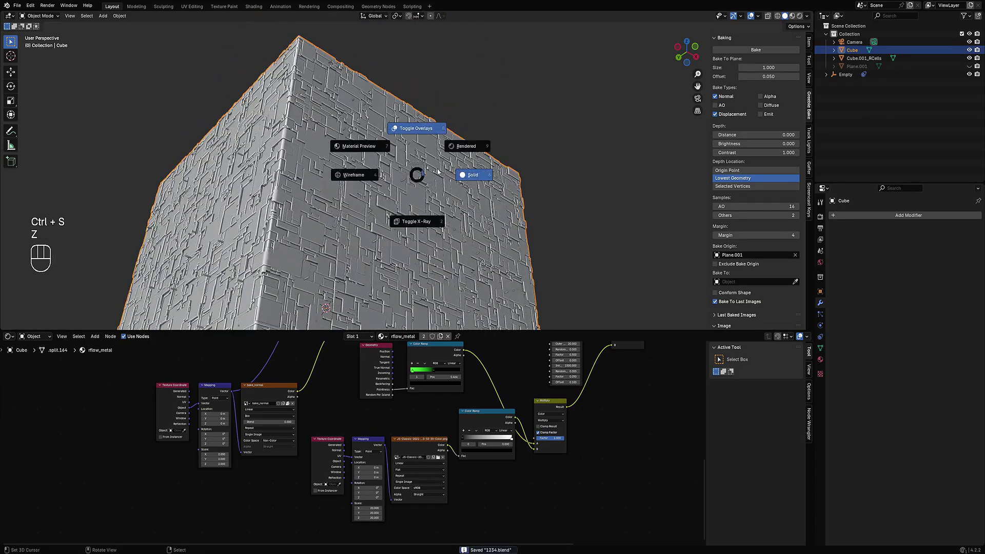
{"action": "left_click", "coordinate": [459, 149]}
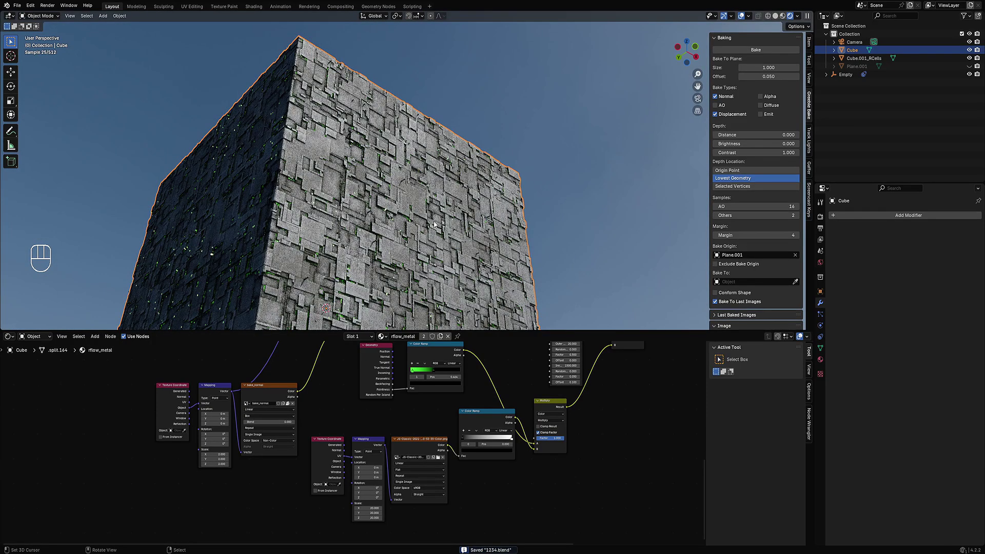
- Darken the first stop of the panel map's Color Ramp in rflow_metal to a value of about 0.027
{"action": "middle_click_drag", "start_coordinate": [450, 271], "coordinate": [472, 202]}
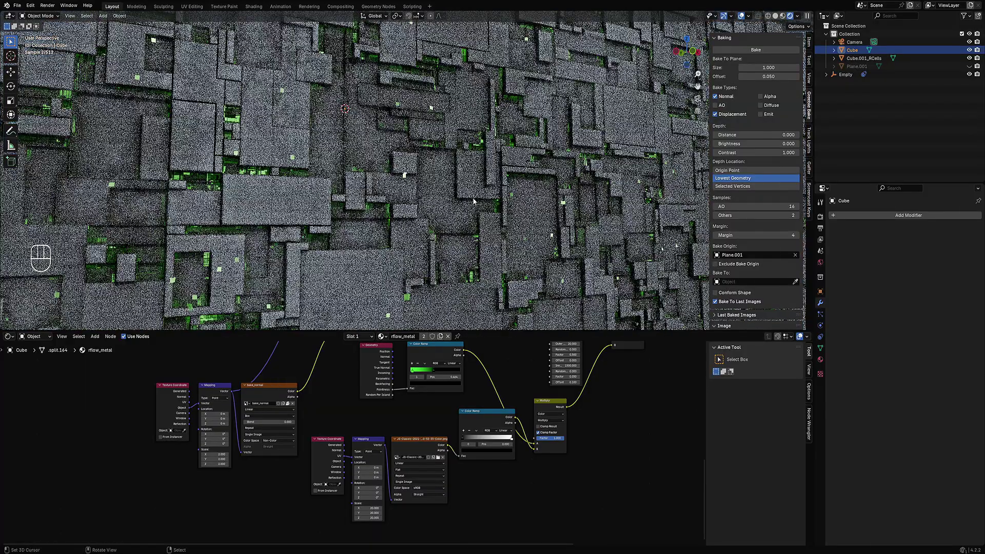
{"action": "scroll", "coordinate": [311, 197], "scroll_direction": "down", "scroll_amount": 3}
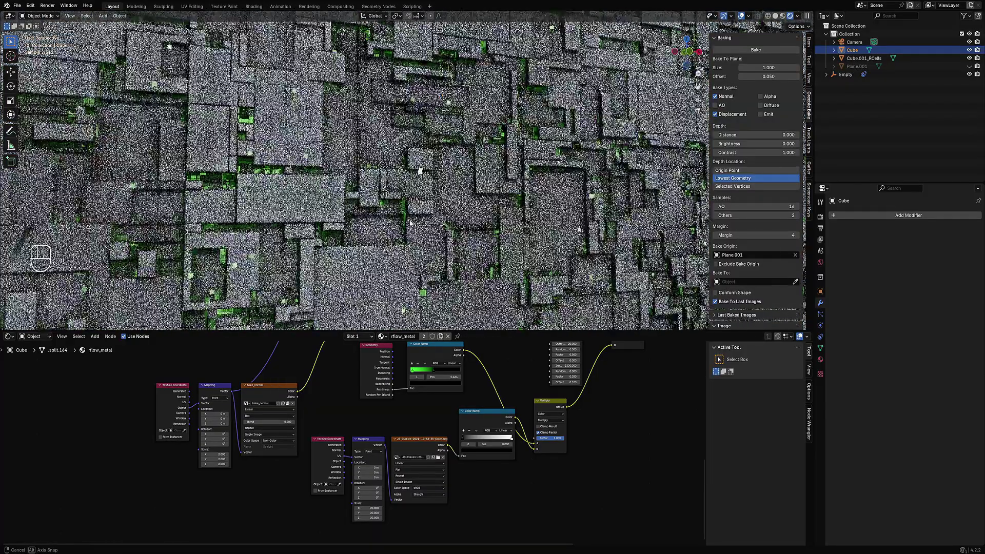
{"action": "scroll", "coordinate": [311, 198], "scroll_direction": "up", "scroll_amount": 5}
{"action": "middle_click_drag", "start_coordinate": [492, 341], "coordinate": [378, 390]}
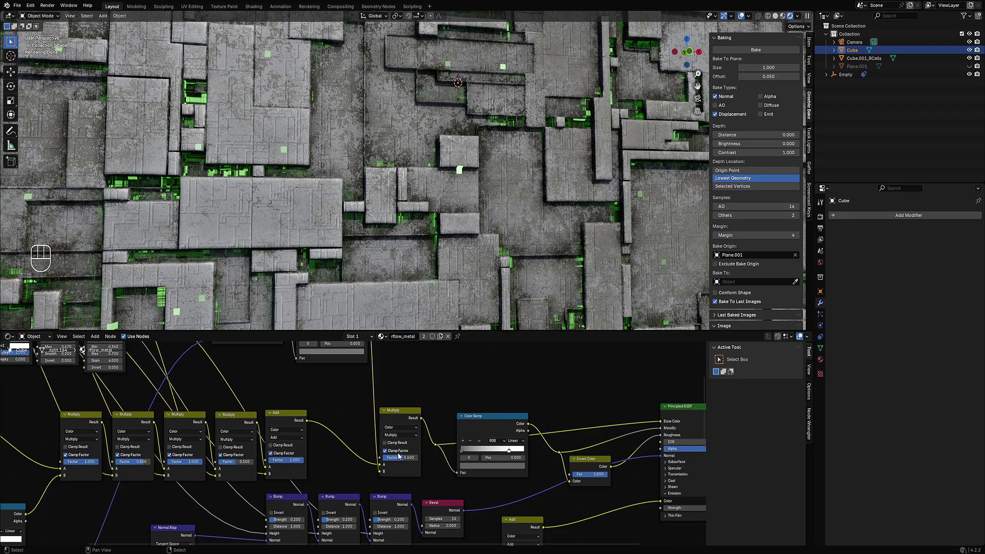
{"action": "middle_click_drag", "start_coordinate": [359, 216], "coordinate": [326, 232]}
{"action": "middle_click_drag", "start_coordinate": [299, 369], "coordinate": [438, 443]}
{"action": "scroll", "coordinate": [438, 442], "scroll_direction": "up", "scroll_amount": 6}
{"action": "left_click", "coordinate": [446, 387]}
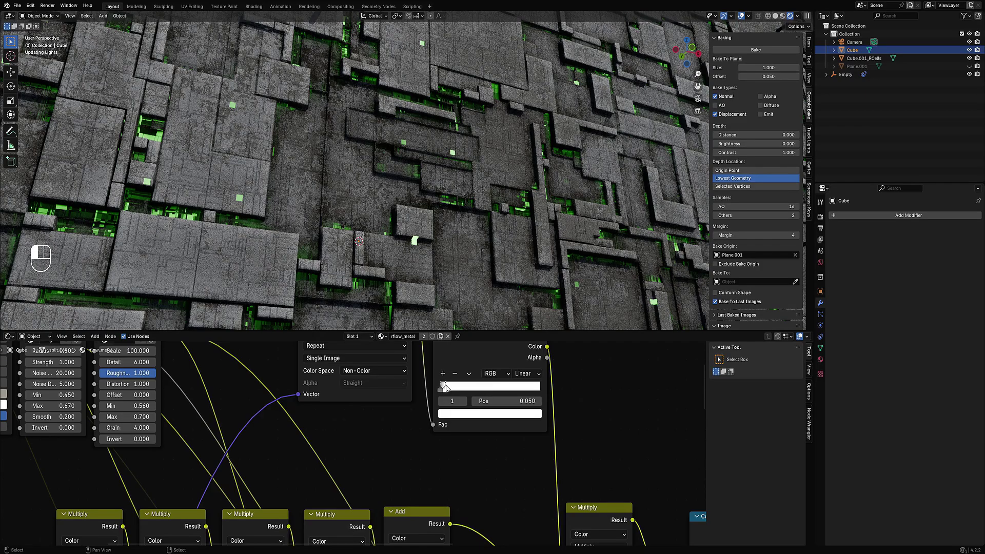
{"action": "key", "text": "ctrl+v"}
{"action": "left_click", "coordinate": [452, 414]}
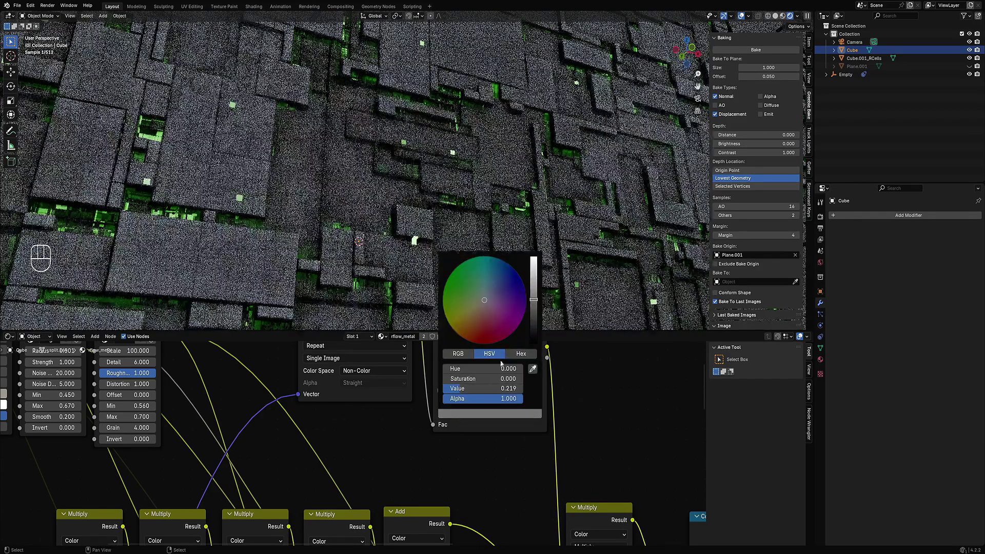
{"action": "left_click", "coordinate": [533, 330]}
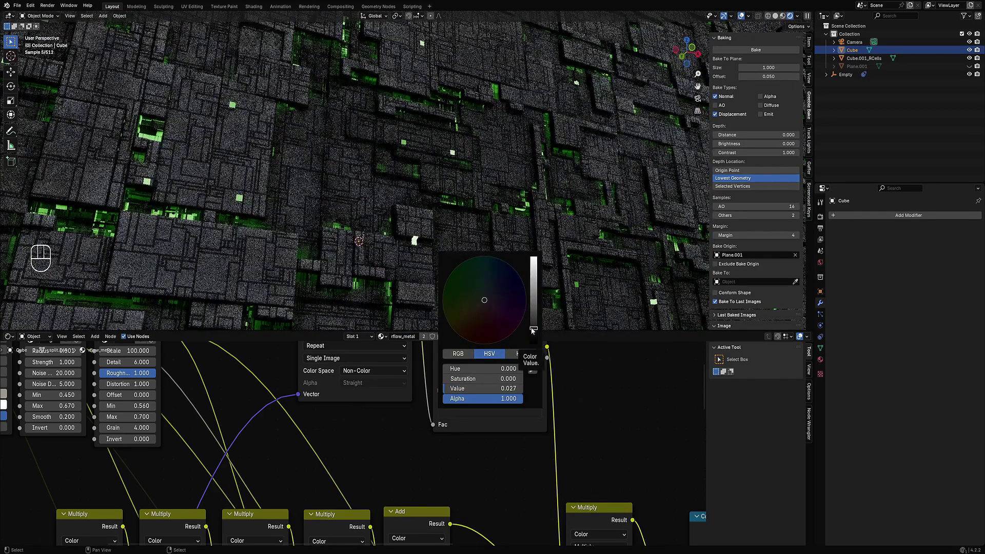
{"action": "scroll", "coordinate": [438, 232], "scroll_direction": "down", "scroll_amount": 4}
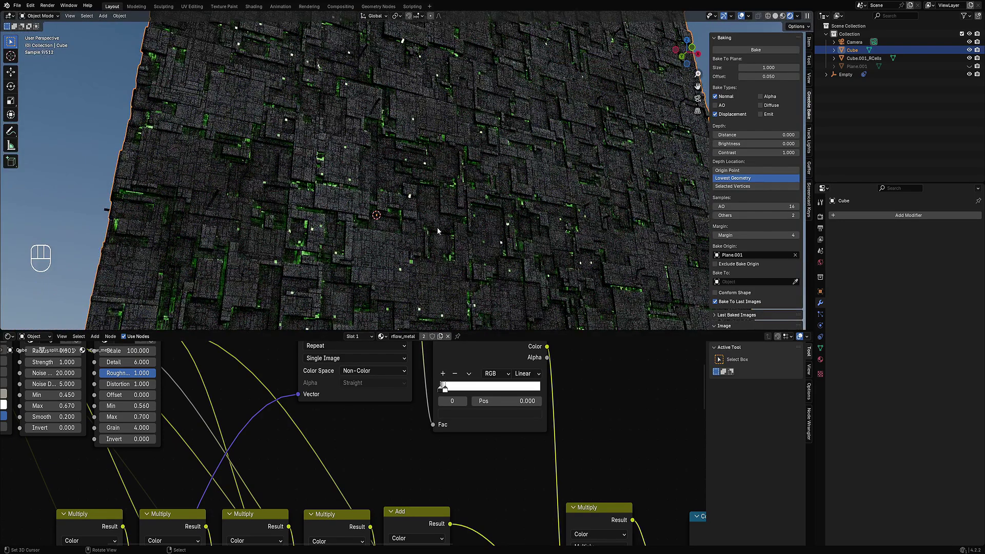
- Try Constant interpolation on the panel map's Color Ramp, previewing its output while repositioning the white stop
{"action": "left_click", "coordinate": [528, 373]}
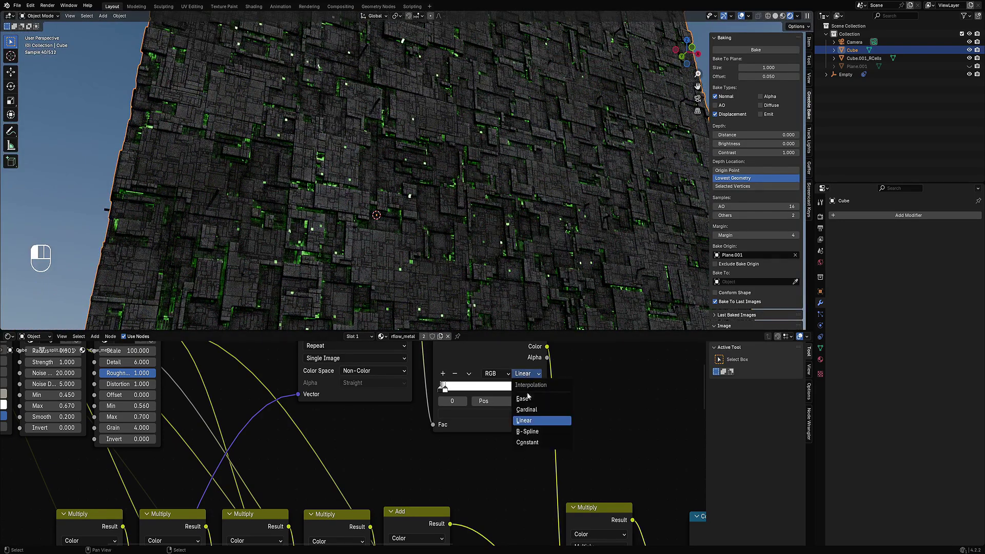
{"action": "left_click", "coordinate": [528, 443]}
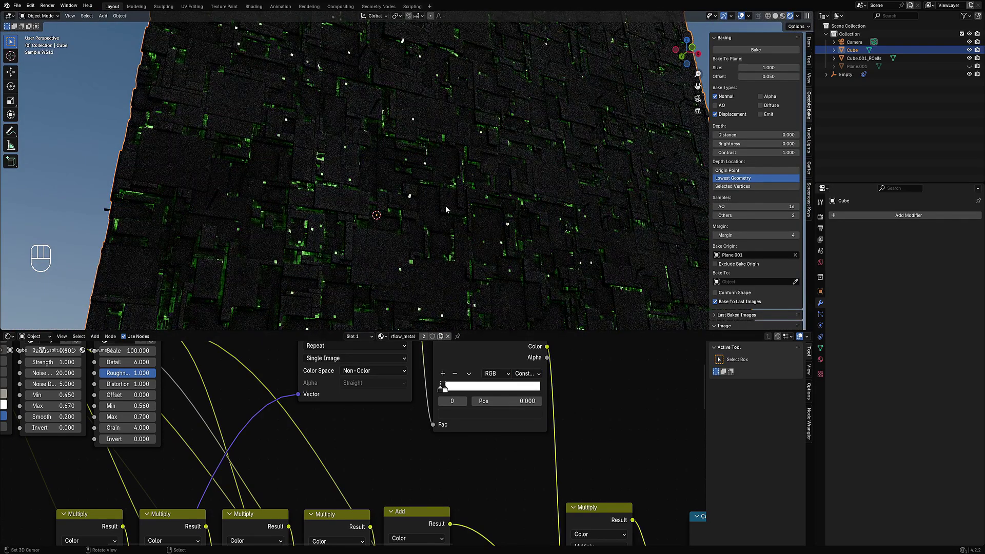
{"action": "left_click_drag", "start_coordinate": [447, 388], "coordinate": [539, 393]}
{"action": "left_click", "coordinate": [464, 393], "text": "ctrl+shift"}
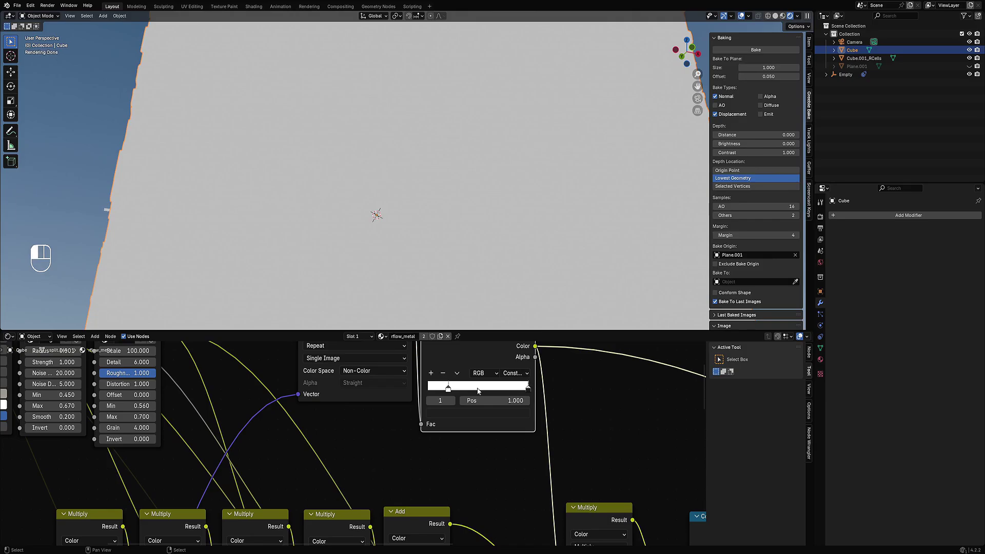
{"action": "left_click_drag", "start_coordinate": [477, 391], "coordinate": [443, 391]}
{"action": "left_click", "coordinate": [447, 388]}
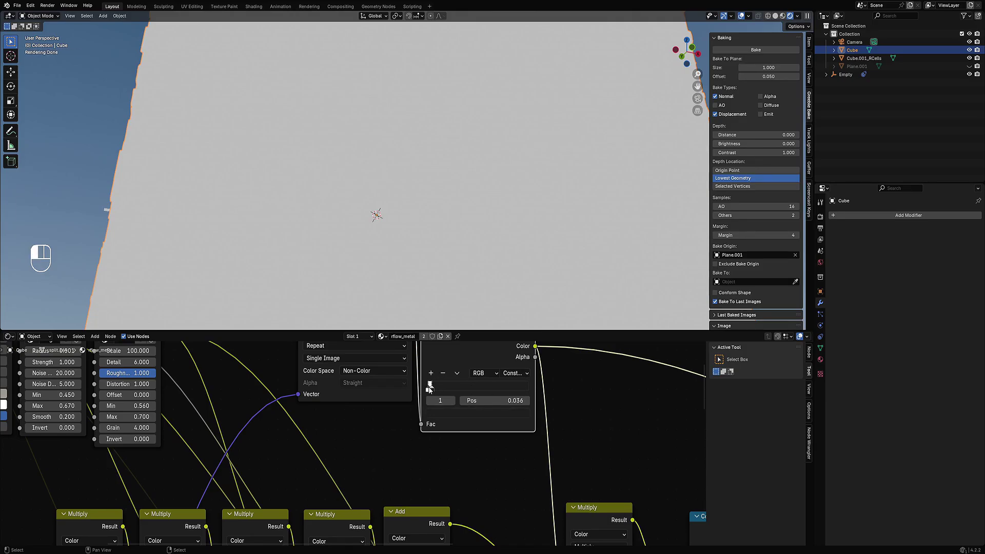
{"action": "left_click_drag", "start_coordinate": [431, 388], "coordinate": [449, 388]}
- Set the previewed ramp to Linear with its white stop at about 0.014, and reconnect the Principled BSDF to the Material Output
{"action": "left_click", "coordinate": [513, 375]}
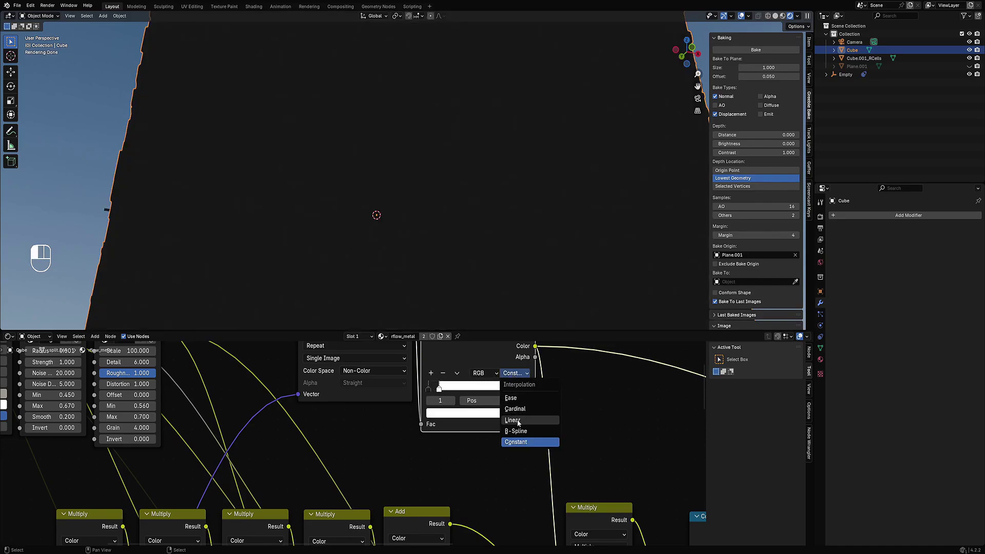
{"action": "left_click", "coordinate": [513, 420]}
{"action": "left_click_drag", "start_coordinate": [439, 388], "coordinate": [432, 394]}
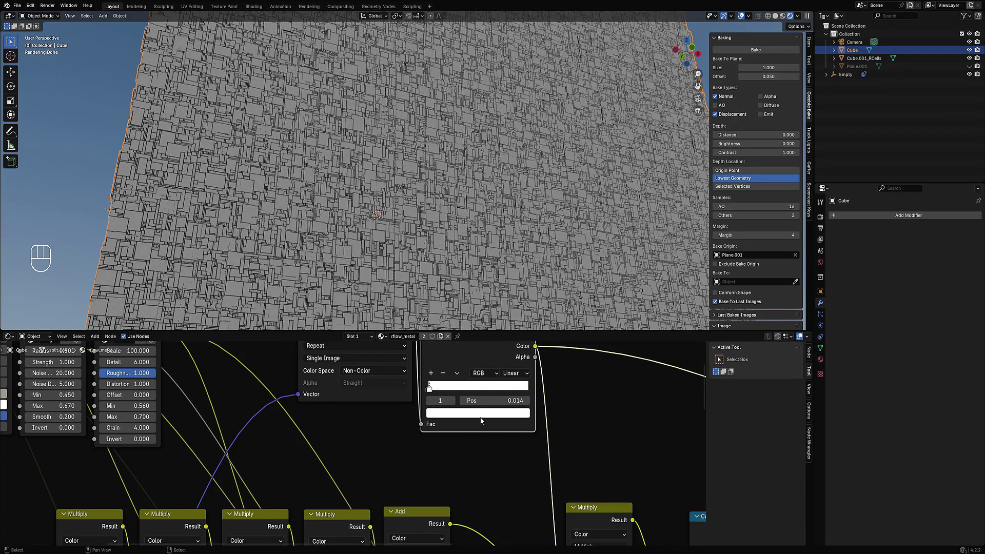
{"action": "scroll", "coordinate": [481, 420], "scroll_direction": "down", "scroll_amount": 4}
{"action": "left_click", "coordinate": [521, 413], "text": "ctrl+shift"}
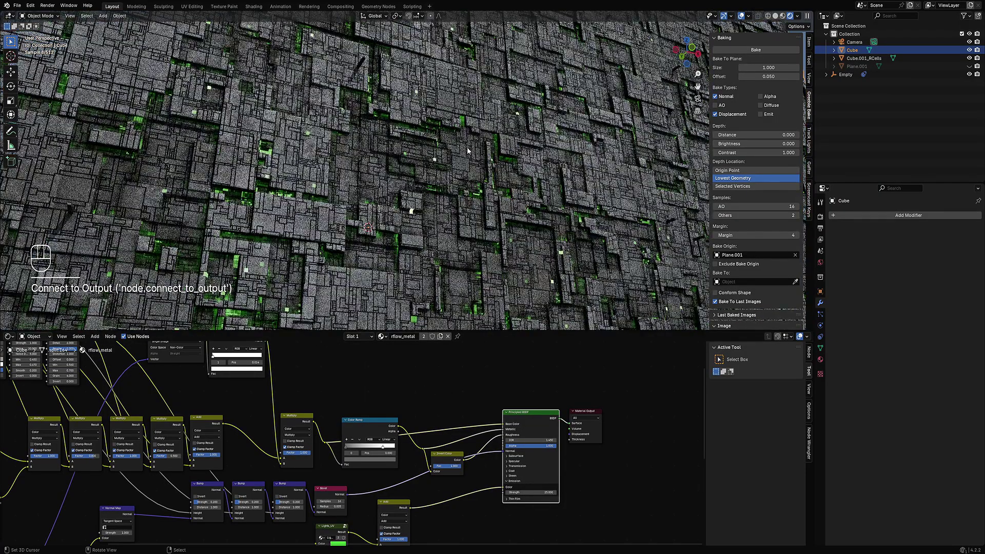
- Hide the viewport overlays and set the factor of the Multiply node feeding the final Color Ramp to 0.8
{"action": "scroll", "coordinate": [467, 150], "scroll_direction": "down", "scroll_amount": 7}
{"action": "middle_click_drag", "start_coordinate": [452, 277], "coordinate": [460, 236]}
{"action": "scroll", "coordinate": [460, 236], "scroll_direction": "up", "scroll_amount": 1}
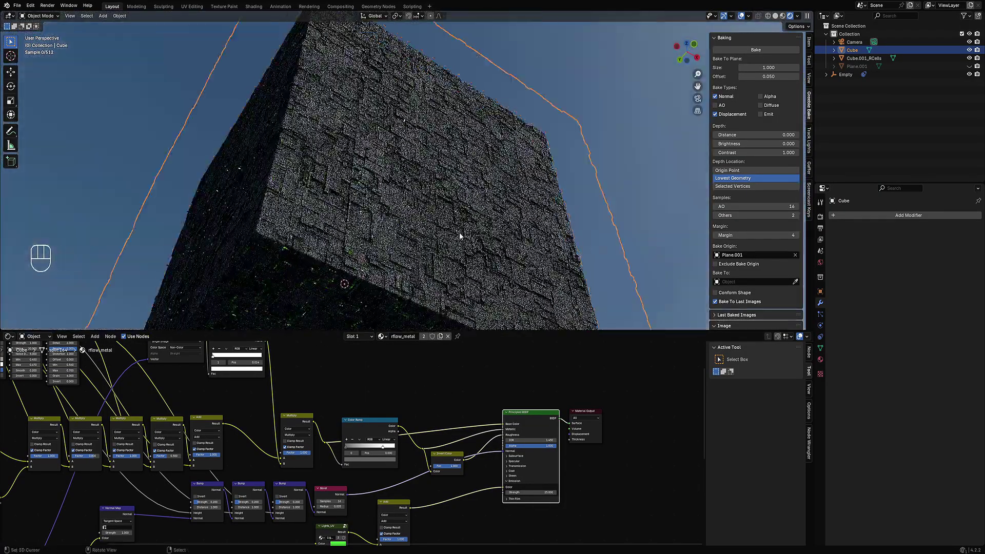
{"action": "key", "text": "shift+alt+z"}
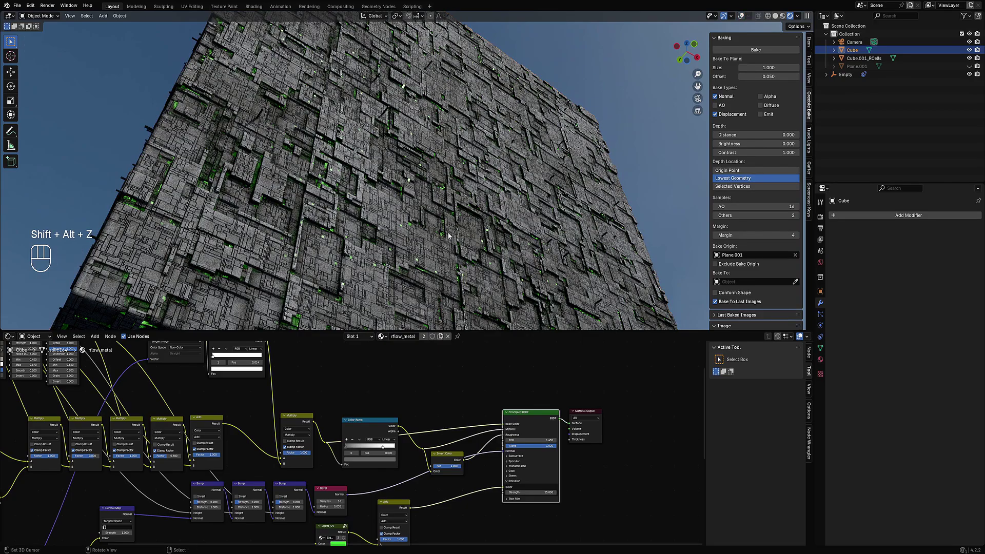
{"action": "scroll", "coordinate": [418, 460], "scroll_direction": "up", "scroll_amount": 3}
{"action": "scroll", "coordinate": [373, 427], "scroll_direction": "up", "scroll_amount": 2}
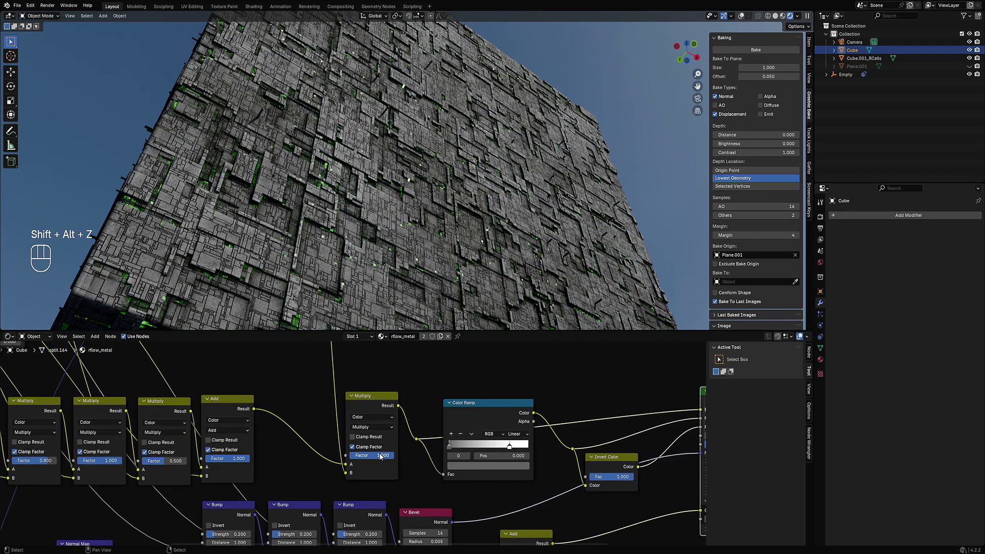
{"action": "left_click", "coordinate": [344, 455]}
{"action": "key", "text": "Return"}
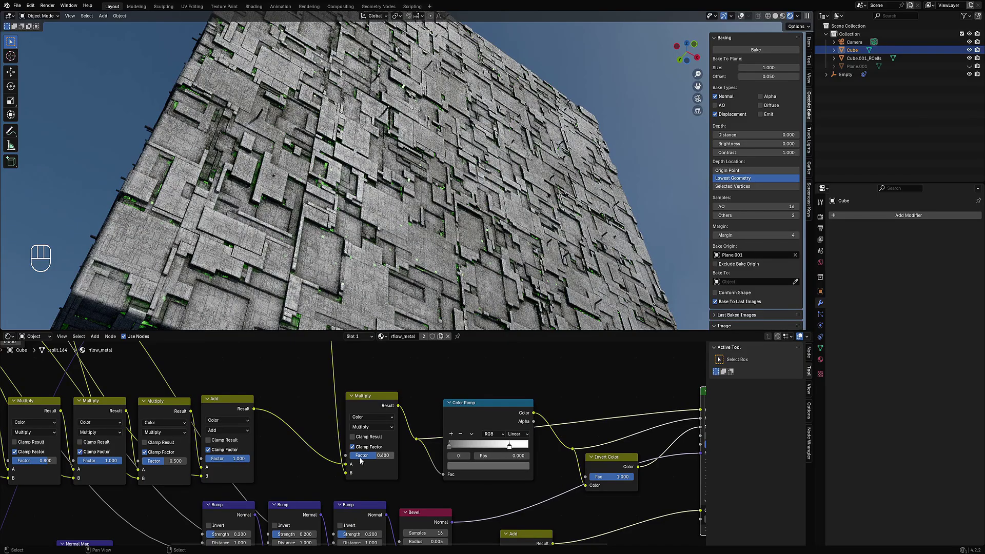
{"action": "key", "text": "Return"}
- Show the overlays again and examine the panel line pattern on the cube's faces up close and through the camera
{"action": "middle_click_drag", "start_coordinate": [370, 215], "coordinate": [424, 236]}
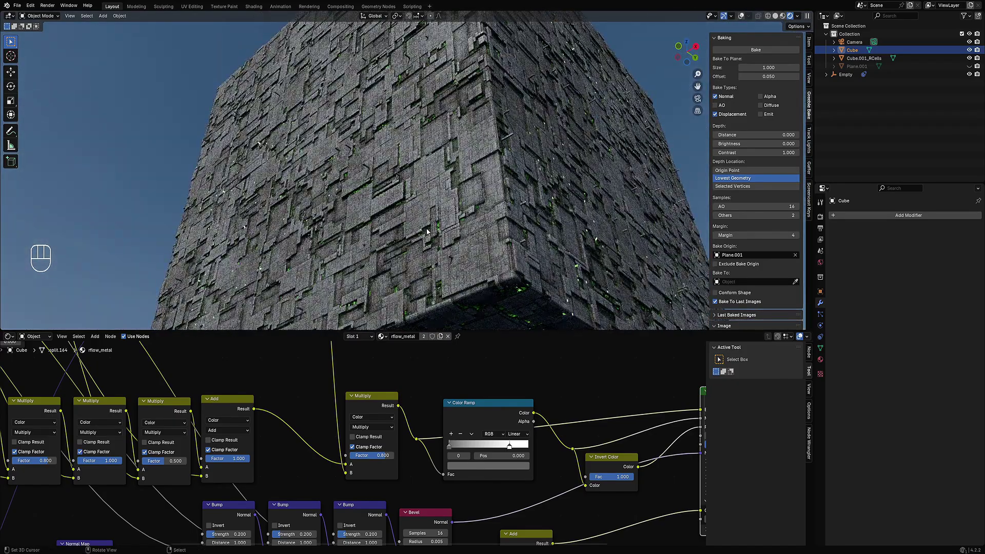
{"action": "key", "text": "shift+alt+z"}
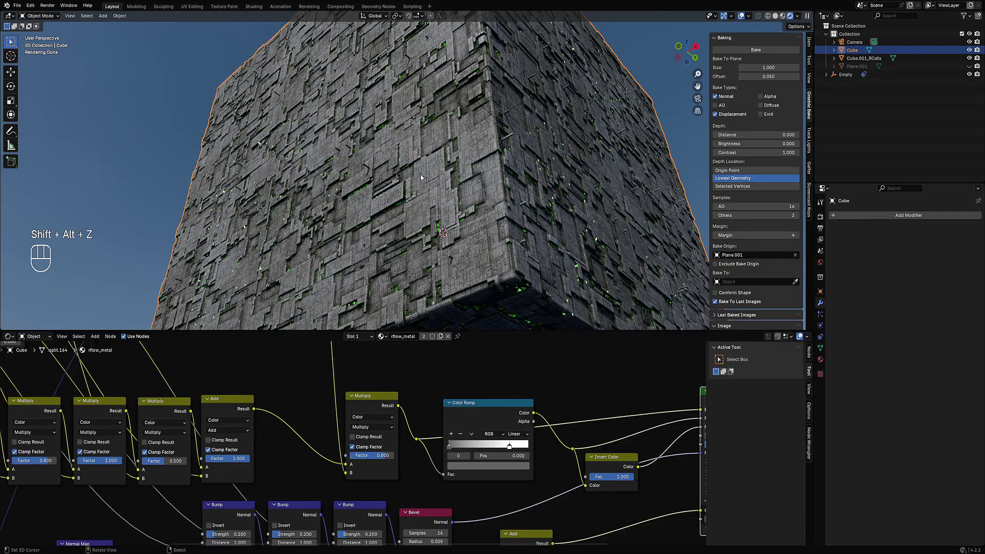
{"action": "key", "text": "KP_0"}
{"action": "key", "text": "KP_0"}
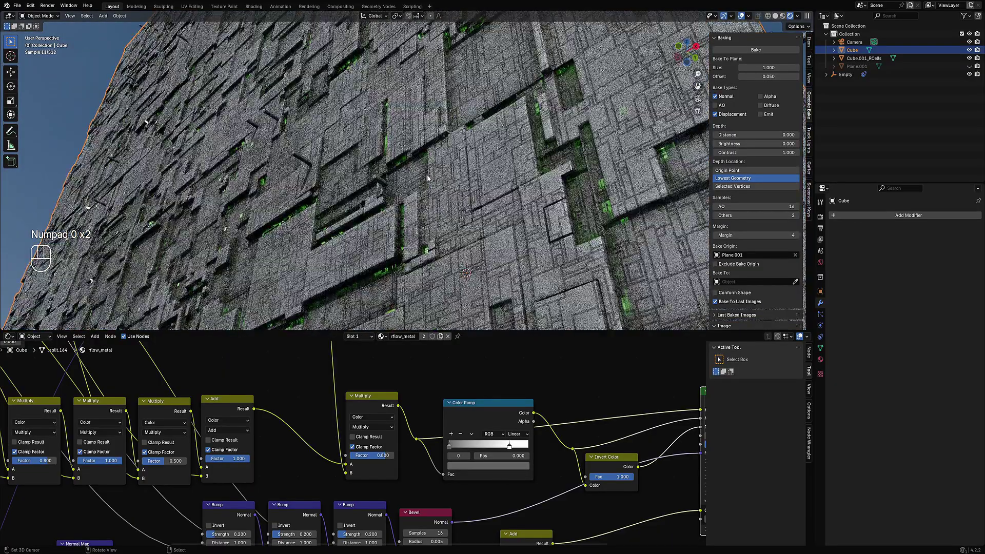
{"action": "middle_click_drag", "start_coordinate": [427, 178], "coordinate": [470, 183]}
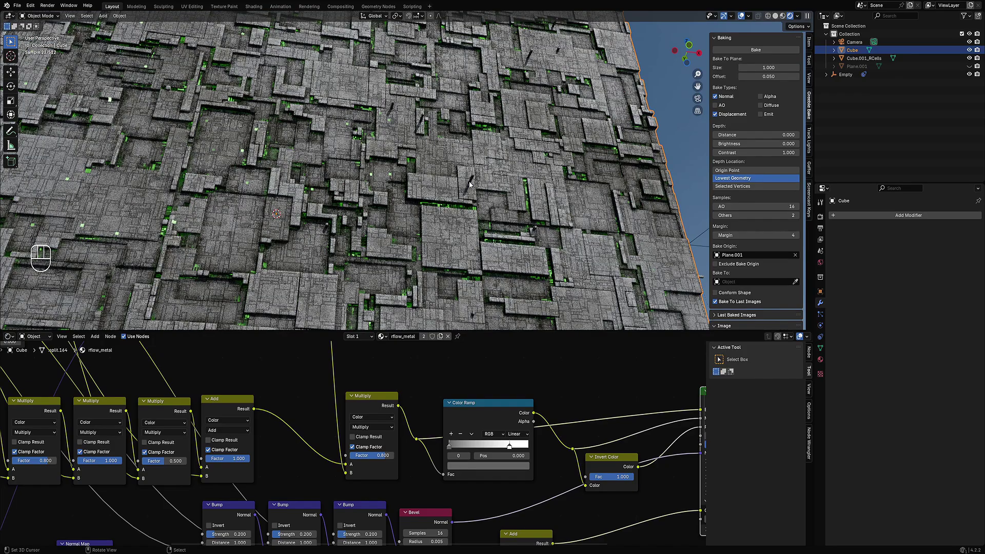
{"action": "scroll", "coordinate": [263, 297], "scroll_direction": "down", "scroll_amount": 2}
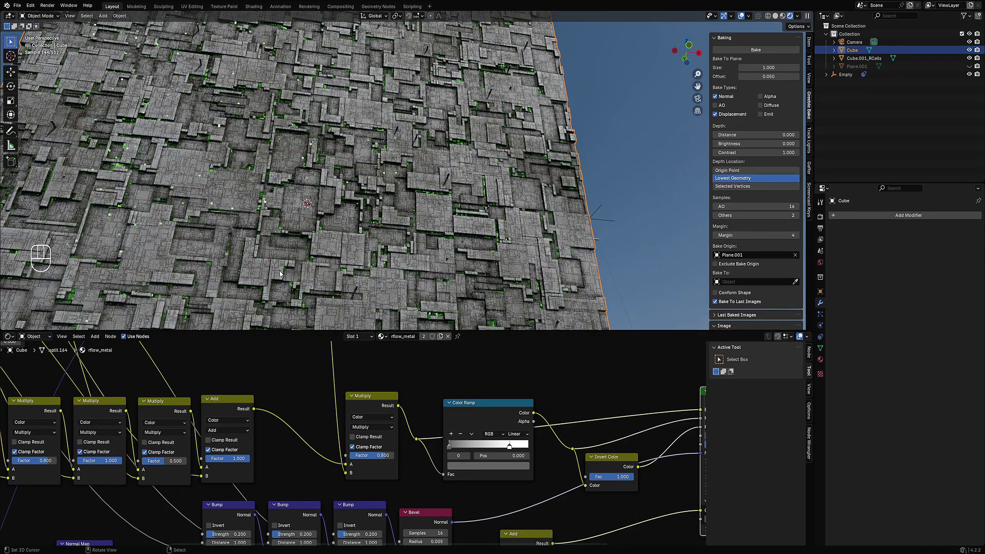
{"action": "scroll", "coordinate": [287, 269], "scroll_direction": "down", "scroll_amount": 3}
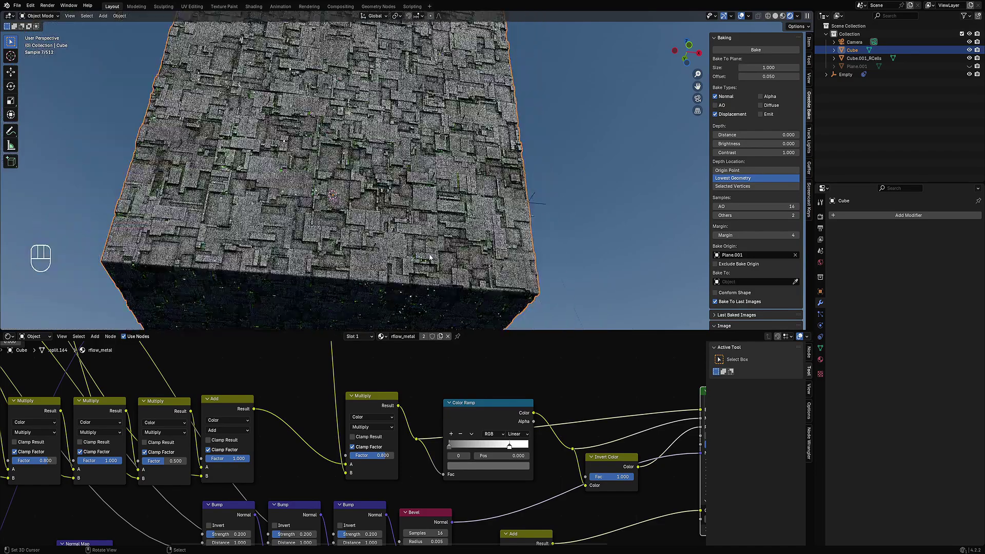
{"action": "scroll", "coordinate": [336, 256], "scroll_direction": "down", "scroll_amount": 5}
{"action": "key", "text": "KP_0"}
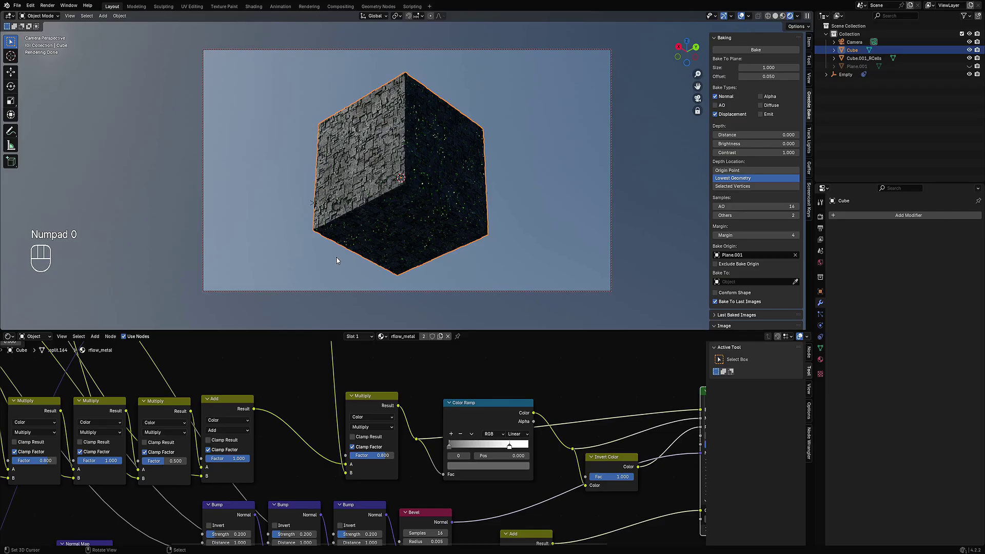
{"action": "middle_click_drag", "start_coordinate": [337, 256], "coordinate": [496, 177]}
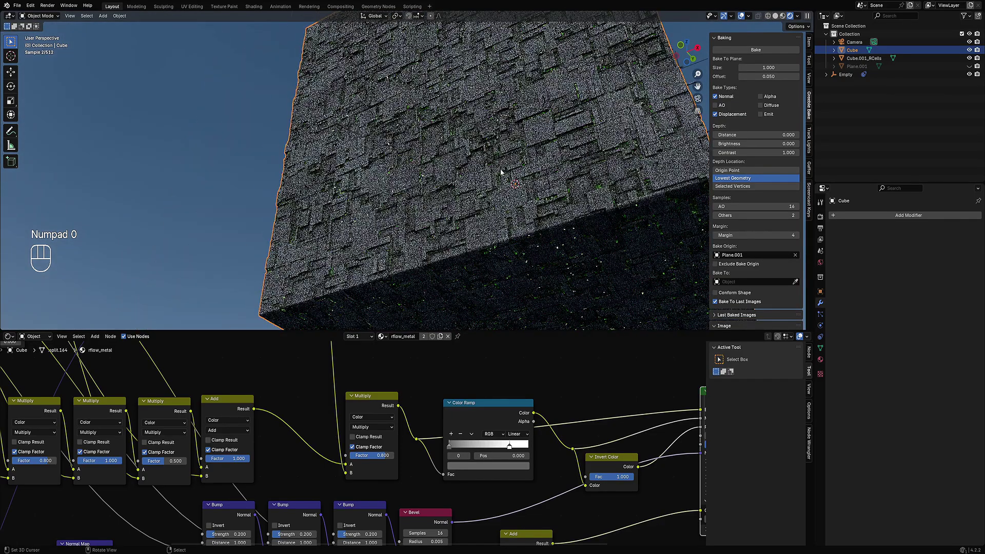
{"action": "scroll", "coordinate": [495, 177], "scroll_direction": "up", "scroll_amount": 2}
{"action": "scroll", "coordinate": [389, 395], "scroll_direction": "down", "scroll_amount": 4}
{"action": "scroll", "coordinate": [388, 257], "scroll_direction": "up", "scroll_amount": 5}
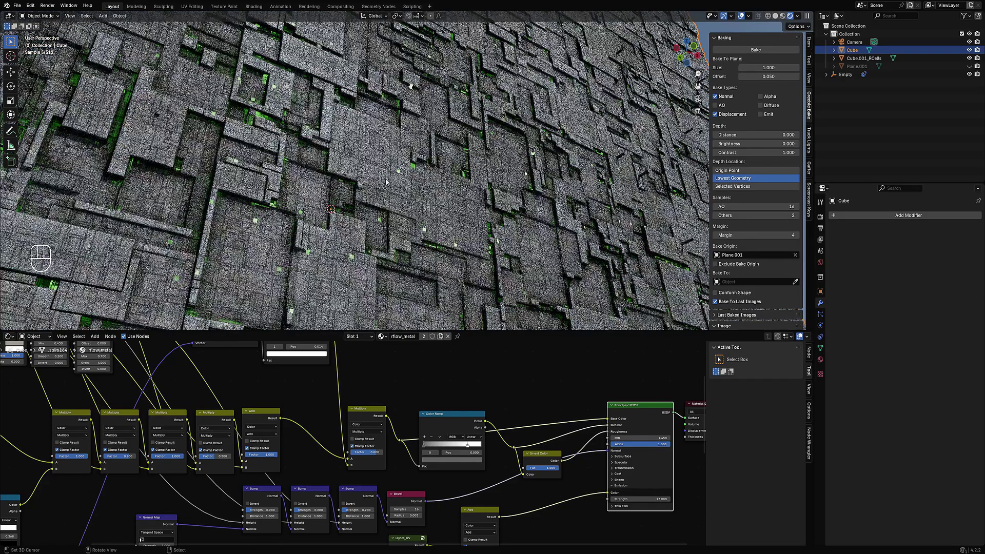
- Try a uniform scale of 0.5 on the Mapping node that drives the bake_normal texture
{"action": "scroll", "coordinate": [191, 465], "scroll_direction": "down", "scroll_amount": 3}
{"action": "scroll", "coordinate": [264, 436], "scroll_direction": "up", "scroll_amount": 6}
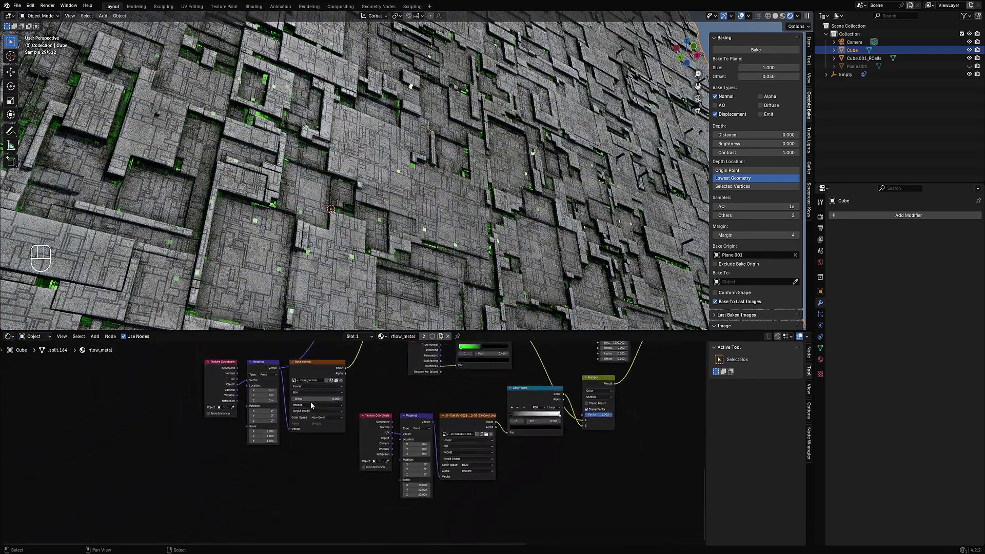
{"action": "left_click_drag", "start_coordinate": [242, 426], "coordinate": [242, 426]}
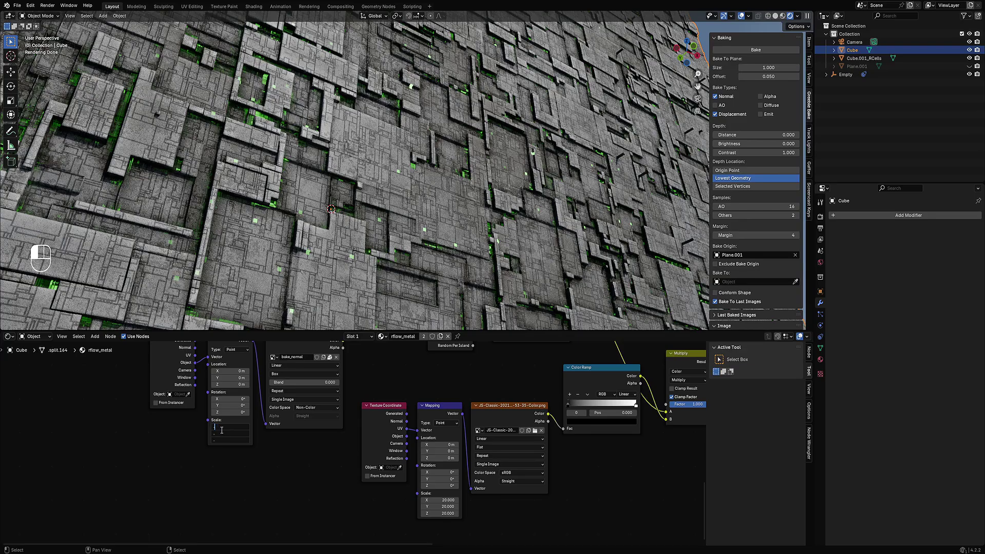
{"action": "type", "text": "0.5"}
{"action": "key", "text": "Return"}
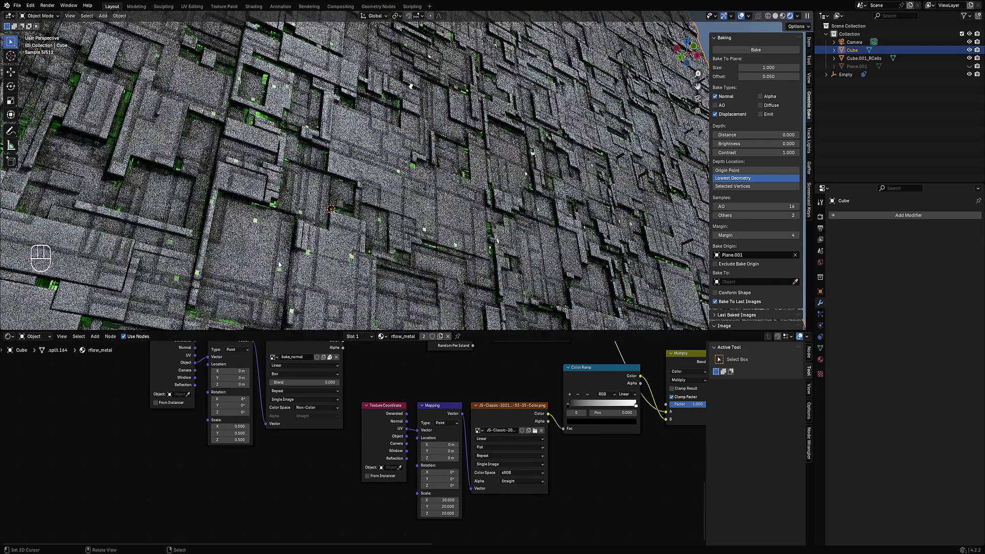
- Inspect the cube's panel pattern and set the bake_normal texture's Mapping scale to 0.8 on all axes
{"action": "scroll", "coordinate": [281, 261], "scroll_direction": "down", "scroll_amount": 4}
{"action": "scroll", "coordinate": [281, 261], "scroll_direction": "down", "scroll_amount": 1}
{"action": "middle_click_drag", "start_coordinate": [442, 221], "coordinate": [400, 255], "text": "shift"}
{"action": "scroll", "coordinate": [400, 255], "scroll_direction": "up", "scroll_amount": 3}
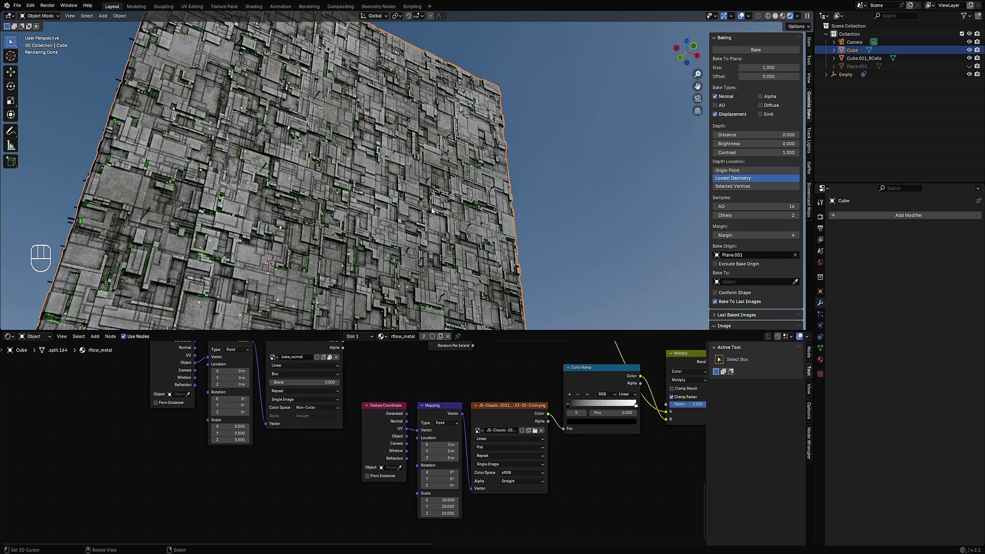
{"action": "middle_click_drag", "start_coordinate": [425, 222], "coordinate": [386, 224]}
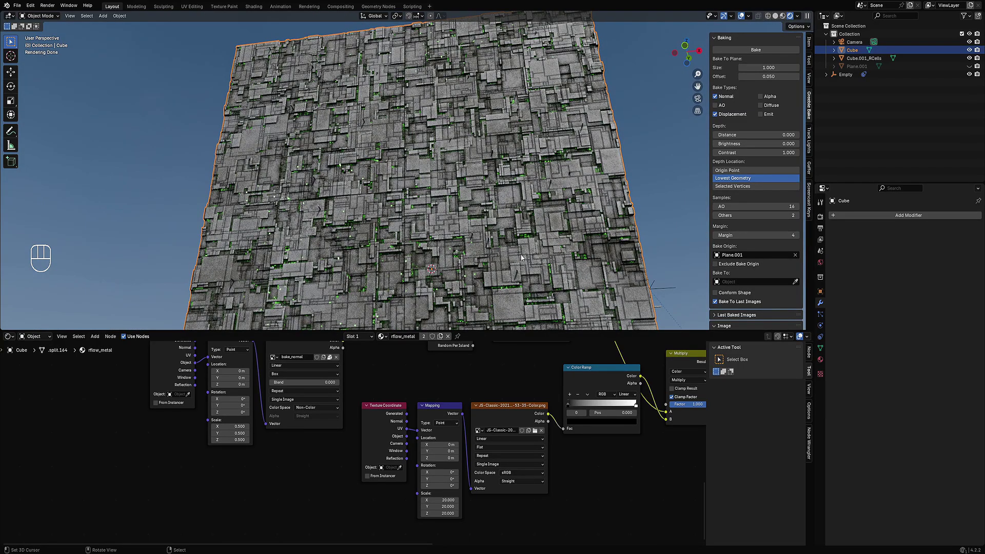
{"action": "middle_click_drag", "start_coordinate": [522, 257], "coordinate": [469, 216]}
{"action": "scroll", "coordinate": [238, 439], "scroll_direction": "up", "scroll_amount": 2}
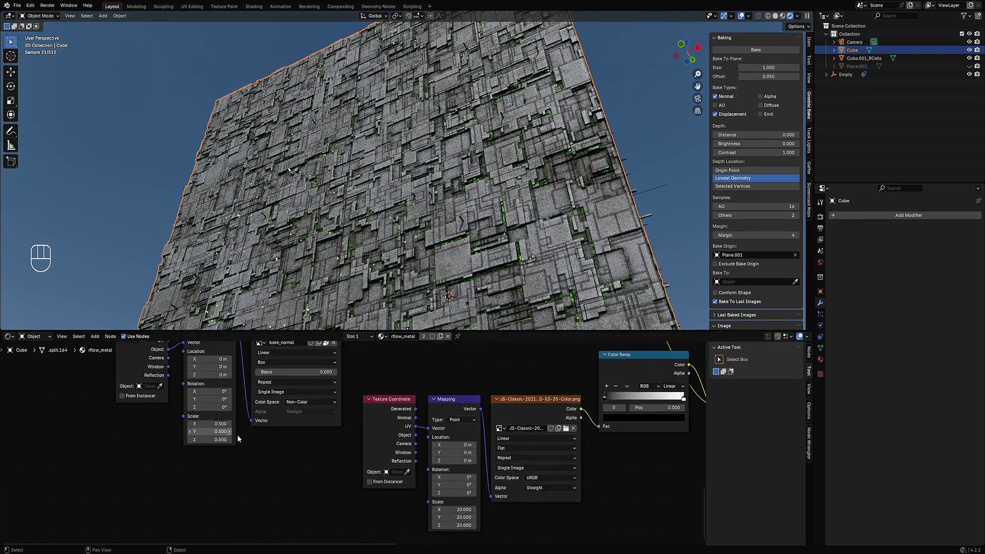
{"action": "scroll", "coordinate": [237, 439], "scroll_direction": "up", "scroll_amount": 1}
{"action": "left_click_drag", "start_coordinate": [217, 423], "coordinate": [218, 440]}
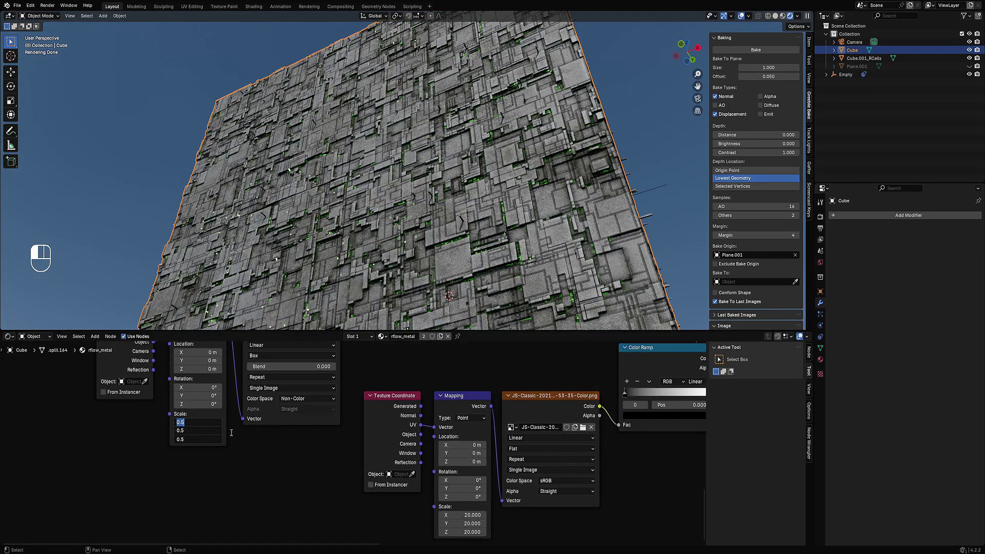
{"action": "key", "text": "Return"}
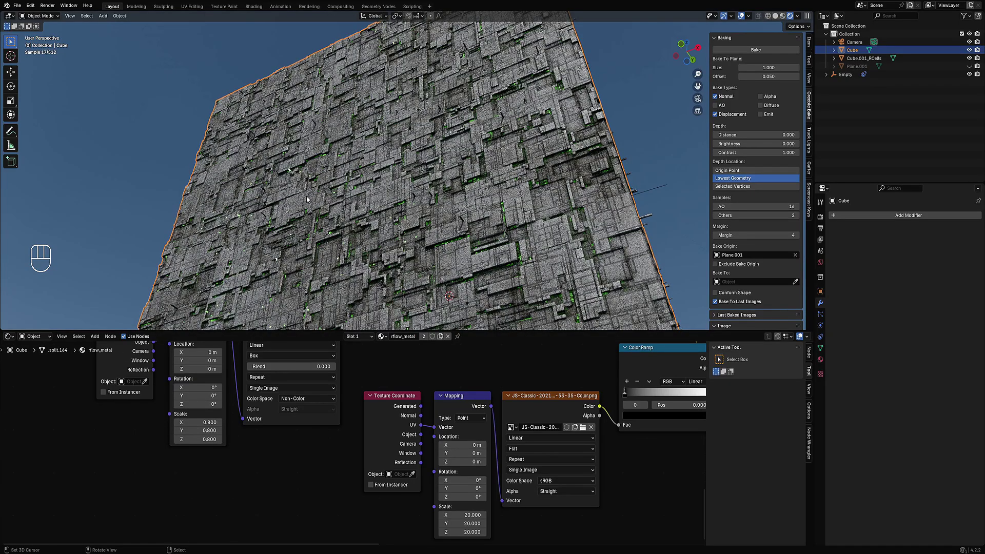
- Move the white stop of the Color Ramp feeding the Principled BSDF to about 0.437
{"action": "middle_click_drag", "start_coordinate": [307, 199], "coordinate": [377, 206]}
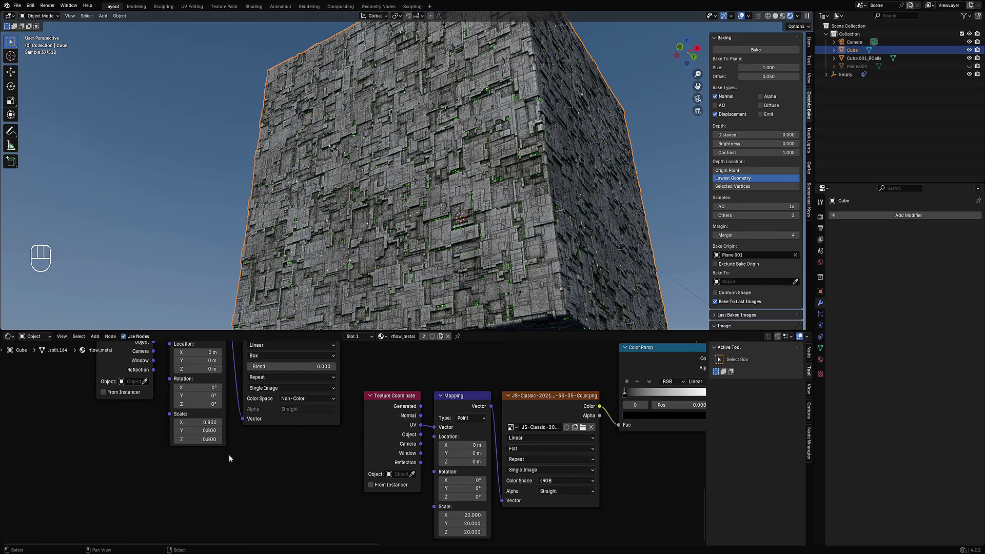
{"action": "scroll", "coordinate": [391, 439], "scroll_direction": "down", "scroll_amount": 5}
{"action": "middle_click_drag", "start_coordinate": [666, 360], "coordinate": [468, 488]}
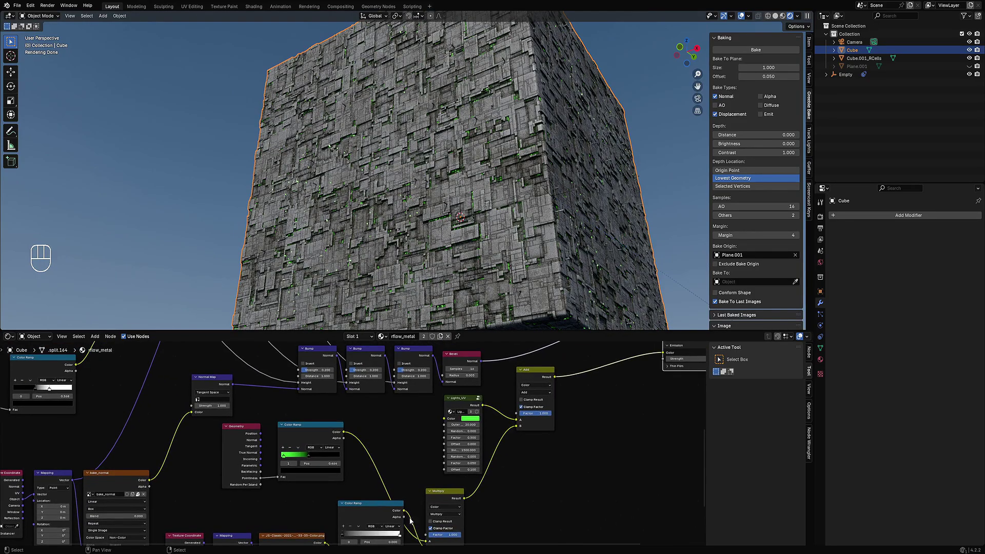
{"action": "middle_click_drag", "start_coordinate": [550, 462], "coordinate": [489, 545]}
{"action": "scroll", "coordinate": [482, 308], "scroll_direction": "up", "scroll_amount": 2}
{"action": "scroll", "coordinate": [483, 389], "scroll_direction": "up", "scroll_amount": 3}
{"action": "middle_click_drag", "start_coordinate": [476, 234], "coordinate": [480, 246]}
{"action": "left_click_drag", "start_coordinate": [490, 403], "coordinate": [466, 405]}
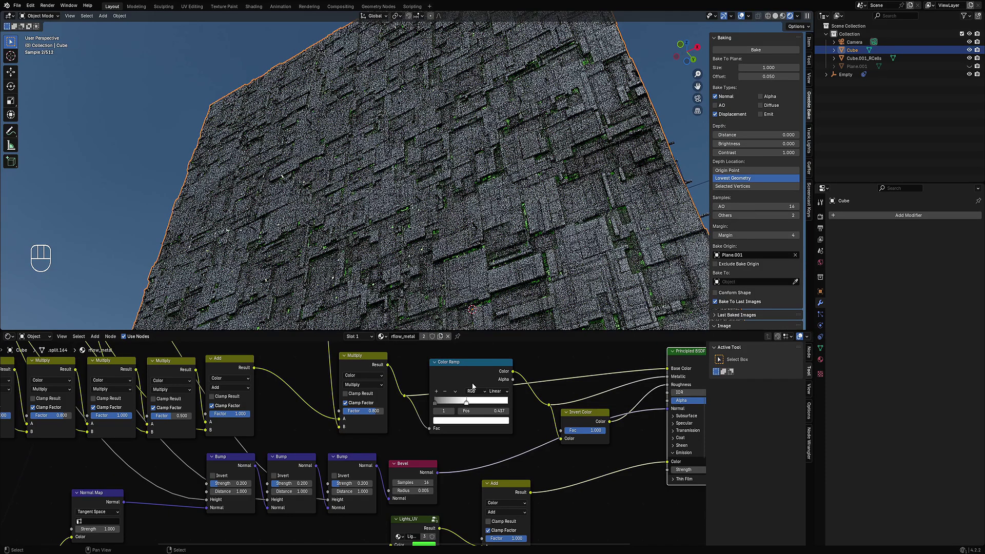
- Align the camera to a view showing the cube's lower corner and make an empty for it to focus on
{"action": "middle_click_drag", "start_coordinate": [542, 144], "coordinate": [495, 210]}
{"action": "key", "text": "ctrl+alt+KP_0"}
{"action": "scroll", "coordinate": [496, 205], "scroll_direction": "down", "scroll_amount": 5}
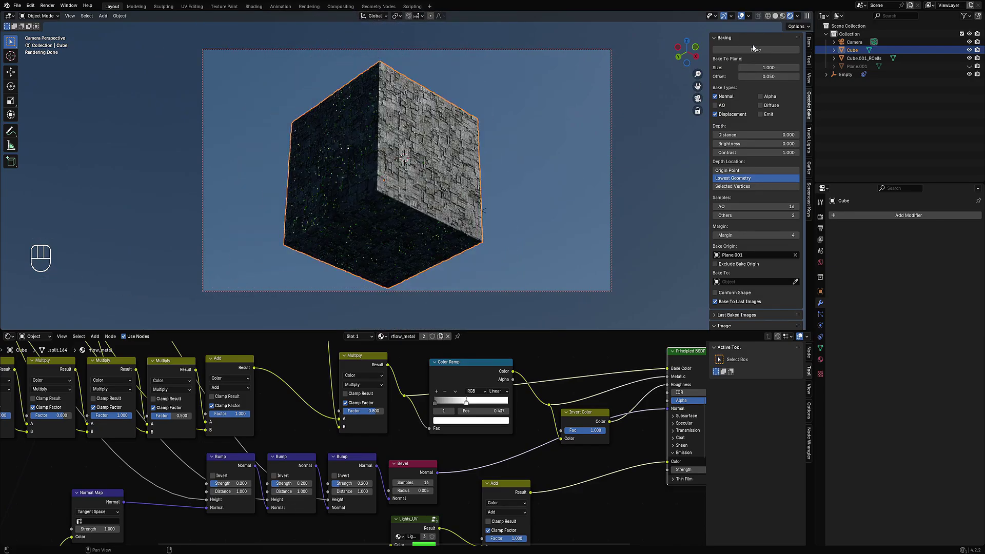
{"action": "left_click", "coordinate": [809, 137]}
{"action": "left_click", "coordinate": [749, 50]}
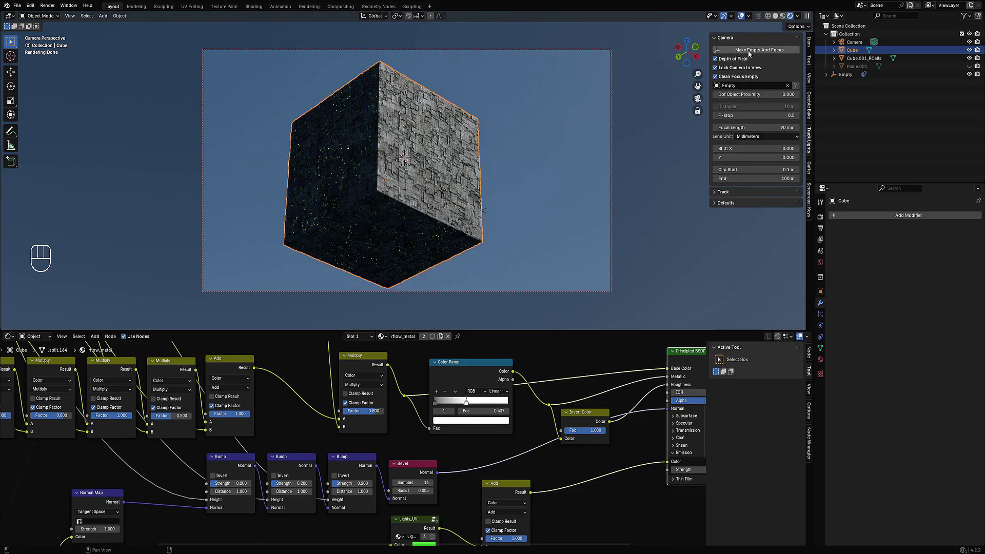
- Centre the cube in the camera frame, save the file and hide the viewport overlays
{"action": "middle_click_drag", "start_coordinate": [459, 163], "coordinate": [488, 158]}
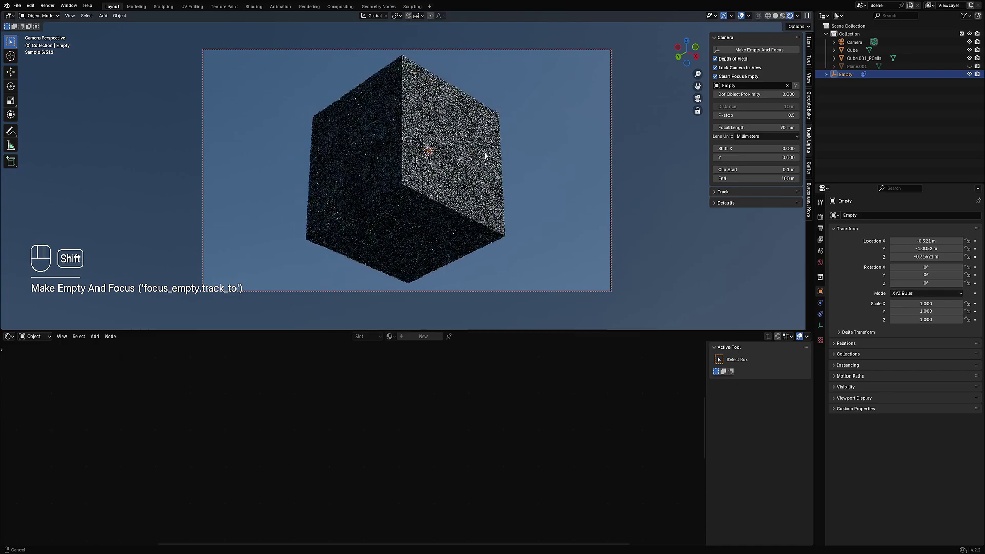
{"action": "key", "text": "ctrl+s"}
{"action": "key", "text": "shift+alt+z"}
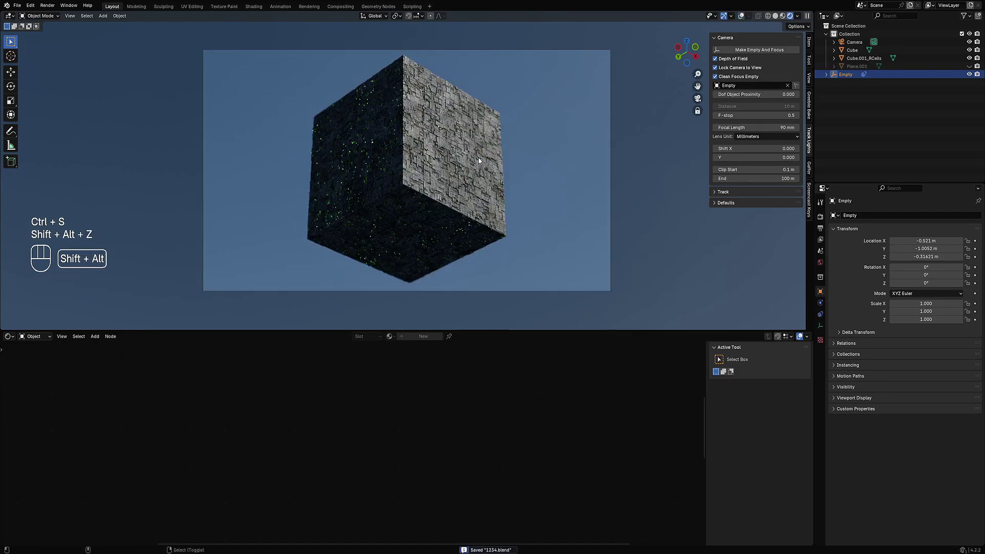
- Clear the "sky" filter from the world's HDRI library and filter it by "studio"
{"action": "left_click", "coordinate": [820, 262]}
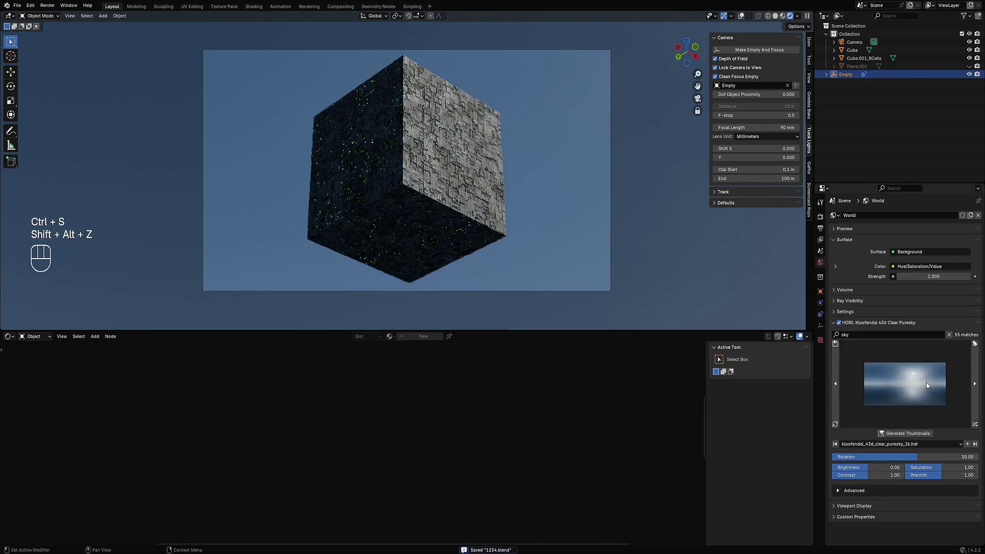
{"action": "left_click", "coordinate": [949, 335]}
{"action": "left_click", "coordinate": [880, 335]}
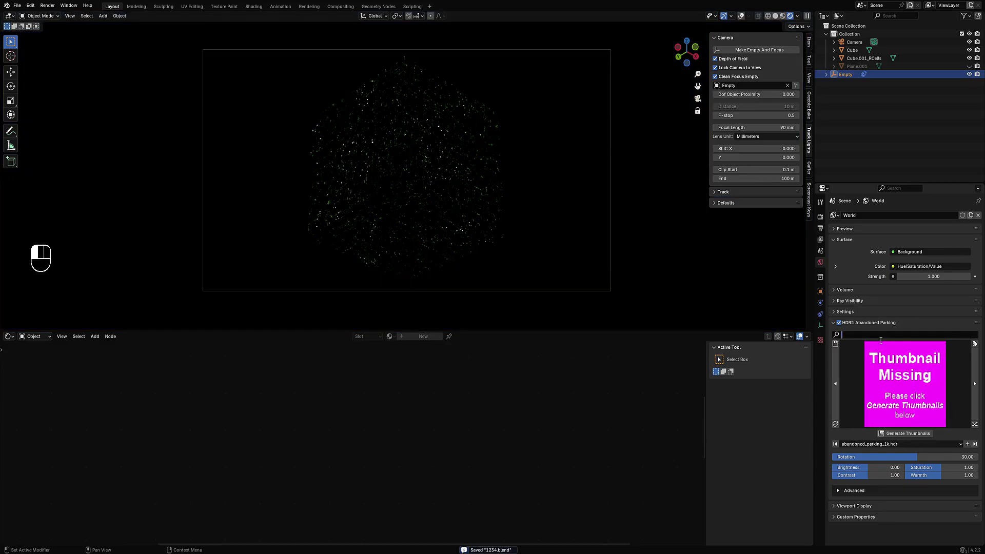
{"action": "type", "text": "studio"}
{"action": "key", "text": "Return"}
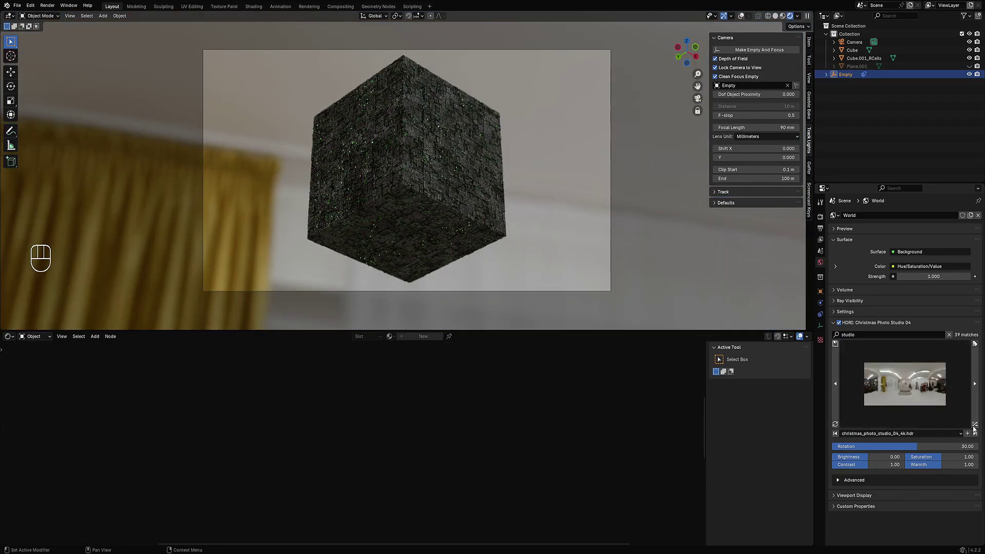
- Try several random studio HDRIs as the world lighting for the cube
{"action": "left_click", "coordinate": [974, 426]}
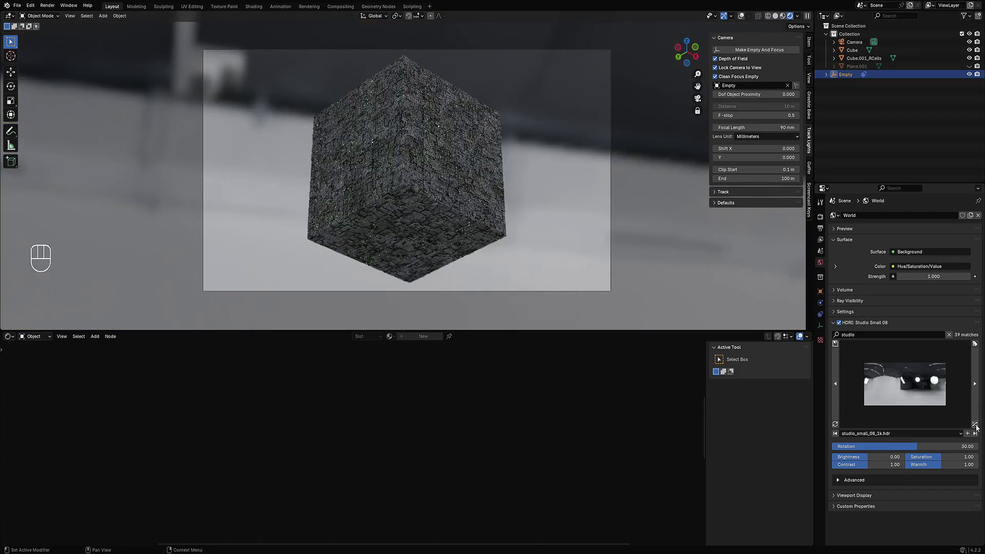
{"action": "left_click", "coordinate": [975, 426]}
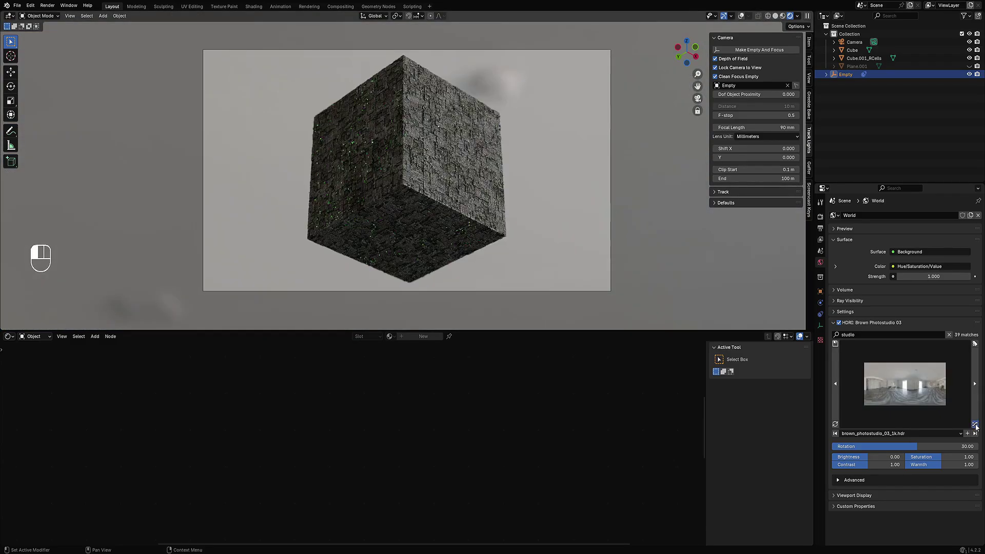
{"action": "left_click", "coordinate": [976, 426]}
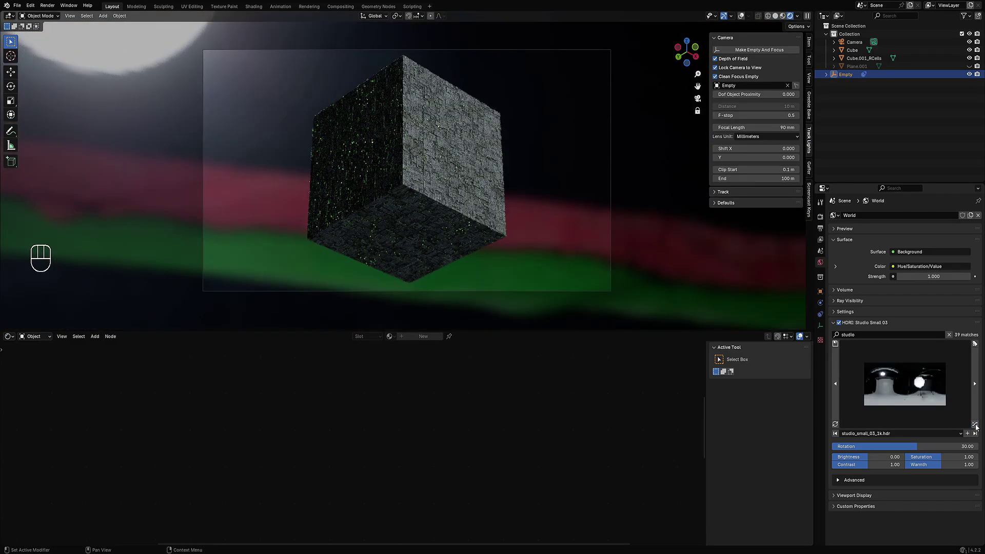
{"action": "left_click", "coordinate": [976, 426]}
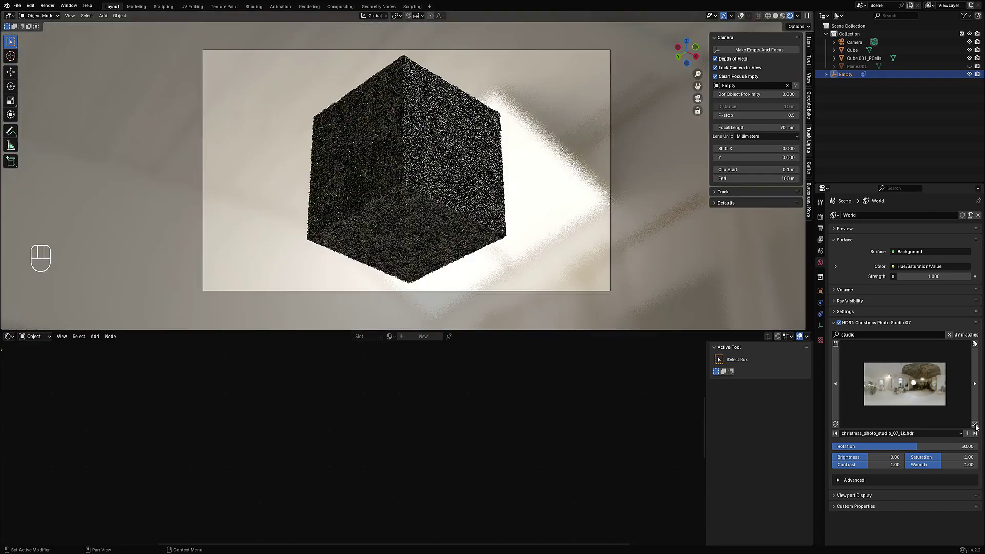
- Set the world HDRI to studio_small_01 from the filtered thumbnails
{"action": "left_click", "coordinate": [955, 405]}
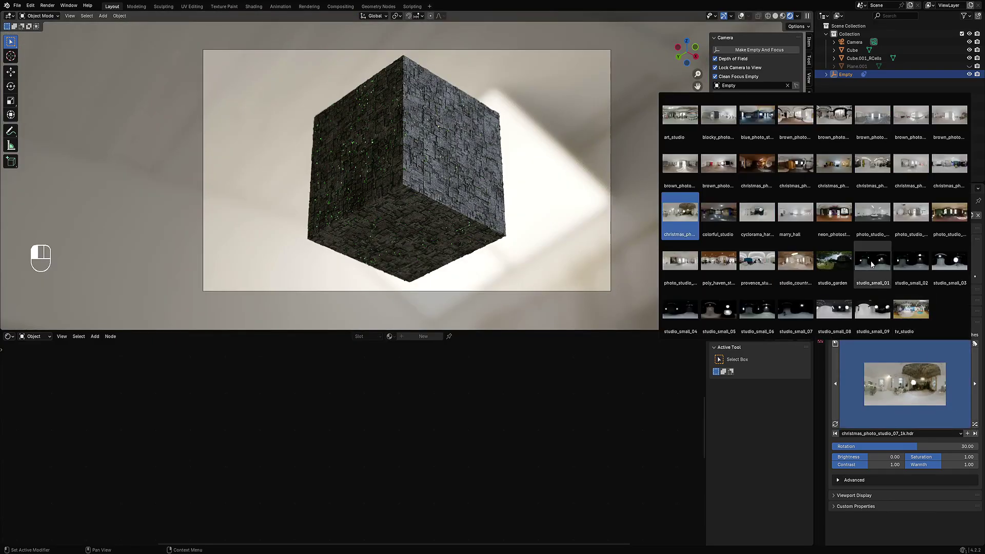
{"action": "left_click", "coordinate": [872, 262]}
{"action": "left_click", "coordinate": [906, 377]}
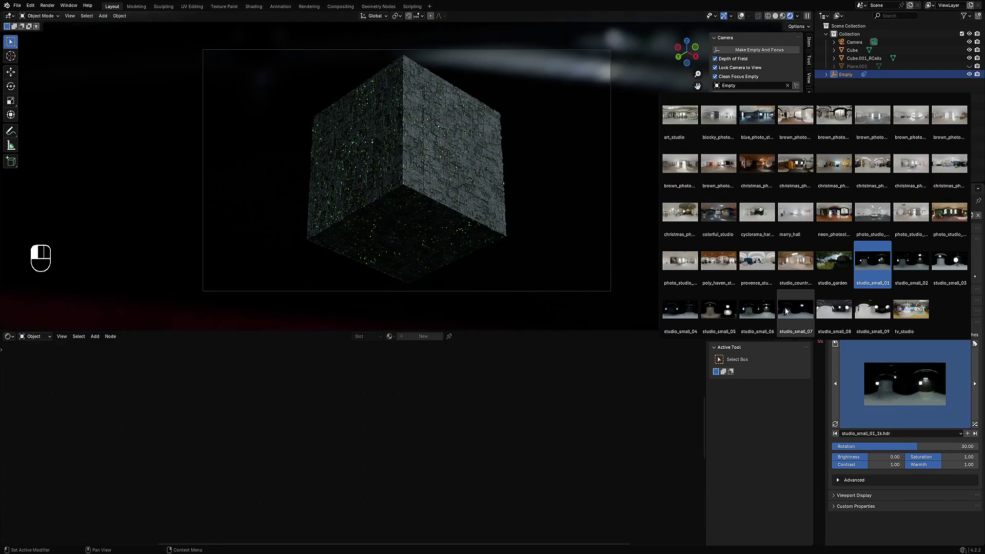
- Control the HDRI's background brightness separately and set it to -10
{"action": "left_click", "coordinate": [843, 480]}
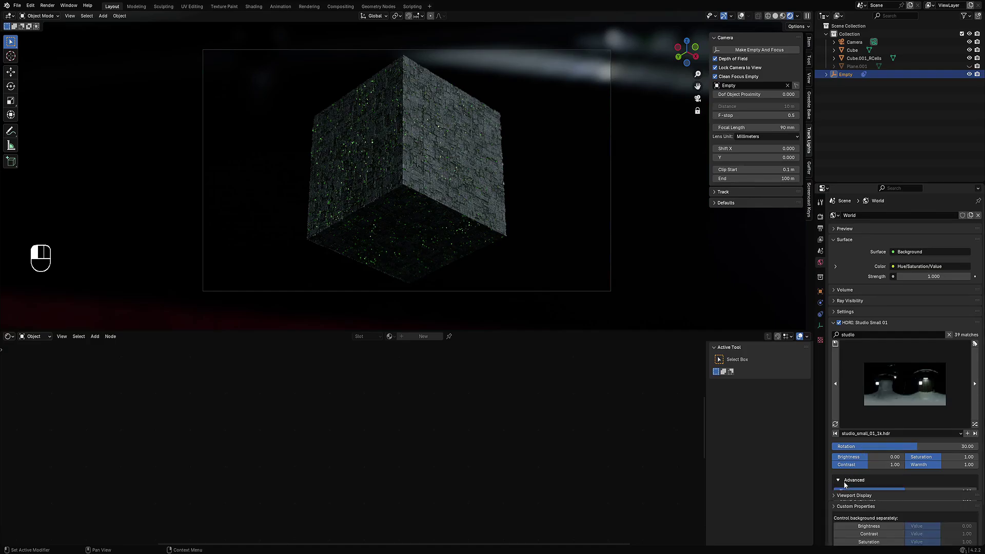
{"action": "scroll", "coordinate": [845, 487], "scroll_direction": "down", "scroll_amount": 2}
{"action": "scroll", "coordinate": [846, 488], "scroll_direction": "down", "scroll_amount": 2}
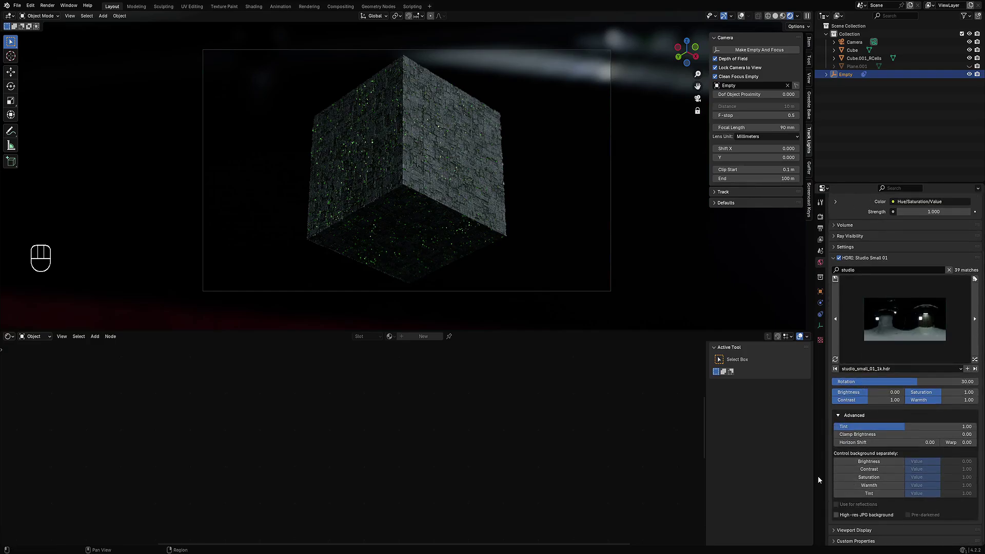
{"action": "left_click", "coordinate": [851, 461]}
{"action": "left_click_drag", "start_coordinate": [934, 472], "coordinate": [918, 472]}
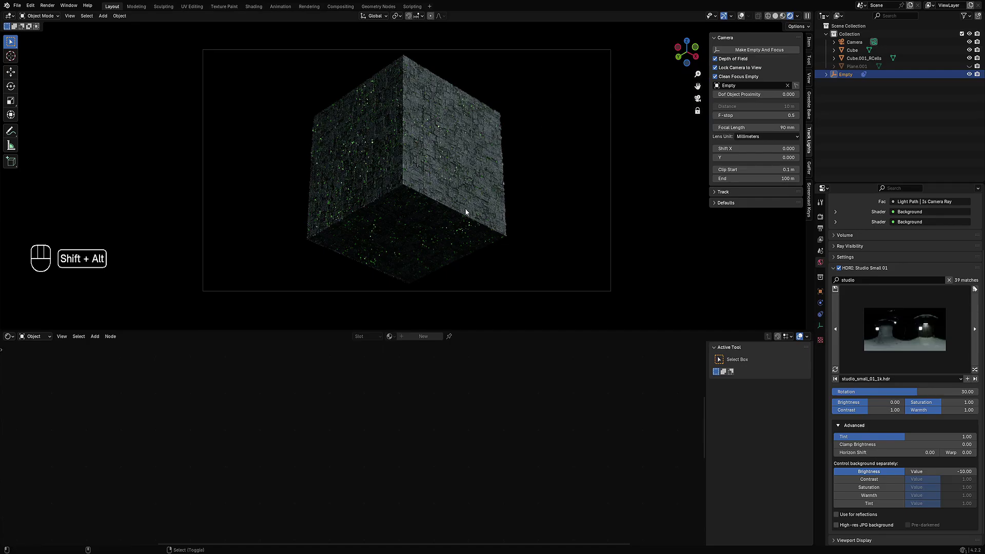
- Adjust the camera's angle on the cube, show the overlays again and enable Render Region in the output format settings
{"action": "middle_click_drag", "start_coordinate": [479, 180], "coordinate": [474, 191]}
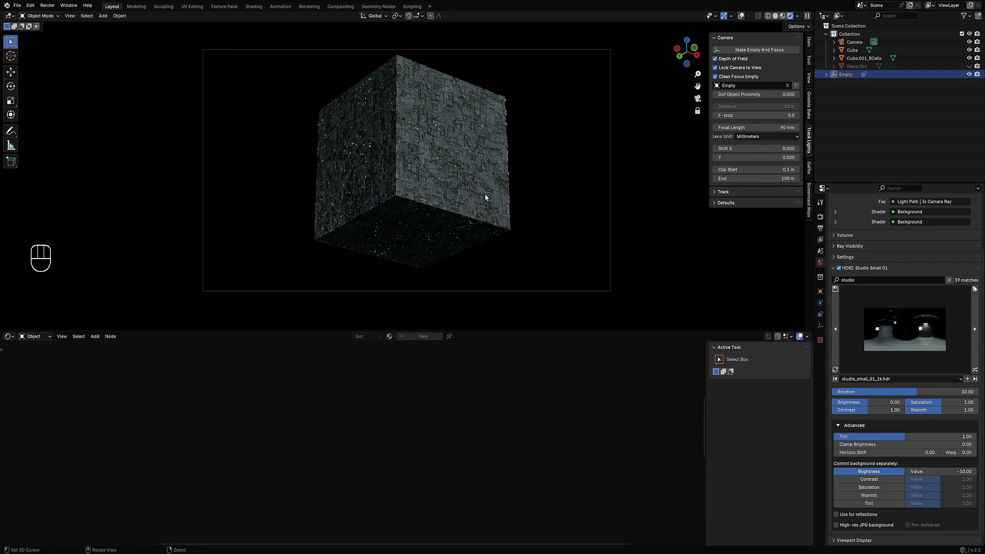
{"action": "key", "text": "shift+alt+z"}
{"action": "middle_click_drag", "start_coordinate": [497, 221], "coordinate": [497, 218]}
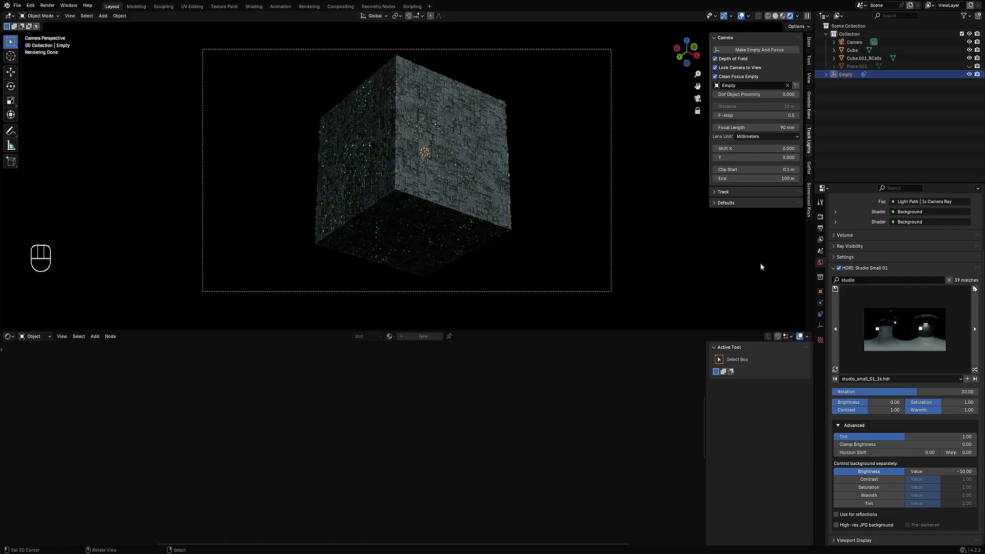
{"action": "left_click", "coordinate": [820, 216]}
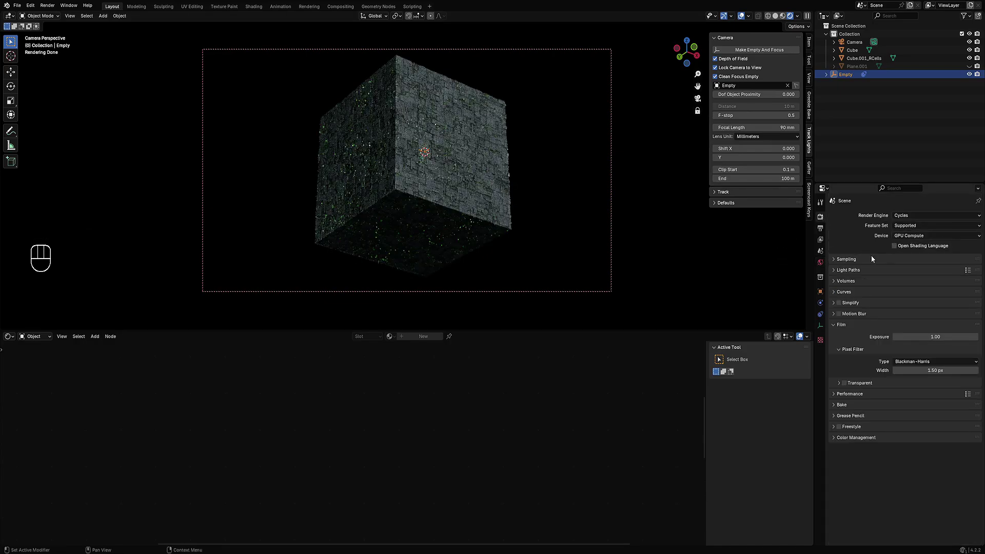
{"action": "left_click", "coordinate": [820, 228]}
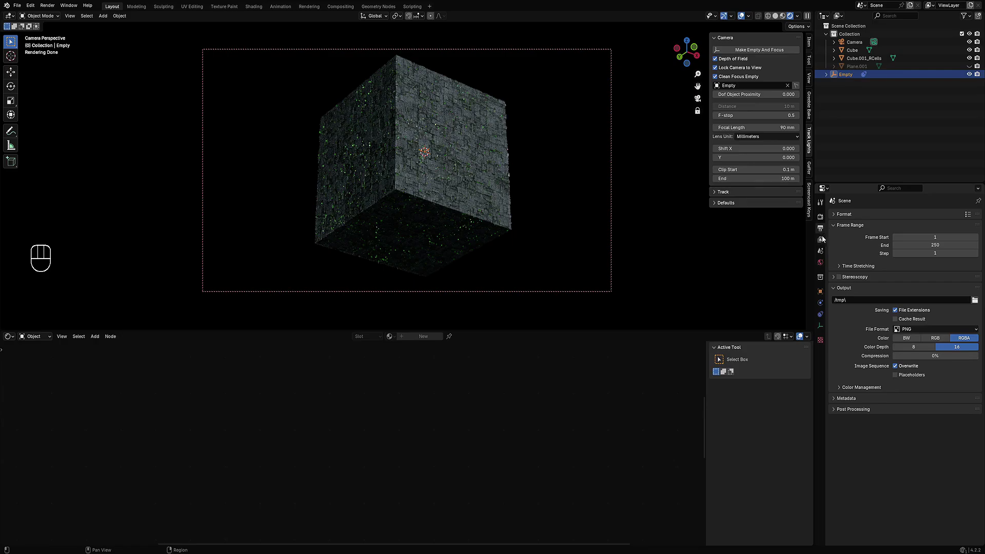
{"action": "left_click", "coordinate": [841, 214]}
{"action": "left_click", "coordinate": [896, 271]}
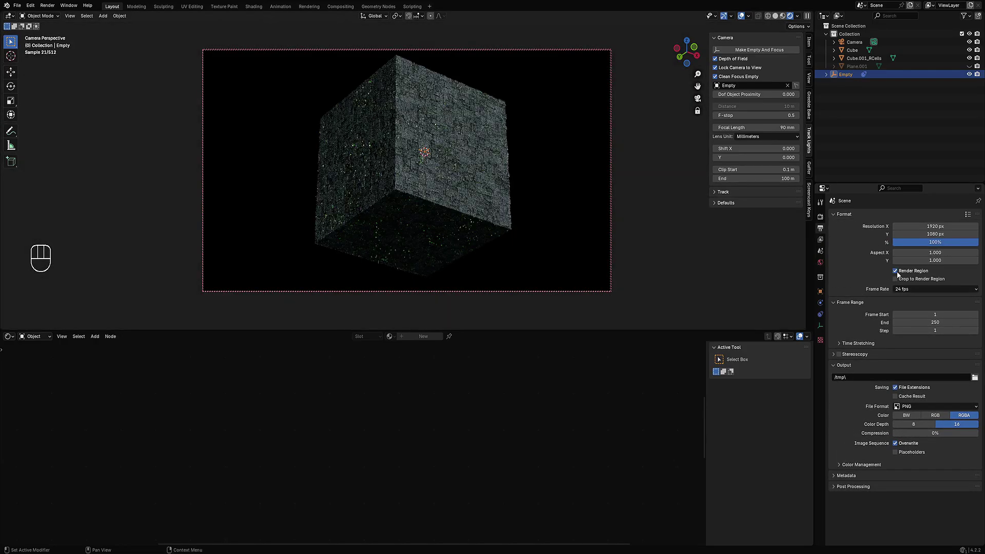
- Hide the overlays and move the camera in close on the cube's lower corner
{"action": "key", "text": "shift+alt+z"}
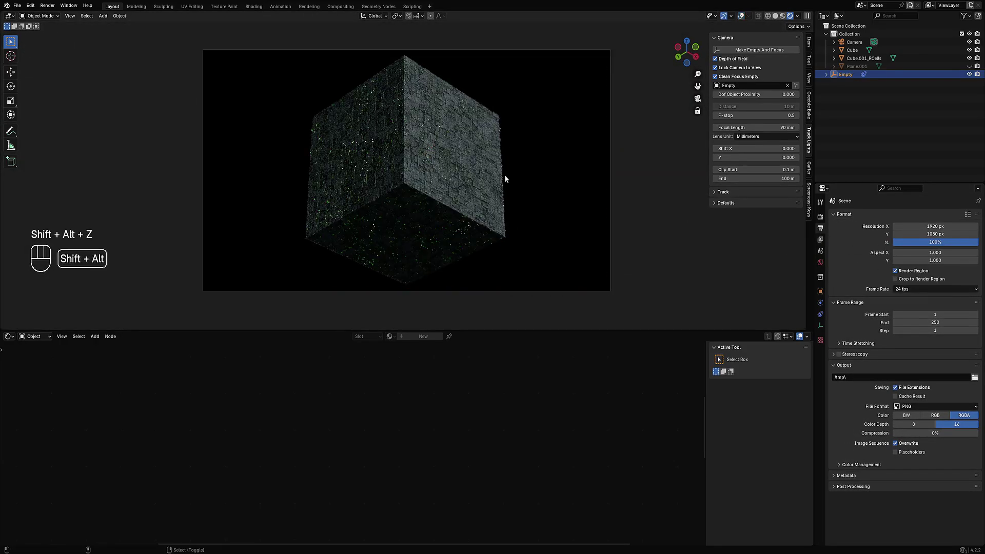
{"action": "left_click", "coordinate": [506, 179], "text": "shift"}
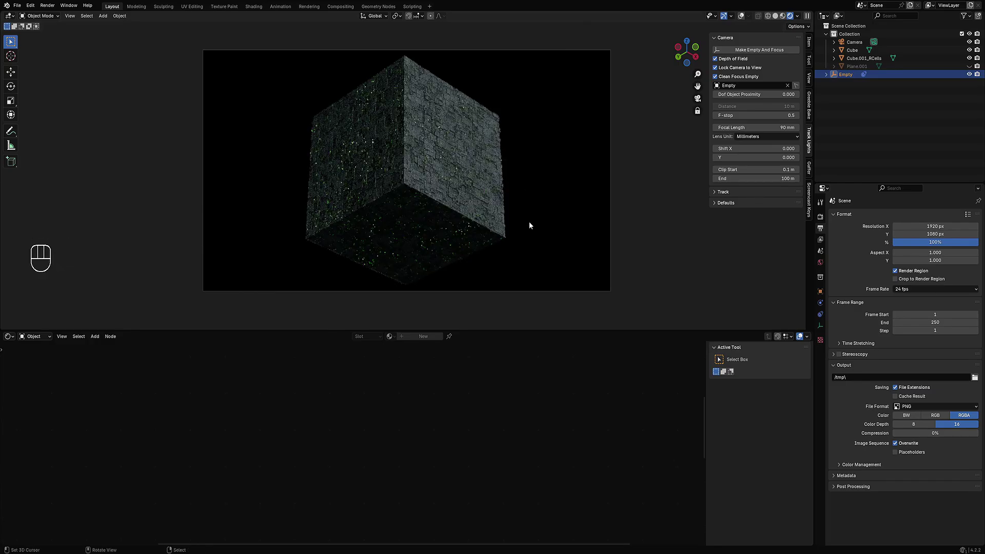
{"action": "scroll", "coordinate": [528, 218], "scroll_direction": "up", "scroll_amount": 5}
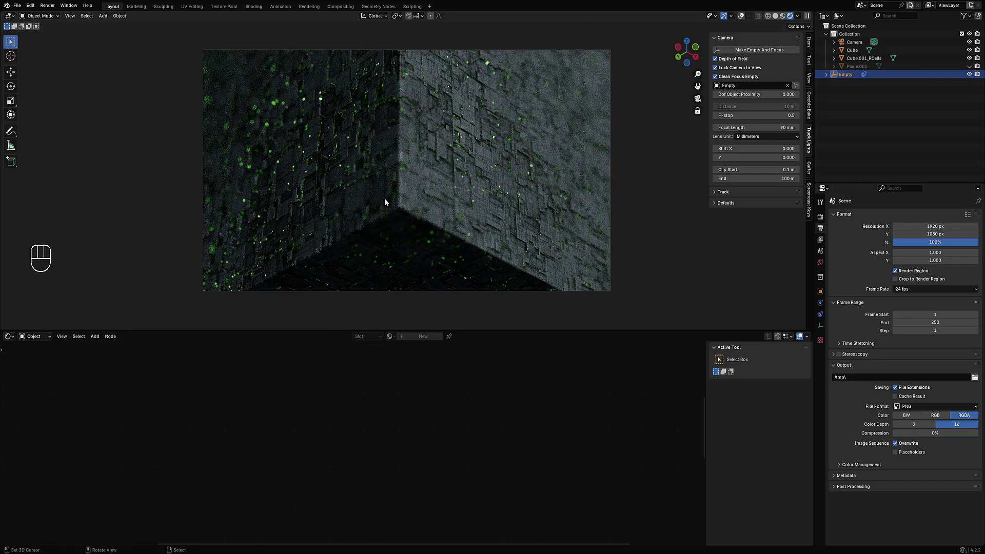
- Set the camera's F-stop to 2.0, compare the focus near and far, and frame the whole cube at an angle
{"action": "scroll", "coordinate": [385, 198], "scroll_direction": "down", "scroll_amount": 5}
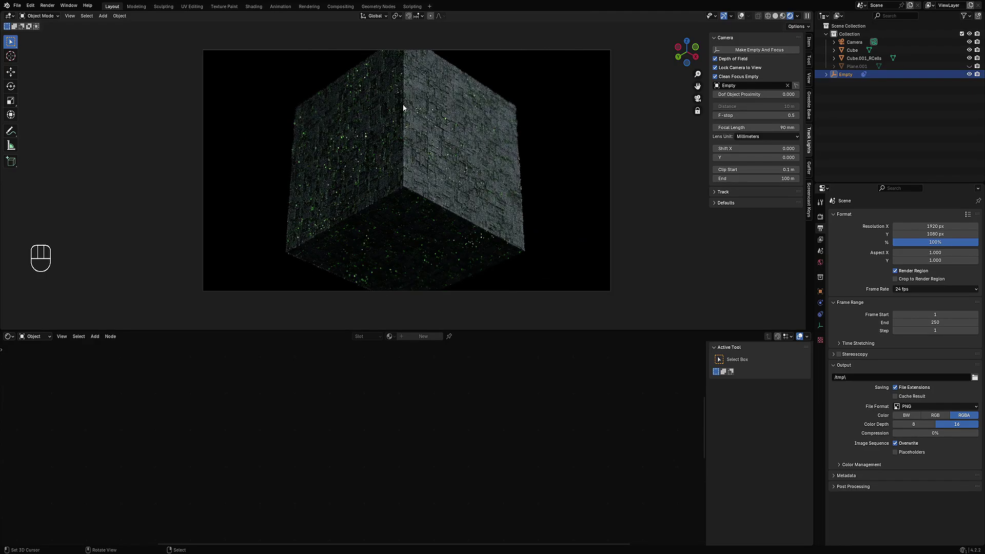
{"action": "scroll", "coordinate": [404, 113], "scroll_direction": "down", "scroll_amount": 2}
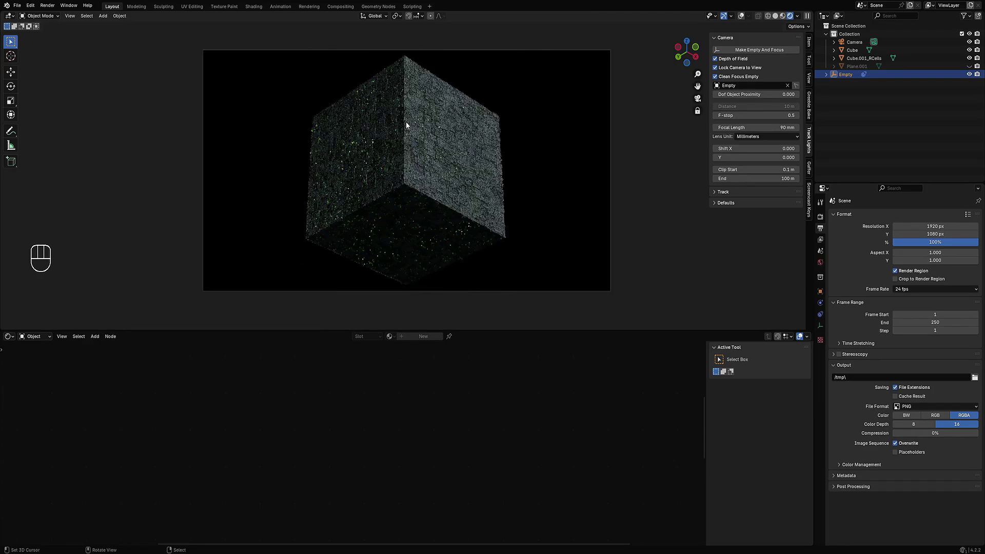
{"action": "left_click", "coordinate": [760, 115]}
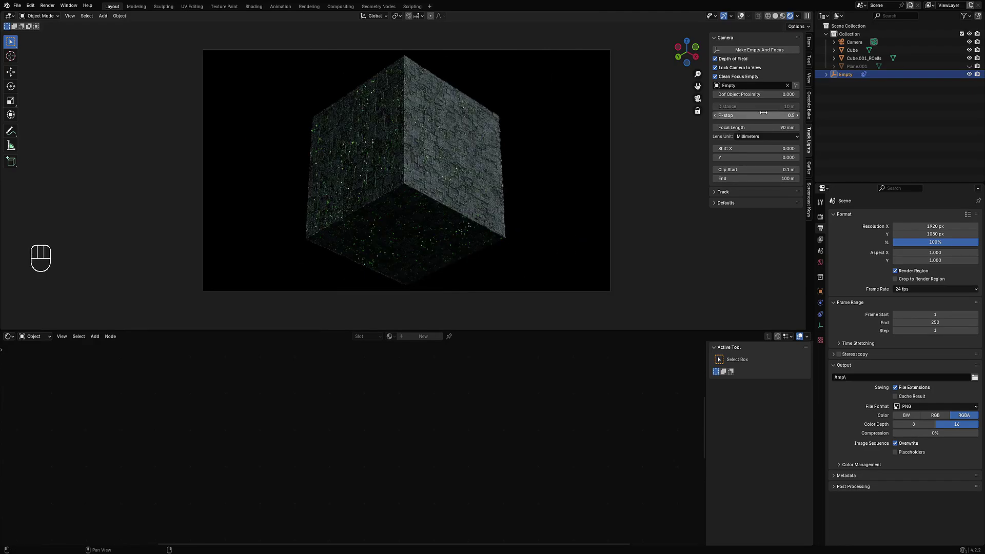
{"action": "type", "text": "2"}
{"action": "key", "text": "Return"}
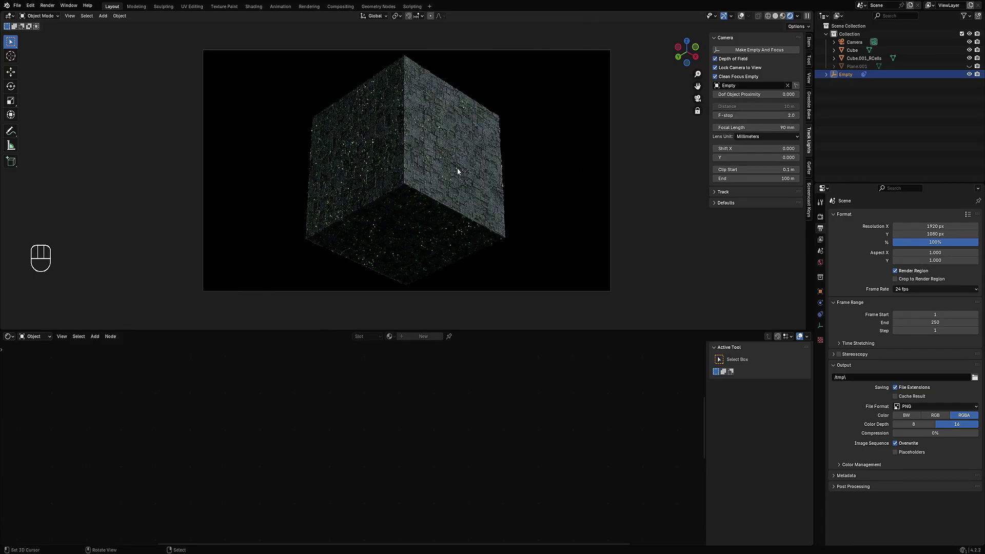
{"action": "scroll", "coordinate": [457, 168], "scroll_direction": "up", "scroll_amount": 5}
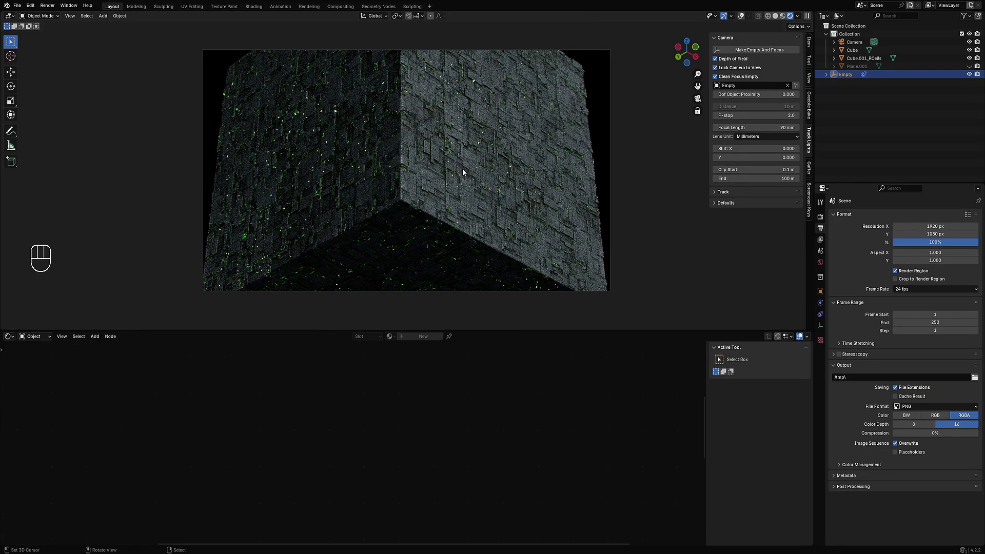
{"action": "scroll", "coordinate": [463, 172], "scroll_direction": "up", "scroll_amount": 3}
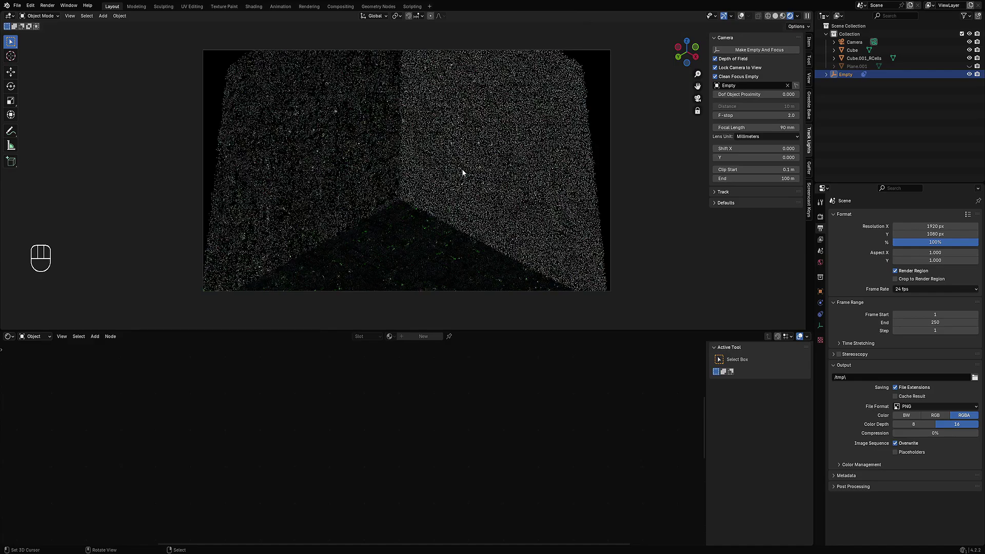
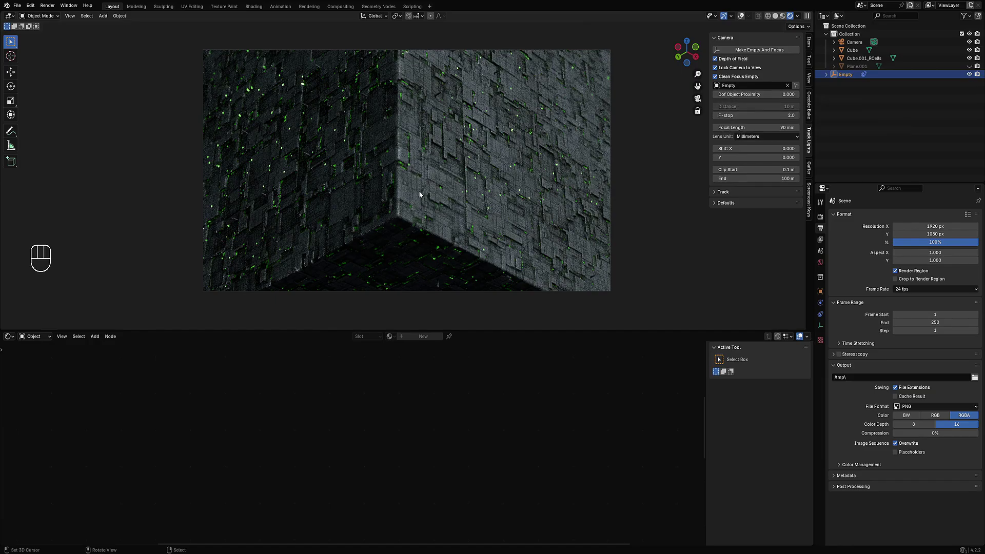
{"action": "scroll", "coordinate": [419, 192], "scroll_direction": "down", "scroll_amount": 3}
{"action": "scroll", "coordinate": [419, 191], "scroll_direction": "up", "scroll_amount": 3}
{"action": "mouse_move", "coordinate": [400, 90]}
{"action": "middle_mouse_down"}
{"action": "mouse_move", "coordinate": [473, 125]}
{"action": "mouse_move", "coordinate": [470, 154]}
{"action": "middle_mouse_up"}
- Switch to Solid shading outside the camera view, open the cube's mesh in Edit Mode with overlays shown, and save the file
{"action": "key", "text": "z"}
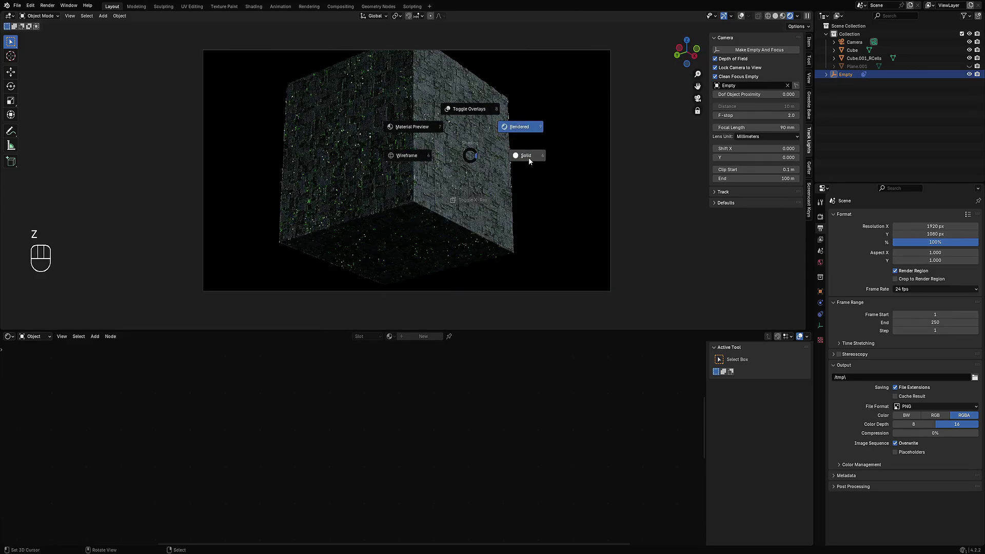
{"action": "left_click", "coordinate": [529, 158]}
{"action": "key", "text": "KP_0"}
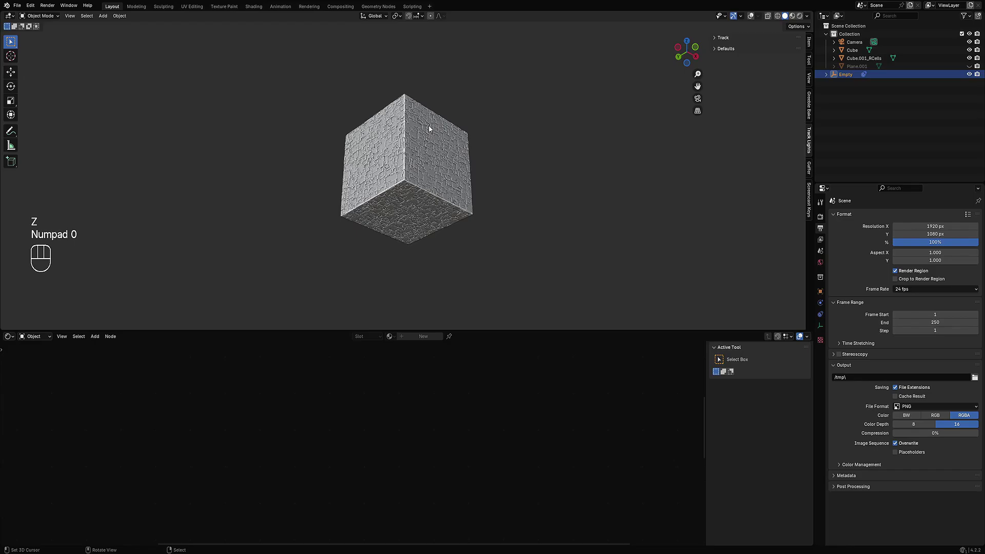
{"action": "left_click", "coordinate": [481, 121]}
{"action": "key", "text": "Tab"}
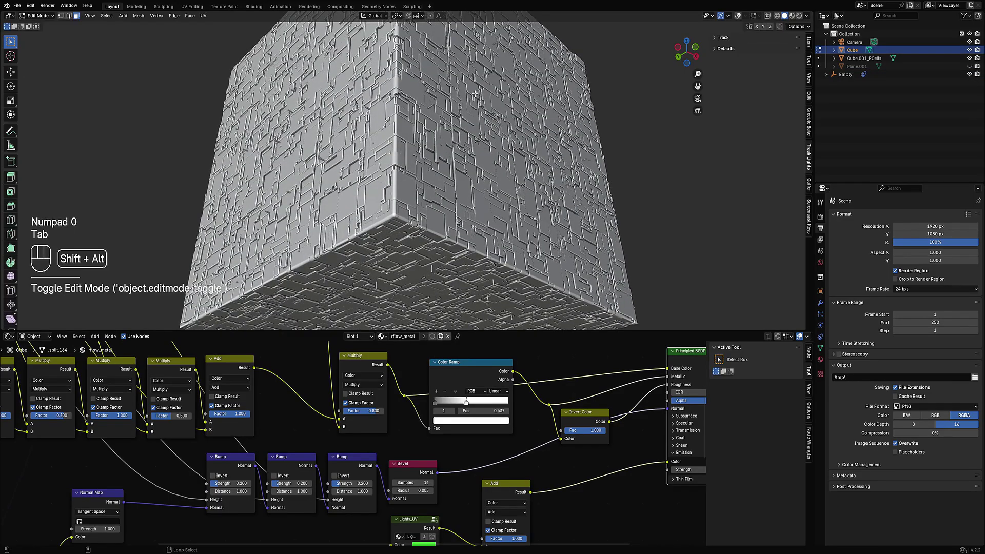
{"action": "key", "text": "shift+alt+z"}
{"action": "key", "text": "ctrl+s"}
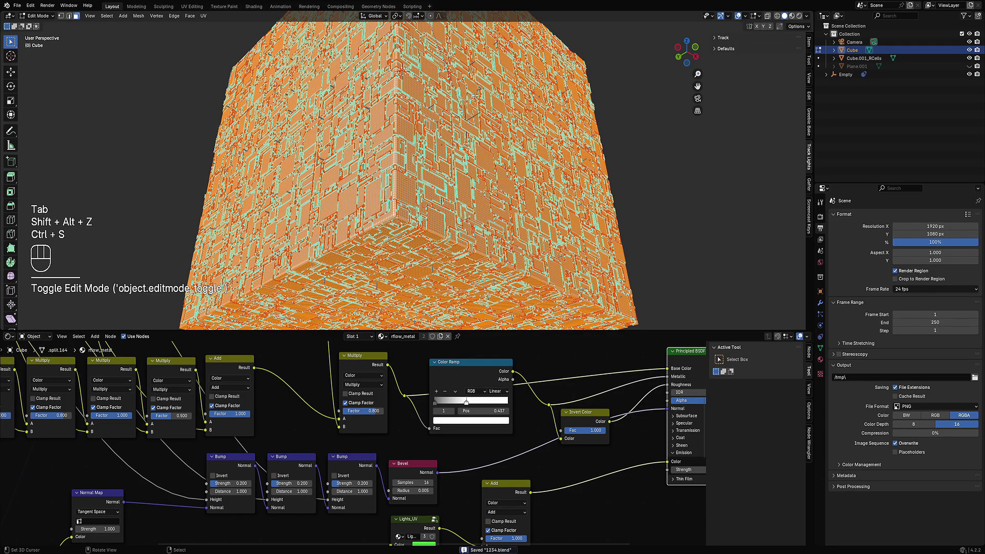
- Save the file and simplify the cube's mesh with a Limited Dissolve at a max angle of 2°
{"action": "scroll", "coordinate": [476, 96], "scroll_direction": "up", "scroll_amount": 5}
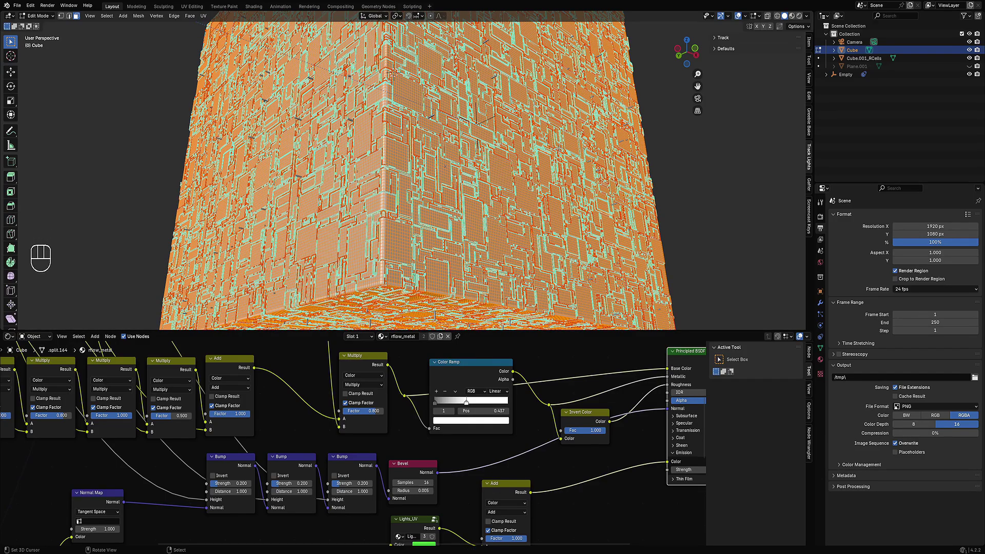
{"action": "key", "text": "ctrl+s"}
{"action": "key", "text": "x"}
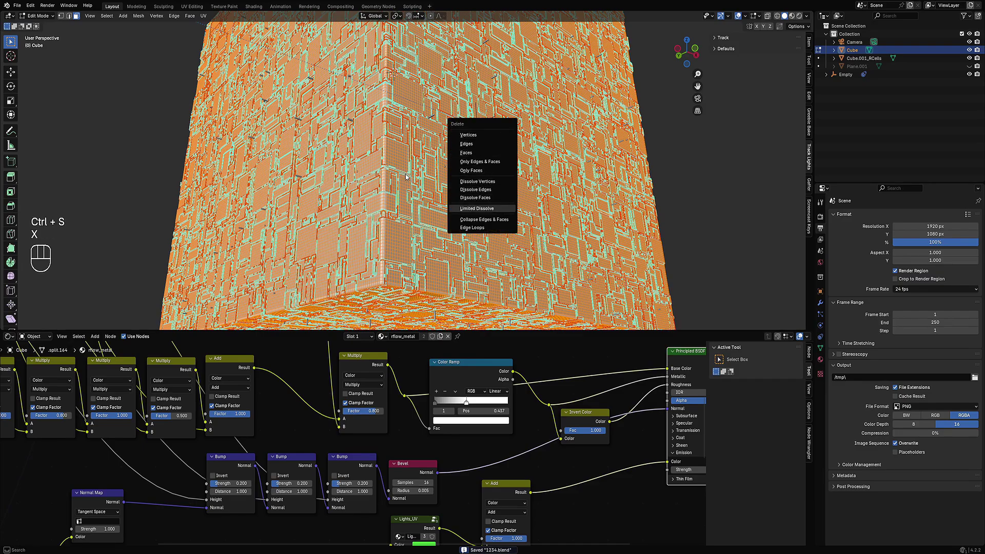
{"action": "key", "text": "Return"}
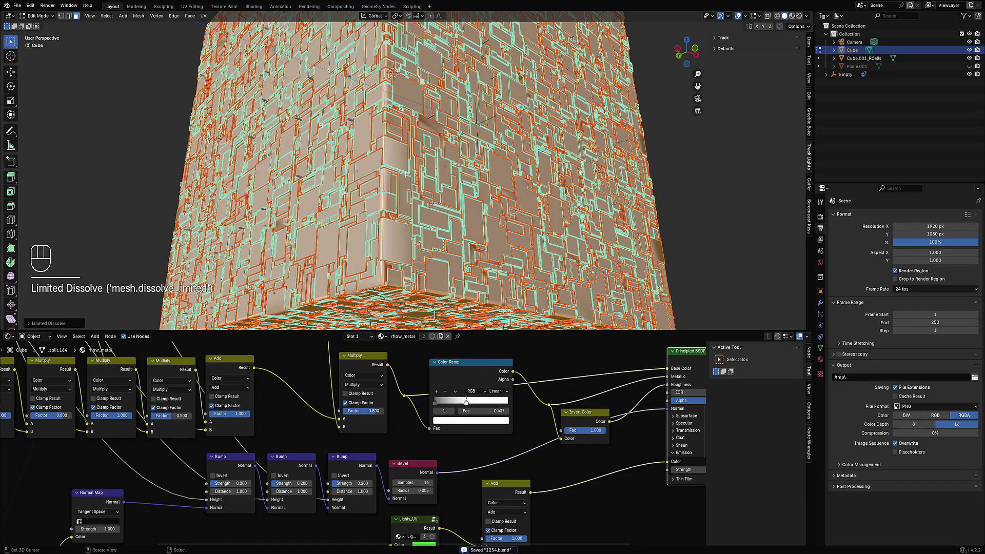
{"action": "key", "text": "F9"}
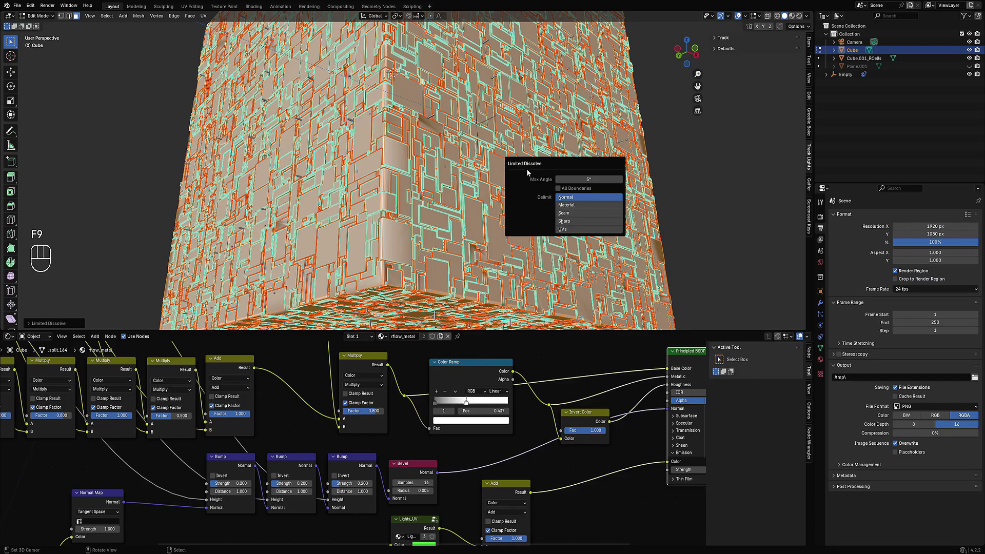
{"action": "left_click", "coordinate": [572, 178]}
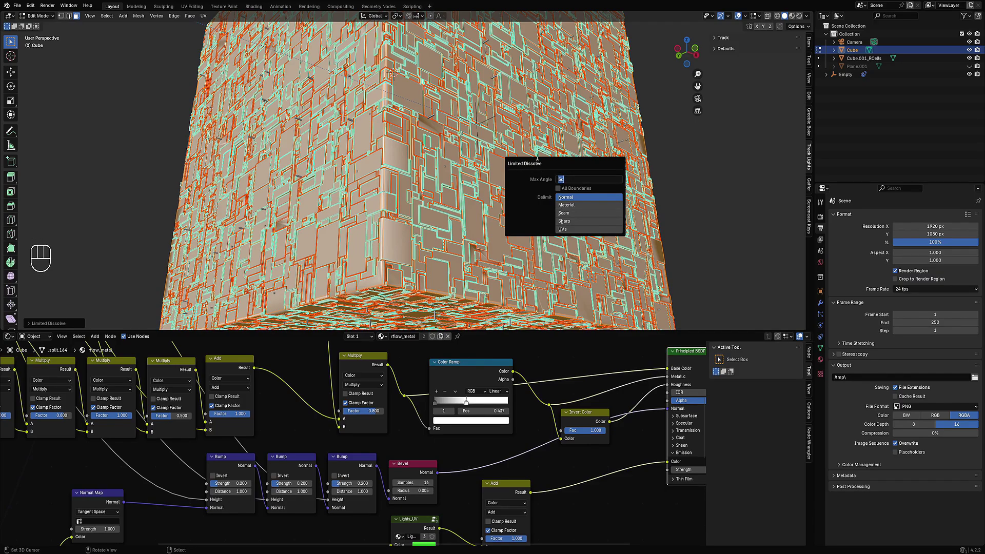
{"action": "type", "text": "2."}
{"action": "key", "text": "Return"}
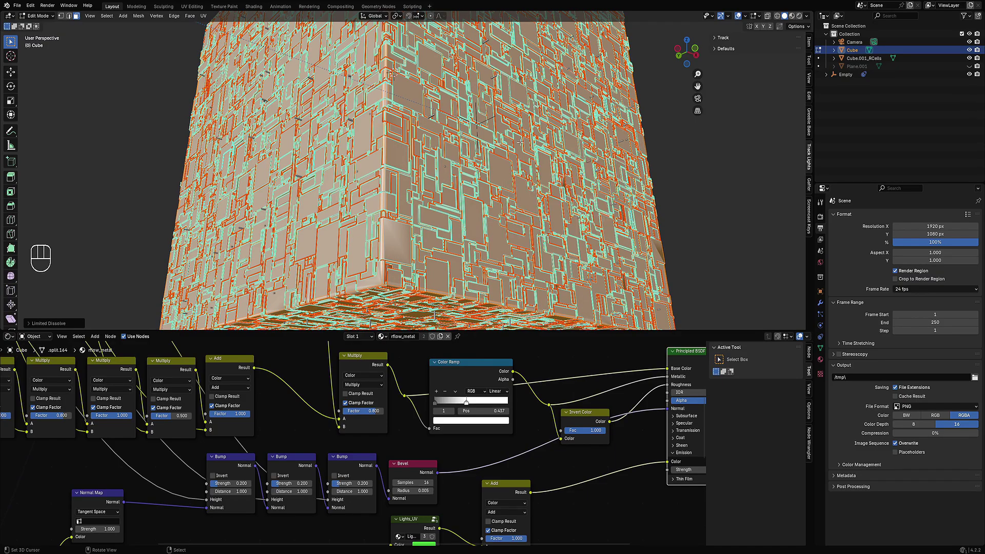
- Triangulate all of the cube's faces, clear the selection and return to Object Mode
{"action": "scroll", "coordinate": [519, 142], "scroll_direction": "down", "scroll_amount": 5}
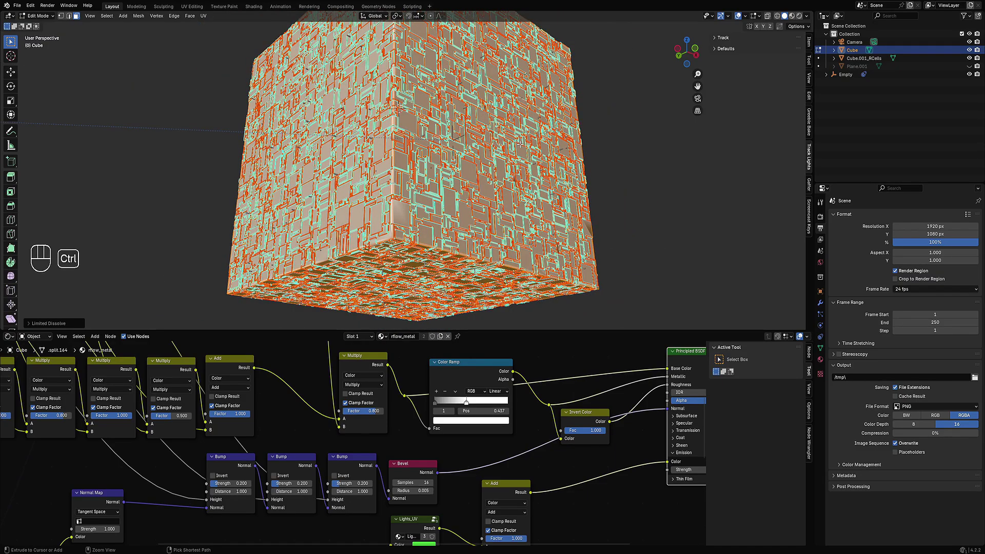
{"action": "key", "text": "ctrl+t"}
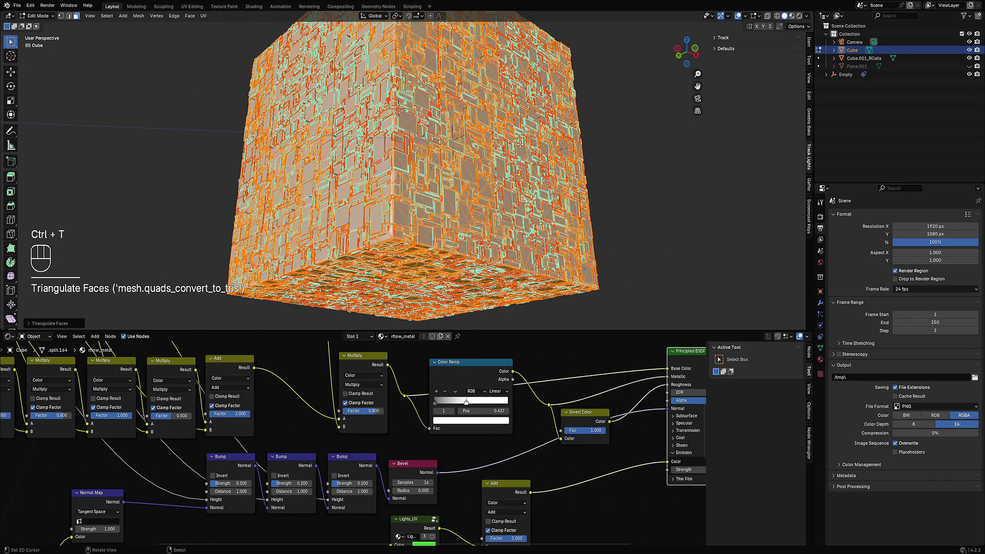
{"action": "scroll", "coordinate": [513, 142], "scroll_direction": "up", "scroll_amount": 3}
{"action": "key", "text": "alt+a"}
{"action": "scroll", "coordinate": [506, 138], "scroll_direction": "down", "scroll_amount": 3}
{"action": "key", "text": "Tab"}
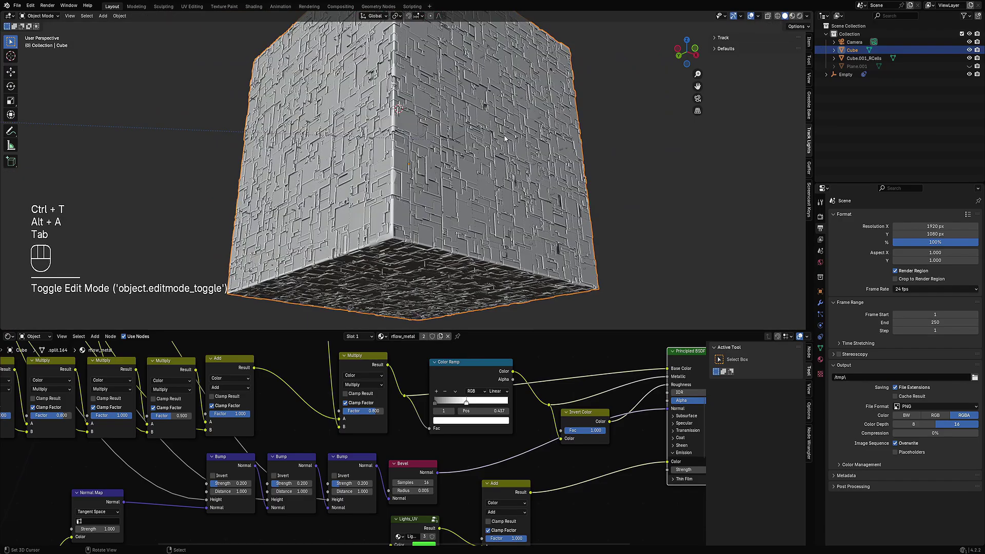
- Examine the simplified cube from several sides and switch the viewport to Rendered shading
{"action": "key", "text": "z"}
{"action": "mouse_move", "coordinate": [505, 138]}
{"action": "middle_mouse_down"}
{"action": "mouse_move", "coordinate": [441, 117]}
{"action": "mouse_move", "coordinate": [496, 159]}
{"action": "mouse_move", "coordinate": [485, 211]}
{"action": "middle_mouse_up"}
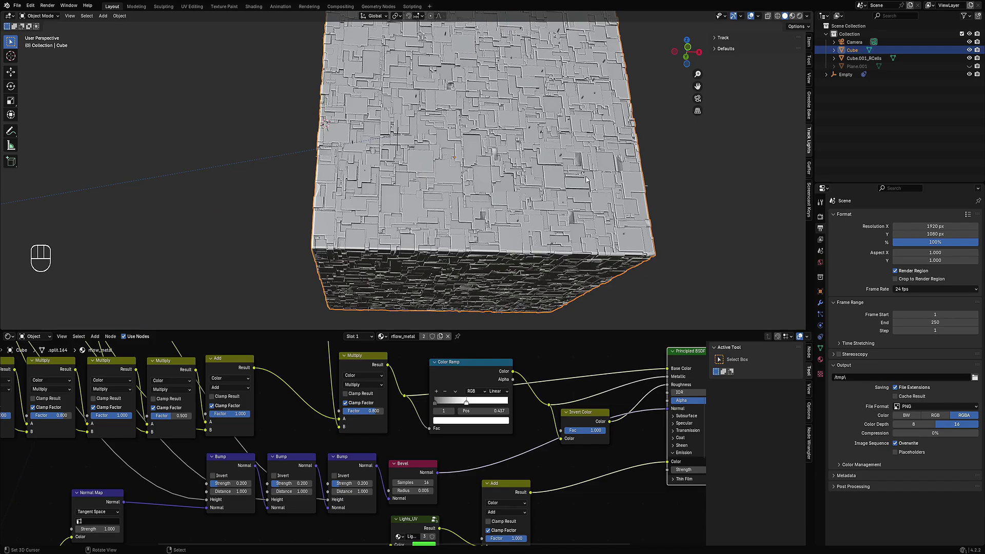
{"action": "middle_click_drag", "start_coordinate": [583, 167], "coordinate": [465, 133]}
{"action": "key", "text": "z"}
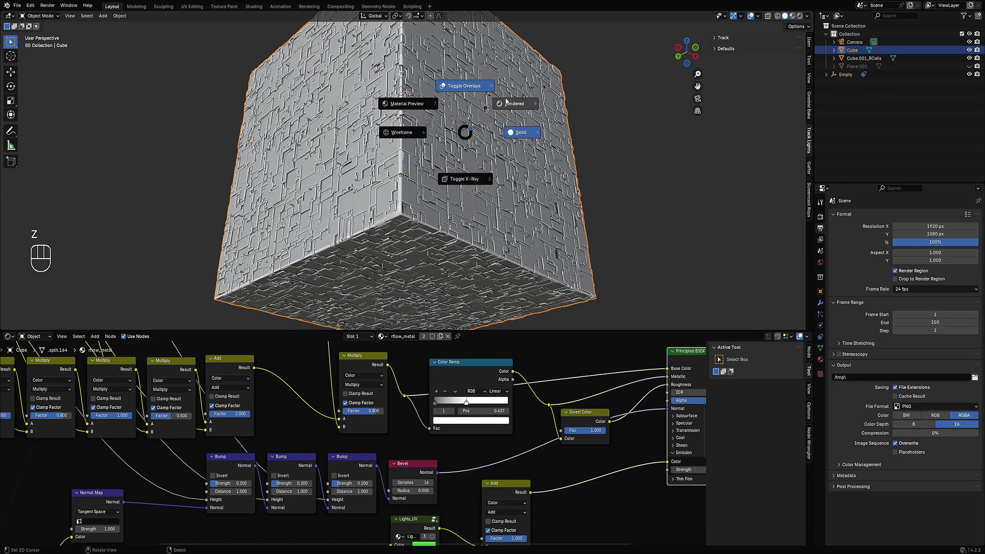
{"action": "left_click", "coordinate": [505, 101]}
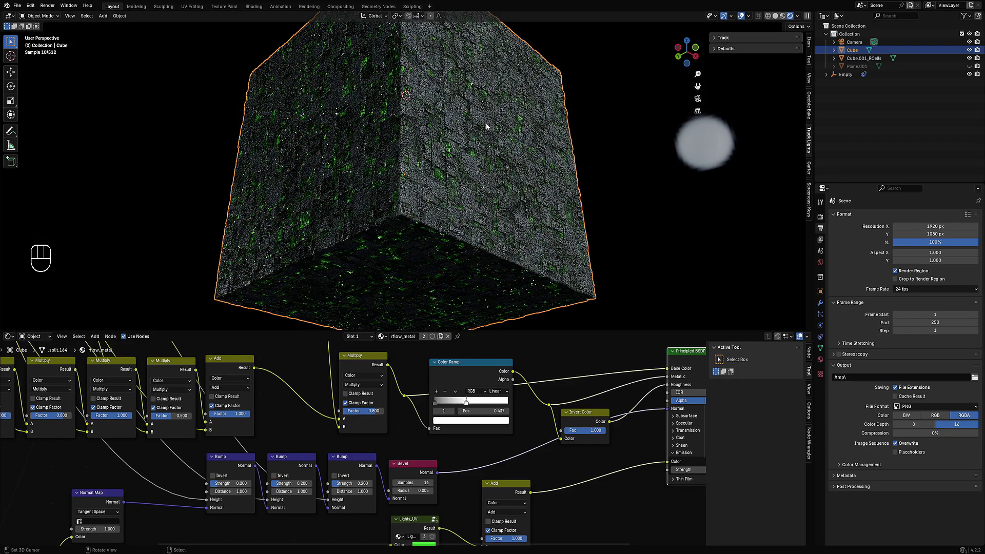
{"action": "middle_click_drag", "start_coordinate": [598, 172], "coordinate": [547, 178]}
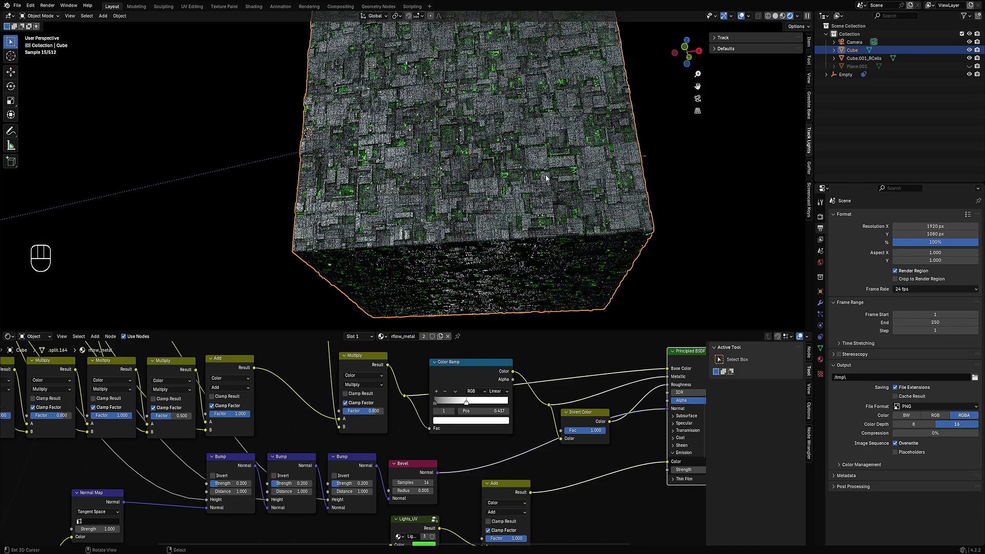
{"action": "scroll", "coordinate": [486, 170], "scroll_direction": "down", "scroll_amount": 2}
{"action": "middle_click_drag", "start_coordinate": [460, 162], "coordinate": [453, 190], "text": "shift"}
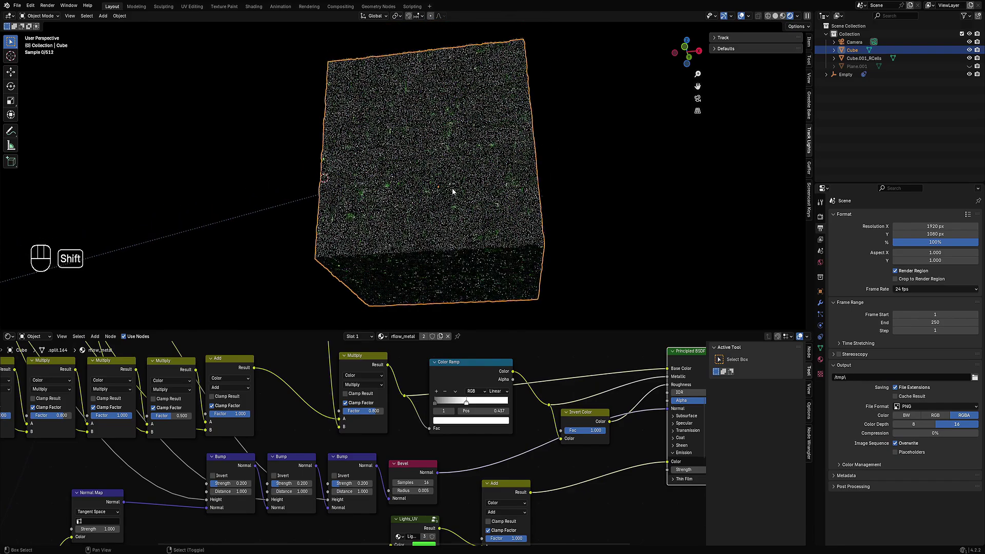
{"action": "middle_click_drag", "start_coordinate": [441, 154], "coordinate": [495, 150]}
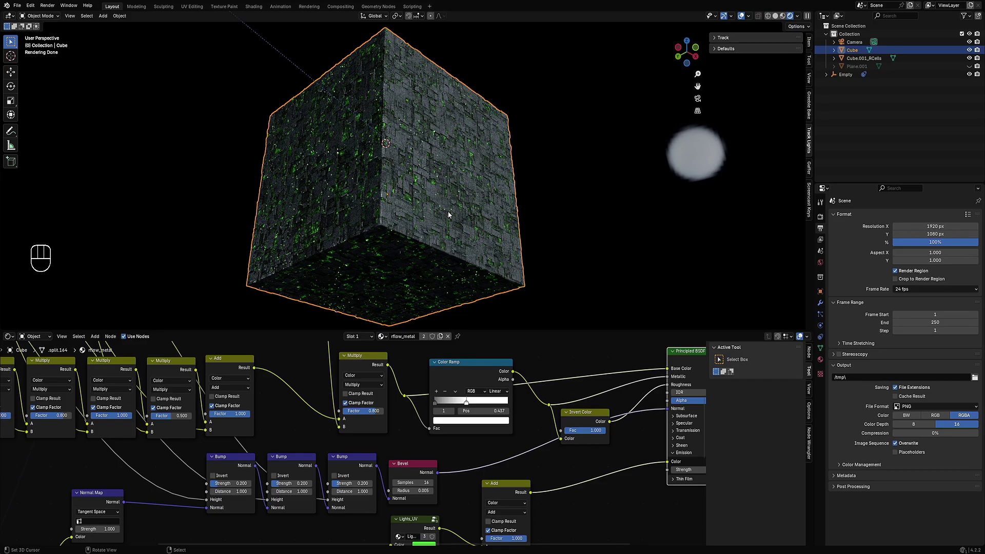
- Preview the Color Ramp fed by the Geometry node's Pointiness on the cube, and reconnect the Principled BSDF to the output
{"action": "scroll", "coordinate": [328, 439], "scroll_direction": "down", "scroll_amount": 2}
{"action": "middle_click_drag", "start_coordinate": [77, 505], "coordinate": [379, 461]}
{"action": "middle_click_drag", "start_coordinate": [365, 396], "coordinate": [373, 515]}
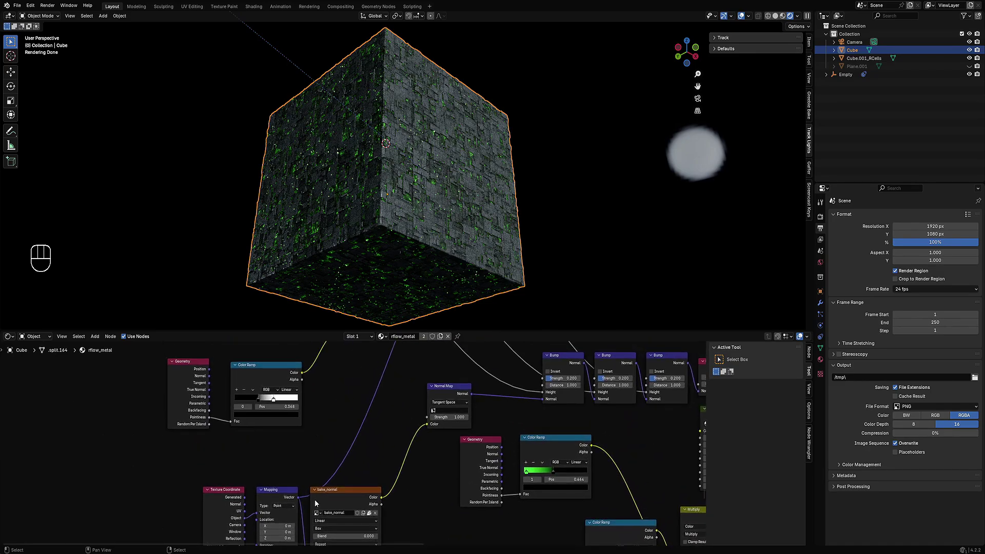
{"action": "middle_click_drag", "start_coordinate": [265, 420], "coordinate": [309, 494]}
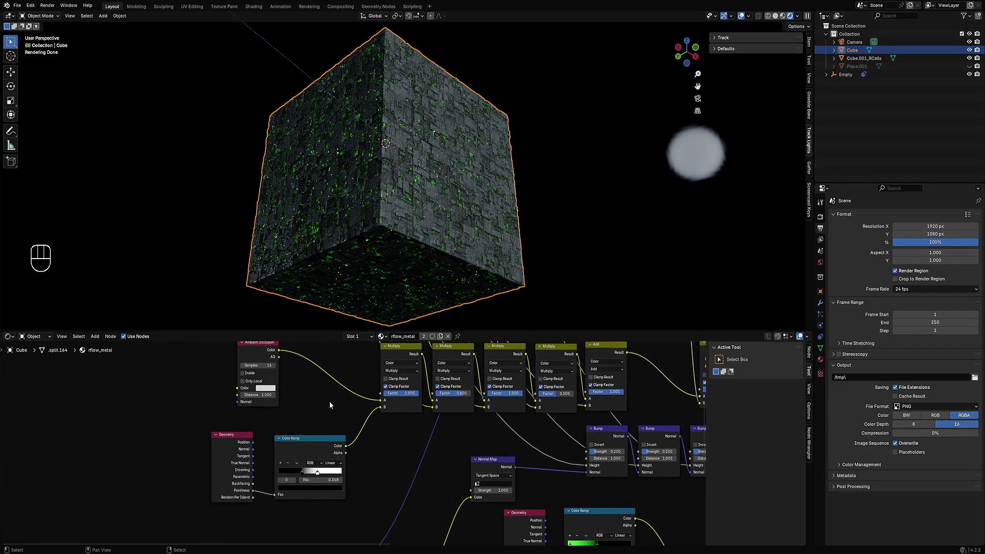
{"action": "left_click", "coordinate": [309, 439], "text": "ctrl+shift"}
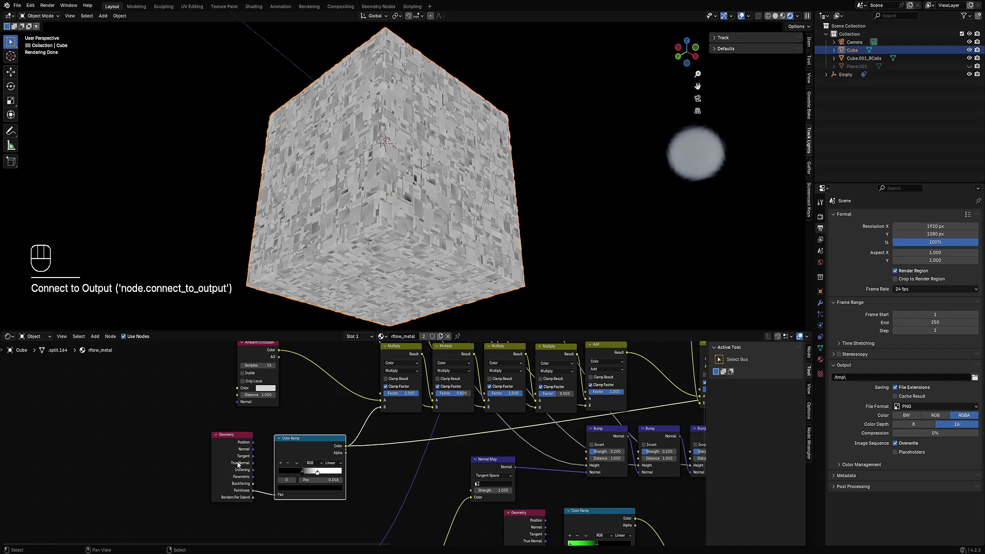
{"action": "scroll", "coordinate": [237, 464], "scroll_direction": "down", "scroll_amount": 4}
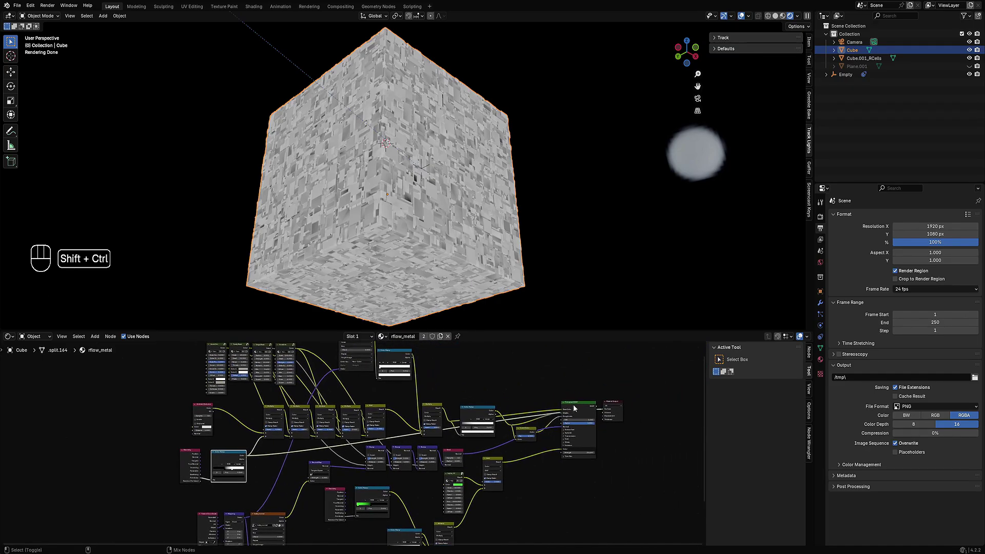
{"action": "left_click", "coordinate": [574, 405], "text": "ctrl+shift"}
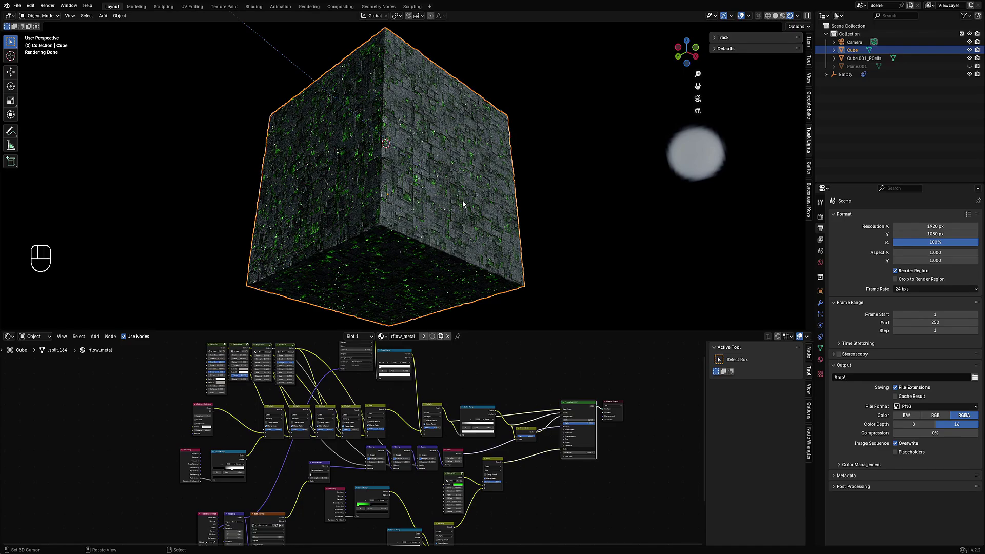
- Hide the overlays and inspect the rendered cube's panels and the Pointiness Color Ramp nodes up close
{"action": "key", "text": "shift+alt+z"}
{"action": "middle_click_drag", "start_coordinate": [478, 242], "coordinate": [466, 247]}
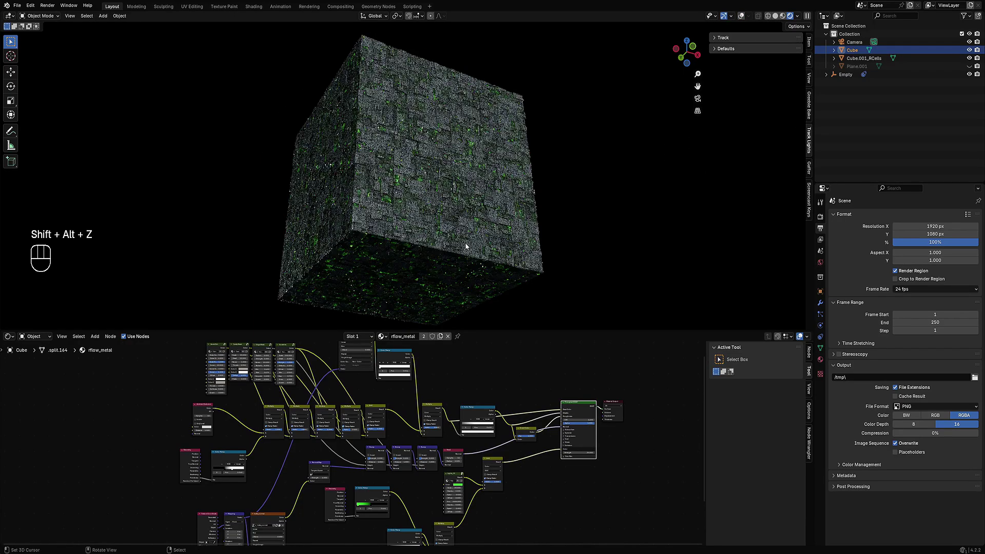
{"action": "scroll", "coordinate": [466, 246], "scroll_direction": "up", "scroll_amount": 3}
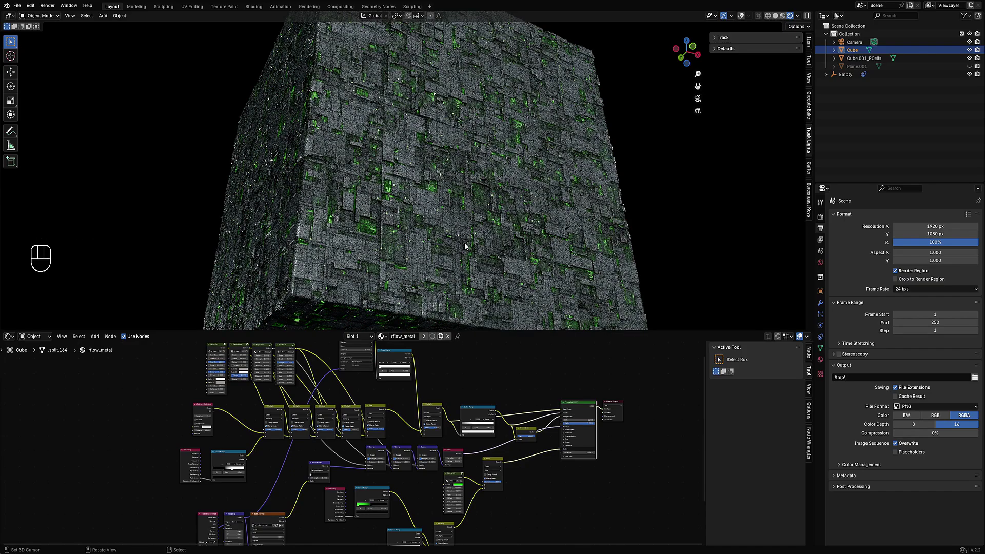
{"action": "scroll", "coordinate": [434, 220], "scroll_direction": "down", "scroll_amount": 3}
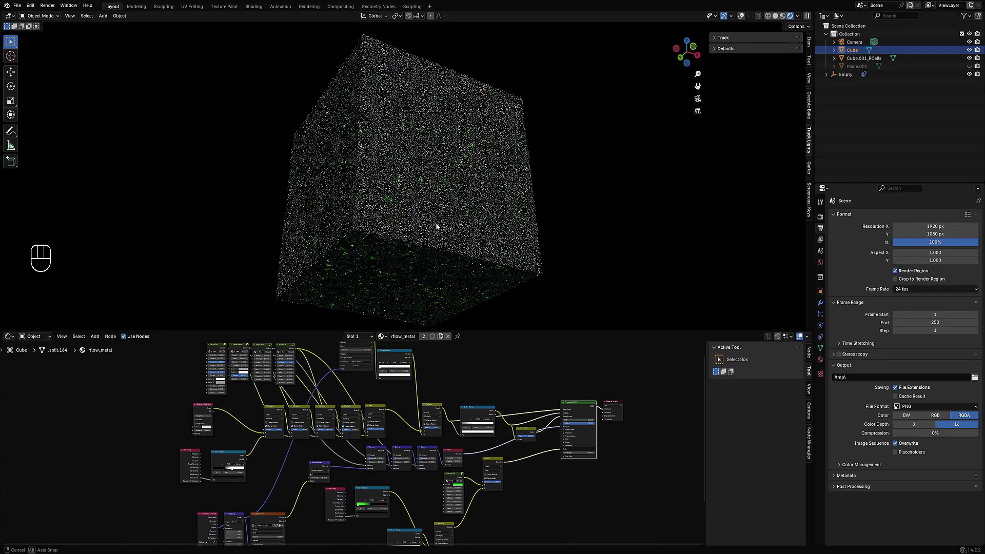
{"action": "scroll", "coordinate": [394, 431], "scroll_direction": "up", "scroll_amount": 4}
{"action": "scroll", "coordinate": [342, 430], "scroll_direction": "up", "scroll_amount": 2}
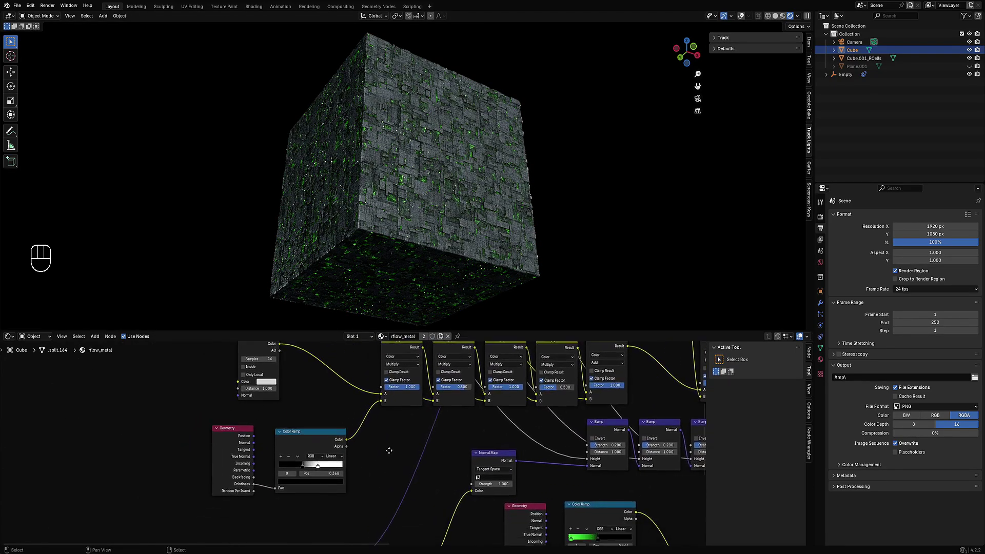
- Try cyan and yellow tints on the white stop of the panels' Pointiness Color Ramp, and settle on a pale near-white
{"action": "scroll", "coordinate": [328, 442], "scroll_direction": "up", "scroll_amount": 2, "text": "ctrl"}
{"action": "left_click", "coordinate": [292, 479]}
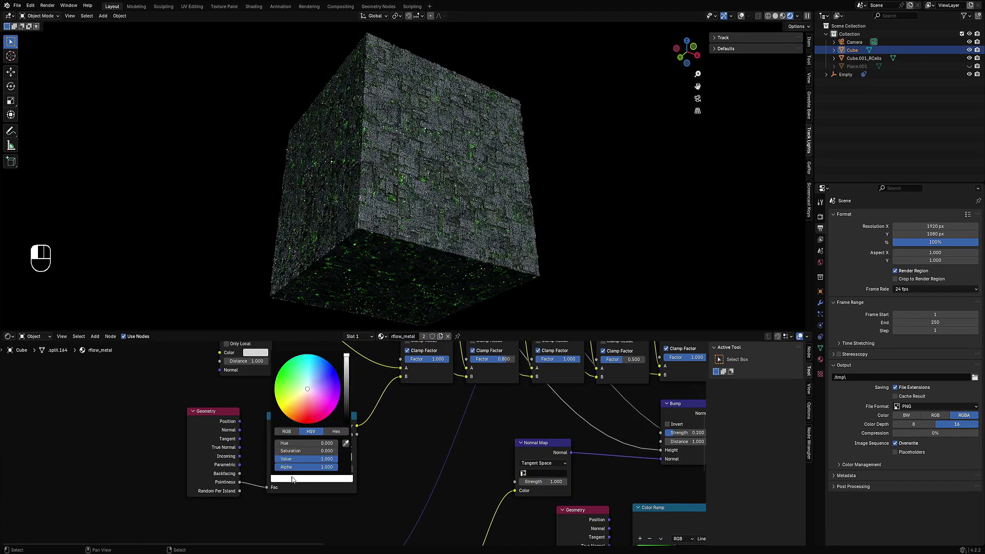
{"action": "left_click", "coordinate": [303, 414]}
{"action": "left_click", "coordinate": [310, 375]}
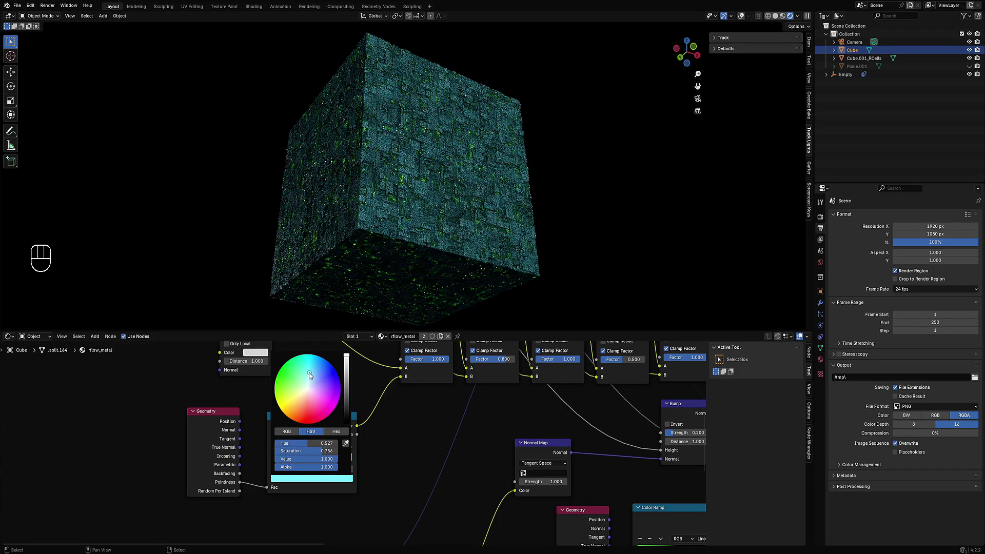
{"action": "left_click_drag", "start_coordinate": [313, 374], "coordinate": [301, 395]}
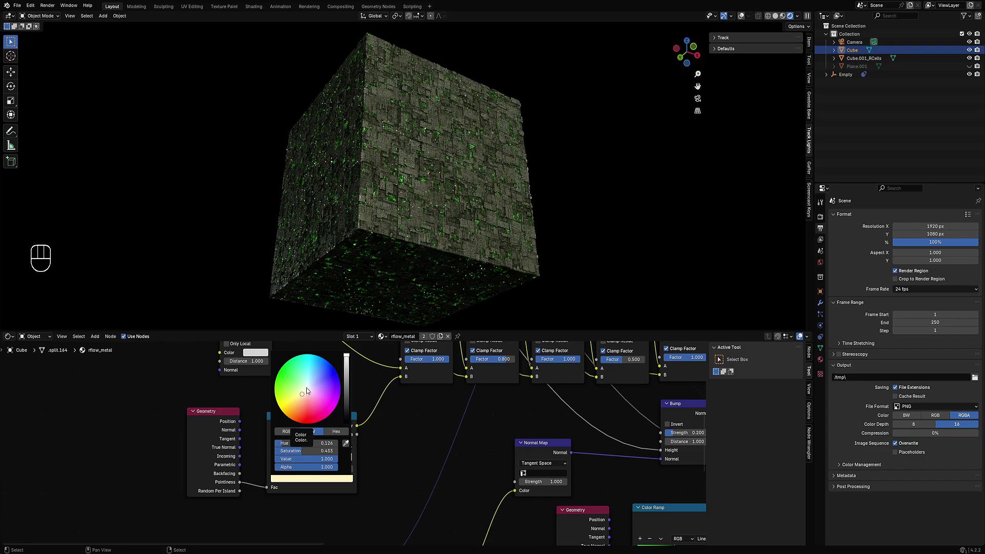
{"action": "left_click", "coordinate": [306, 387]}
- Preview that Color Ramp on the cube, try Constant interpolation with the white stop at 0.523, and reconnect the Principled BSDF to the output
{"action": "left_click", "coordinate": [346, 450], "text": "ctrl+shift"}
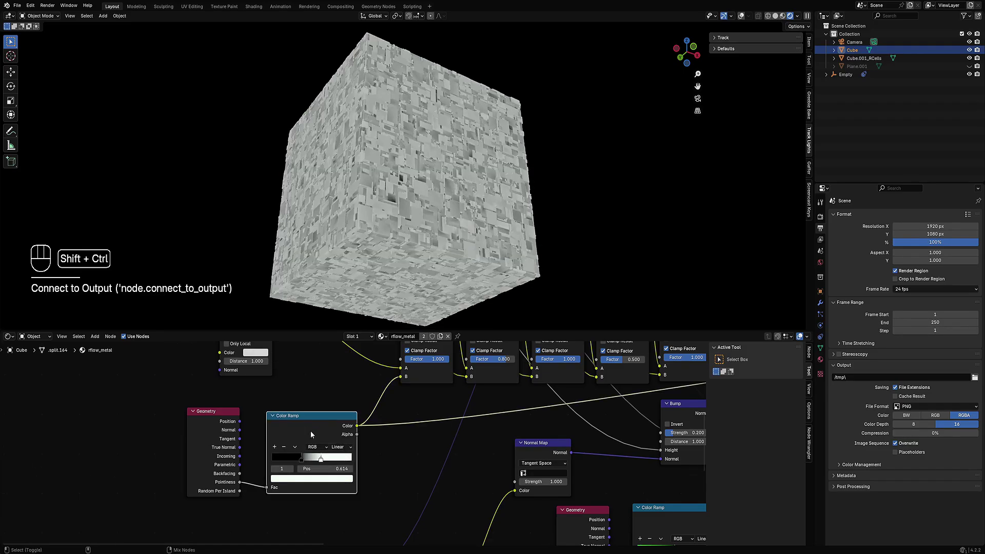
{"action": "left_click", "coordinate": [339, 448]}
{"action": "left_click", "coordinate": [342, 503]}
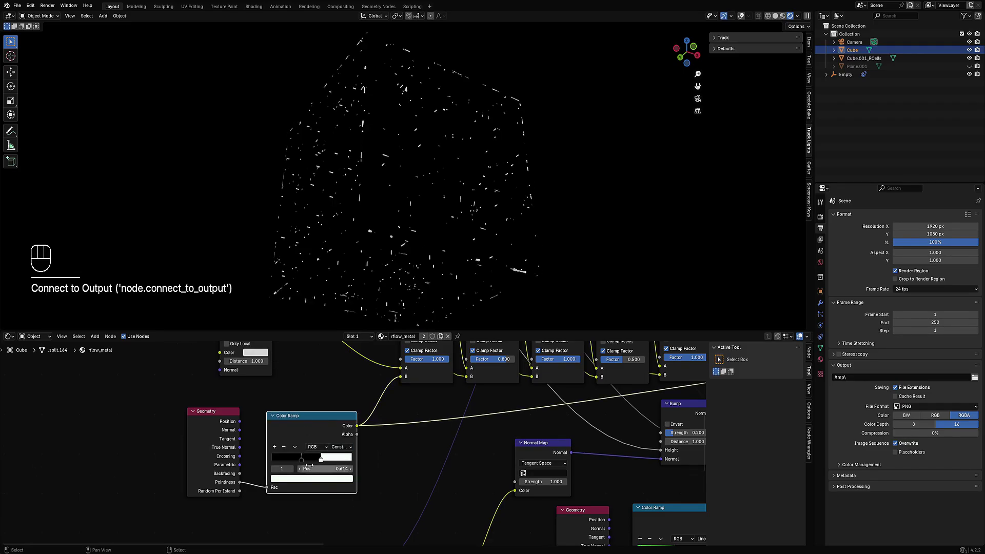
{"action": "mouse_move", "coordinate": [302, 460]}
{"action": "left_mouse_down"}
{"action": "mouse_move", "coordinate": [265, 457]}
{"action": "mouse_move", "coordinate": [319, 453]}
{"action": "left_mouse_up"}
{"action": "scroll", "coordinate": [587, 464], "scroll_direction": "down", "scroll_amount": 5}
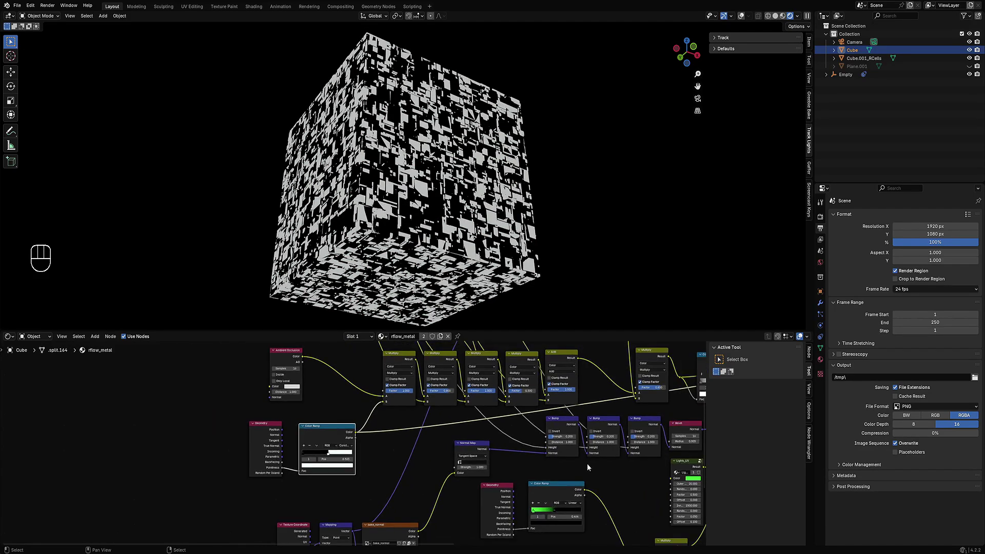
{"action": "left_click", "coordinate": [639, 377], "text": "ctrl+shift"}
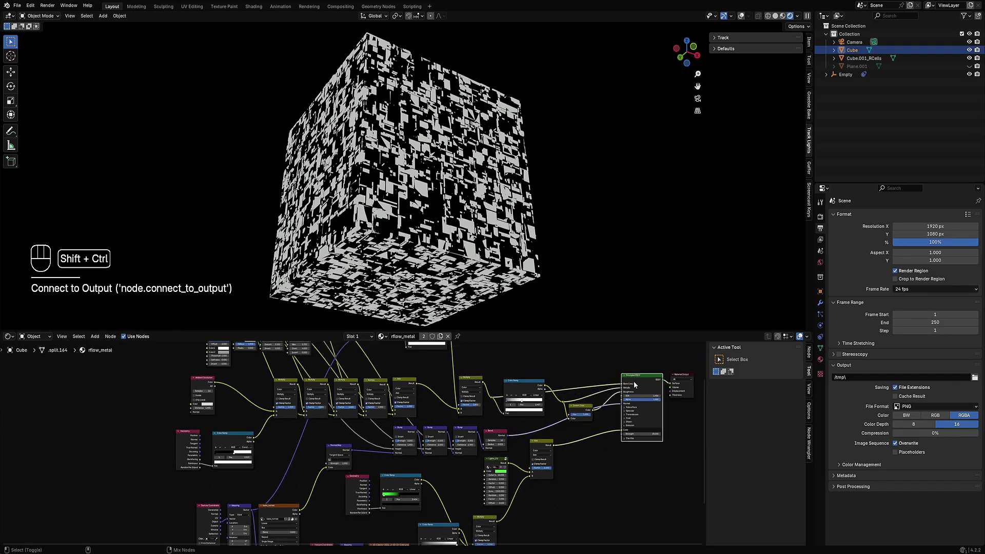
{"action": "middle_click_drag", "start_coordinate": [268, 430], "coordinate": [391, 419]}
{"action": "scroll", "coordinate": [391, 419], "scroll_direction": "up", "scroll_amount": 4}
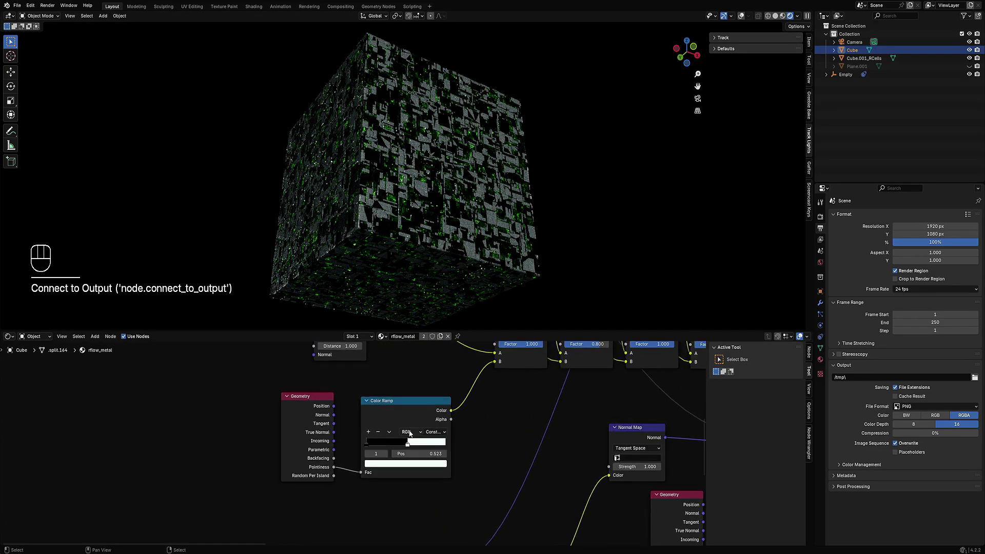
- Undo the Color Ramp's Constant interpolation and stop changes, and reconnect the Principled BSDF to the output
{"action": "key", "text": "ctrl+z"}
{"action": "key", "text": "ctrl+z"}
{"action": "key", "text": "ctrl+z"}
{"action": "key", "text": "ctrl+z"}
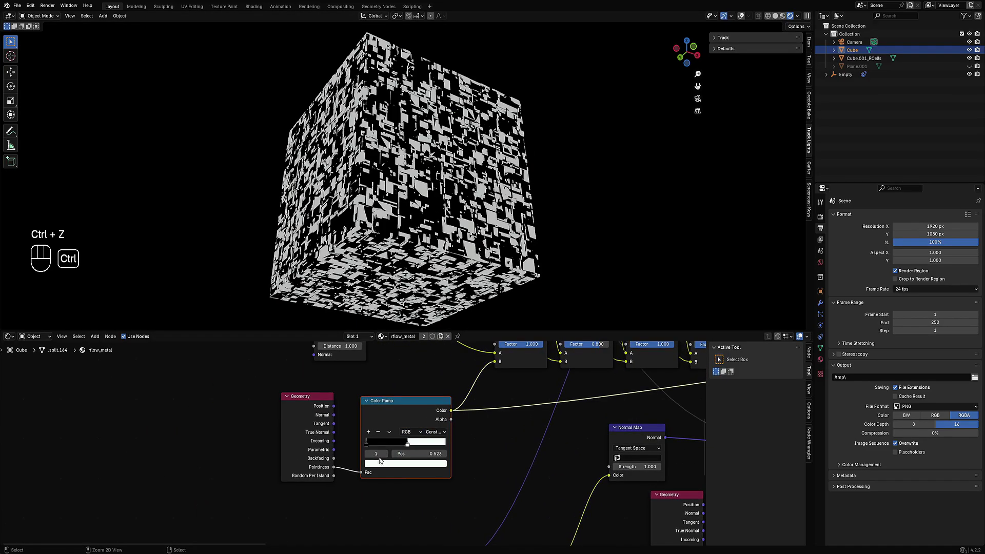
{"action": "key", "text": "ctrl+z"}
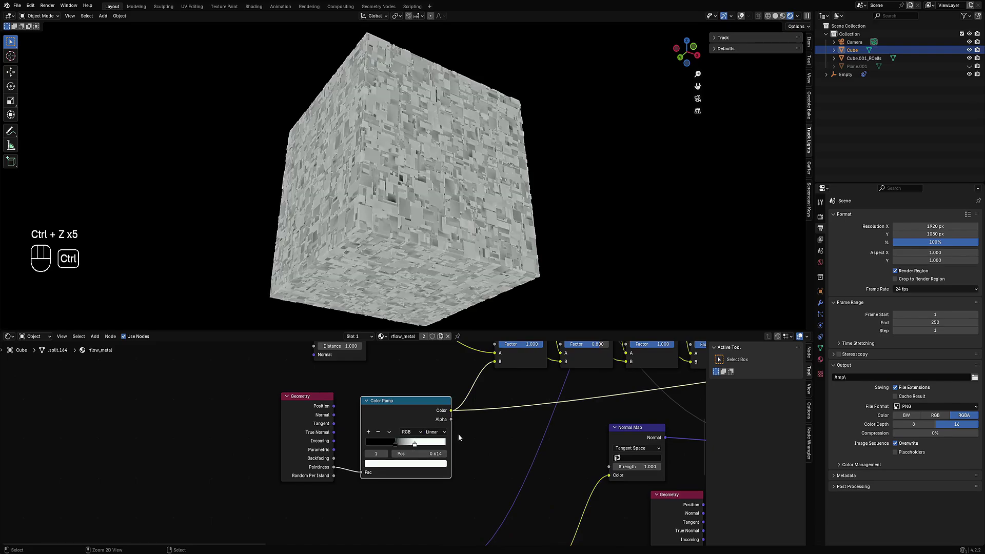
{"action": "scroll", "coordinate": [457, 433], "scroll_direction": "down", "scroll_amount": 7}
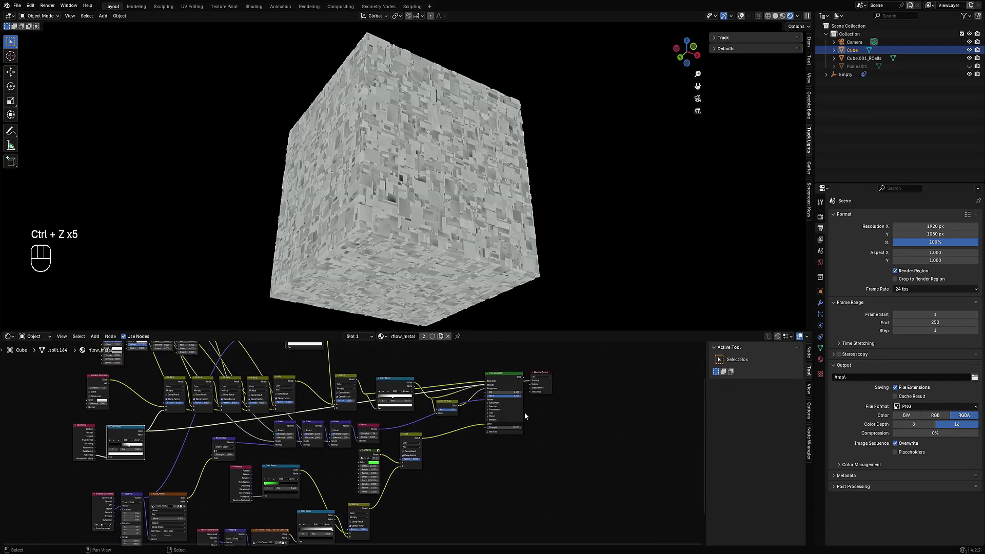
{"action": "left_click", "coordinate": [502, 376], "text": "ctrl+shift"}
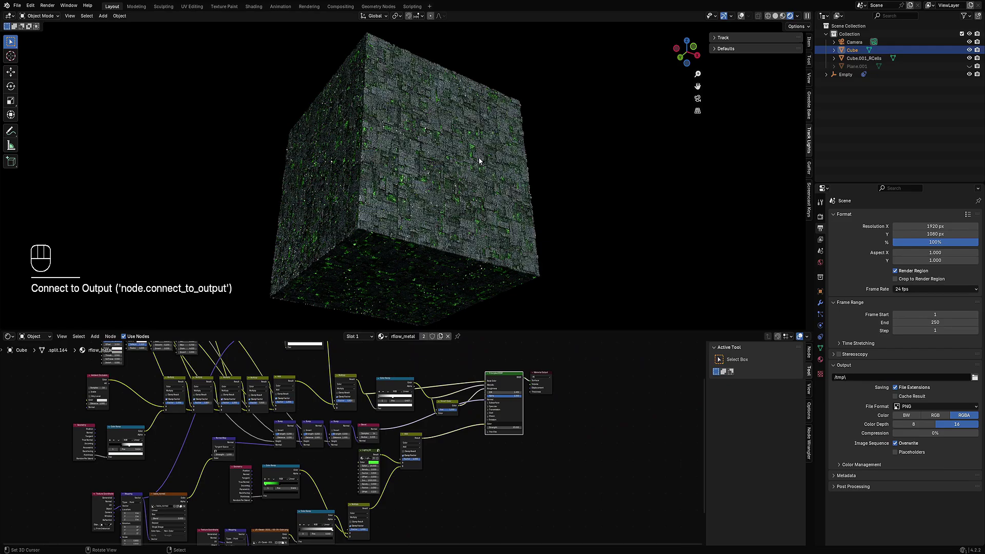
- Save the file and switch the viewport to Solid shading
{"action": "key", "text": "ctrl+s"}
{"action": "middle_click_drag", "start_coordinate": [475, 215], "coordinate": [460, 199]}
{"action": "scroll", "coordinate": [430, 198], "scroll_direction": "down", "scroll_amount": 3}
{"action": "key", "text": "z"}
{"action": "left_click", "coordinate": [462, 84]}
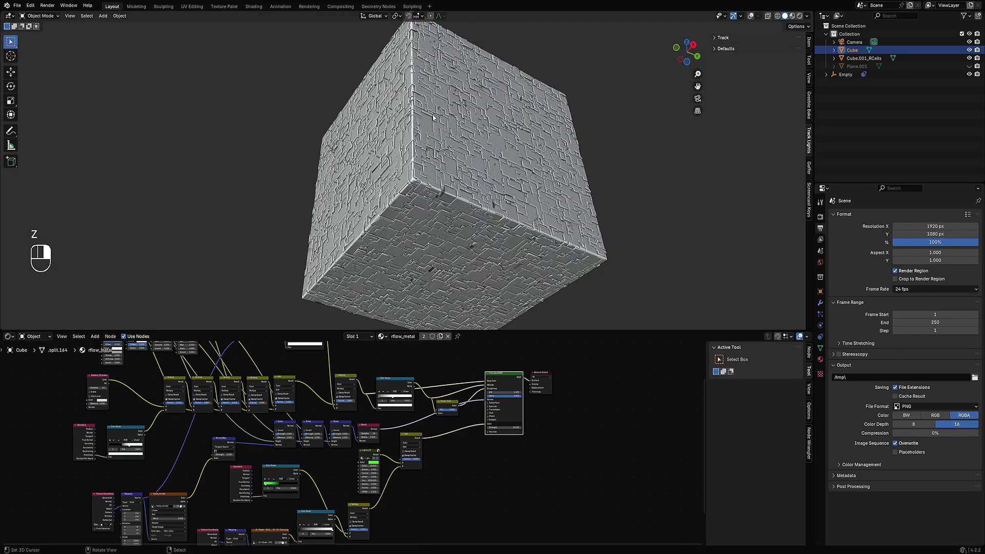
- Check the cube's mesh in Edit Mode with overlays shown, clear the selection and return to Object Mode to view its sides
{"action": "key", "text": "Tab"}
{"action": "key", "text": "shift+alt+z"}
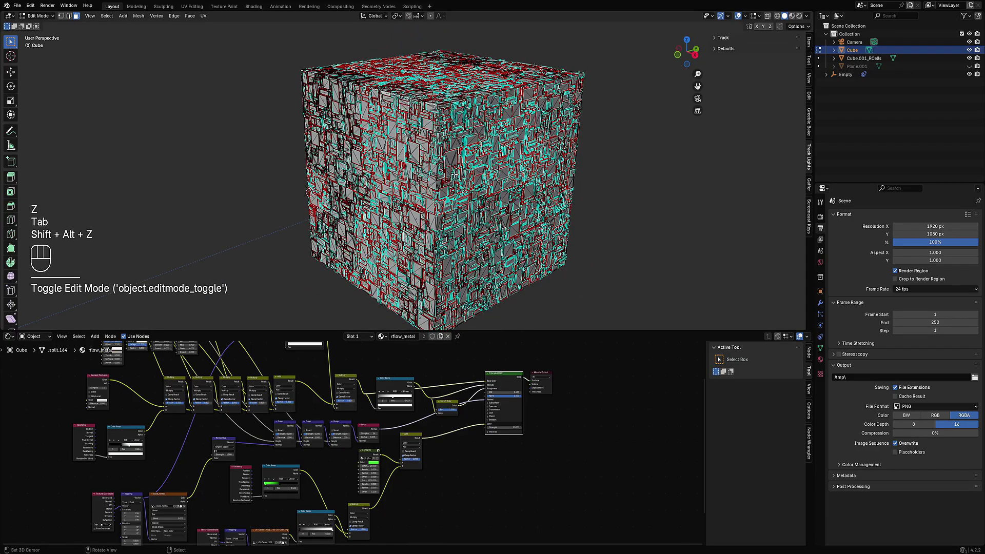
{"action": "key", "text": "alt+a"}
{"action": "middle_click_drag", "start_coordinate": [503, 234], "coordinate": [598, 194]}
{"action": "key", "text": "Tab"}
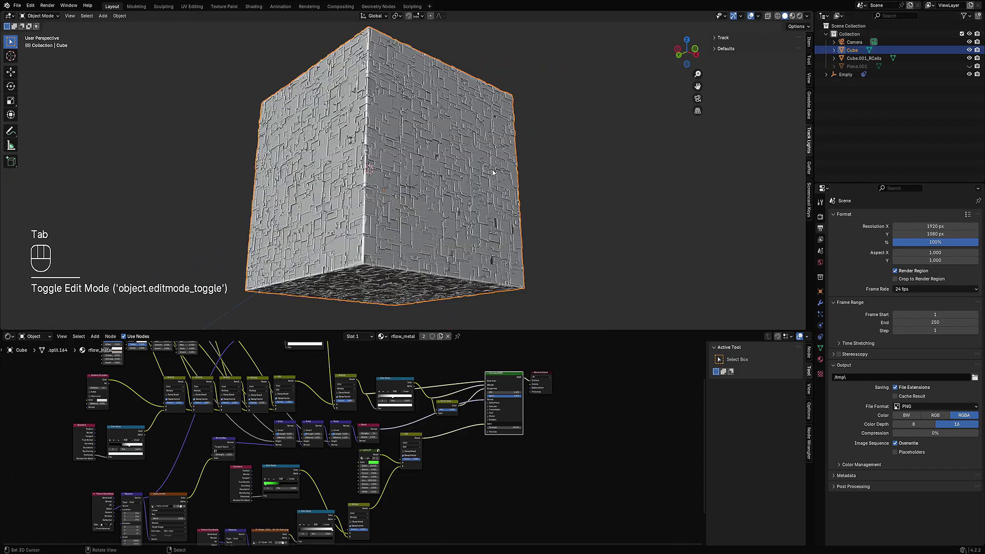
{"action": "scroll", "coordinate": [491, 185], "scroll_direction": "down", "scroll_amount": 2}
{"action": "middle_click_drag", "start_coordinate": [491, 196], "coordinate": [490, 171]}
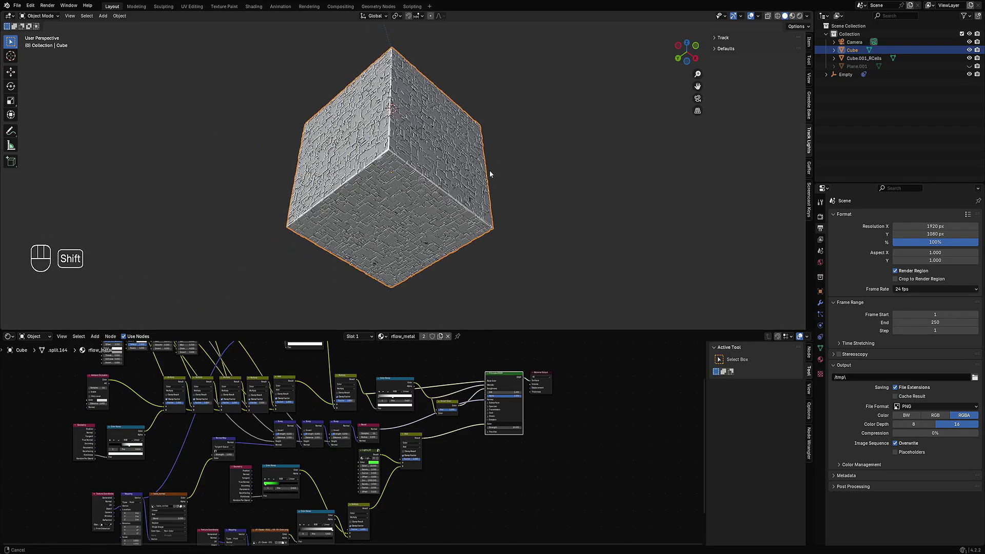
{"action": "scroll", "coordinate": [489, 172], "scroll_direction": "down", "scroll_amount": 2}
- Hide the overlays, switch to Rendered shading and examine the cube's panels, green glow and the background light up close and from afar
{"action": "key", "text": "shift+alt+z"}
{"action": "key", "text": "z"}
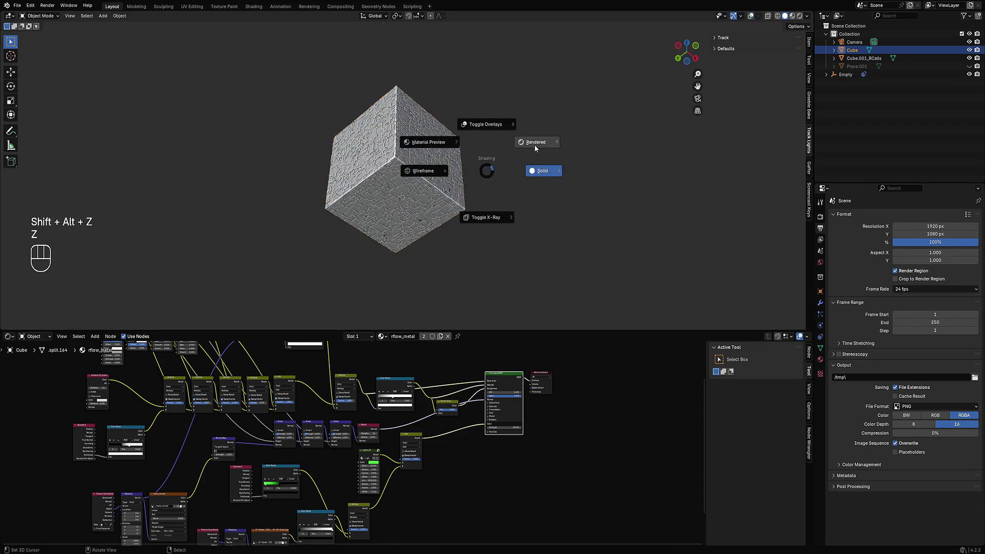
{"action": "left_click", "coordinate": [534, 146]}
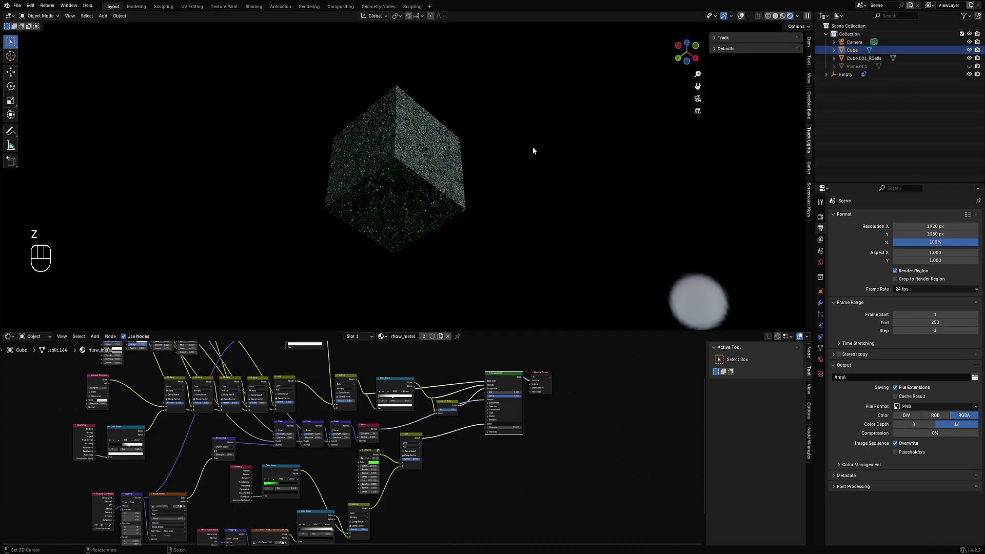
{"action": "scroll", "coordinate": [533, 147], "scroll_direction": "up", "scroll_amount": 5}
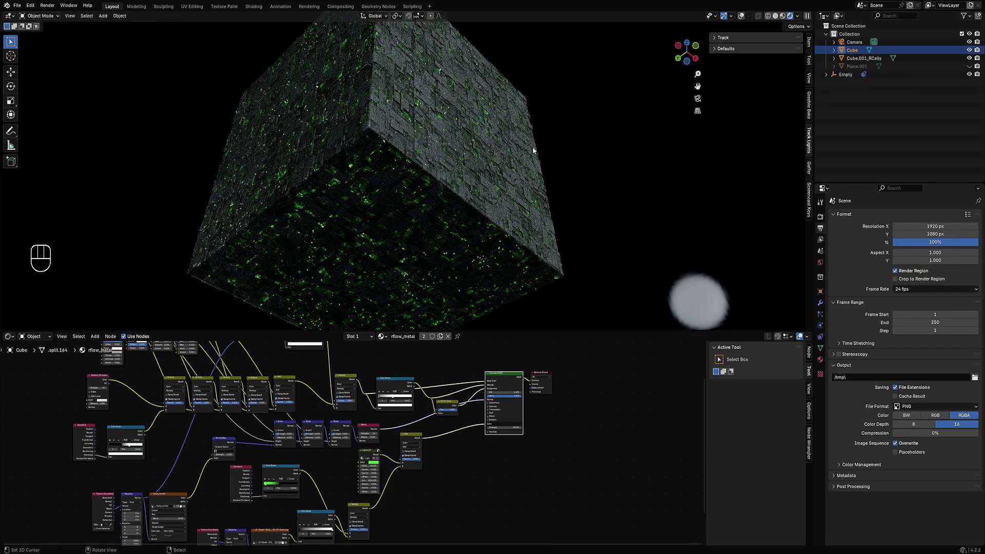
{"action": "middle_click_drag", "start_coordinate": [533, 150], "coordinate": [364, 133]}
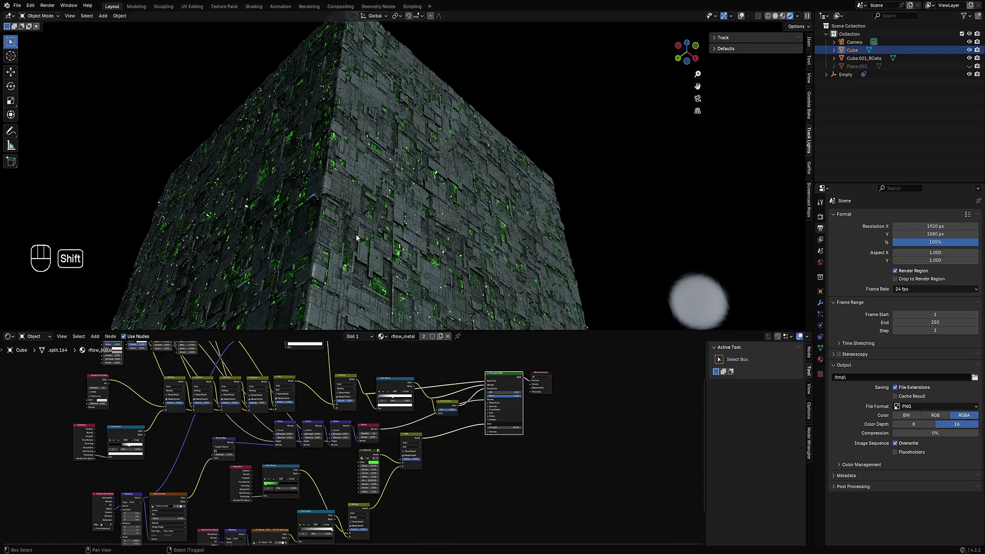
{"action": "scroll", "coordinate": [355, 235], "scroll_direction": "up", "scroll_amount": 3}
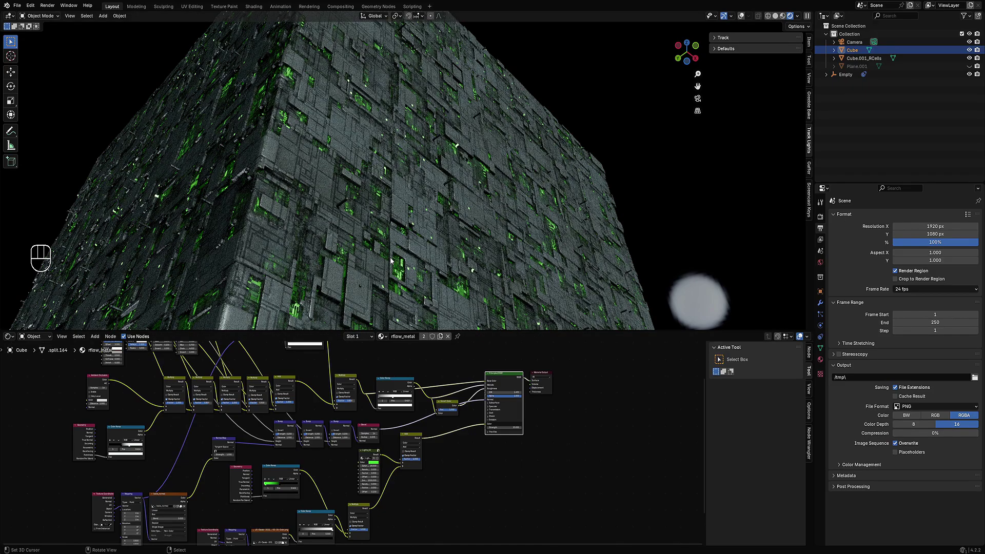
{"action": "scroll", "coordinate": [391, 261], "scroll_direction": "down", "scroll_amount": 3}
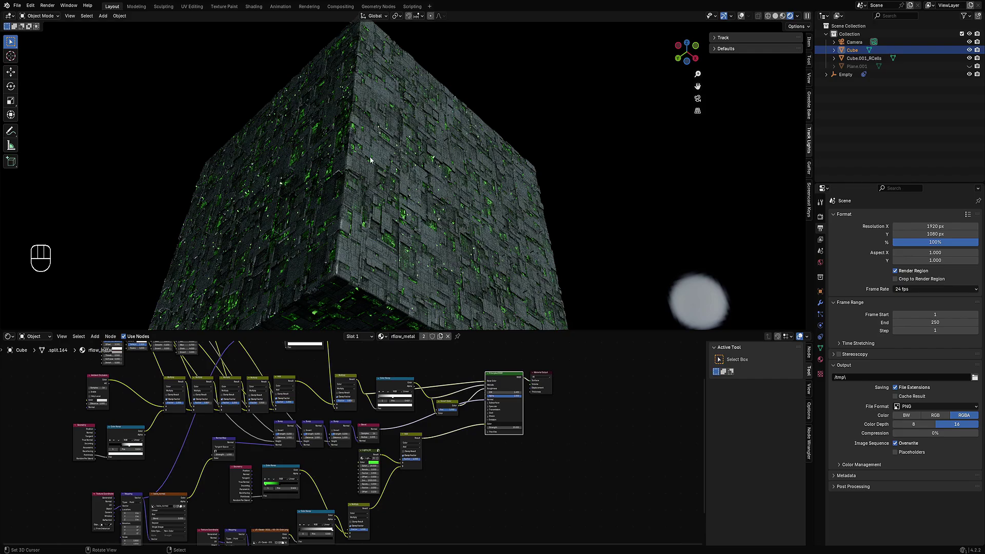
{"action": "scroll", "coordinate": [421, 195], "scroll_direction": "down", "scroll_amount": 5}
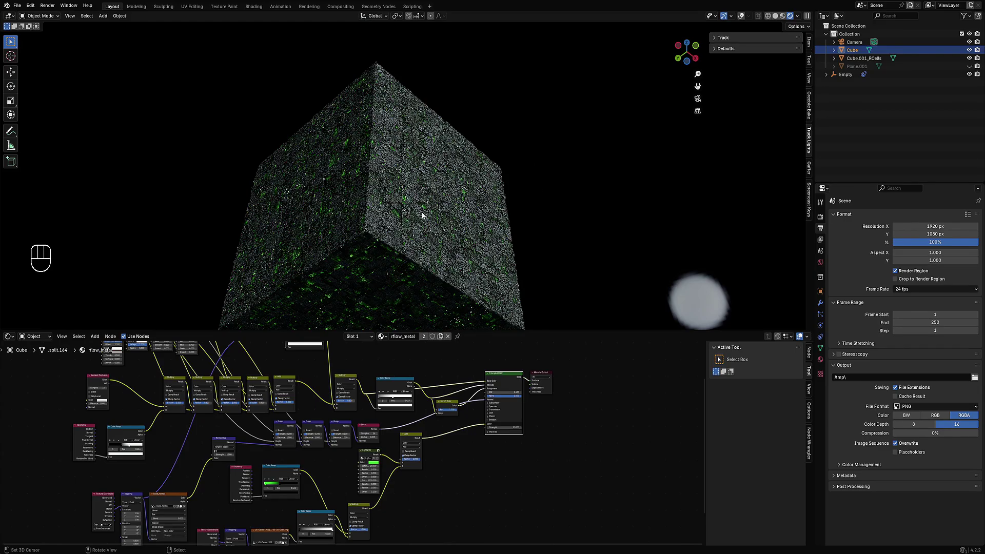
{"action": "middle_click_drag", "start_coordinate": [426, 187], "coordinate": [429, 209]}
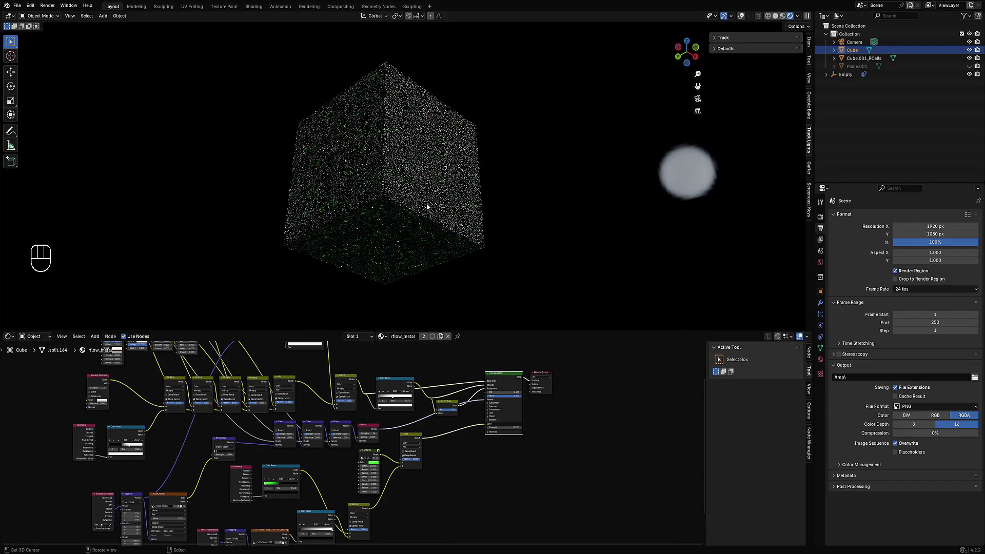
{"action": "middle_click_drag", "start_coordinate": [686, 173], "coordinate": [614, 210]}
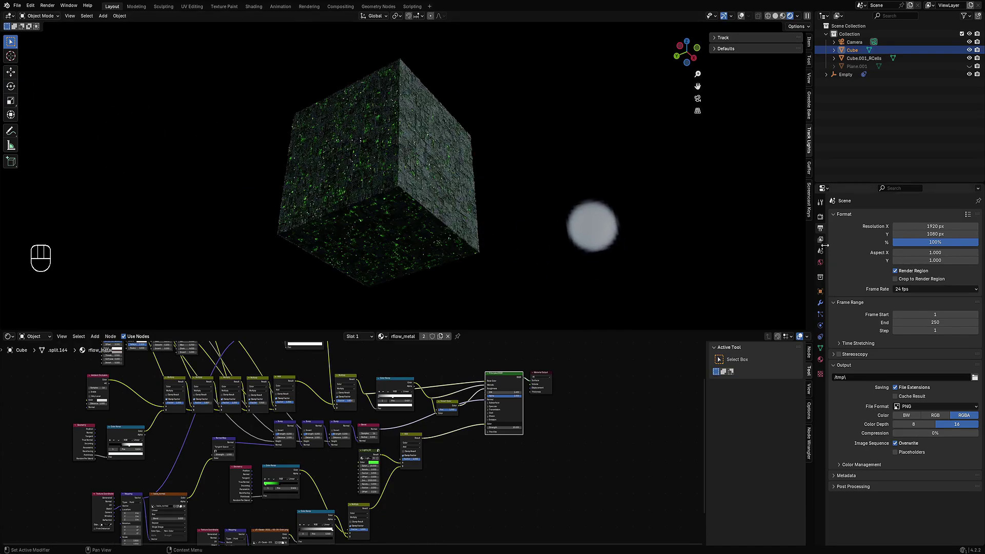
- Enable separate background contrast for the world's Studio Small 01 HDRI, set it to 0.00, and save the file
{"action": "left_click", "coordinate": [820, 263]}
{"action": "scroll", "coordinate": [888, 493], "scroll_direction": "down", "scroll_amount": 3}
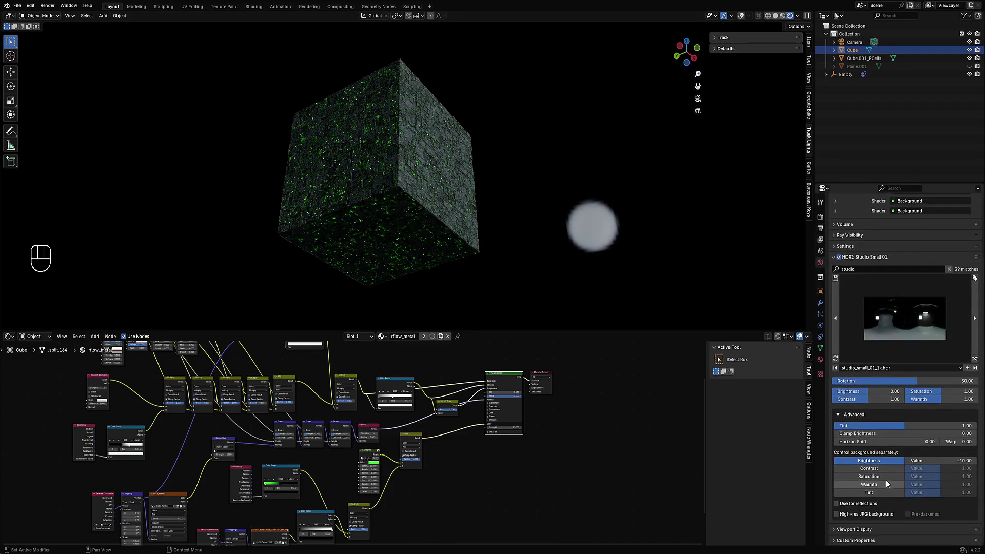
{"action": "left_click", "coordinate": [869, 469]}
{"action": "left_click_drag", "start_coordinate": [936, 472], "coordinate": [907, 470]}
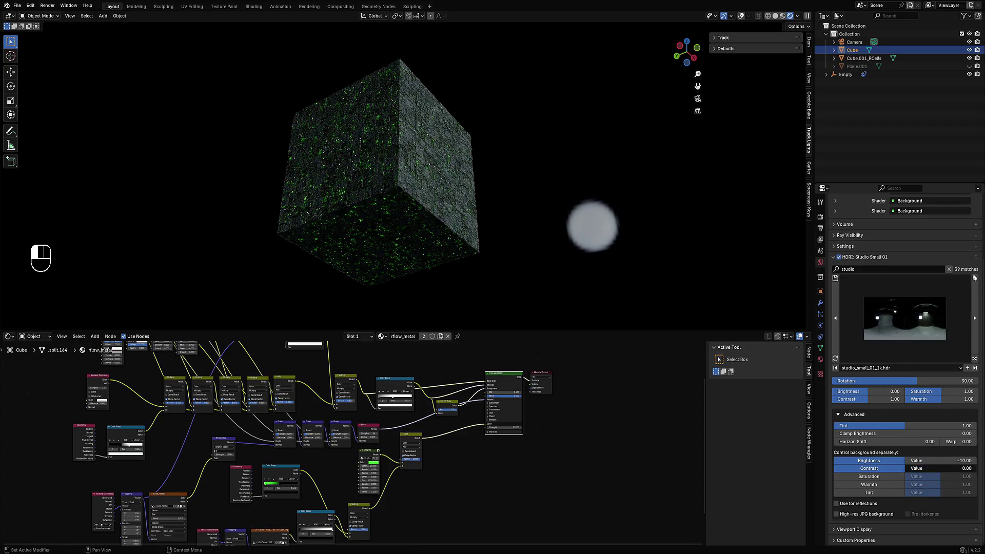
{"action": "scroll", "coordinate": [439, 192], "scroll_direction": "up", "scroll_amount": 3}
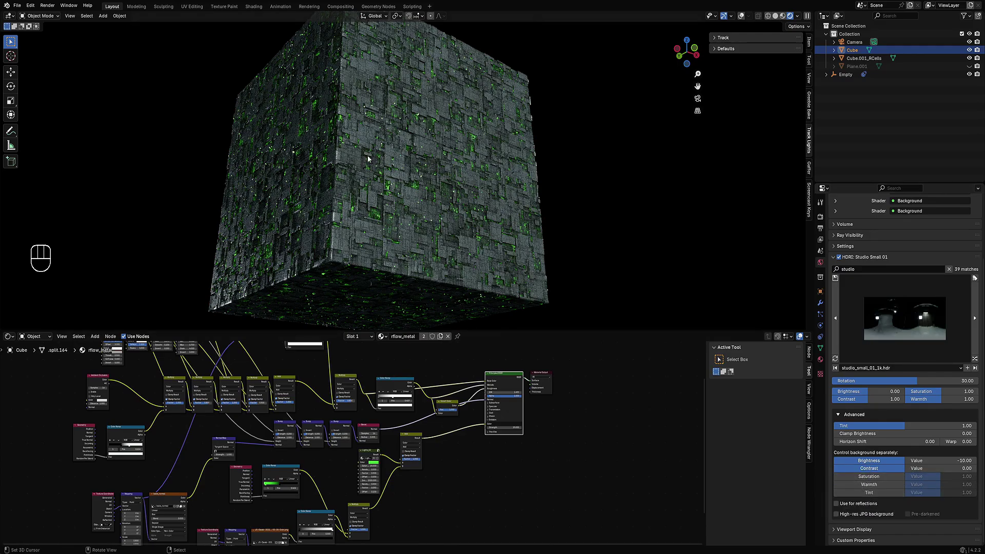
{"action": "scroll", "coordinate": [460, 220], "scroll_direction": "down", "scroll_amount": 2}
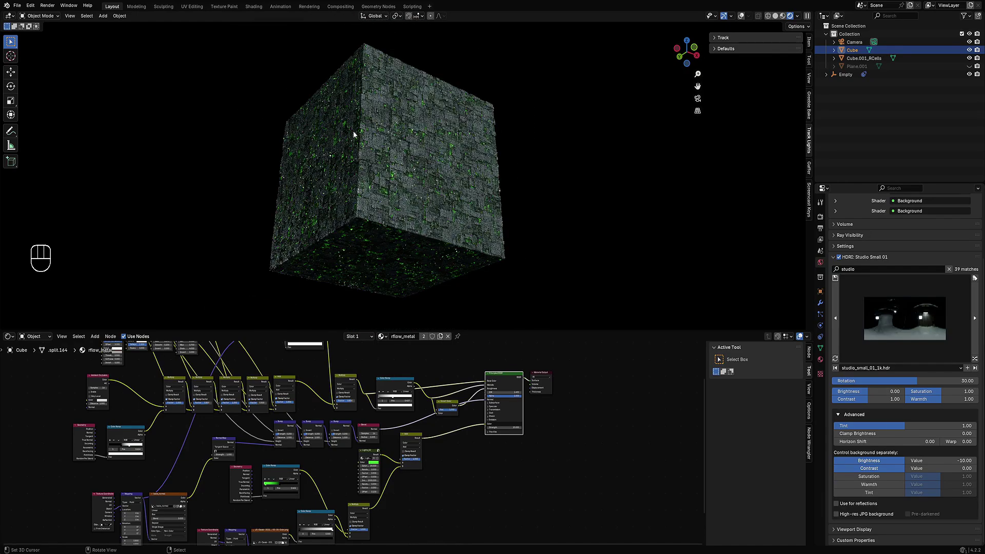
{"action": "middle_click_drag", "start_coordinate": [553, 212], "coordinate": [530, 244]}
{"action": "key", "text": "ctrl+s"}
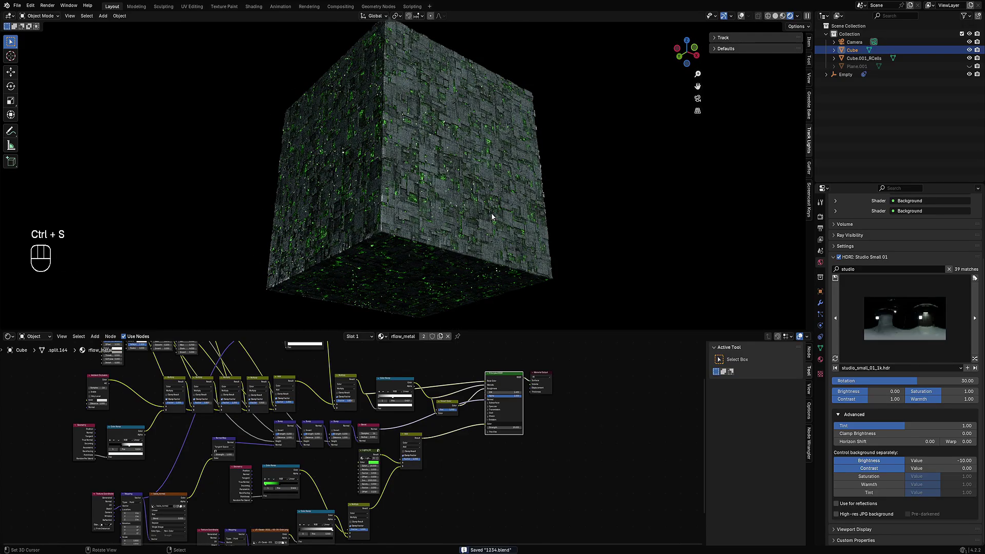
- Copy the green color of the Lights_UV node onto the first stop of the green Pointiness Color Ramp
{"action": "middle_click_drag", "start_coordinate": [391, 479], "coordinate": [399, 462]}
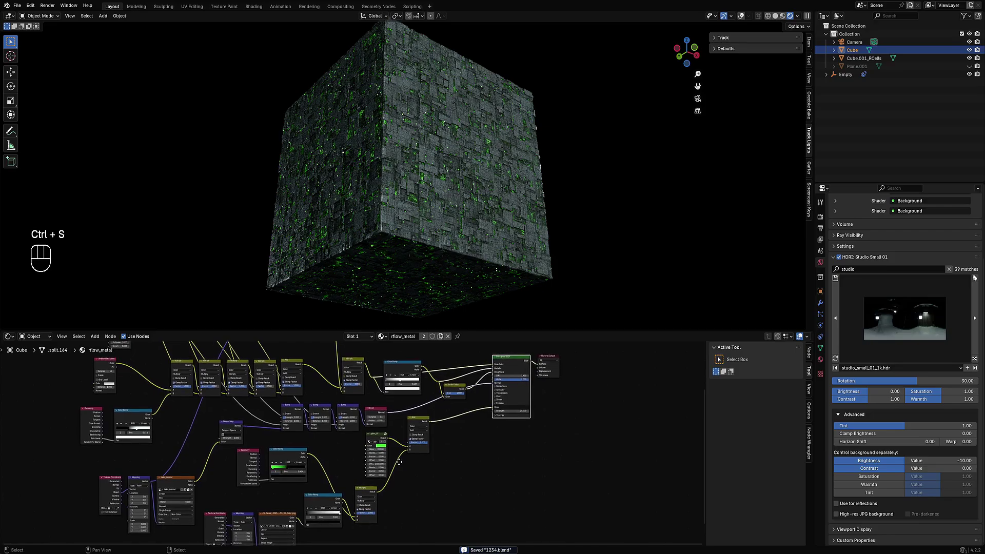
{"action": "scroll", "coordinate": [398, 463], "scroll_direction": "up", "scroll_amount": 4}
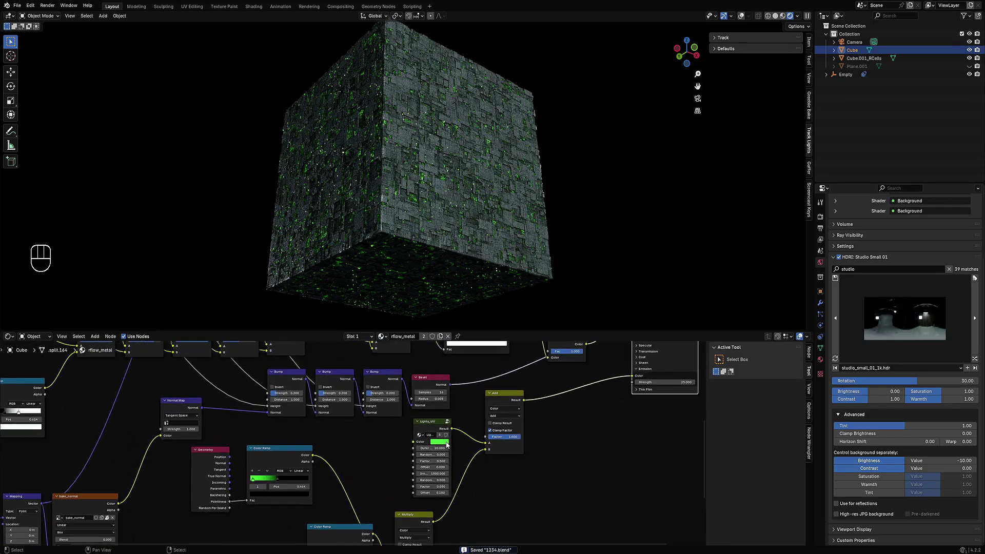
{"action": "left_click", "coordinate": [446, 442]}
{"action": "key", "text": "ctrl+c"}
{"action": "left_click", "coordinate": [253, 480]}
{"action": "key", "text": "ctrl+v"}
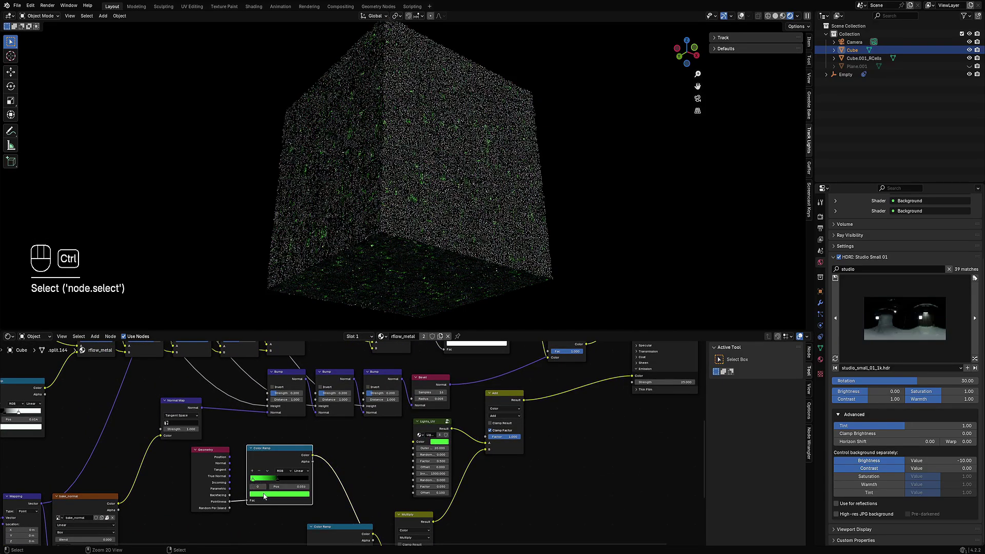
- Change the first stop of the green Pointiness Color Ramp to a saturated pink and check the glow on the cube
{"action": "left_click", "coordinate": [264, 496]}
{"action": "left_click", "coordinate": [286, 448]}
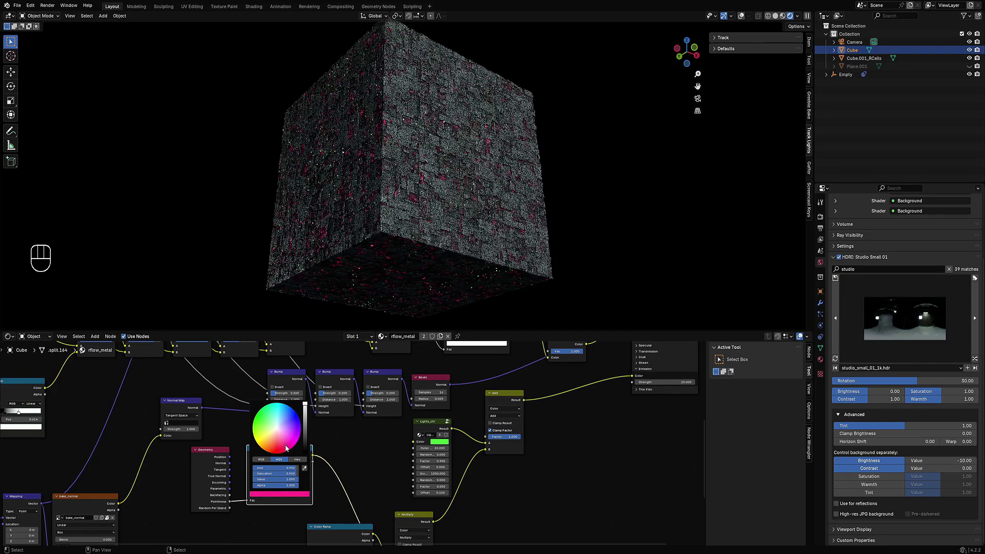
{"action": "mouse_move", "coordinate": [478, 226]}
{"action": "middle_mouse_down"}
{"action": "mouse_move", "coordinate": [495, 220]}
{"action": "mouse_move", "coordinate": [483, 238]}
{"action": "middle_mouse_up"}
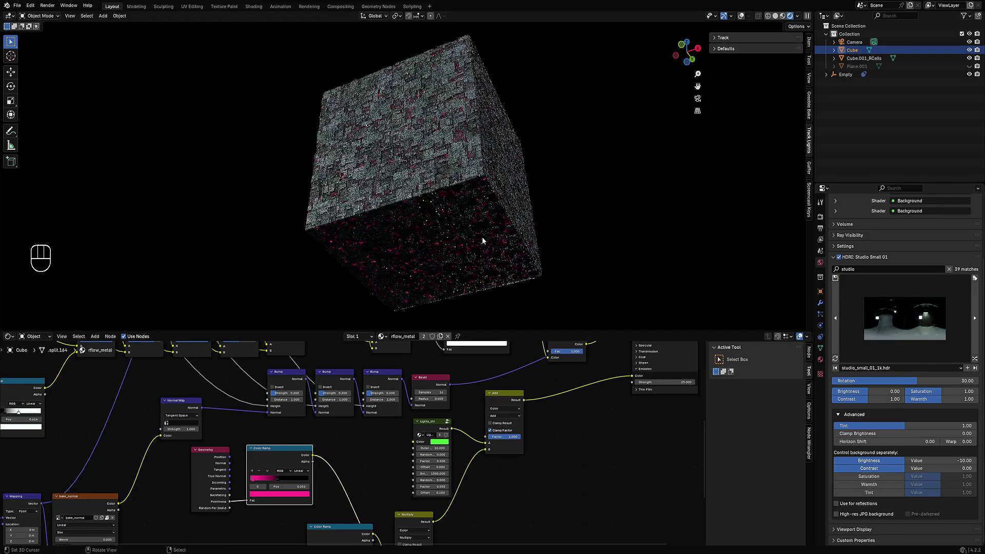
- Copy the green color of the Lights_UV node back onto the first stop of the pink Pointiness Color Ramp and check the glow
{"action": "middle_click_drag", "start_coordinate": [396, 226], "coordinate": [463, 237]}
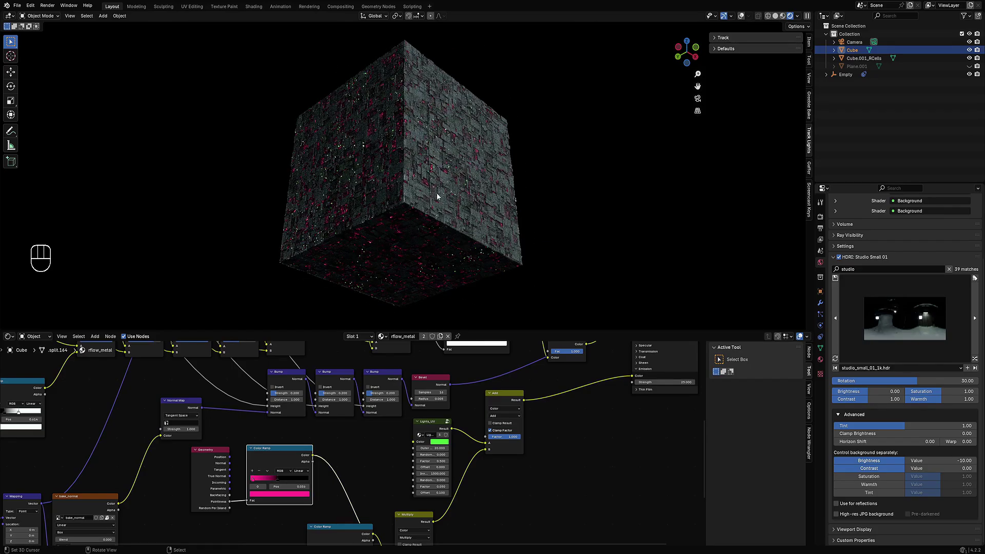
{"action": "mouse_move", "coordinate": [475, 223]}
{"action": "middle_mouse_down"}
{"action": "mouse_move", "coordinate": [472, 210]}
{"action": "mouse_move", "coordinate": [470, 234]}
{"action": "middle_mouse_up"}
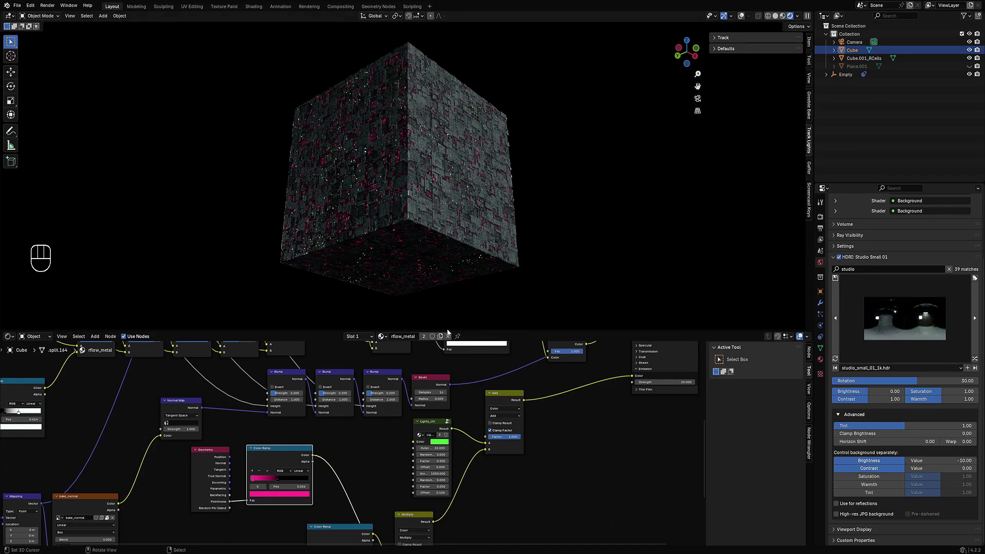
{"action": "key", "text": "ctrl+c"}
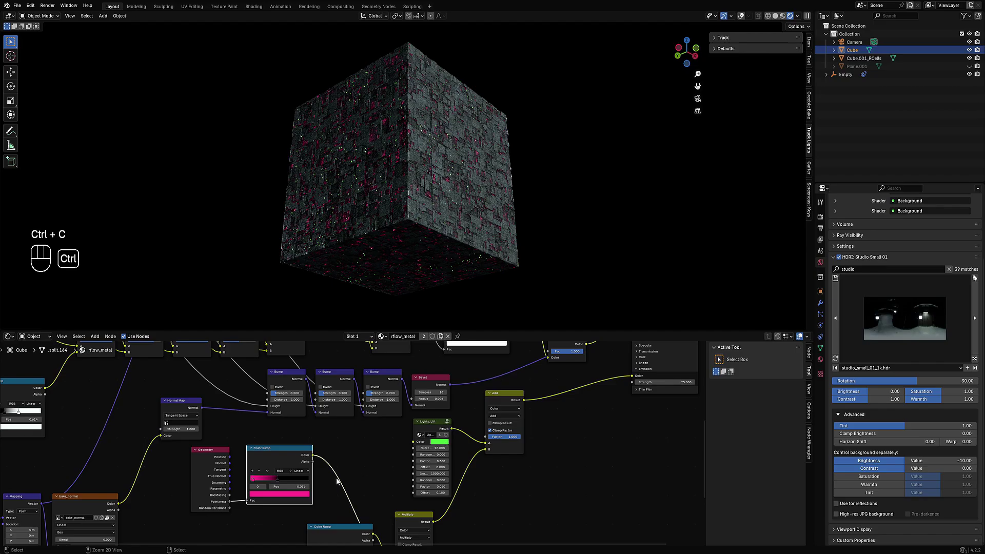
{"action": "key", "text": "ctrl+v"}
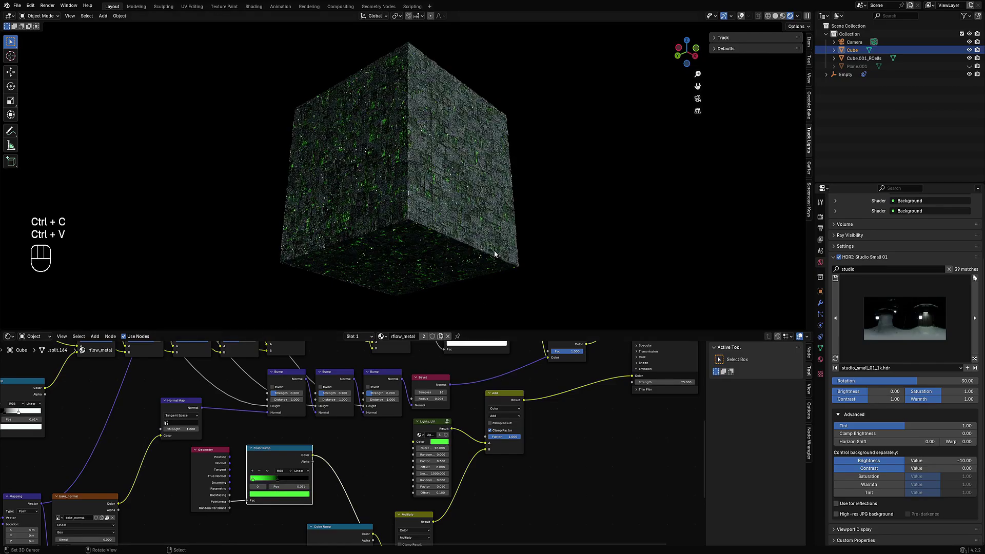
{"action": "scroll", "coordinate": [492, 251], "scroll_direction": "up", "scroll_amount": 2}
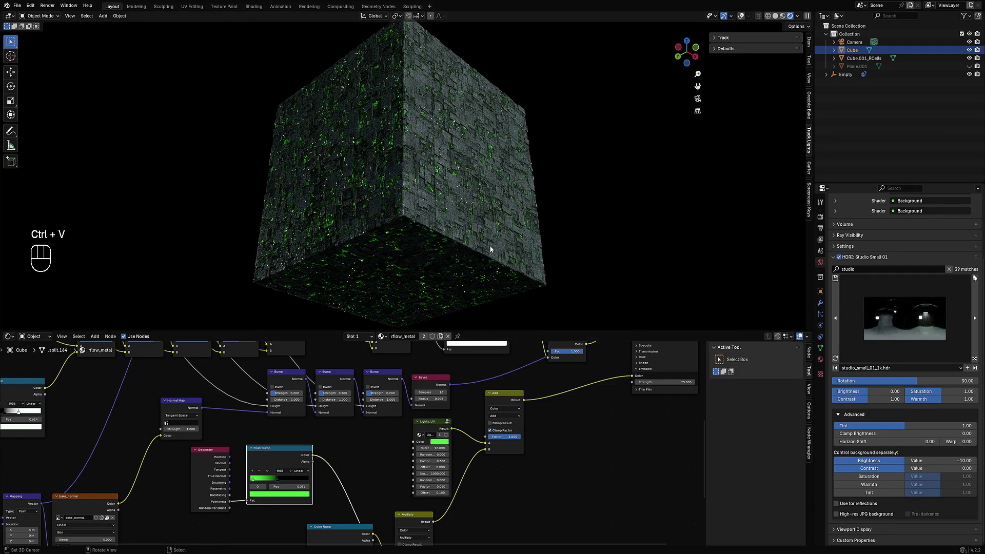
{"action": "mouse_move", "coordinate": [493, 263]}
{"action": "middle_mouse_down"}
{"action": "mouse_move", "coordinate": [482, 233]}
{"action": "mouse_move", "coordinate": [516, 265]}
{"action": "mouse_move", "coordinate": [445, 267]}
{"action": "mouse_move", "coordinate": [488, 246]}
{"action": "middle_mouse_up"}
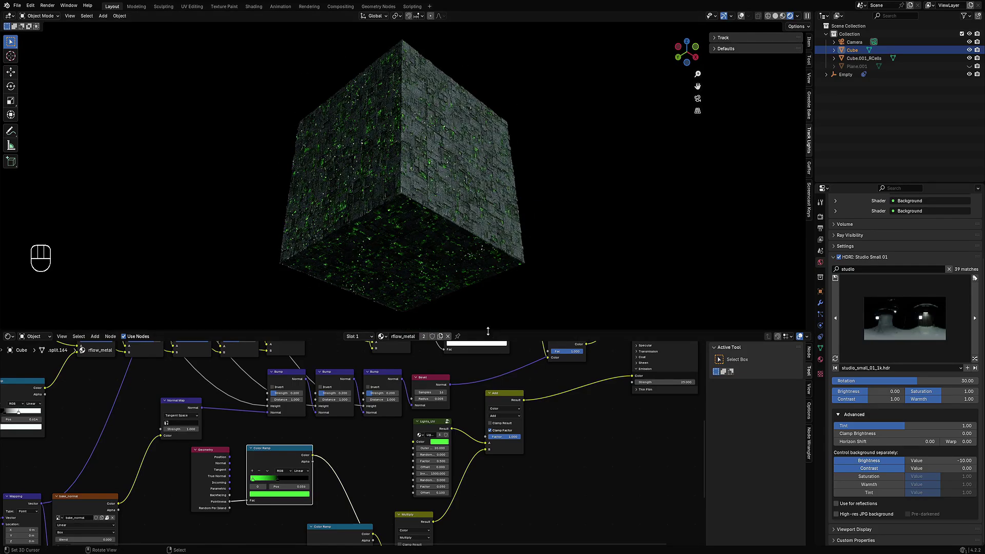
- Maximize the 3D viewport, hide its sidebar and examine the rendered cube's panels and green glow up close and from afar
{"action": "key", "text": "ctrl+space"}
{"action": "middle_click_drag", "start_coordinate": [490, 365], "coordinate": [524, 326], "text": "ctrl"}
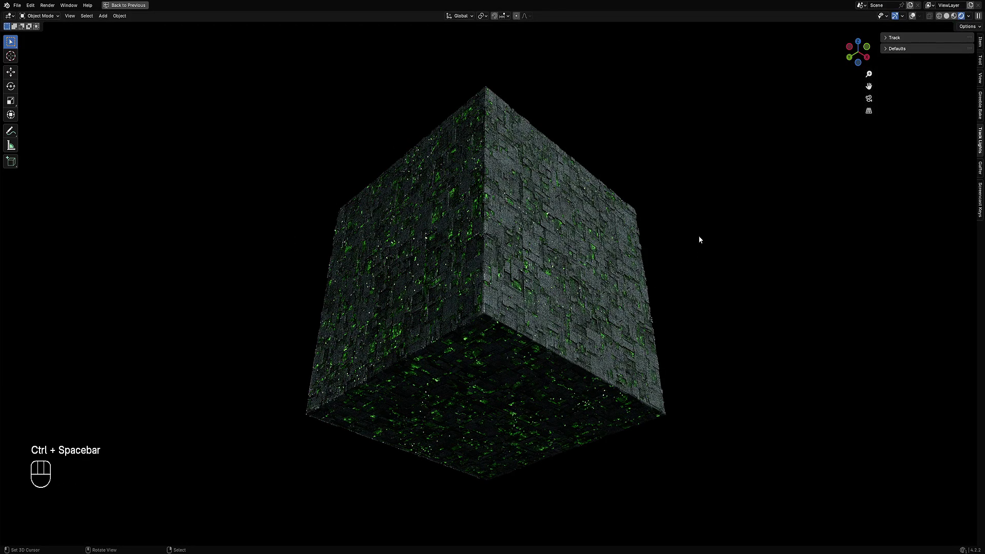
{"action": "key", "text": "n"}
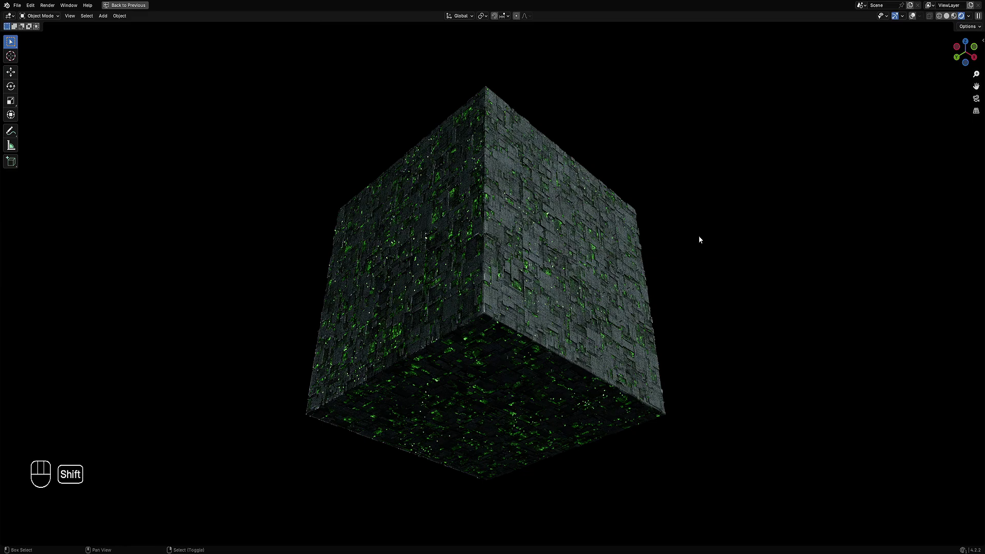
{"action": "key", "text": "shift+q"}
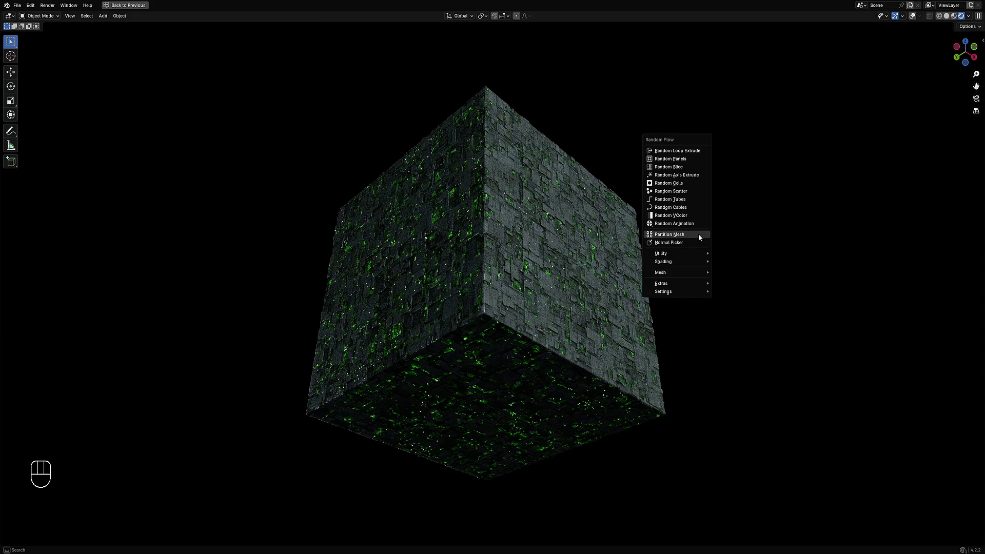
{"action": "scroll", "coordinate": [549, 174], "scroll_direction": "up", "scroll_amount": 3}
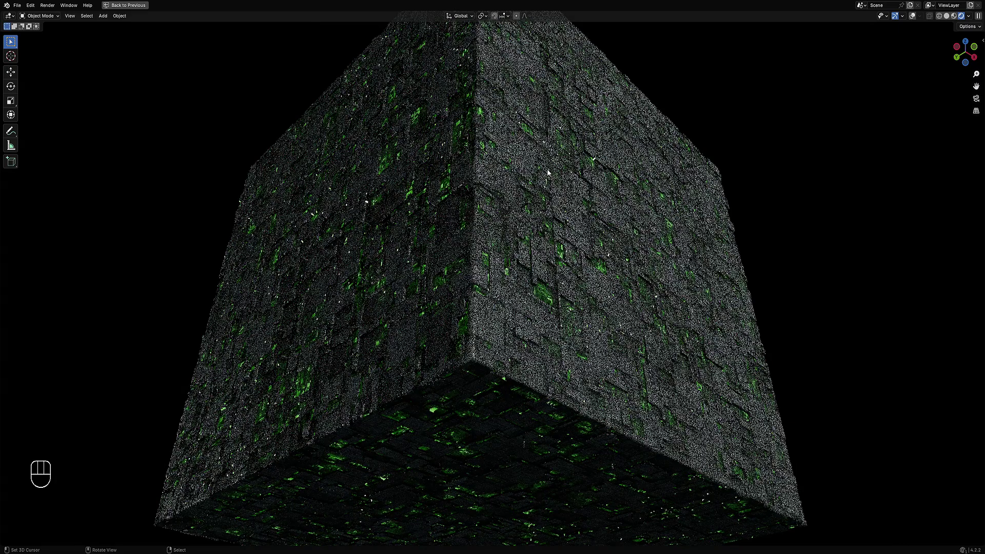
{"action": "scroll", "coordinate": [546, 165], "scroll_direction": "down", "scroll_amount": 4}
{"action": "mouse_move", "coordinate": [544, 161]}
{"action": "middle_mouse_down"}
{"action": "mouse_move", "coordinate": [541, 249]}
{"action": "mouse_move", "coordinate": [552, 158]}
{"action": "middle_mouse_up"}
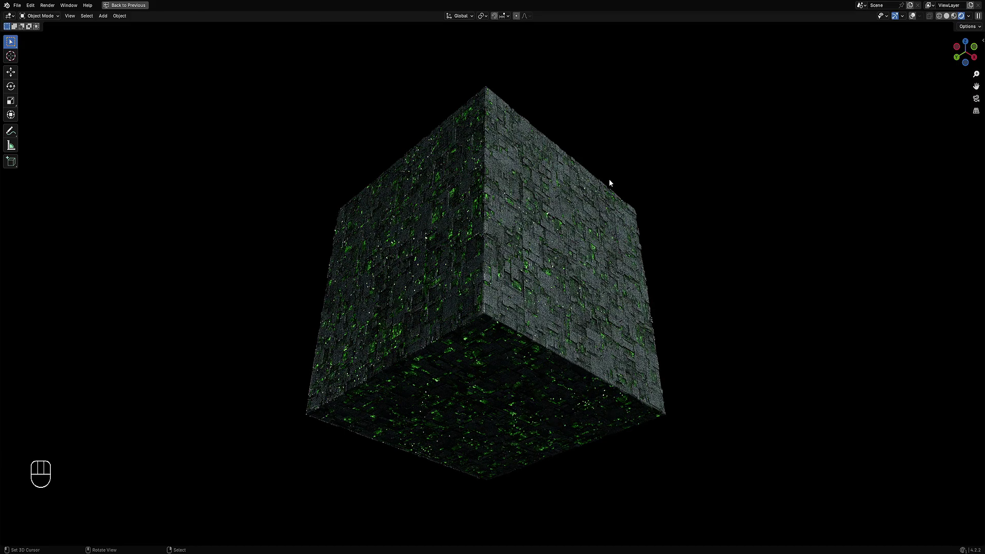